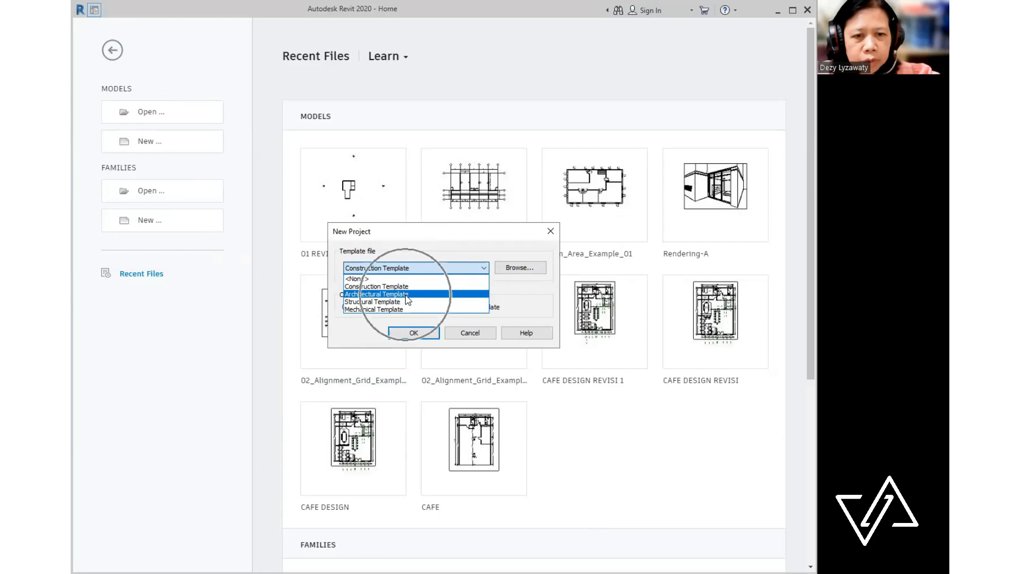
# - Browse for the new project's template file and go to the US Metric folder inside Templates
pyautogui.click(405, 295)
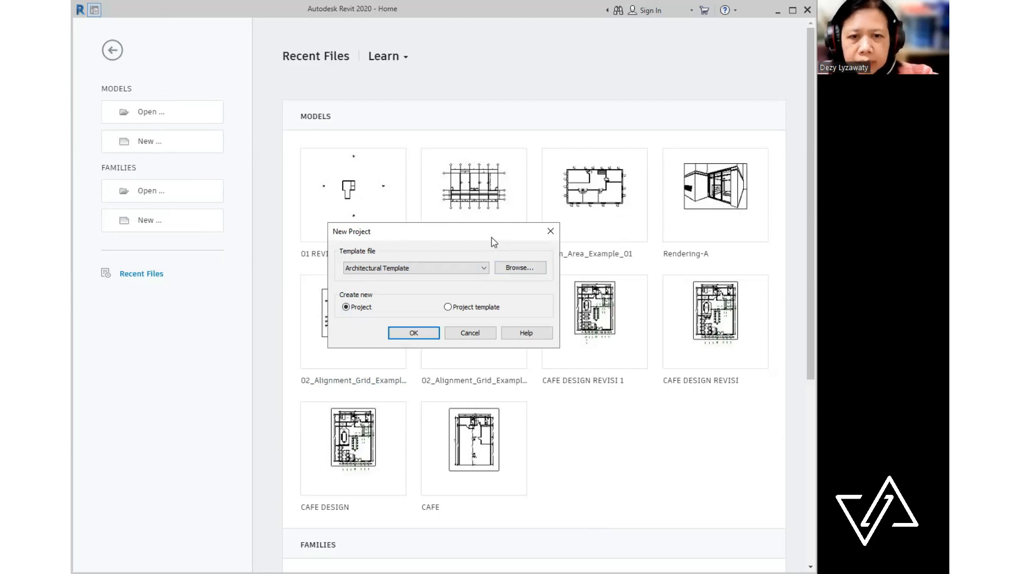
pyautogui.click(523, 268)
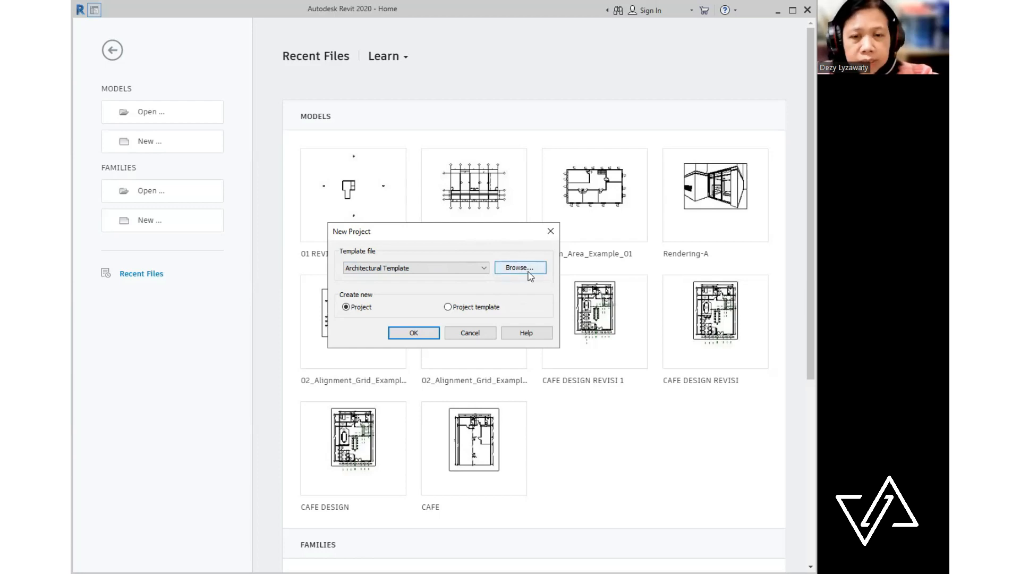
pyautogui.click(527, 272)
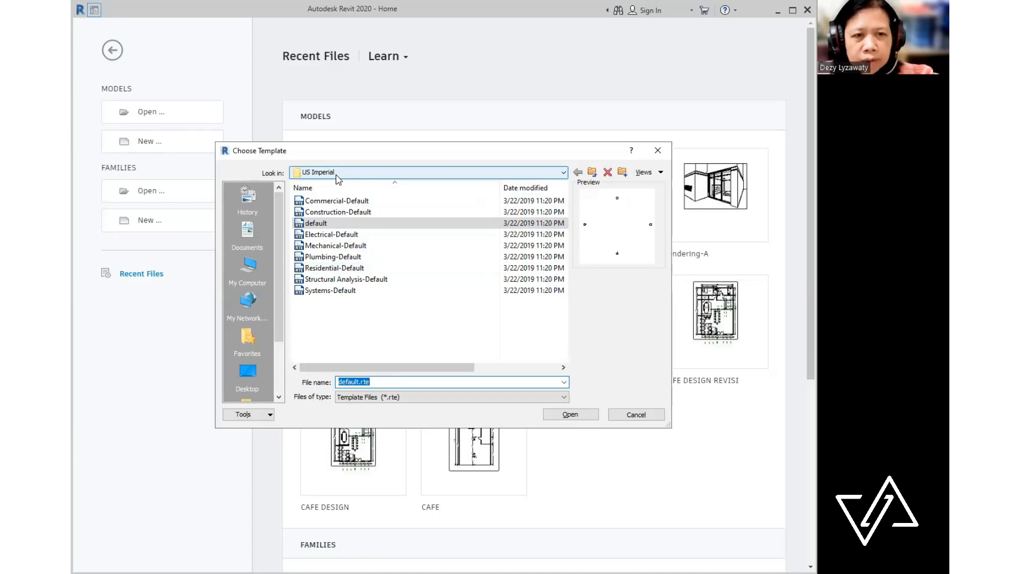
pyautogui.press('ctrl')
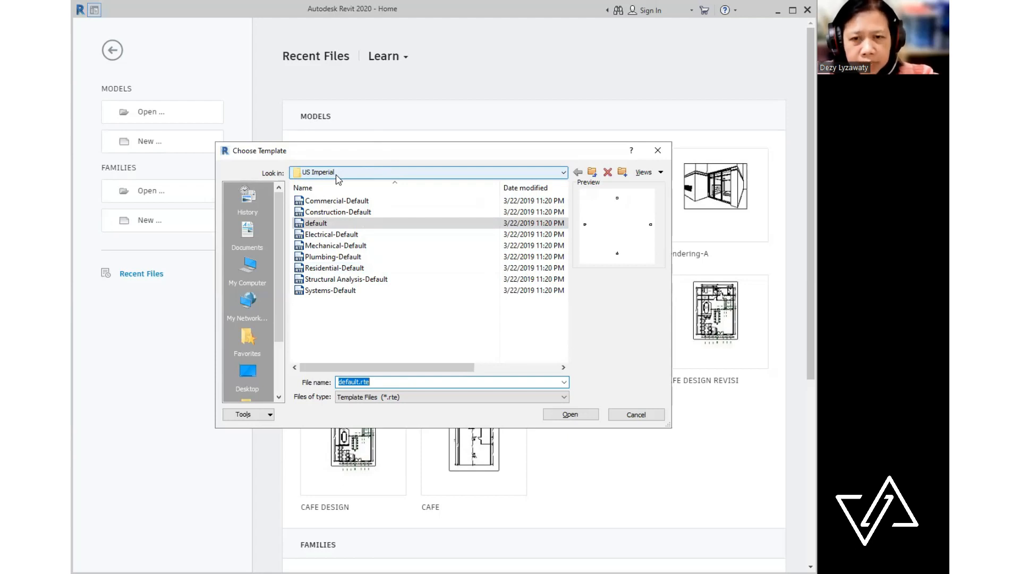
pyautogui.click(565, 176)
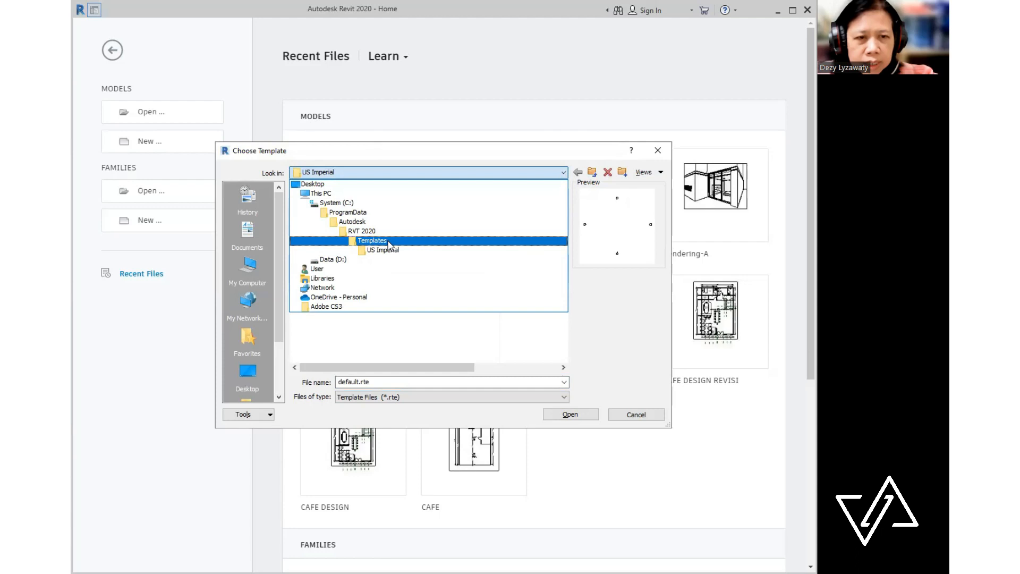
pyautogui.press('ctrl')
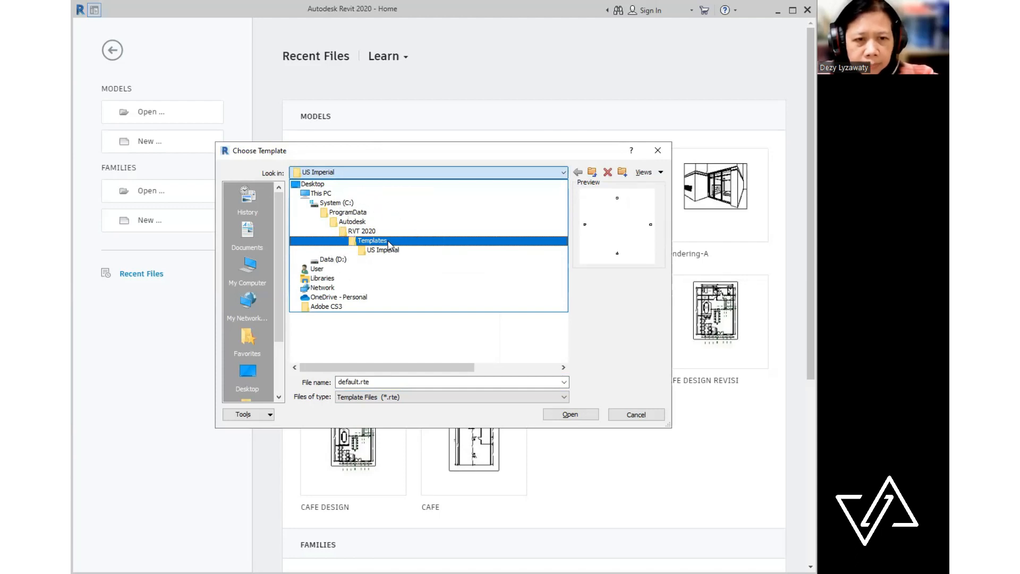
pyautogui.click(388, 241)
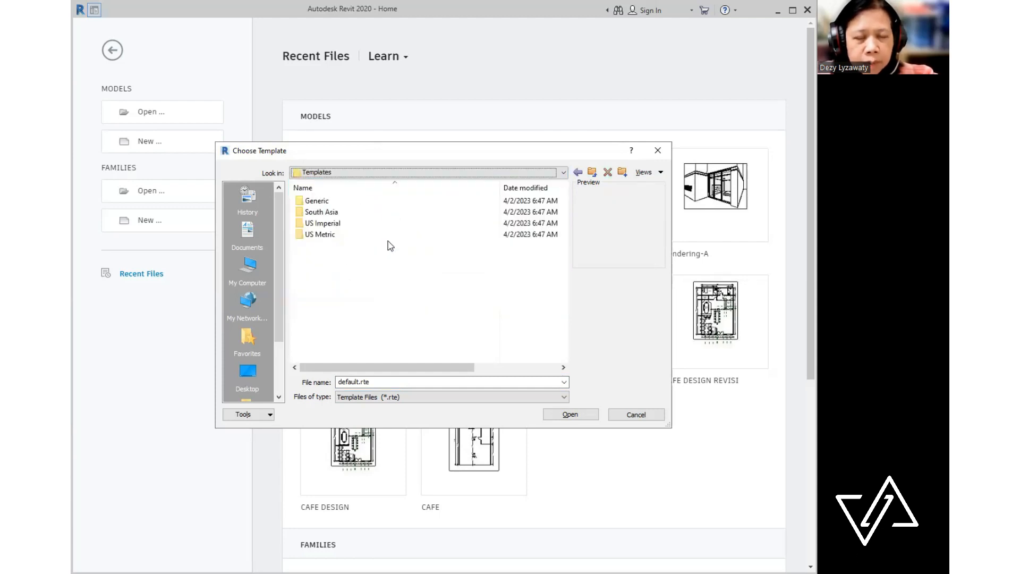
pyautogui.press('ctrl')
pyautogui.doubleClick(325, 234)
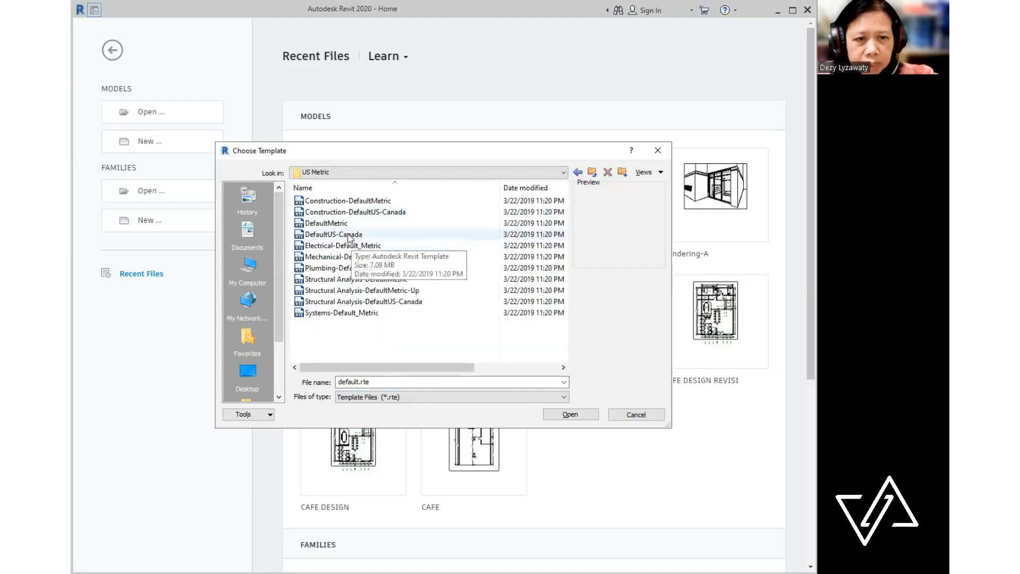
# - Choose DefaultMetric.rte as the template file and create the new project
pyautogui.press('ctrl')
pyautogui.click(344, 227)
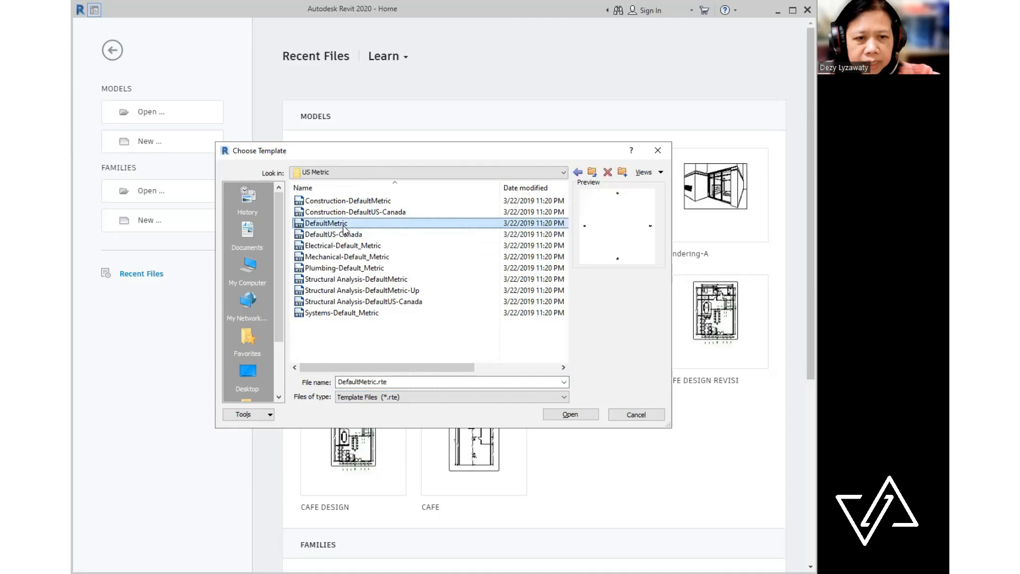
pyautogui.click(584, 418)
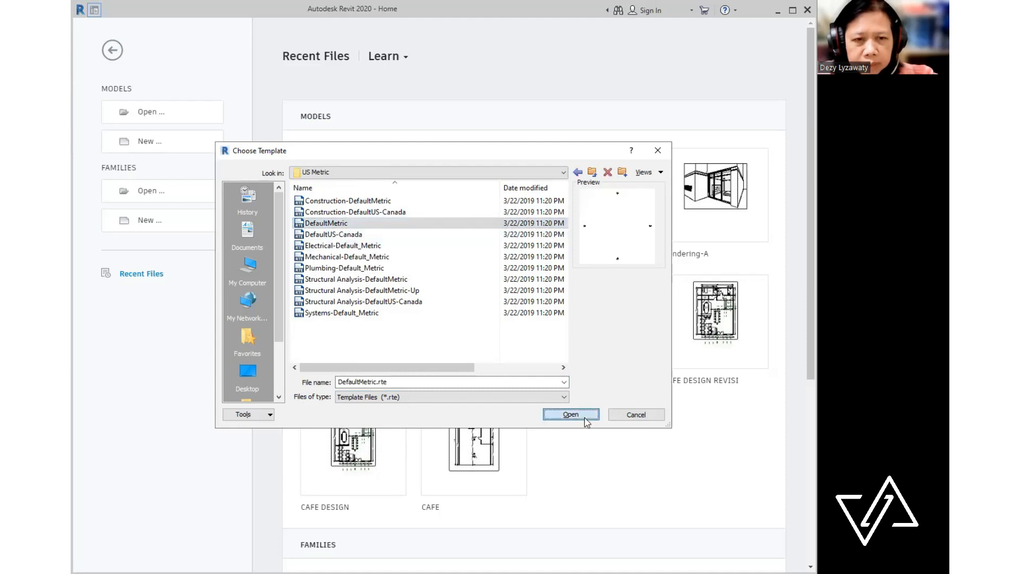
pyautogui.click(423, 335)
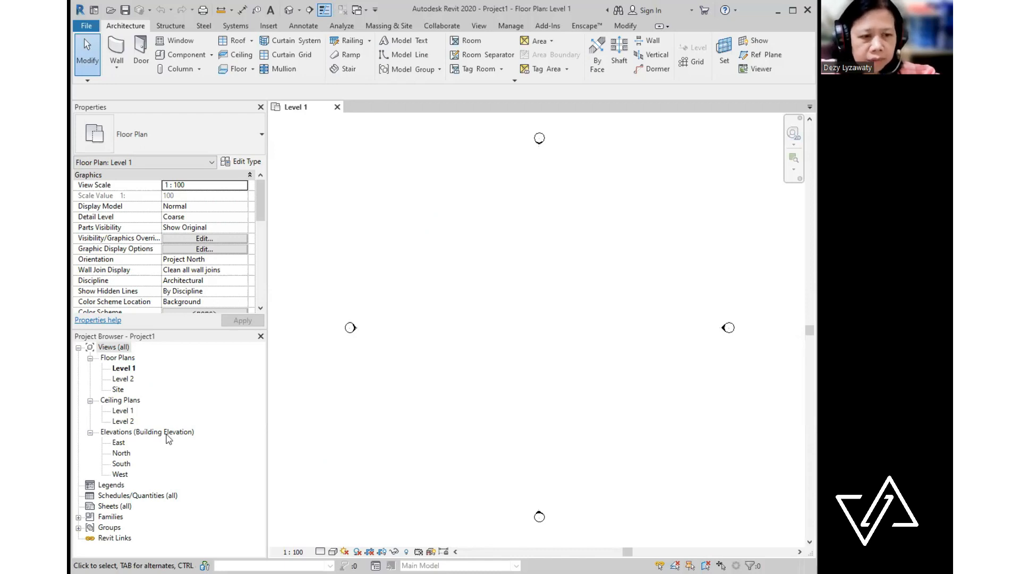
# - Open the South building elevation view and inspect the two existing level lines
pyautogui.doubleClick(121, 463)
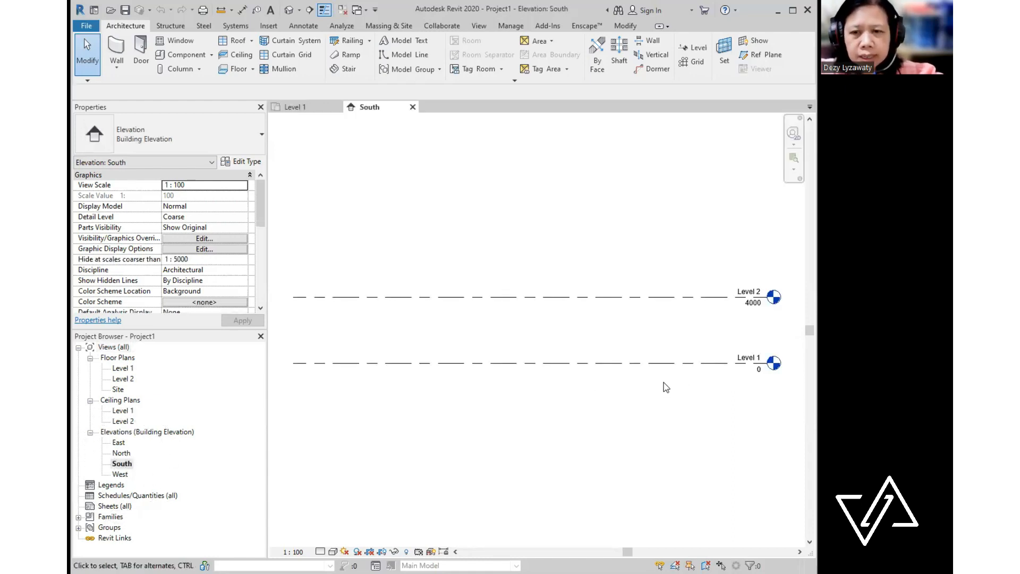
pyautogui.click(683, 369)
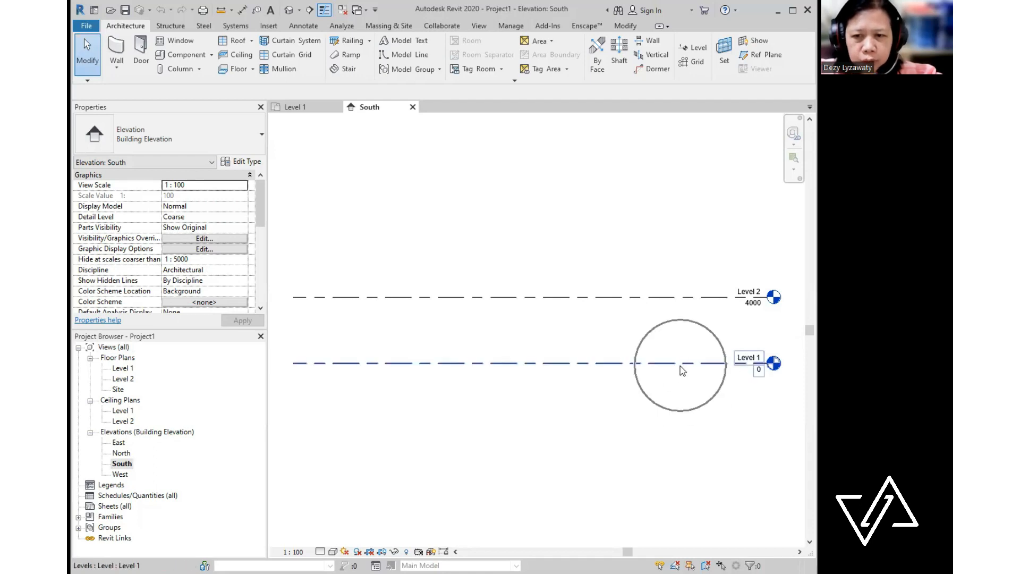
pyautogui.click(693, 300)
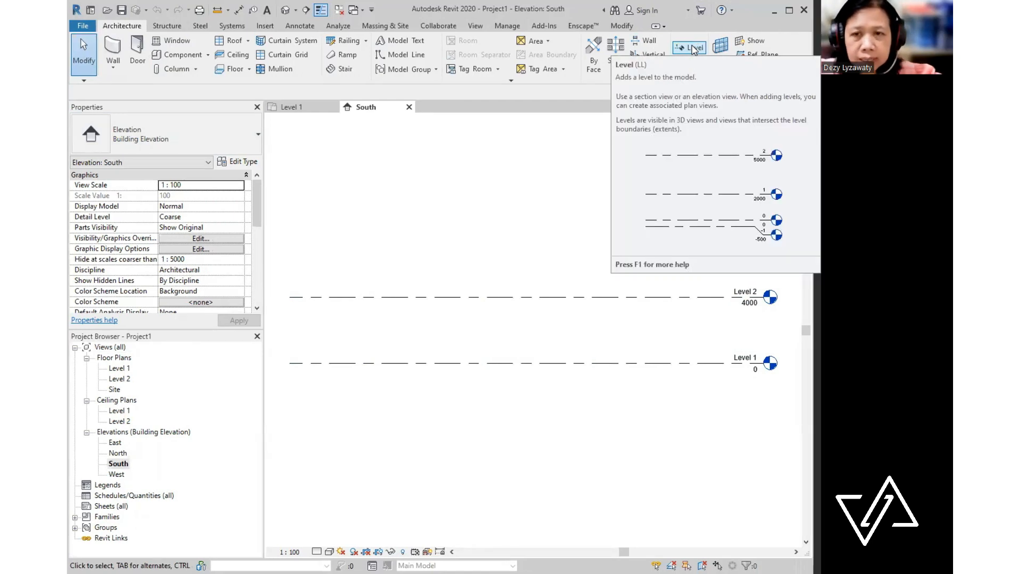
# - Add a level above Level 2 at an elevation of about 6300, aligned with the ends of the existing levels
pyautogui.click(692, 48)
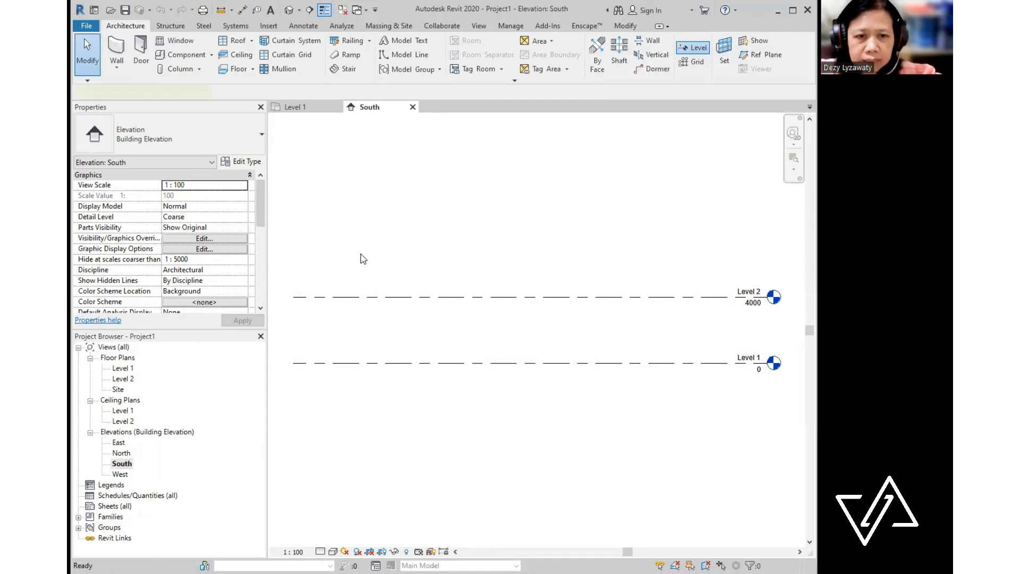
pyautogui.click(314, 261)
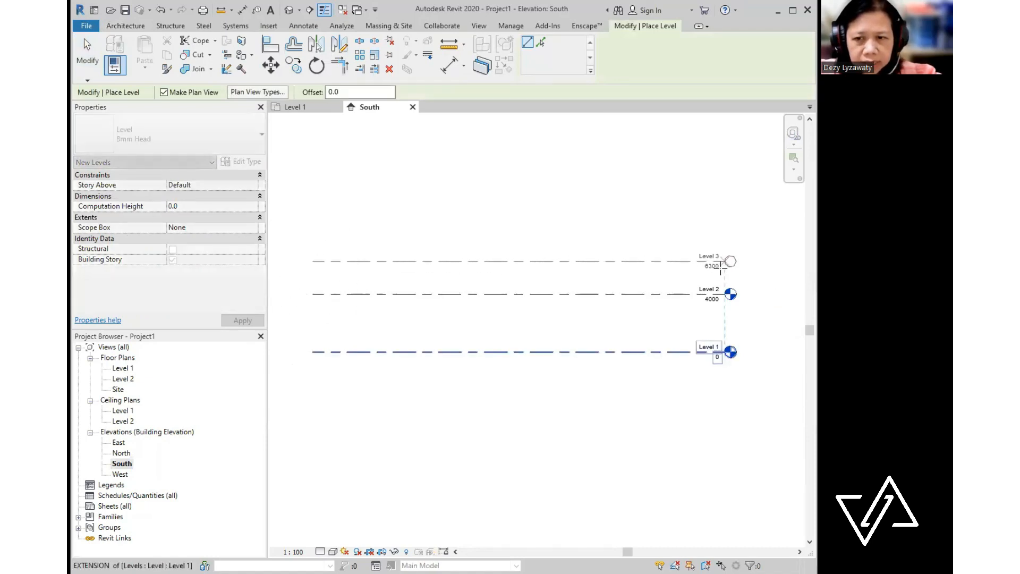
pyautogui.click(720, 265)
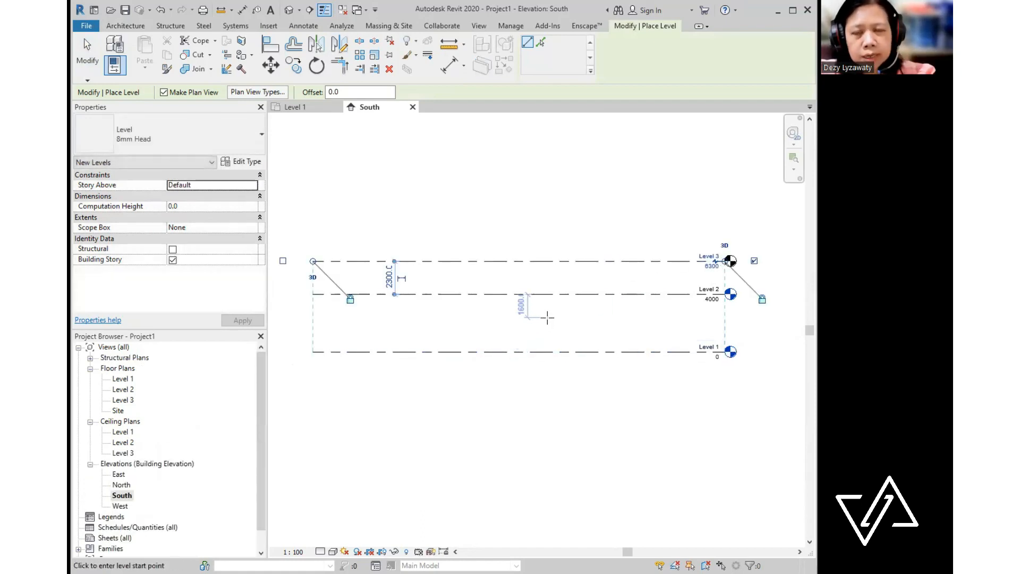
pyautogui.click(711, 266)
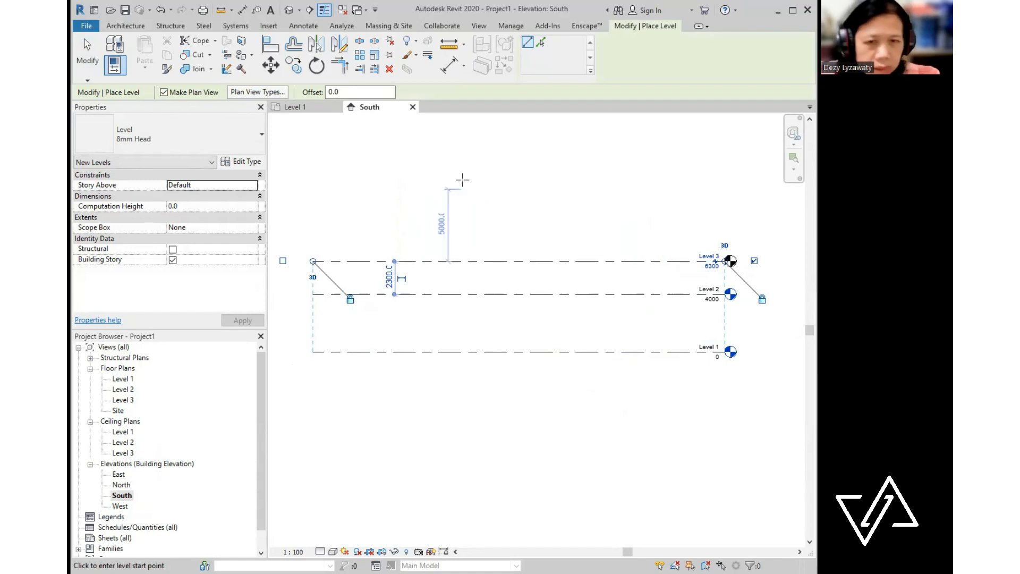
# - Add two more levels above Level 3 at elevations of about 10800 and 12700, aligned with the other levels
pyautogui.click(313, 197)
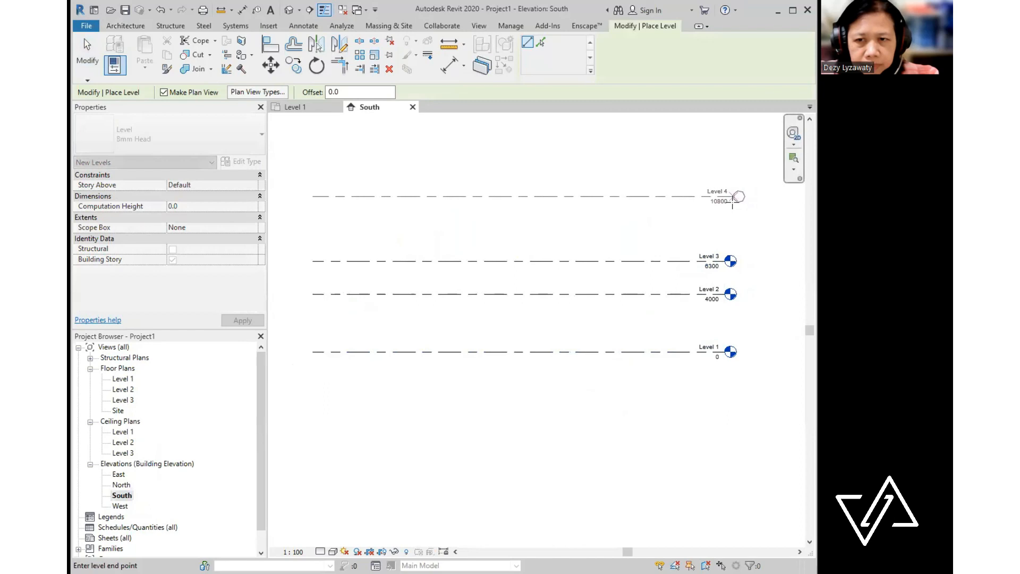
pyautogui.click(728, 198)
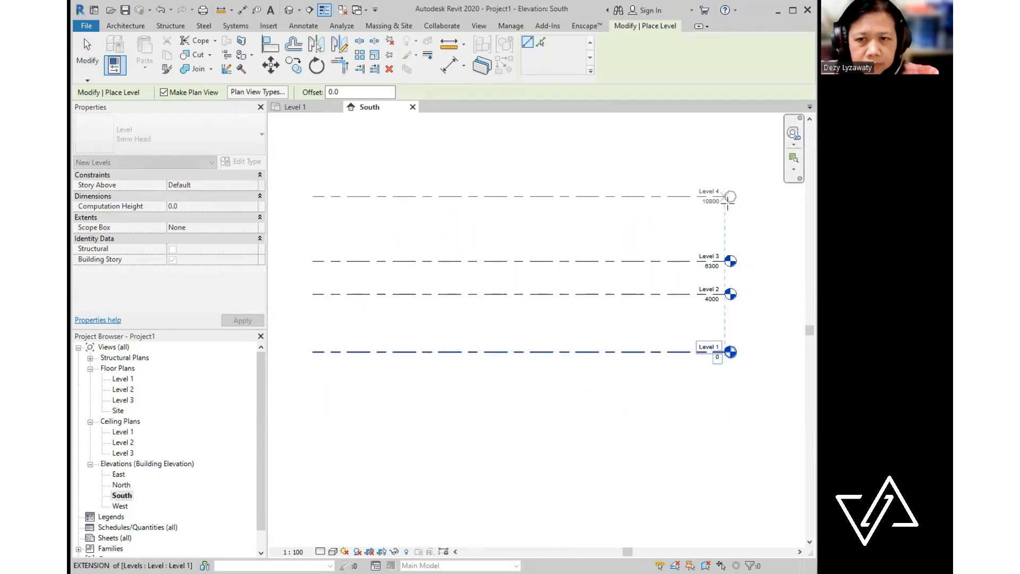
pyautogui.click(313, 169)
pyautogui.click(724, 169)
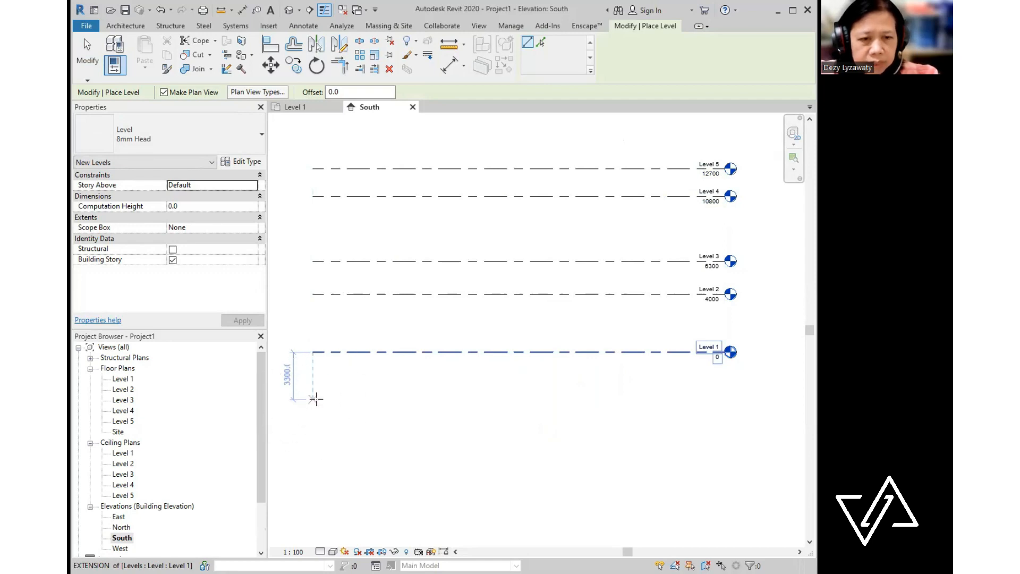
# - Add a level below Level 1 at an elevation of about -3300 and finish placing levels
pyautogui.click(314, 397)
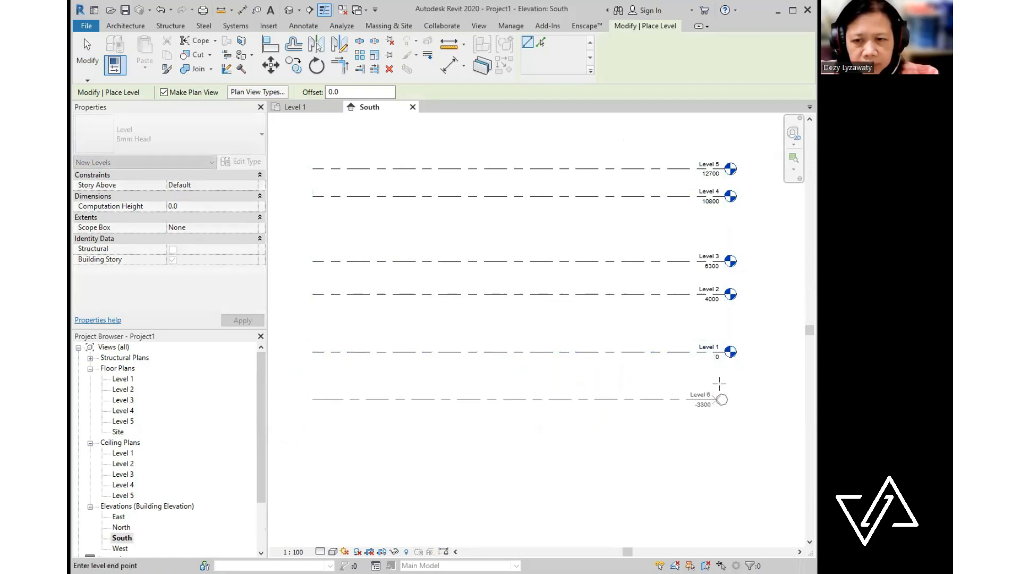
pyautogui.click(725, 397)
pyautogui.press('Escape')
pyautogui.press('Escape')
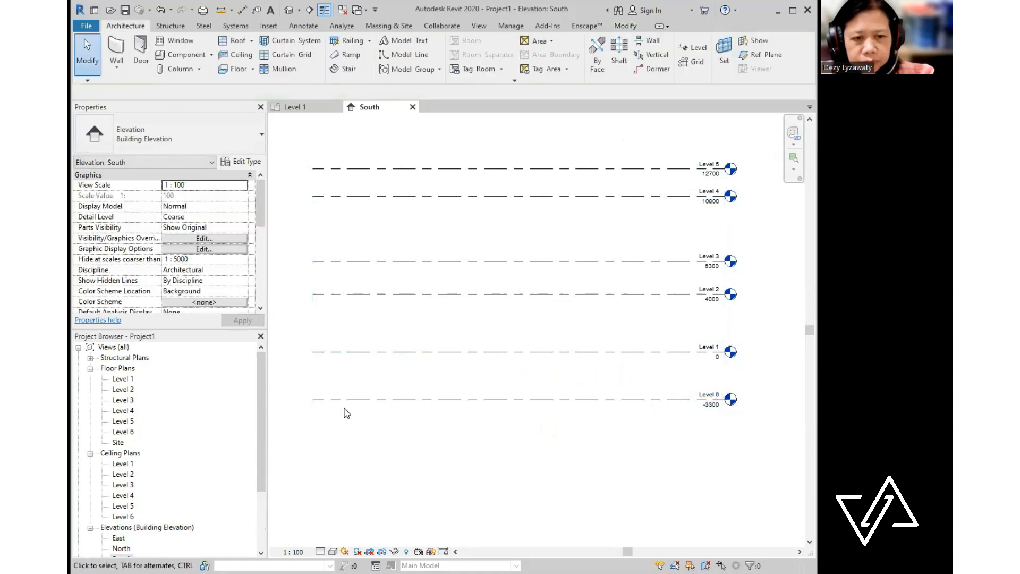
# - Try stretching the left ends of all aligned level lines outward from the lowest level
pyautogui.click(348, 399)
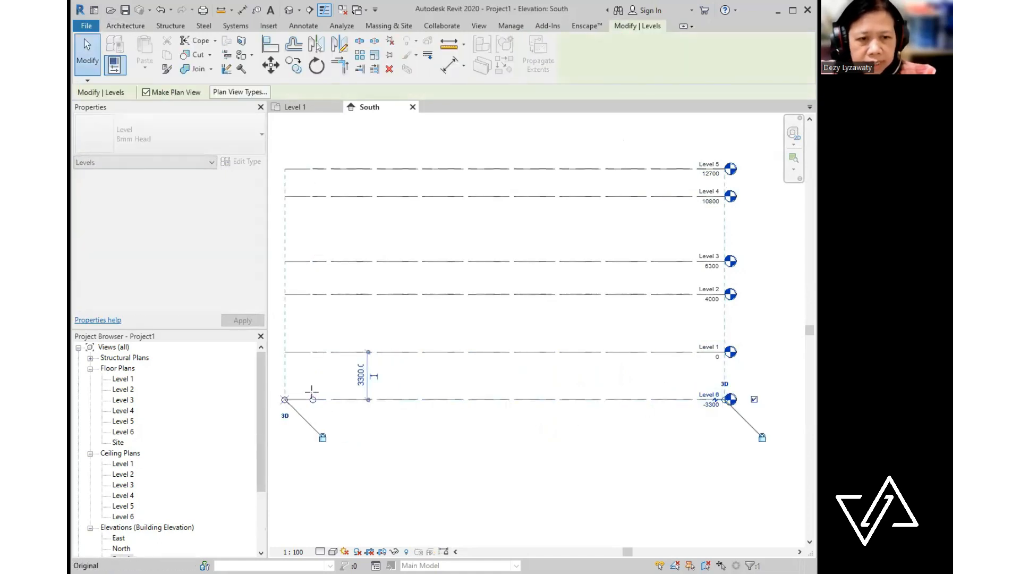
pyautogui.click(647, 431)
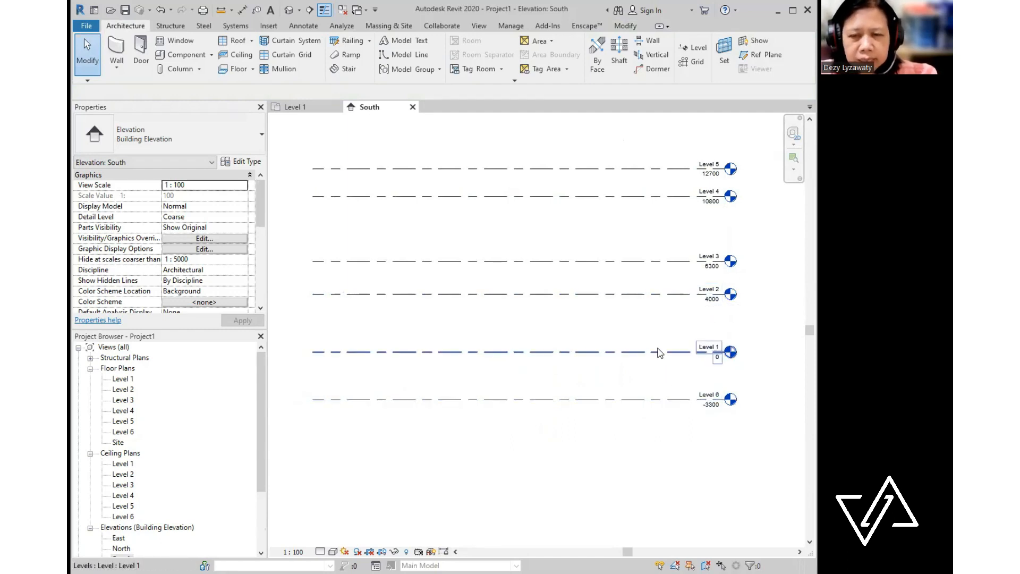
pyautogui.press('ctrl')
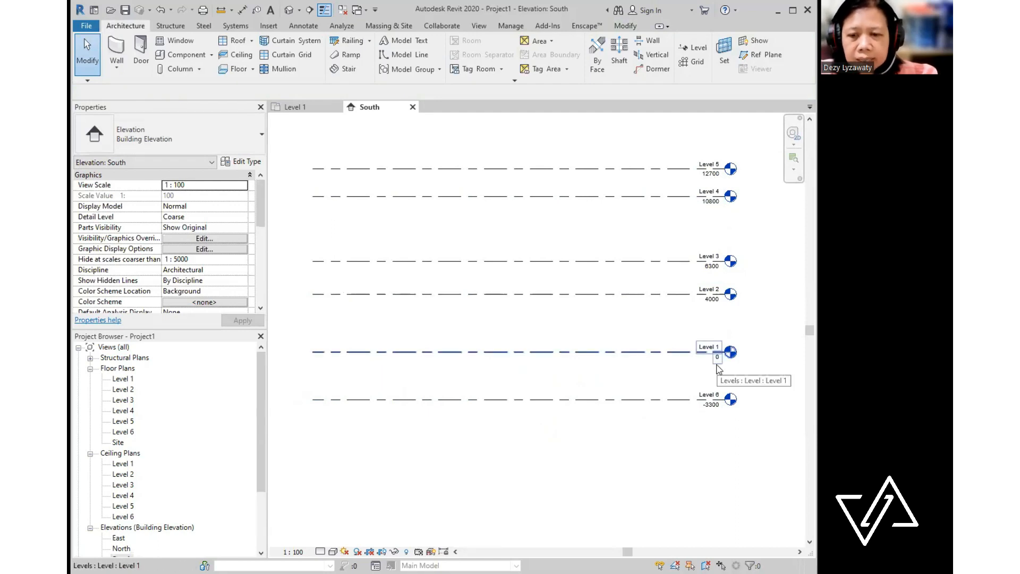
pyautogui.press('ctrl')
# - Rename Level 1 as Lantai 1 and rename its corresponding views as well
pyautogui.click(499, 356)
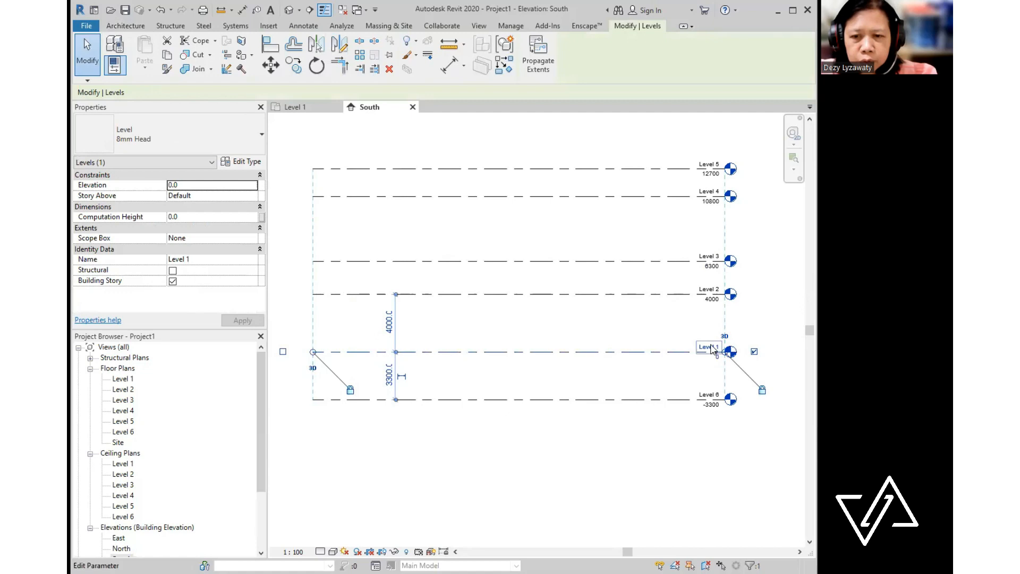
pyautogui.press('ctrl')
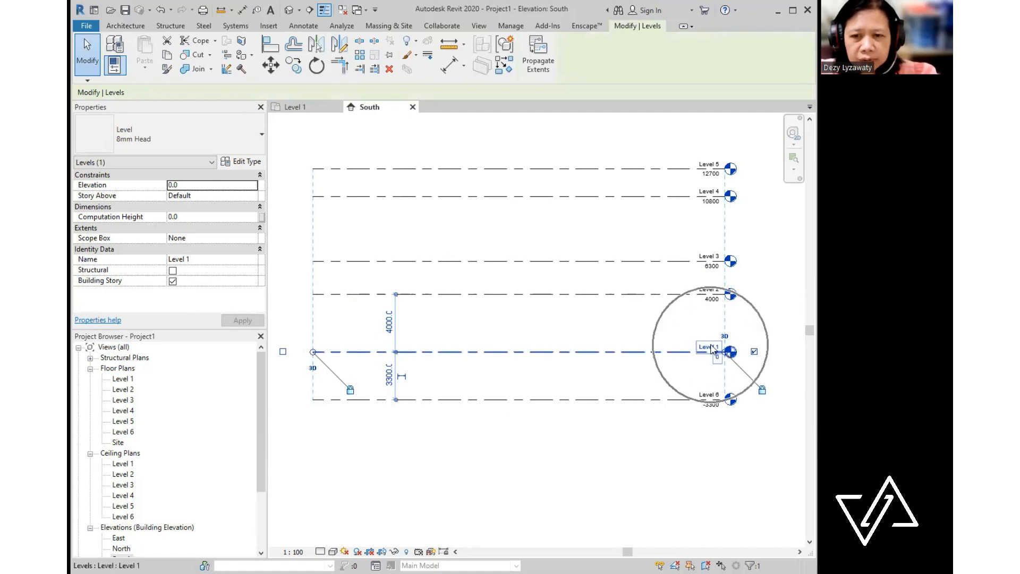
pyautogui.click(713, 348)
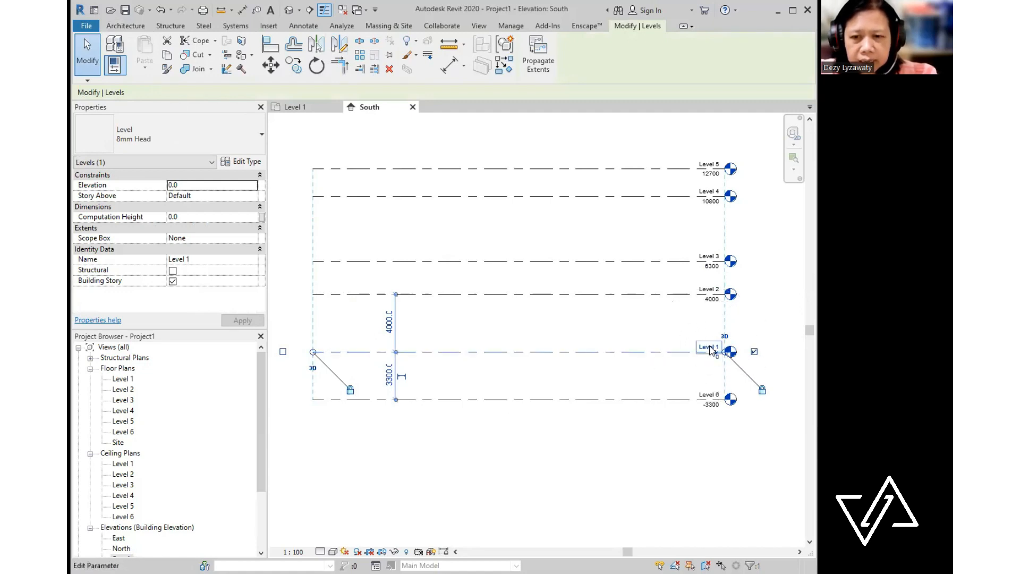
pyautogui.write('La')
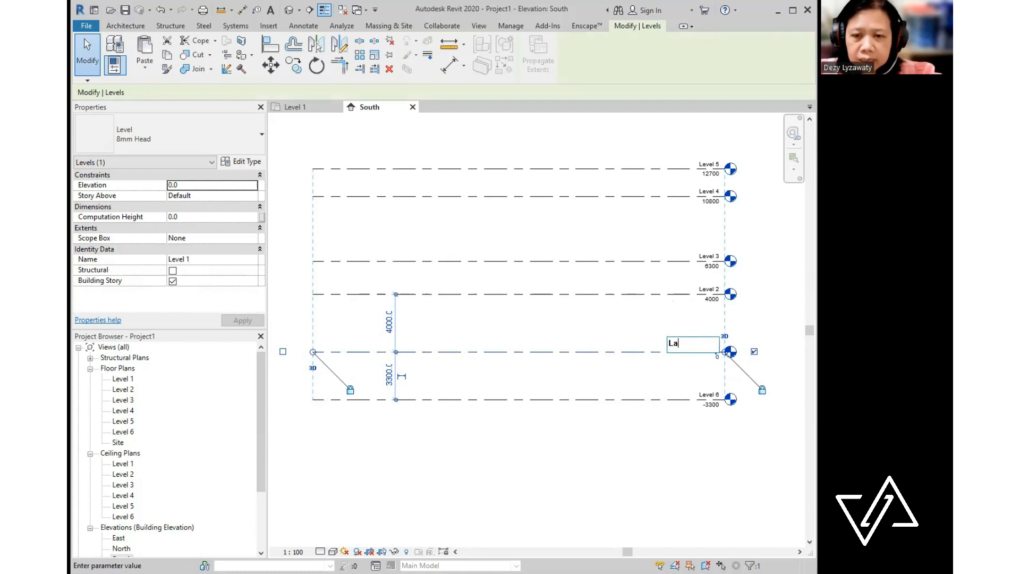
pyautogui.write('ntai 1')
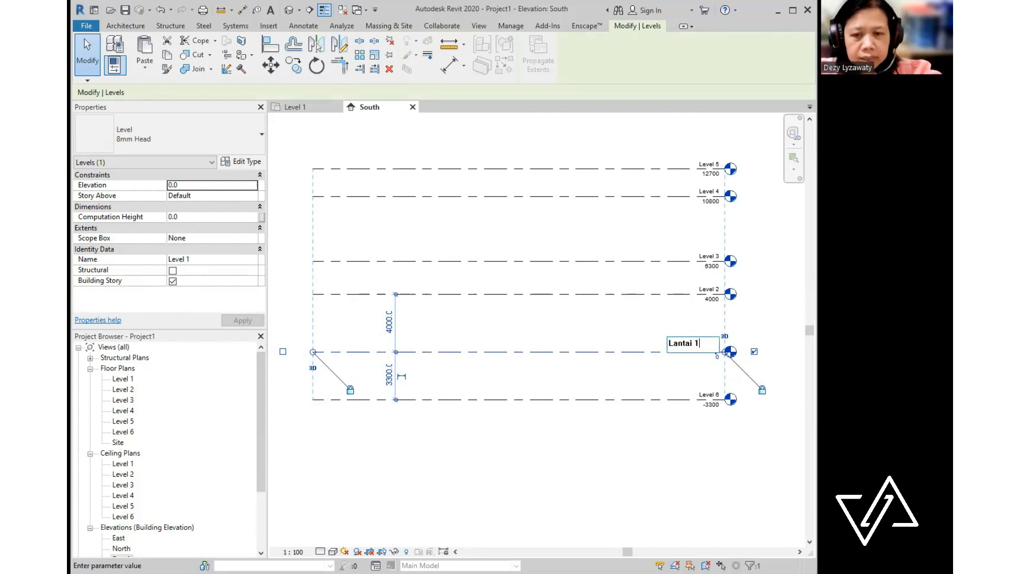
pyautogui.press('Return')
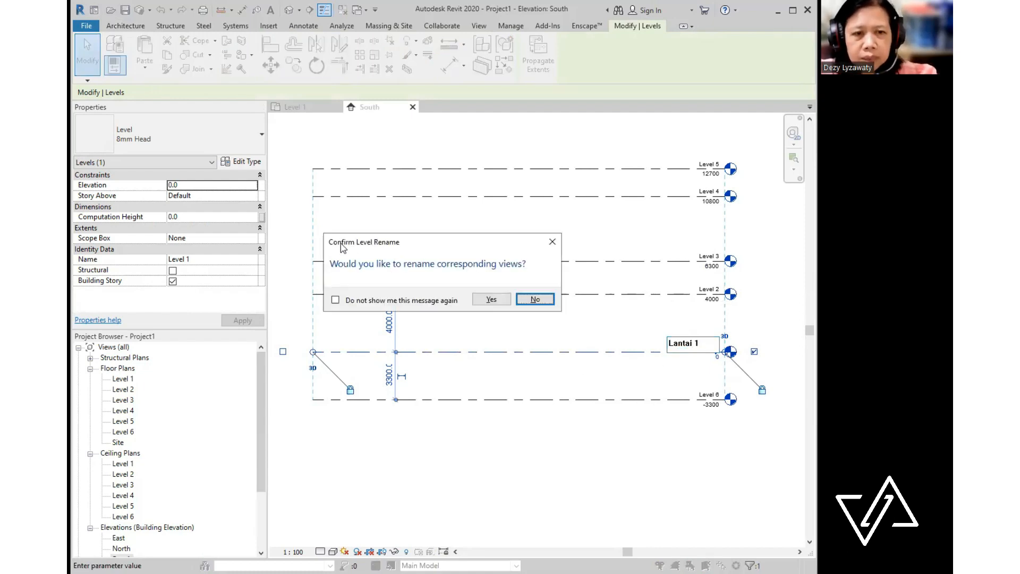
pyautogui.click(493, 301)
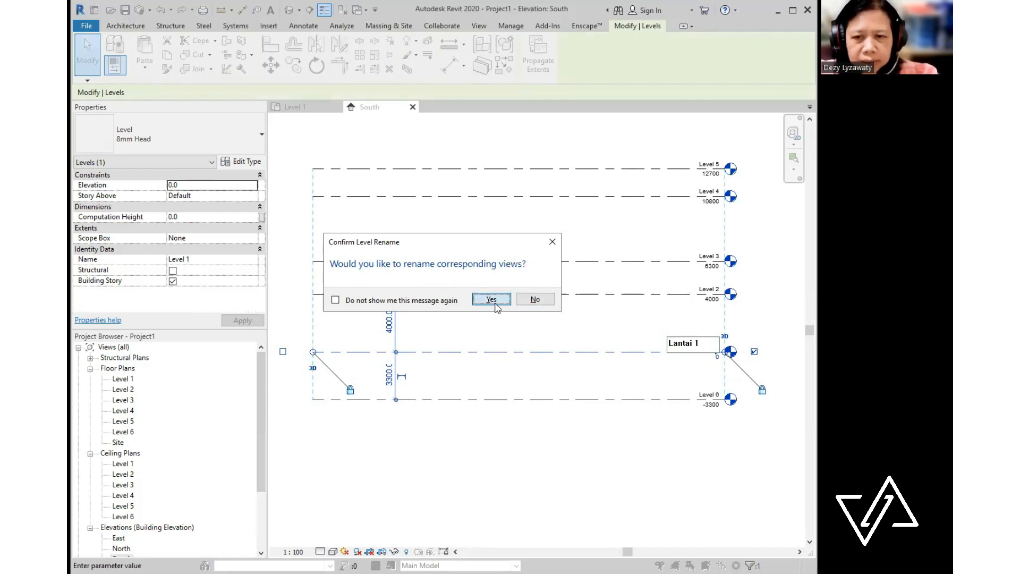
pyautogui.click(566, 321)
# - Rename Level 2 as Dak and rename its corresponding views as well
pyautogui.click(580, 295)
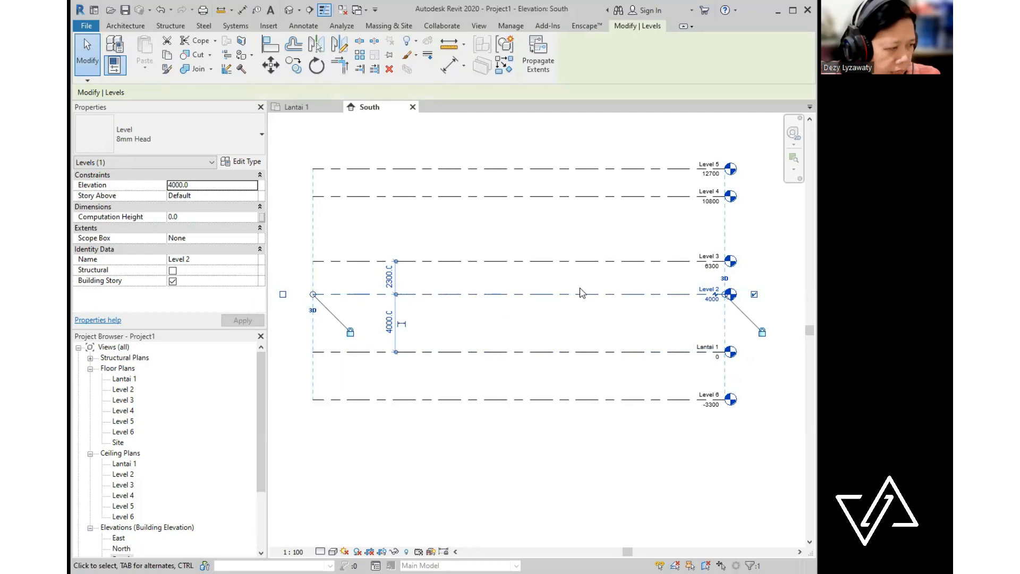
pyautogui.click(705, 290)
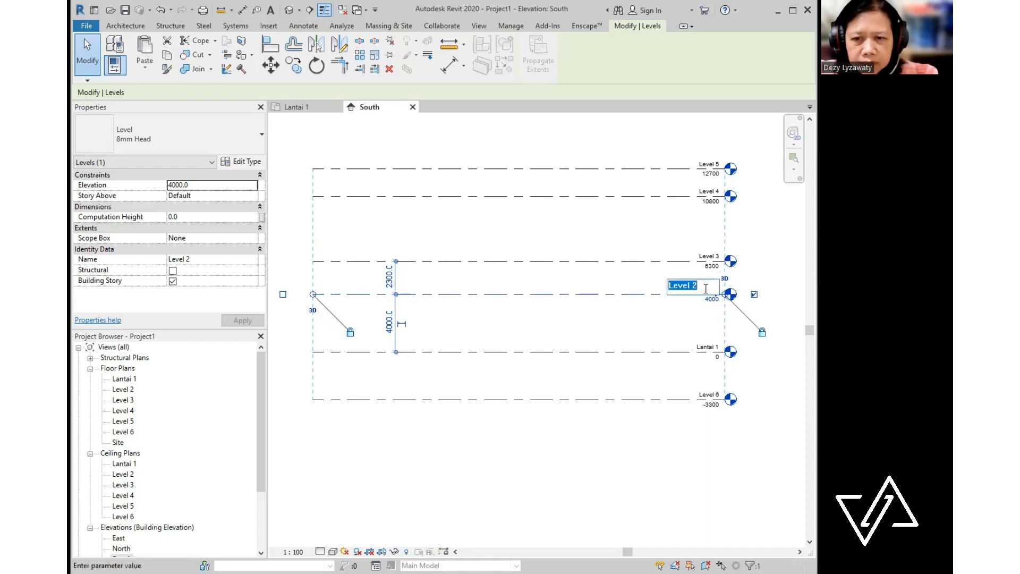
pyautogui.write('Dak')
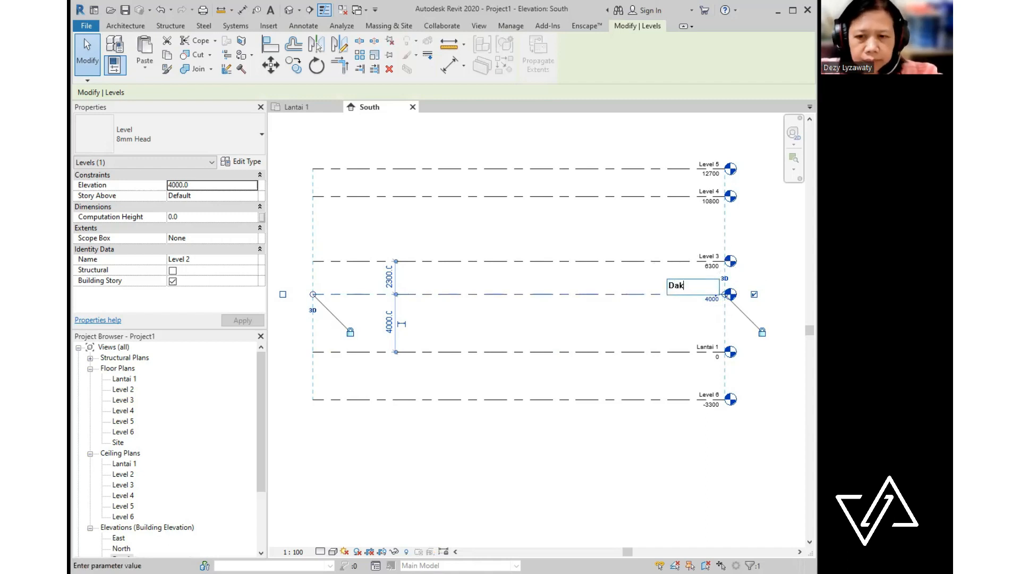
pyautogui.press('Return')
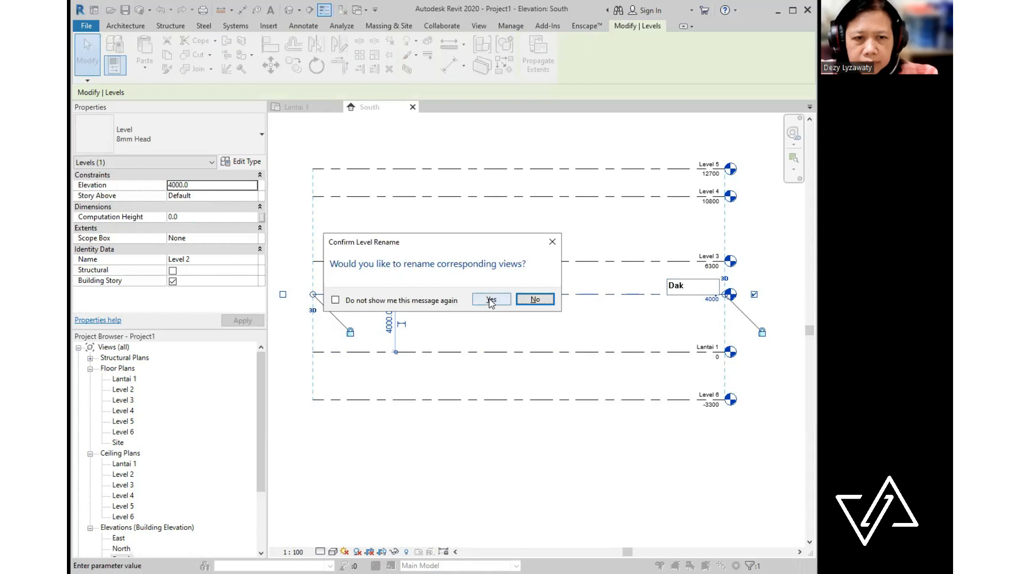
pyautogui.click(490, 300)
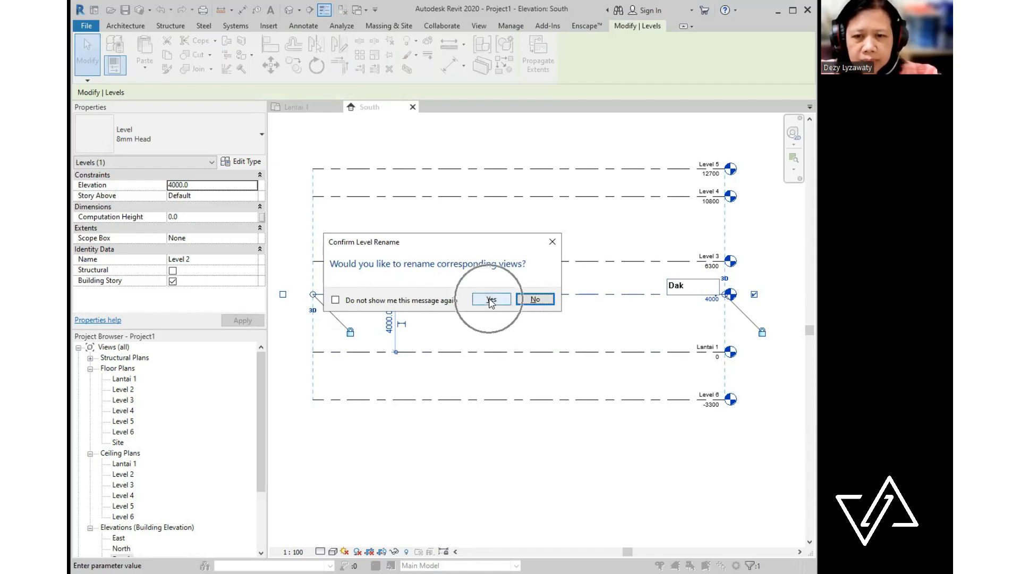
pyautogui.click(556, 320)
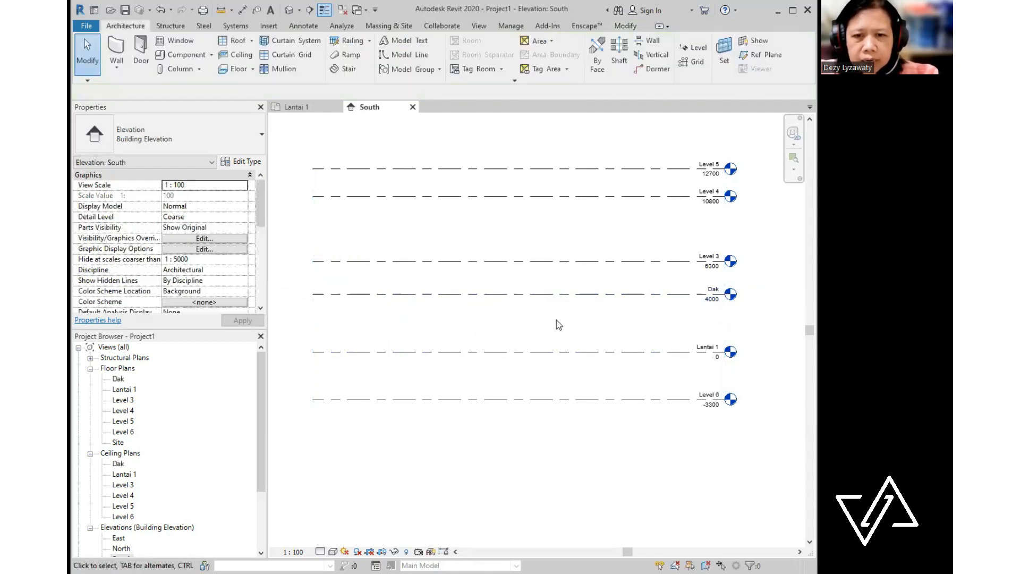
# - Set the elevation of the Dak level to 2800
pyautogui.click(583, 298)
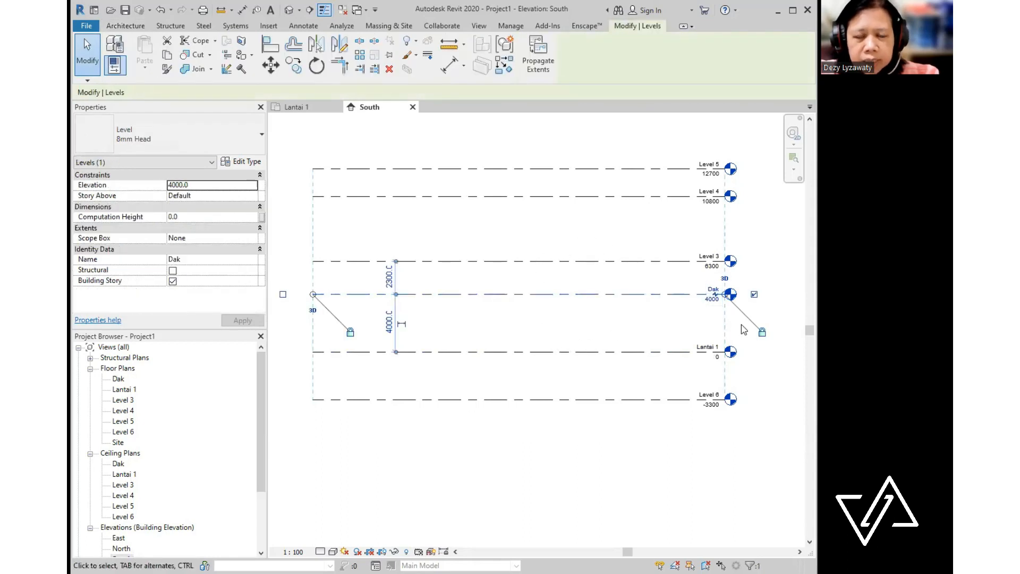
pyautogui.click(710, 301)
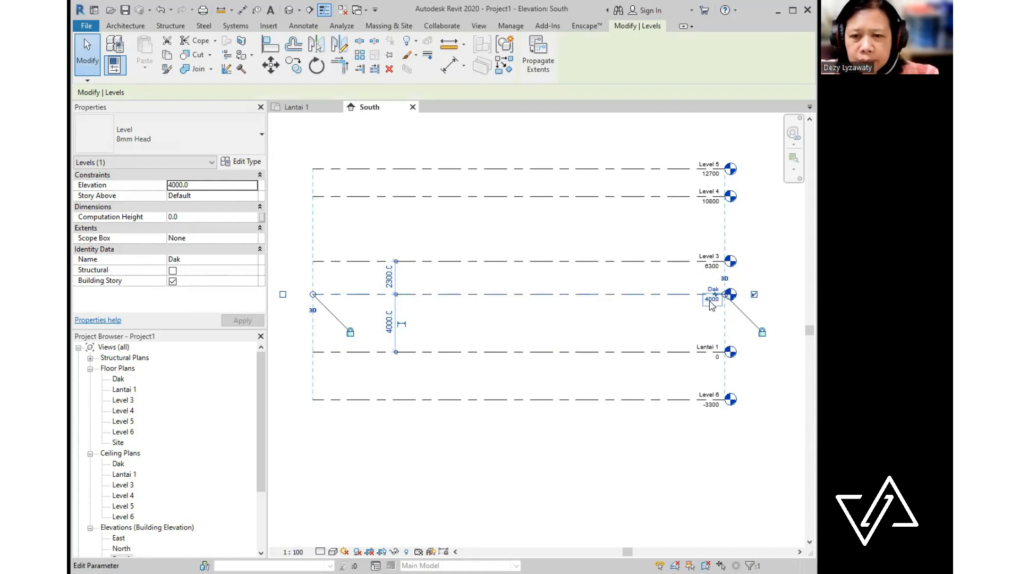
pyautogui.click(711, 303)
pyautogui.click(710, 301)
pyautogui.write('2800')
pyautogui.press('Return')
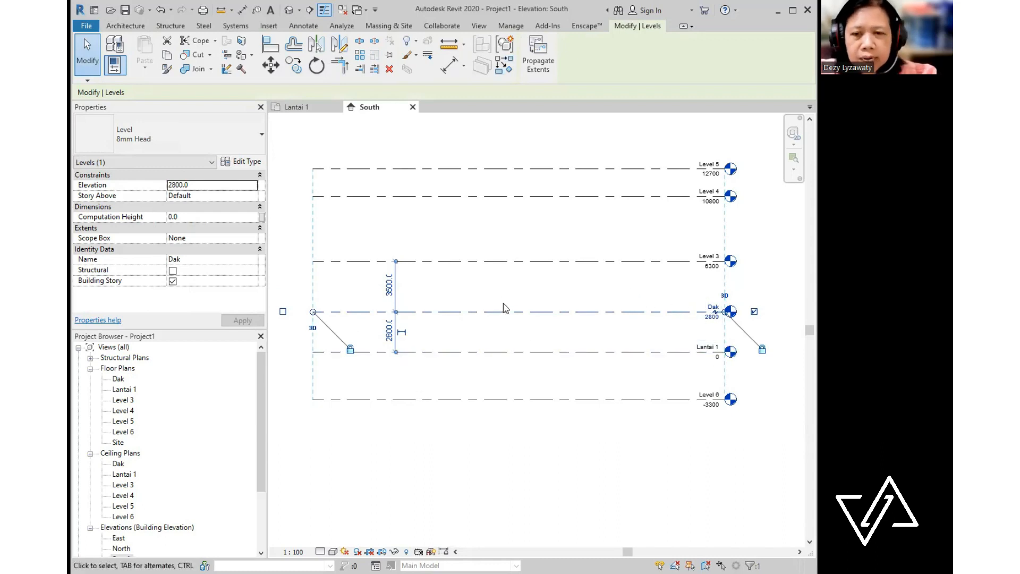
pyautogui.click(521, 299)
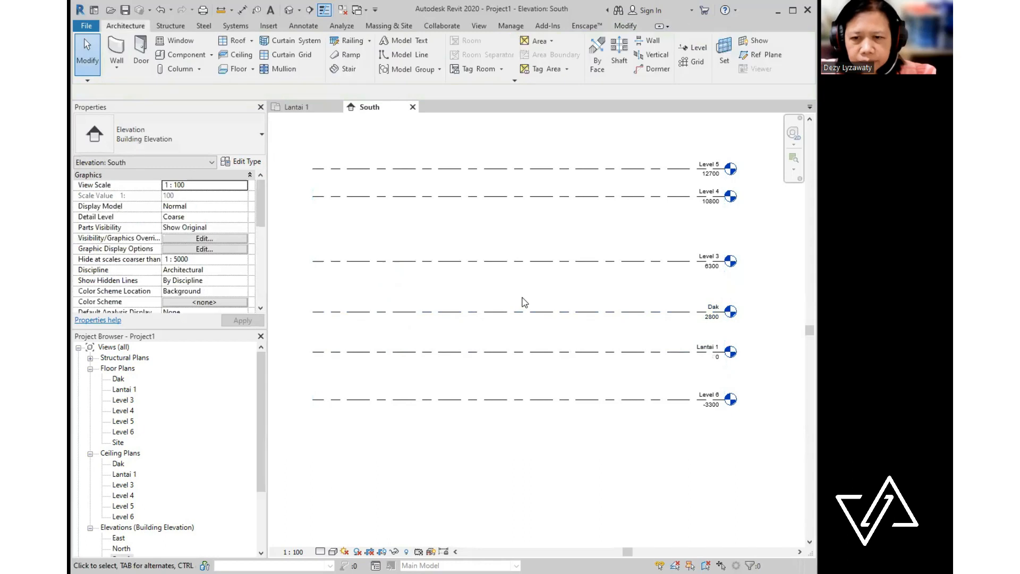
# - Rename Level 3 as Lantai 2 and apply the new name to its corresponding views
pyautogui.click(520, 264)
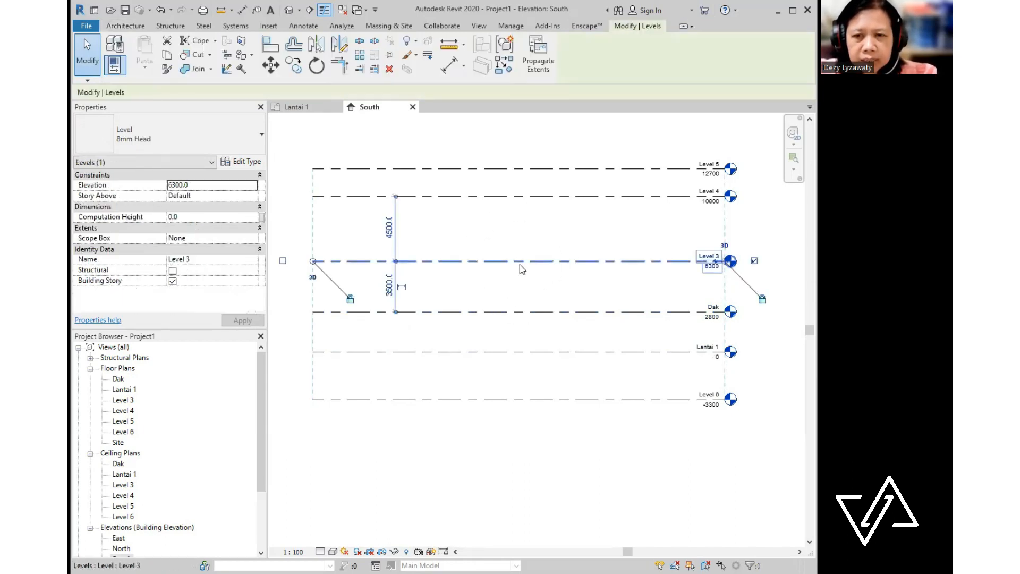
pyautogui.click(712, 256)
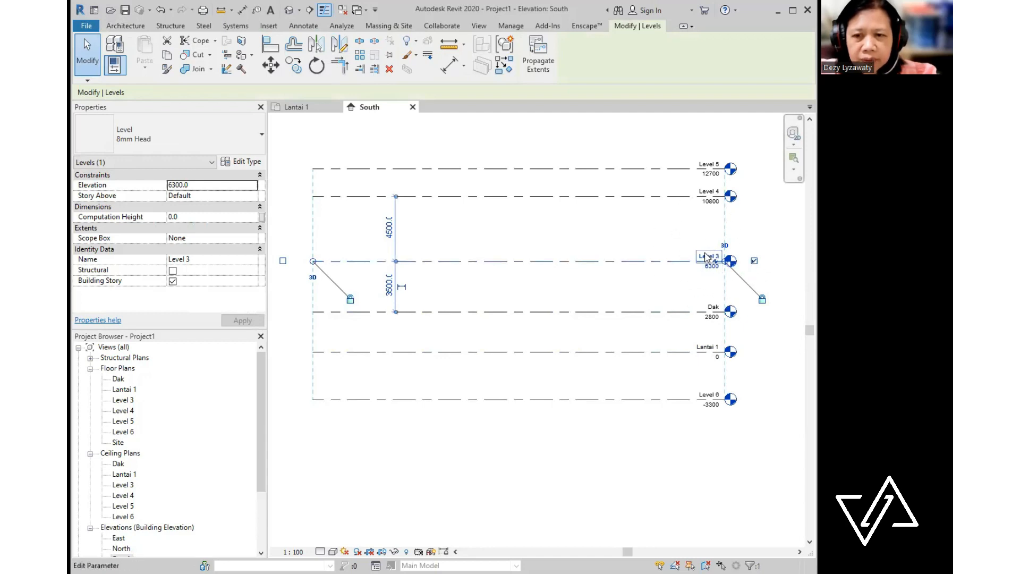
pyautogui.write('Lantai 2')
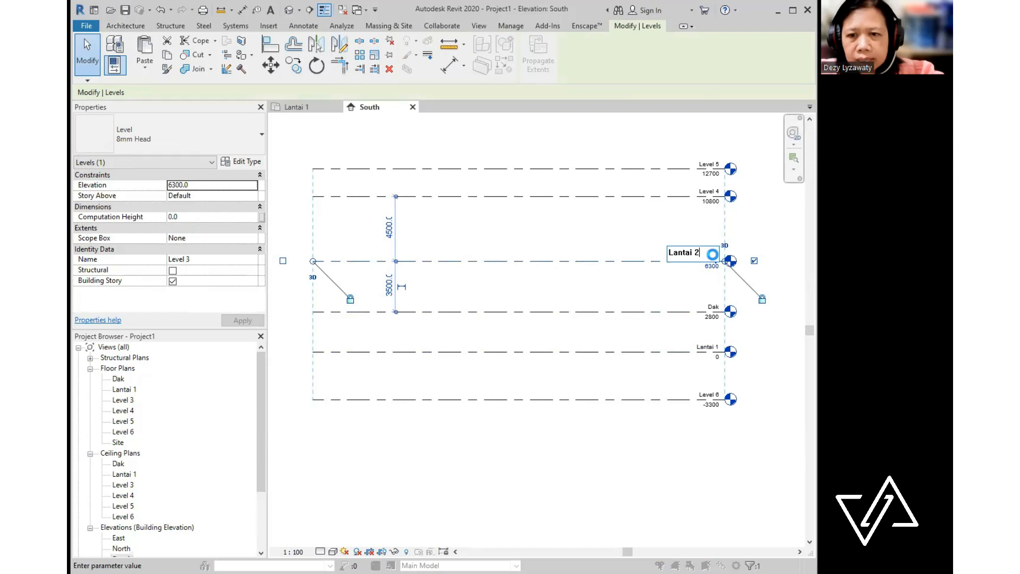
pyautogui.press('Return')
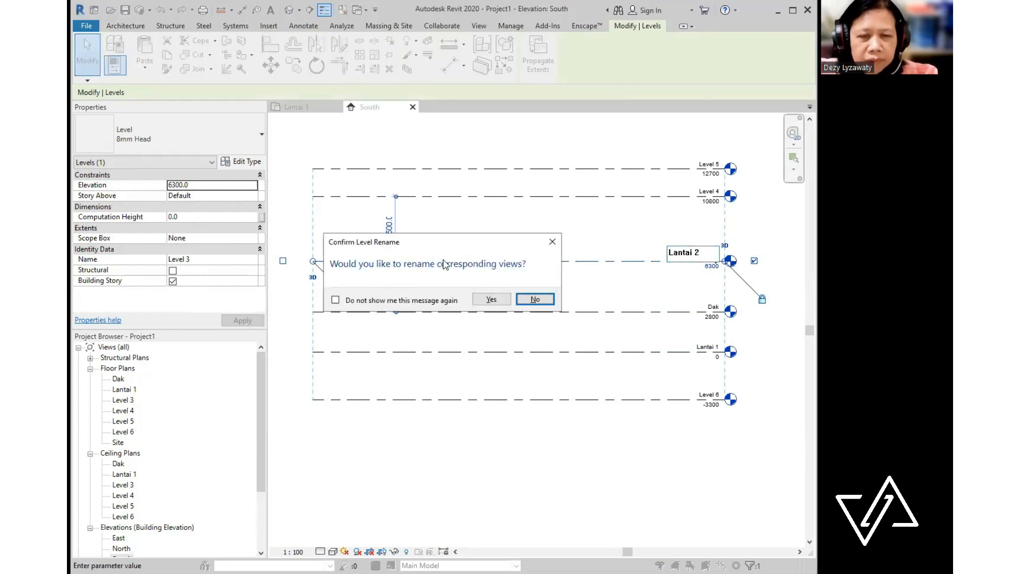
pyautogui.click(492, 301)
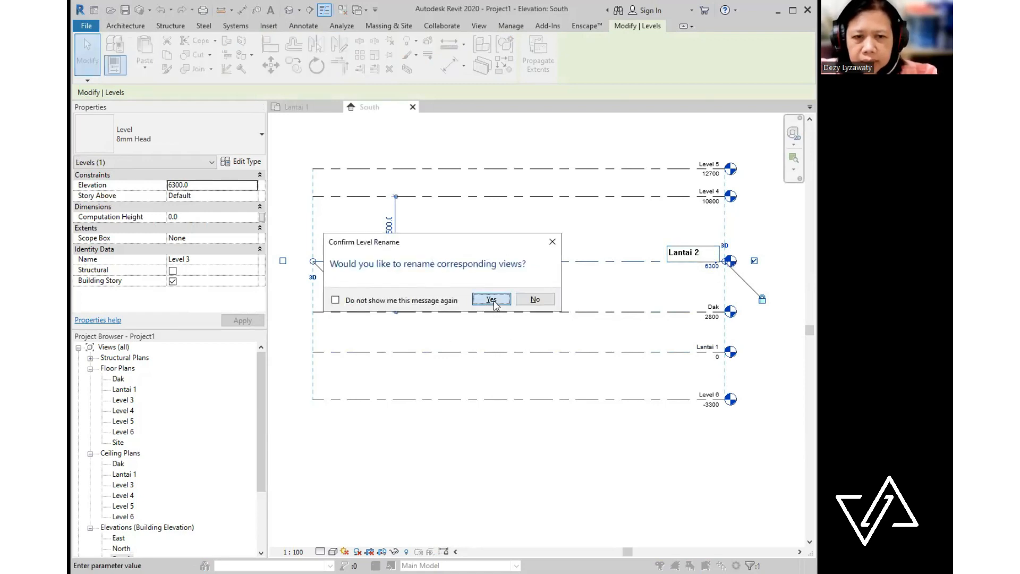
pyautogui.click(554, 290)
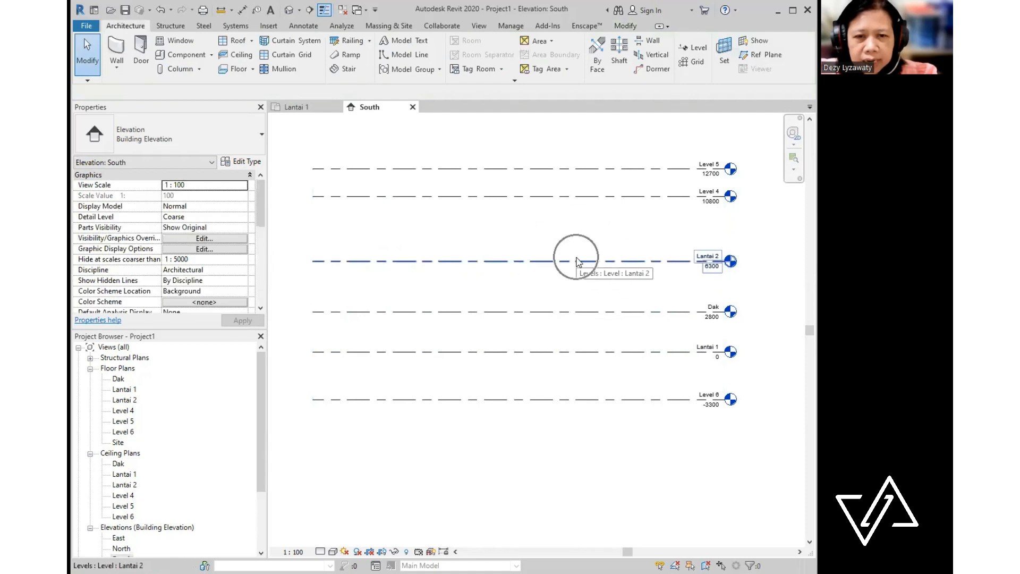
# - Set the spacing between the Dak and Lantai 2 levels to 700 by moving Lantai 2
pyautogui.click(577, 260)
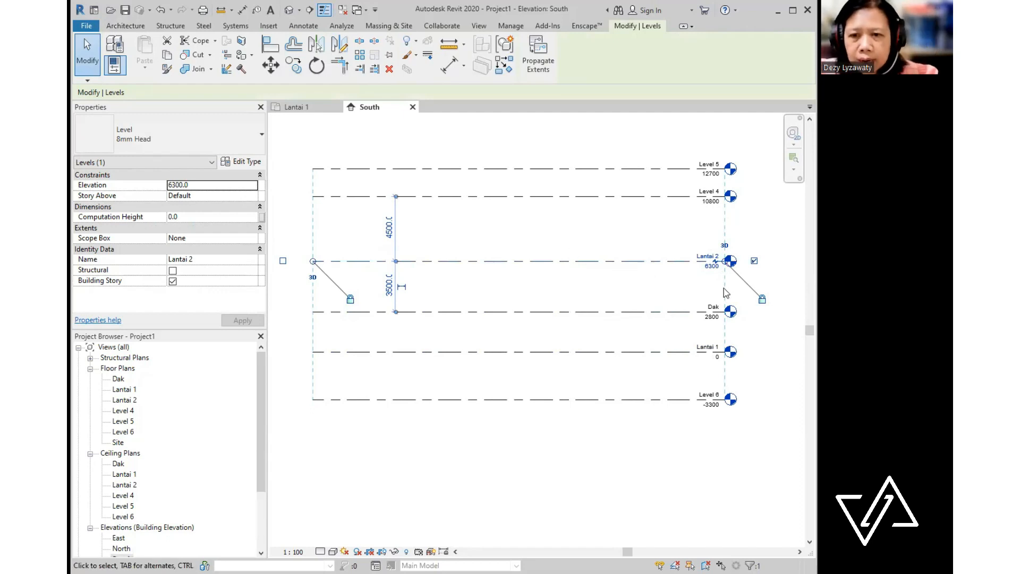
pyautogui.click(711, 266)
pyautogui.press('ctrl')
pyautogui.press('ctrl')
pyautogui.press('ctrl')
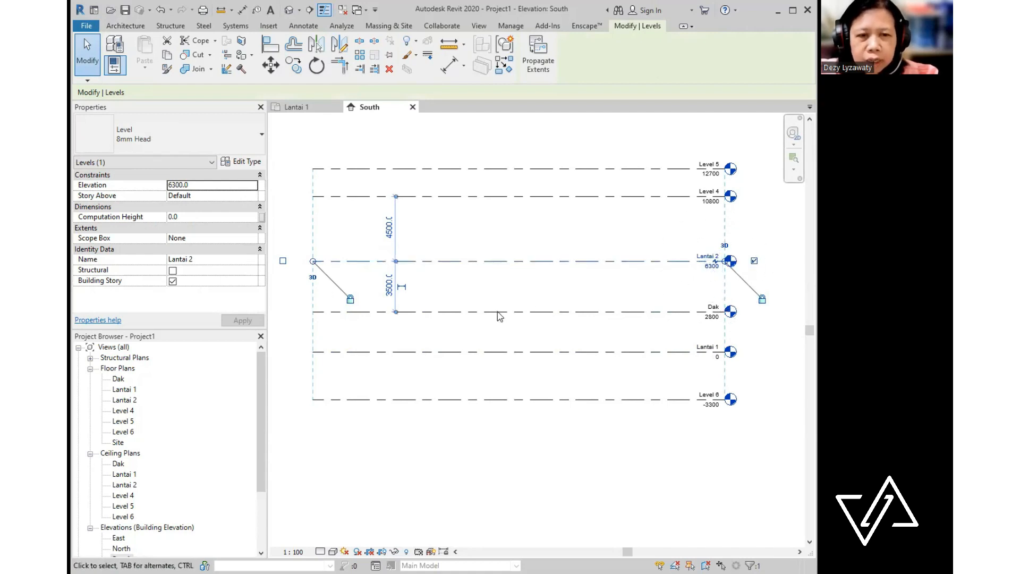
pyautogui.press('ctrl')
pyautogui.press('ctrl')
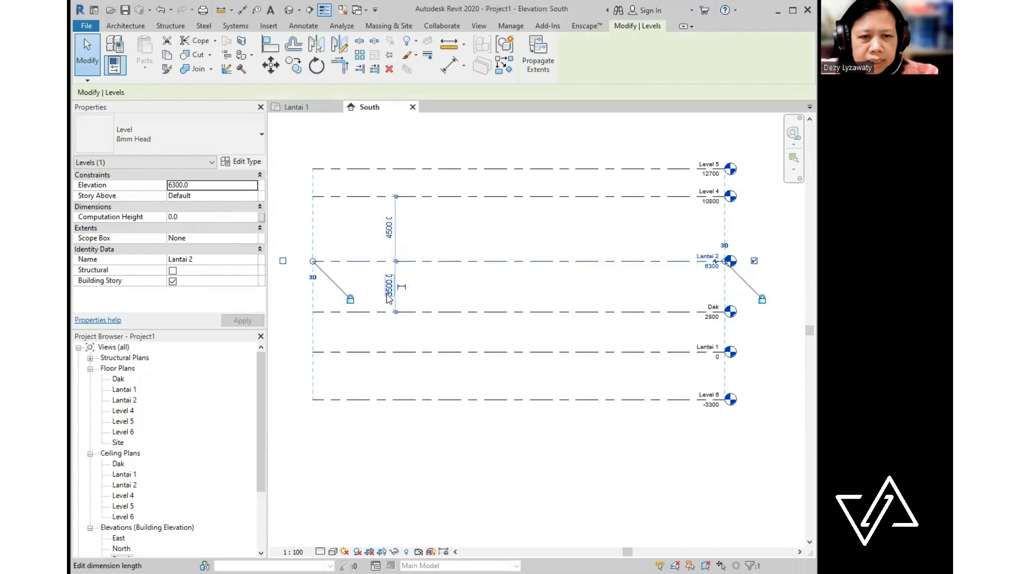
pyautogui.click(389, 295)
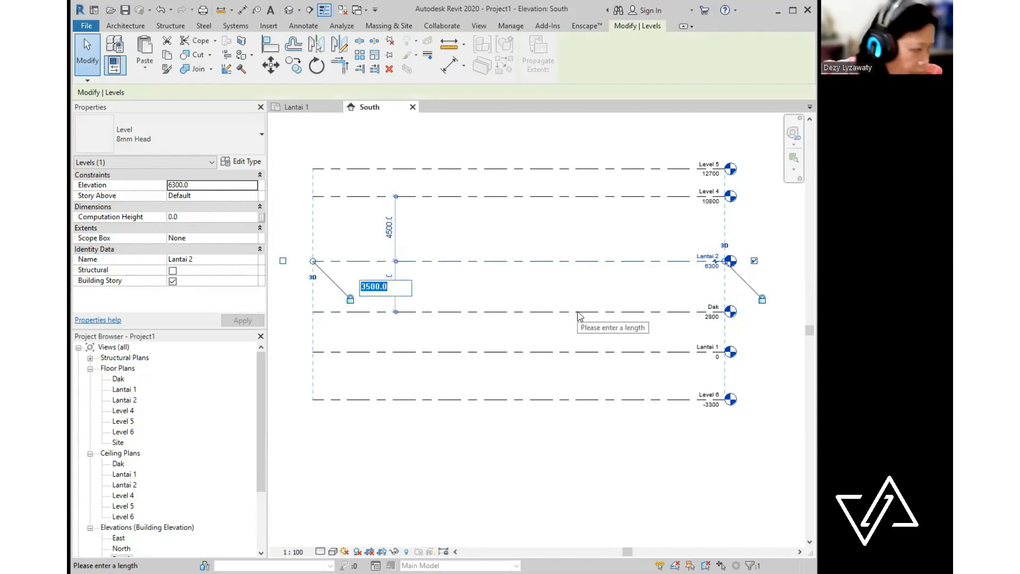
pyautogui.write('700')
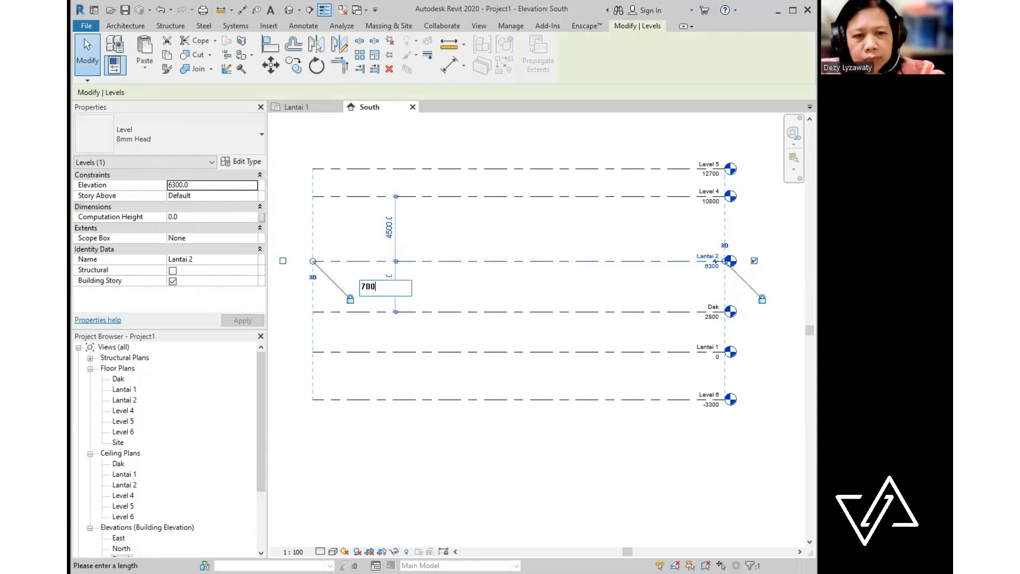
pyautogui.press('Return')
pyautogui.click(668, 268)
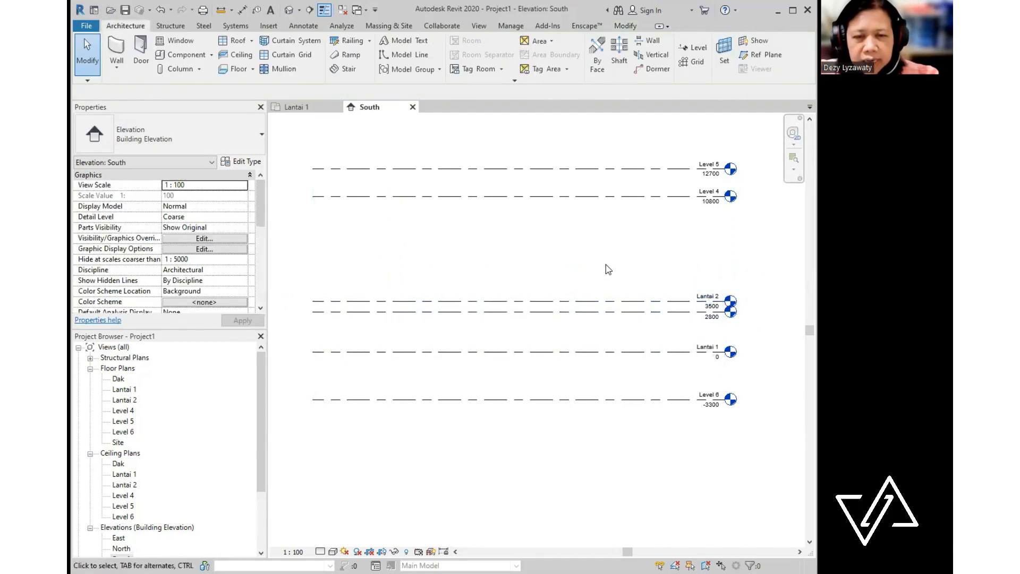
# - Rename Level 4 as Dak 1, including its corresponding views
pyautogui.click(663, 201)
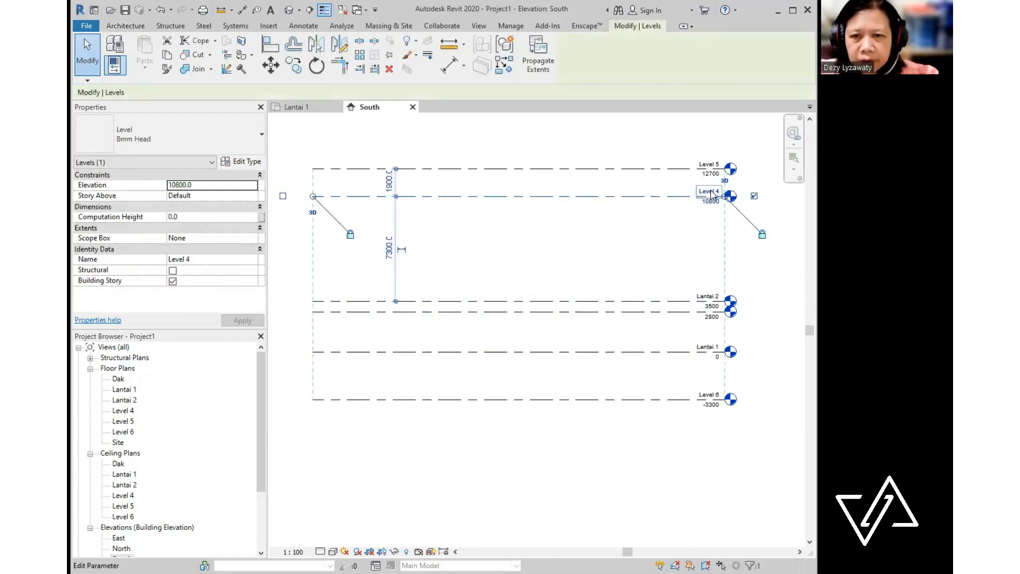
pyautogui.click(711, 192)
pyautogui.write('Dak 1')
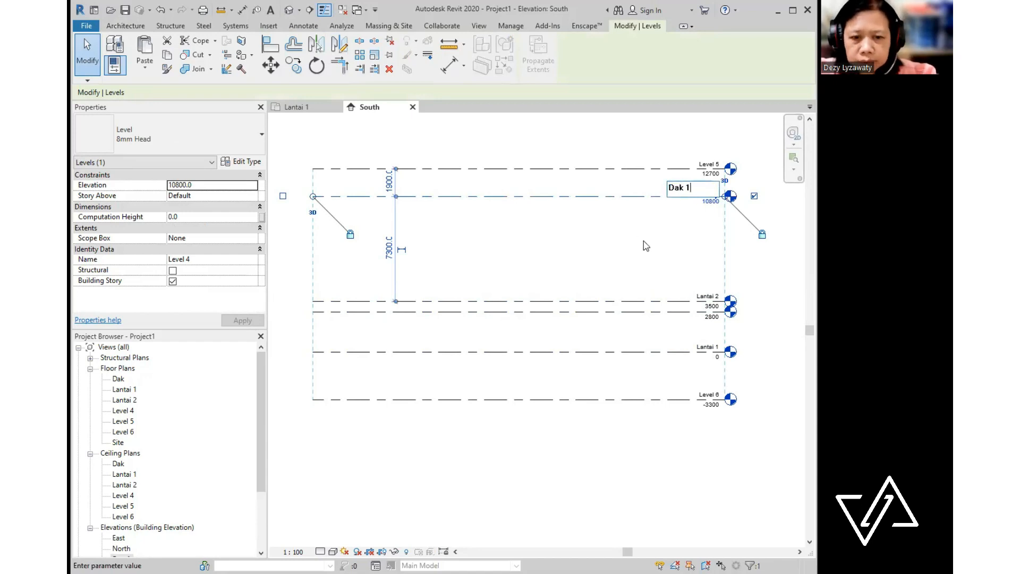
pyautogui.press('Return')
pyautogui.click(491, 299)
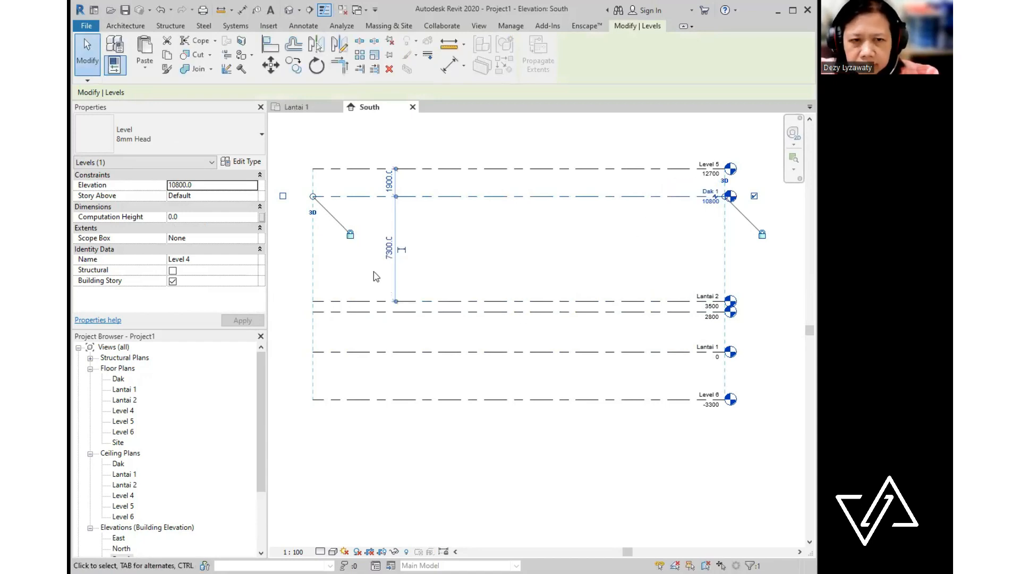
pyautogui.click(646, 237)
pyautogui.click(710, 200)
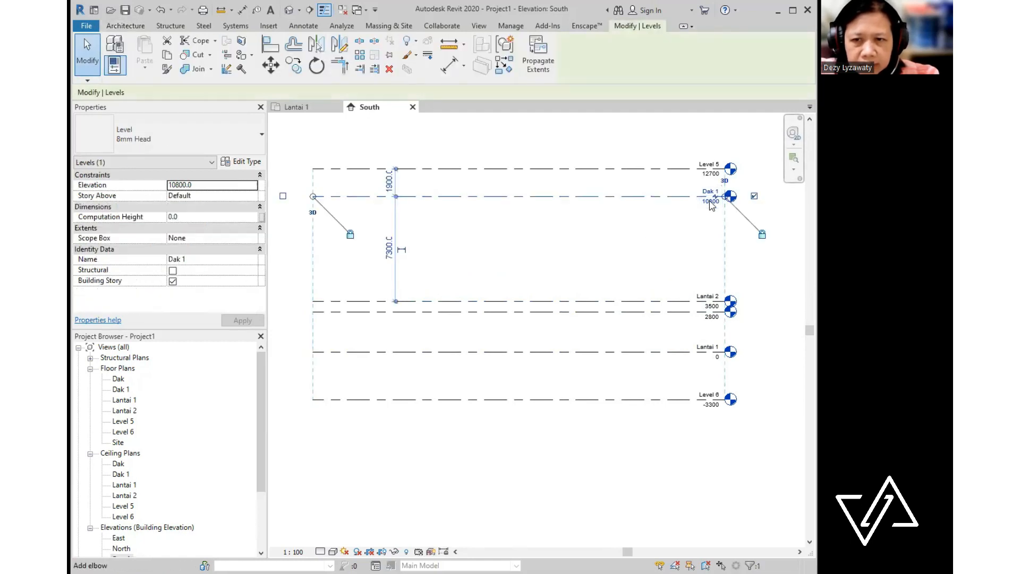
pyautogui.click(712, 199)
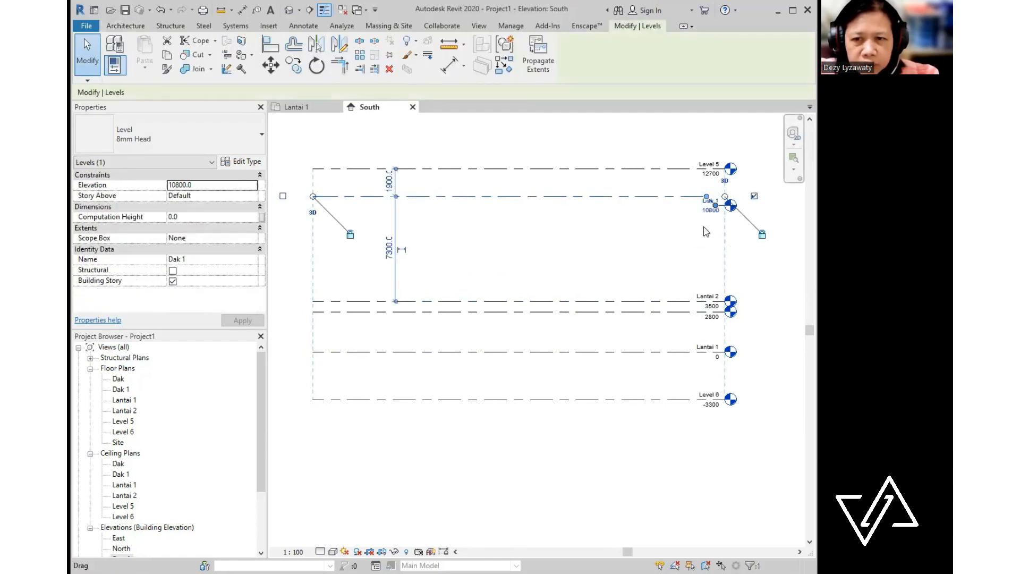
pyautogui.moveTo(715, 205); pyautogui.dragTo(715, 197)
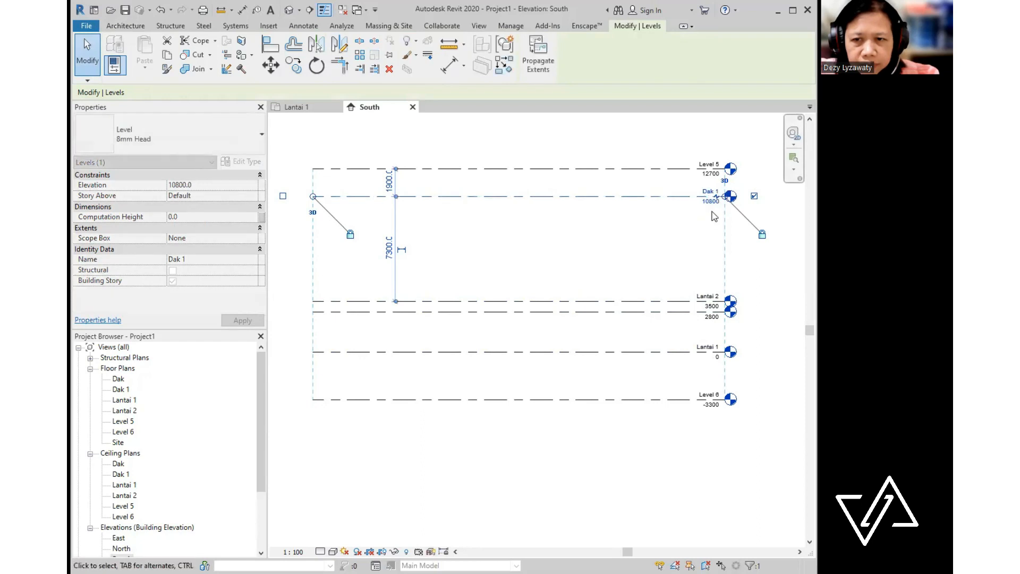
# - Set the elevation of the Dak 1 level to 7000
pyautogui.click(711, 202)
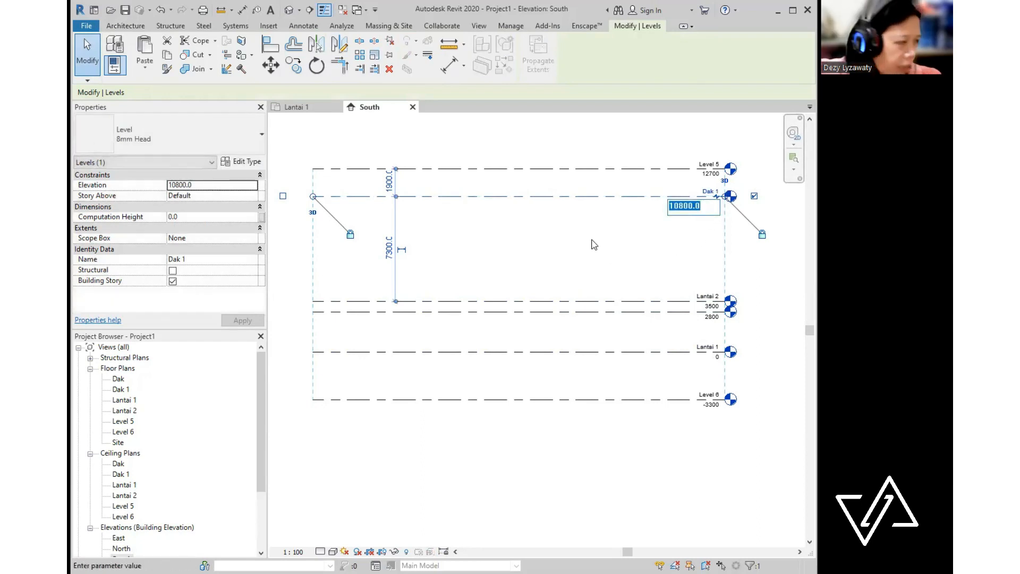
pyautogui.write('7000')
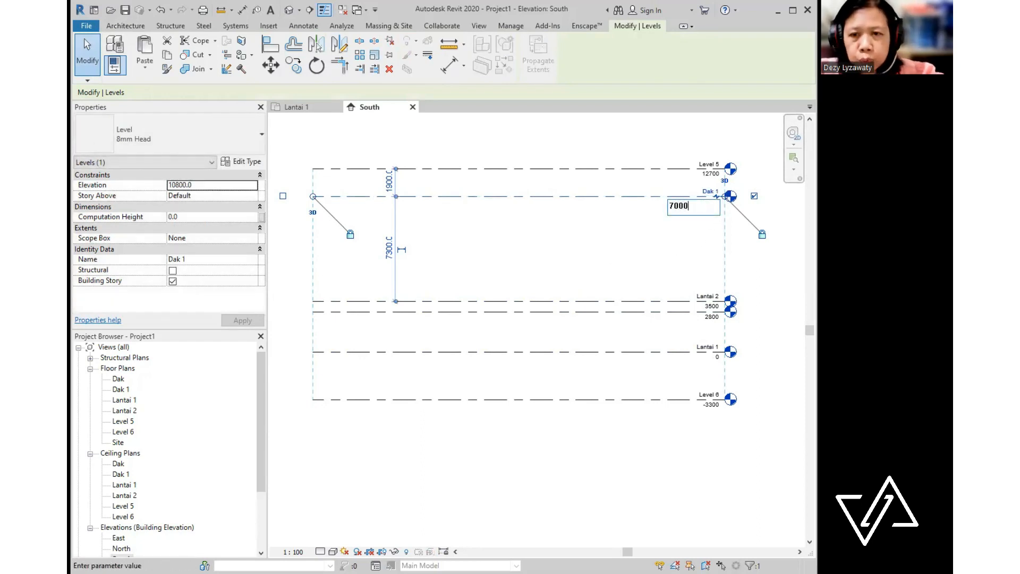
pyautogui.press('Return')
pyautogui.click(569, 235)
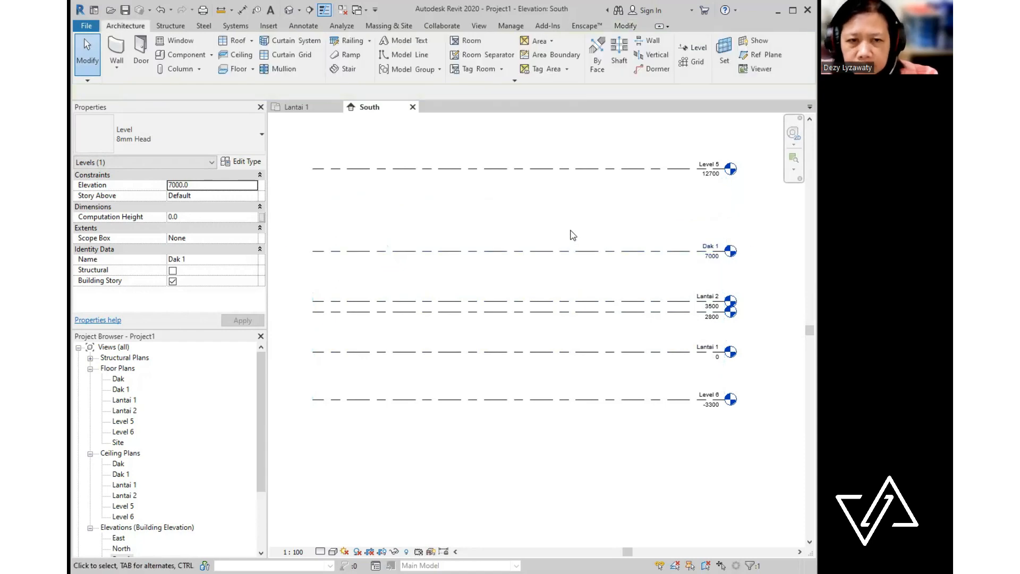
# - Rename the topmost level, Level 5, as Atap together with its corresponding views
pyautogui.click(586, 169)
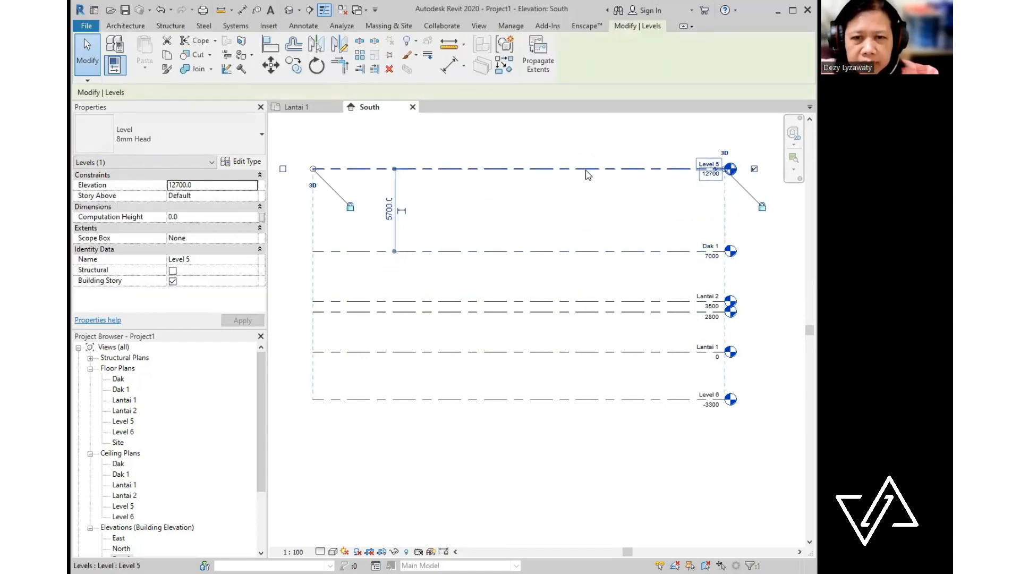
pyautogui.click(708, 165)
pyautogui.write('Atap')
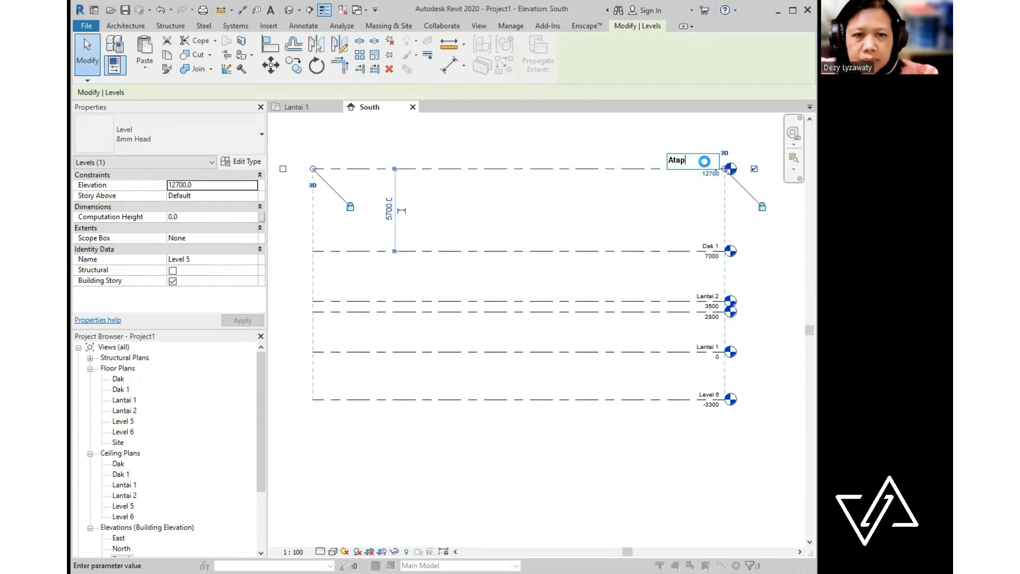
pyautogui.press('Return')
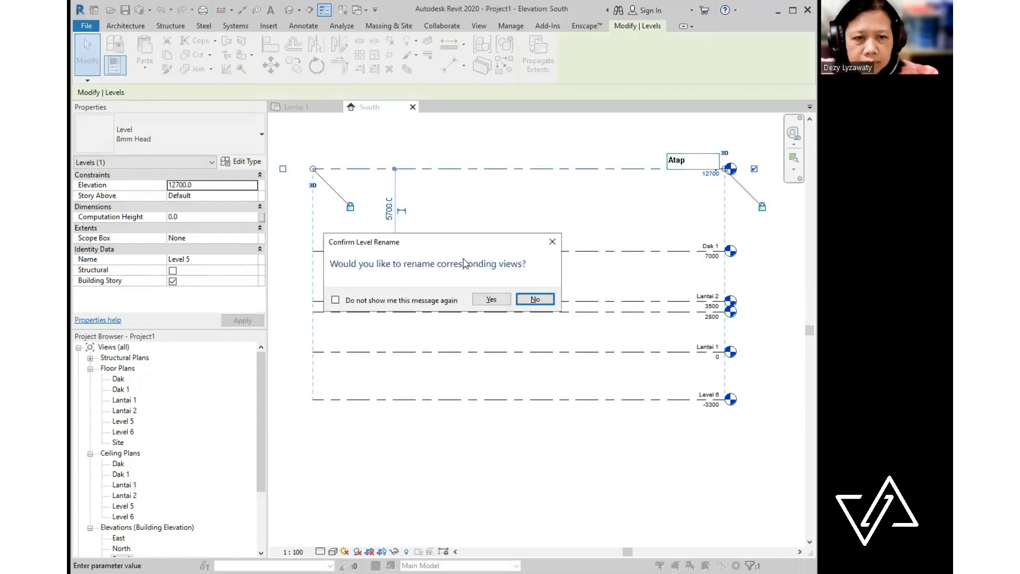
pyautogui.click(491, 299)
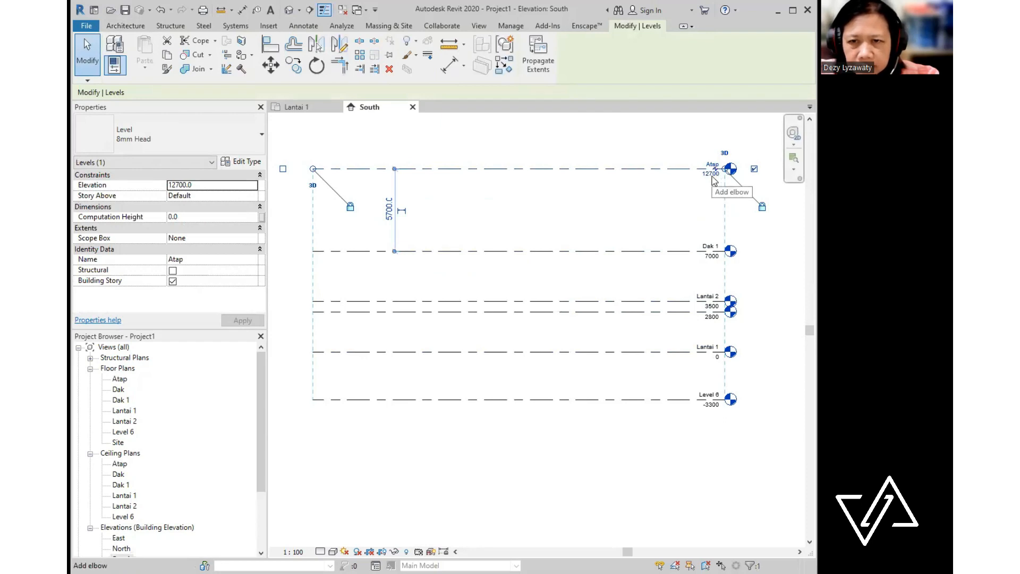
# - Set the elevation of the Atap level to 8000
pyautogui.click(712, 174)
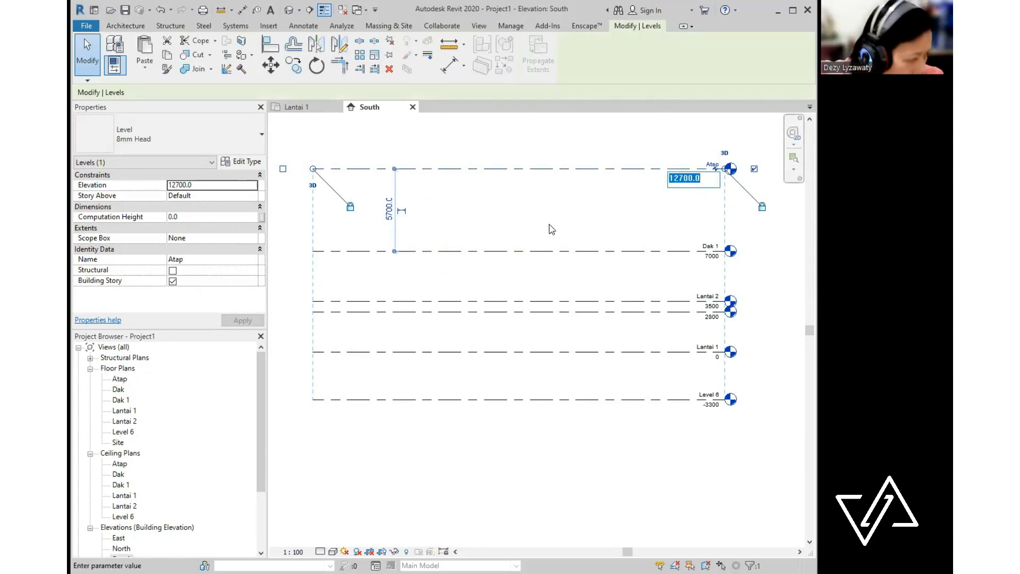
pyautogui.write('8000')
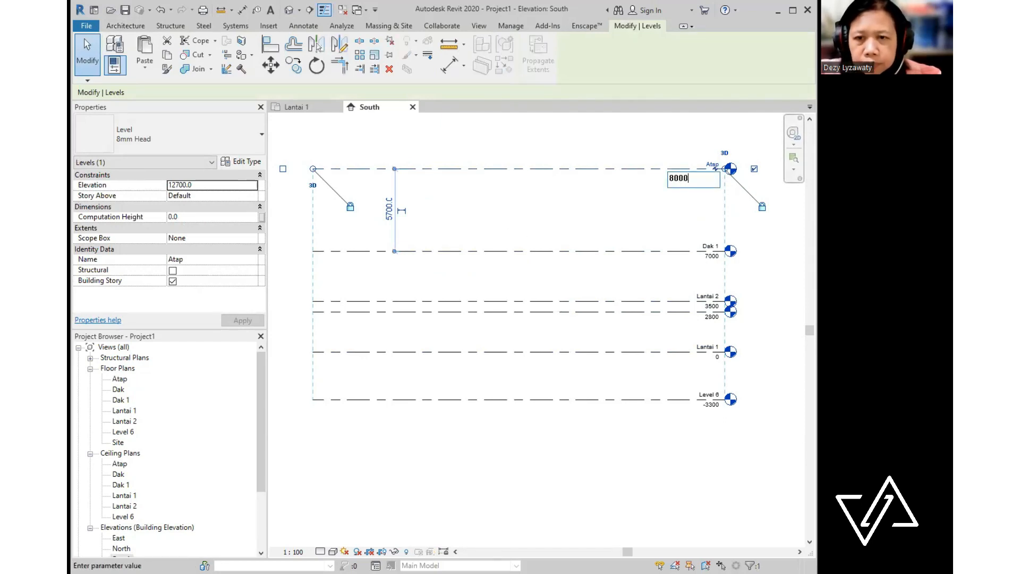
pyautogui.press('Return')
pyautogui.click(552, 212)
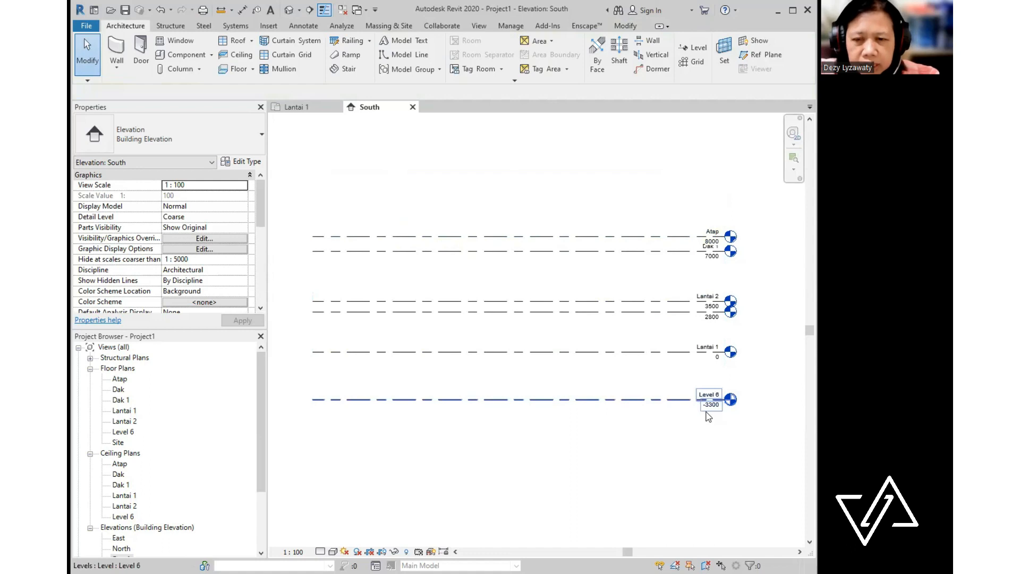
# - Rename the lowest level, Level 6, as Semi Basement together with its corresponding views
pyautogui.click(654, 400)
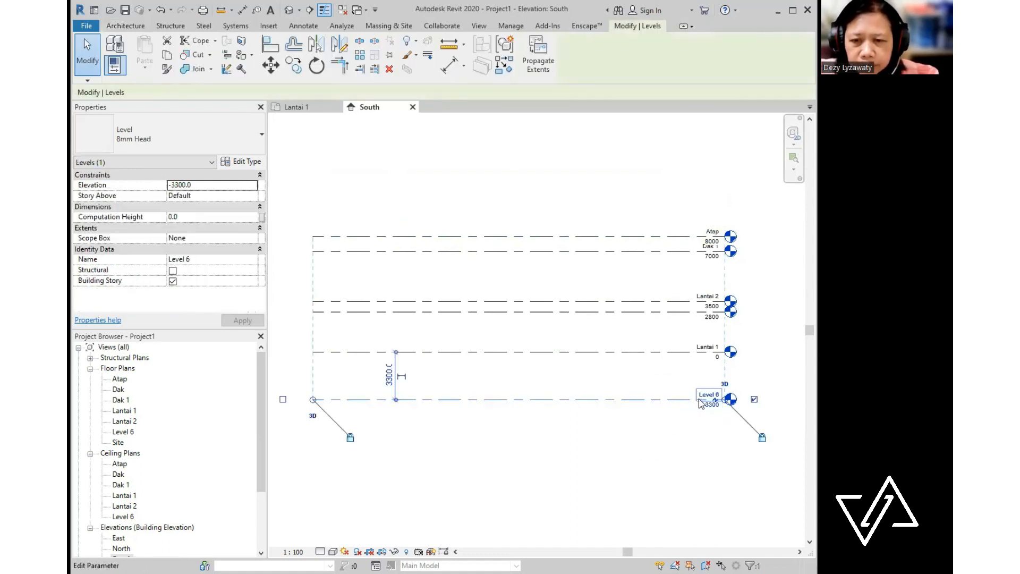
pyautogui.click(702, 399)
pyautogui.write('Se')
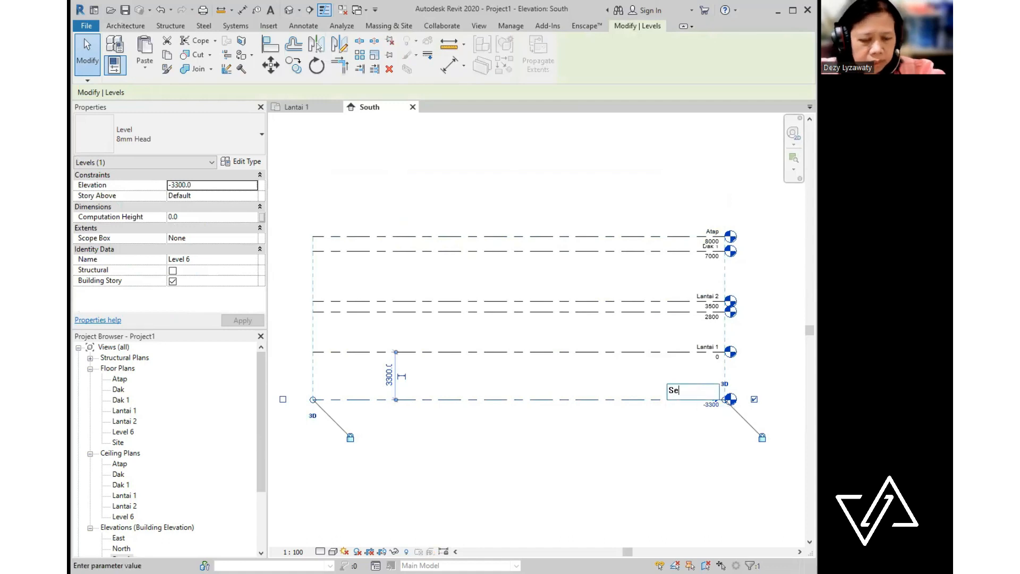
pyautogui.write('mi Basement')
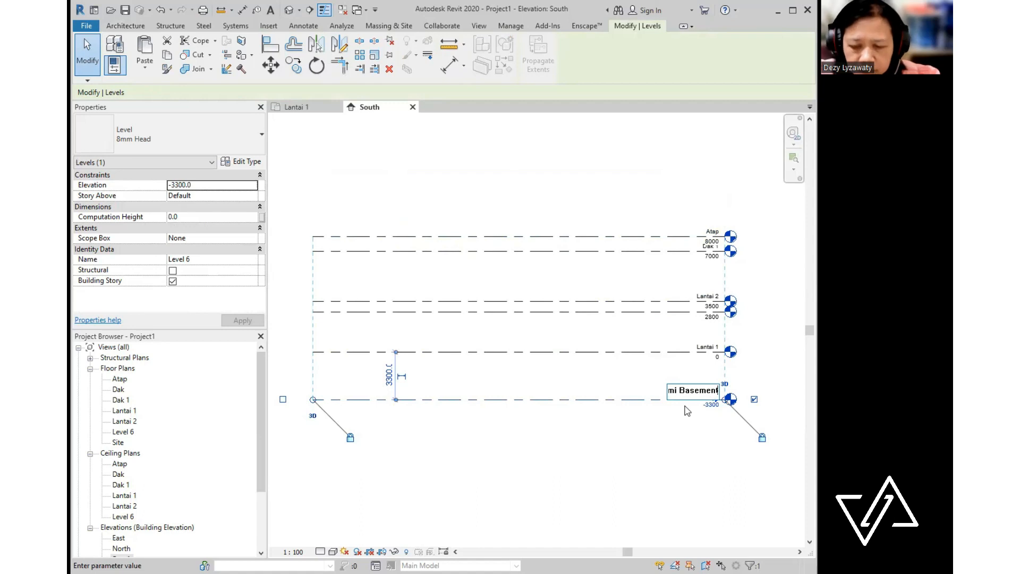
pyautogui.press('Return')
pyautogui.click(491, 300)
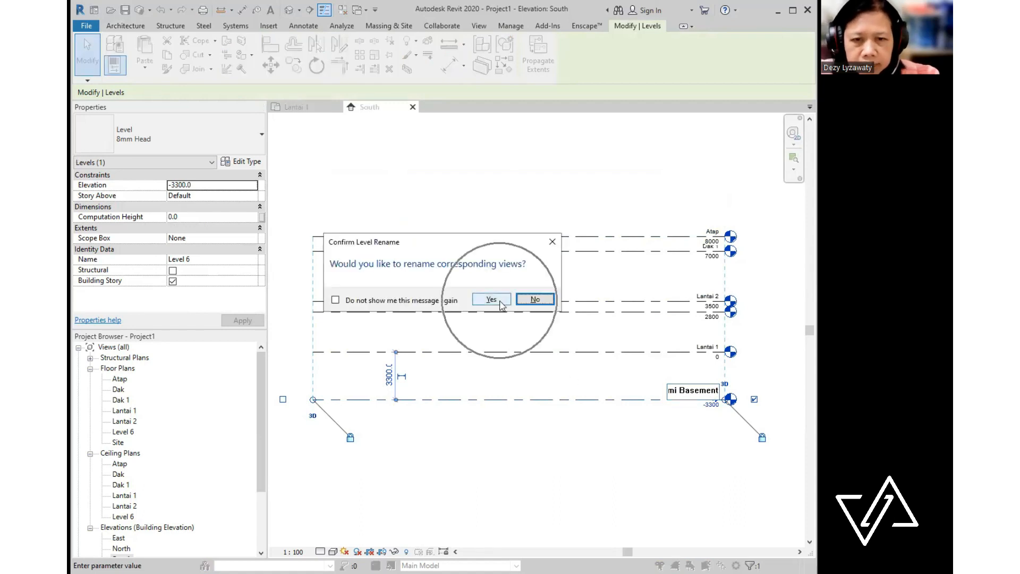
# - Set the elevation of the Semi Basement level to -1500
pyautogui.click(707, 409)
pyautogui.write('-1500')
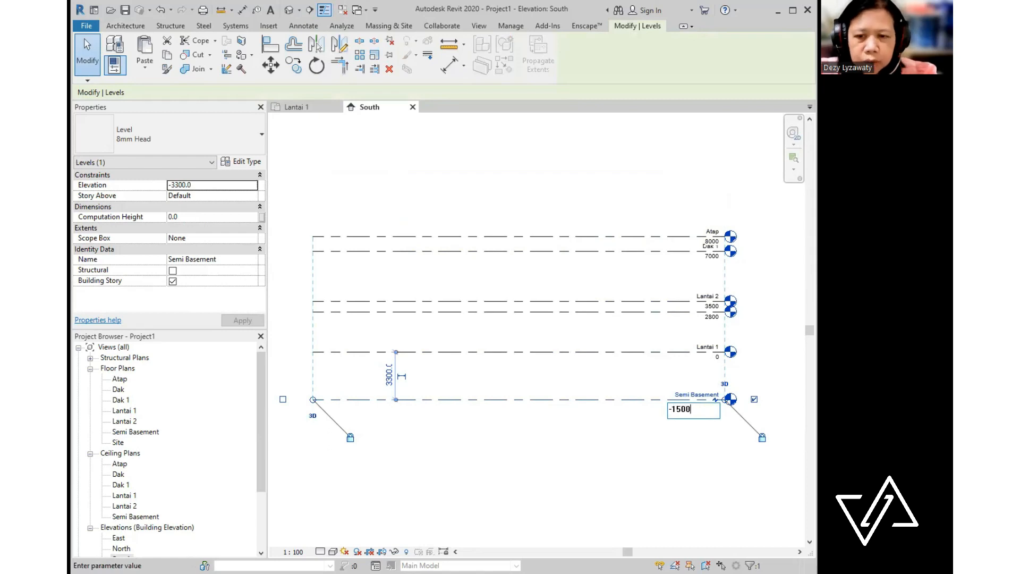
pyautogui.press('Return')
pyautogui.scroll(-1, 704, 414)
pyautogui.click(664, 433)
pyautogui.moveTo(676, 419); pyautogui.dragTo(665, 420, button='middle')
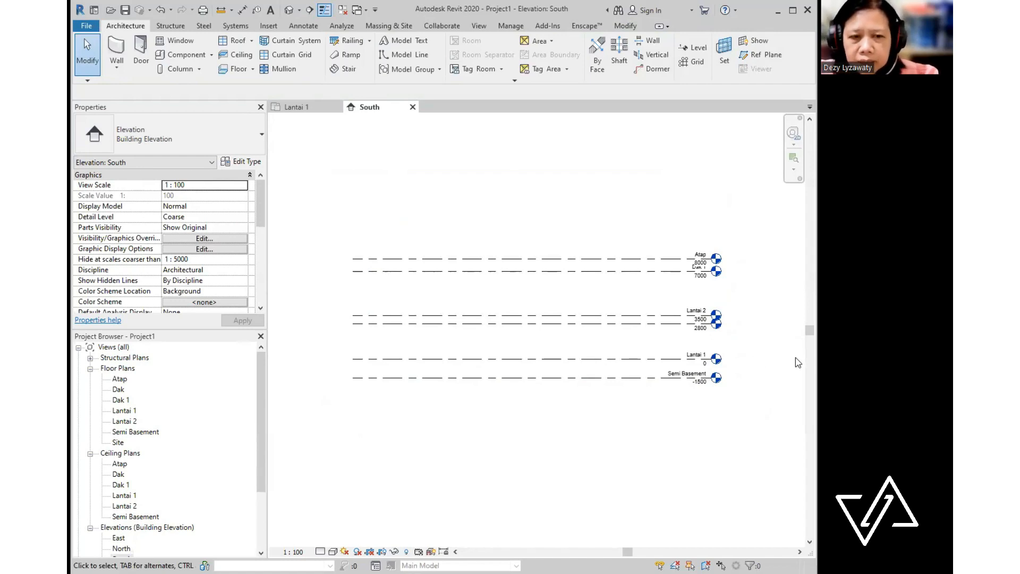
# - Add an elbow to the Dak level line and lower its head clear of the Lantai 2 label
pyautogui.moveTo(797, 362); pyautogui.dragTo(685, 339, button='middle')
pyautogui.scroll(3, 742, 337)
pyautogui.scroll(1, 746, 340)
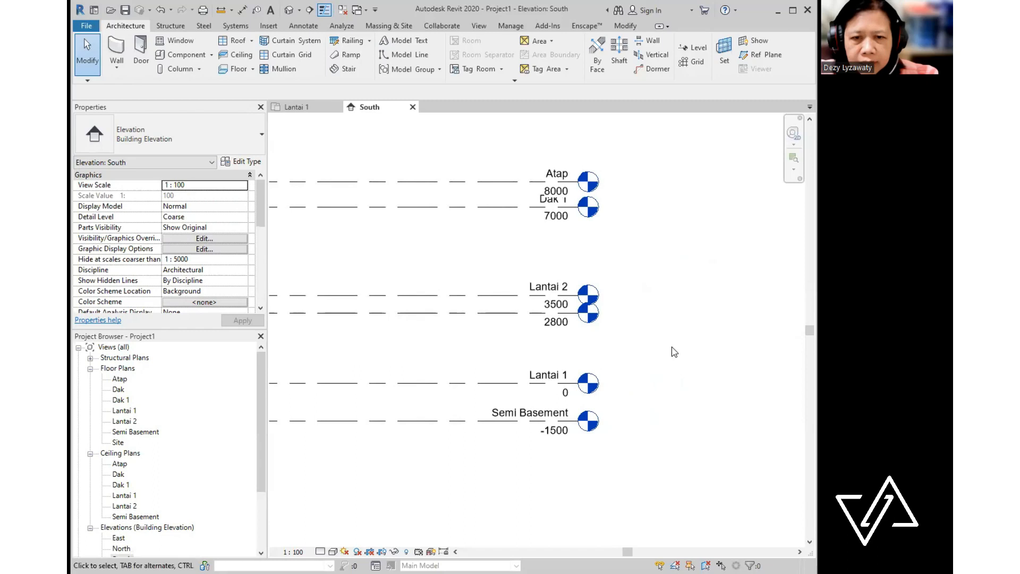
pyautogui.click(496, 312)
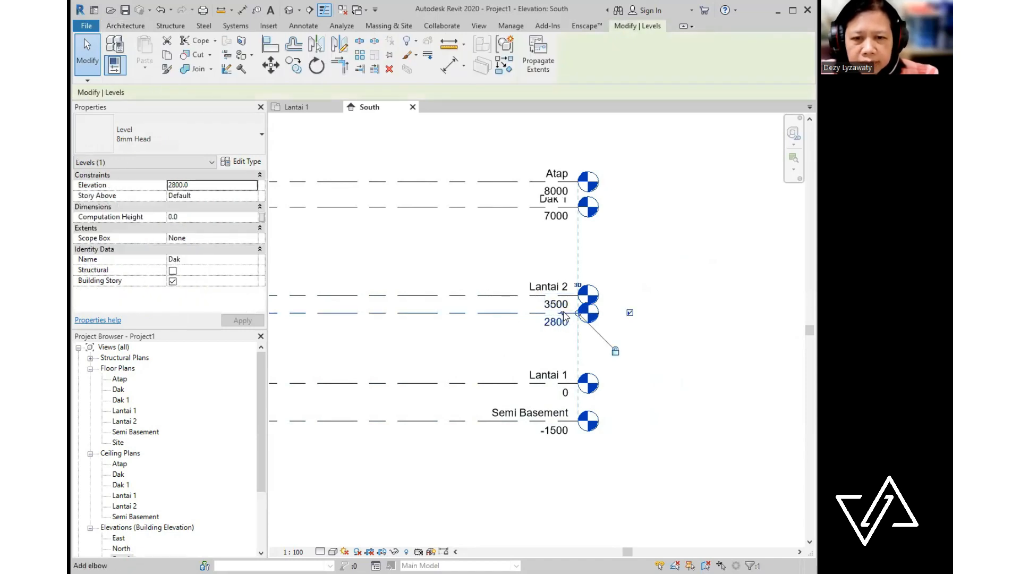
pyautogui.moveTo(562, 312); pyautogui.dragTo(564, 343)
pyautogui.click(576, 268)
pyautogui.moveTo(579, 292); pyautogui.dragTo(605, 366, button='middle')
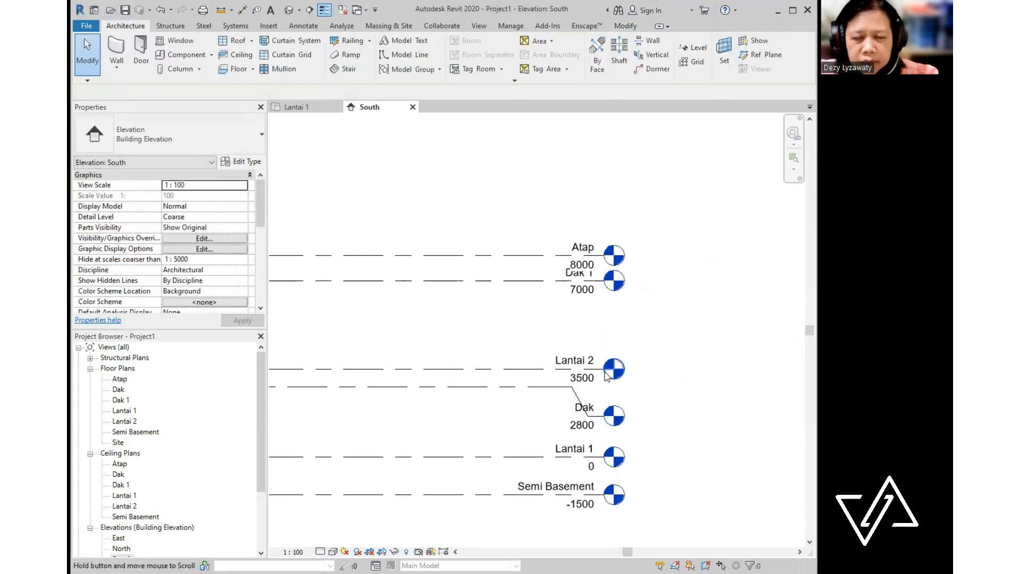
# - Add an elbow to the Dak 1 level line so its head sits below the Atap label
pyautogui.click(530, 282)
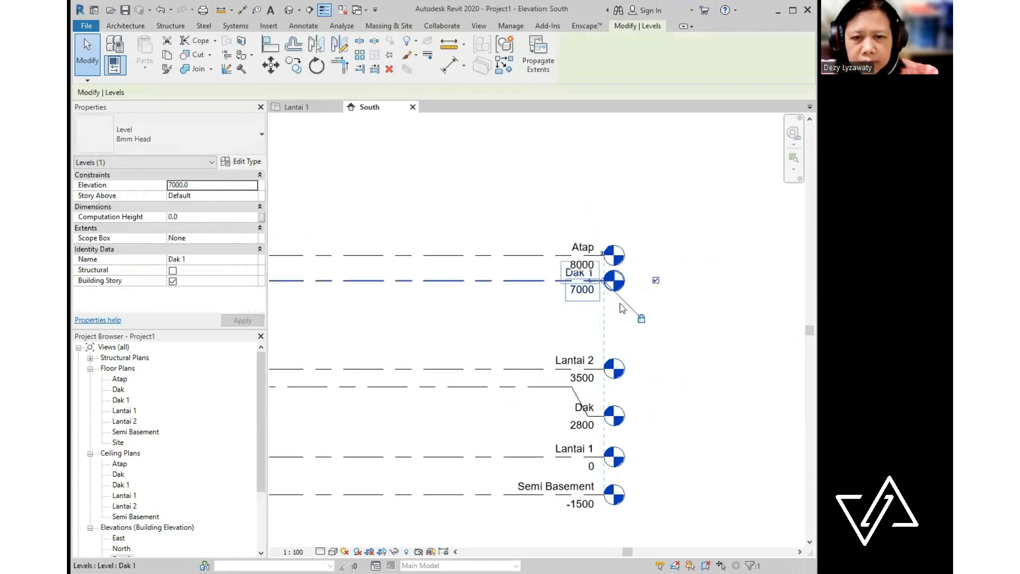
pyautogui.click(590, 282)
pyautogui.moveTo(590, 298); pyautogui.dragTo(588, 308)
pyautogui.click(684, 345)
pyautogui.moveTo(655, 360); pyautogui.dragTo(714, 313, button='middle')
pyautogui.scroll(-3, 715, 313)
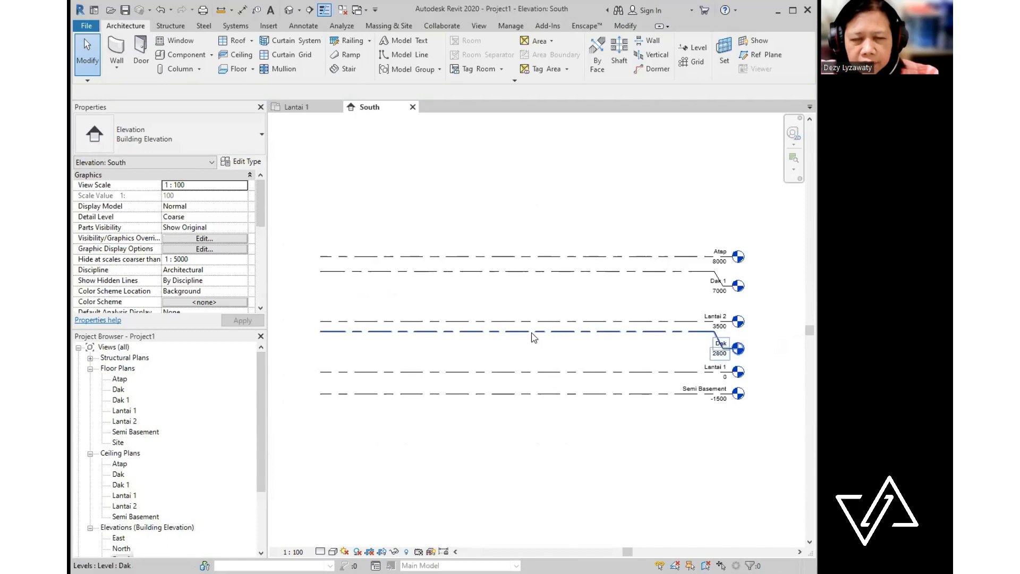
pyautogui.scroll(1, 532, 335)
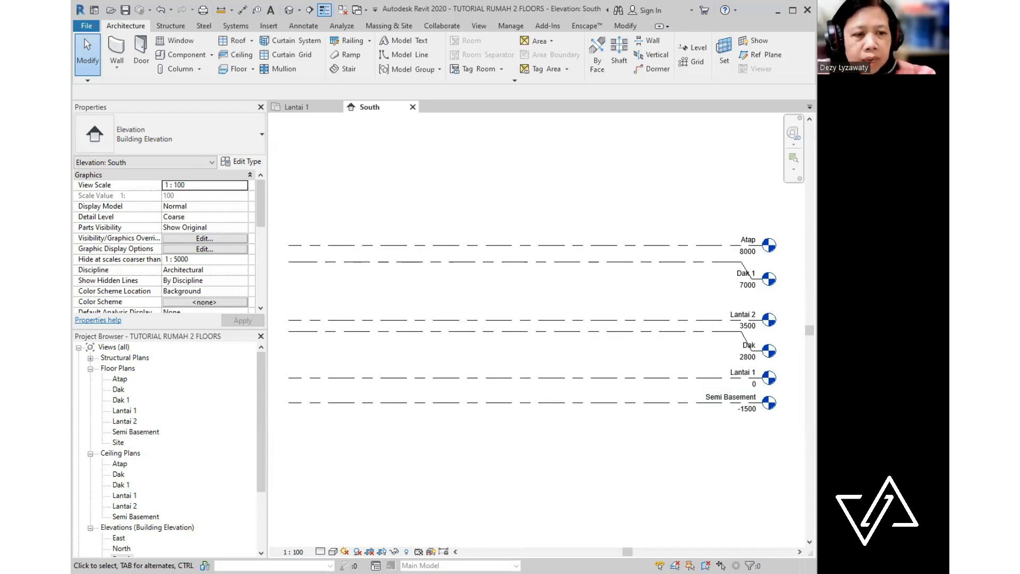
# - Open the Lantai 1 floor plan and start placing an architectural wall
pyautogui.doubleClick(131, 412)
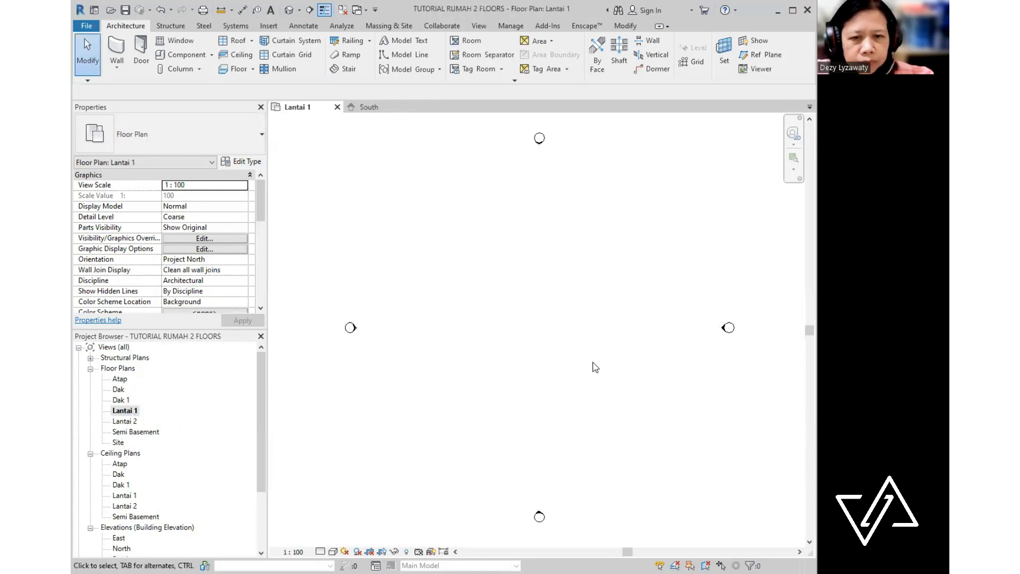
pyautogui.moveTo(580, 335); pyautogui.dragTo(577, 336, button='middle')
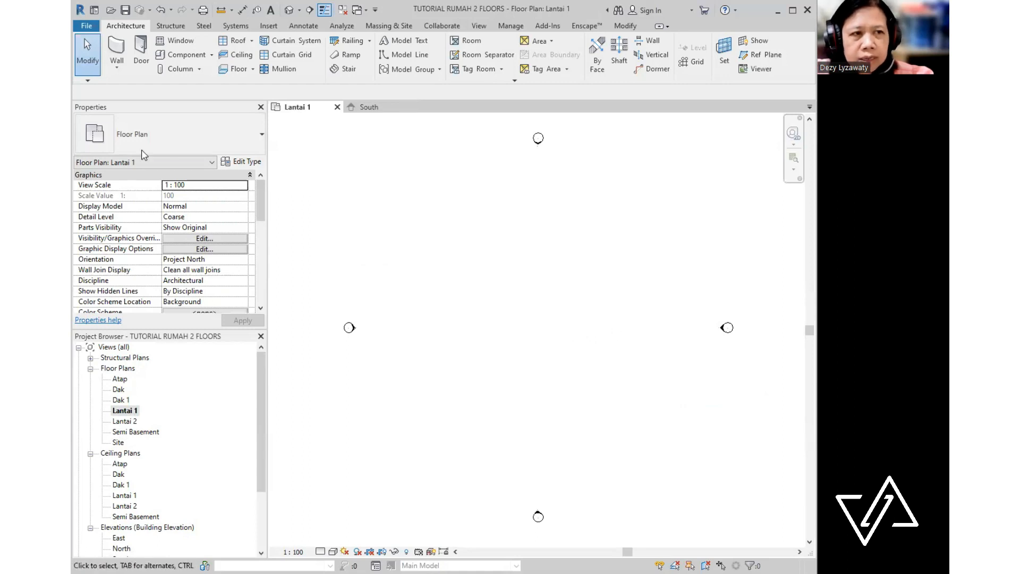
pyautogui.click(120, 71)
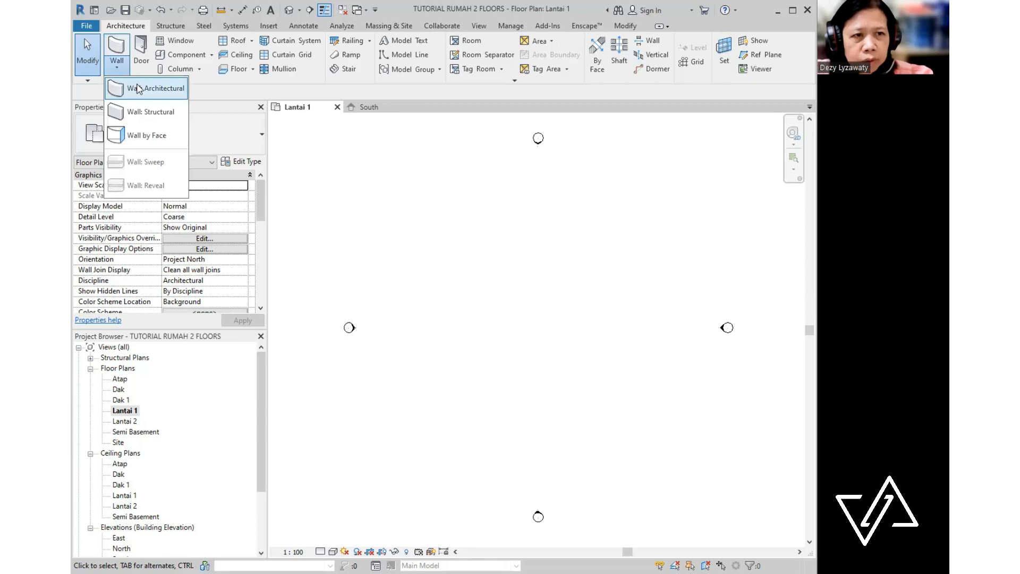
pyautogui.click(137, 89)
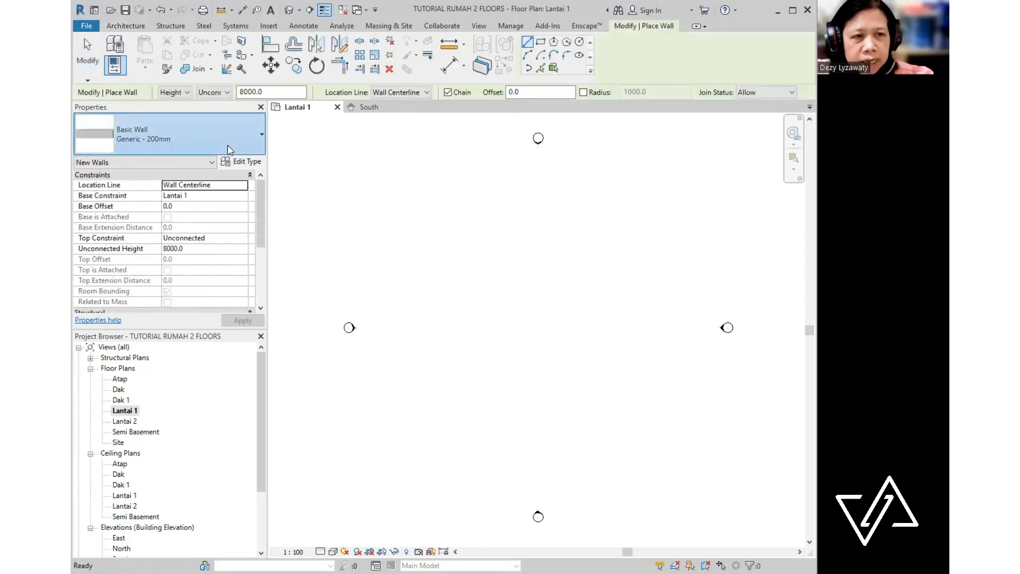
# - Try the Exterior - Brick on Mtl. Stud wall type, and switch back to Generic - 200mm
pyautogui.click(228, 141)
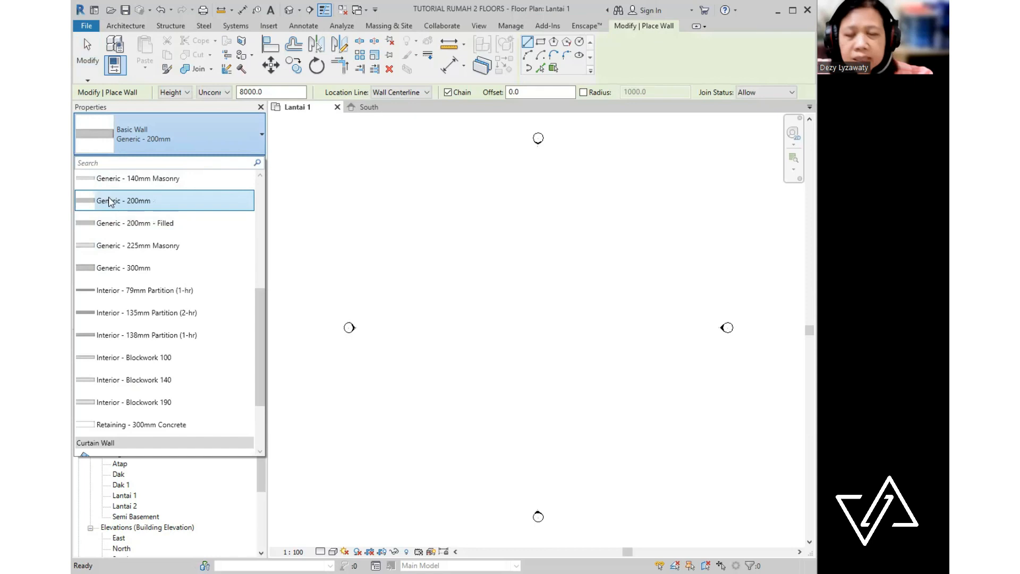
pyautogui.moveTo(260, 310); pyautogui.dragTo(250, 232)
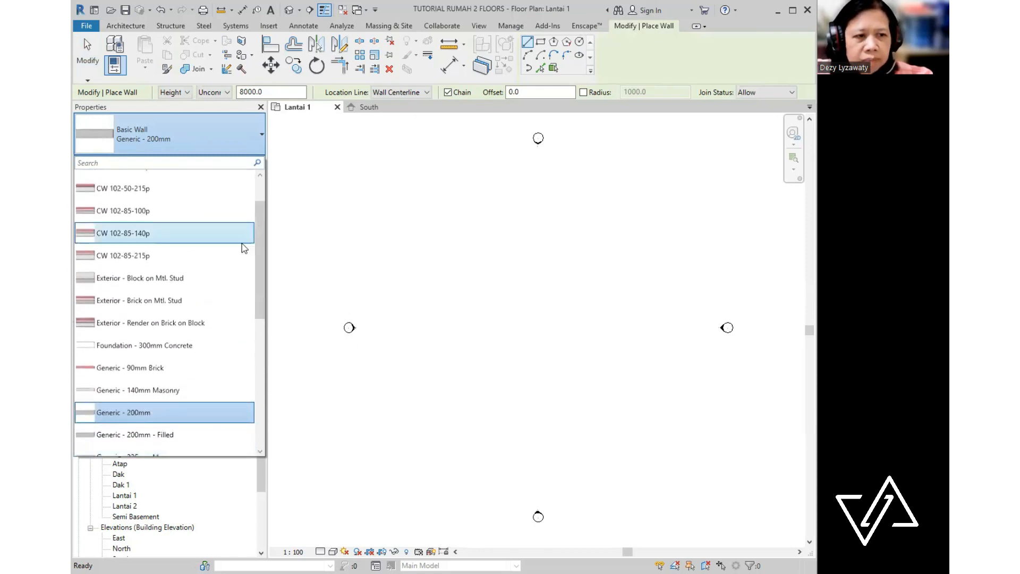
pyautogui.click(150, 301)
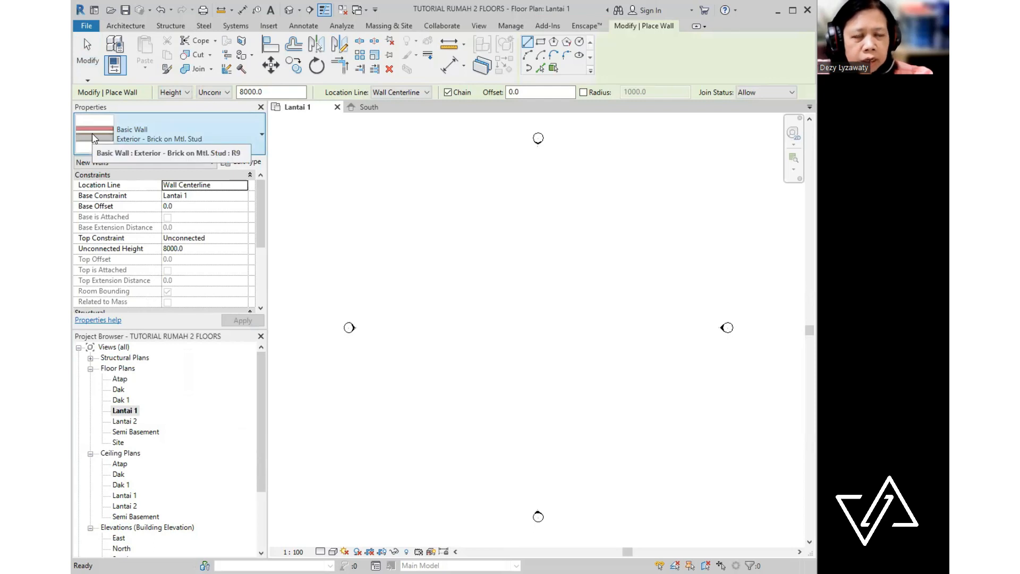
pyautogui.moveTo(95, 138)
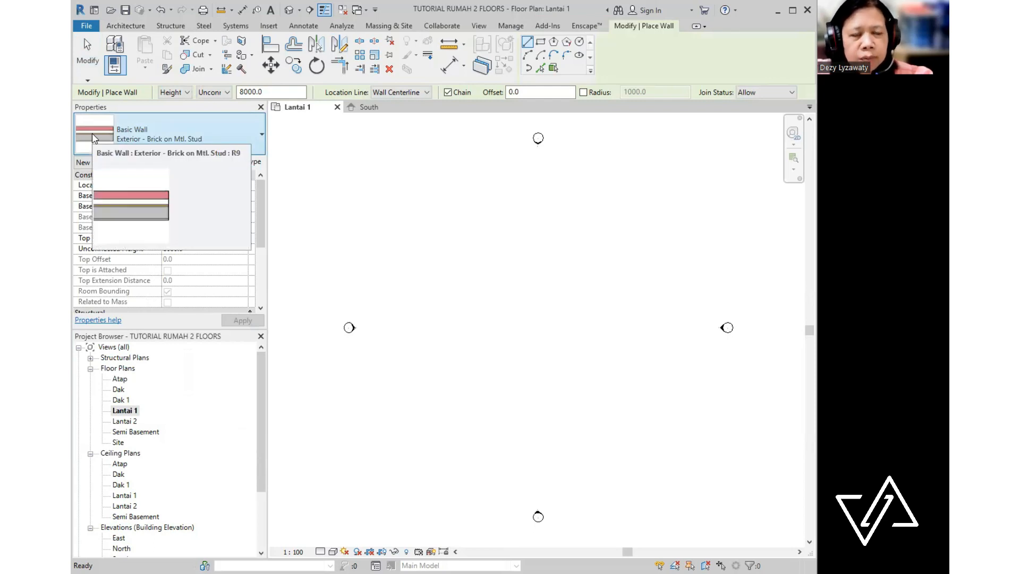
pyautogui.click(261, 135)
pyautogui.click(150, 313)
pyautogui.click(150, 312)
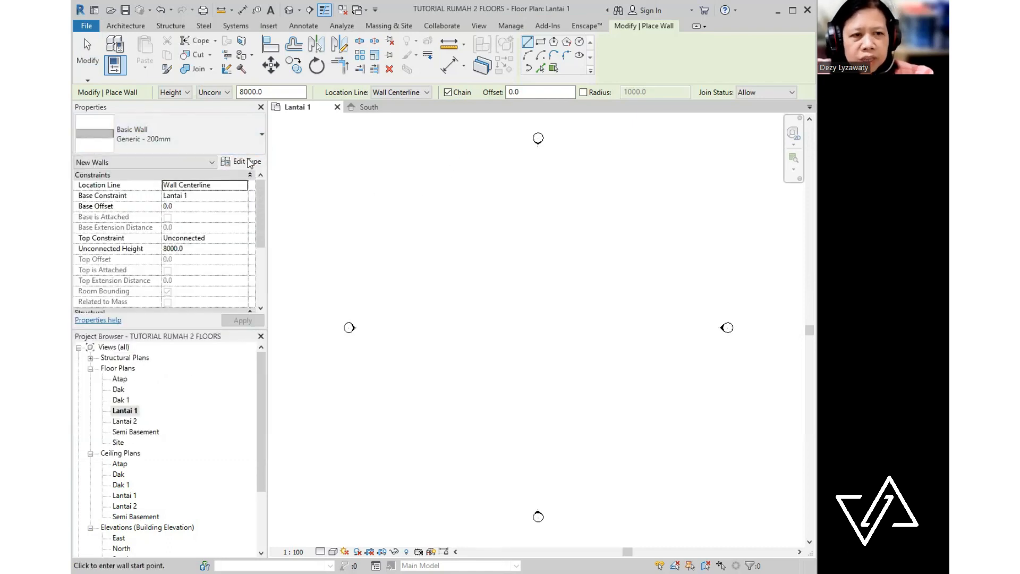
# - Duplicate the Generic - 200mm wall type under the name 150 mm
pyautogui.click(251, 163)
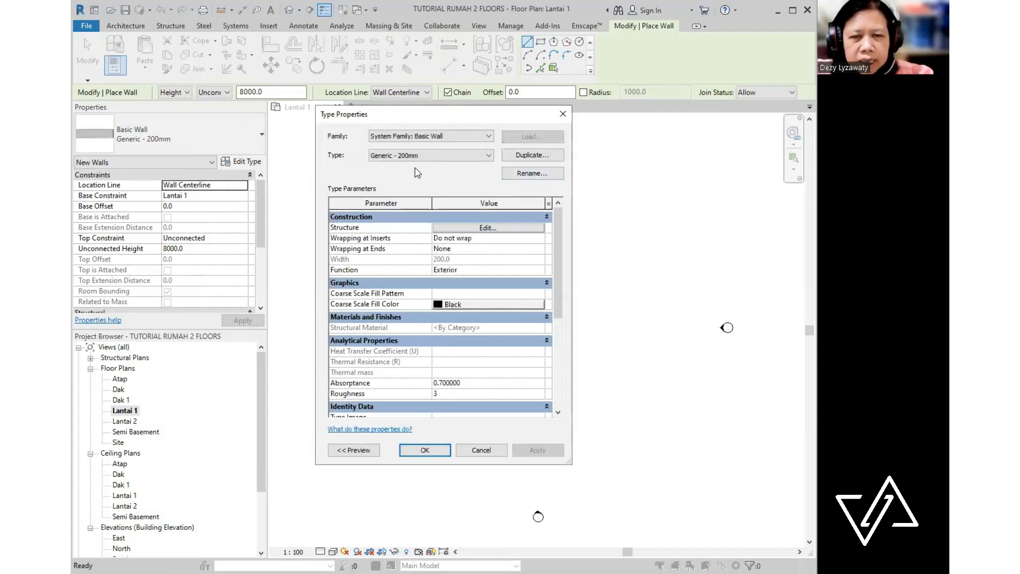
pyautogui.click(542, 156)
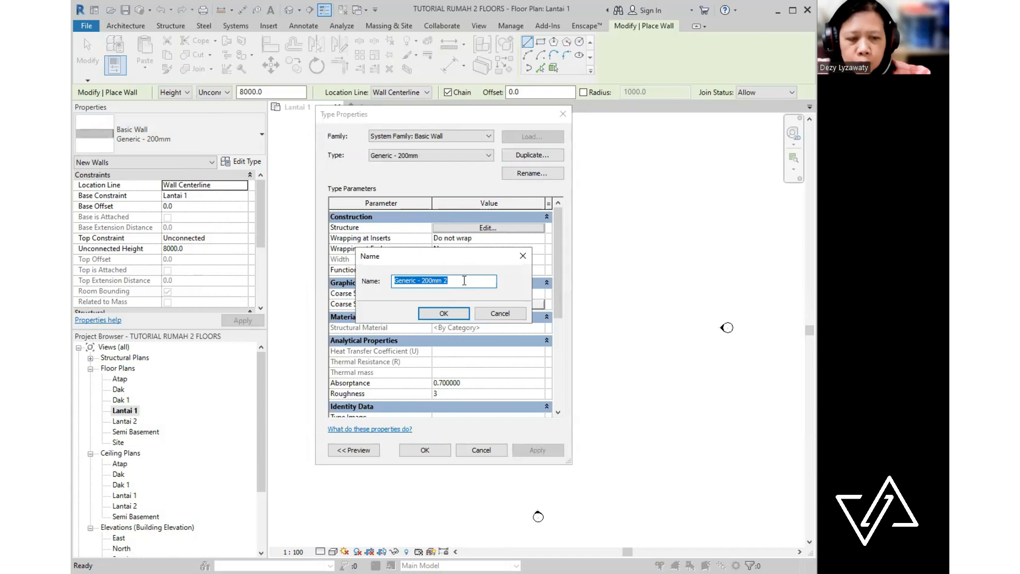
pyautogui.write('150 mm')
pyautogui.click(445, 314)
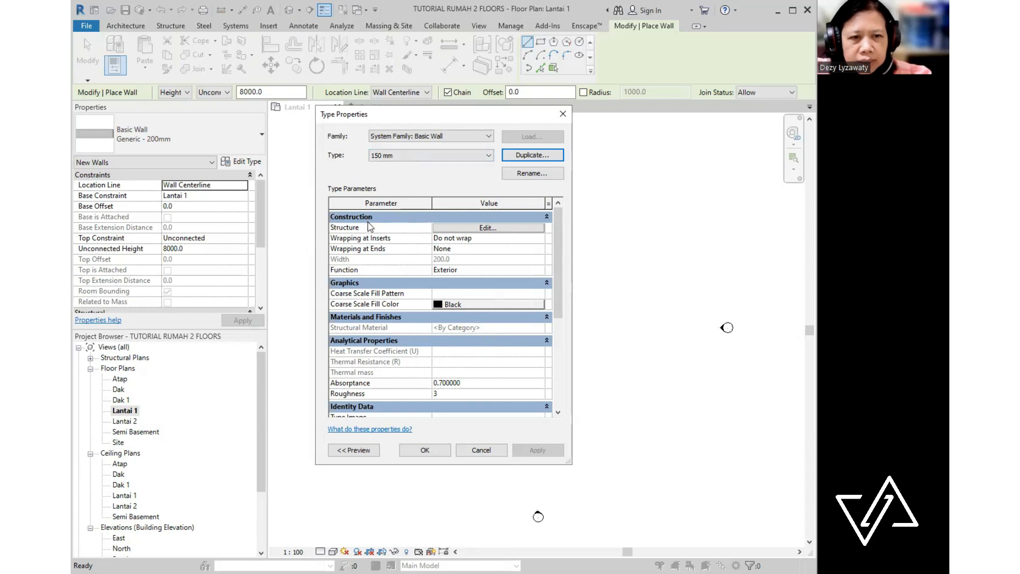
# - Insert two new layers above the existing structure layer in the 150 mm wall type's assembly
pyautogui.click(507, 227)
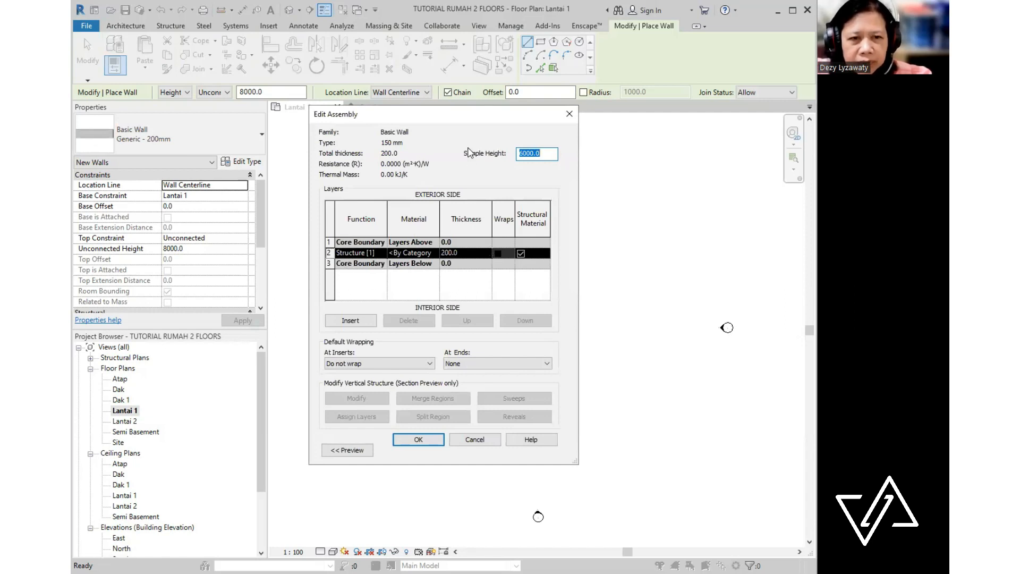
pyautogui.press('ctrl')
pyautogui.press('ctrl')
pyautogui.press('ctrl')
pyautogui.press('ctrl')
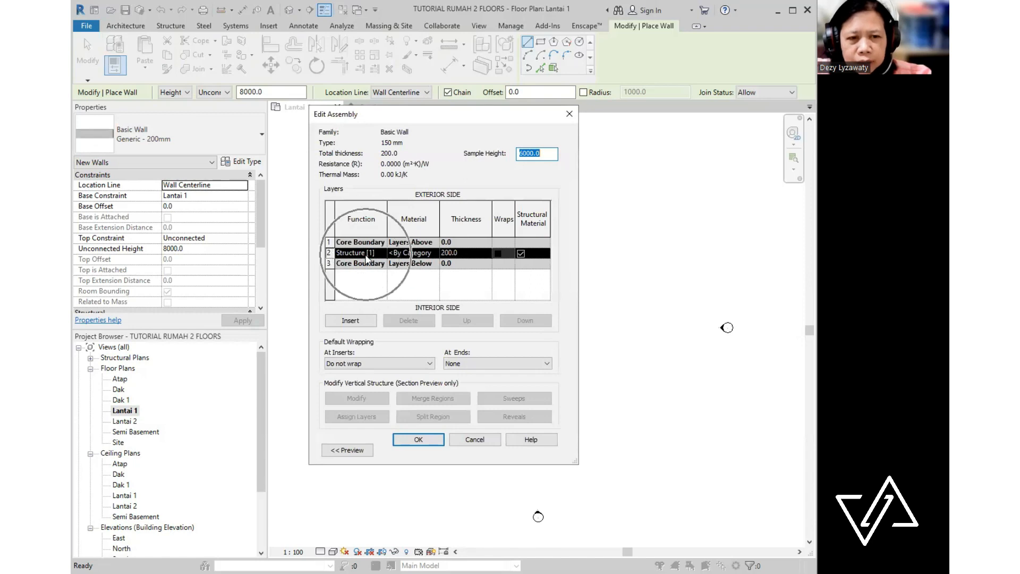
pyautogui.press('ctrl')
pyautogui.press('ctrl')
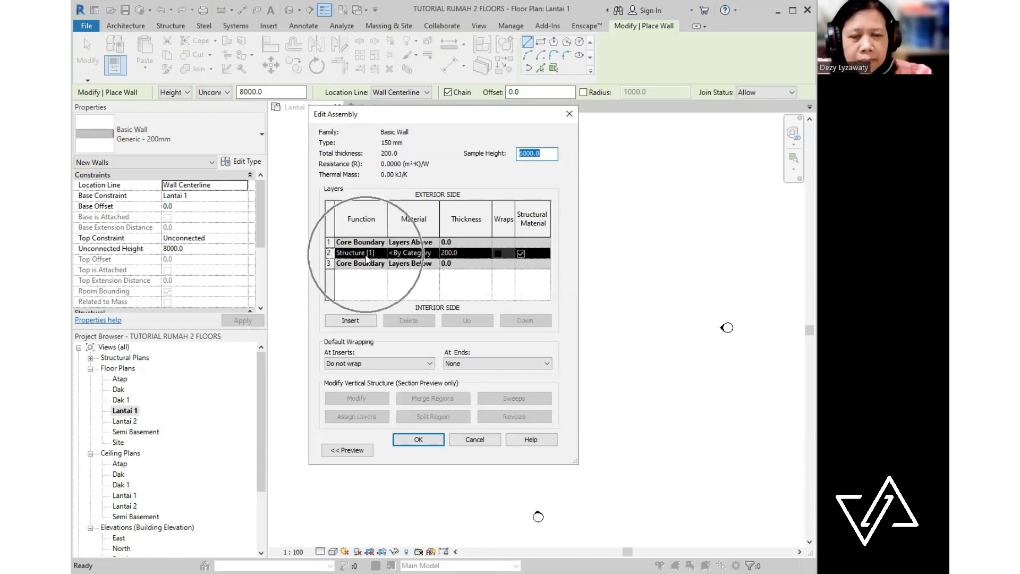
pyautogui.press('ctrl')
pyautogui.click(352, 321)
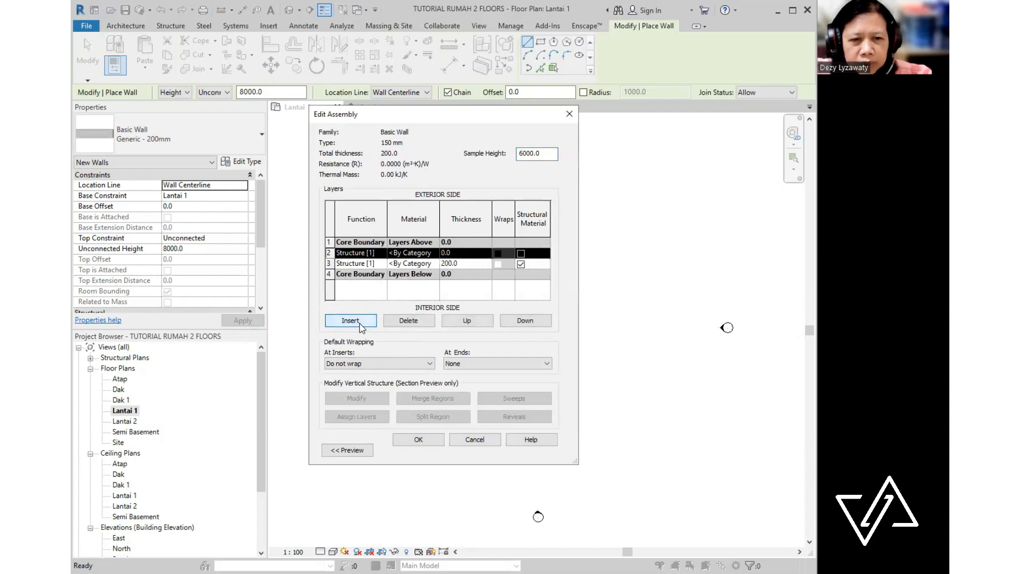
pyautogui.click(359, 322)
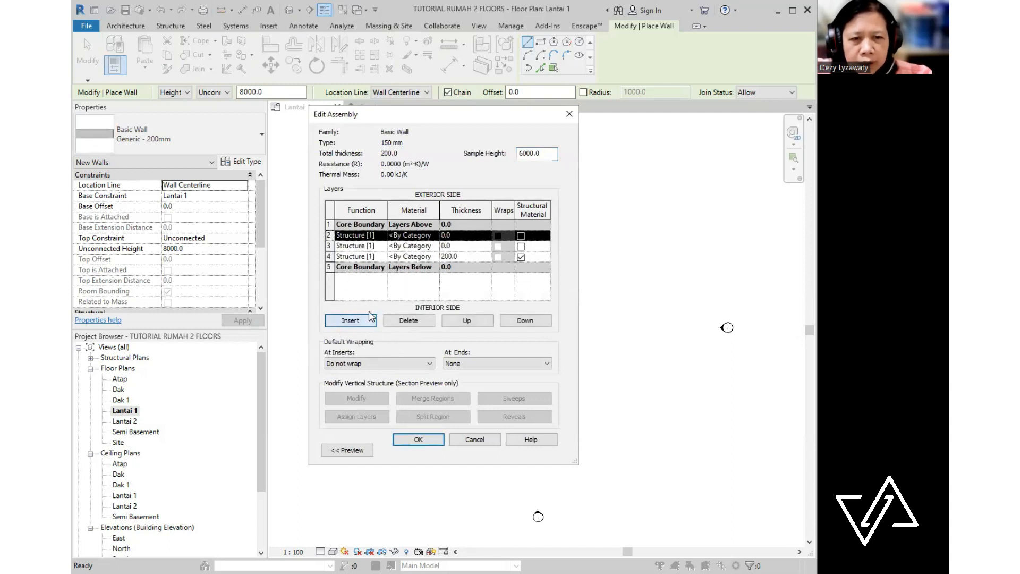
# - Set the function of the first layer below the exterior core boundary to Finish 1 [4]
pyautogui.click(382, 239)
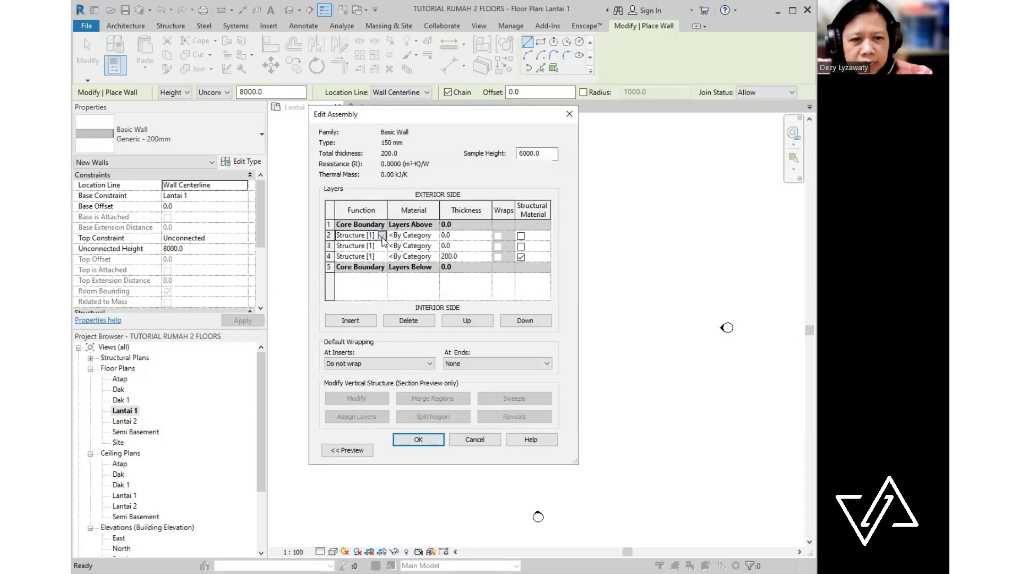
pyautogui.click(382, 236)
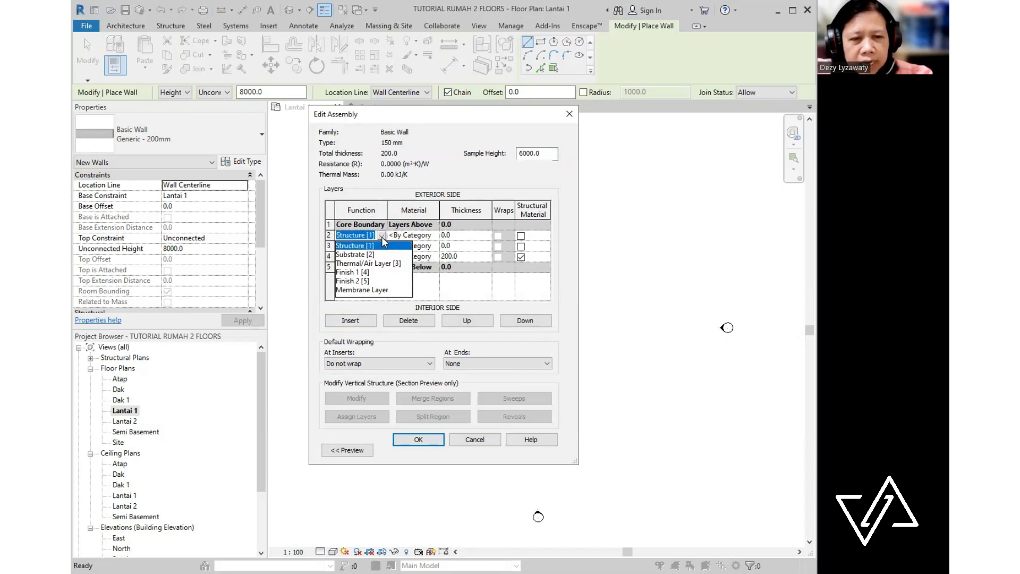
pyautogui.click(363, 272)
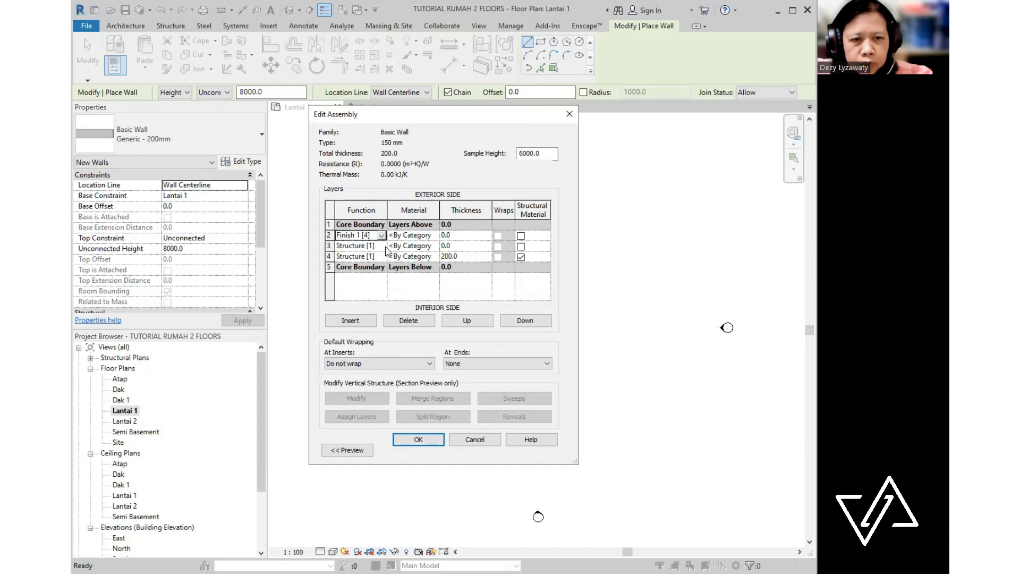
# - Set the function of the layer directly above the 200 mm structure layer to Finish 2 [5]
pyautogui.click(386, 247)
pyautogui.click(382, 246)
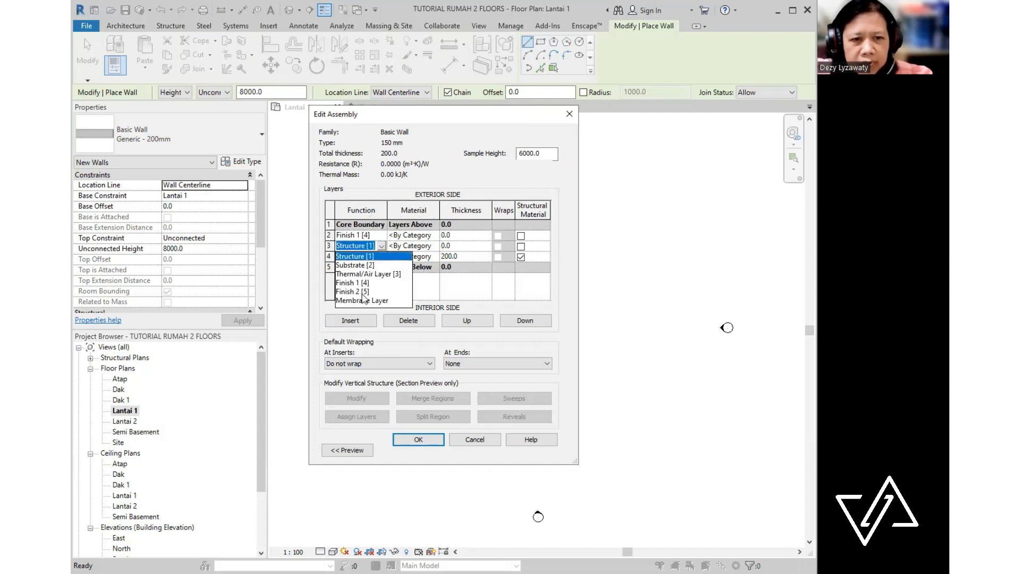
pyautogui.click(363, 292)
# - Move the Finish 1 [4] layer above the exterior core boundary in the wall assembly
pyautogui.click(381, 237)
pyautogui.click(381, 234)
pyautogui.click(382, 235)
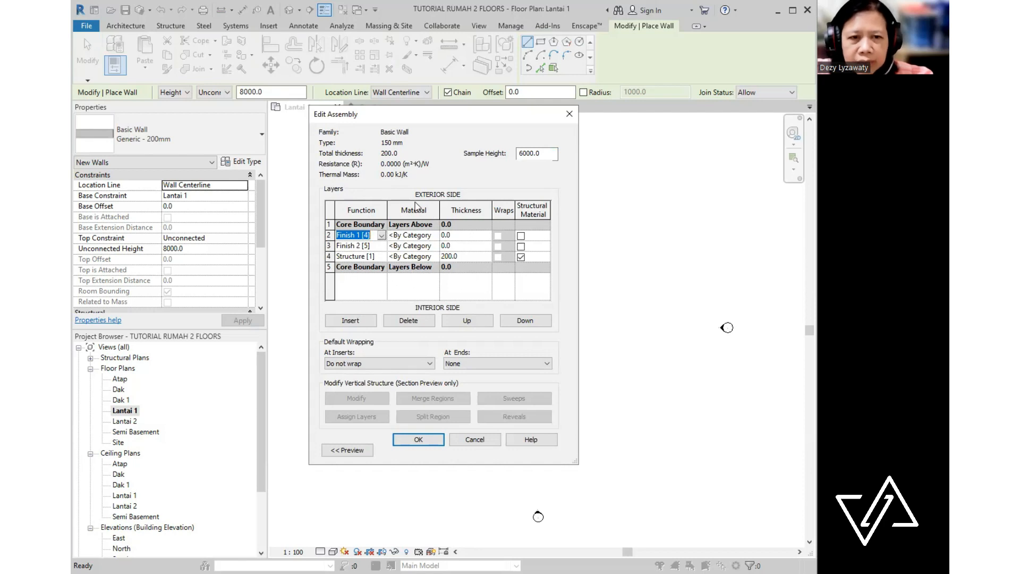
pyautogui.press('ctrl')
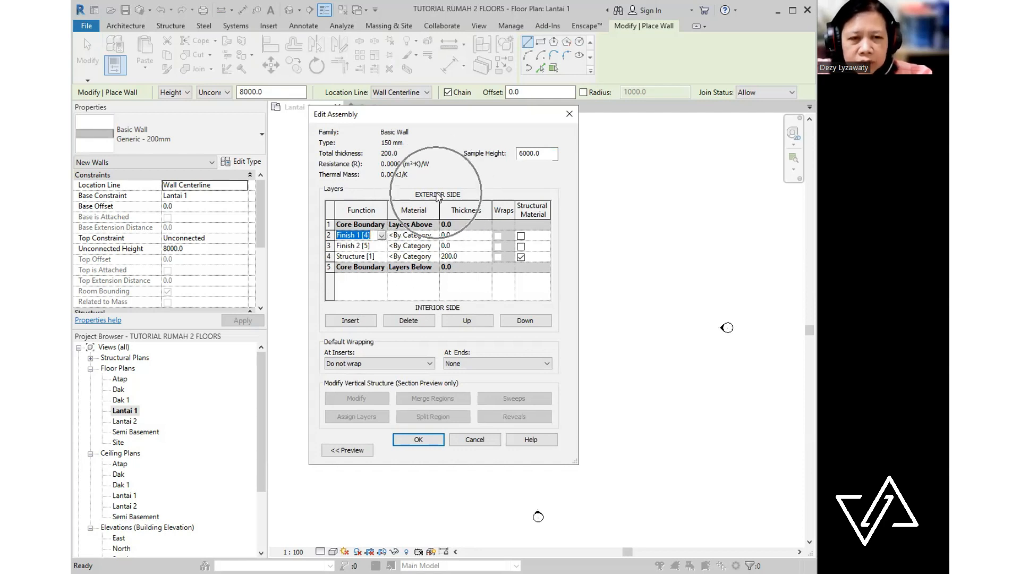
pyautogui.press('ctrl')
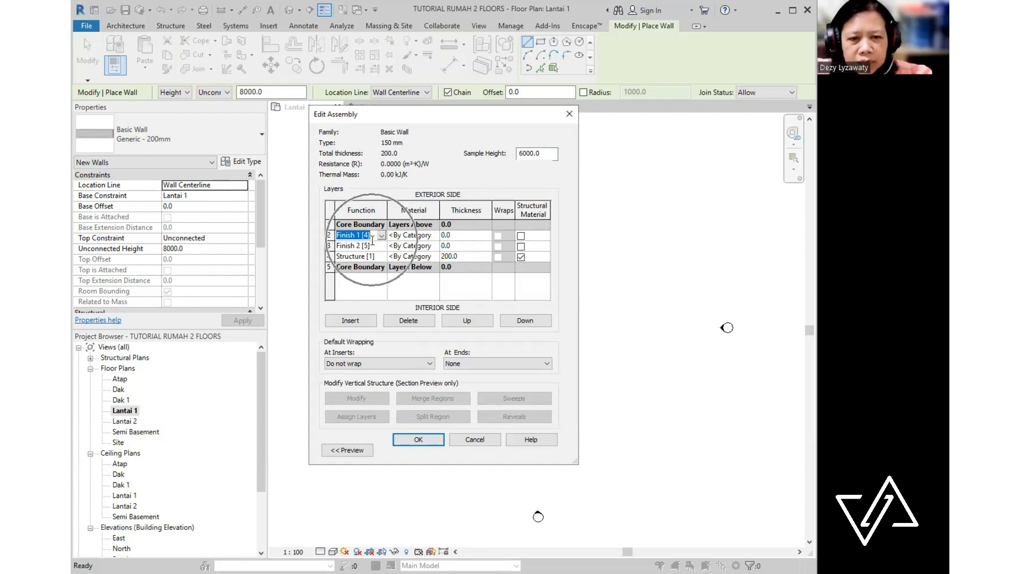
pyautogui.press('ctrl')
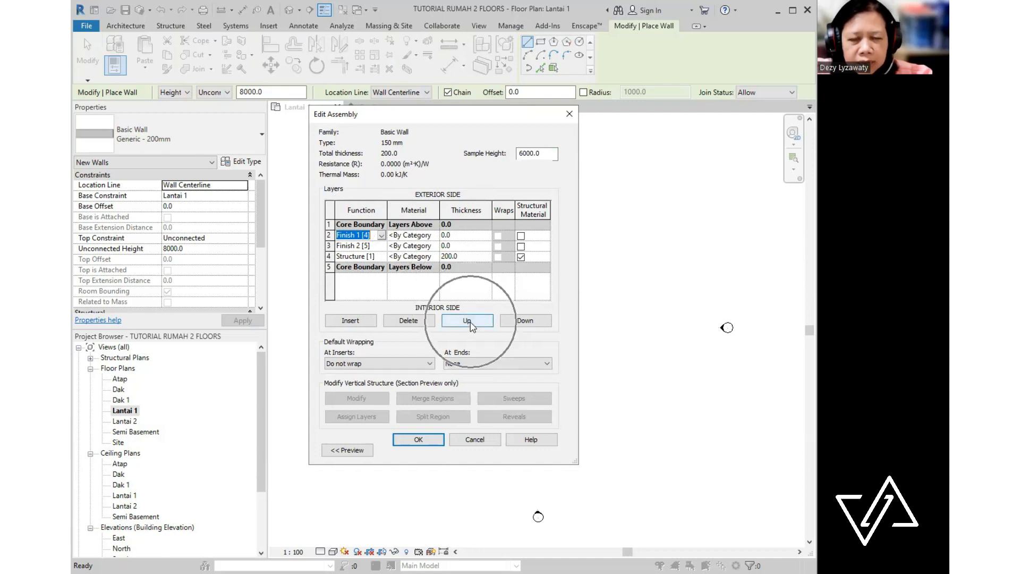
pyautogui.click(470, 322)
# - Move the Finish 2 [5] layer past the structure layer and below the interior core boundary
pyautogui.click(370, 246)
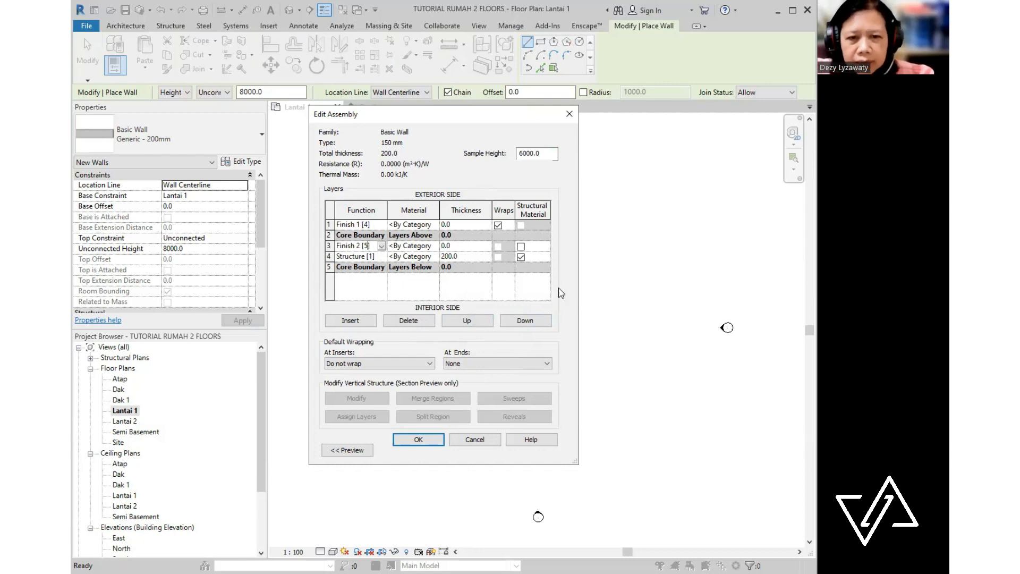
pyautogui.click(541, 322)
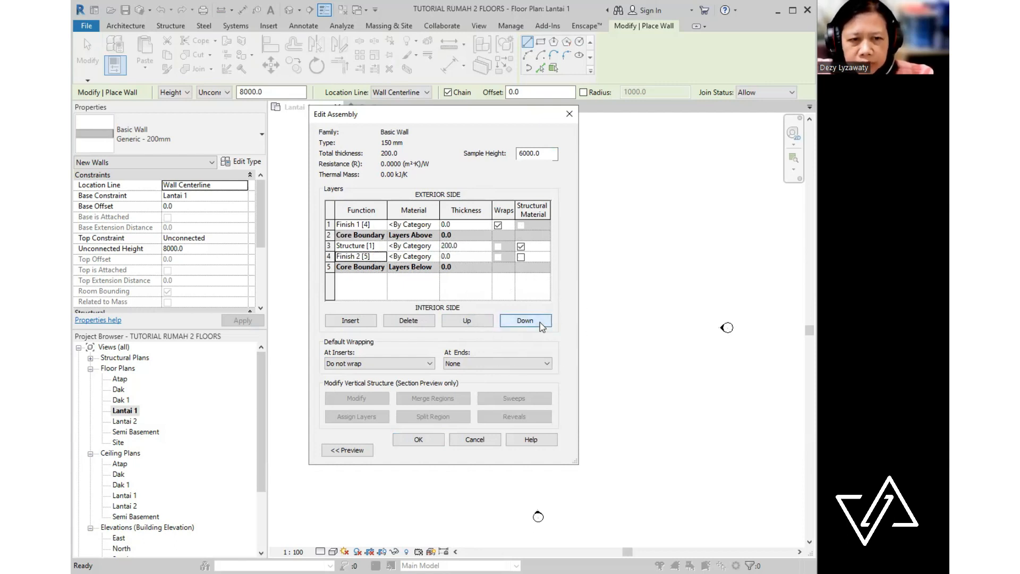
pyautogui.click(541, 322)
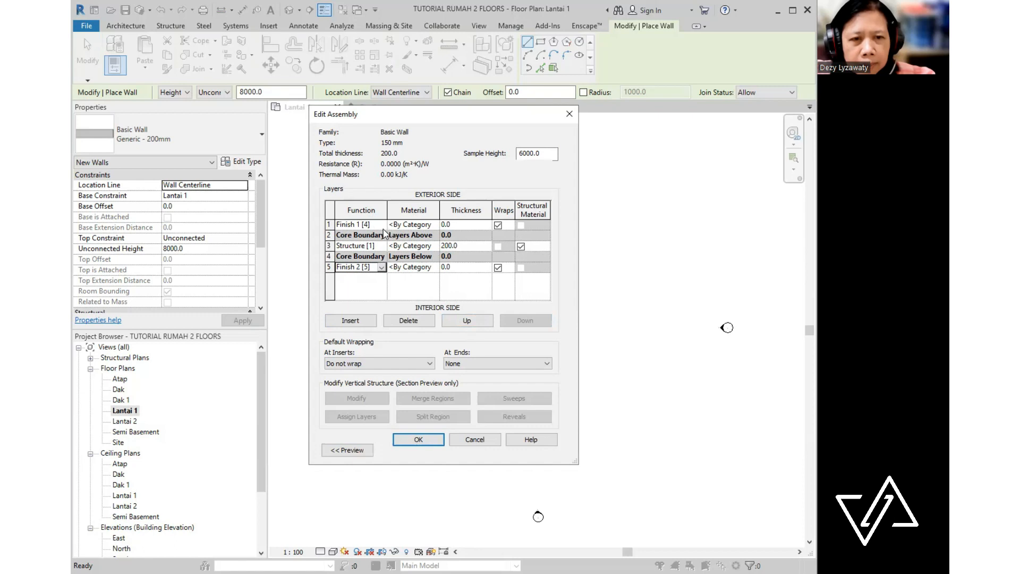
# - Set the layer thicknesses to 110 for Structure [1] and 20 each for Finish 1 [4] and Finish 2 [5]
pyautogui.click(469, 246)
pyautogui.write('110')
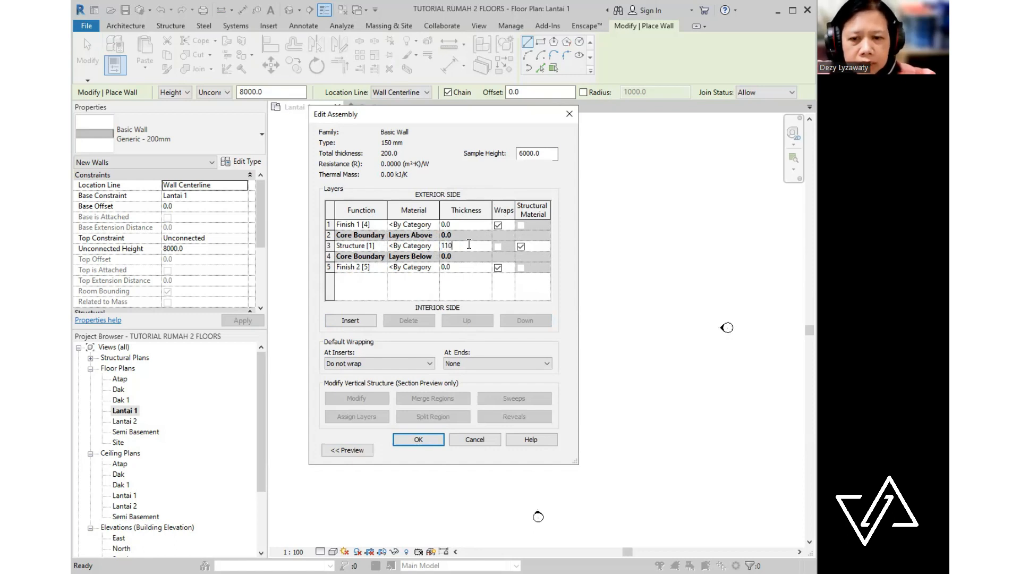
pyautogui.click(466, 226)
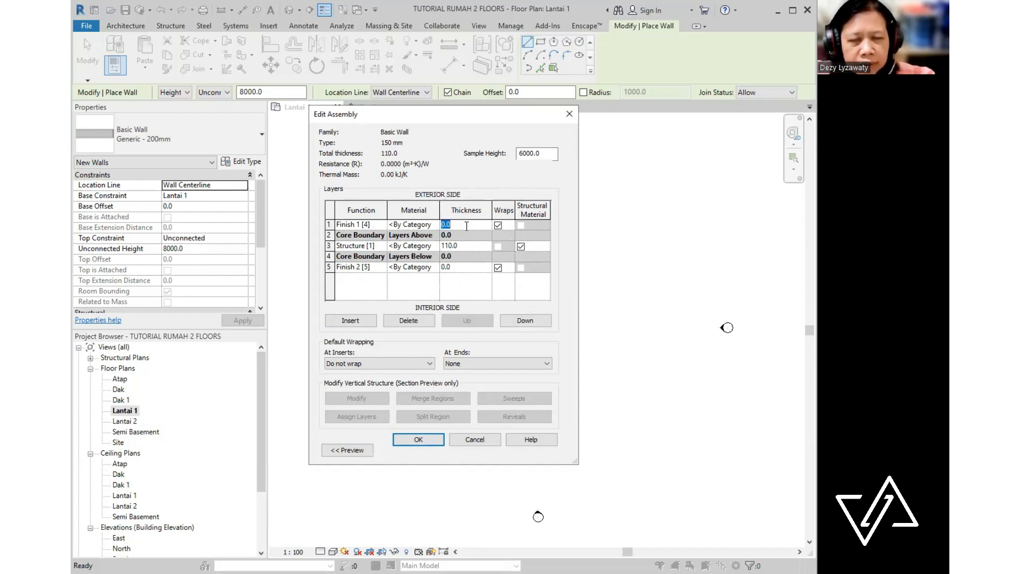
pyautogui.write('20')
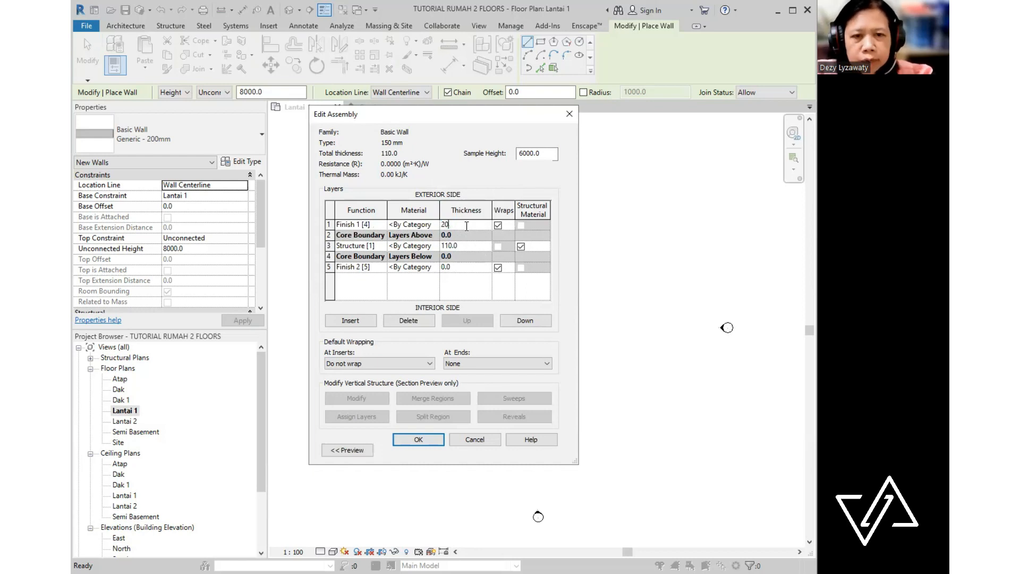
pyautogui.click(461, 266)
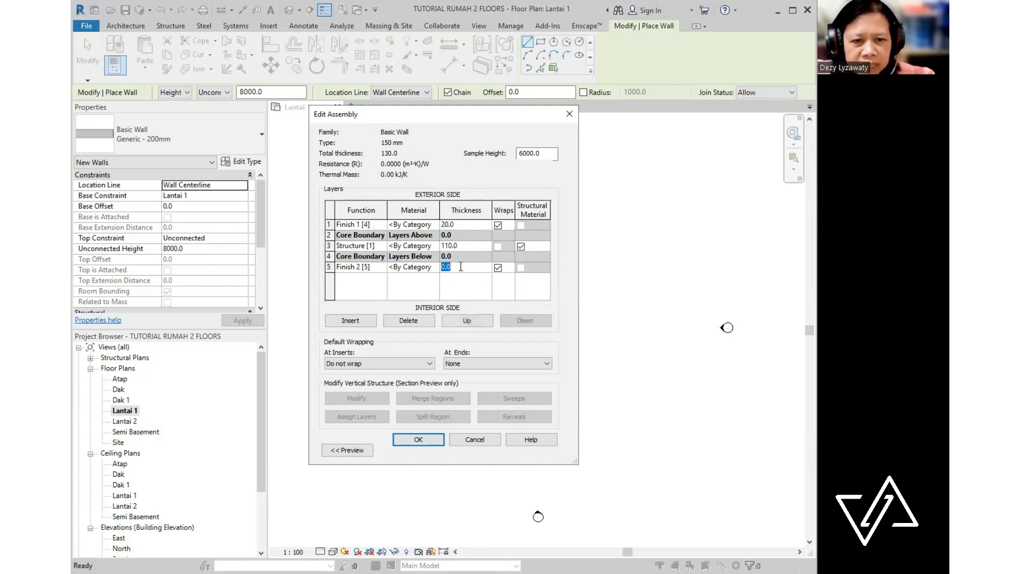
pyautogui.write('20')
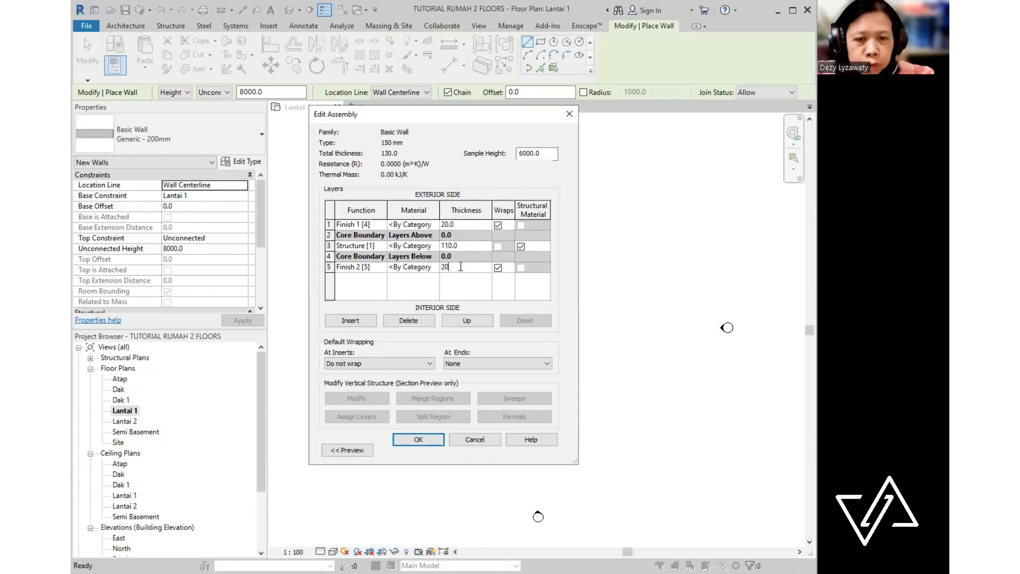
pyautogui.click(473, 293)
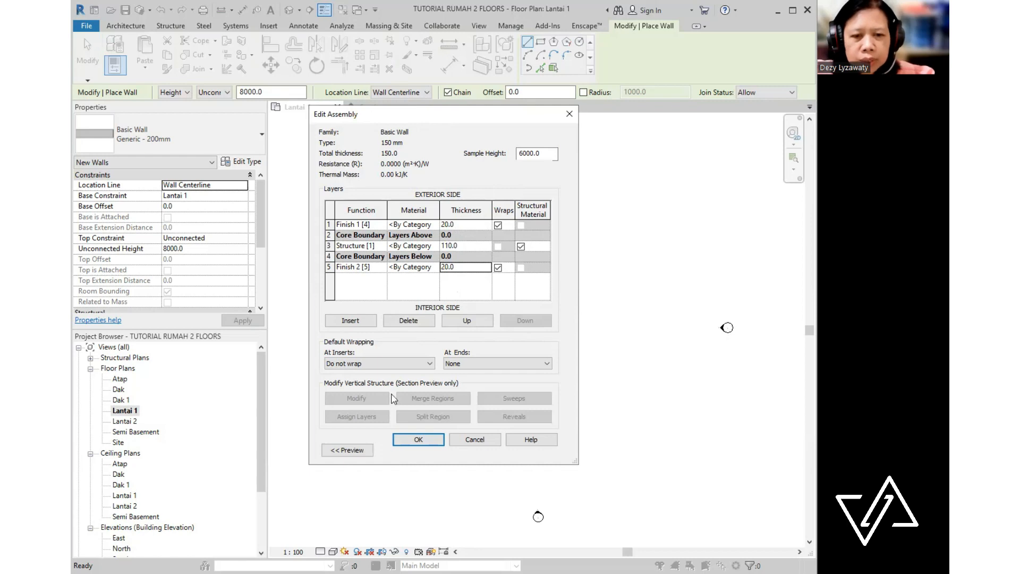
# - Show the wall assembly preview and open the Material Browser for the Structure [1] layer
pyautogui.click(352, 450)
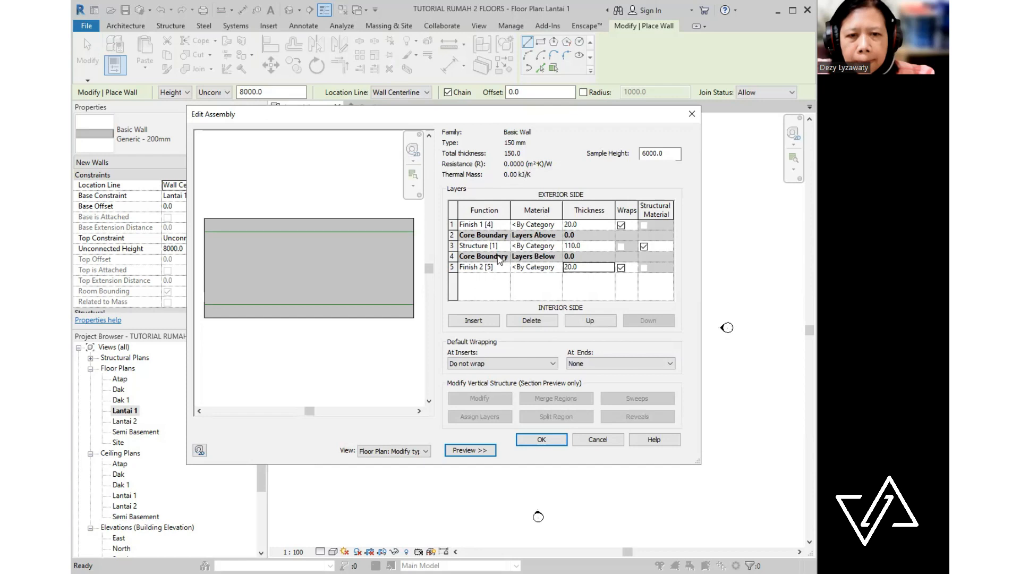
pyautogui.click(502, 248)
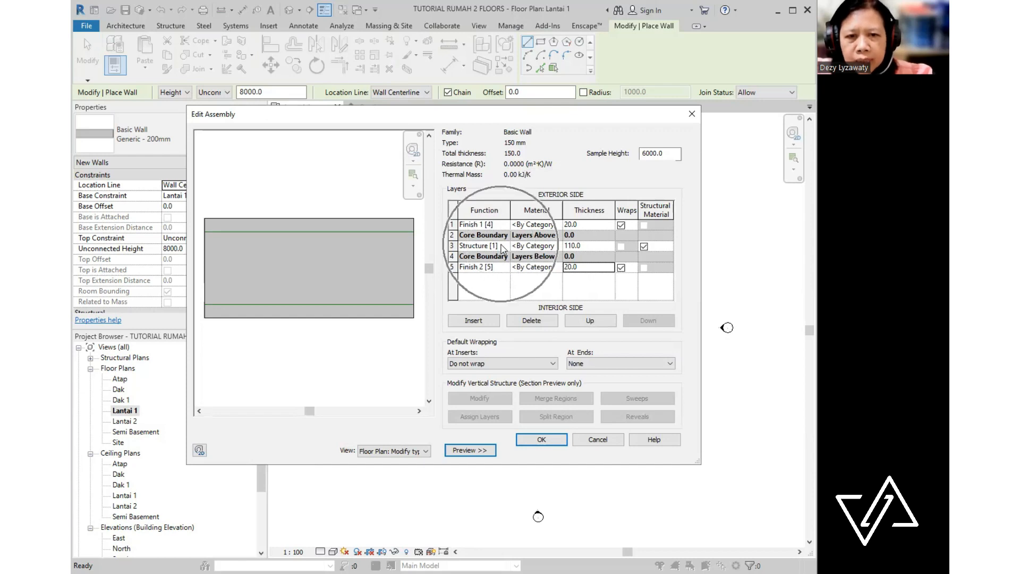
pyautogui.click(555, 247)
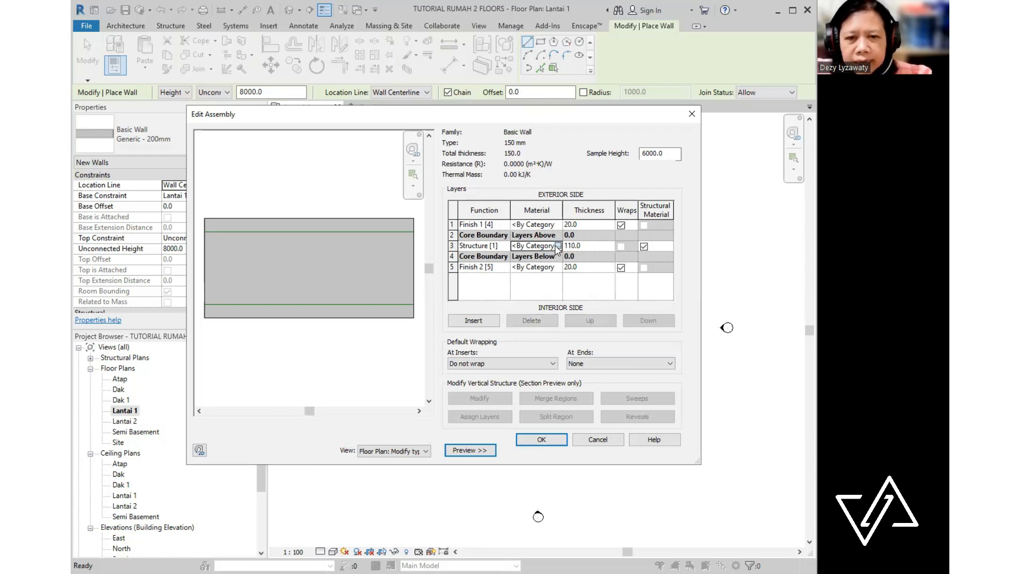
pyautogui.click(550, 245)
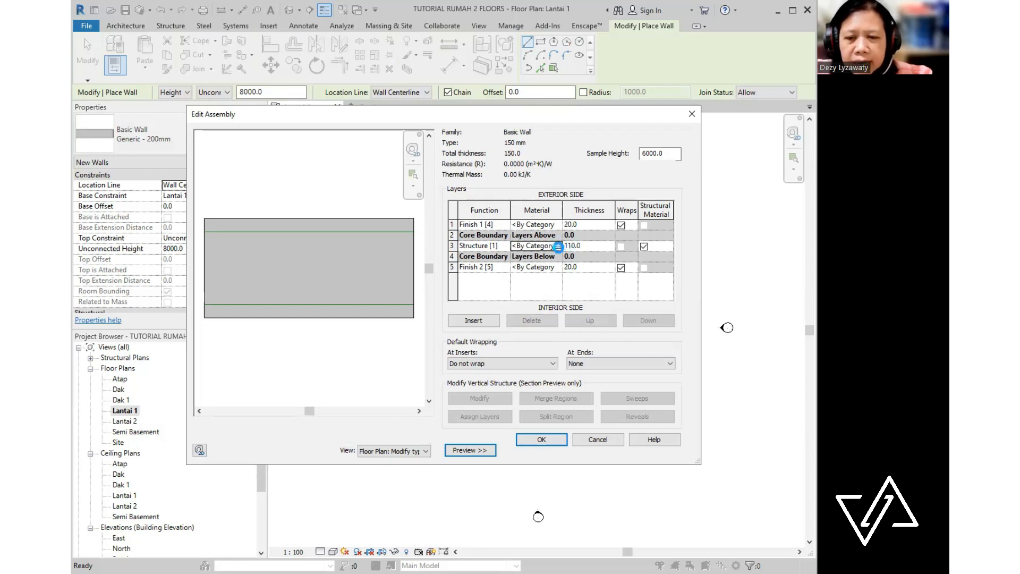
pyautogui.click(558, 247)
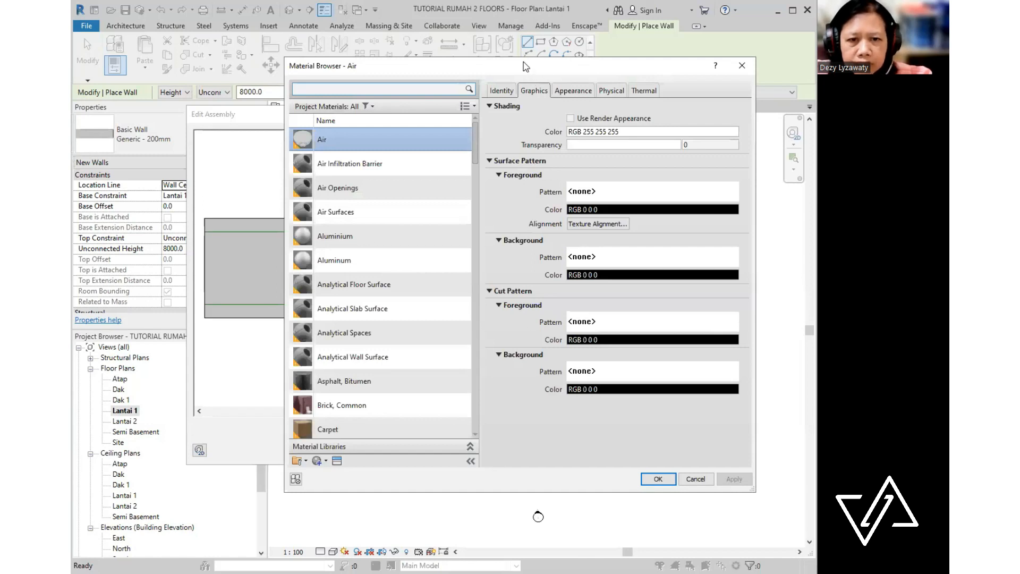
pyautogui.moveTo(525, 65); pyautogui.dragTo(476, 51)
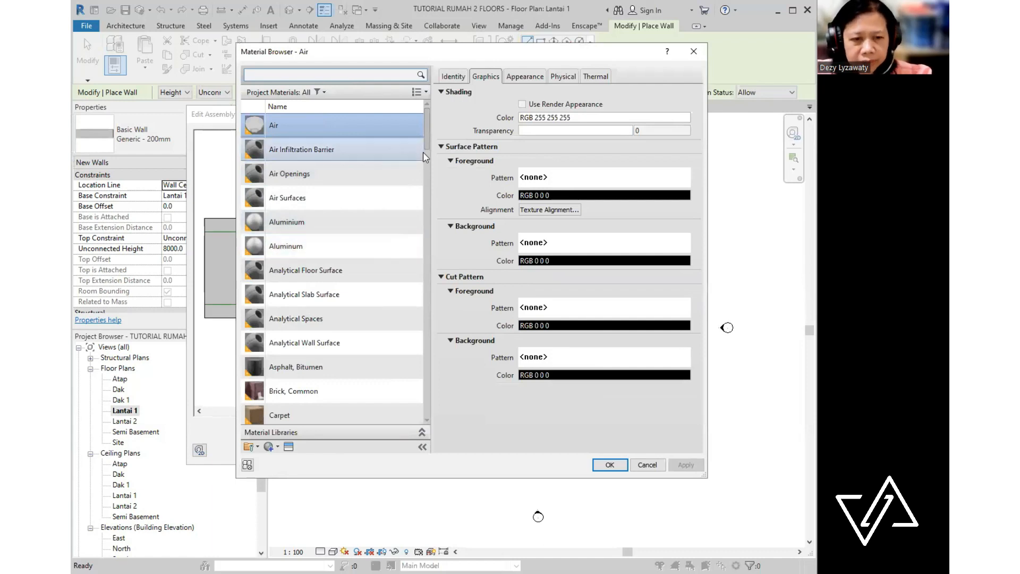
pyautogui.moveTo(428, 133); pyautogui.dragTo(432, 157)
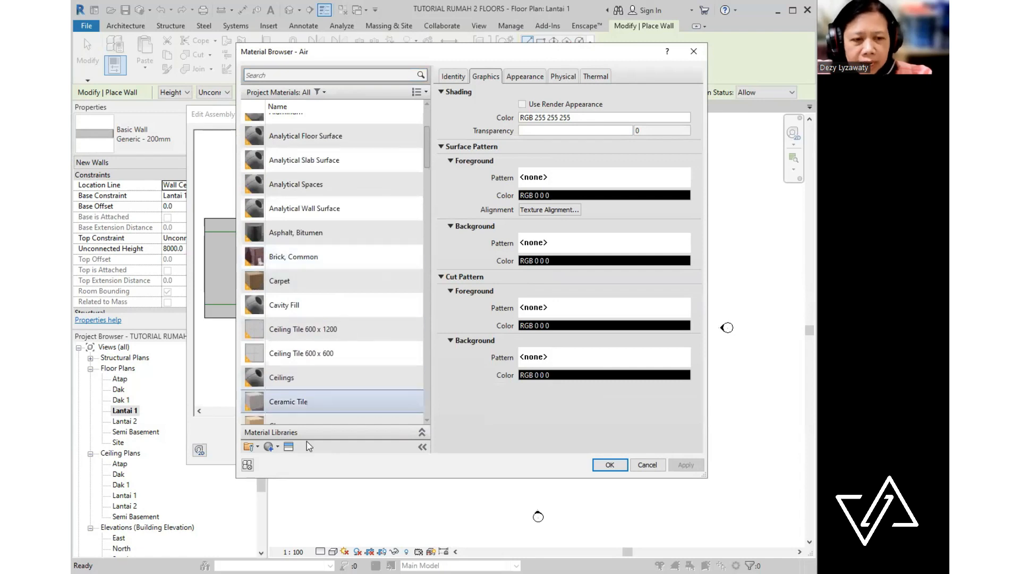
# - Create a new material for the structure layer and name it "150 mm - structure"
pyautogui.click(270, 446)
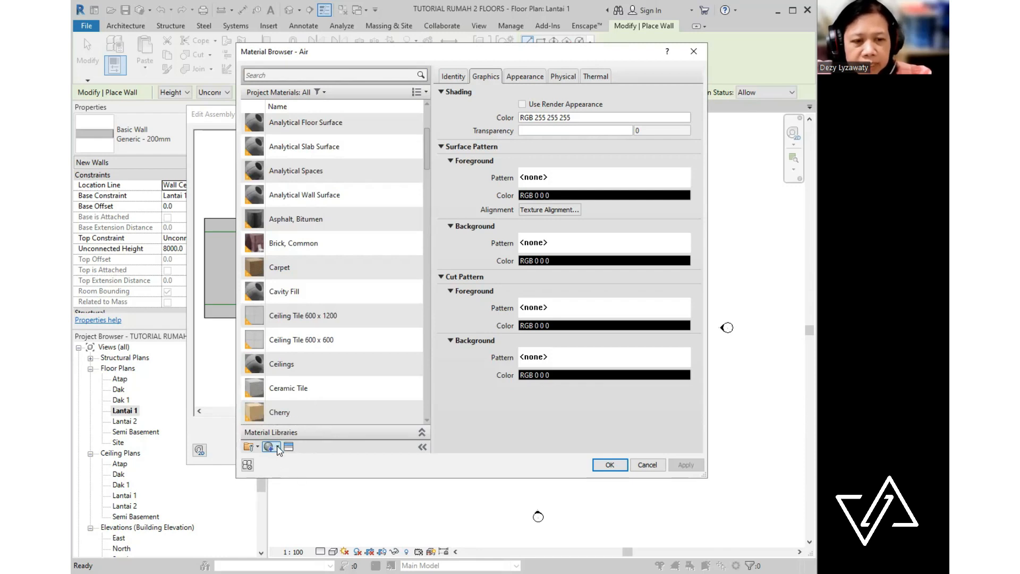
pyautogui.click(278, 447)
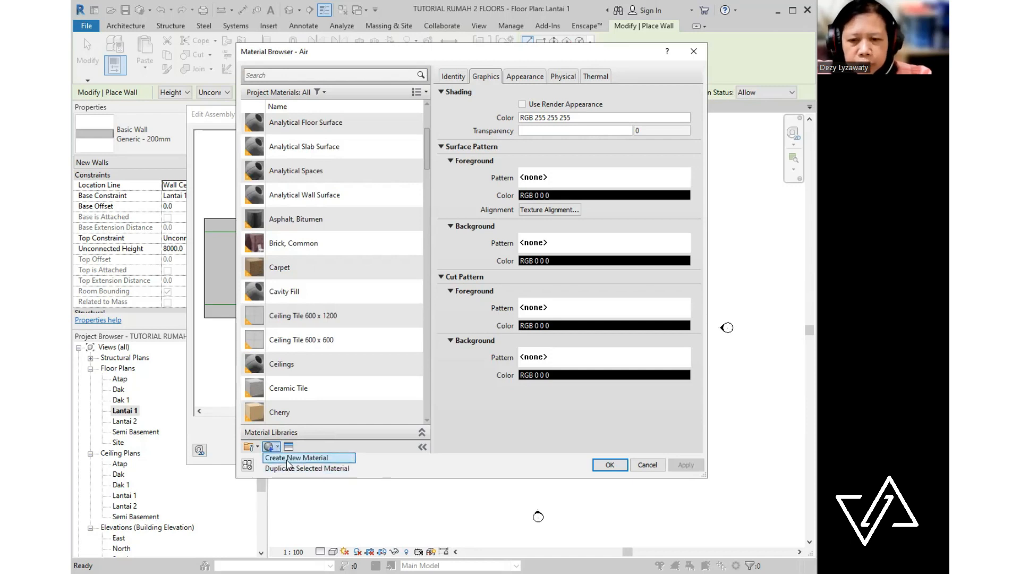
pyautogui.click(287, 459)
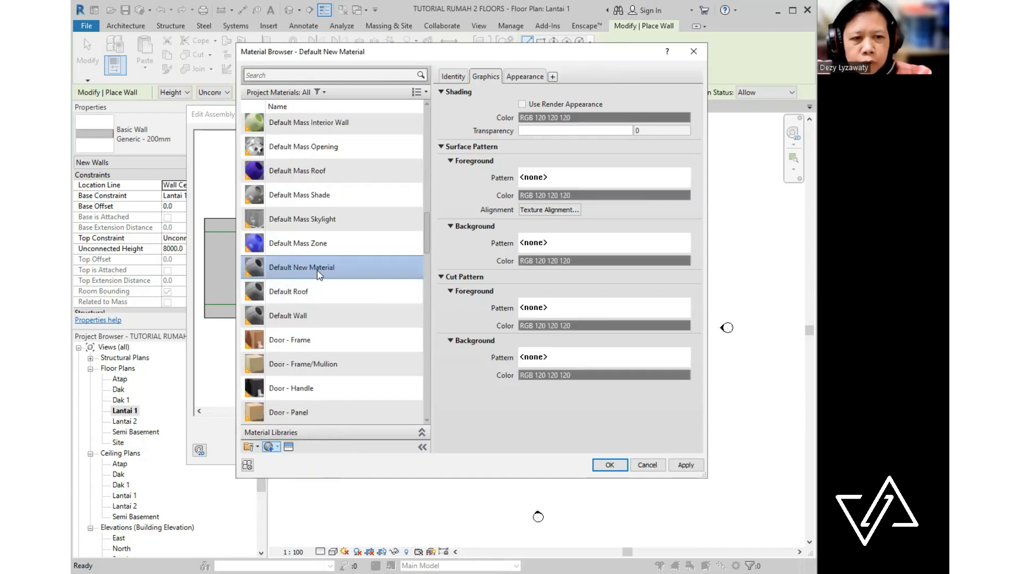
pyautogui.click(319, 273)
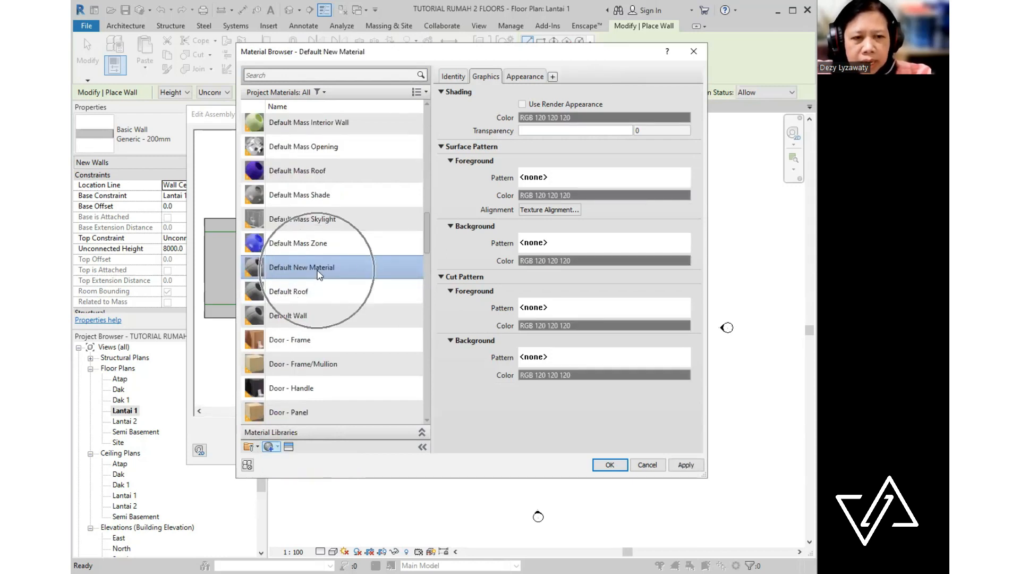
pyautogui.rightClick(319, 273)
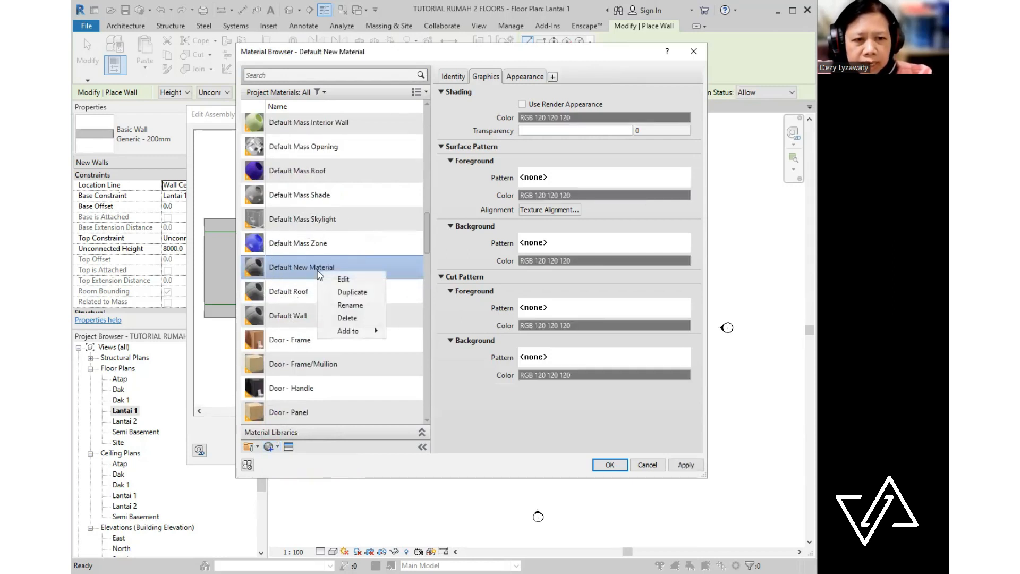
pyautogui.click(351, 305)
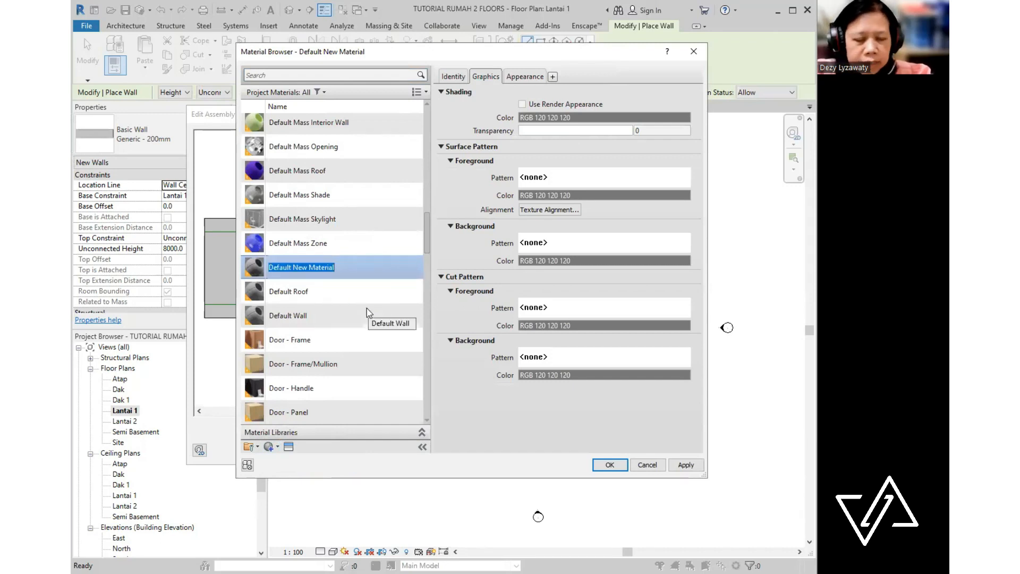
pyautogui.write('150 mm - st')
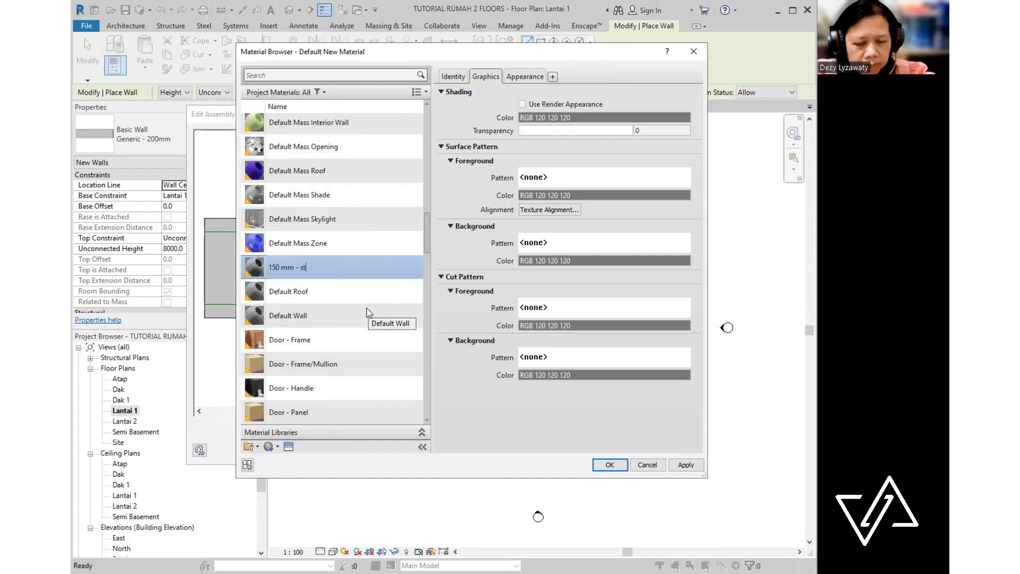
pyautogui.write('ucture')
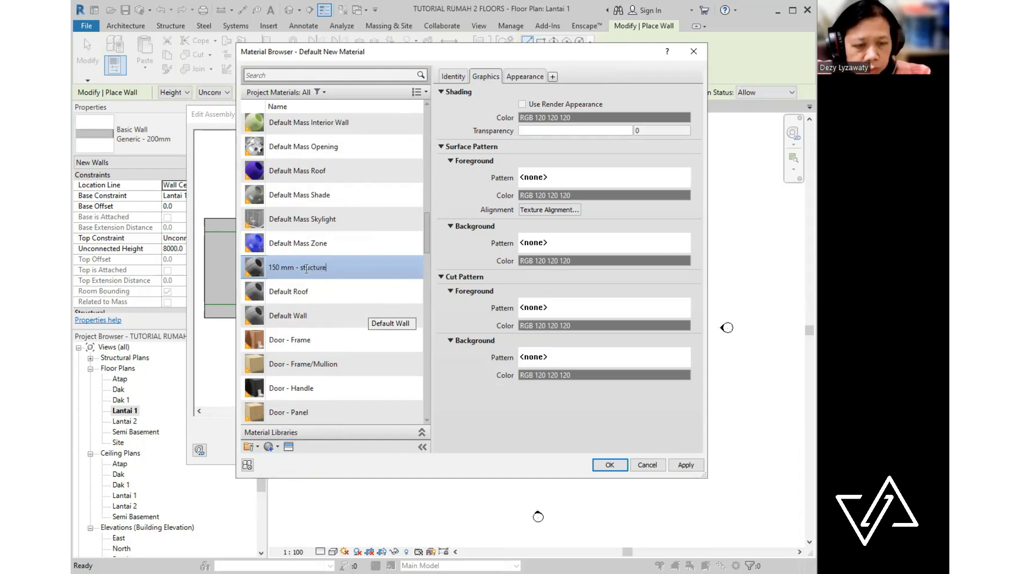
pyautogui.click(306, 268)
pyautogui.write('r')
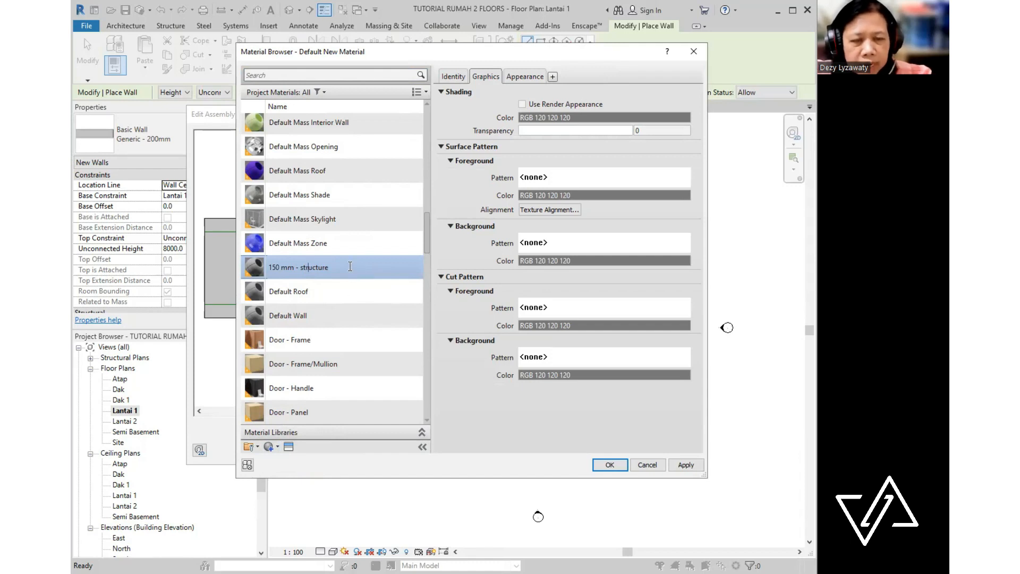
pyautogui.press('ctrl')
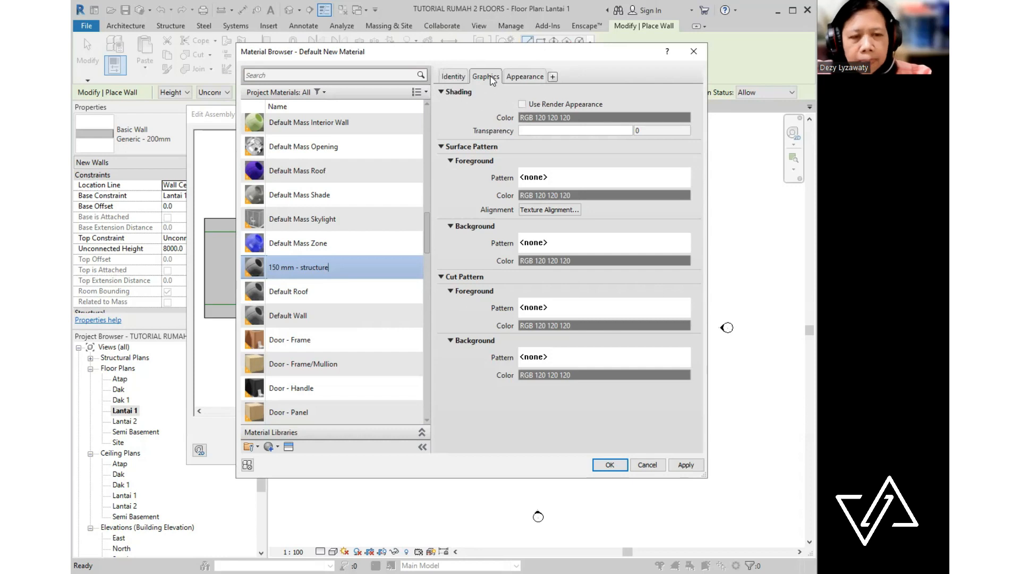
# - Set the cut foreground pattern of the "150 mm - structure" material to the Brickwork drafting pattern
pyautogui.click(562, 128)
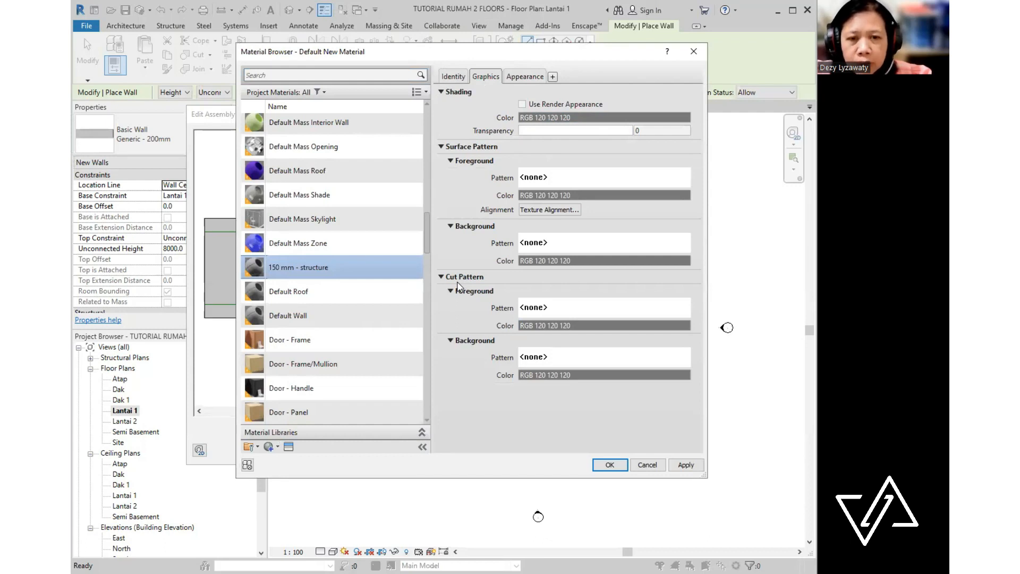
pyautogui.click(484, 278)
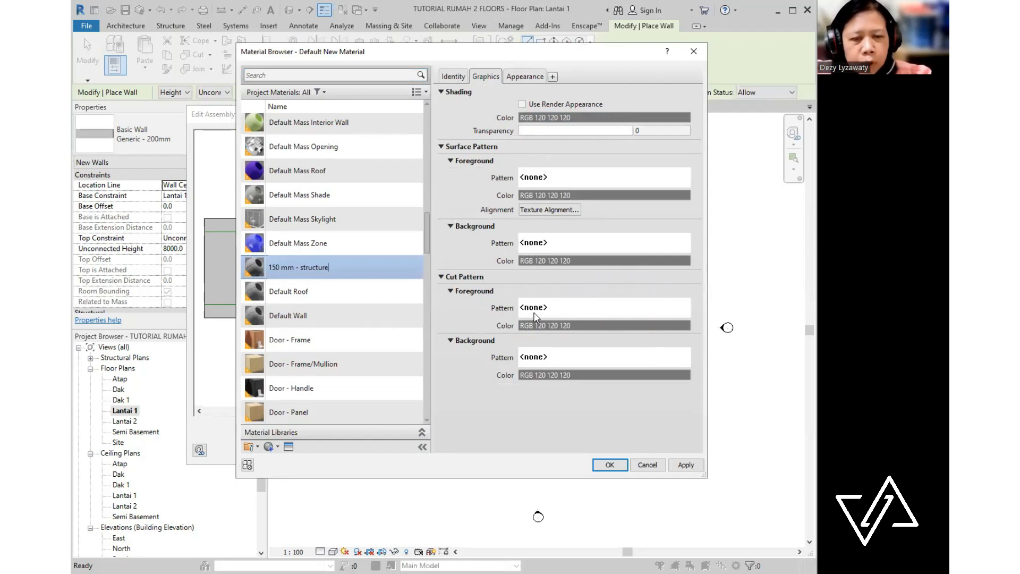
pyautogui.click(681, 314)
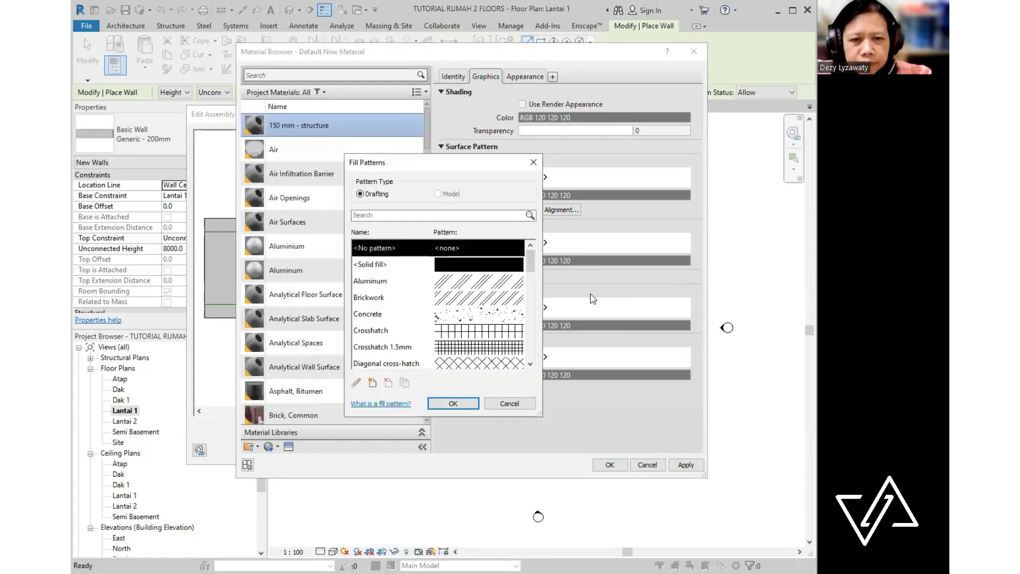
pyautogui.press('ctrl')
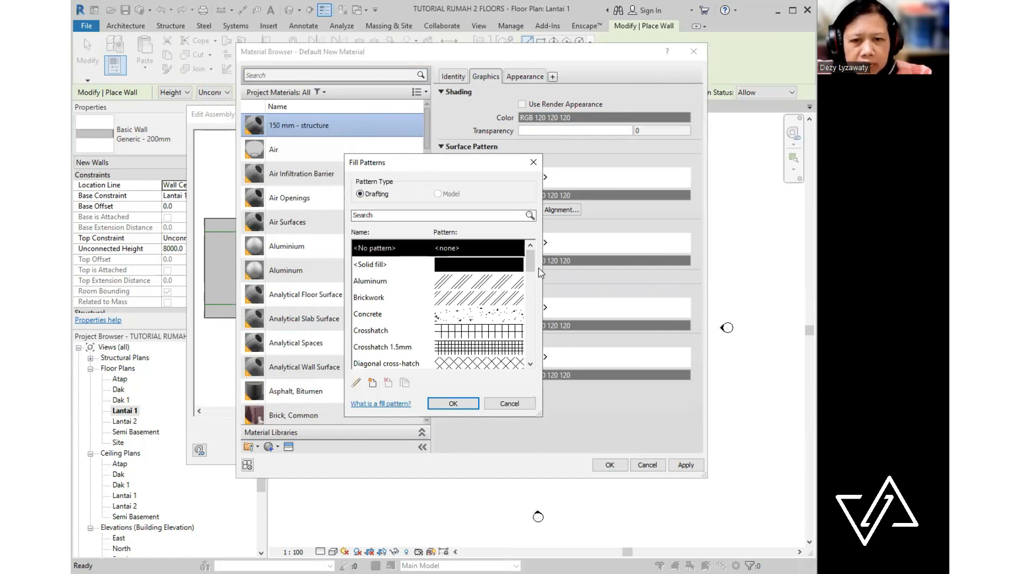
pyautogui.moveTo(531, 268)
pyautogui.mouseDown()
pyautogui.moveTo(531, 281)
pyautogui.moveTo(530, 255)
pyautogui.mouseUp()
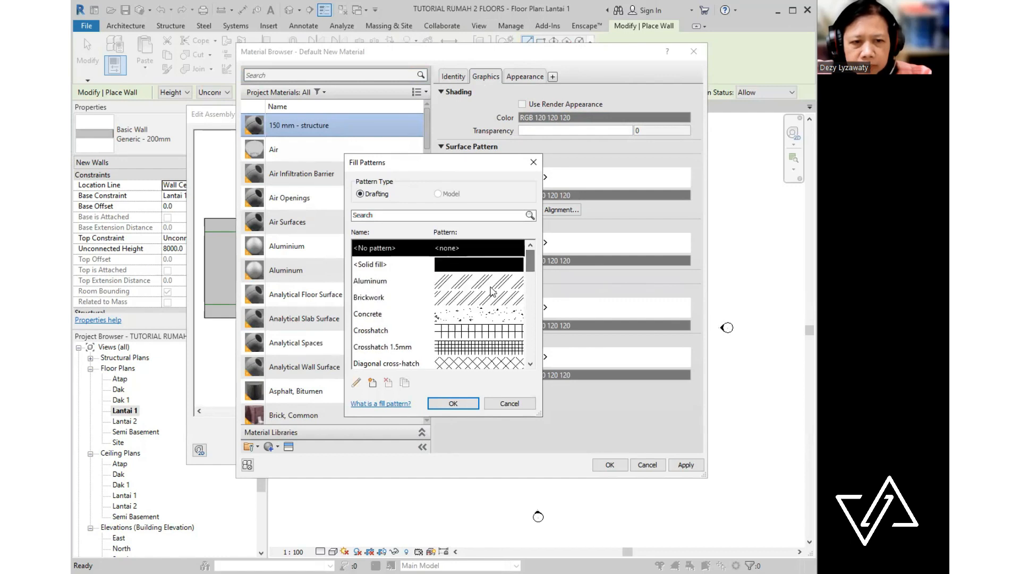
pyautogui.click(471, 301)
pyautogui.press('ctrl')
pyautogui.press('ctrl')
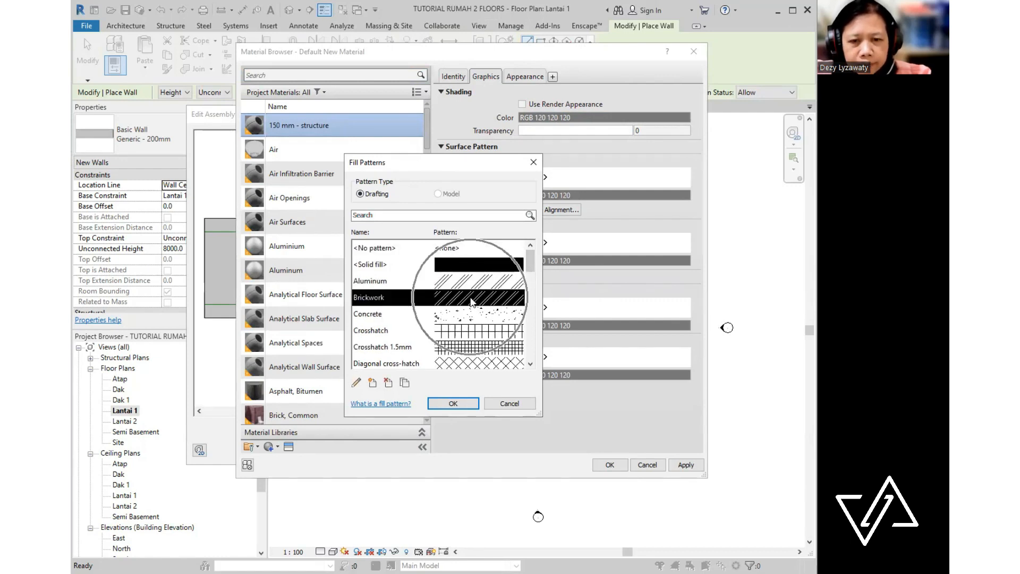
pyautogui.press('ctrl')
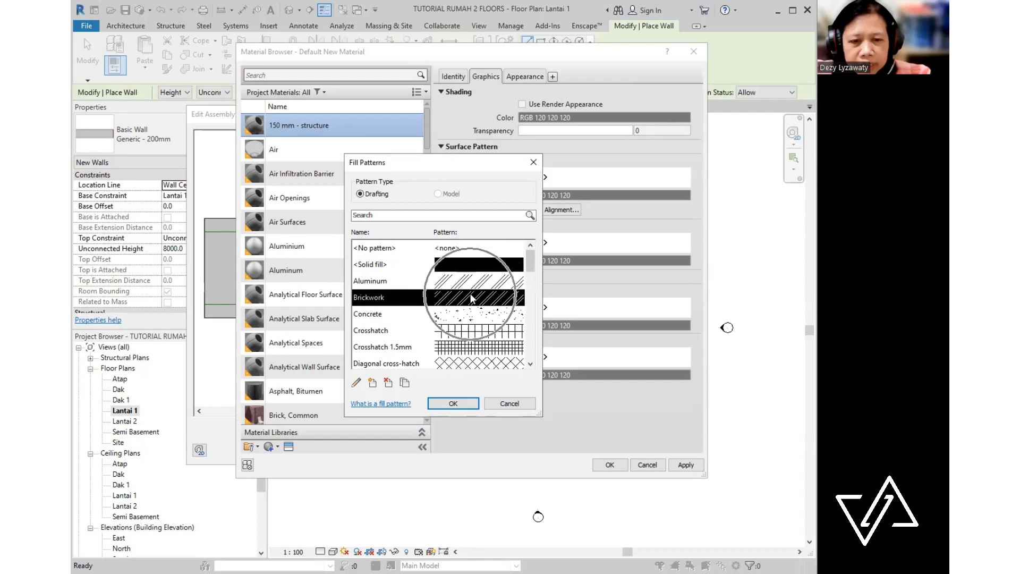
pyautogui.click(470, 406)
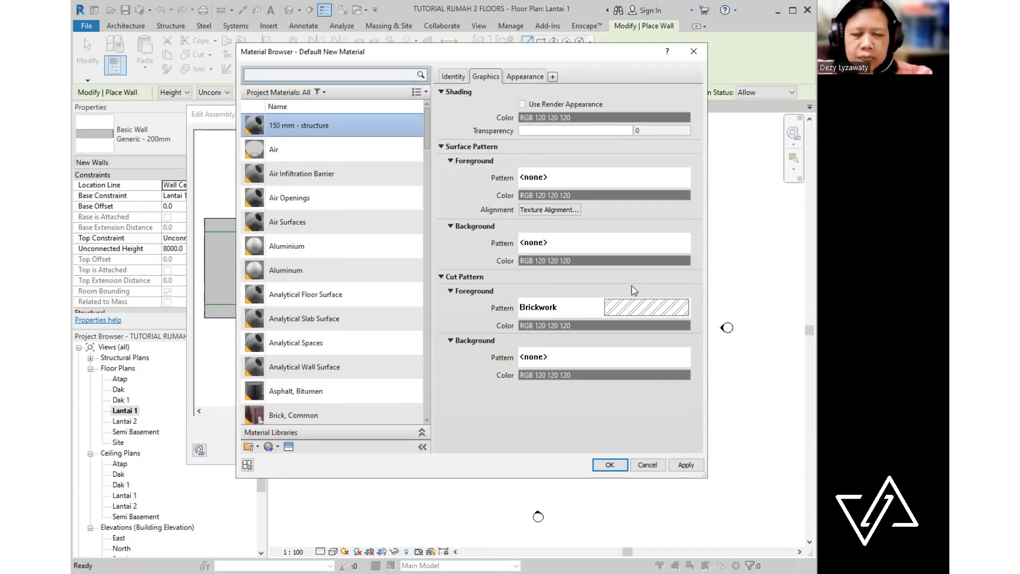
# - Set the Brickwork cut pattern's color to black (RGB 0 0 0) and assign the material to the Structure [1] layer
pyautogui.click(596, 322)
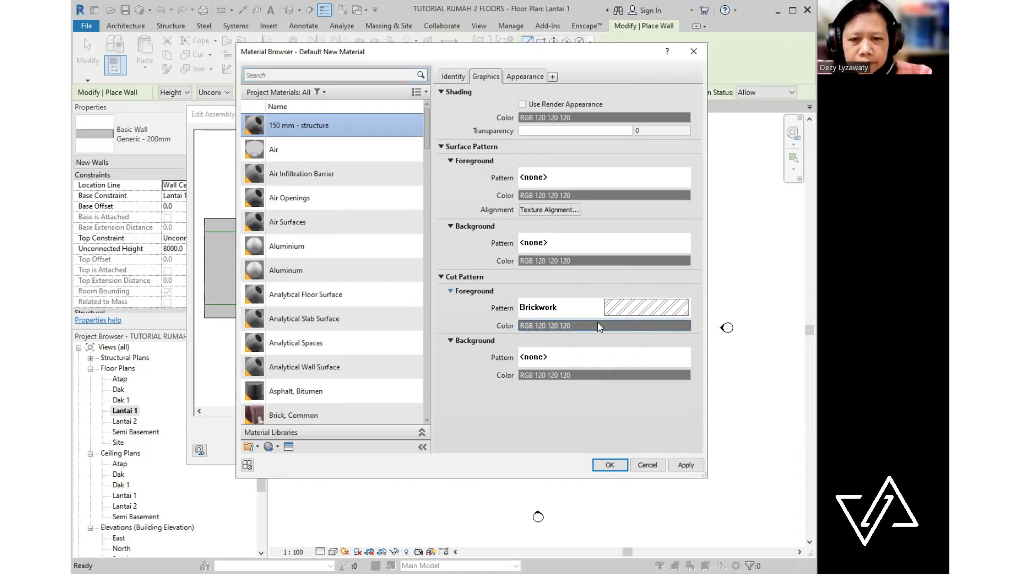
pyautogui.click(349, 275)
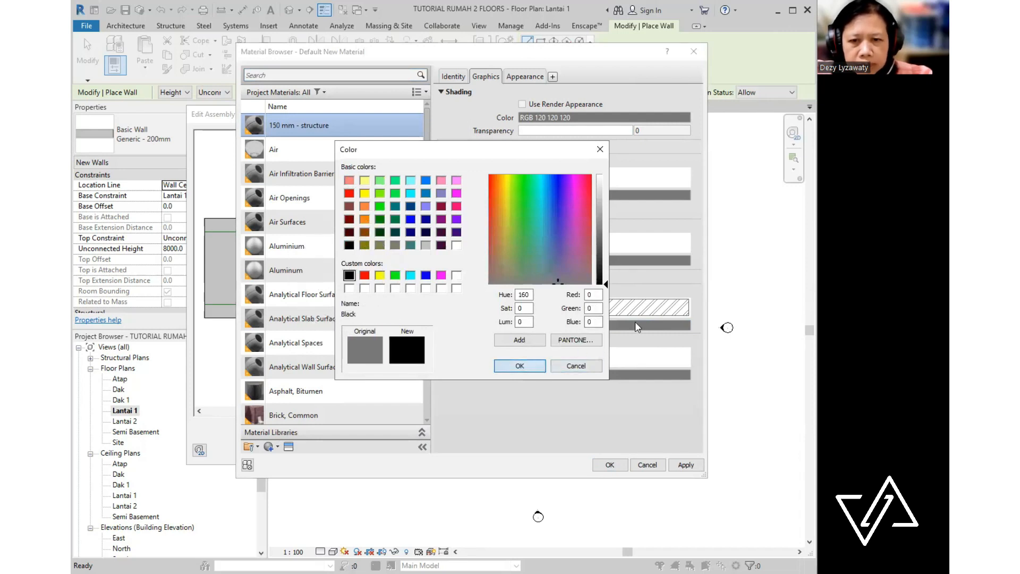
pyautogui.press('Return')
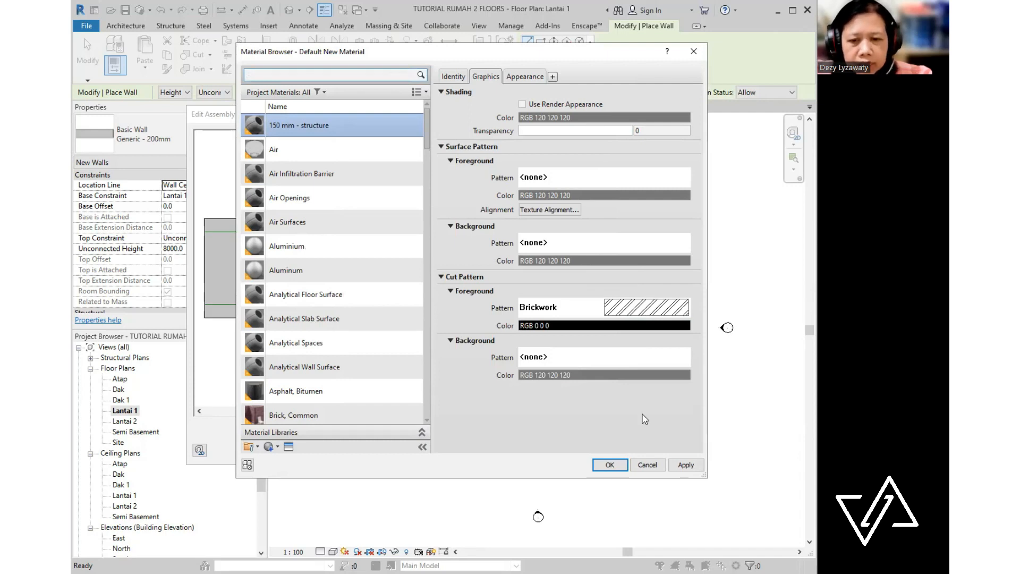
pyautogui.click(609, 465)
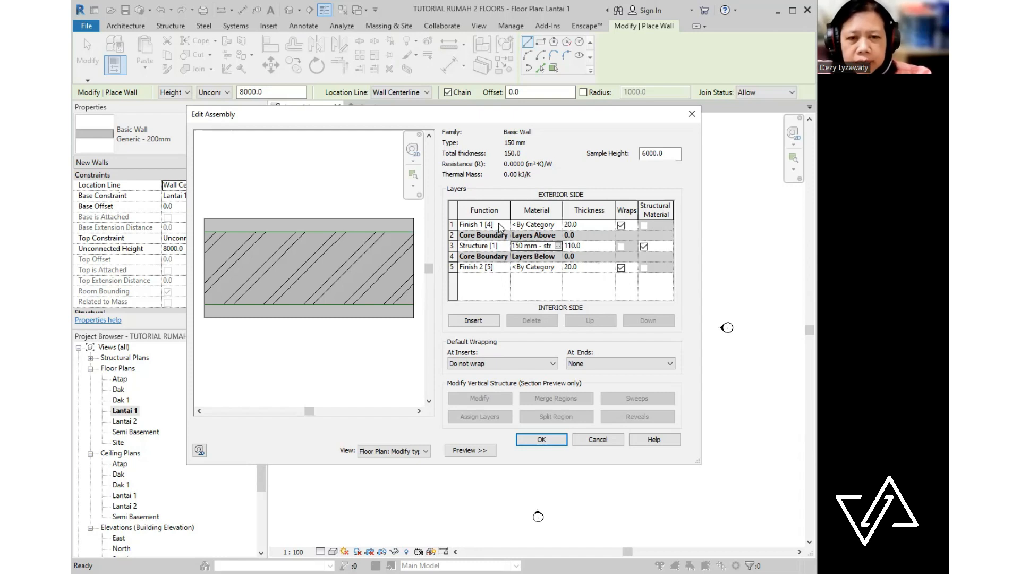
# - Create a new material for the Finish 1 [4] layer and name it "150 mm - exterior side"
pyautogui.press('ctrl')
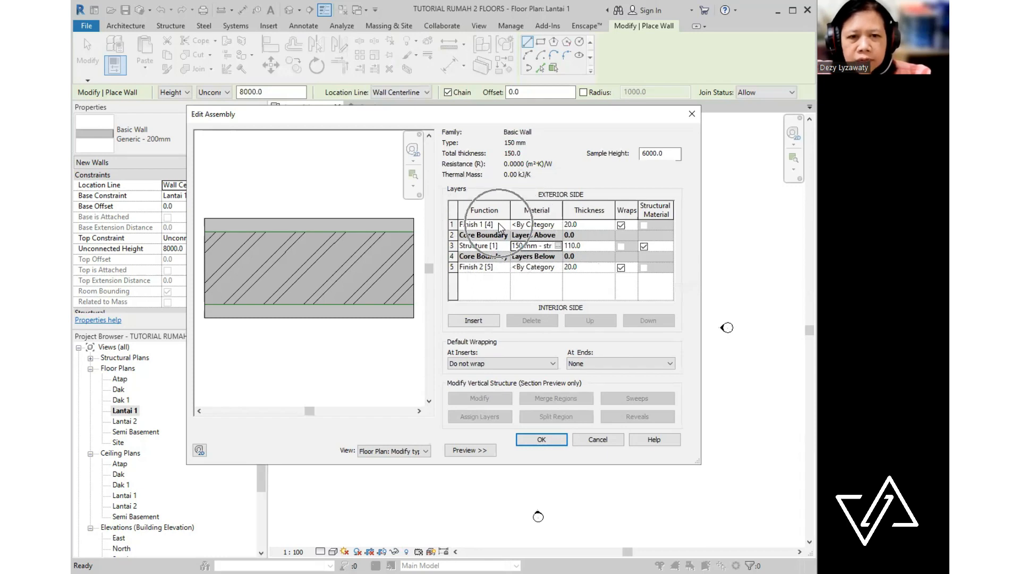
pyautogui.click(557, 227)
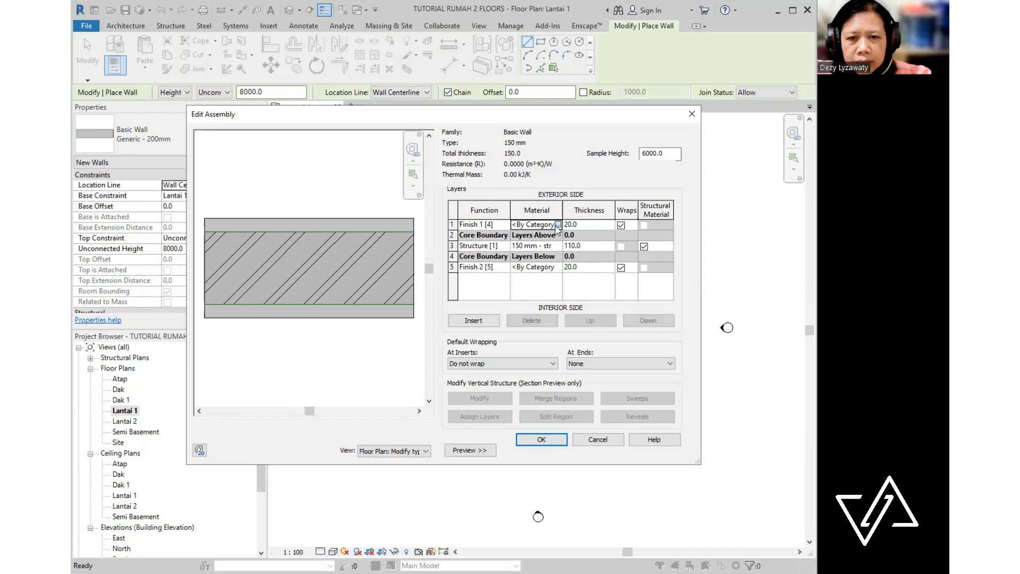
pyautogui.click(557, 226)
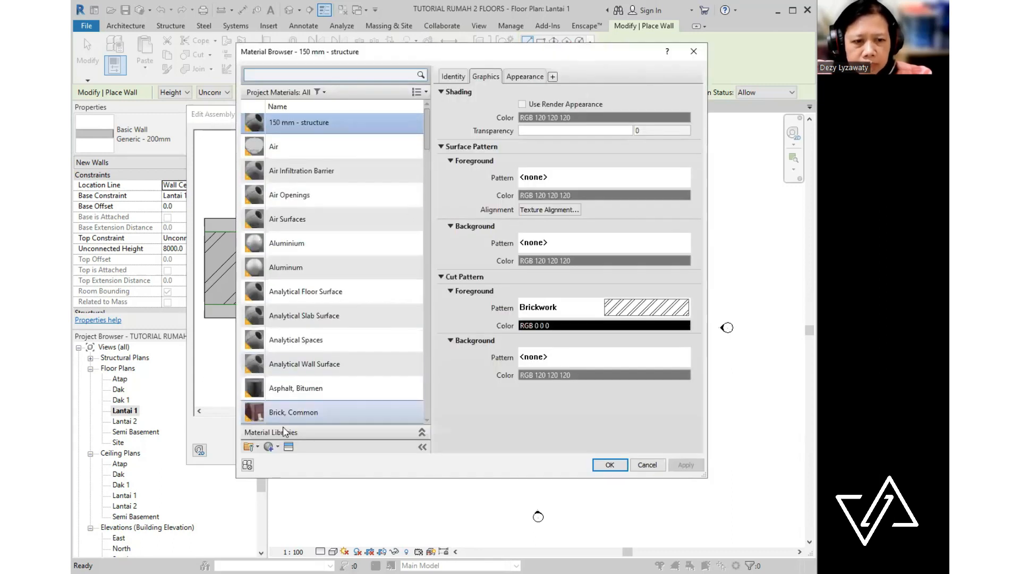
pyautogui.click(277, 446)
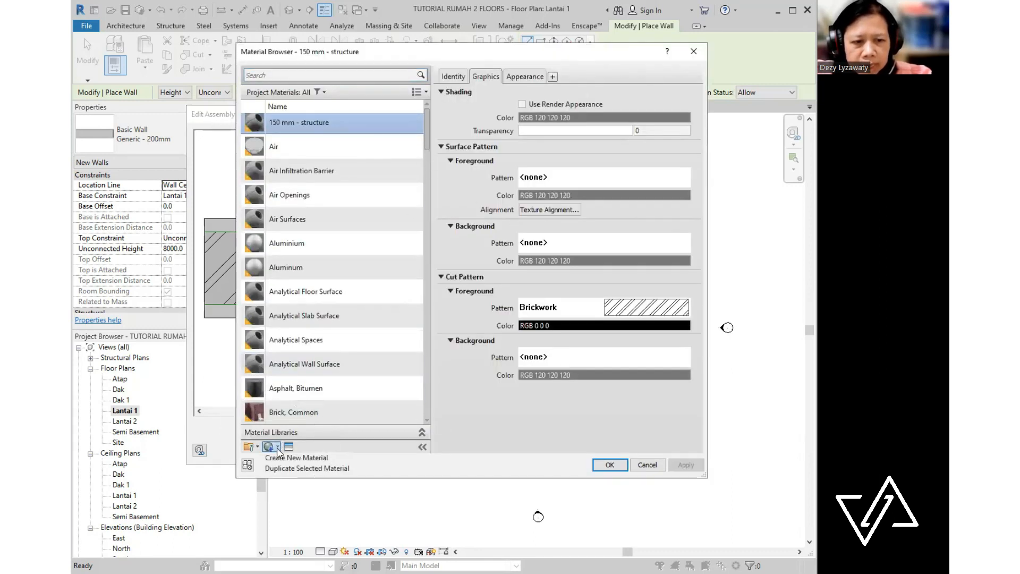
pyautogui.click(286, 458)
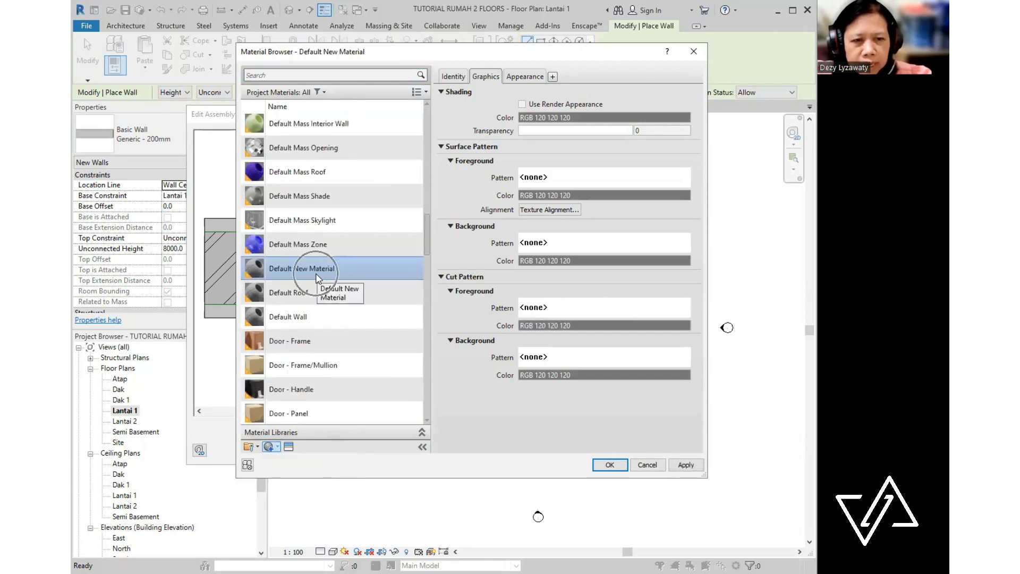
pyautogui.rightClick(317, 276)
pyautogui.click(348, 308)
pyautogui.write('1')
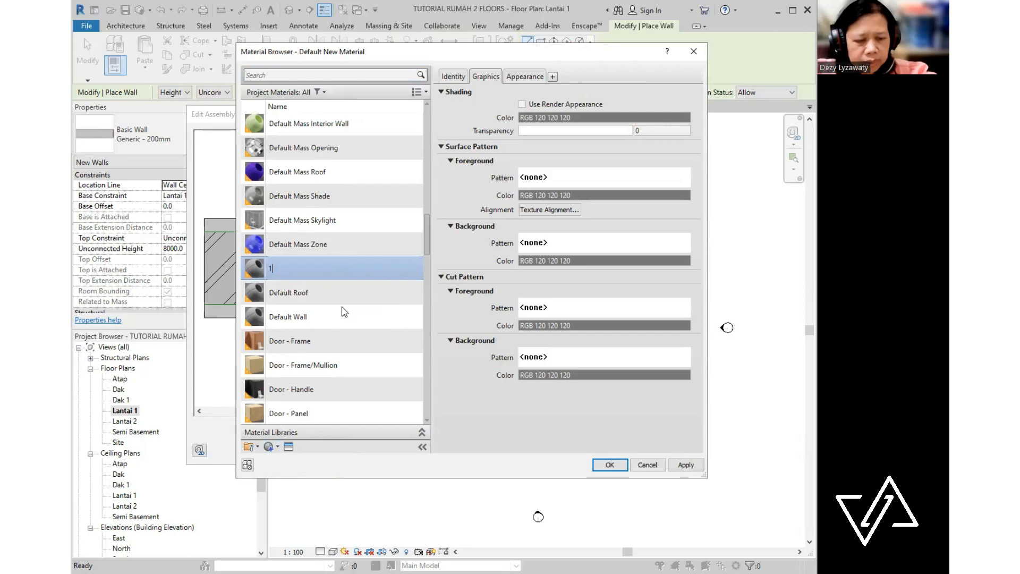
pyautogui.write('50 mm ')
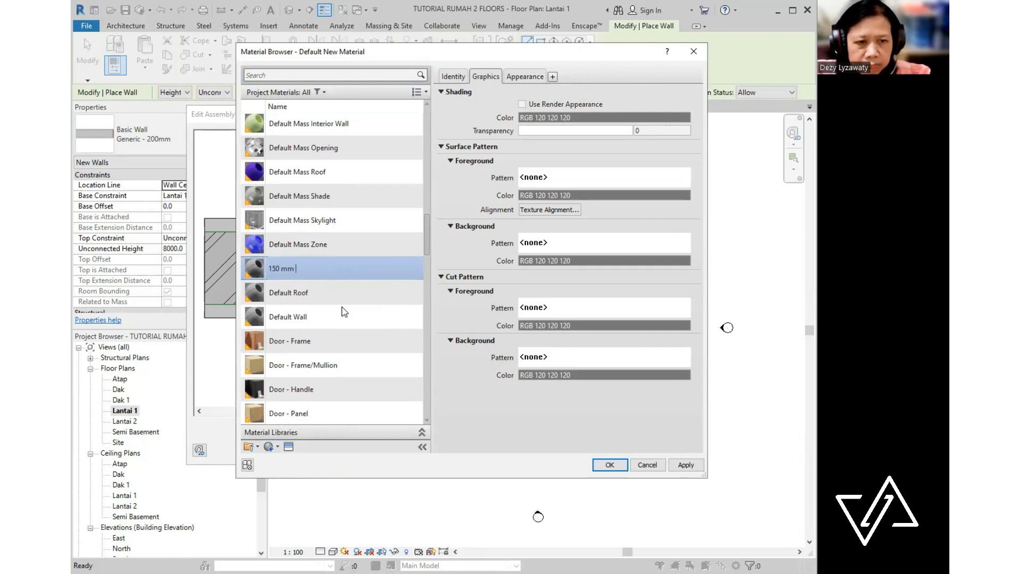
pyautogui.write('- exte')
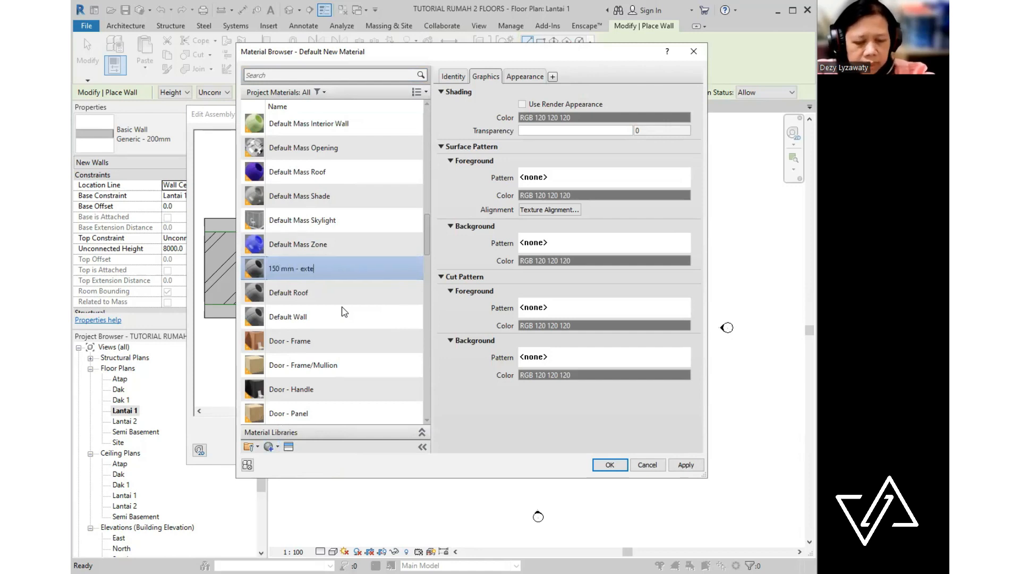
pyautogui.write('rior side')
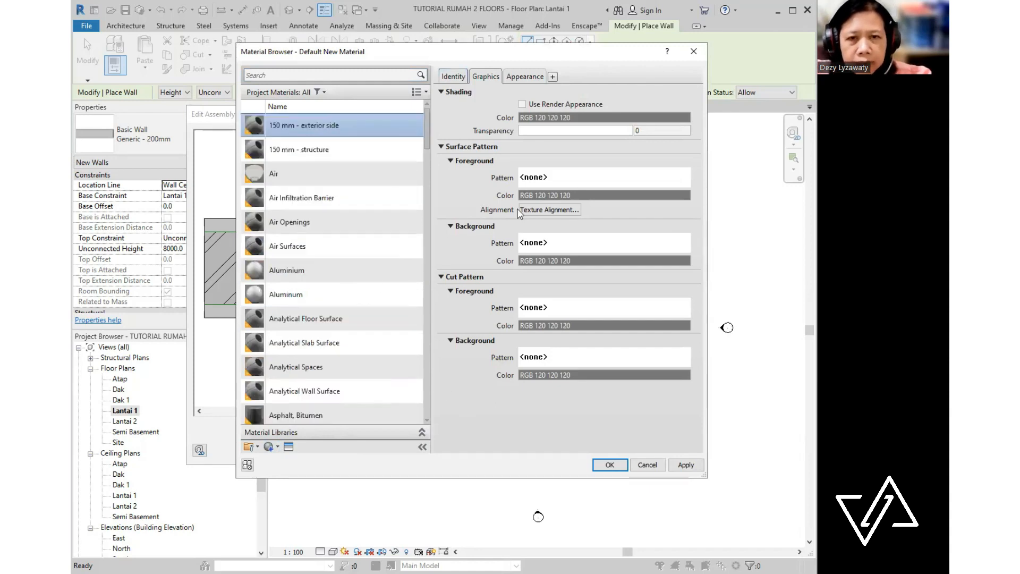
# - Enable Use Render Appearance for the exterior side material and set its surface foreground to the 50mm Horizontal model pattern
pyautogui.click(489, 78)
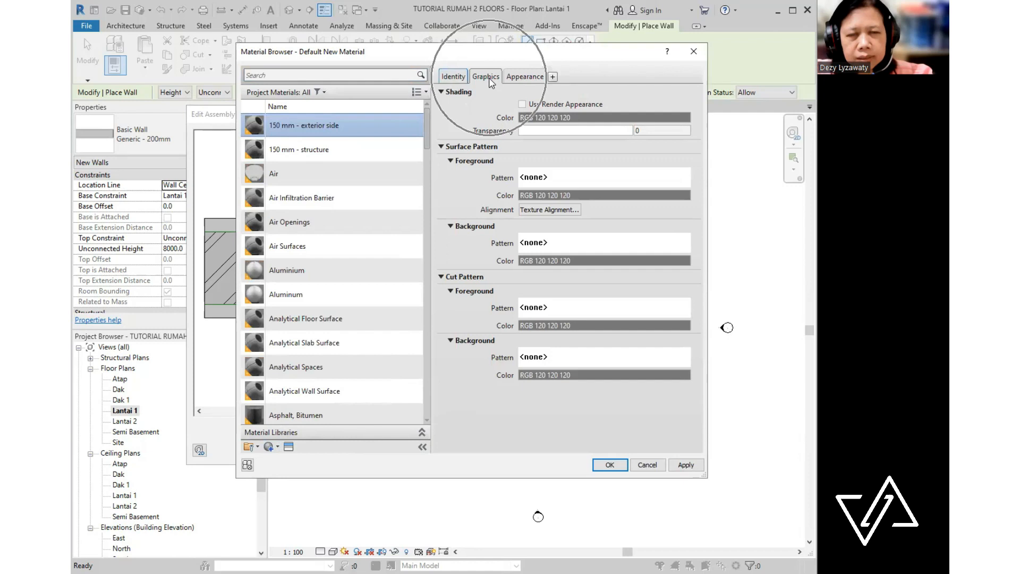
pyautogui.click(522, 104)
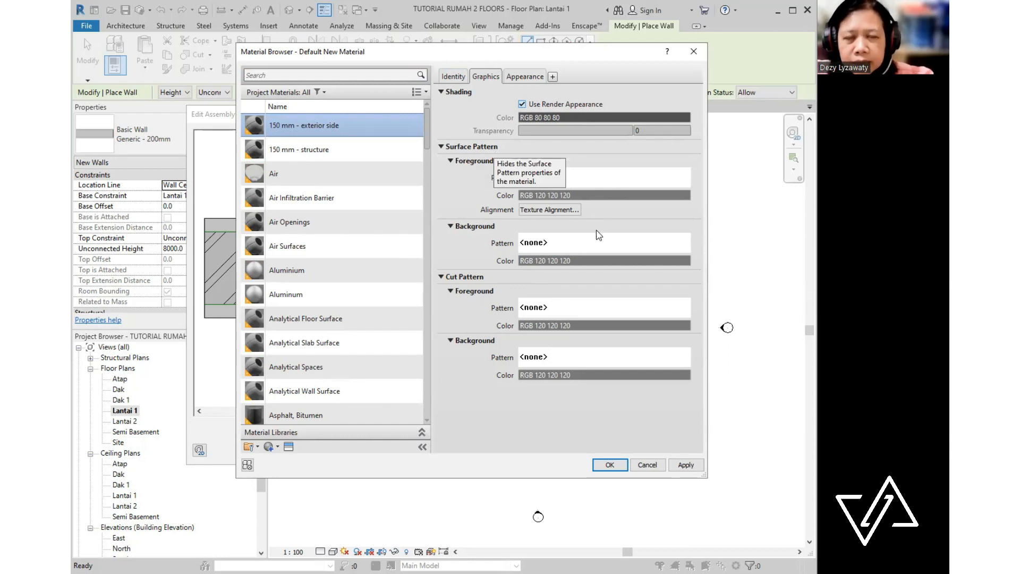
pyautogui.click(630, 180)
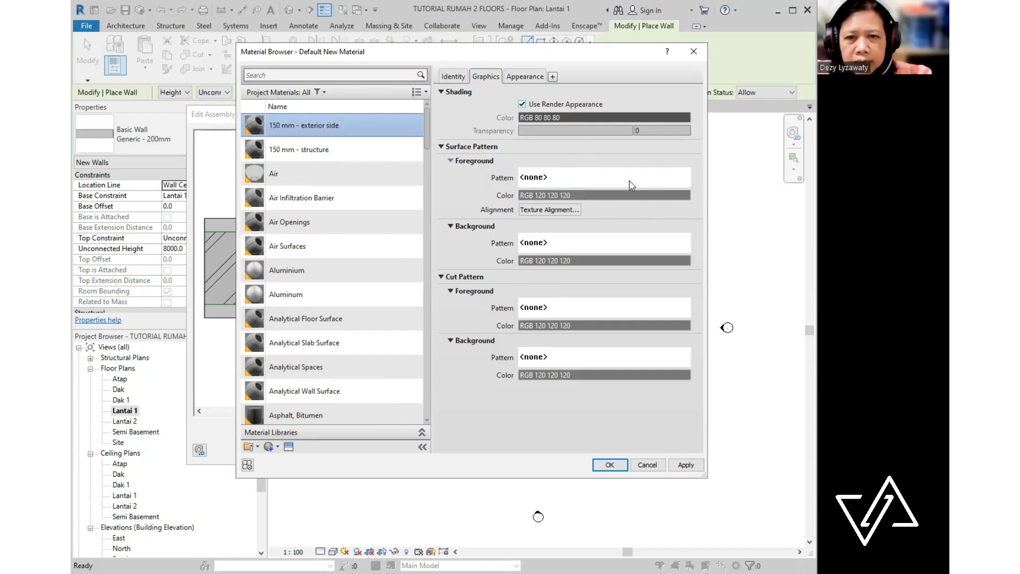
pyautogui.moveTo(533, 269)
pyautogui.mouseDown()
pyautogui.moveTo(533, 305)
pyautogui.moveTo(529, 258)
pyautogui.mouseUp()
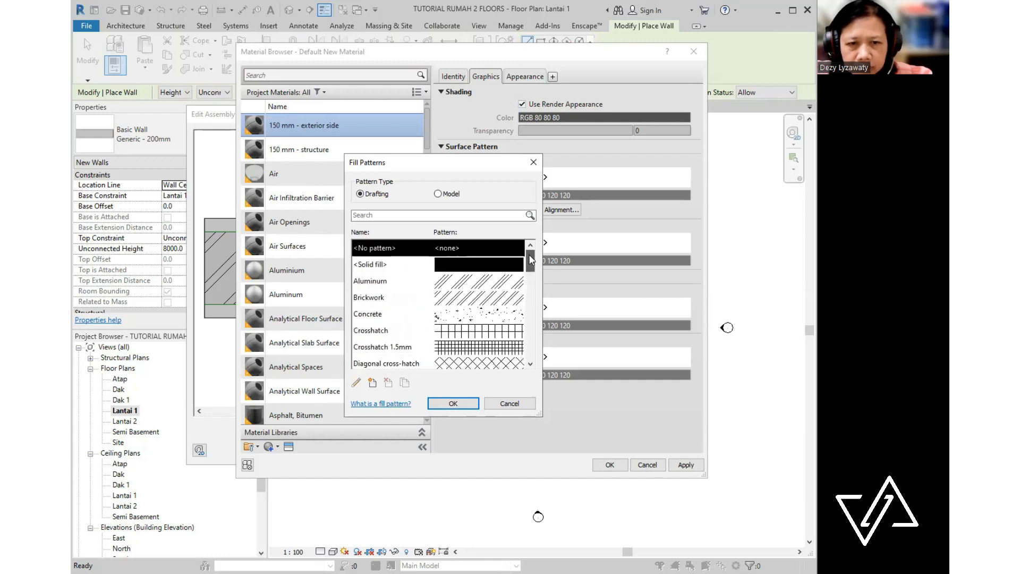
pyautogui.click(438, 193)
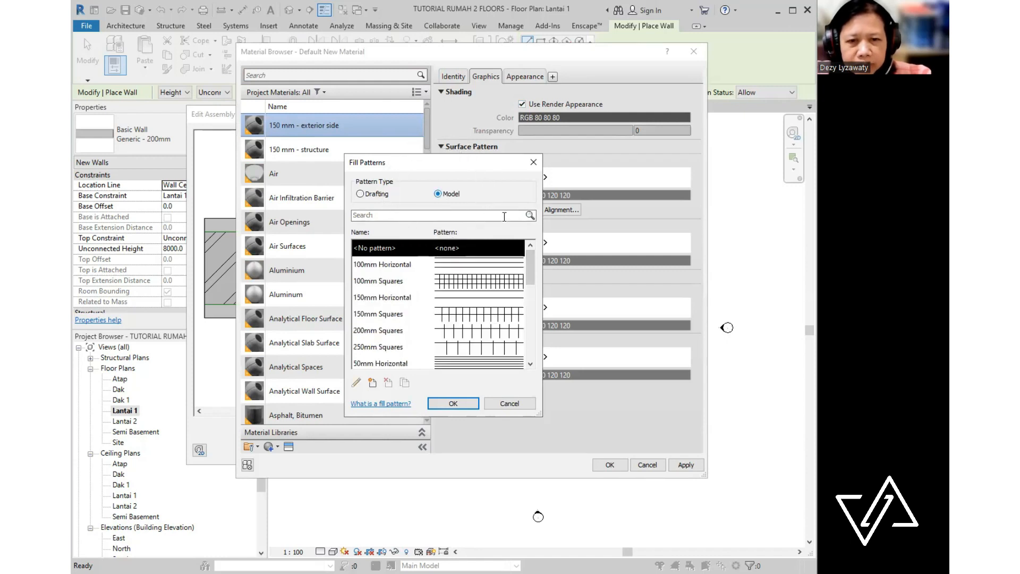
pyautogui.moveTo(530, 277)
pyautogui.mouseDown()
pyautogui.moveTo(532, 326)
pyautogui.moveTo(533, 295)
pyautogui.mouseUp()
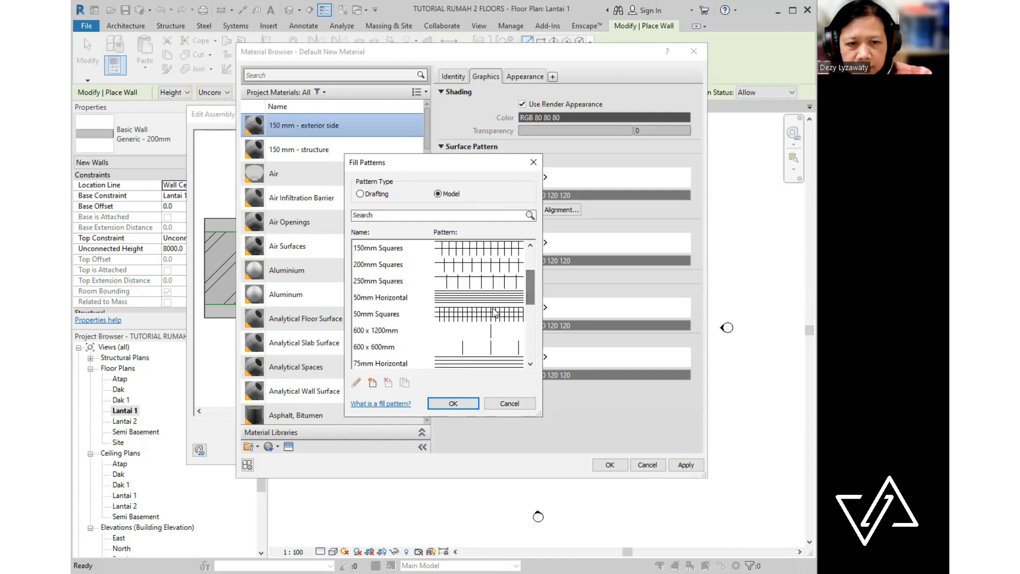
pyautogui.click(492, 299)
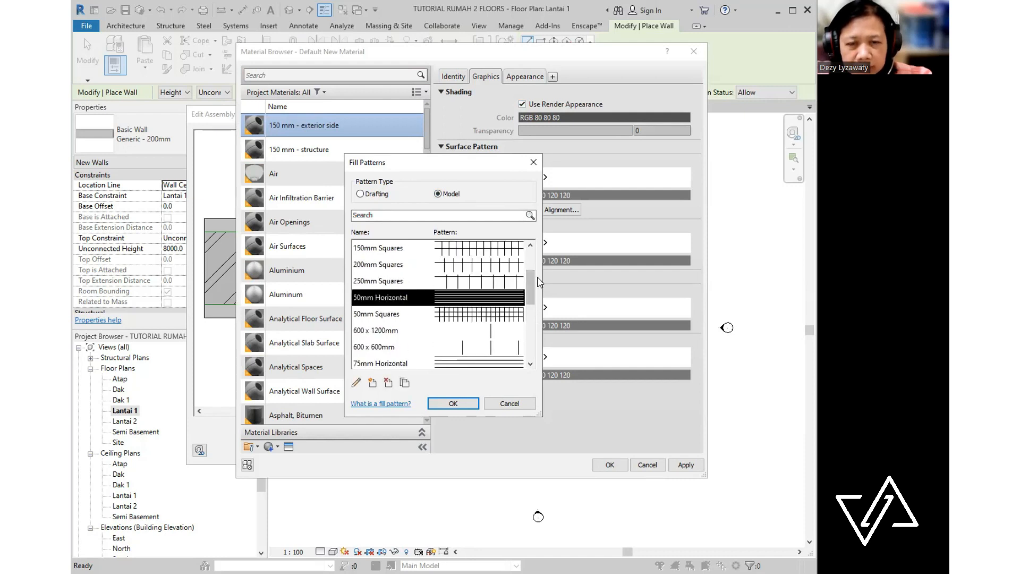
pyautogui.moveTo(531, 290); pyautogui.dragTo(520, 271)
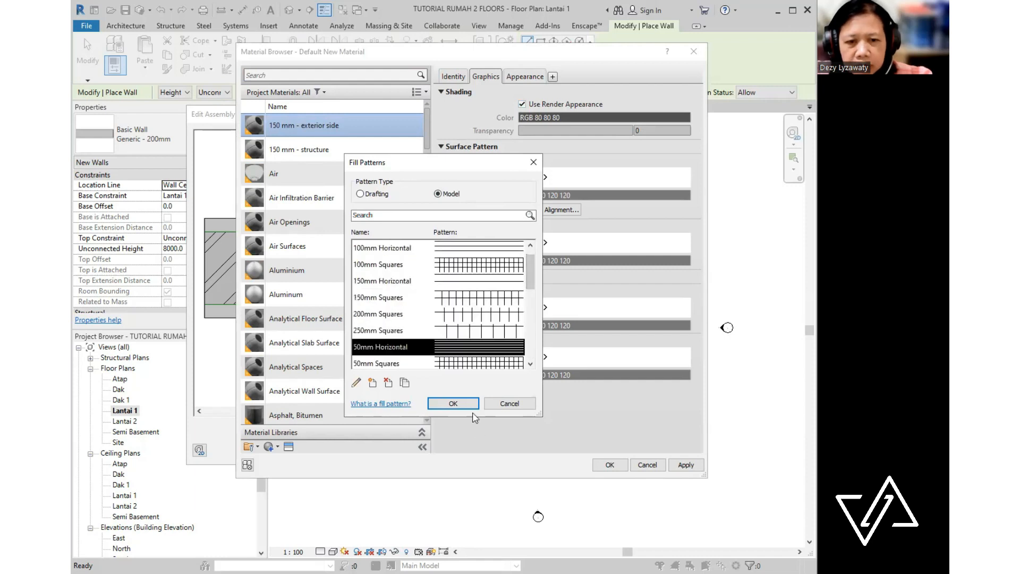
pyautogui.click(453, 404)
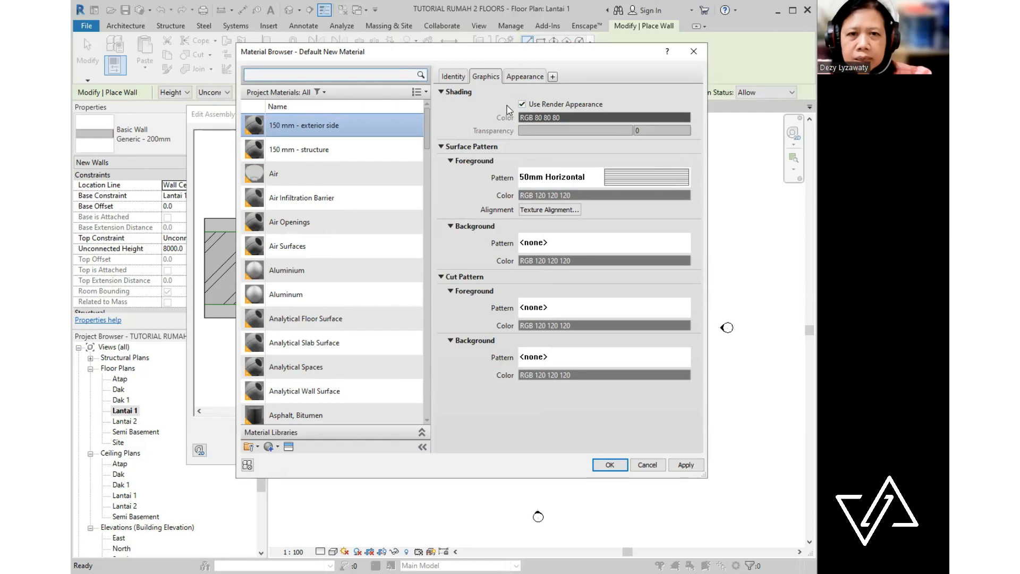
# - Start replacing the exterior side material's appearance asset and expand the Appearance Library in the Asset Browser
pyautogui.click(526, 78)
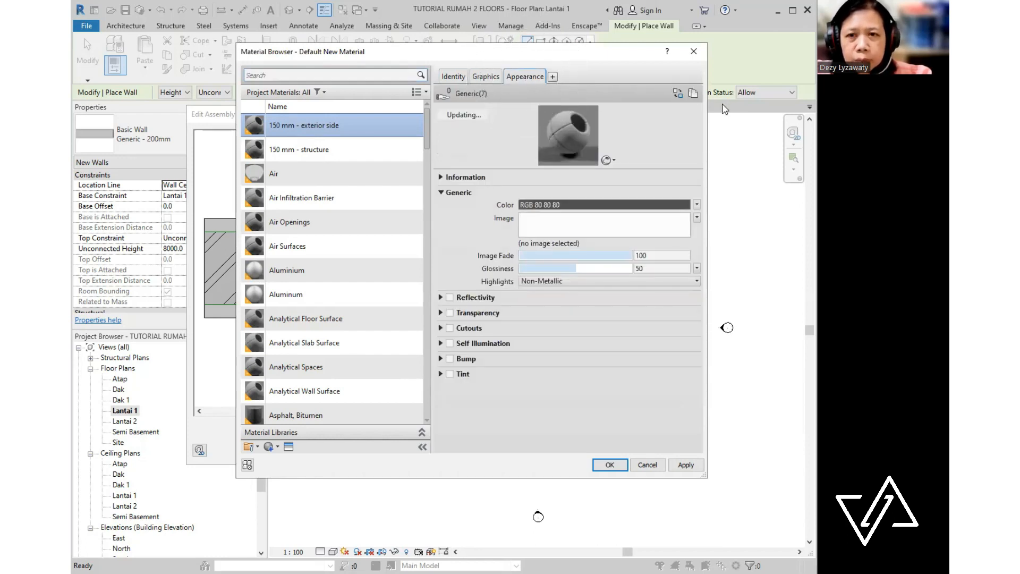
pyautogui.click(678, 94)
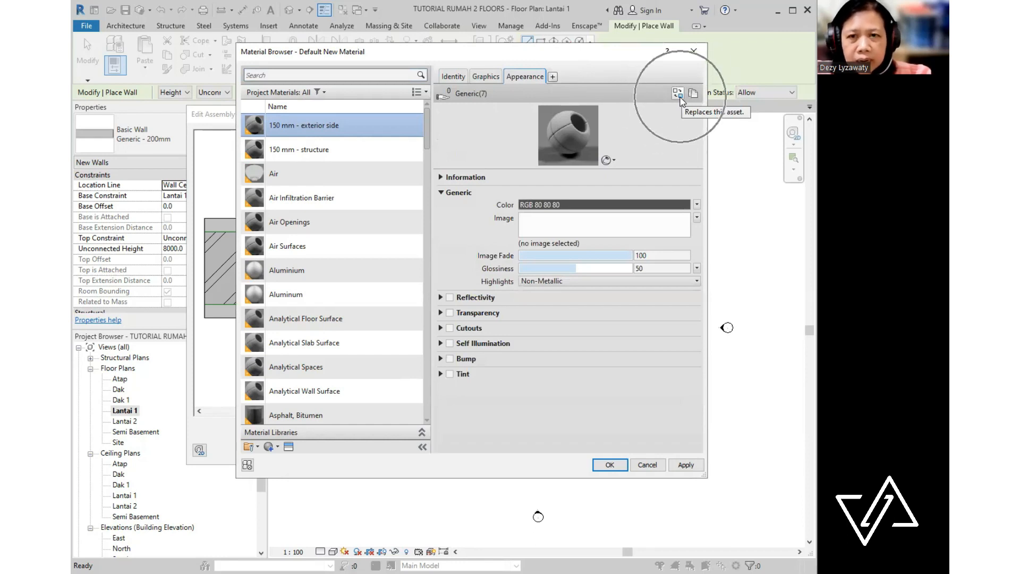
pyautogui.click(677, 94)
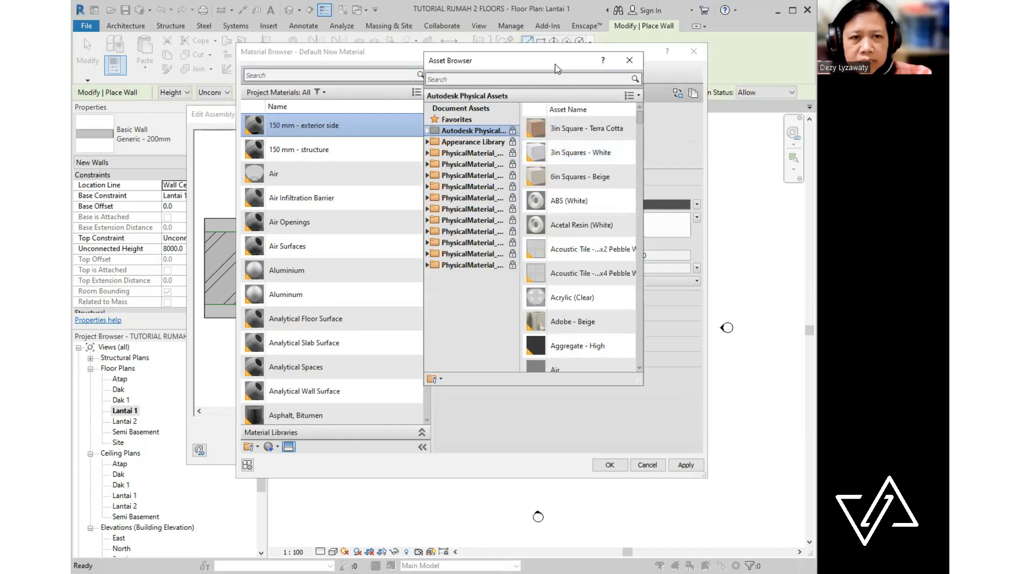
pyautogui.moveTo(555, 68); pyautogui.dragTo(485, 65)
pyautogui.scroll(-1, 523, 239)
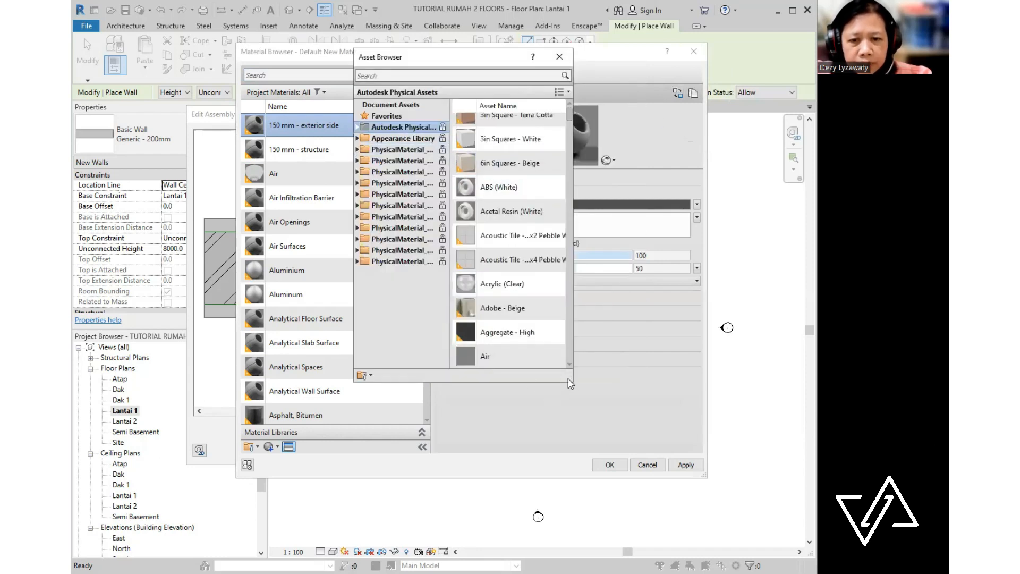
pyautogui.click(357, 138)
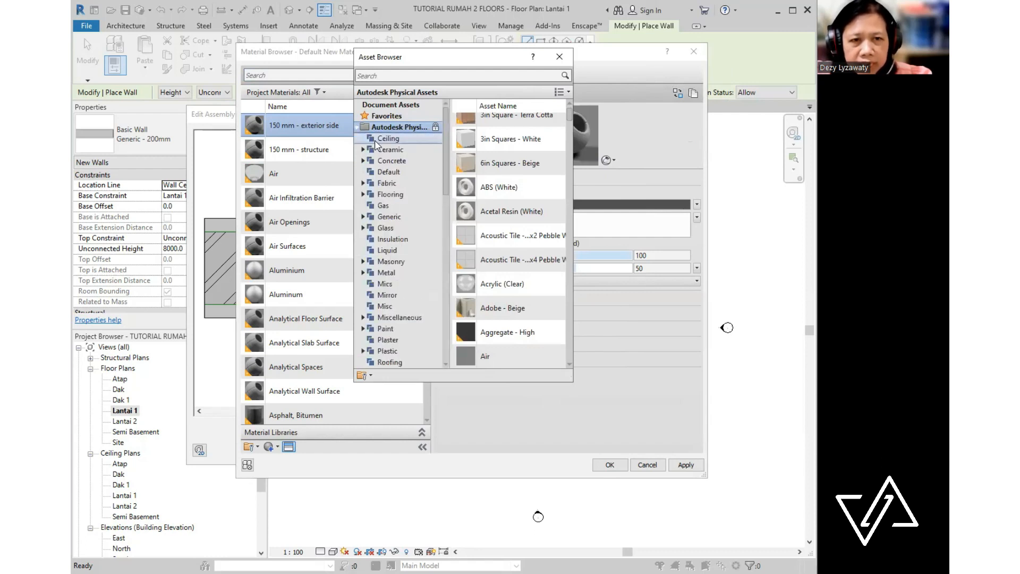
# - Look through the Wall Covering and Wall Paint appearance categories for a suitable exterior finish
pyautogui.scroll(-5, 394, 337)
pyautogui.scroll(-7, 385, 232)
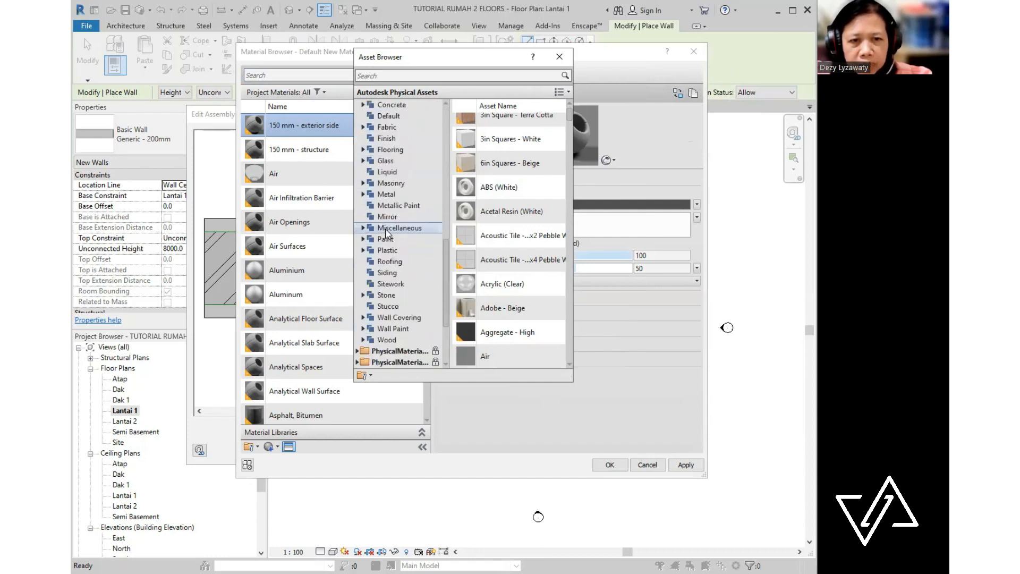
pyautogui.scroll(-1, 396, 303)
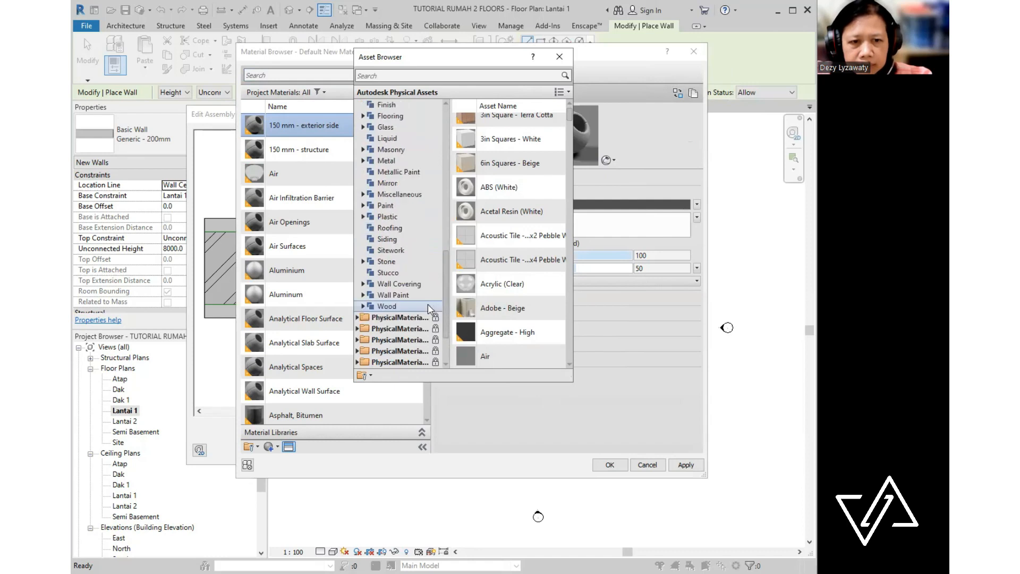
pyautogui.click(363, 284)
pyautogui.click(395, 307)
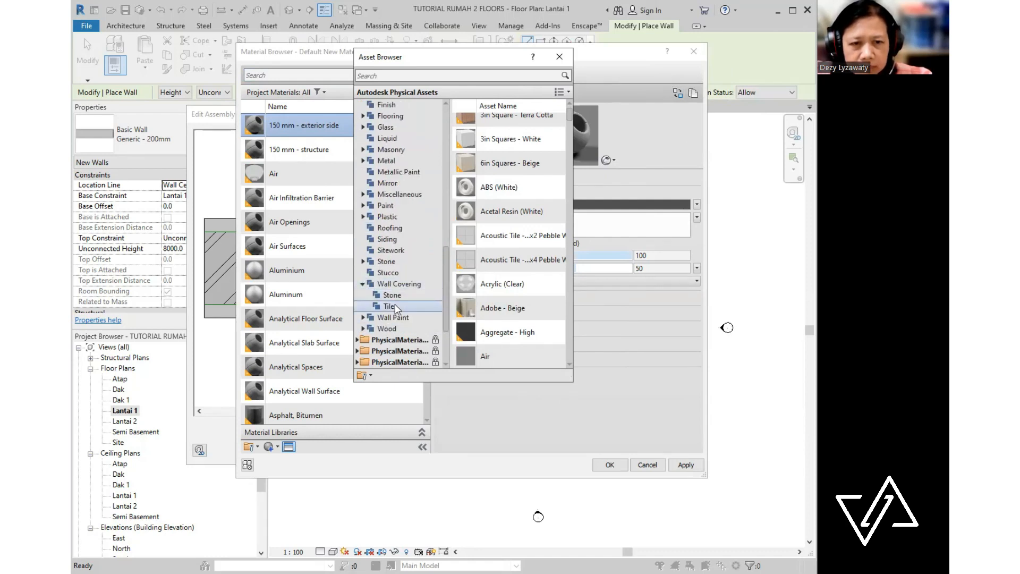
pyautogui.click(392, 295)
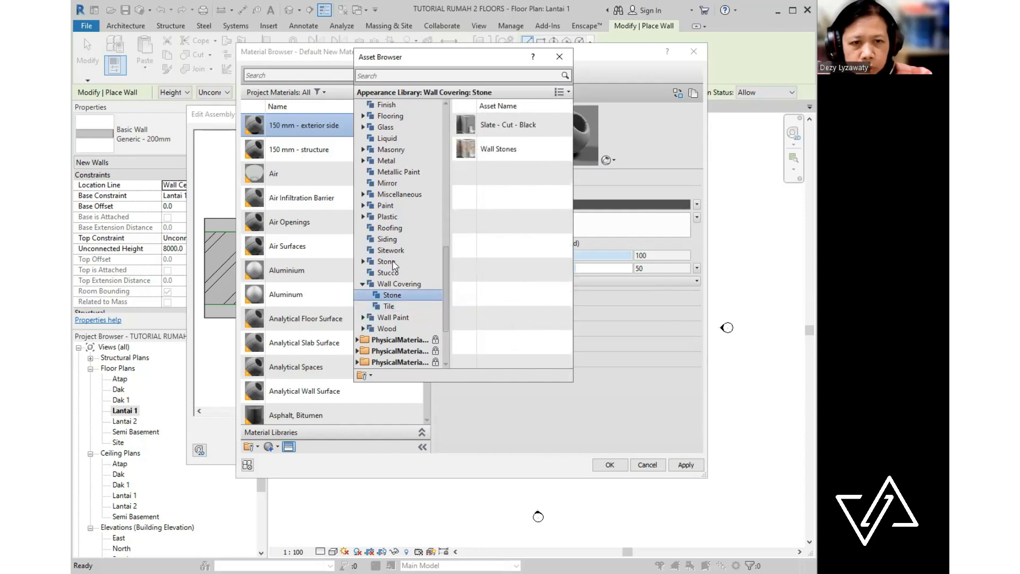
pyautogui.click(388, 318)
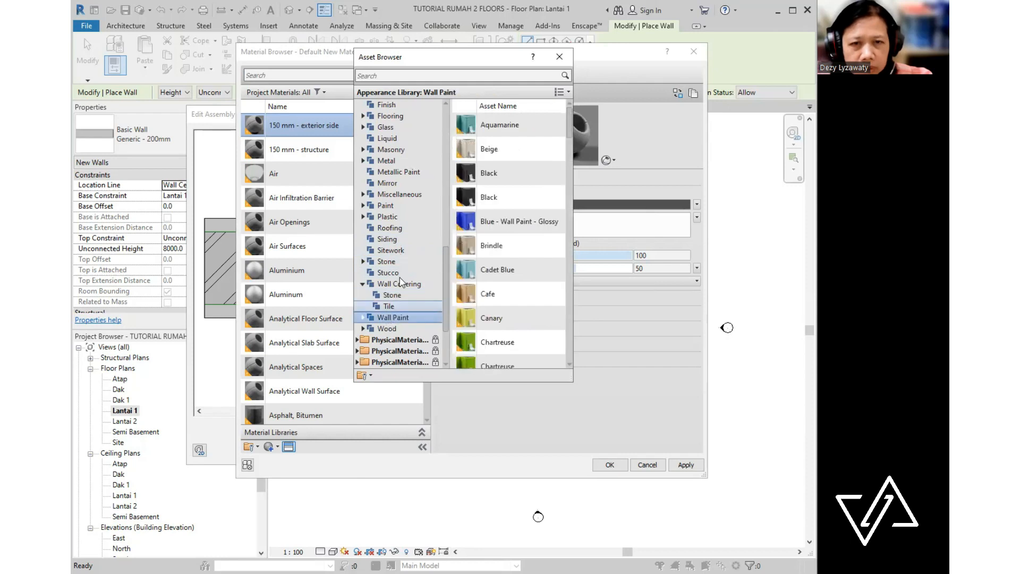
# - Replace the exterior side material's appearance with Horizontal 6in - Gray from the Siding category and assign the material to the Finish 1 [4] layer
pyautogui.click(388, 240)
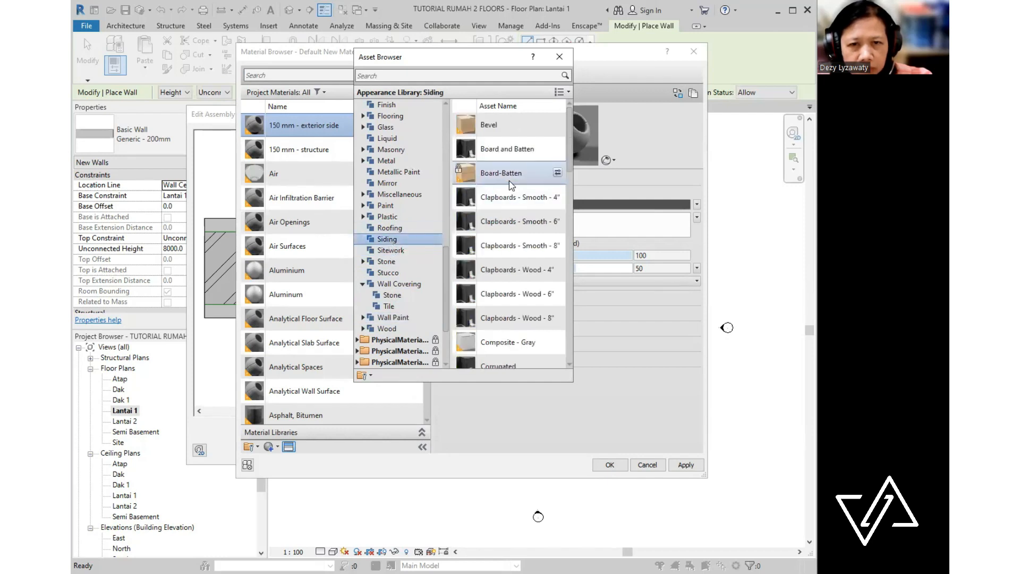
pyautogui.scroll(-5, 511, 184)
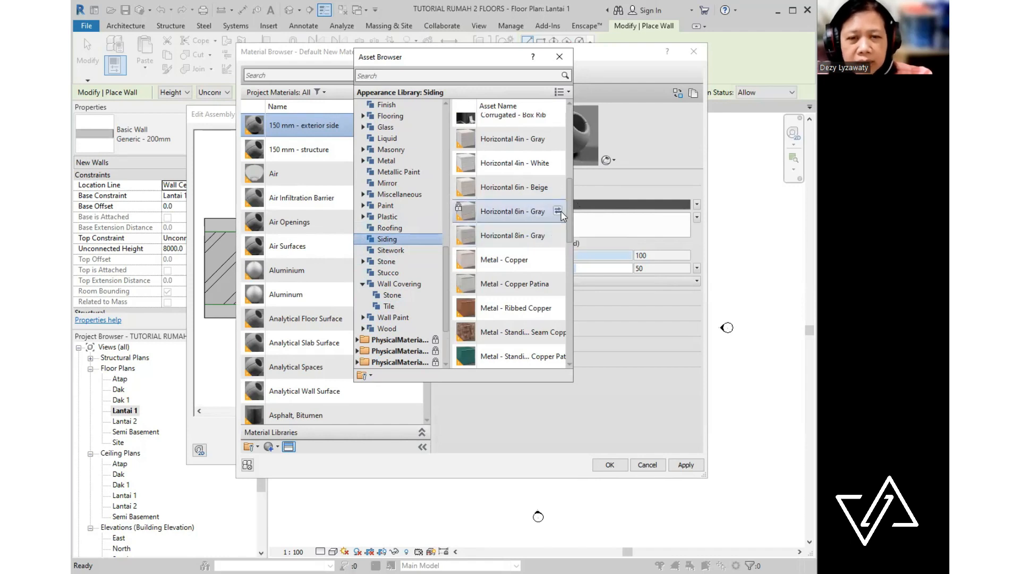
pyautogui.click(558, 211)
pyautogui.click(559, 211)
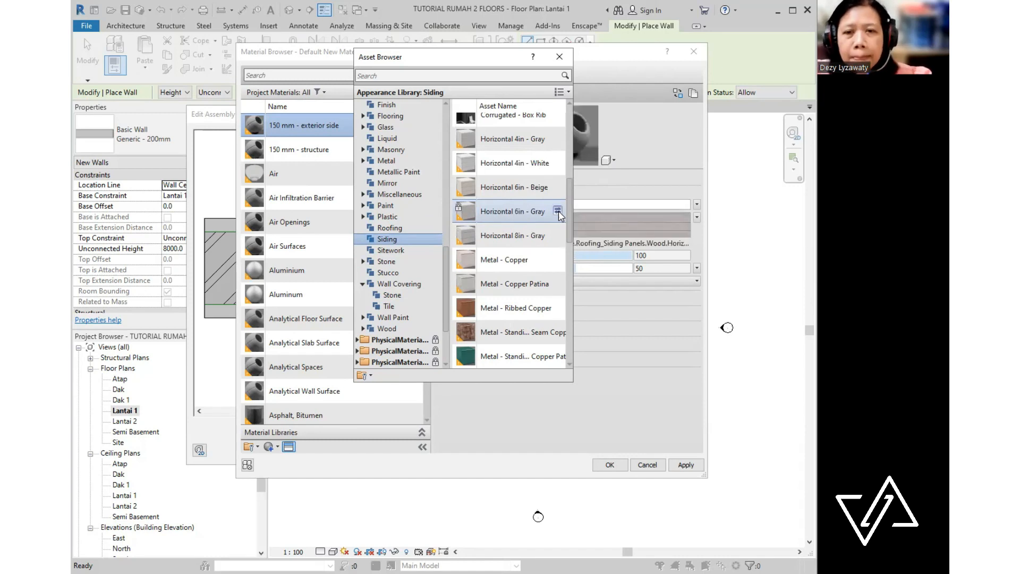
pyautogui.click(647, 227)
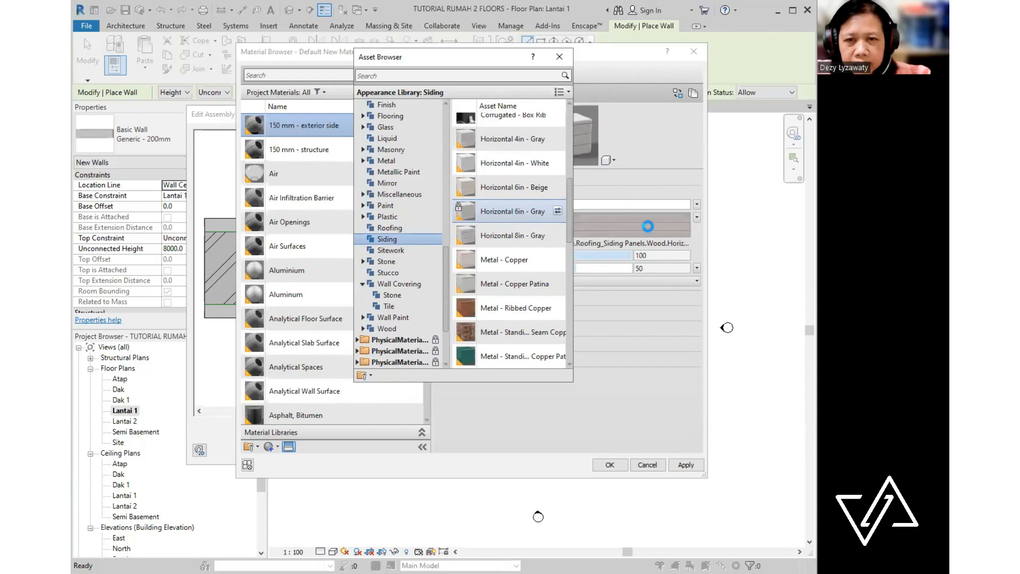
pyautogui.click(559, 57)
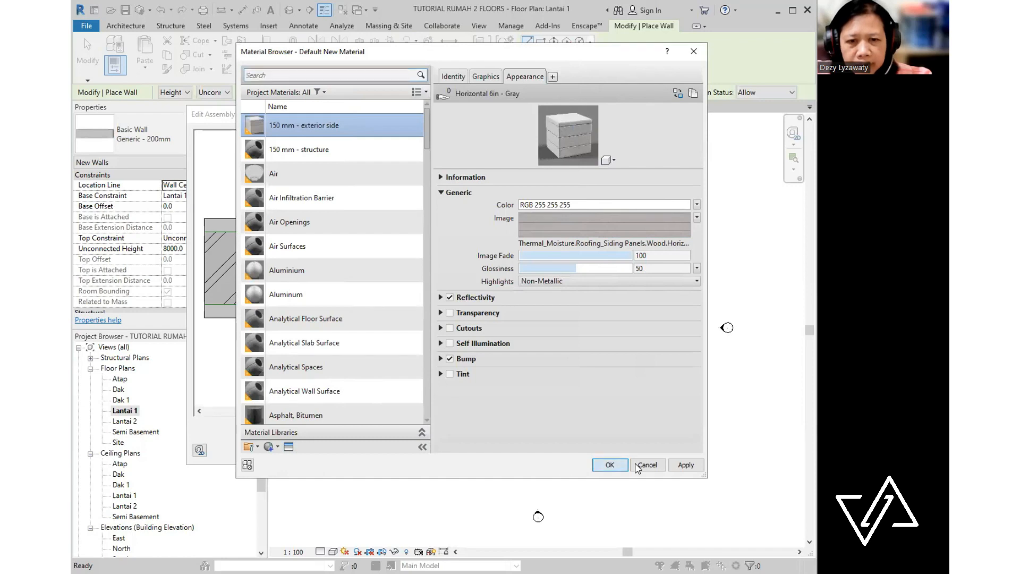
pyautogui.click(643, 466)
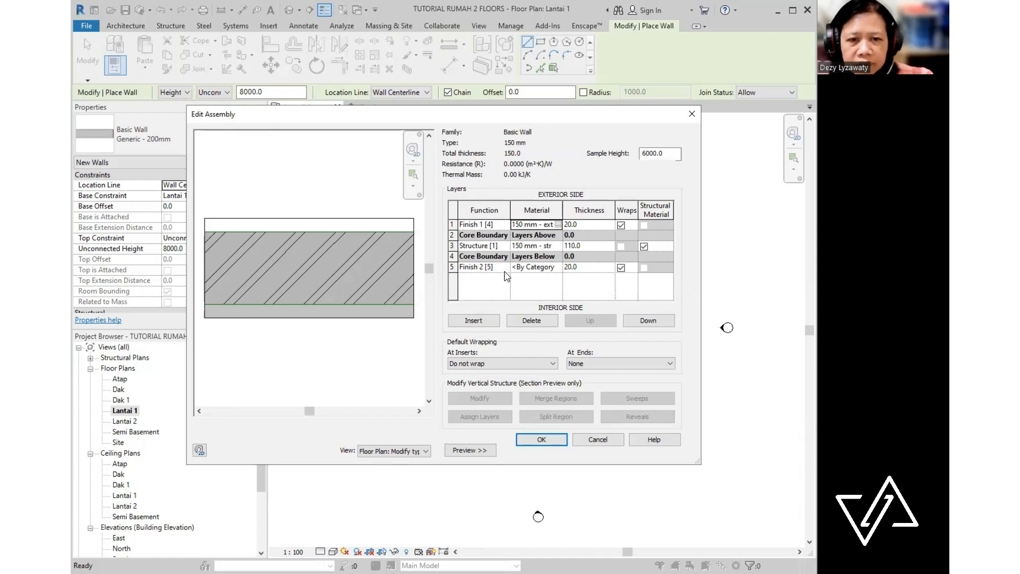
# - Create a new material for the Finish 2 [5] layer and name it "150 mm - Interior Side"
pyautogui.click(562, 271)
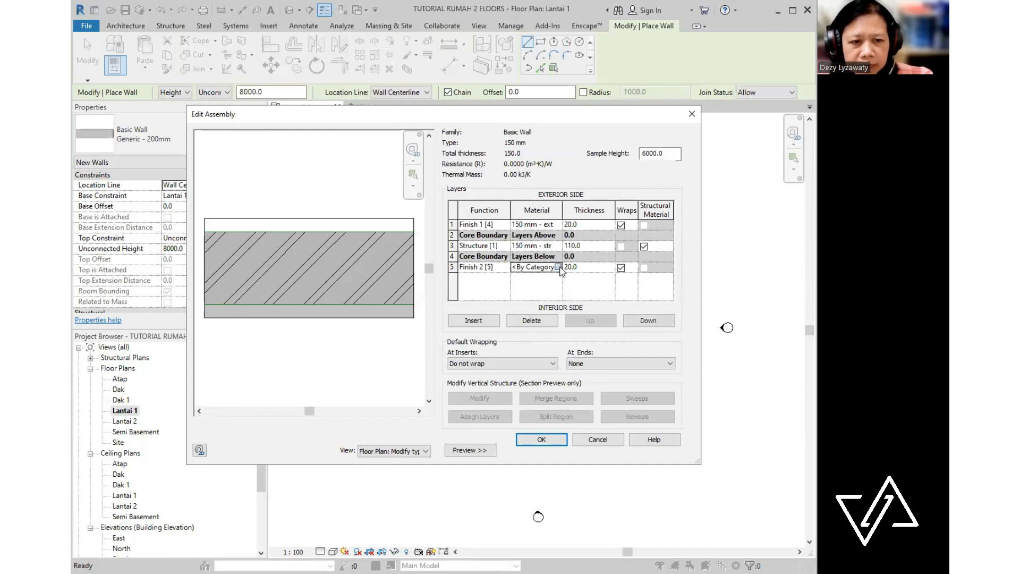
pyautogui.click(557, 267)
pyautogui.click(281, 453)
pyautogui.click(280, 449)
pyautogui.click(289, 459)
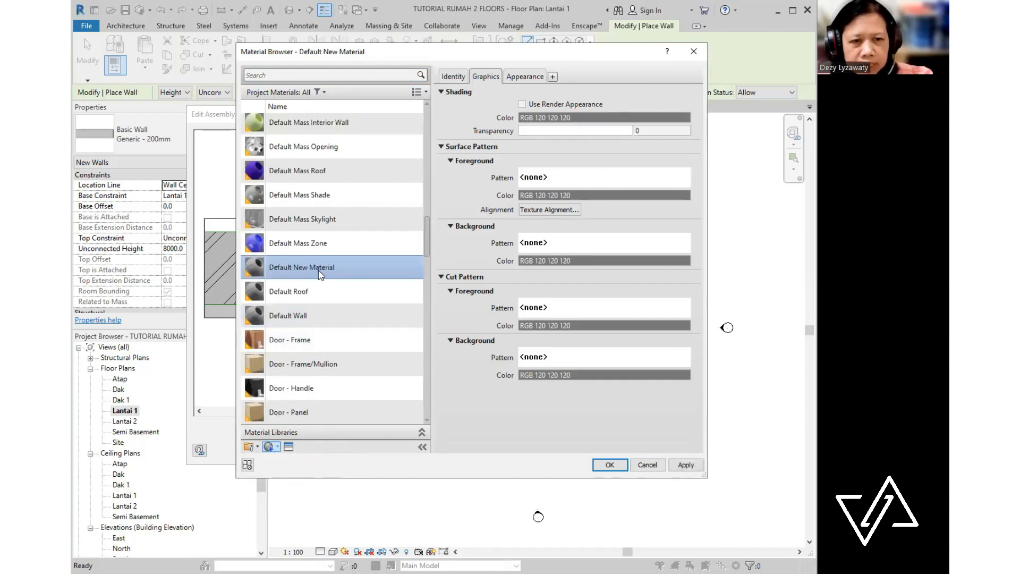
pyautogui.rightClick(318, 271)
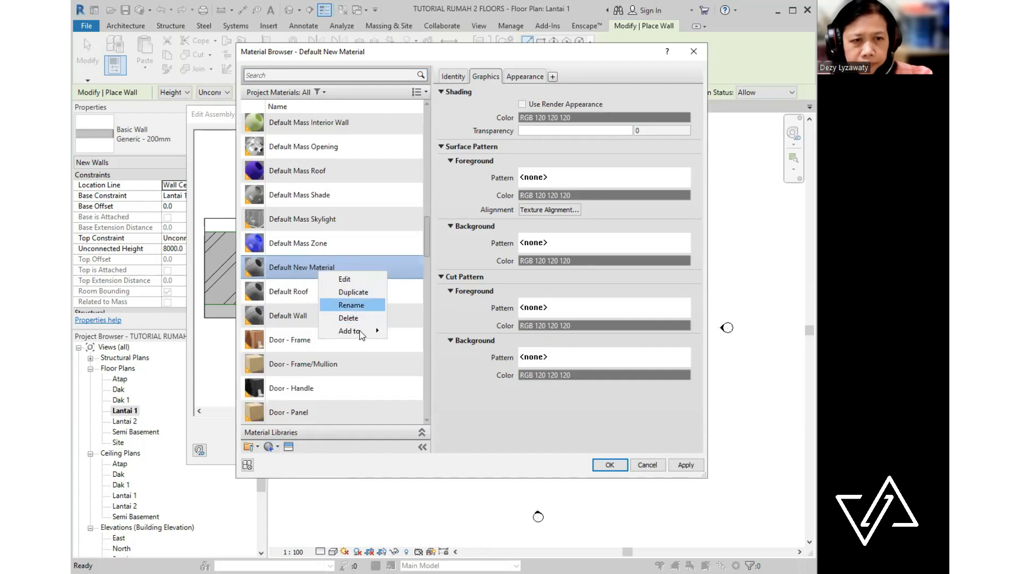
pyautogui.press('Return')
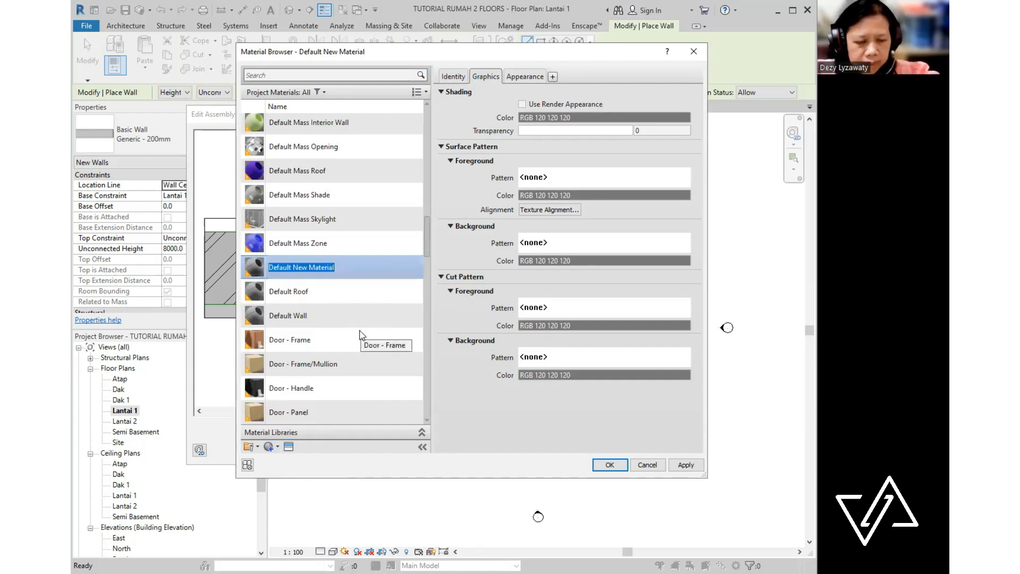
pyautogui.write('150 mm -')
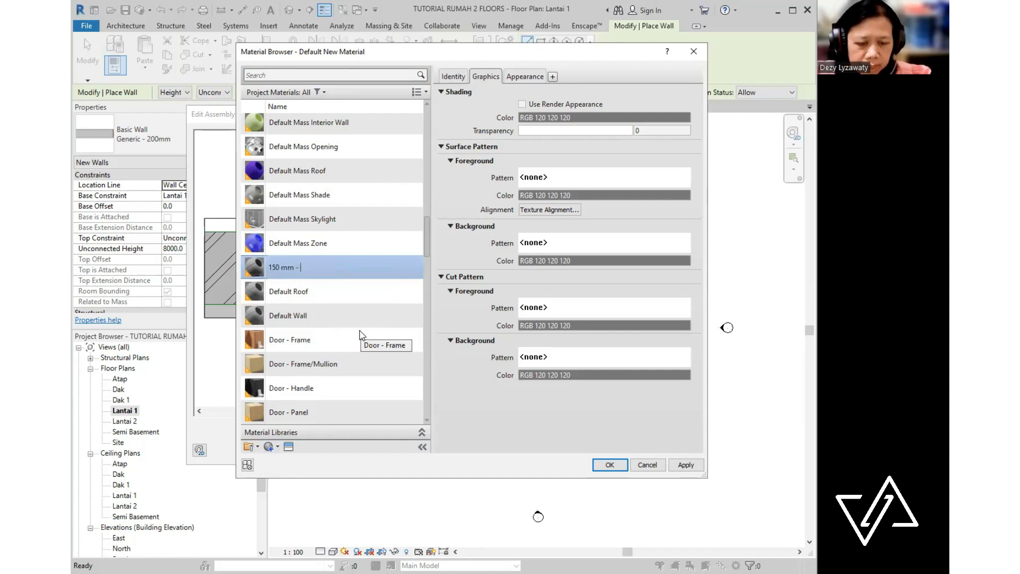
pyautogui.write(' Interior')
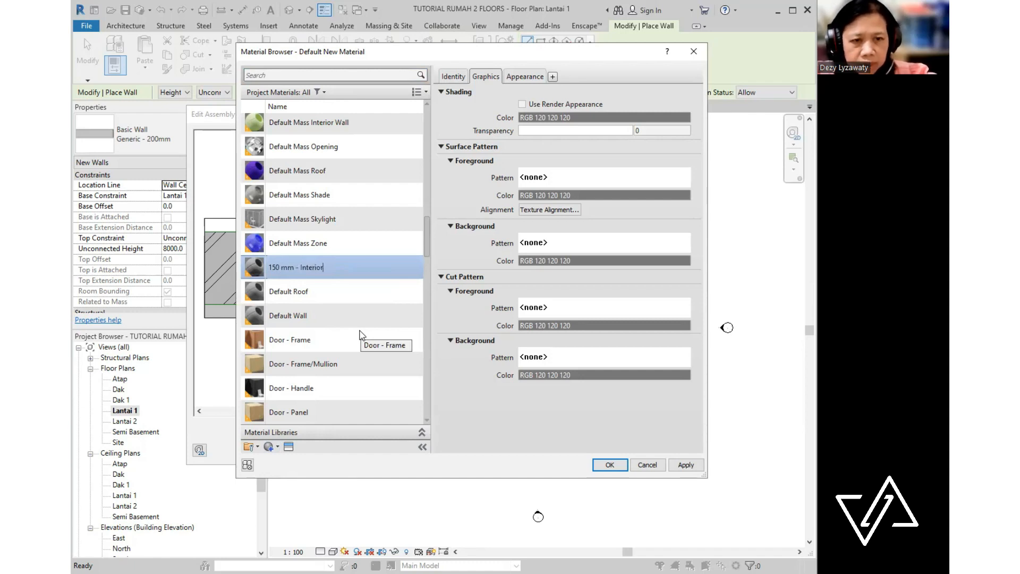
pyautogui.write(' Side')
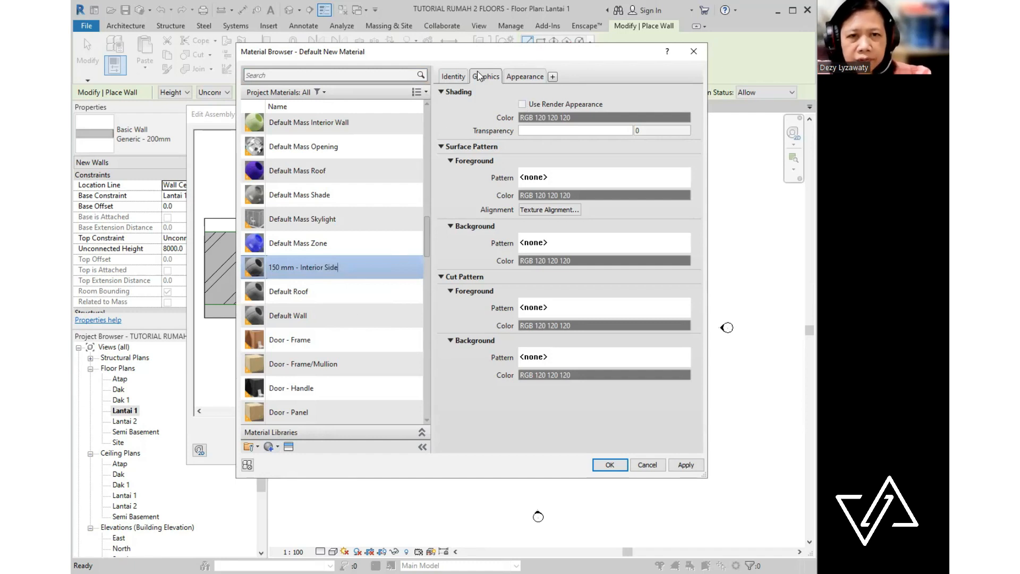
# - Enable Use Render Appearance for the interior side material and open the Matte wall paint assets for replacing its appearance
pyautogui.click(533, 106)
pyautogui.click(532, 106)
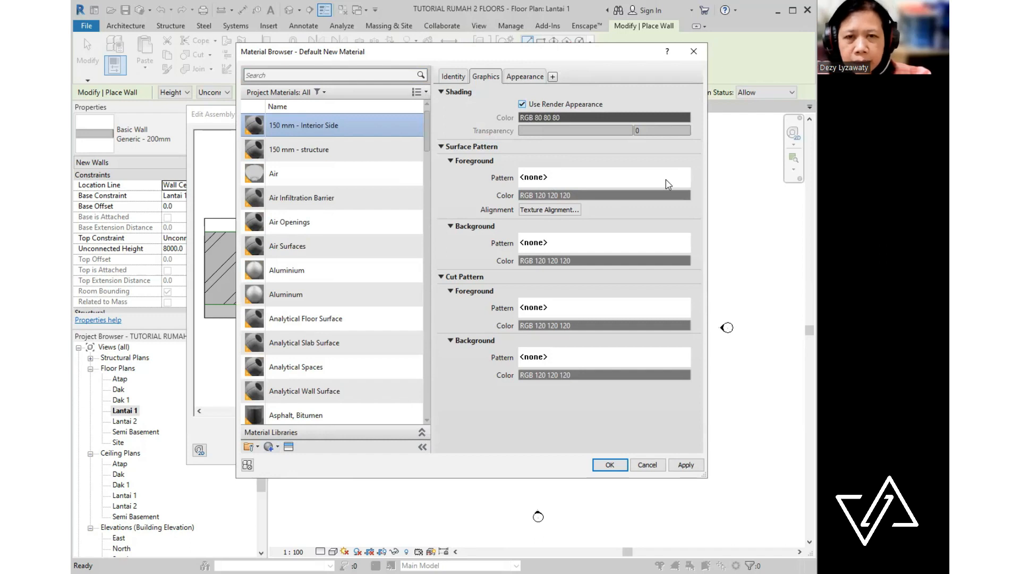
pyautogui.click(513, 76)
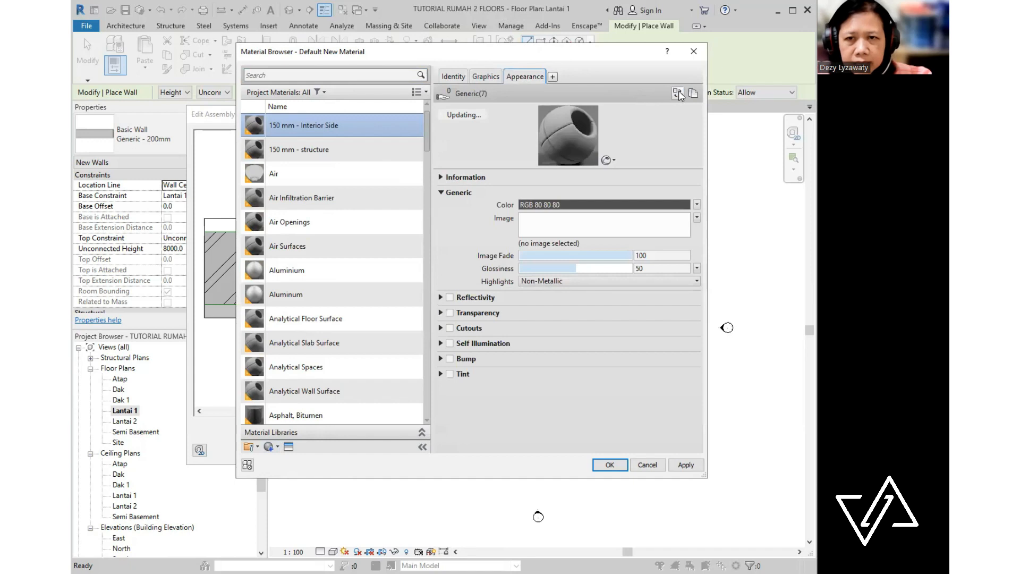
pyautogui.click(678, 94)
pyautogui.doubleClick(400, 139)
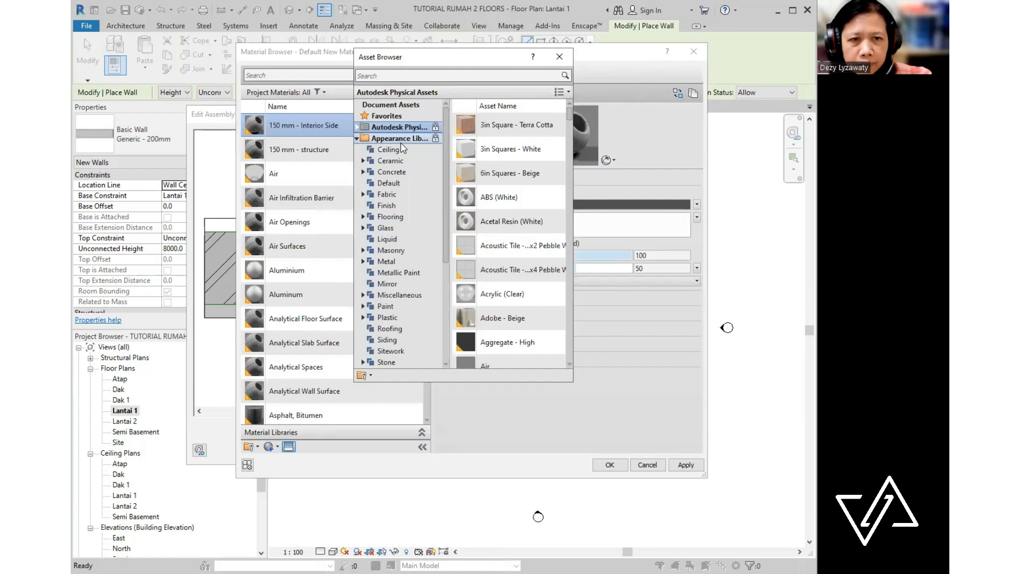
pyautogui.scroll(-2, 407, 349)
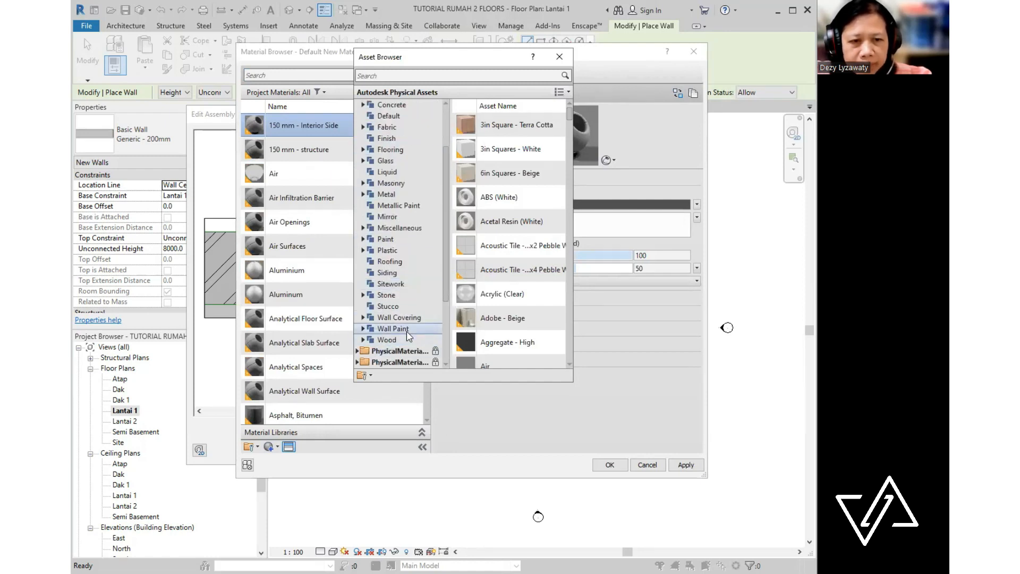
pyautogui.click(362, 329)
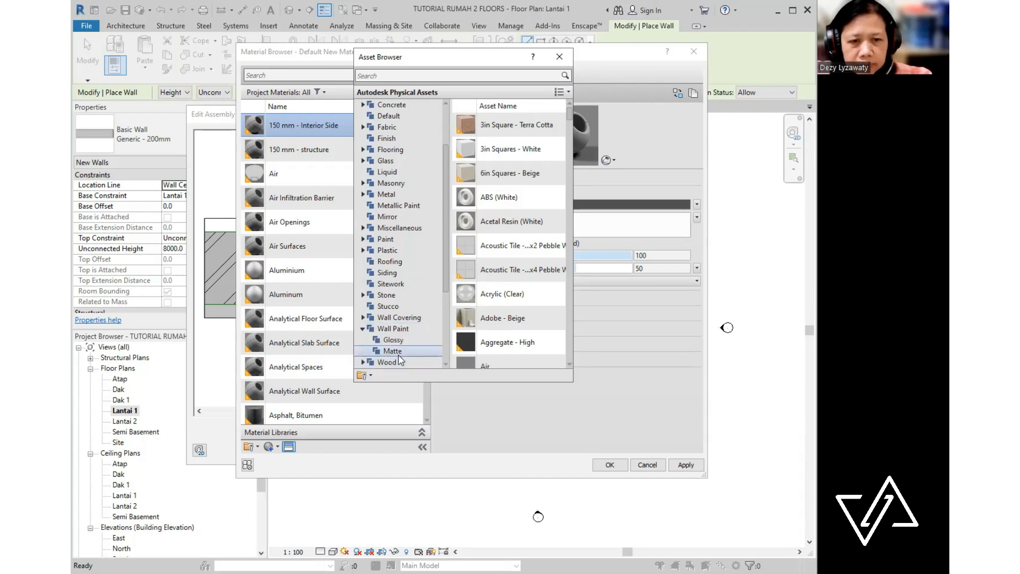
pyautogui.click(396, 351)
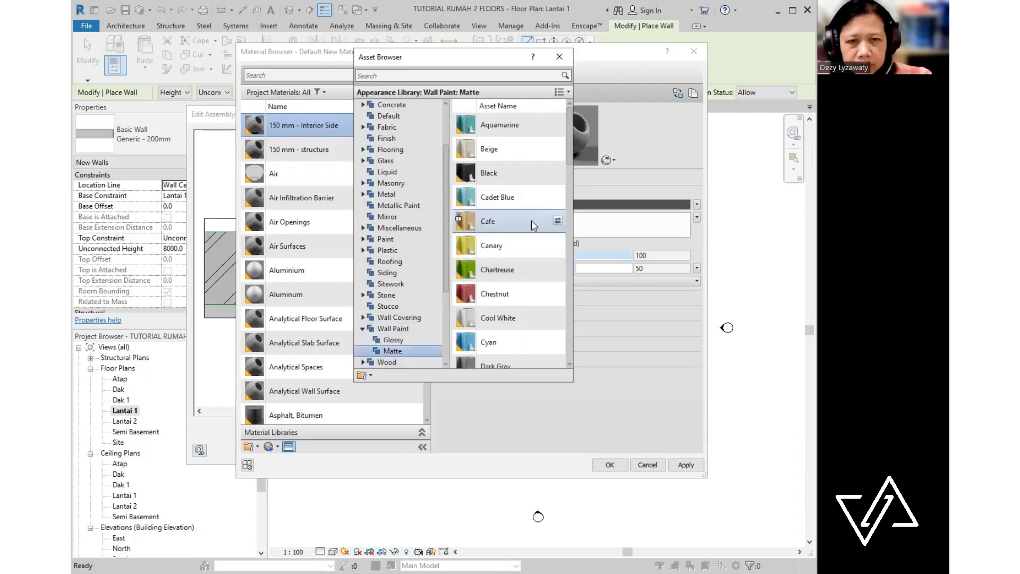
# - Try the Pearl matte wall paint as the interior side material's appearance
pyautogui.moveTo(568, 155); pyautogui.dragTo(563, 273)
pyautogui.scroll(-3, 552, 268)
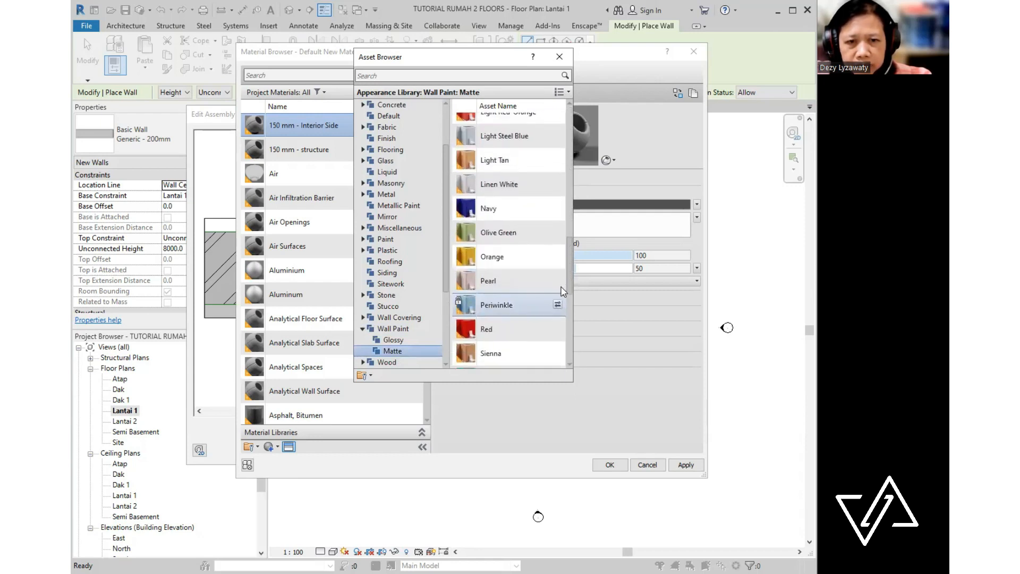
pyautogui.click(540, 228)
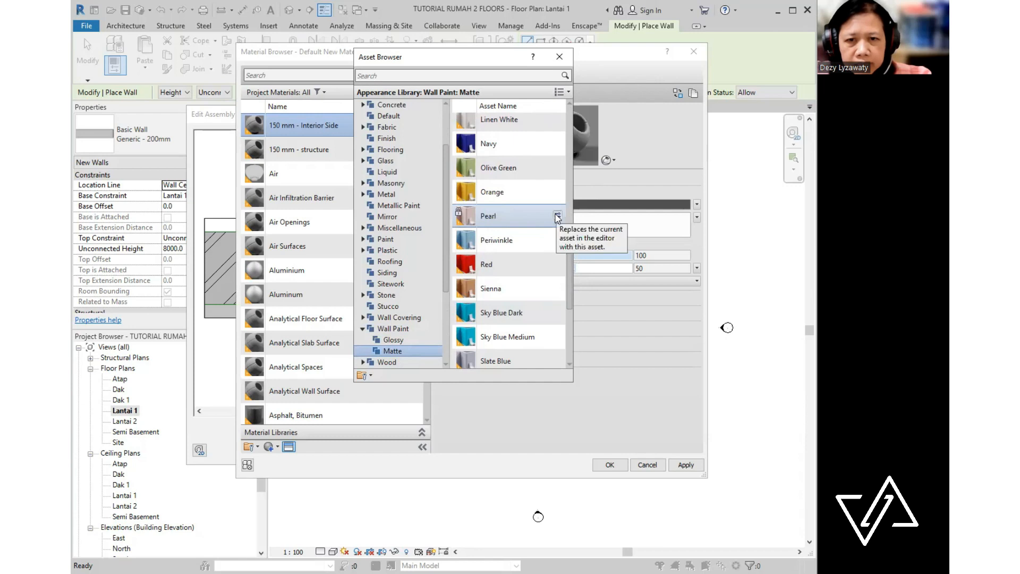
pyautogui.click(556, 215)
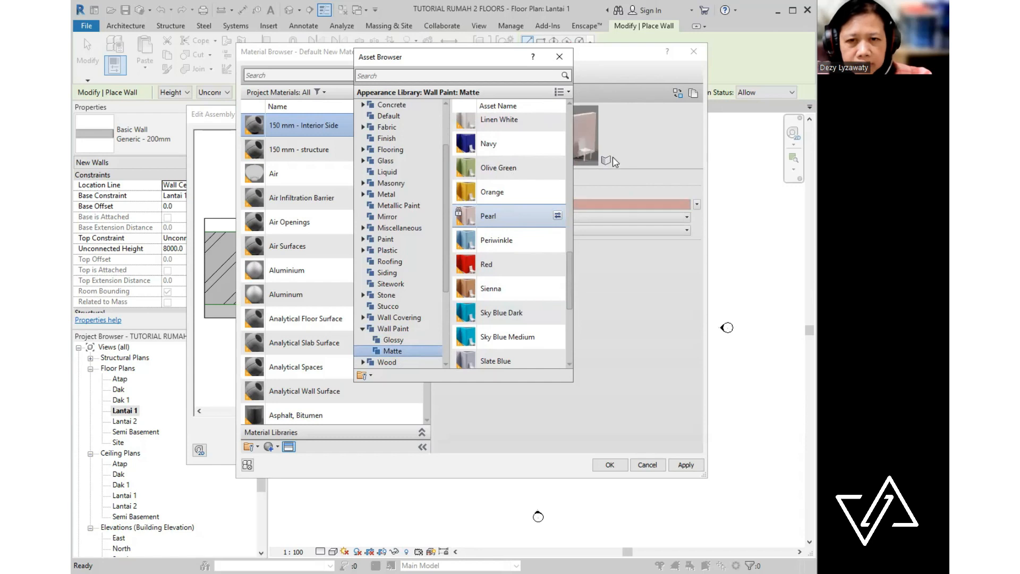
# - Replace the interior side material's appearance with the Sienna matte paint, assign it to the Finish 2 [5] layer and accept the wall assembly
pyautogui.click(556, 288)
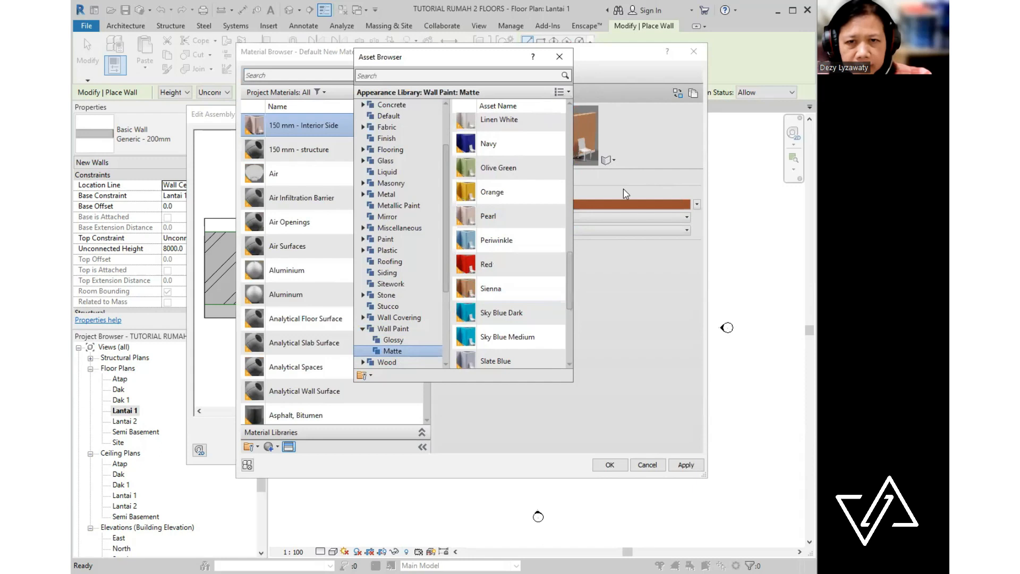
pyautogui.click(560, 57)
pyautogui.click(610, 465)
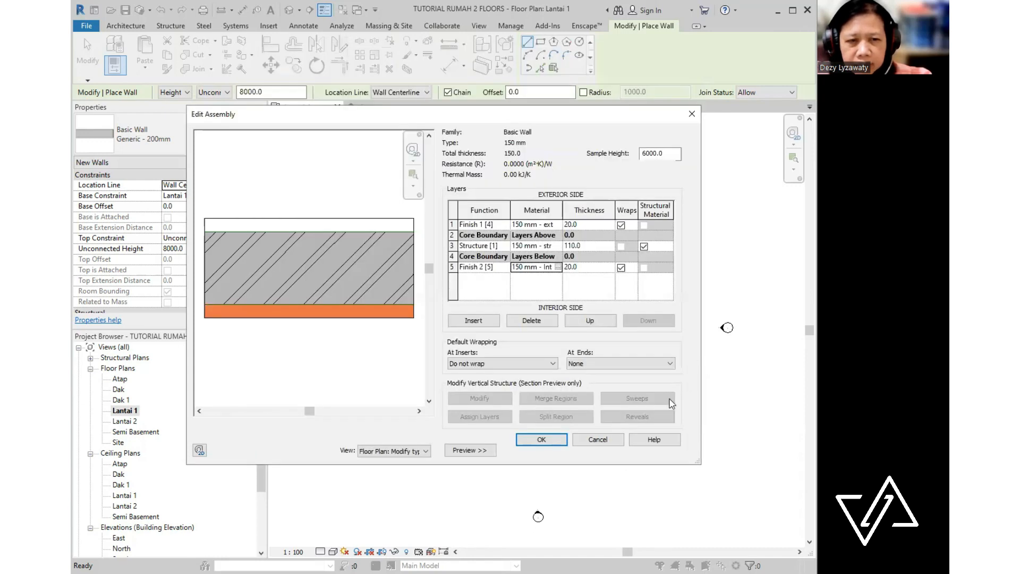
pyautogui.click(547, 444)
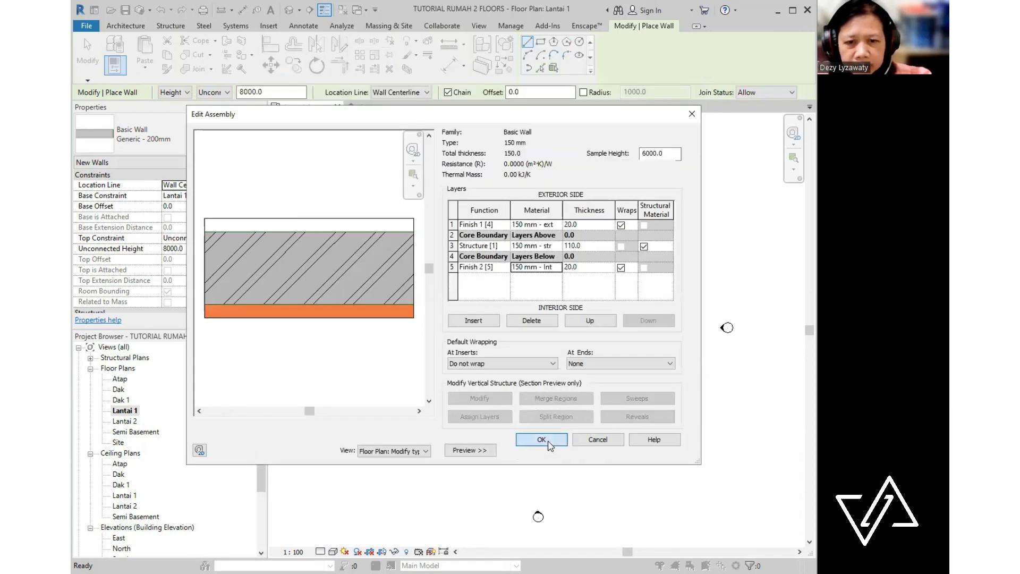
# - Accept the type properties of the 150 mm basic wall type
pyautogui.click(549, 450)
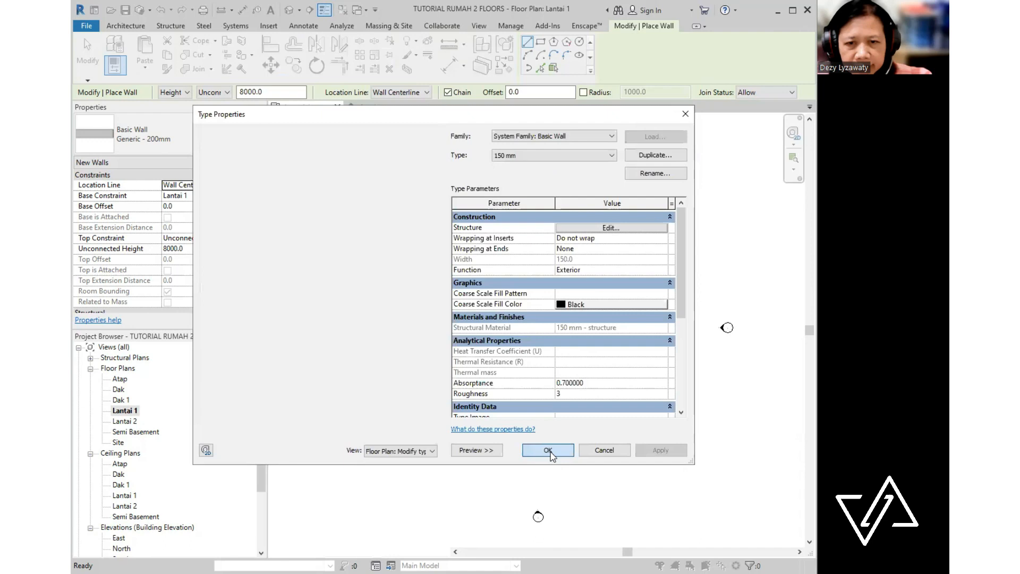
pyautogui.click(547, 450)
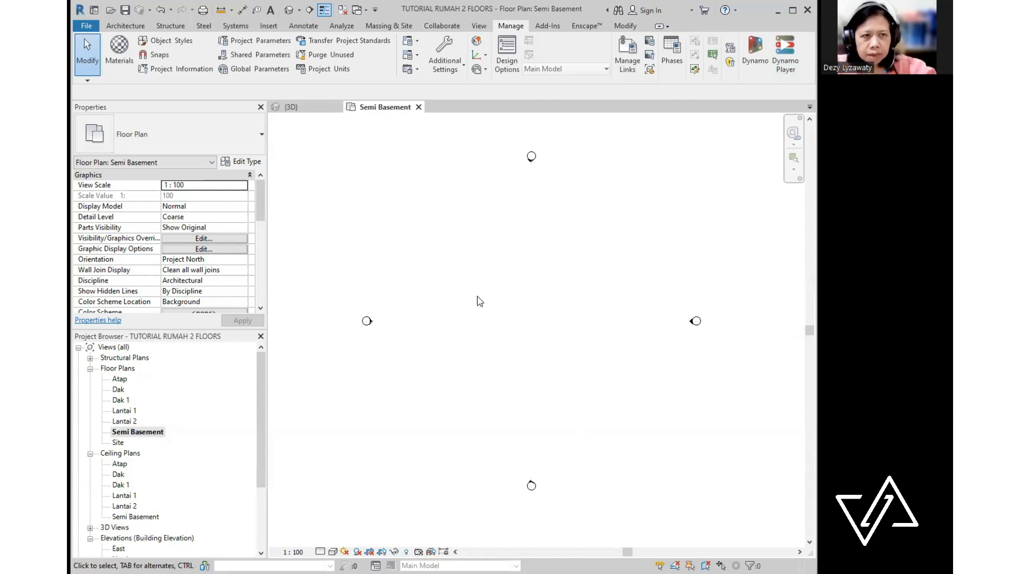
# - Start an architectural wall on the Semi Basement plan using the 150 mm Semi Basement type, with its height up to Lantai 1
pyautogui.click(125, 26)
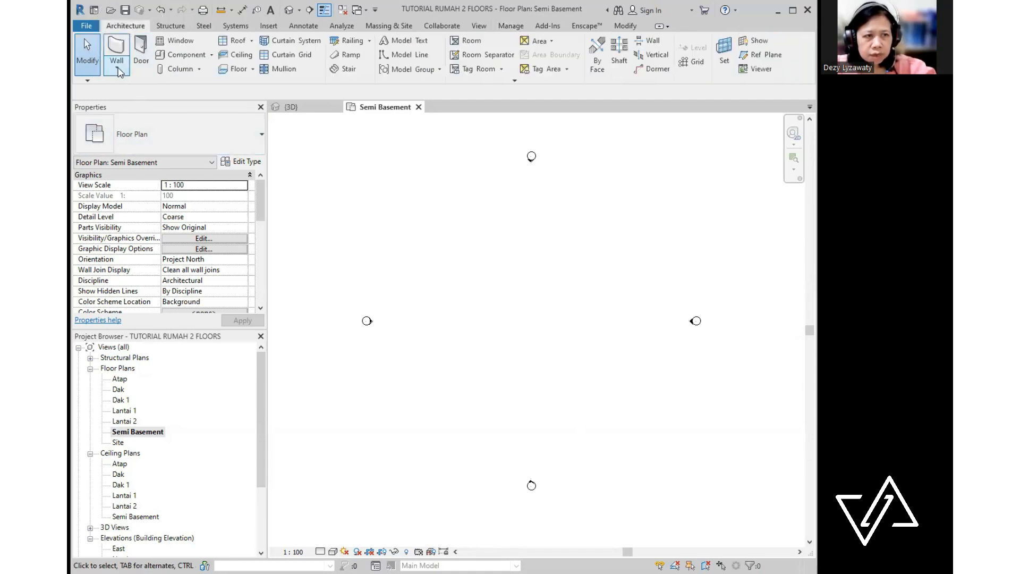
pyautogui.click(117, 68)
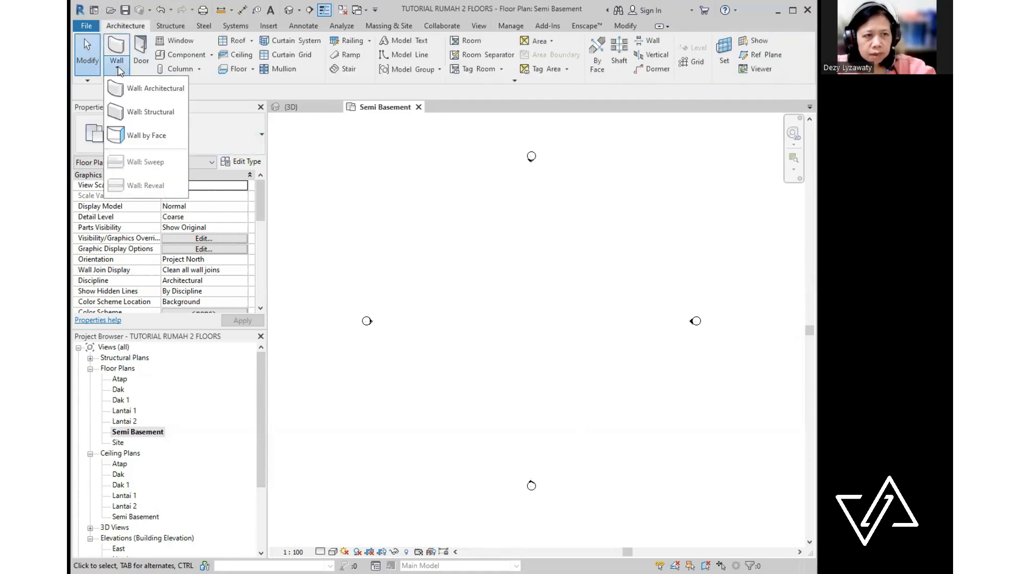
pyautogui.click(172, 94)
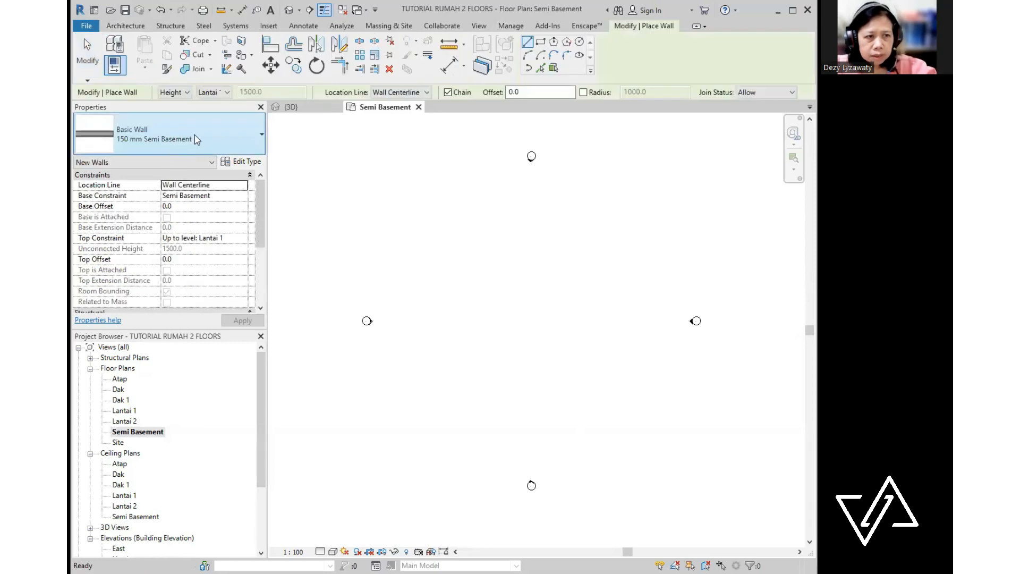
pyautogui.click(235, 133)
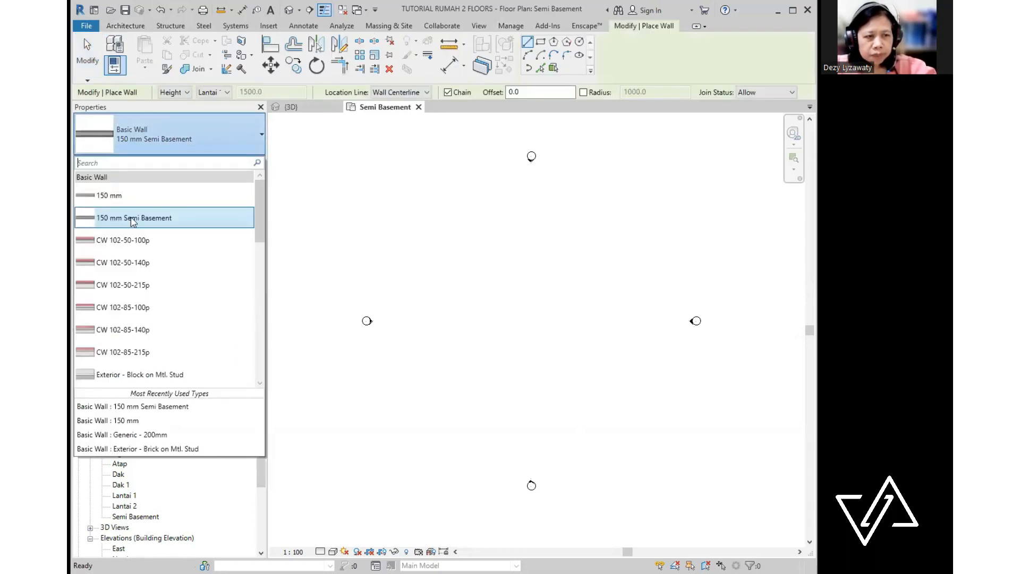
pyautogui.click(132, 221)
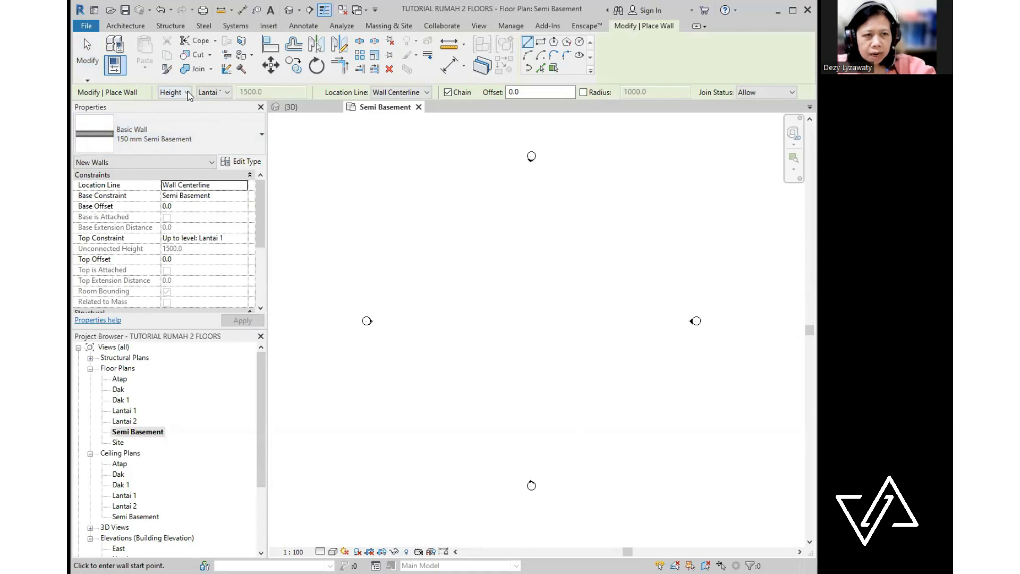
pyautogui.click(225, 93)
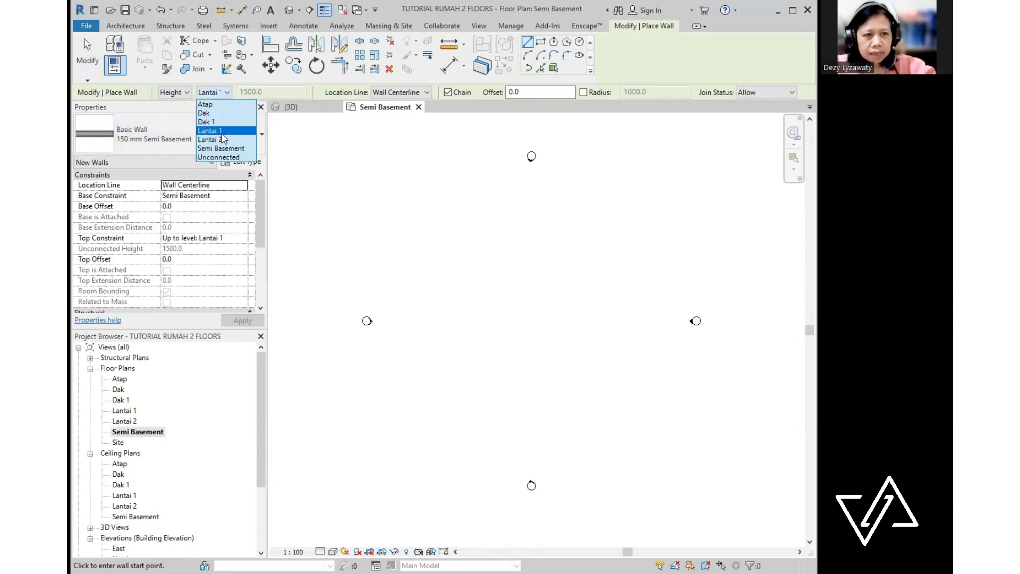
pyautogui.click(210, 130)
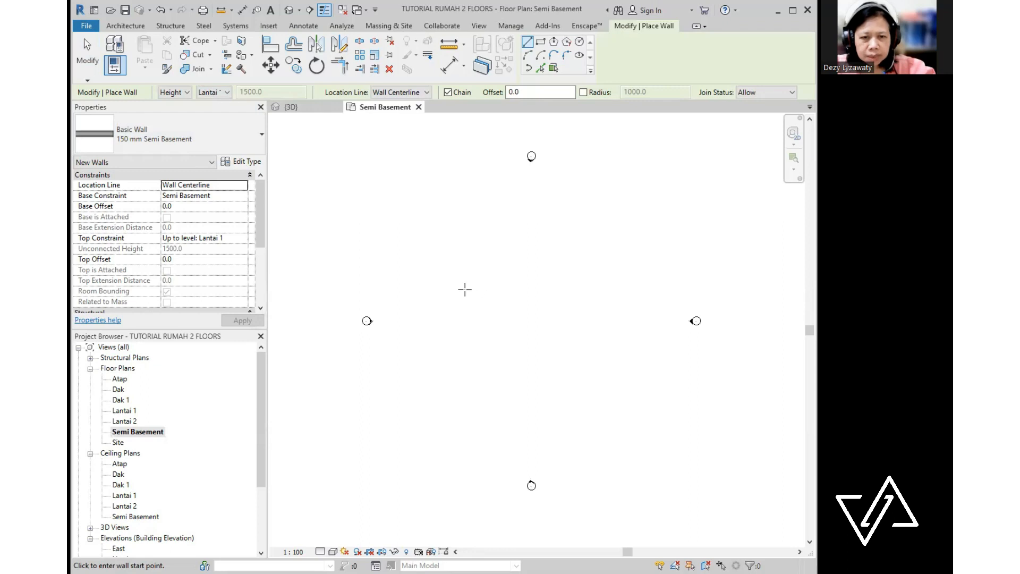
# - Draw chained walls about 9000 mm down, 2000 mm right, 5000 mm down, 8000 mm right and 5000 mm back up
pyautogui.click(442, 281)
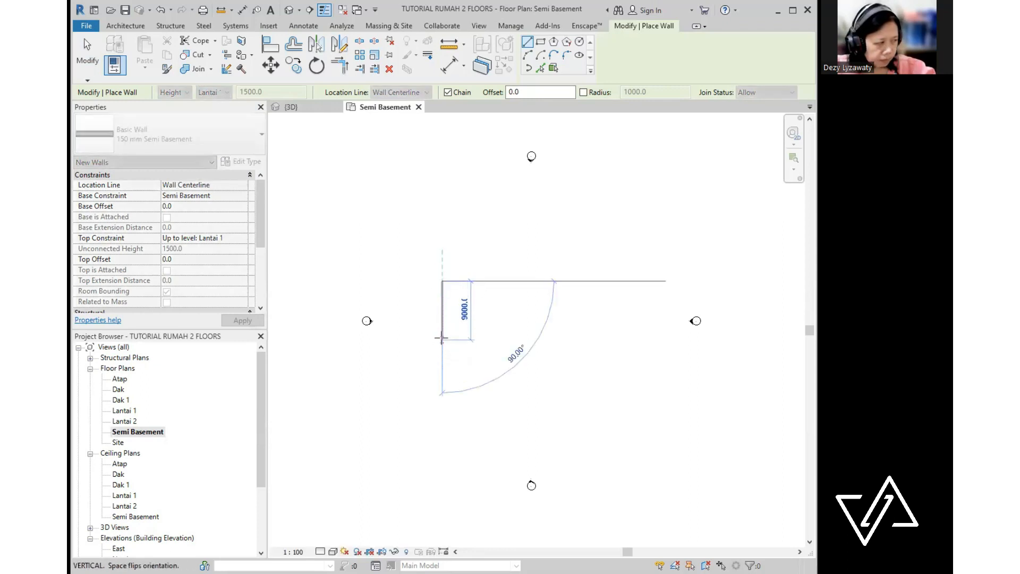
pyautogui.click(441, 339)
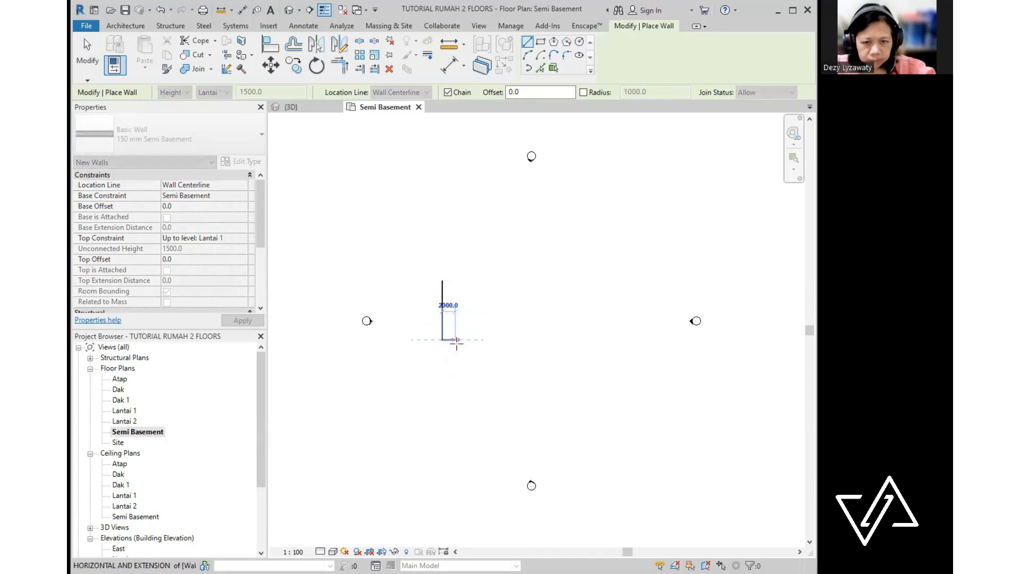
pyautogui.click(456, 340)
pyautogui.click(455, 372)
pyautogui.click(507, 371)
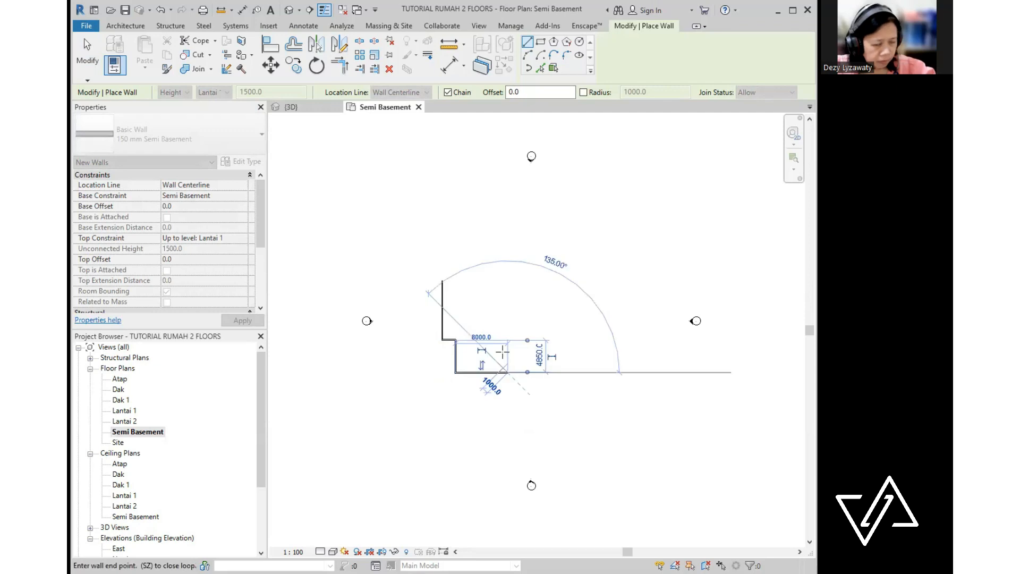
pyautogui.click(507, 339)
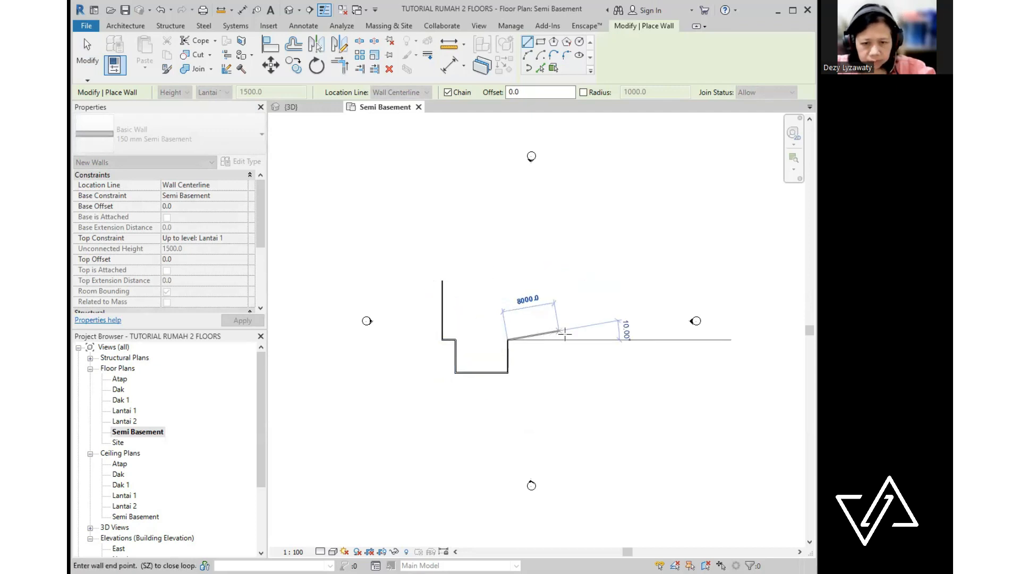
# - Continue the chain about 9000 mm right and 17000 mm up, step it left and down about 7000 mm, and finish above the first wall
pyautogui.click(567, 339)
pyautogui.click(566, 229)
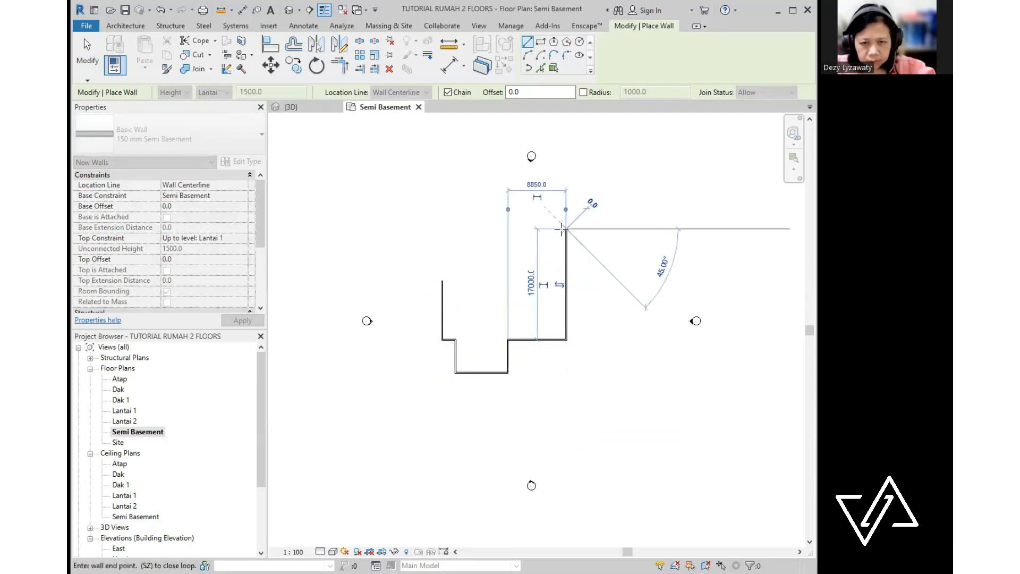
pyautogui.click(507, 228)
pyautogui.click(507, 274)
pyautogui.click(442, 275)
pyautogui.press('Escape')
pyautogui.press('Escape')
# - Extend the upper end of the leftmost vertical wall to meet the horizontal wall above and close the outline
pyautogui.scroll(1, 416, 276)
pyautogui.click(451, 304)
pyautogui.moveTo(452, 282); pyautogui.dragTo(451, 274)
pyautogui.click(573, 347)
pyautogui.scroll(-3, 521, 352)
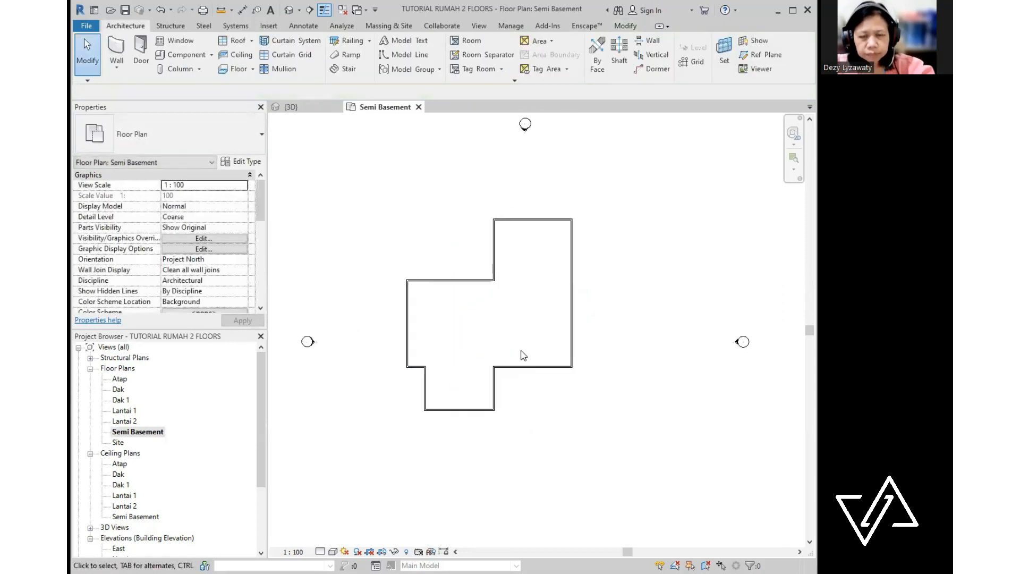
pyautogui.scroll(4, 478, 326)
pyautogui.moveTo(513, 346); pyautogui.dragTo(545, 335, button='middle')
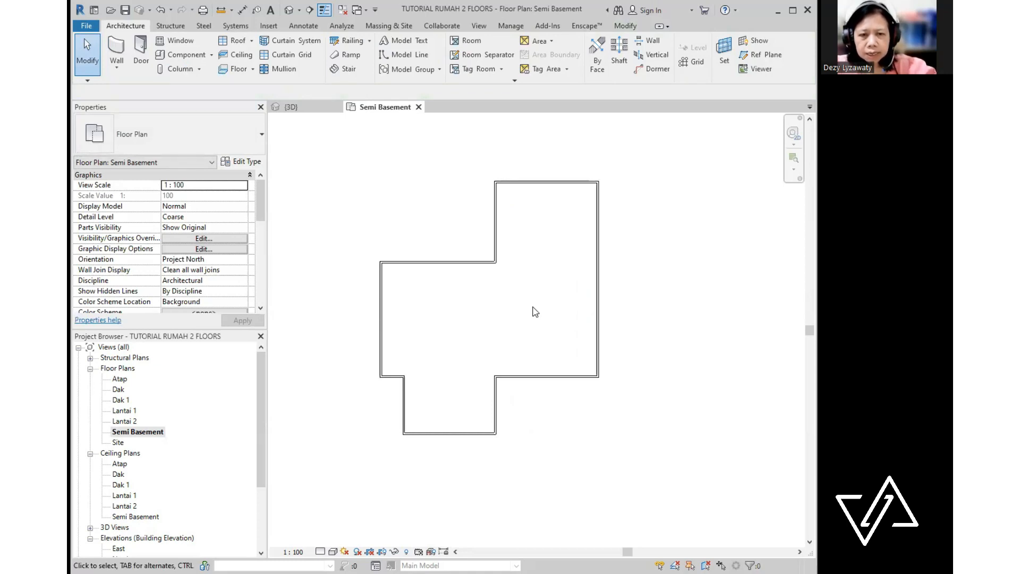
# - Examine the temporary dimensions of the upper-left horizontal wall to see where on the walls they measure from
pyautogui.click(447, 263)
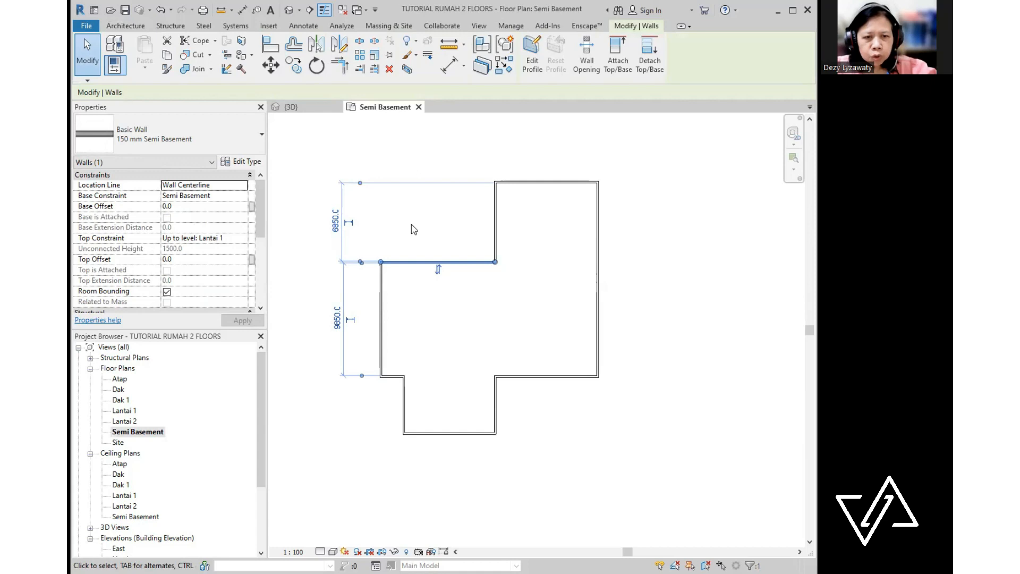
pyautogui.scroll(3, 374, 225)
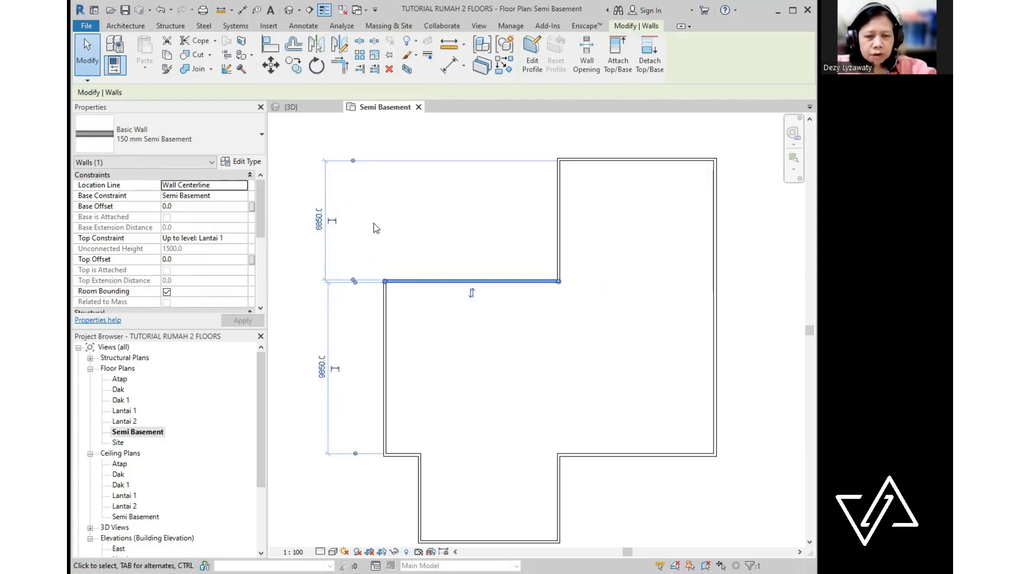
pyautogui.moveTo(422, 235); pyautogui.dragTo(451, 226, button='middle')
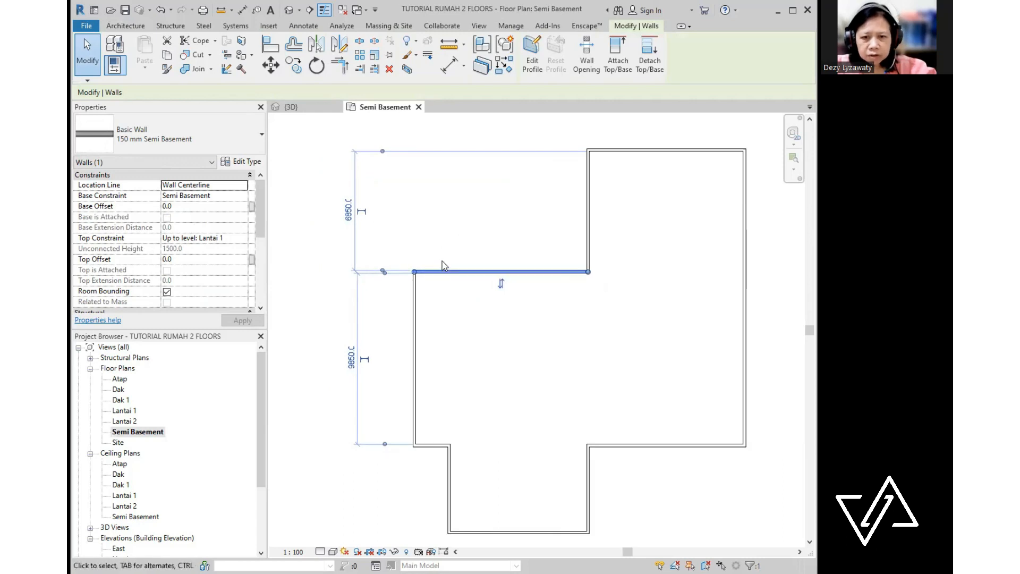
pyautogui.scroll(-1, 452, 255)
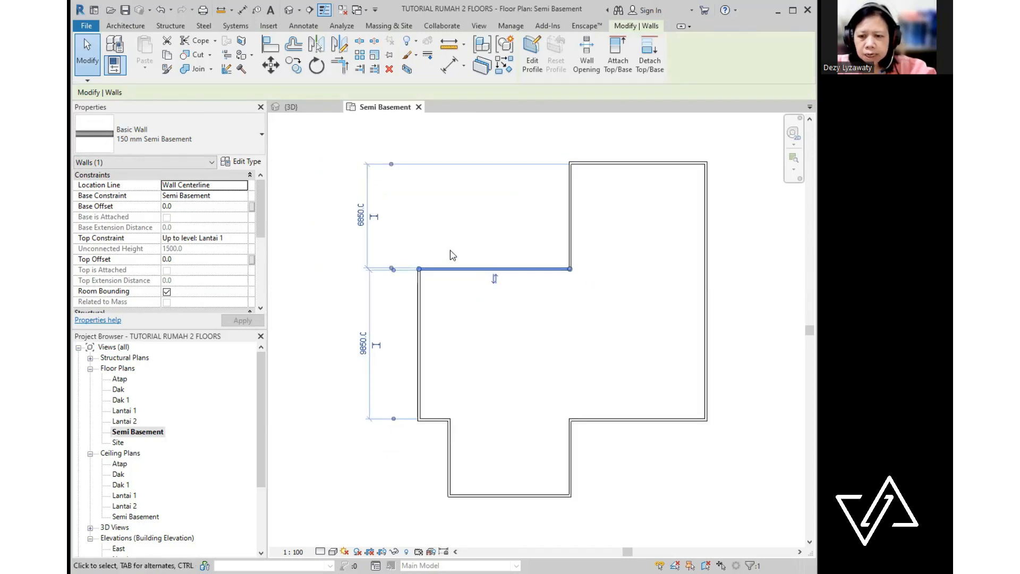
pyautogui.click(461, 227)
pyautogui.moveTo(504, 247); pyautogui.dragTo(457, 257, button='middle')
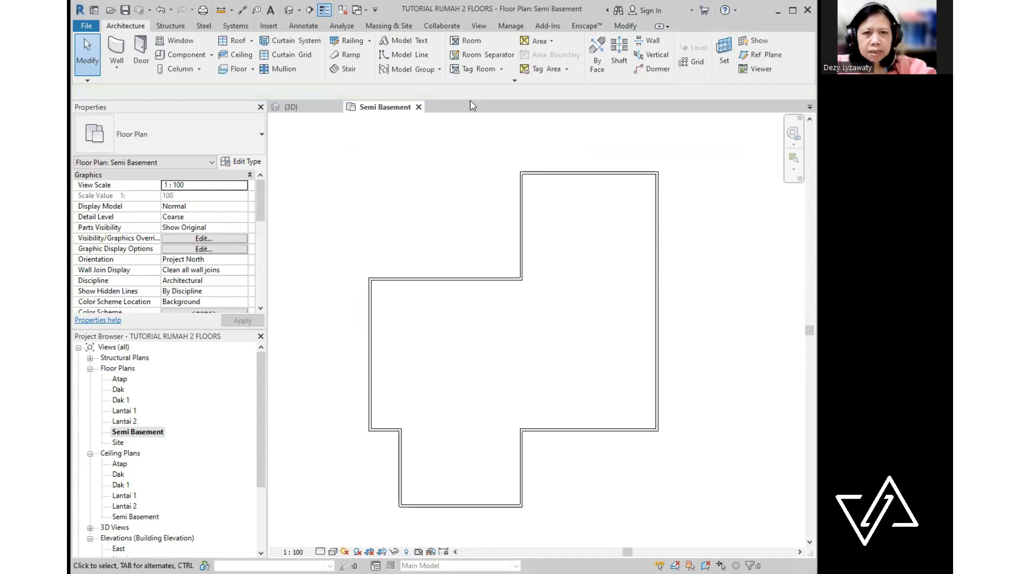
# - Set temporary dimensions to measure walls from Centerlines
pyautogui.click(514, 29)
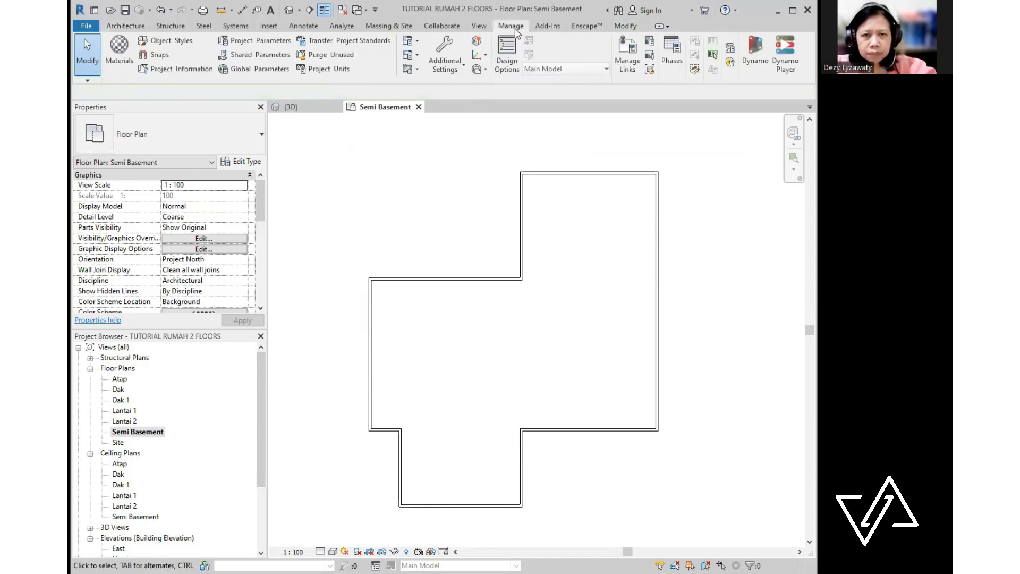
pyautogui.click(455, 69)
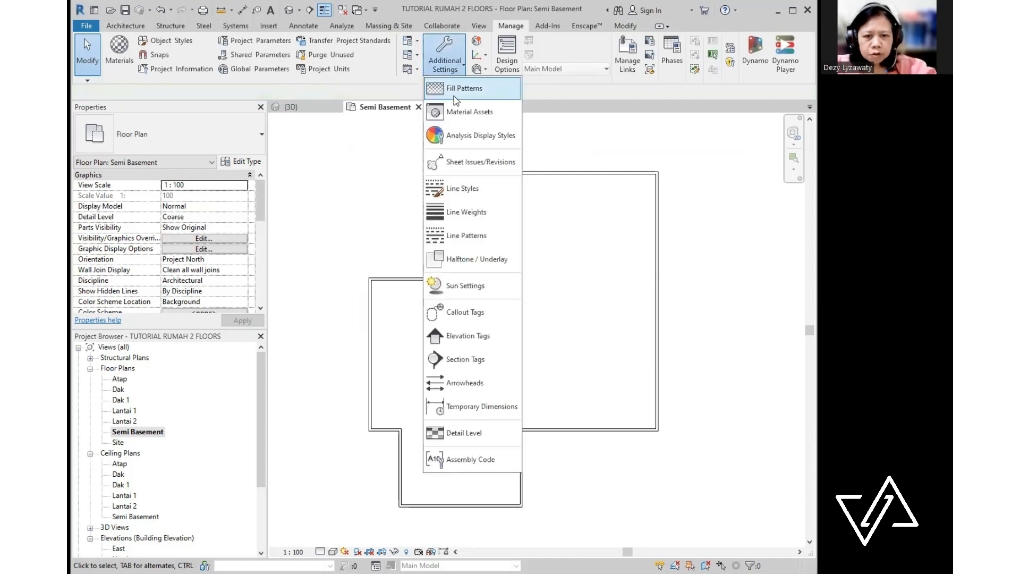
pyautogui.click(480, 407)
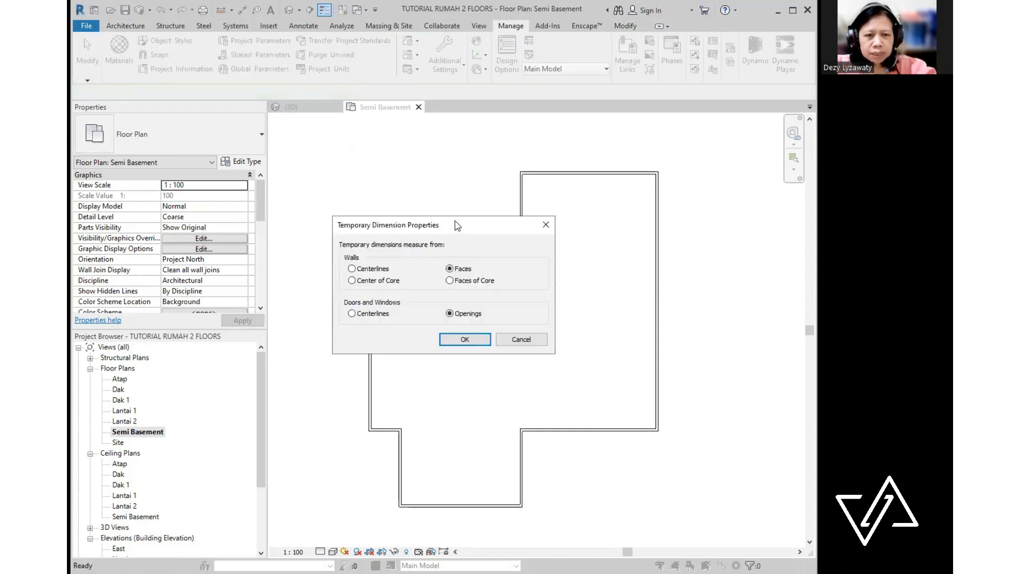
pyautogui.click(351, 269)
pyautogui.click(464, 339)
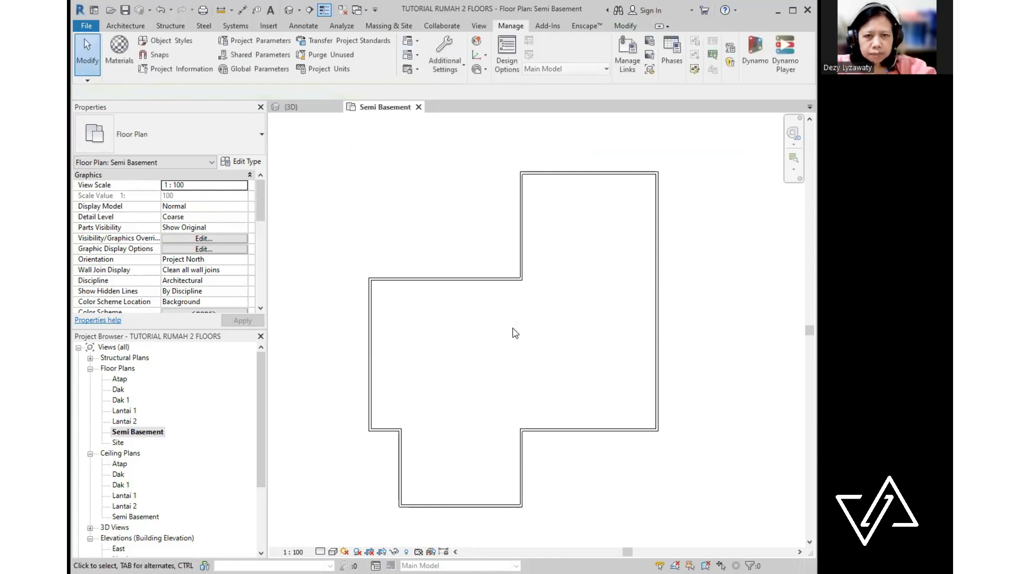
# - Check the upper-left horizontal wall's temporary dimensions with the centerline setting
pyautogui.moveTo(552, 379); pyautogui.dragTo(537, 354, button='middle')
pyautogui.scroll(-1, 537, 355)
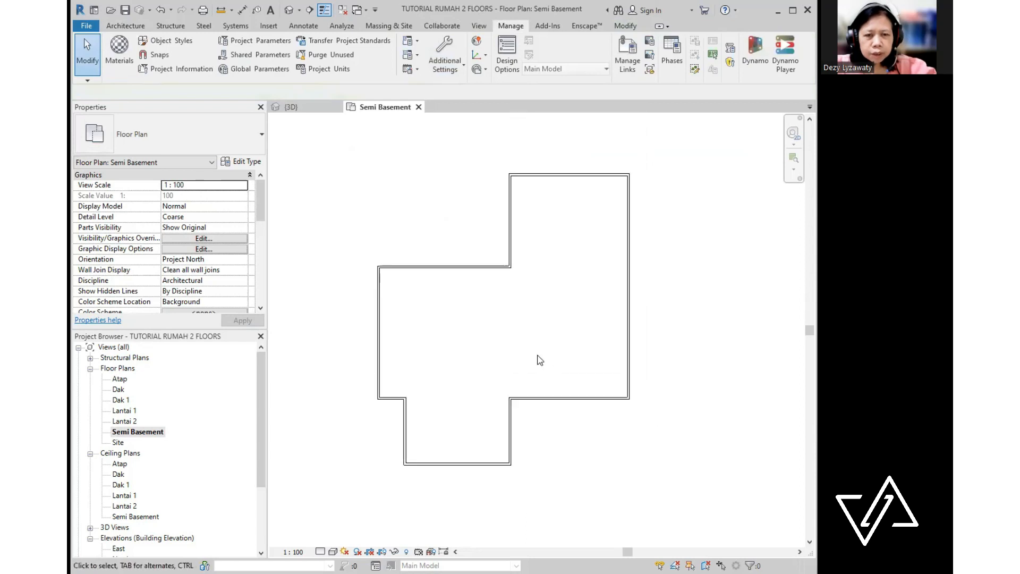
pyautogui.click(451, 269)
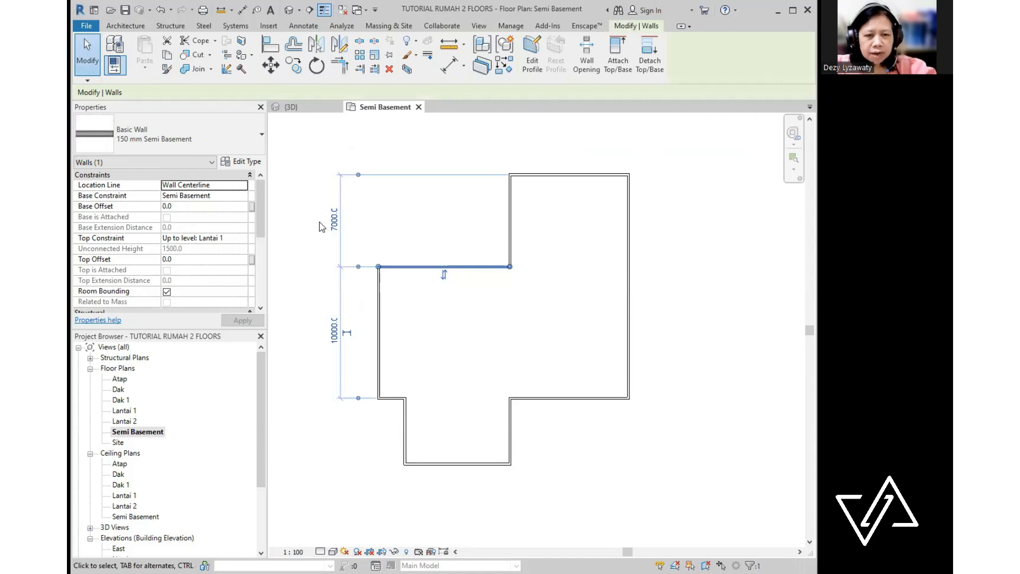
pyautogui.click(388, 223)
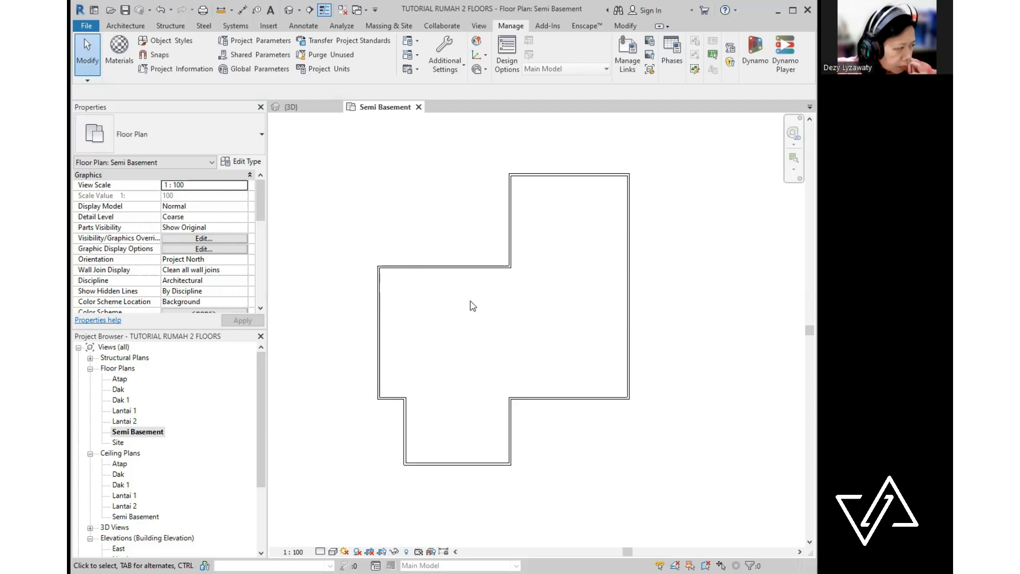
# - Set the distance from the upper-left horizontal wall to the short parallel wall below it to 6150 mm and clear the selection
pyautogui.click(440, 267)
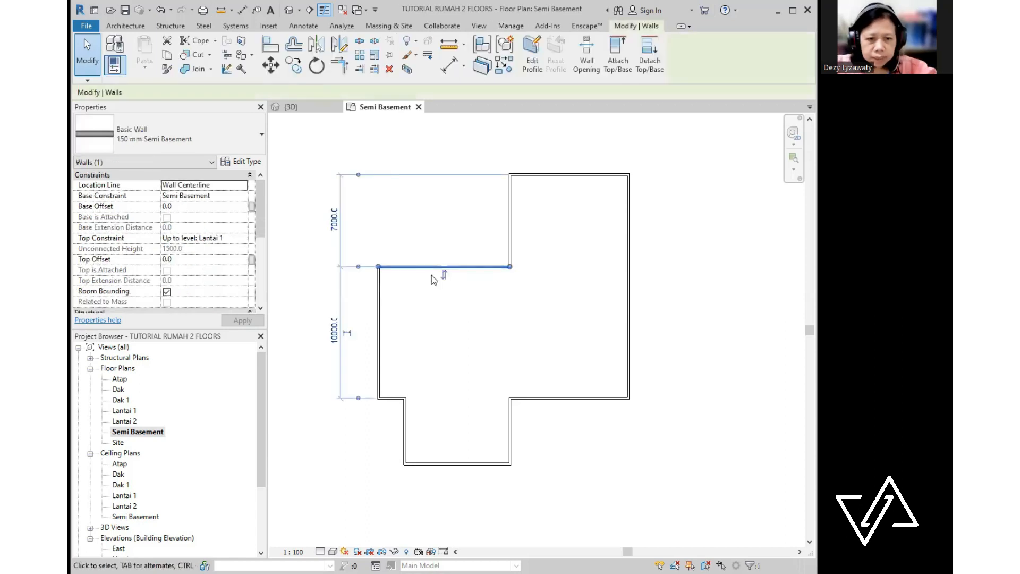
pyautogui.click(334, 332)
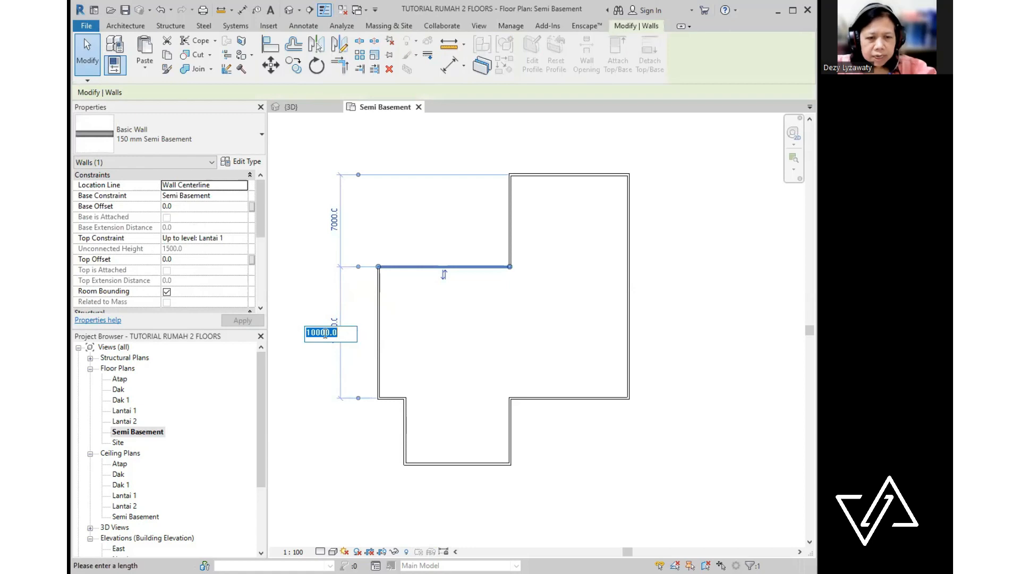
pyautogui.click(325, 333)
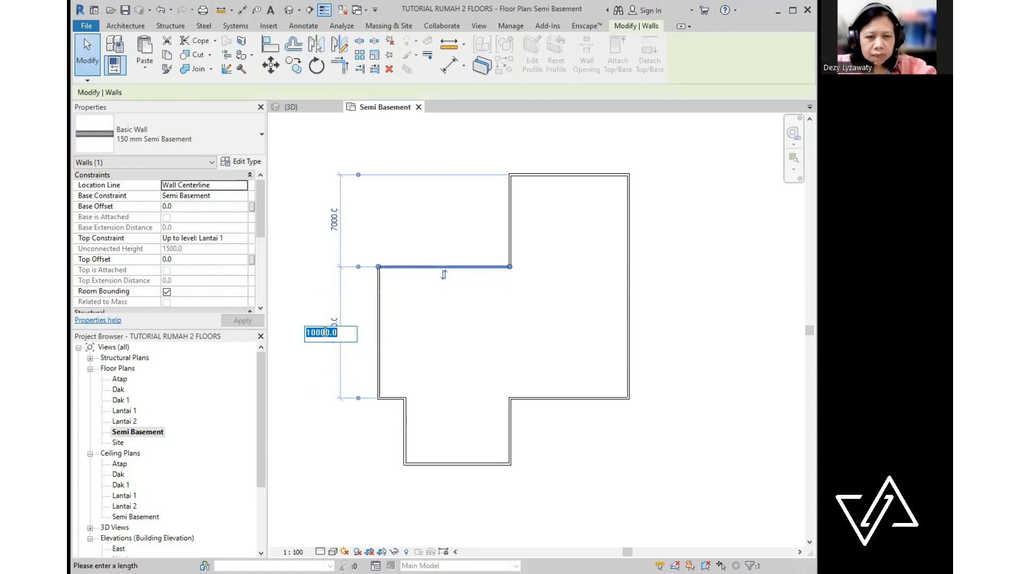
pyautogui.write('6')
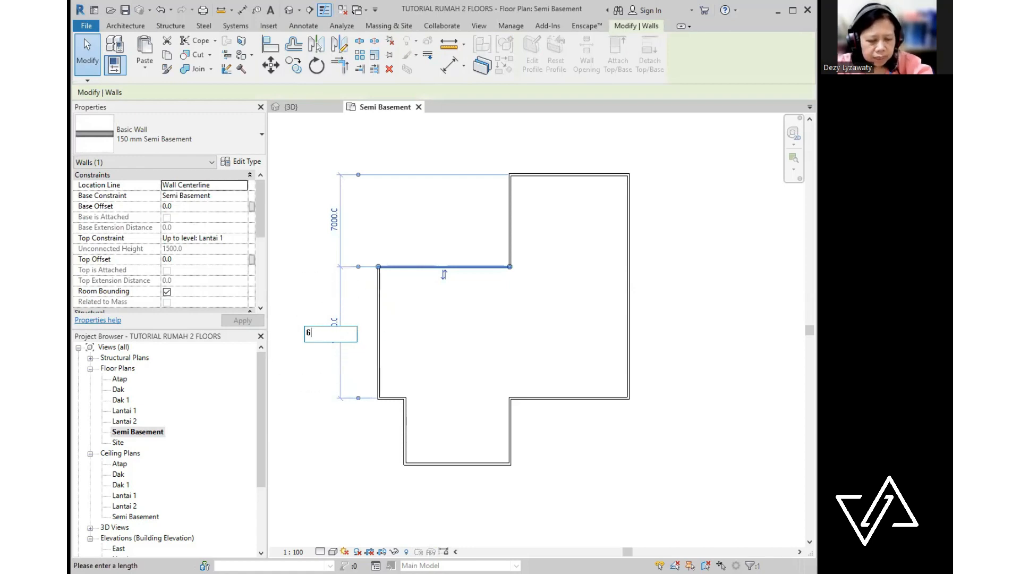
pyautogui.write('150')
pyautogui.press('Return')
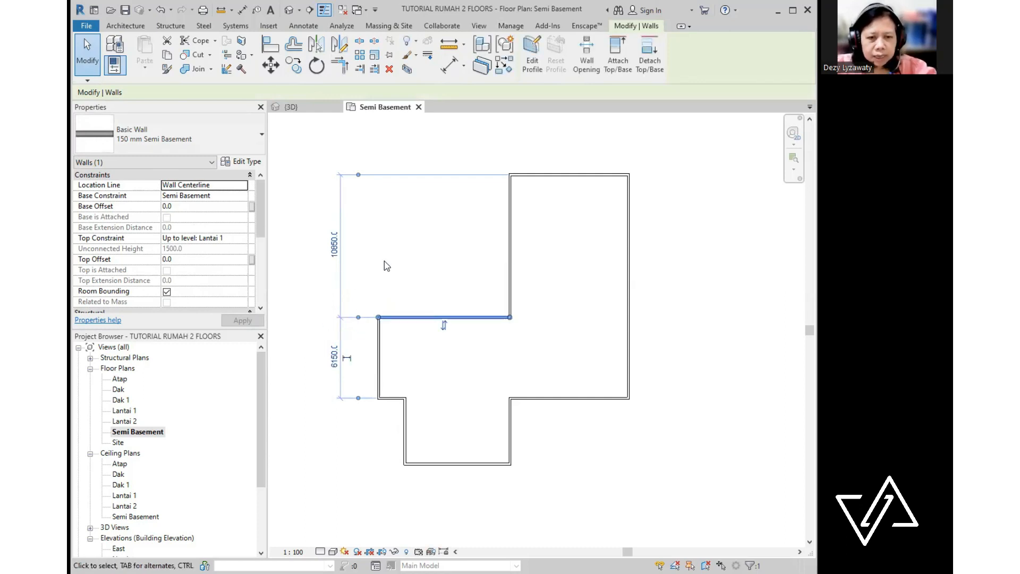
pyautogui.click(421, 255)
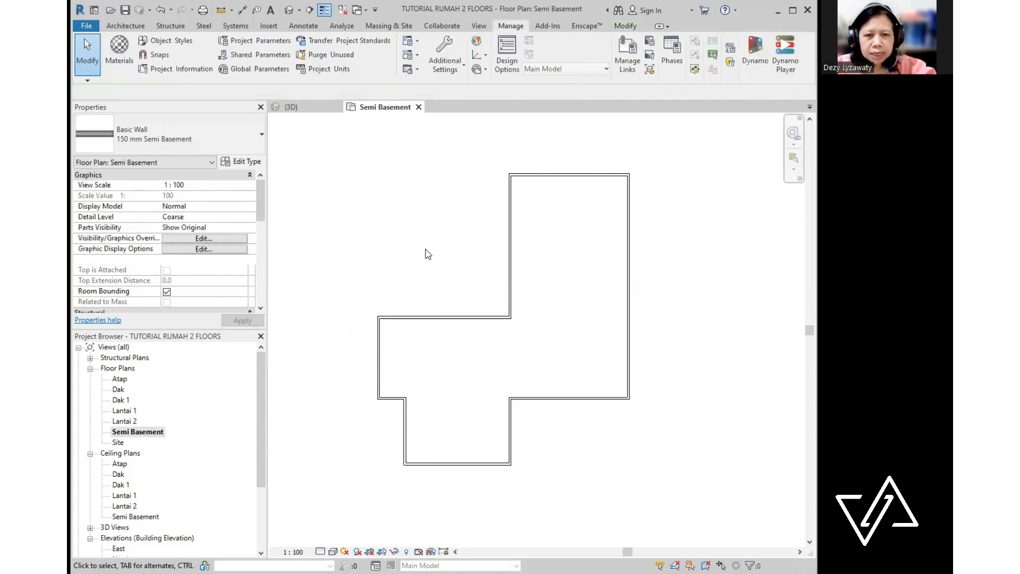
pyautogui.click(541, 175)
pyautogui.press('Escape')
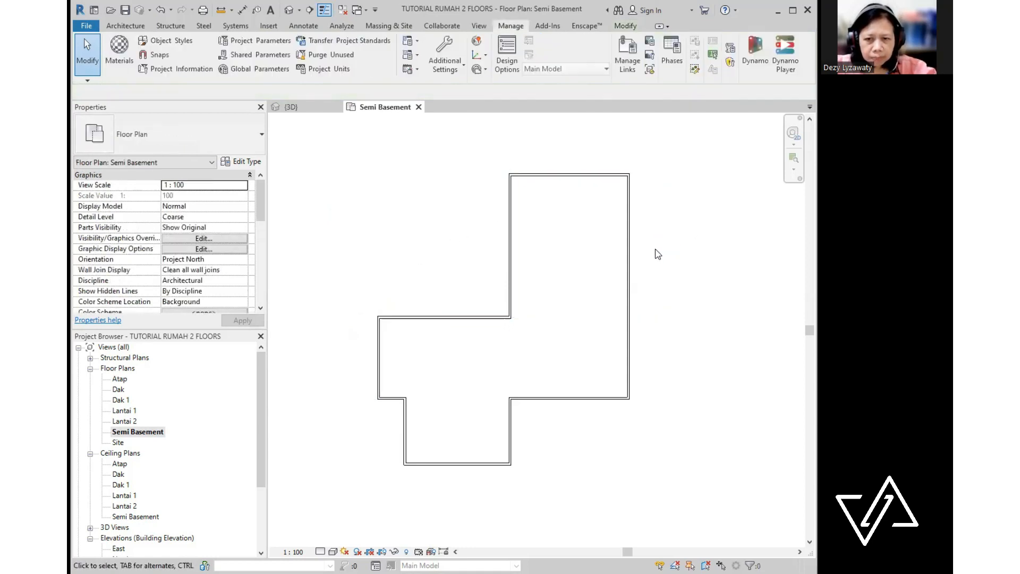
# - Set the distance from the topmost horizontal wall to the upper-left horizontal wall below it to 2650 mm and clear the selection
pyautogui.click(585, 174)
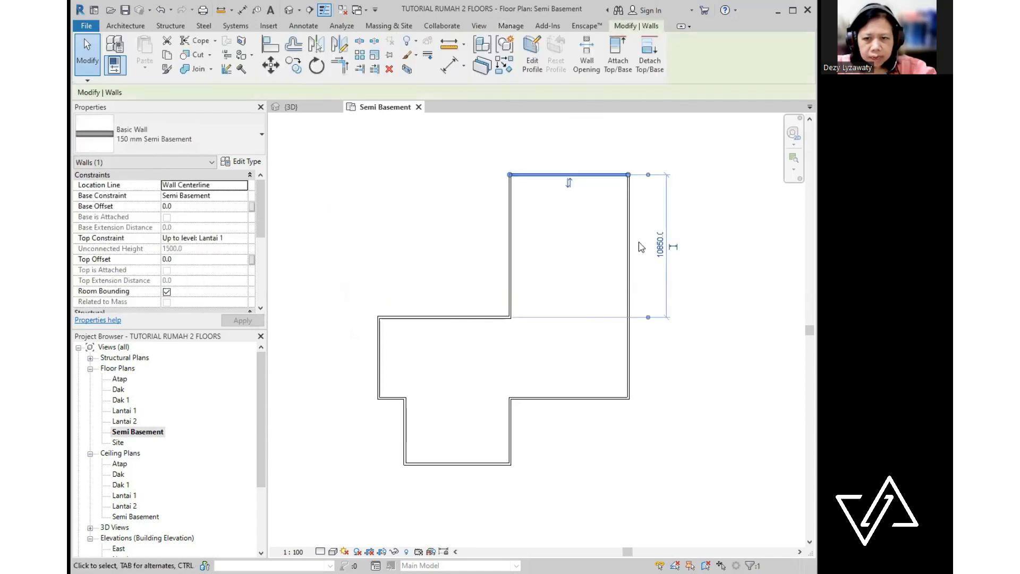
pyautogui.click(659, 245)
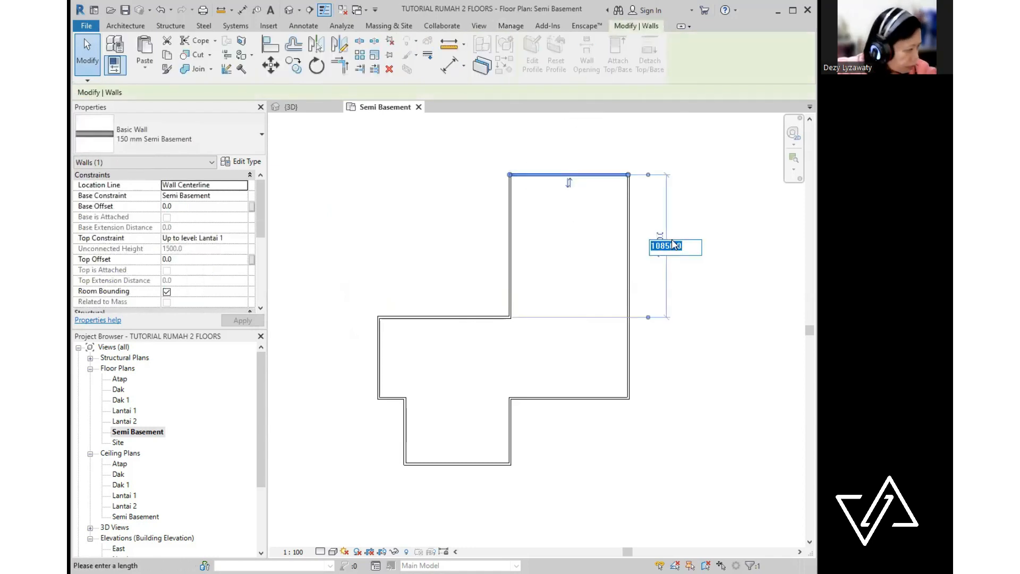
pyautogui.write('26')
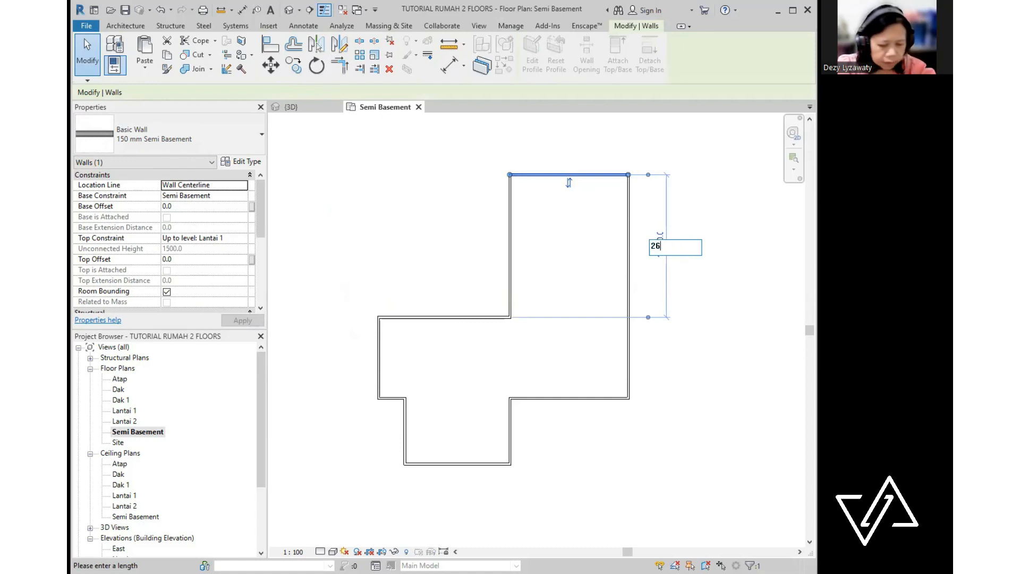
pyautogui.press('Return')
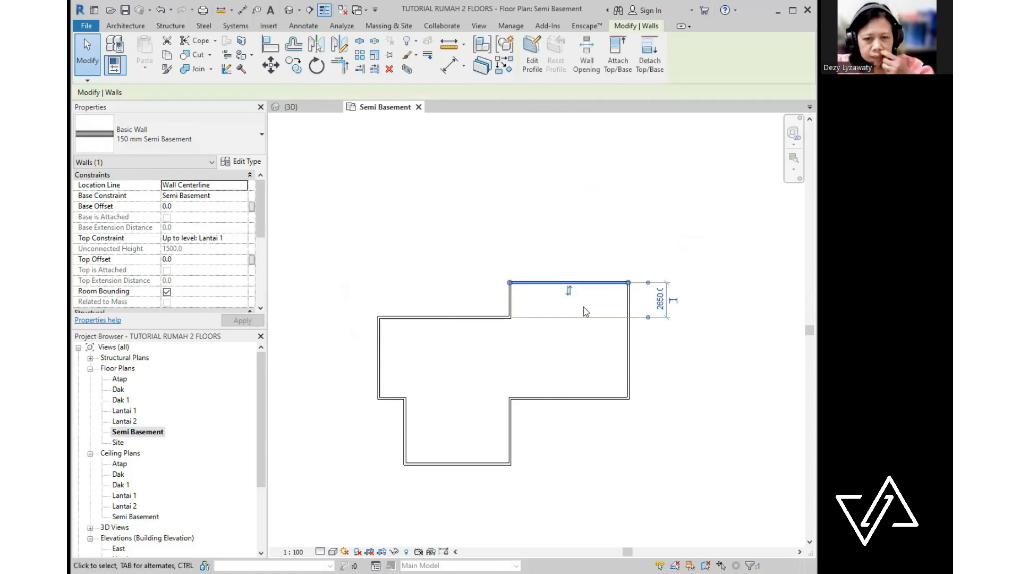
pyautogui.click(534, 365)
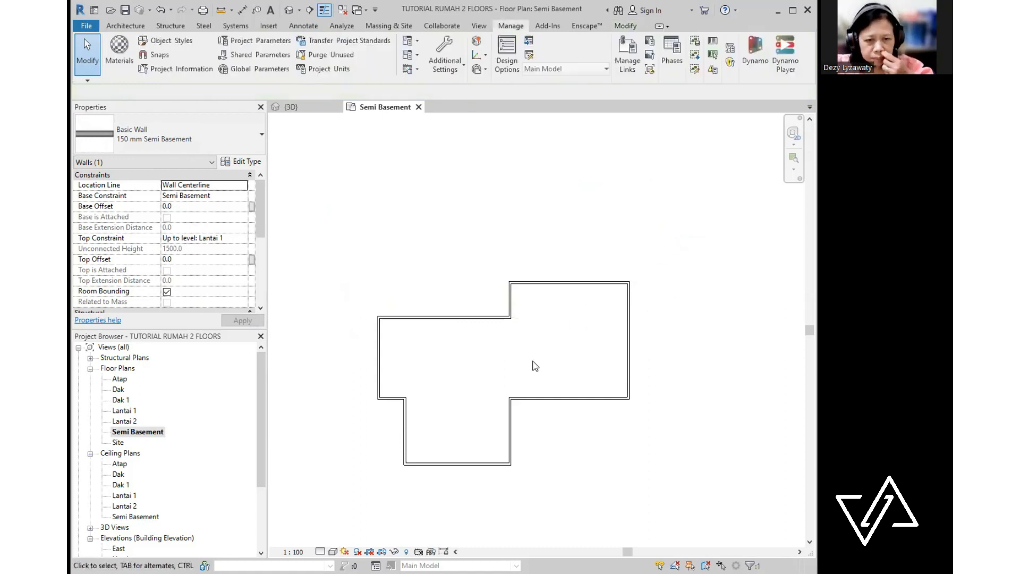
# - Set the distance from the outermost left wall to the lower wing's left vertical wall to 1200 mm and clear the selection
pyautogui.click(405, 421)
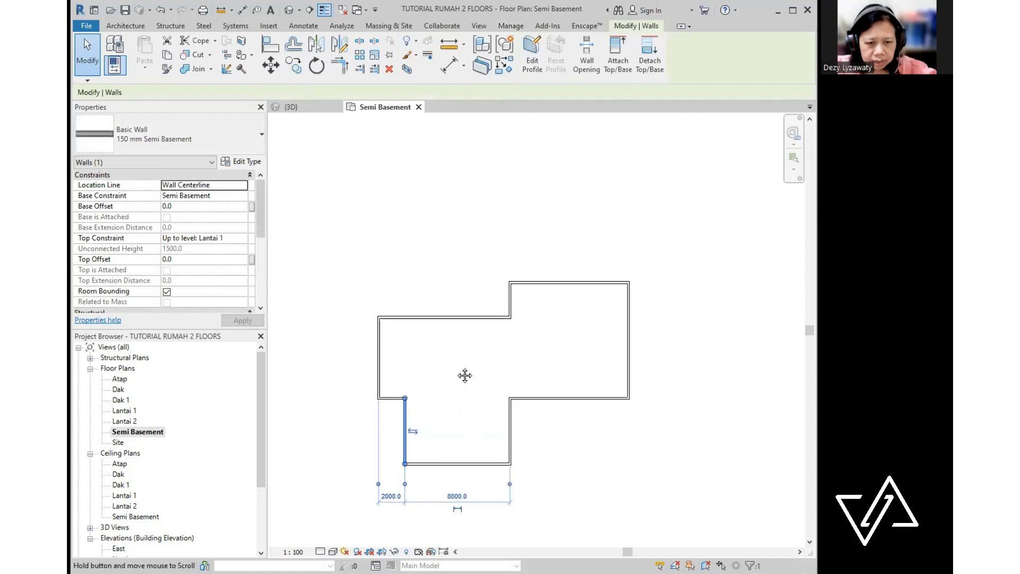
pyautogui.moveTo(465, 376); pyautogui.dragTo(455, 297, button='middle')
pyautogui.click(381, 418)
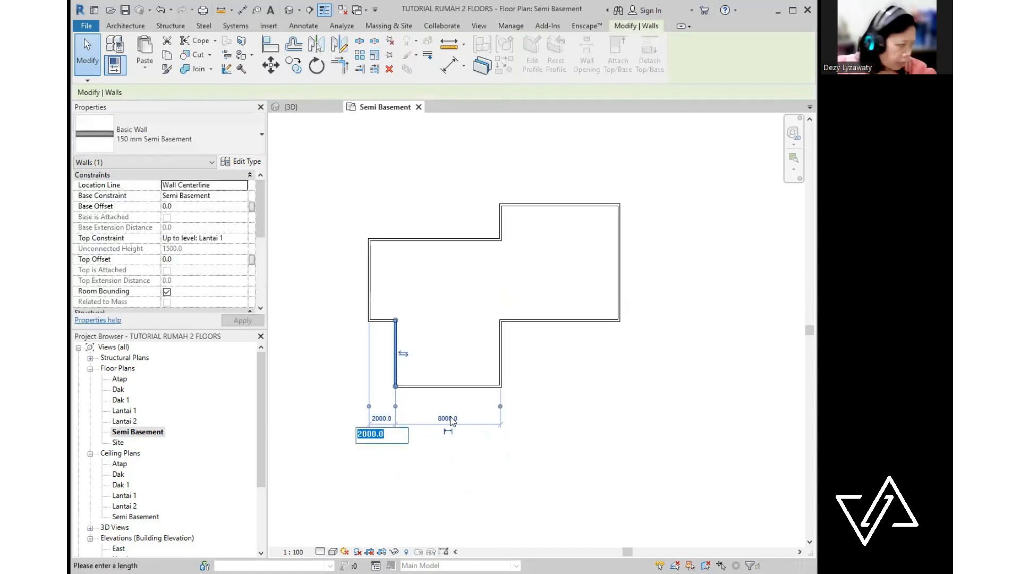
pyautogui.write('12')
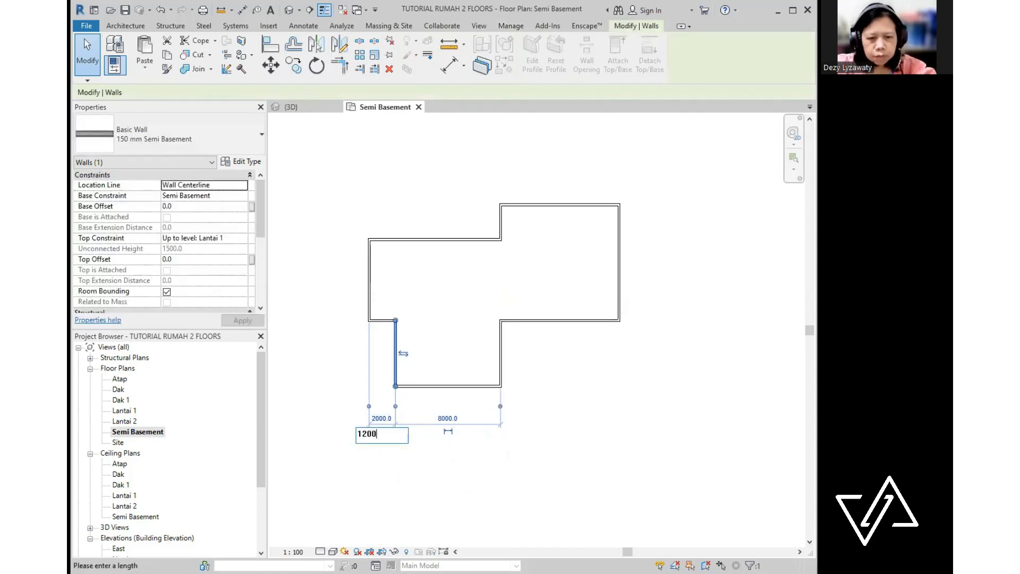
pyautogui.write('00')
pyautogui.press('Return')
pyautogui.click(473, 342)
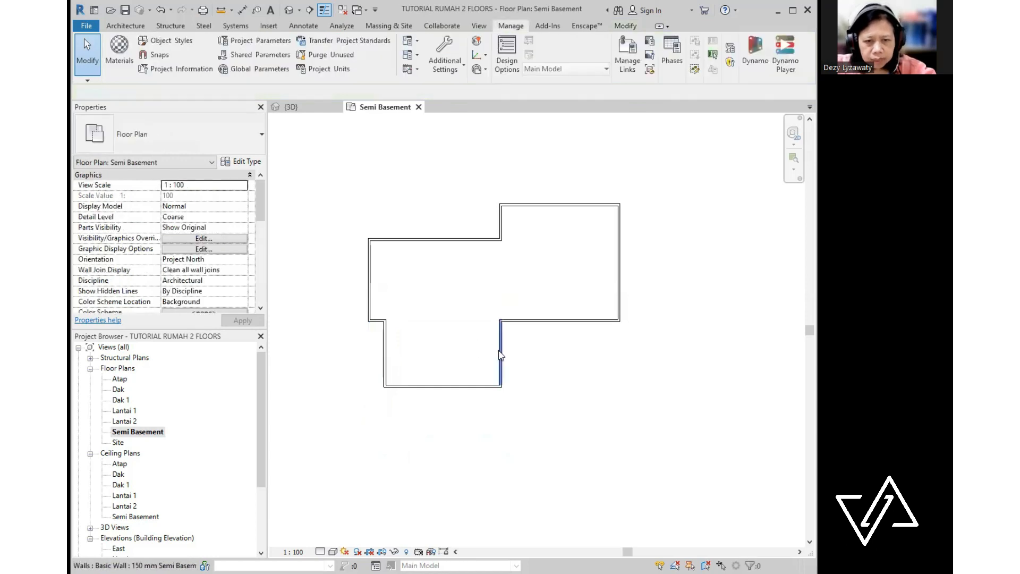
# - Set the lower wing's right vertical wall 3350 mm from its left vertical wall and clear the selection
pyautogui.click(500, 354)
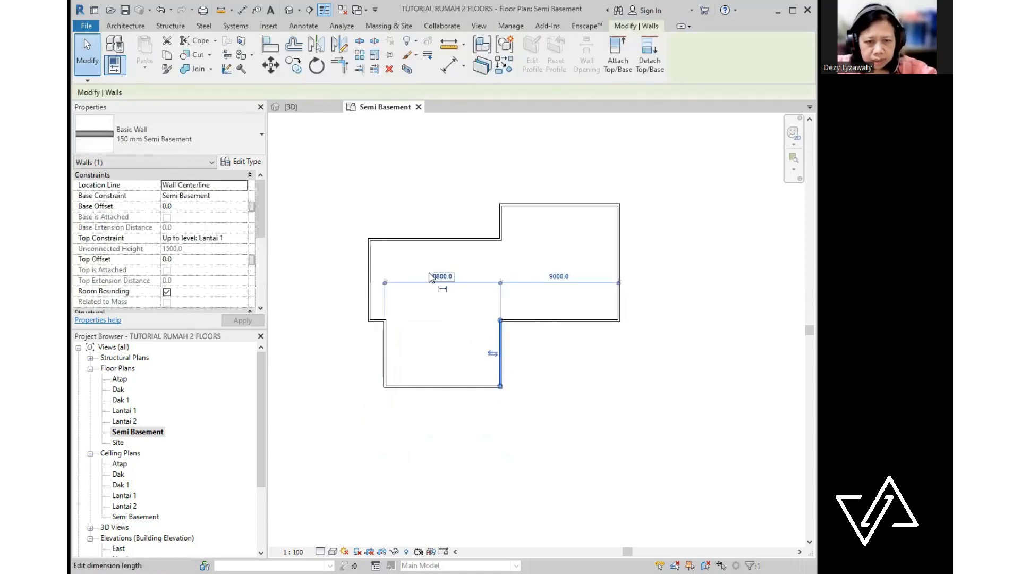
pyautogui.click(438, 274)
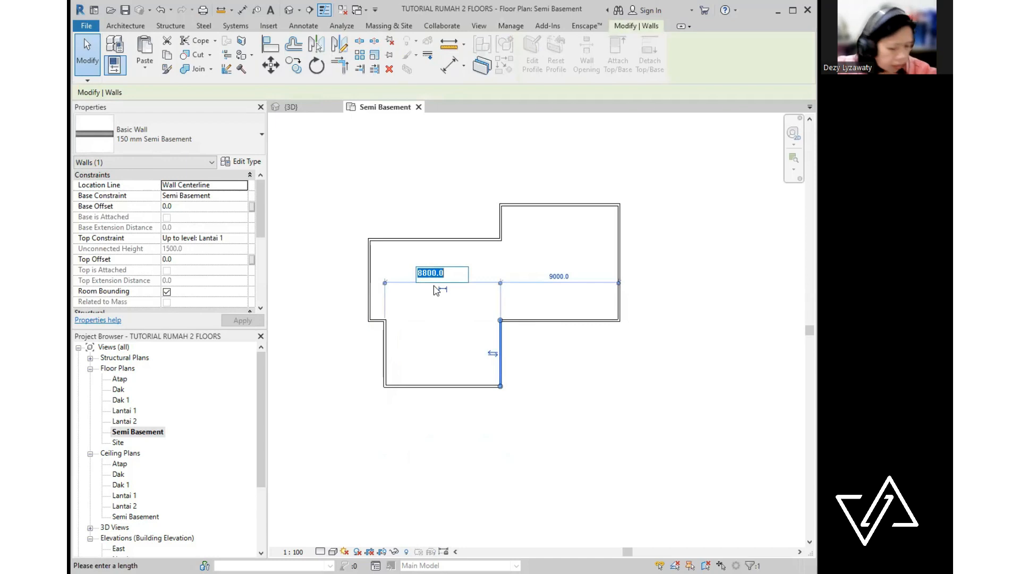
pyautogui.write('3350')
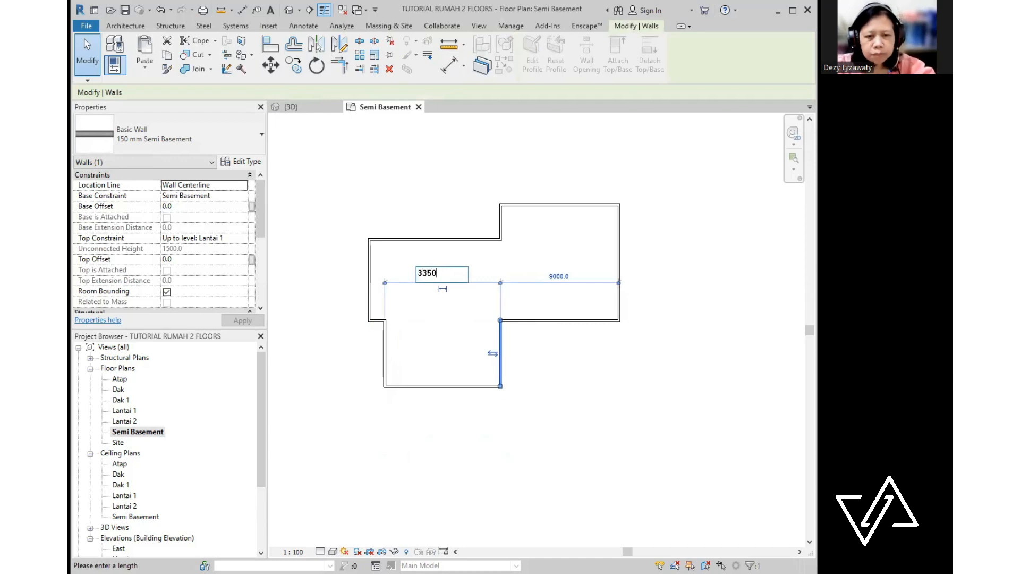
pyautogui.press('Return')
pyautogui.press('Escape')
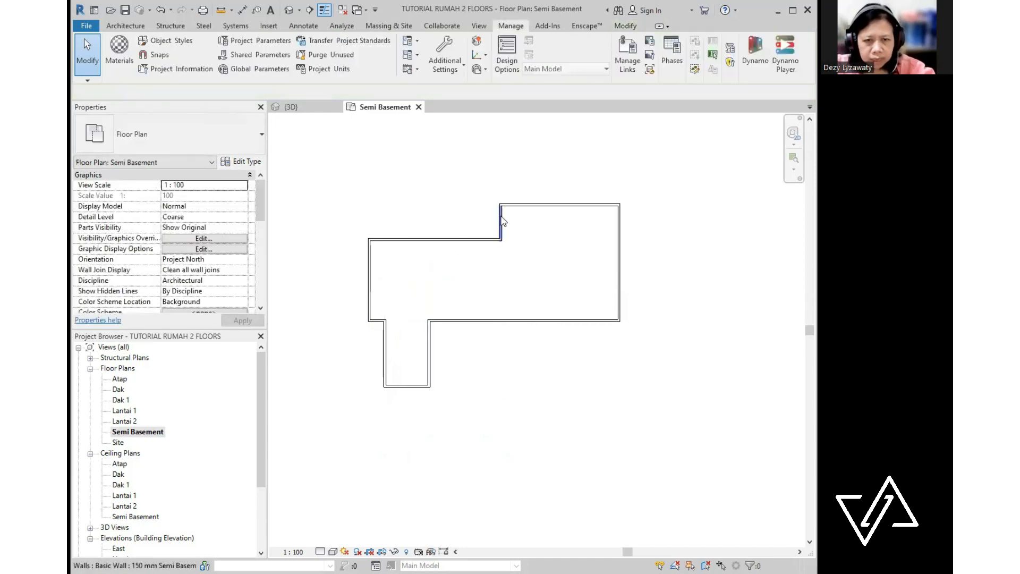
# - Set the short upper vertical wall 6000 mm from the outermost left wall and clear the selection
pyautogui.click(501, 221)
pyautogui.click(435, 272)
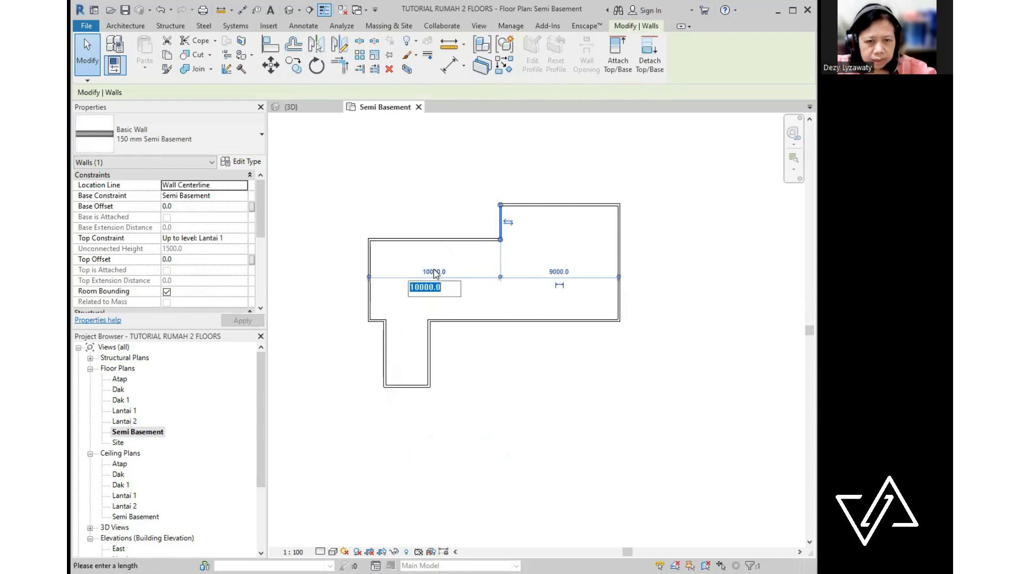
pyautogui.write('60')
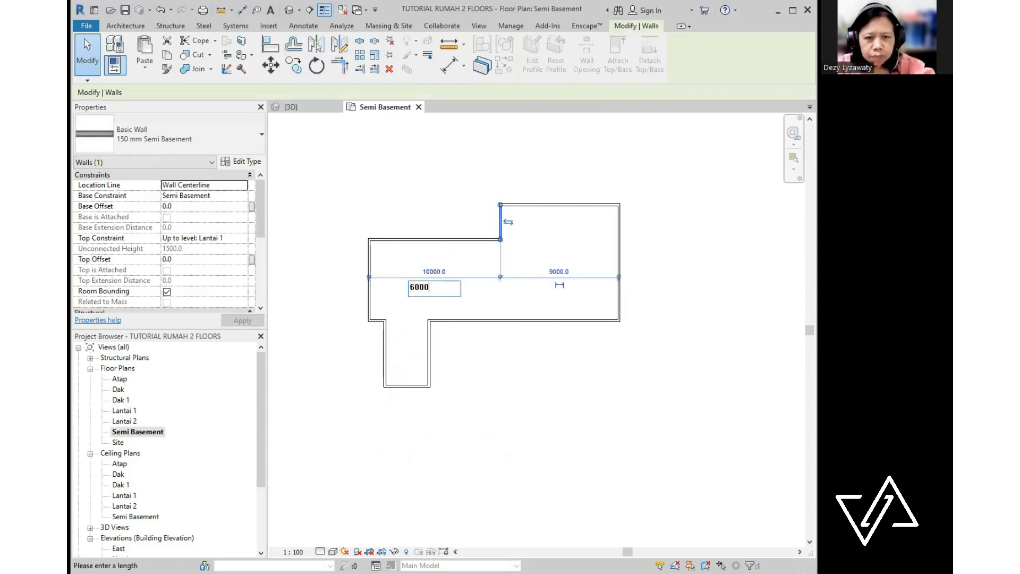
pyautogui.write('00')
pyautogui.press('Return')
pyautogui.press('Escape')
# - Set the outermost right wall 3500 mm from the short upper vertical wall and clear the selection
pyautogui.click(620, 260)
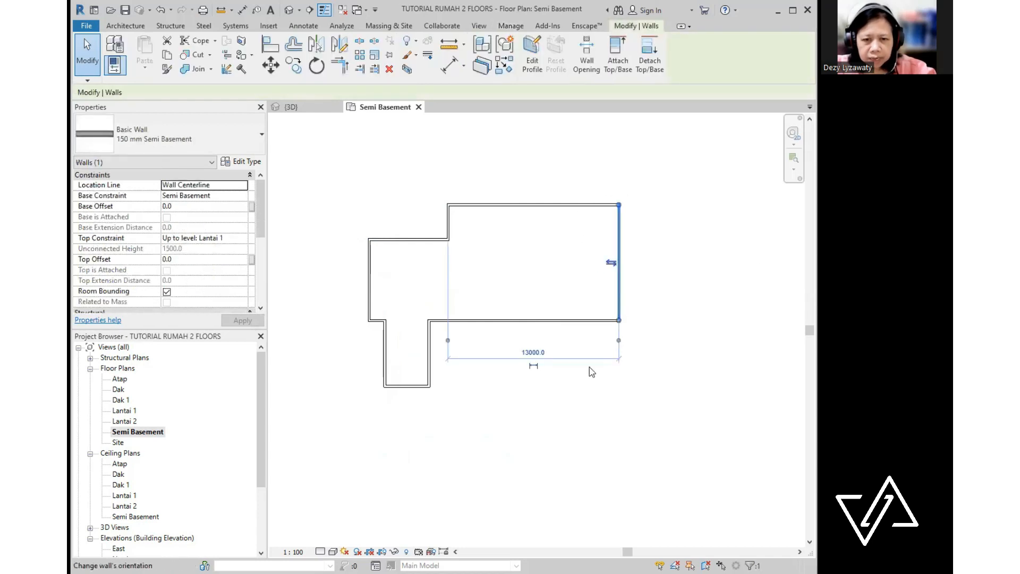
pyautogui.click(533, 352)
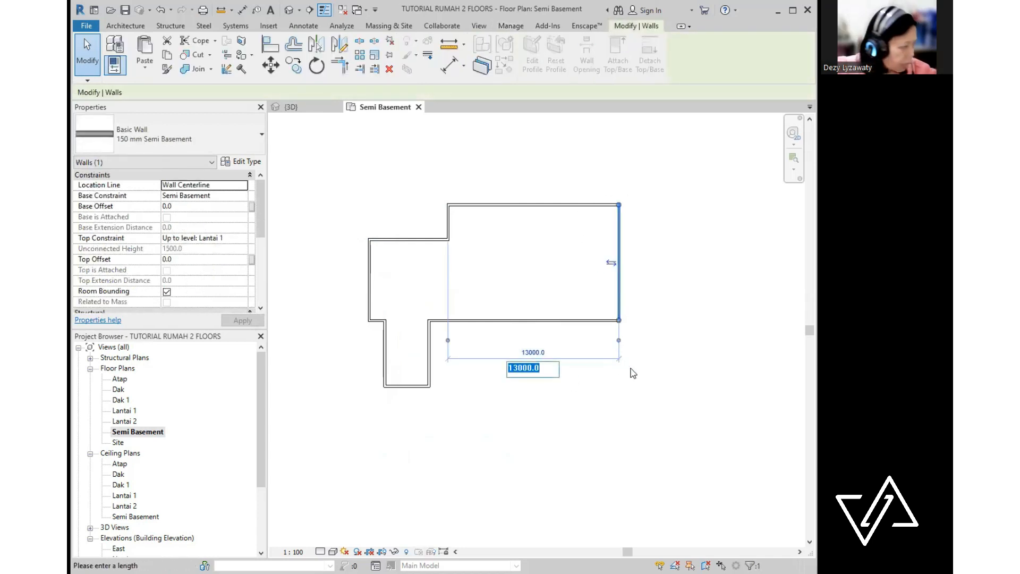
pyautogui.write('3500')
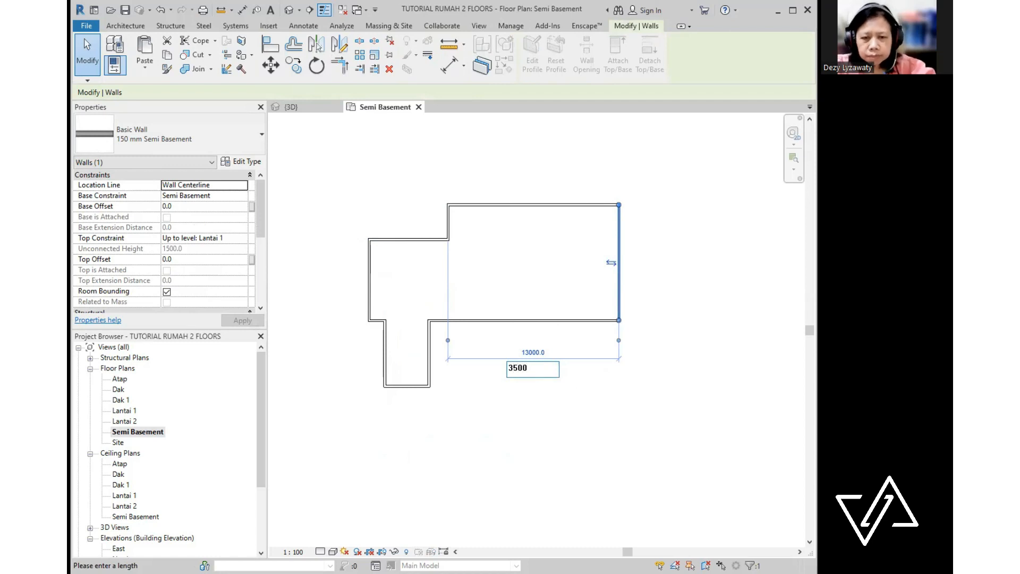
pyautogui.press('Return')
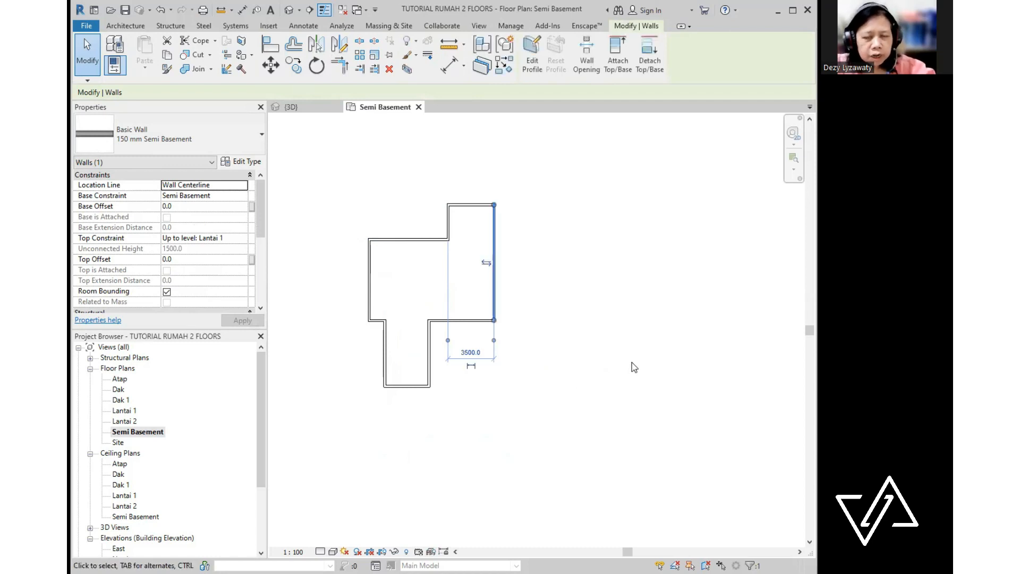
pyautogui.click(625, 336)
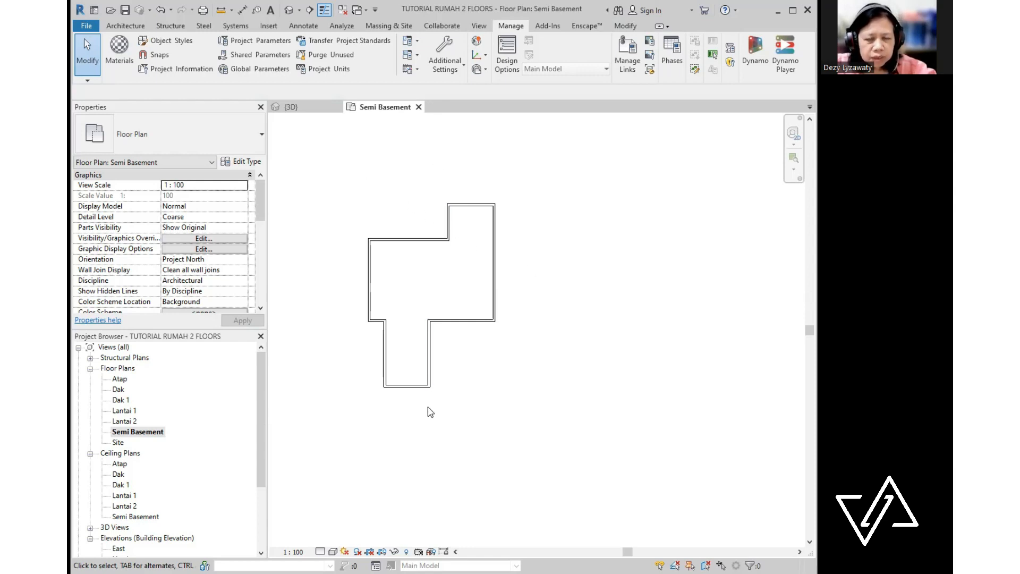
# - Set the lower wing's bottom wall 4000 mm below the main block's lower horizontal wall and clear the selection
pyautogui.click(408, 387)
pyautogui.click(340, 352)
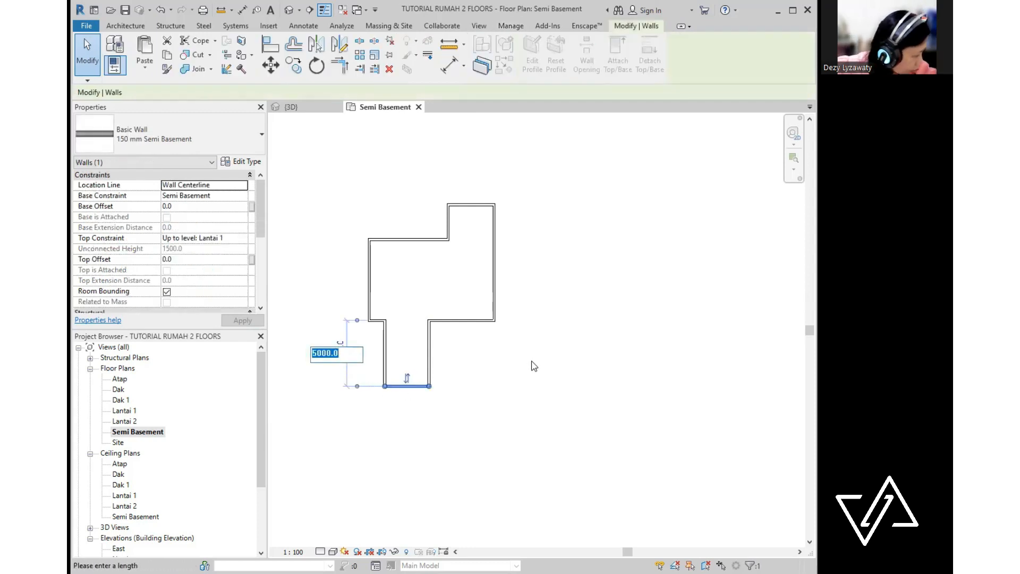
pyautogui.write('4000')
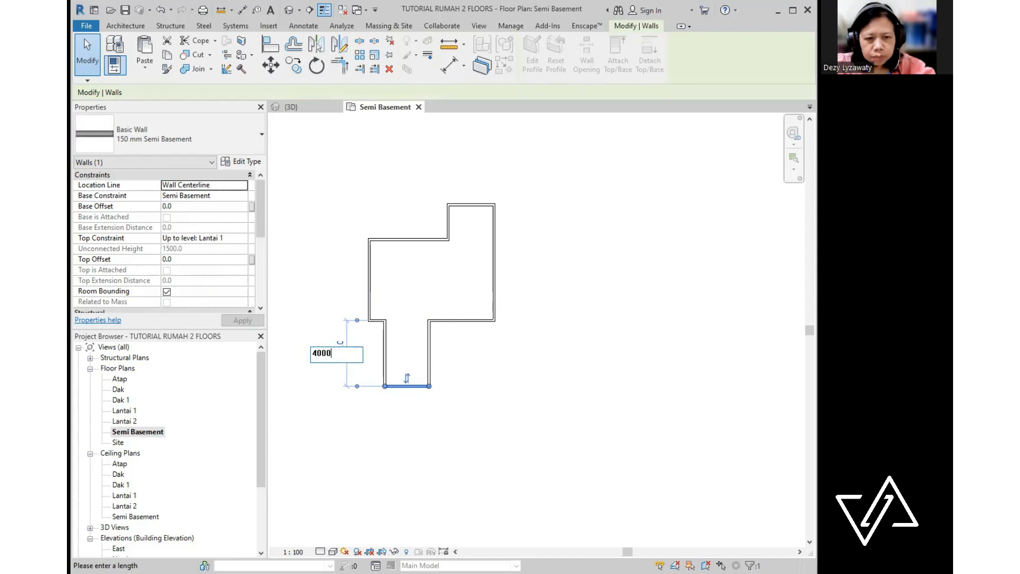
pyautogui.press('Return')
pyautogui.click(534, 369)
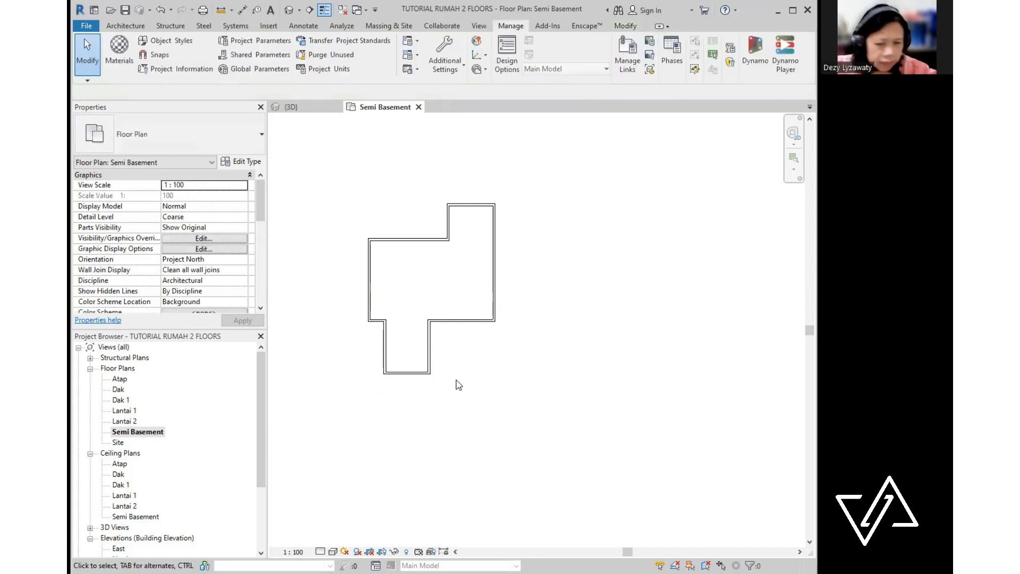
# - Draw chained 150 mm Semi Basement walls from the main block's lower-left corner, about 4000 mm past the lower wing, across and up to its bottom-right corner
pyautogui.moveTo(475, 335); pyautogui.dragTo(460, 331, button='middle')
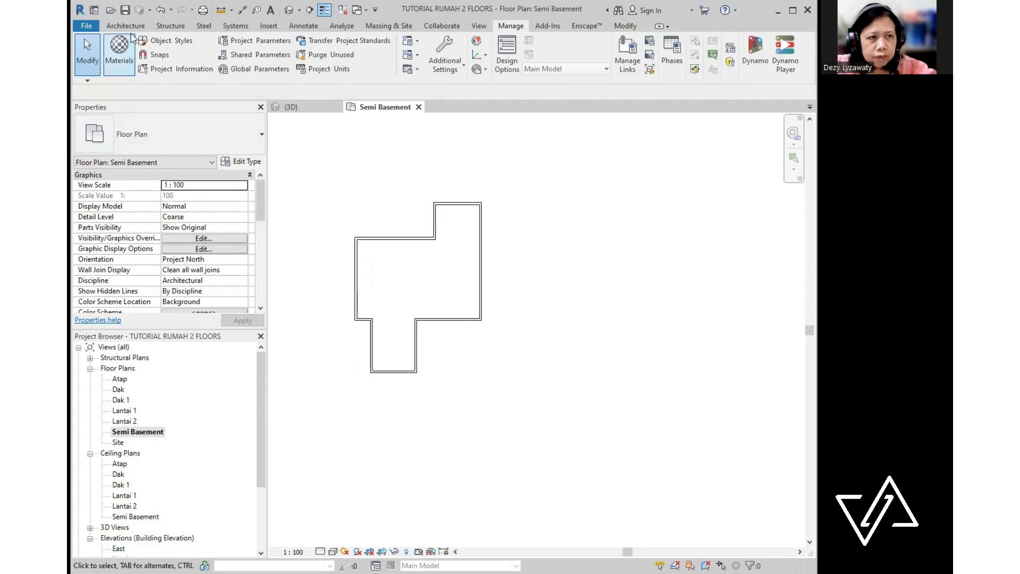
pyautogui.click(125, 25)
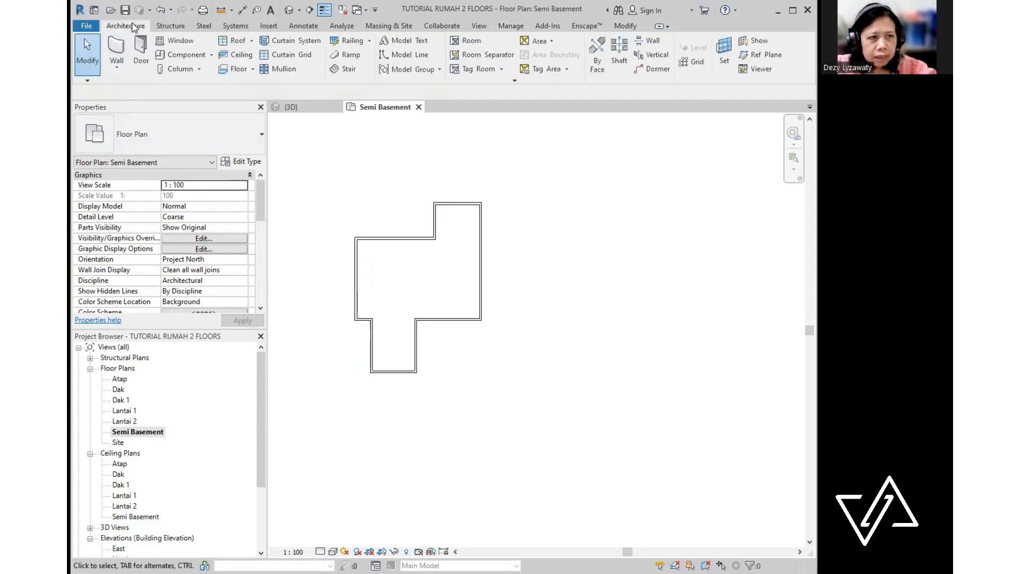
pyautogui.click(117, 72)
pyautogui.click(144, 91)
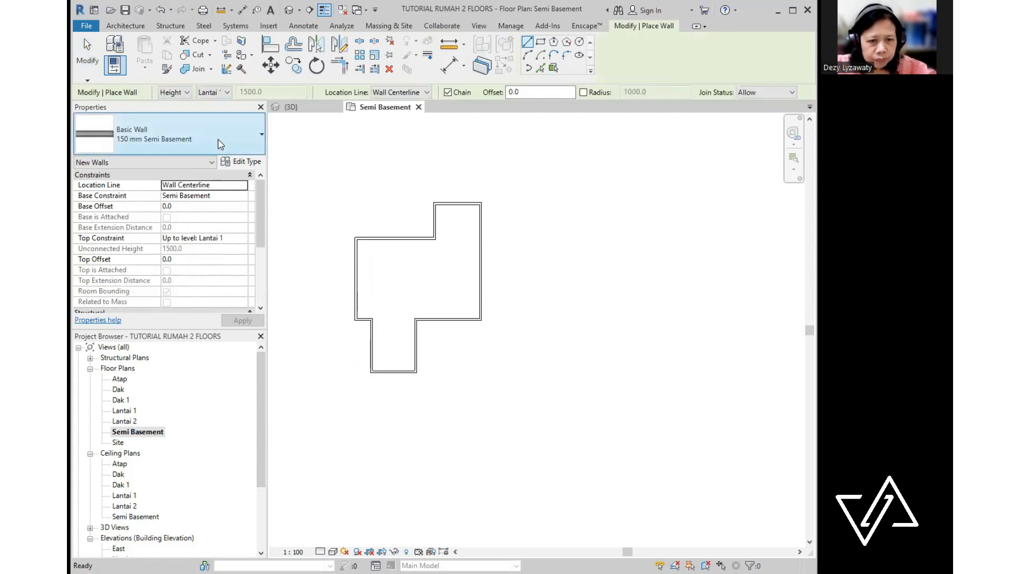
pyautogui.click(355, 319)
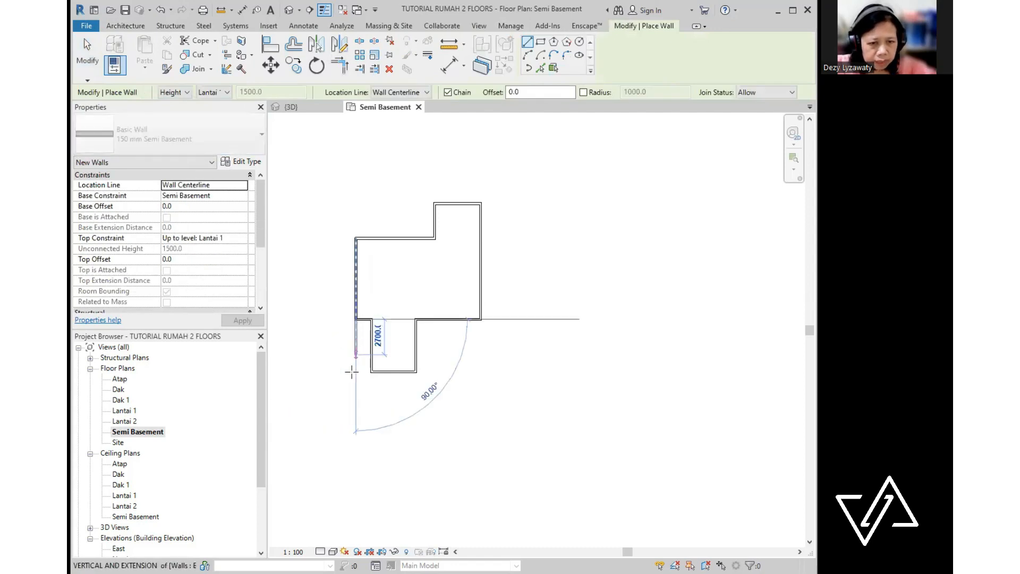
pyautogui.click(354, 423)
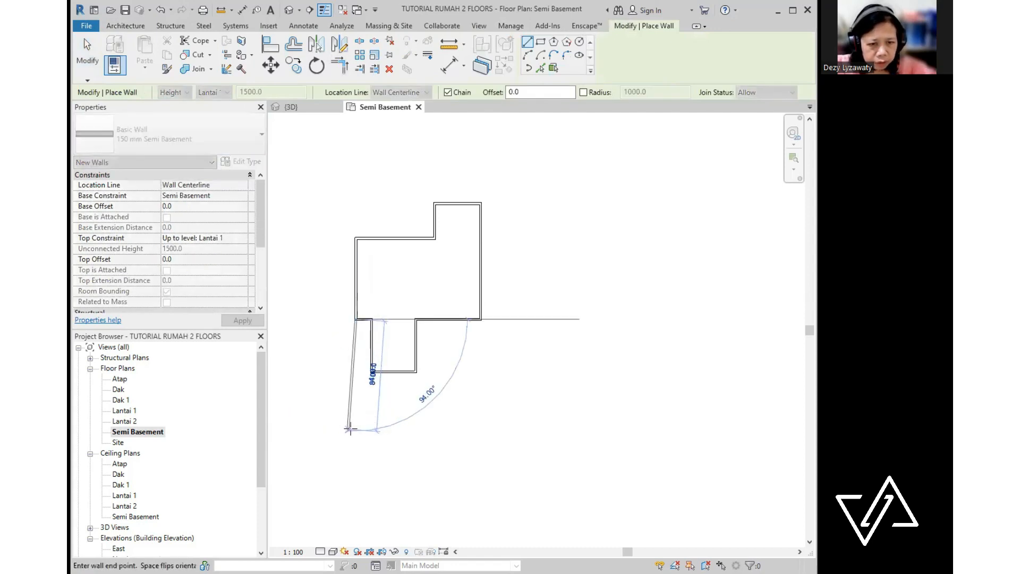
pyautogui.click(415, 424)
pyautogui.click(415, 370)
pyautogui.press('Escape')
pyautogui.press('Escape')
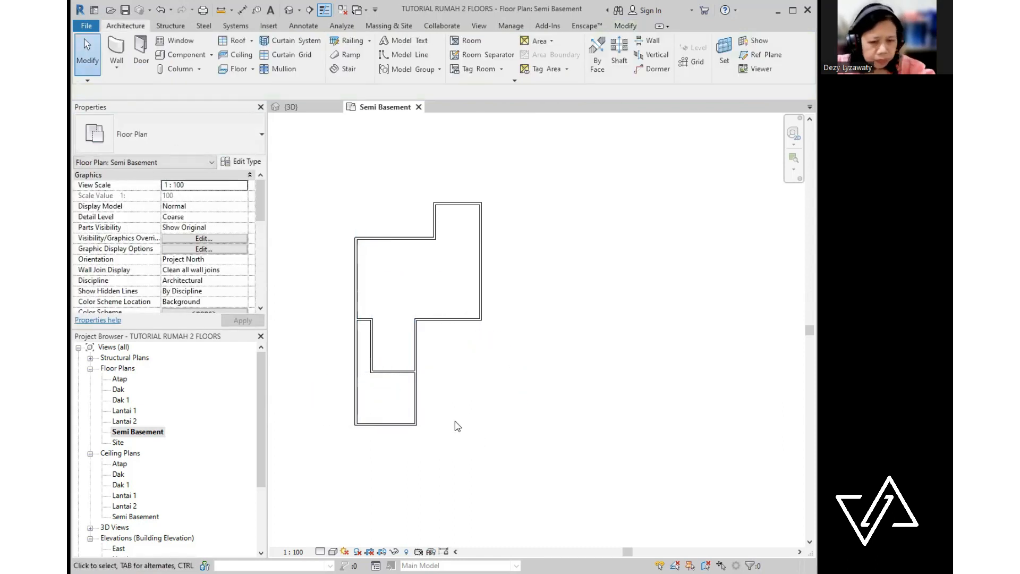
# - Set the new bottom wall 3000 mm below the lower wing's bottom wall and clear the selection
pyautogui.click(401, 424)
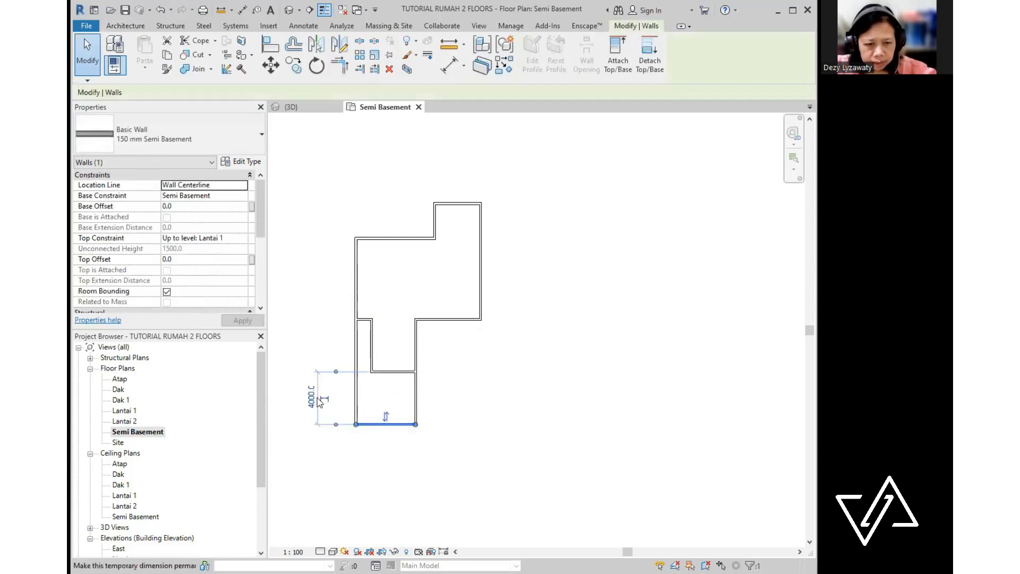
pyautogui.click(319, 399)
pyautogui.write('3000')
pyautogui.press('Return')
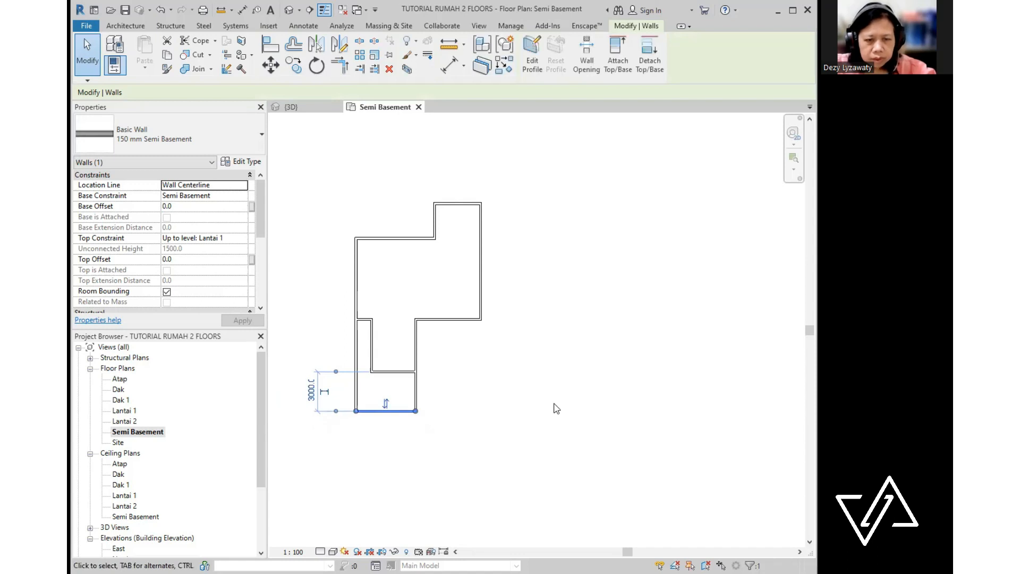
pyautogui.click(469, 381)
# - Draw a 150 mm Semi Basement wall about 4900 mm down from the main block's lower horizontal wall, in line with the short upper vertical wall
pyautogui.moveTo(469, 381); pyautogui.dragTo(451, 390, button='middle')
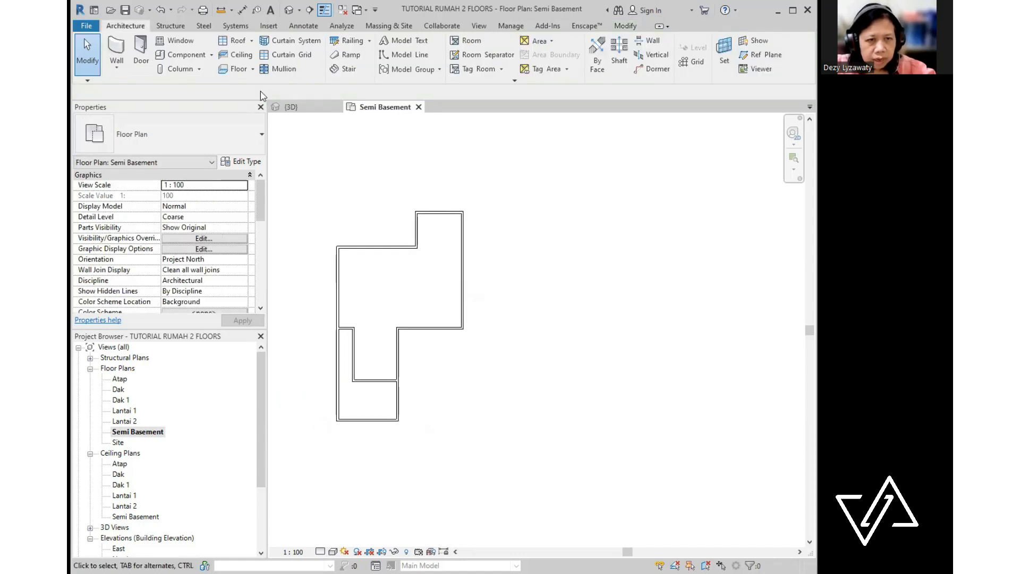
pyautogui.click(116, 71)
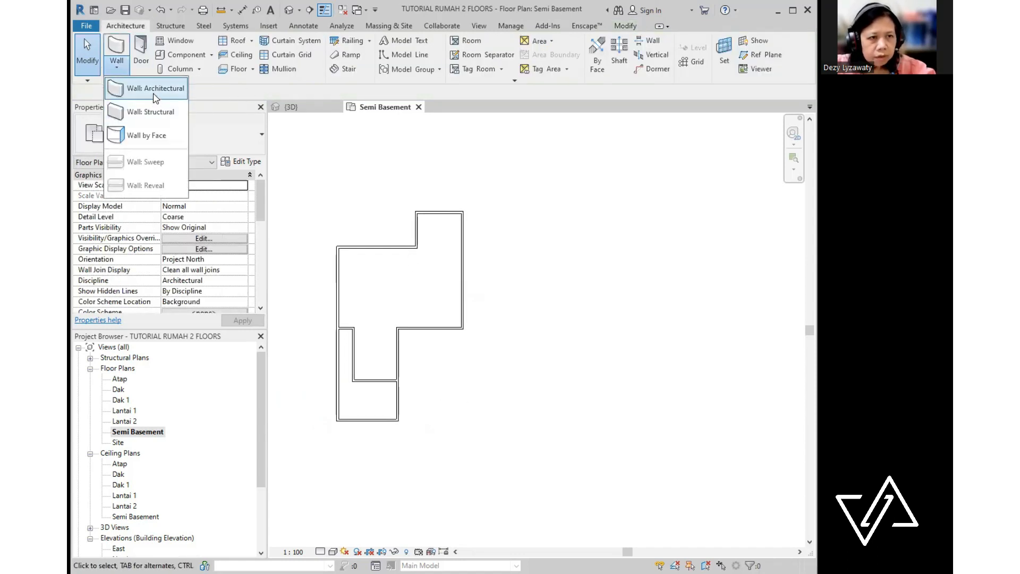
pyautogui.click(126, 83)
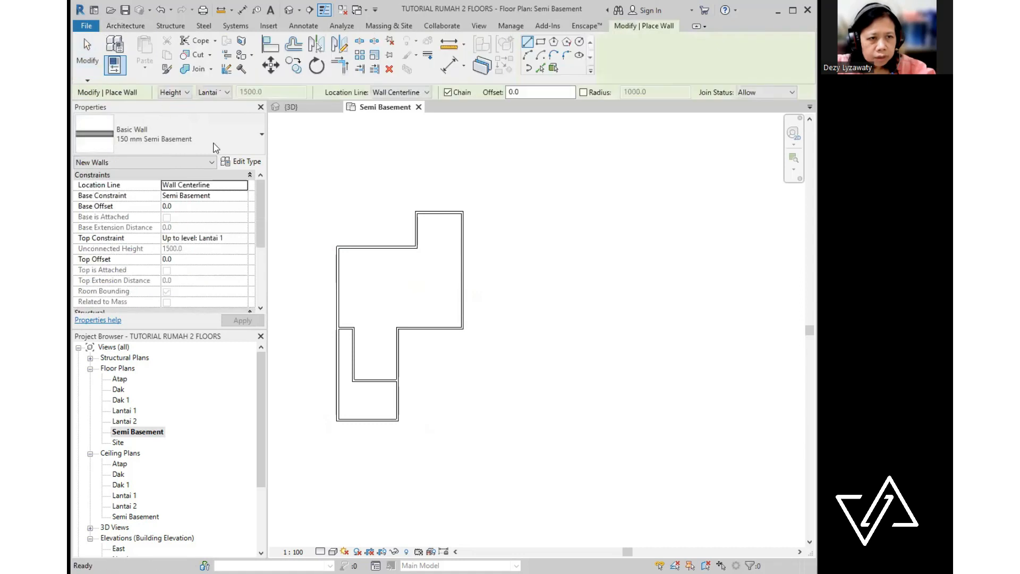
pyautogui.click(417, 327)
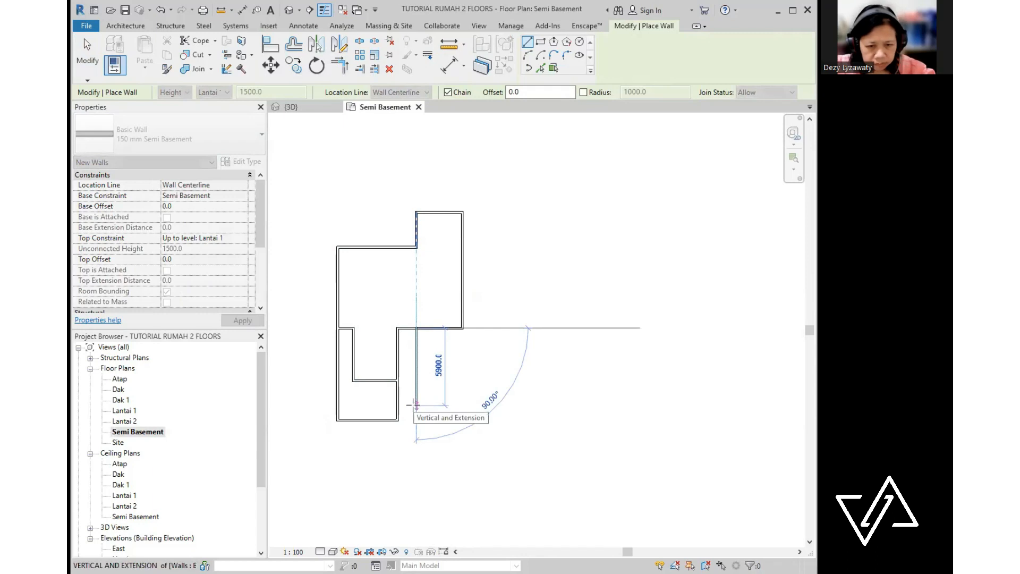
pyautogui.click(416, 394)
pyautogui.press('Escape')
pyautogui.press('Escape')
pyautogui.scroll(2, 422, 399)
pyautogui.click(416, 388)
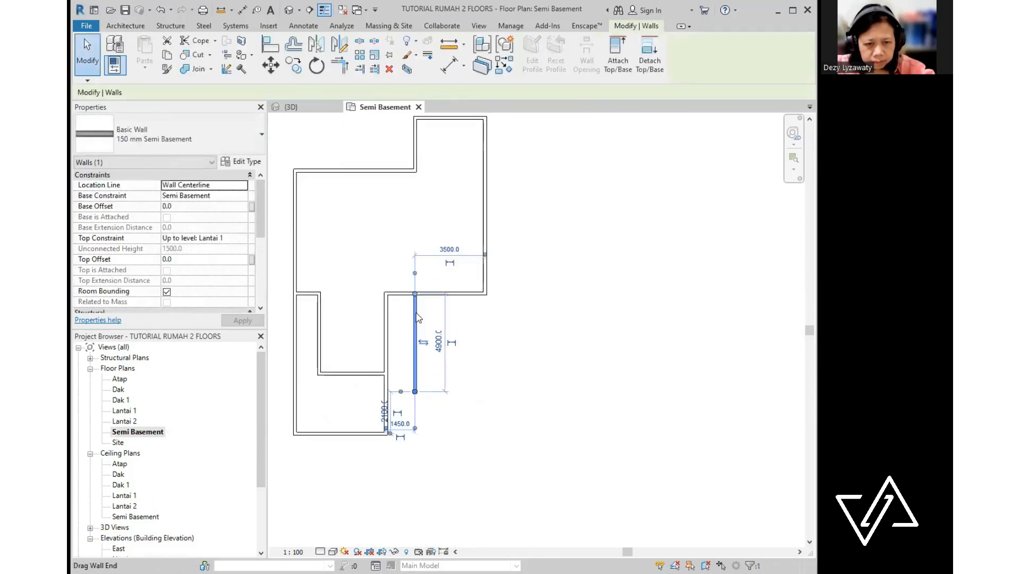
pyautogui.click(401, 425)
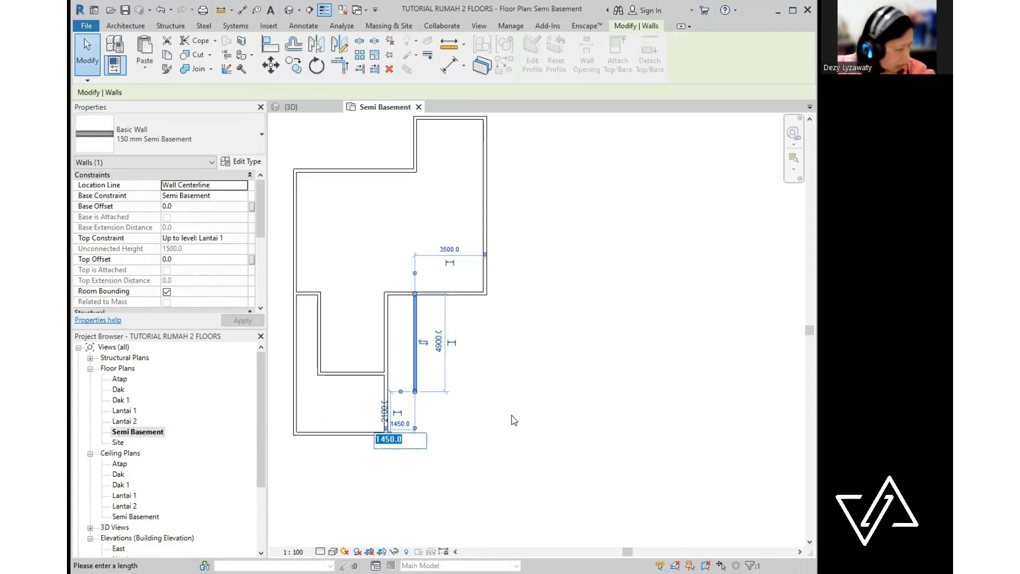
pyautogui.press('Escape')
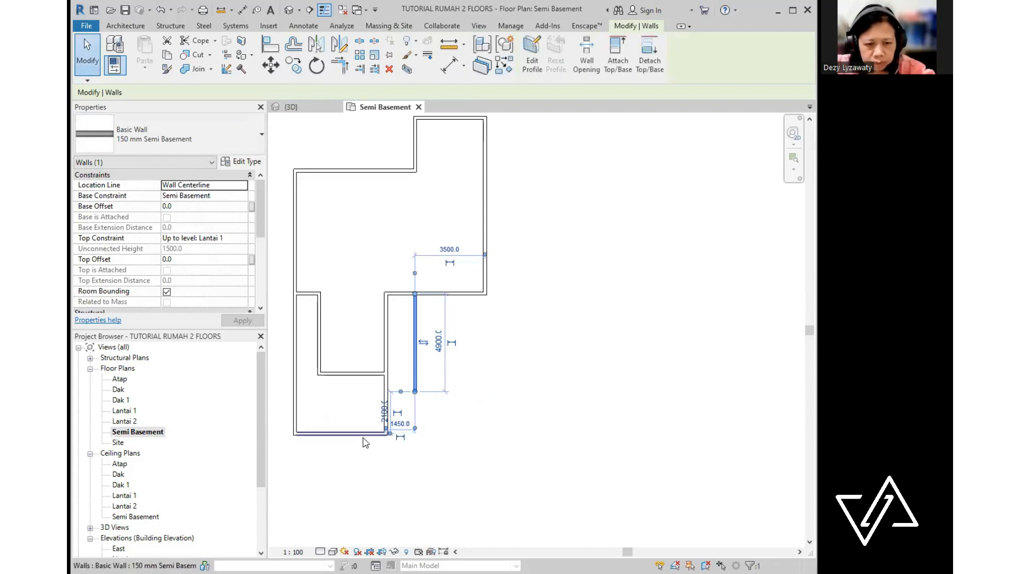
# - Extend the bottommost wall's right end about 1450 mm to line up with the free-standing vertical wall above it
pyautogui.click(390, 435)
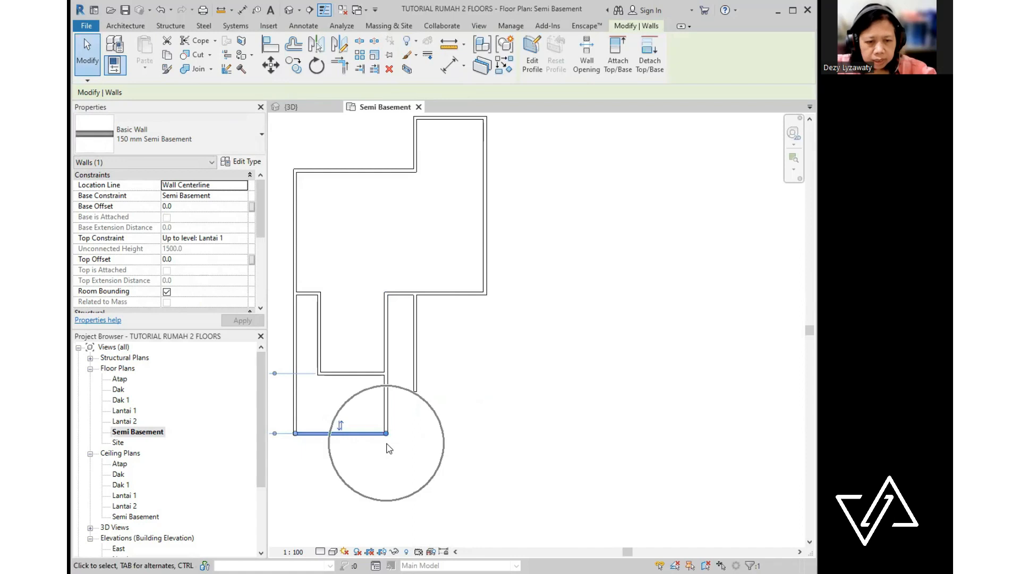
pyautogui.moveTo(390, 437); pyautogui.dragTo(415, 433)
pyautogui.click(481, 417)
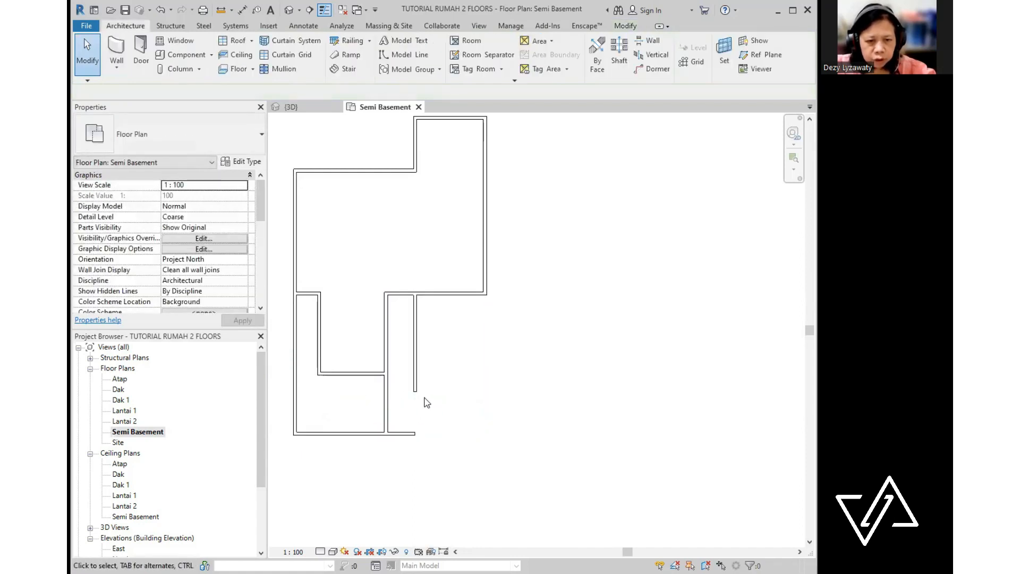
pyautogui.click(624, 26)
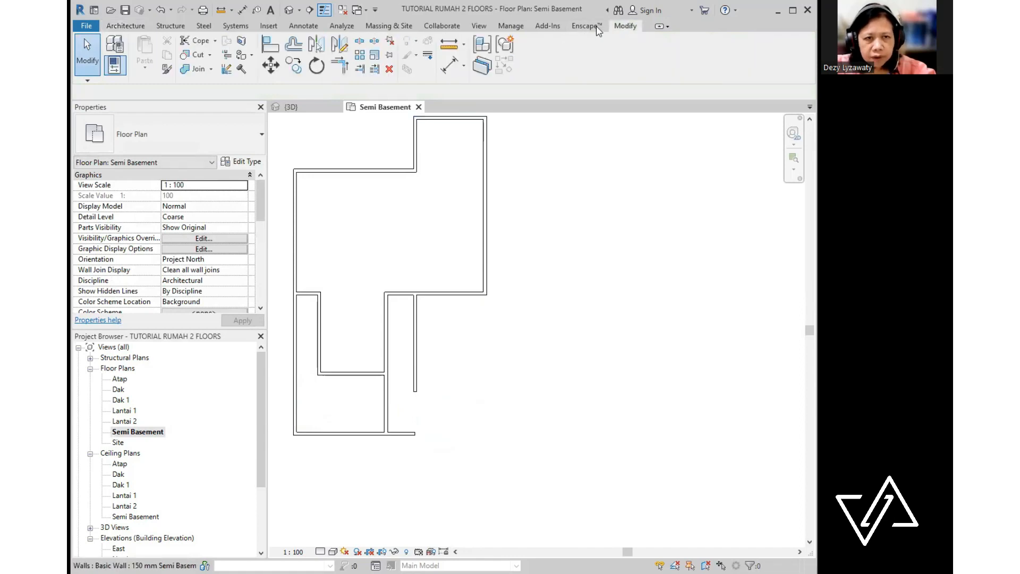
pyautogui.click(270, 53)
pyautogui.click(417, 388)
pyautogui.scroll(-2, 478, 443)
pyautogui.press('Escape')
# - Extend the topmost wall's left end past the short vertical wall to make it about 6100 mm long
pyautogui.moveTo(479, 439); pyautogui.dragTo(515, 444, button='middle')
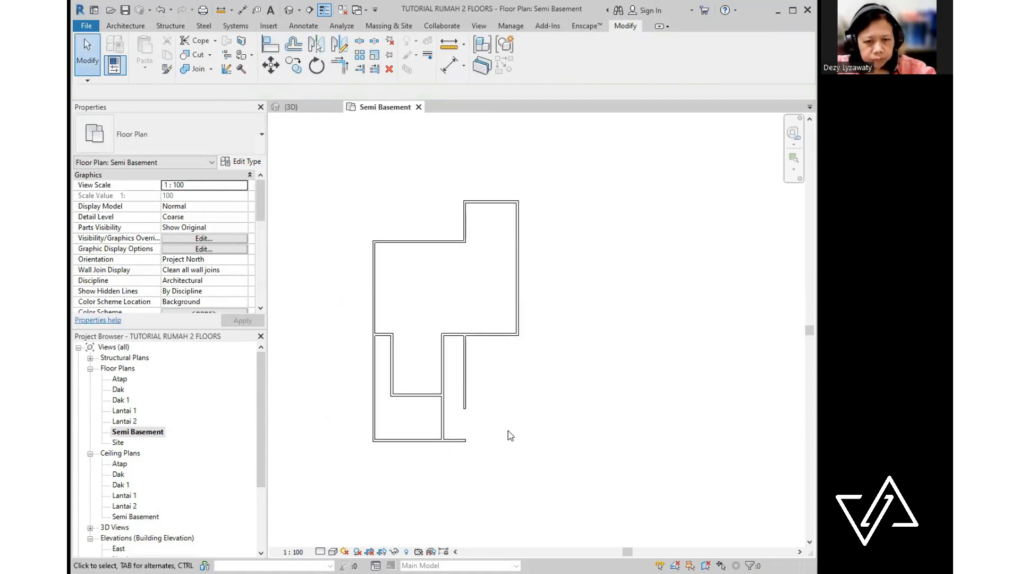
pyautogui.click(479, 203)
pyautogui.moveTo(465, 201); pyautogui.dragTo(425, 198)
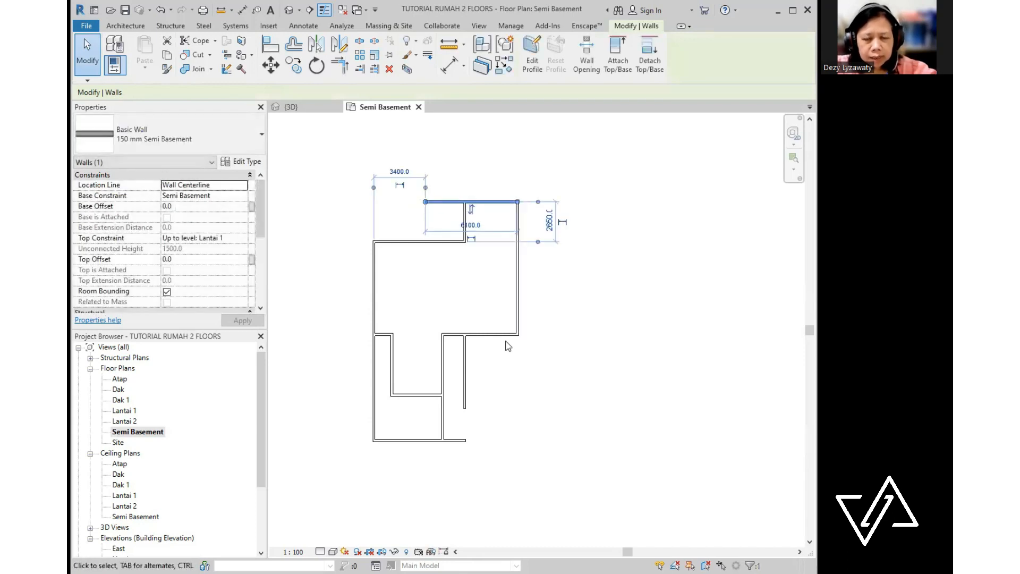
pyautogui.click(474, 301)
pyautogui.moveTo(488, 330); pyautogui.dragTo(468, 322, button='middle')
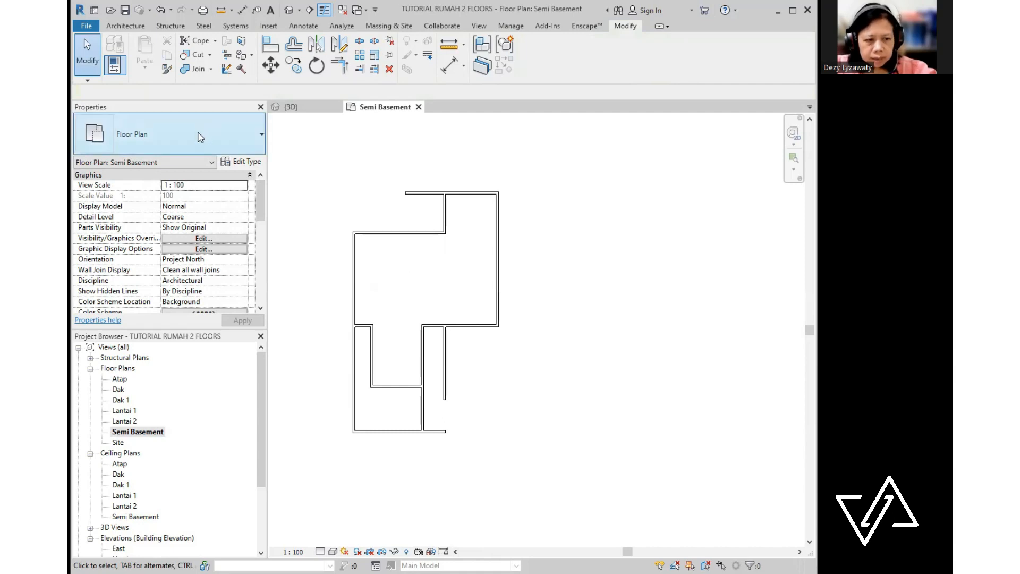
# - Start an architectural floor on the Semi Basement level with the Insitu Concrete 225mm floor type
pyautogui.click(124, 27)
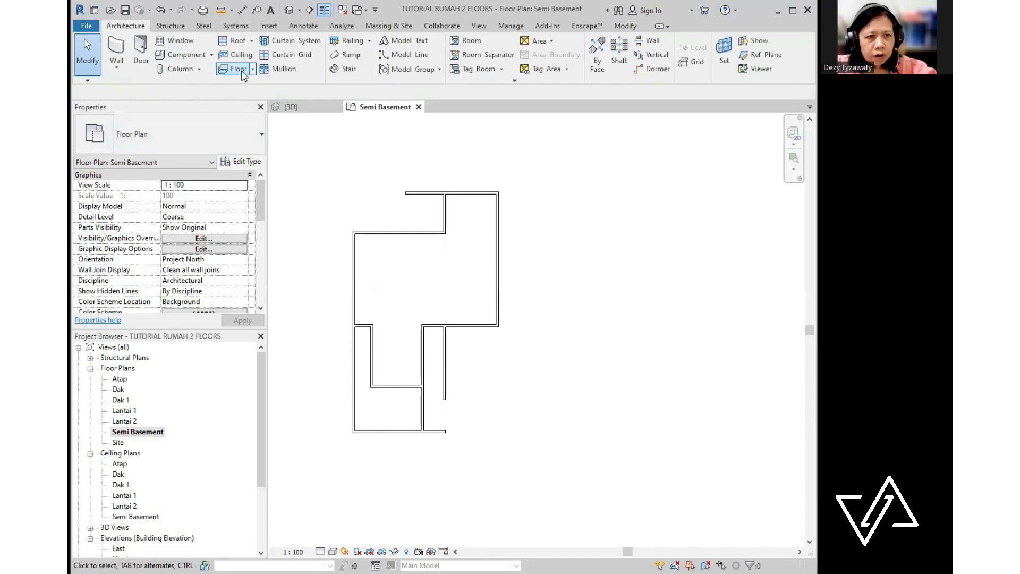
pyautogui.click(253, 69)
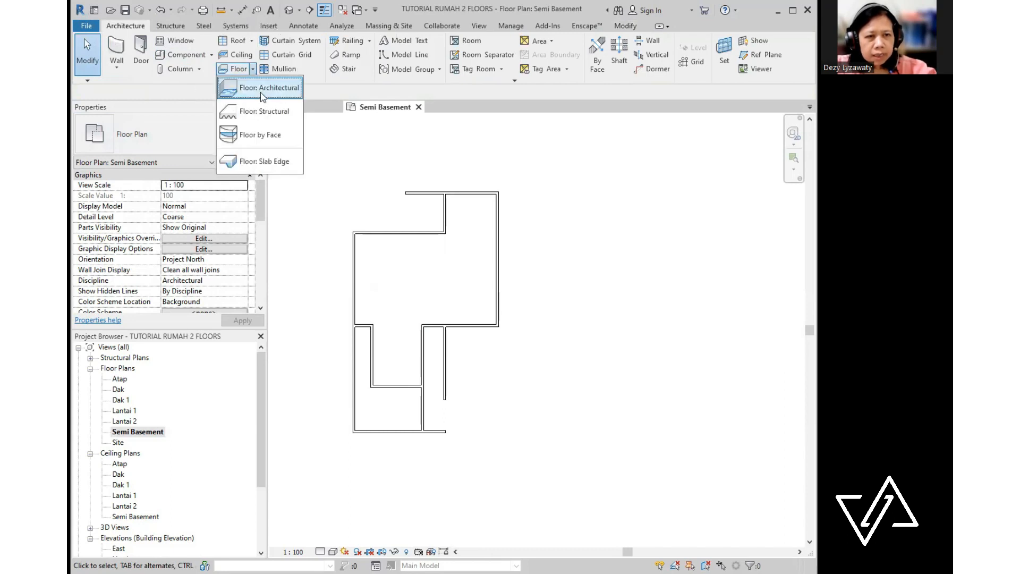
pyautogui.click(261, 89)
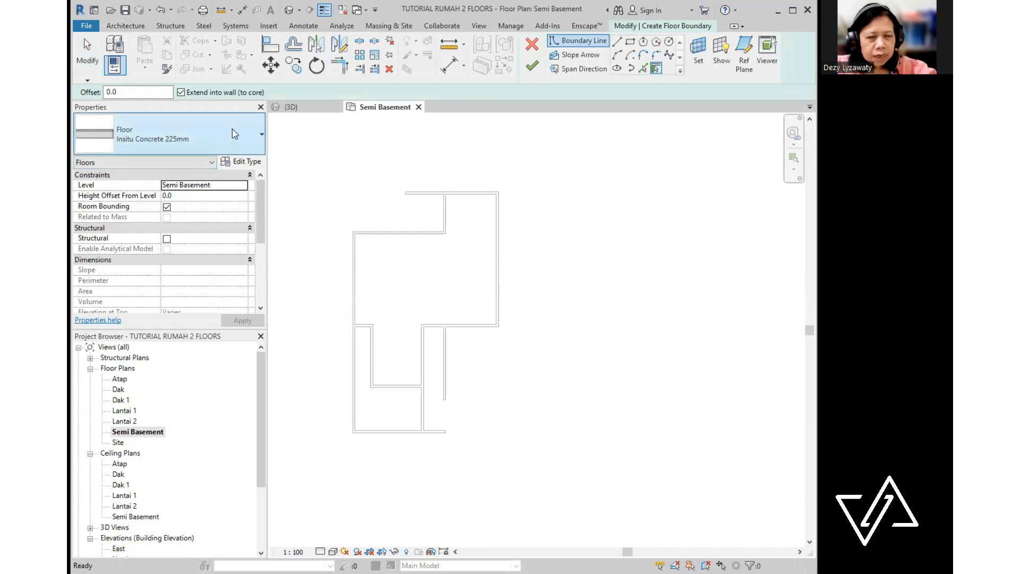
pyautogui.click(261, 138)
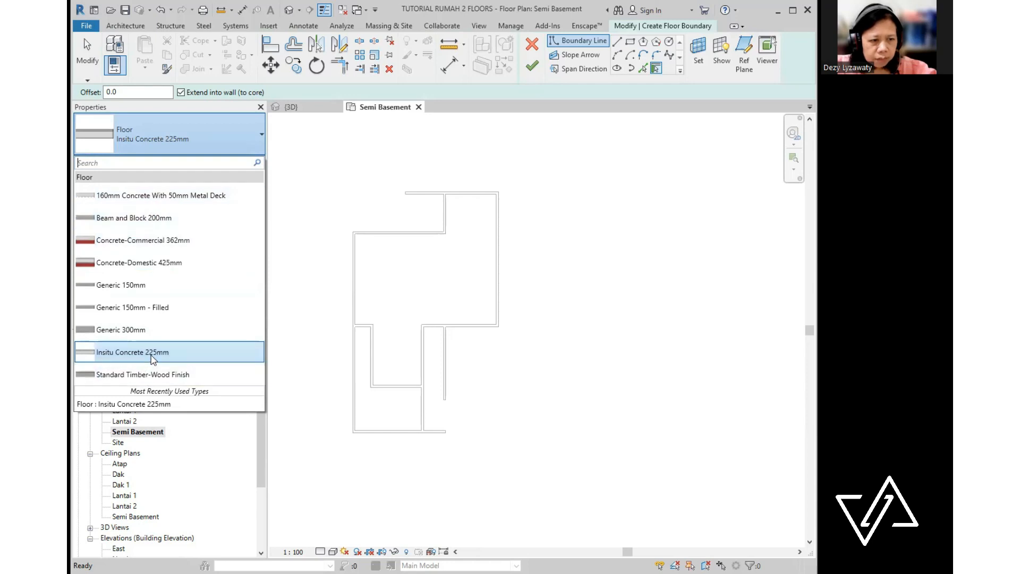
pyautogui.press('ctrl')
pyautogui.press('ctrl')
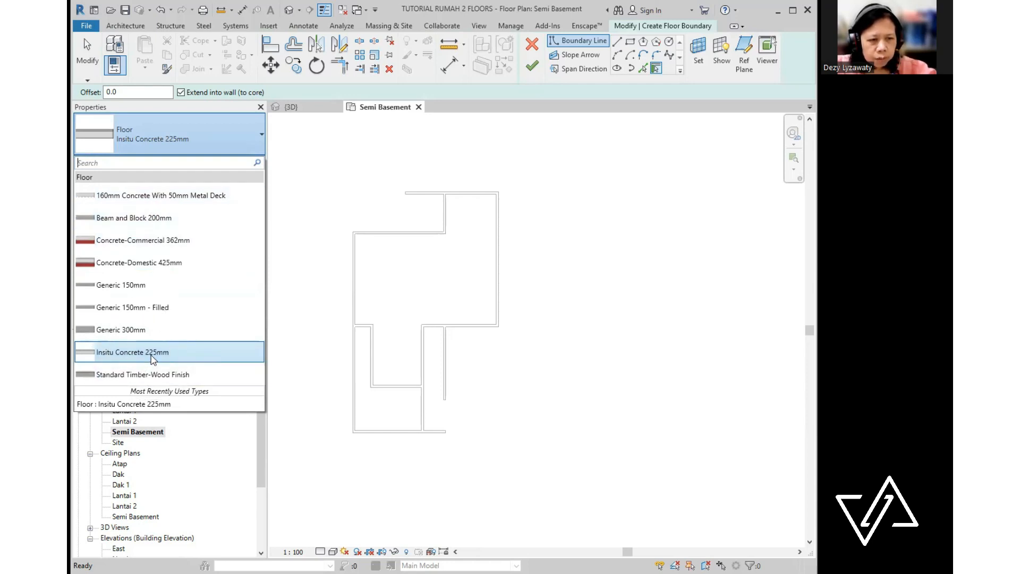
pyautogui.click(154, 360)
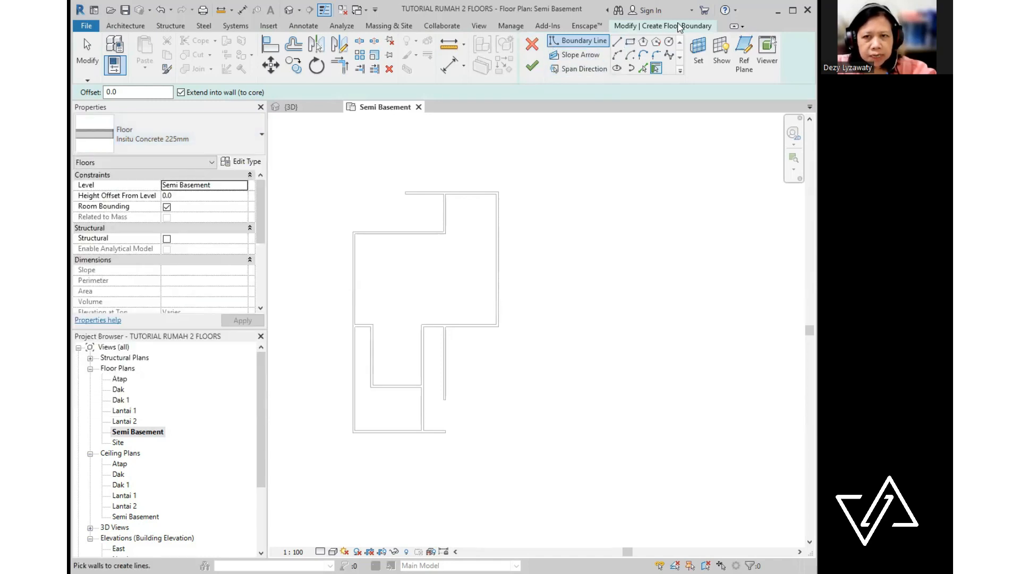
# - Sketch a rectangular floor boundary about 4950 by 6850 mm in the open lower-right area beside the lower wing and finish the floor
pyautogui.click(628, 43)
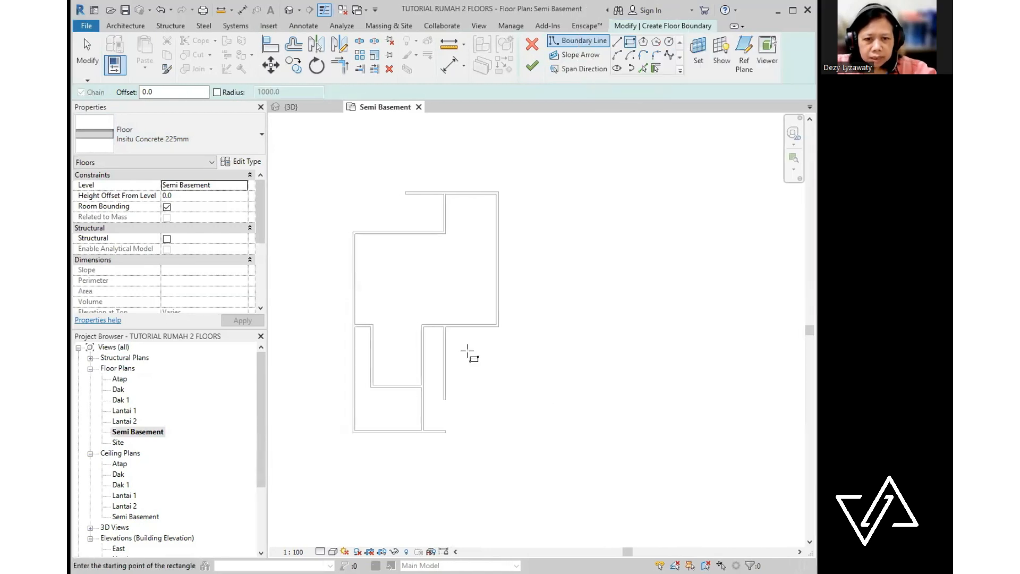
pyautogui.click(423, 326)
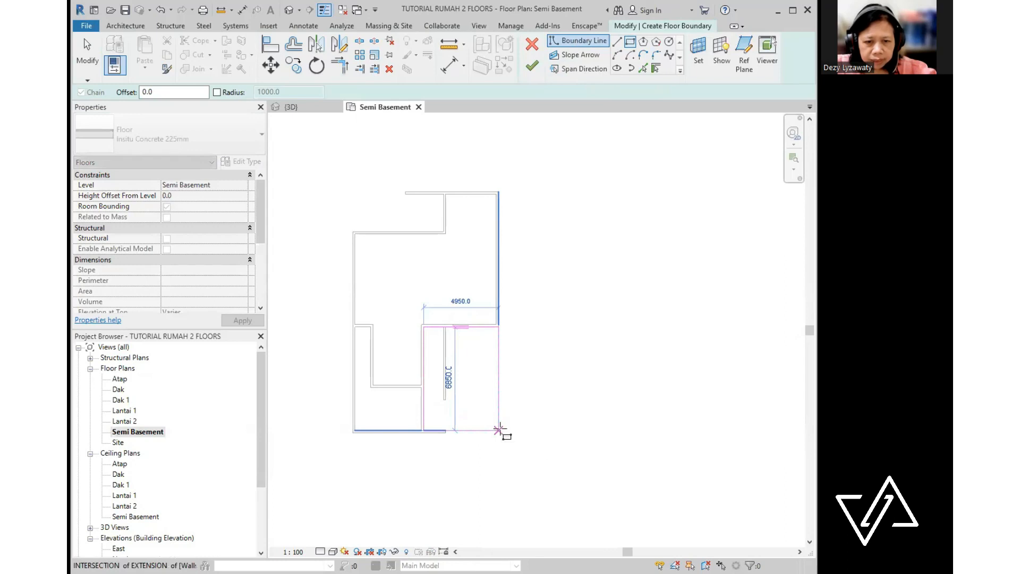
pyautogui.click(498, 429)
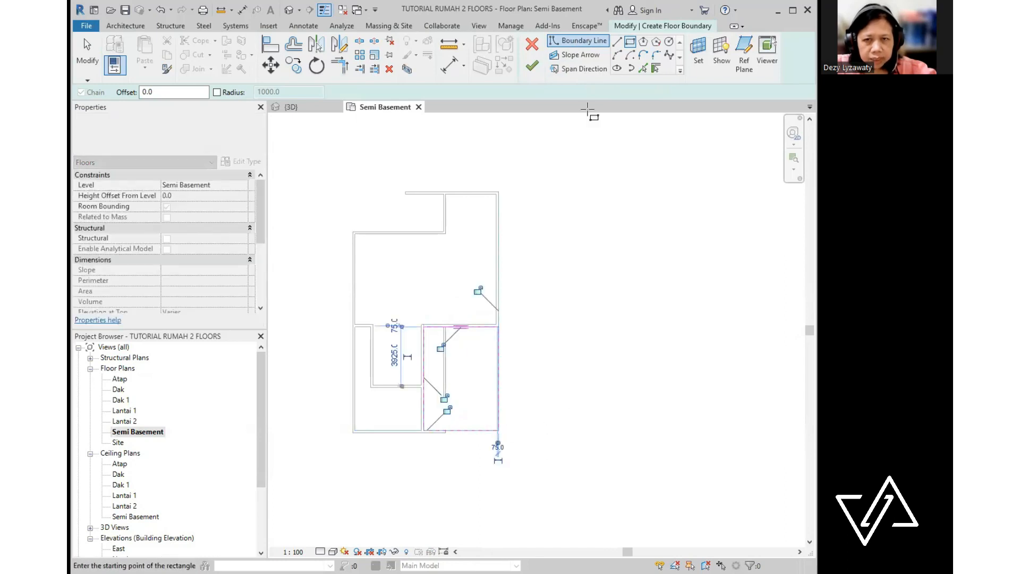
pyautogui.click(533, 68)
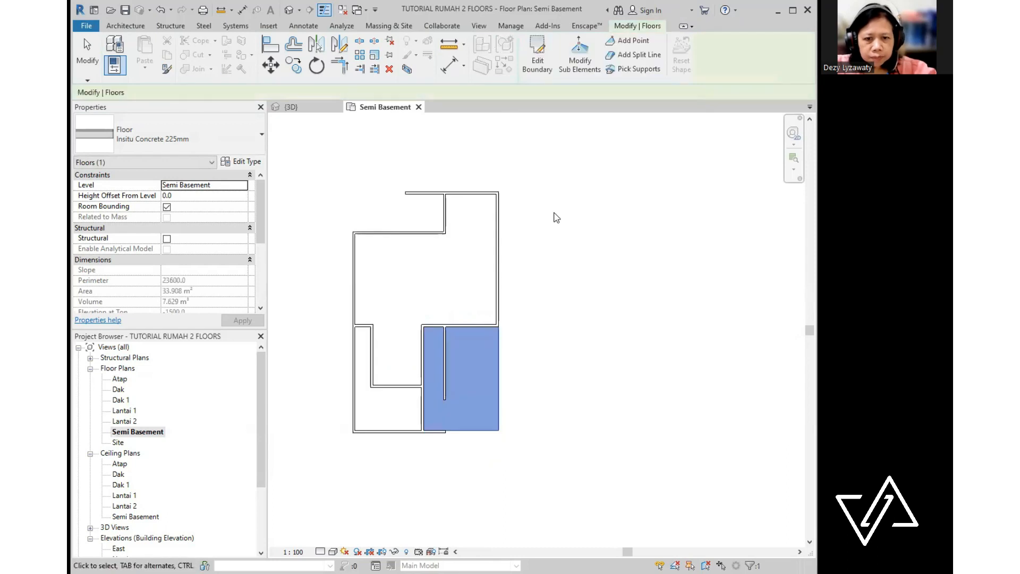
# - Create a second Insitu Concrete 225mm floor with a rectangular boundary filling the open upper-left notch between the main block and the topmost wall
pyautogui.click(124, 25)
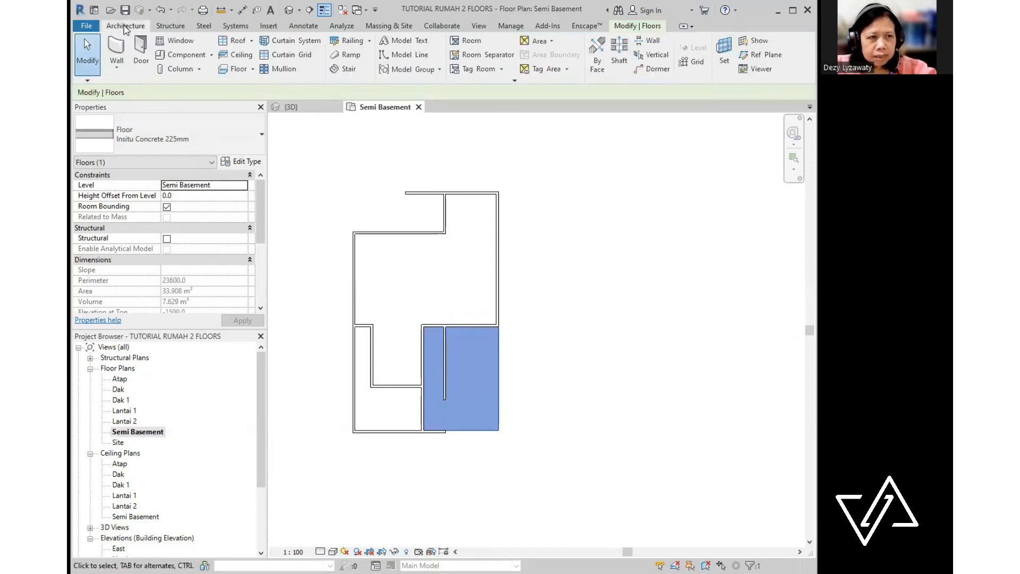
pyautogui.click(253, 70)
pyautogui.click(259, 94)
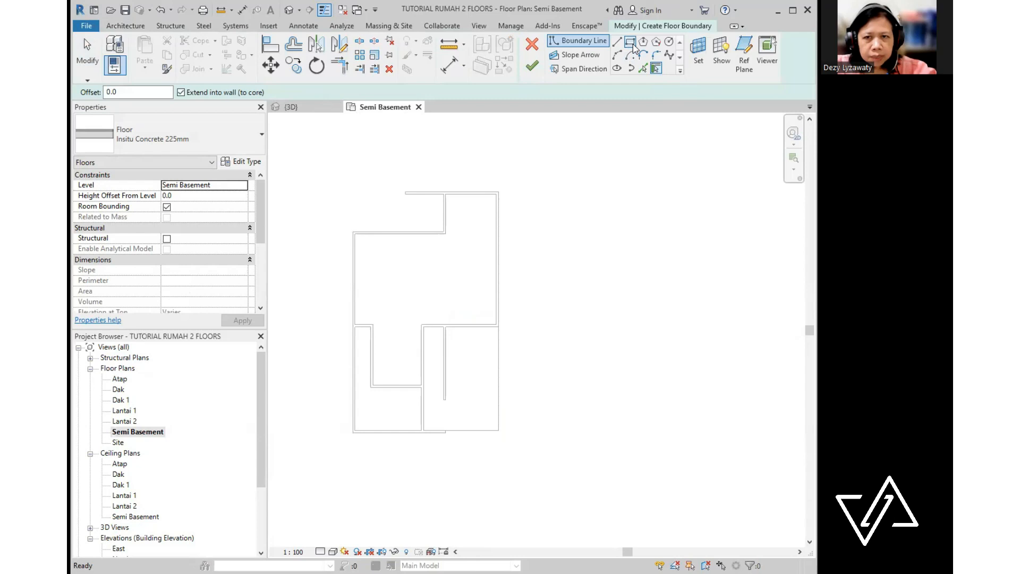
pyautogui.click(633, 47)
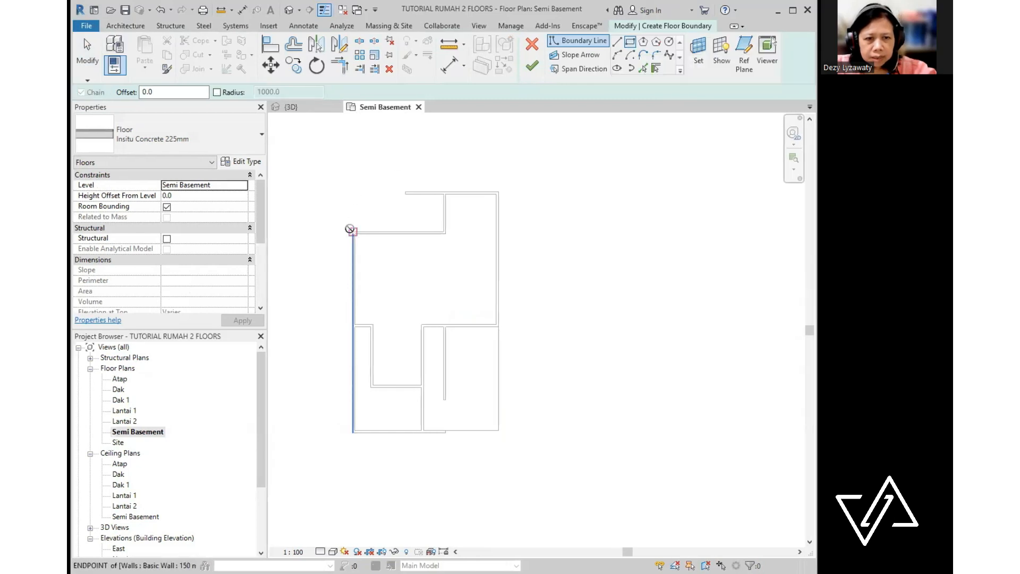
pyautogui.click(350, 230)
pyautogui.scroll(2, 426, 210)
pyautogui.click(447, 188)
pyautogui.scroll(-2, 479, 211)
pyautogui.click(532, 65)
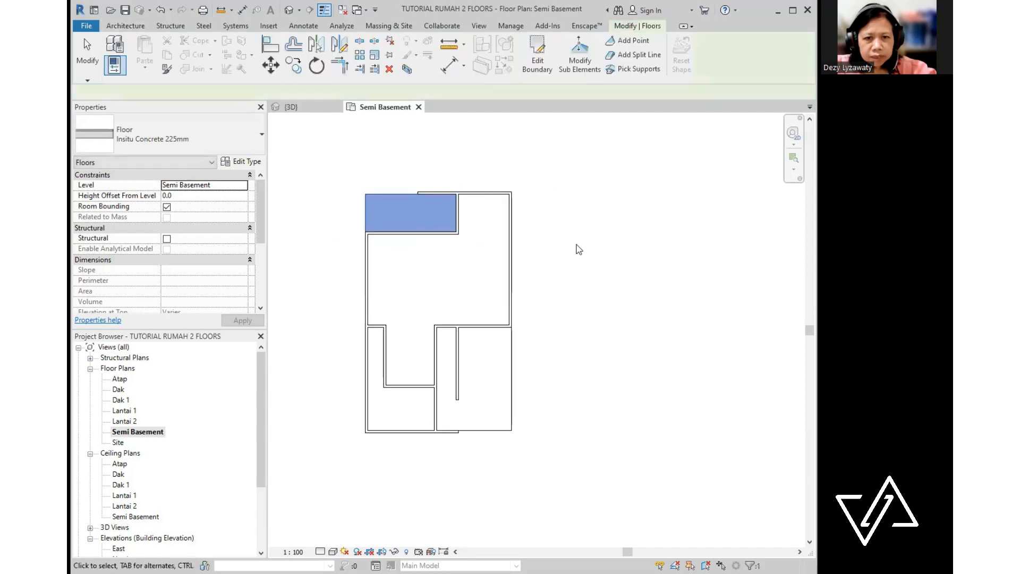
pyautogui.click(544, 246)
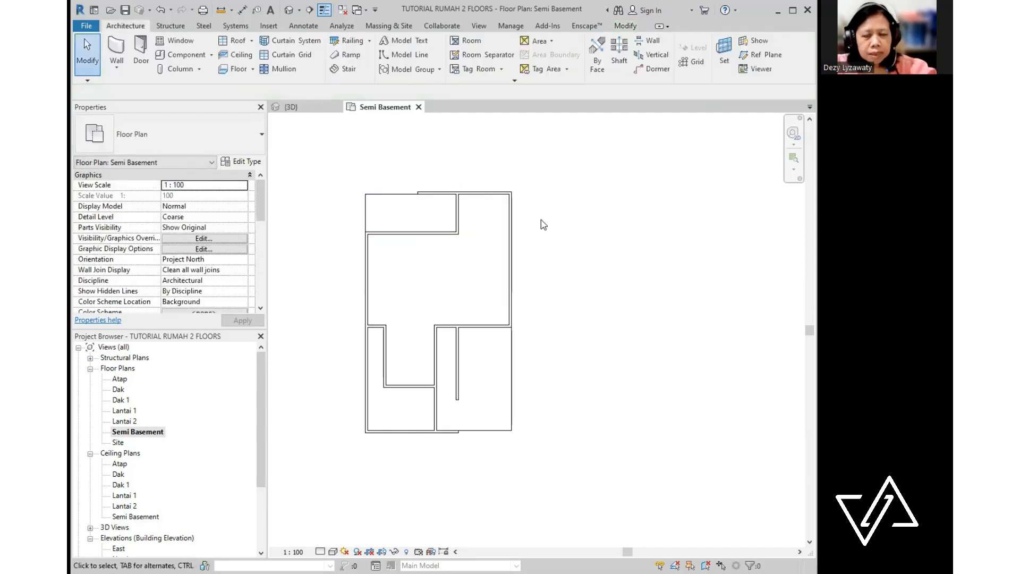
# - Inspect the semi basement walls and floors in the default 3D view
pyautogui.click(289, 10)
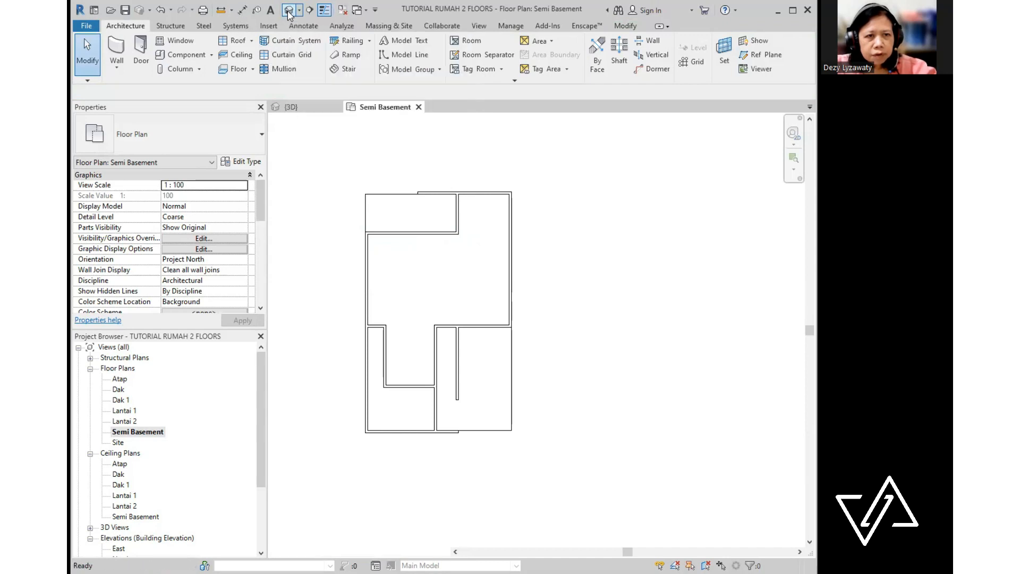
pyautogui.scroll(3, 433, 397)
pyautogui.moveTo(504, 413); pyautogui.dragTo(549, 437, button='middle')
pyautogui.scroll(-3, 534, 425)
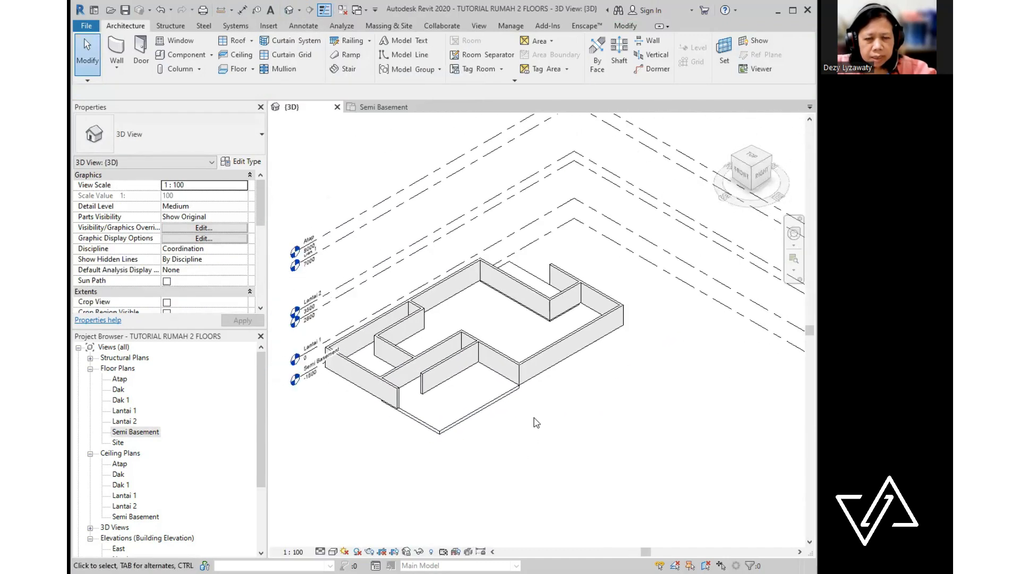
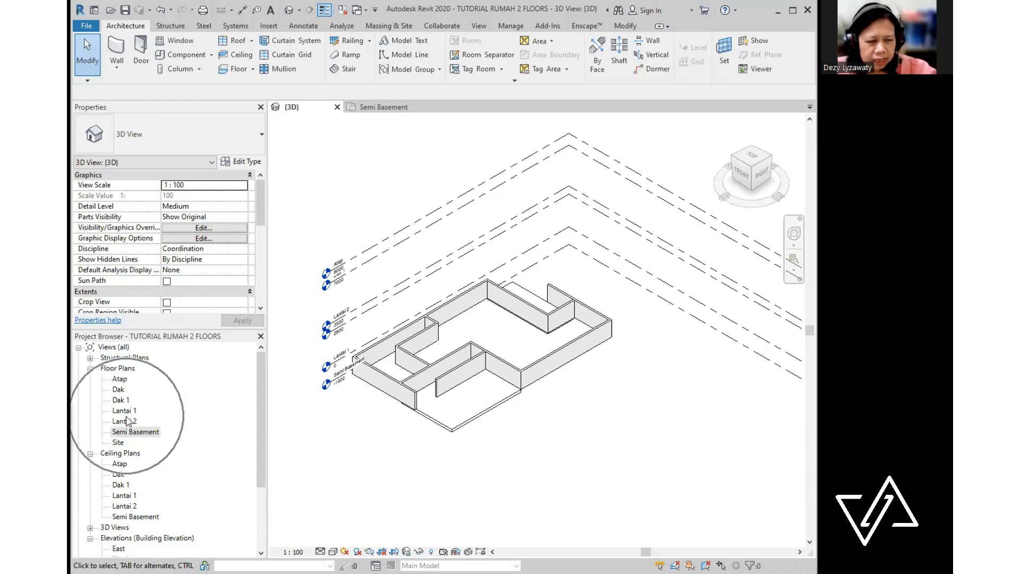
# - Open the Lantai 1 floor plan and set its underlay base level to Semi Basement
pyautogui.doubleClick(126, 411)
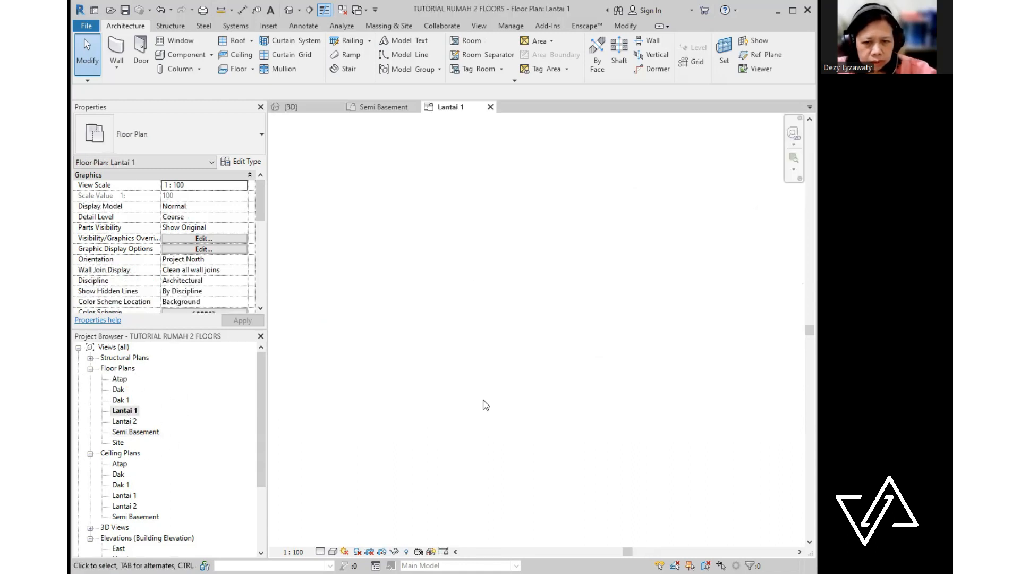
pyautogui.moveTo(576, 376); pyautogui.dragTo(542, 363, button='middle')
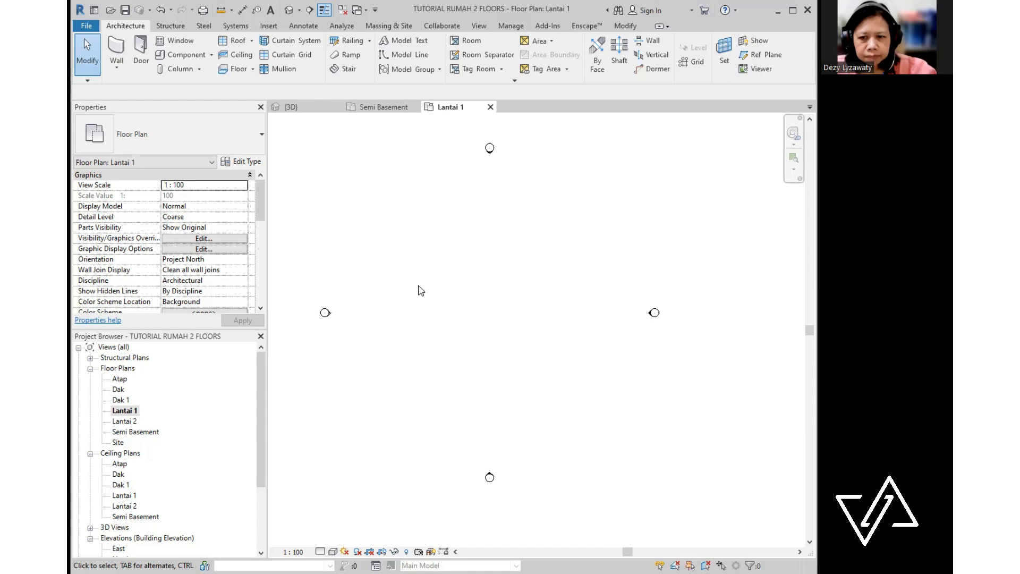
pyautogui.click(99, 108)
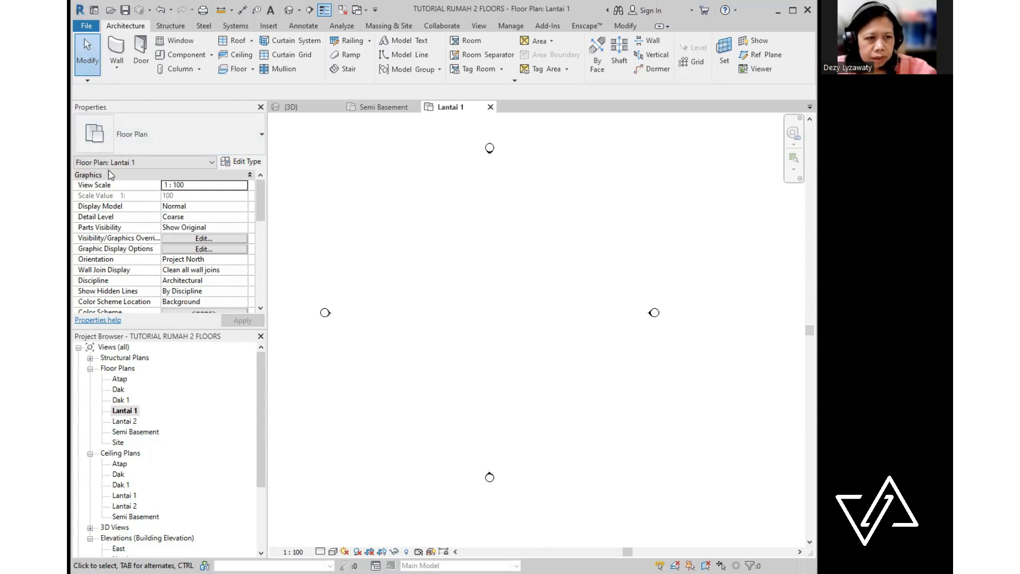
pyautogui.click(262, 209)
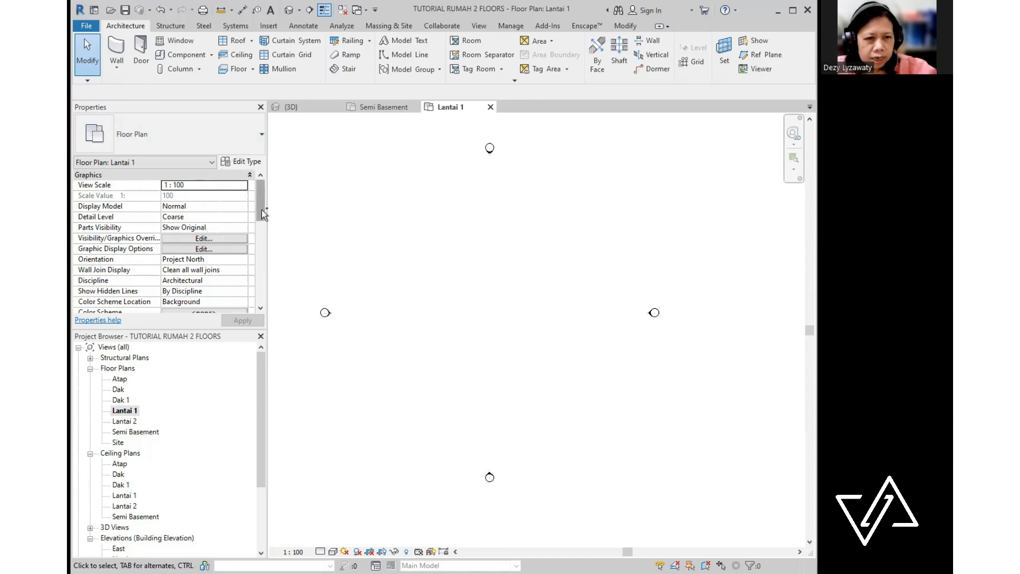
pyautogui.moveTo(262, 213); pyautogui.dragTo(261, 255)
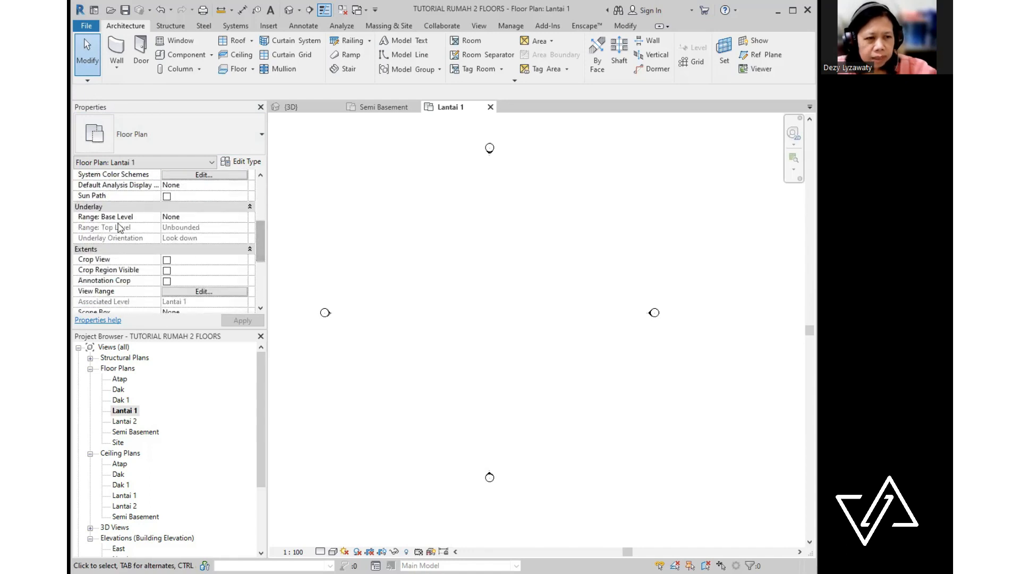
pyautogui.click(108, 211)
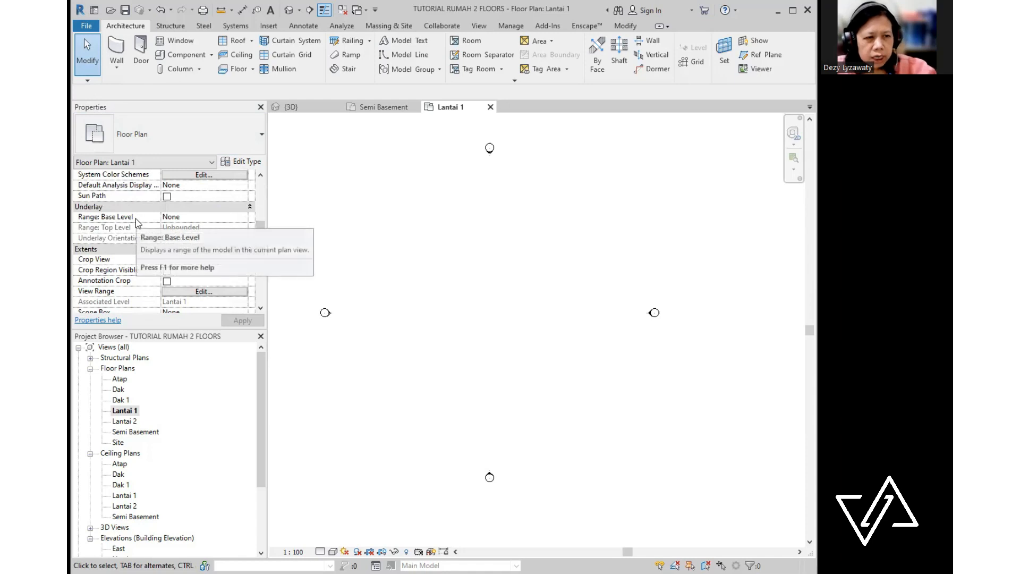
pyautogui.click(217, 216)
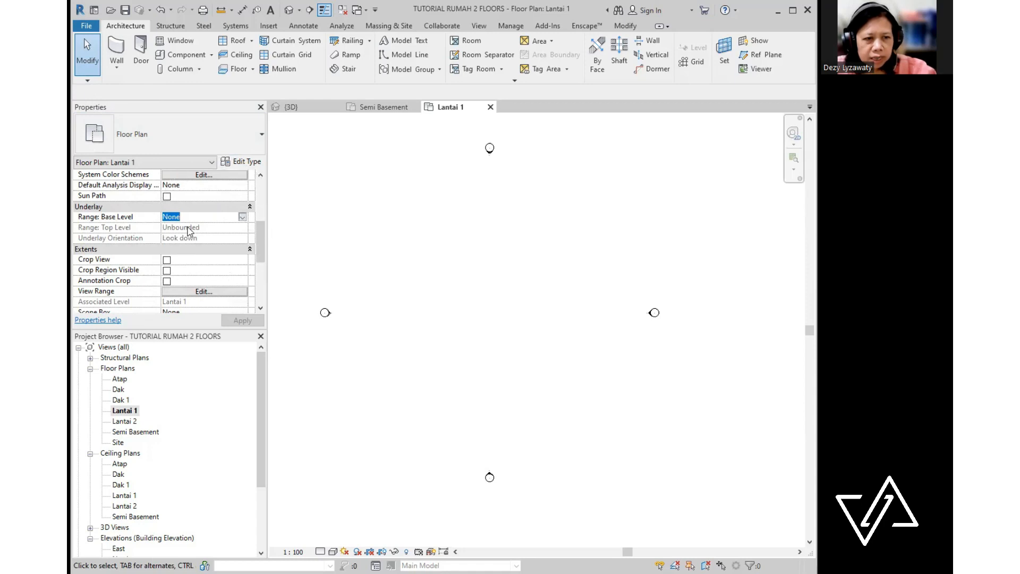
pyautogui.click(242, 216)
pyautogui.click(183, 234)
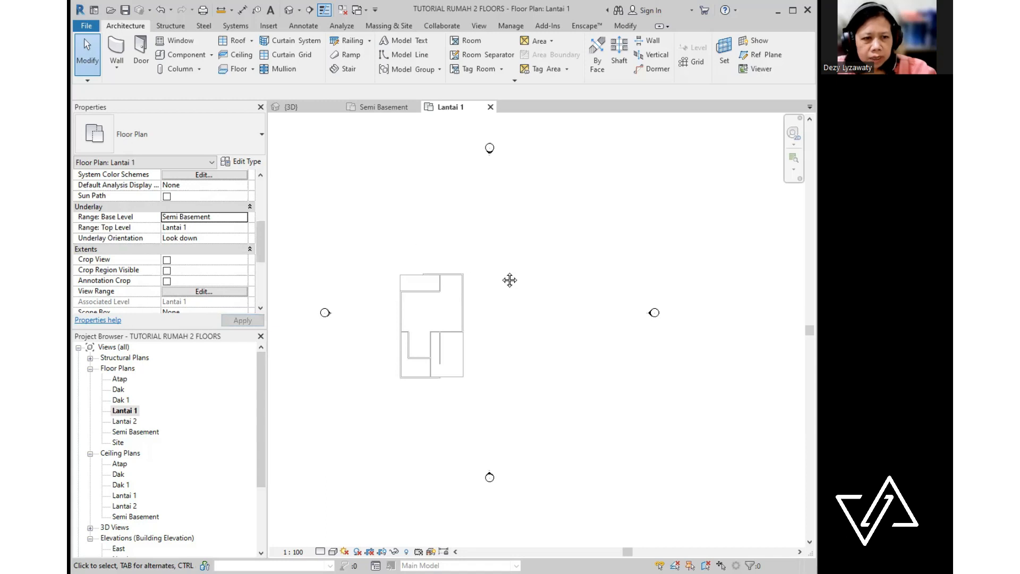
# - Start an architectural wall with the 150 mm Basic Wall type and its height constrained up to the Atap level
pyautogui.moveTo(507, 280); pyautogui.dragTo(550, 252, button='middle')
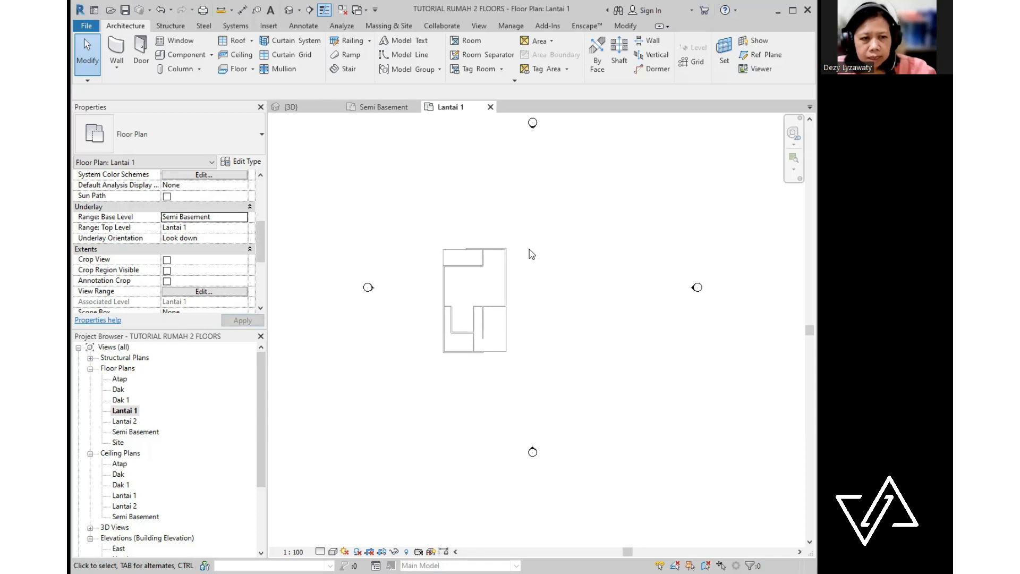
pyautogui.scroll(3, 435, 228)
pyautogui.scroll(1, 497, 306)
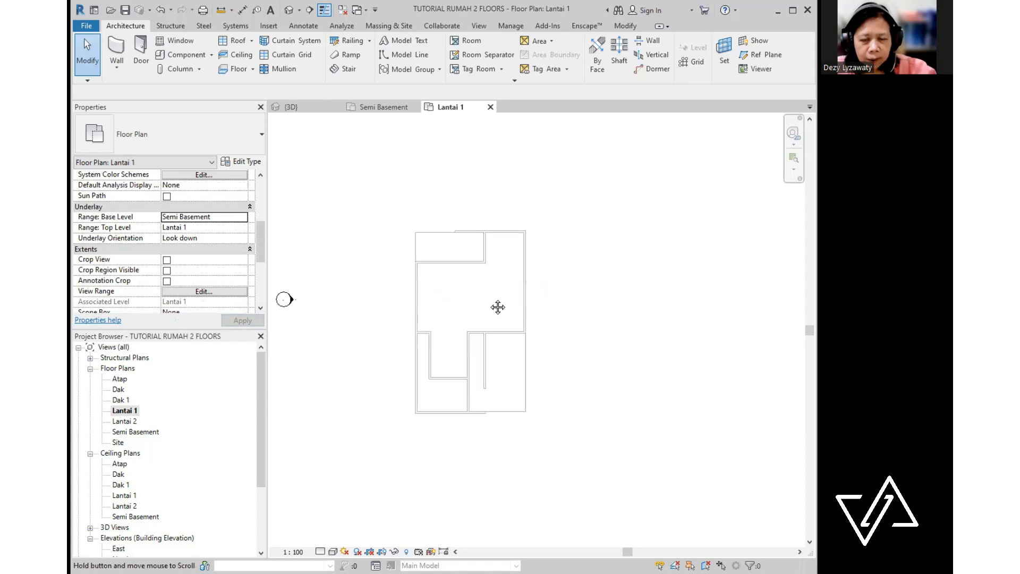
pyautogui.scroll(1, 474, 306)
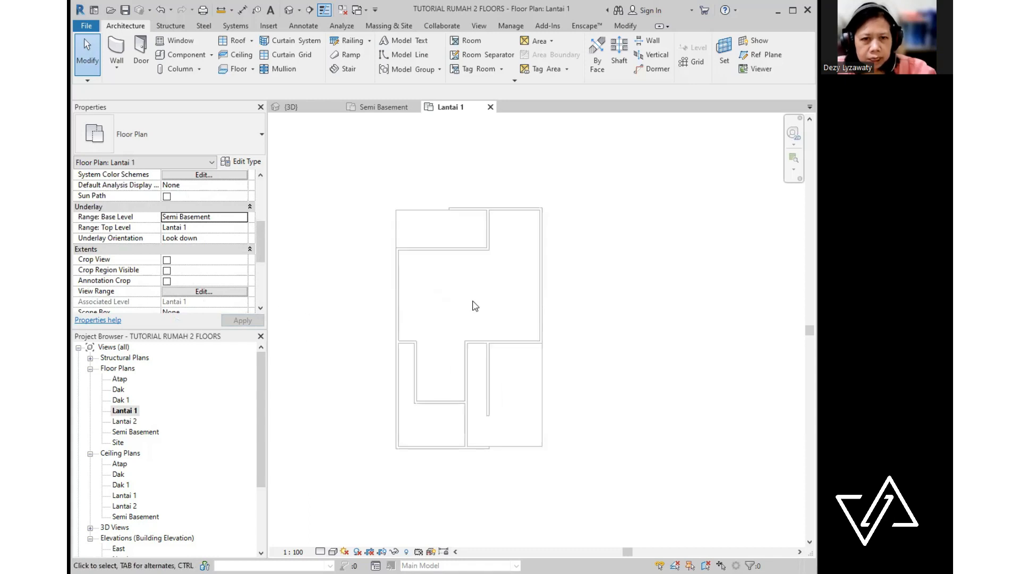
pyautogui.click(117, 67)
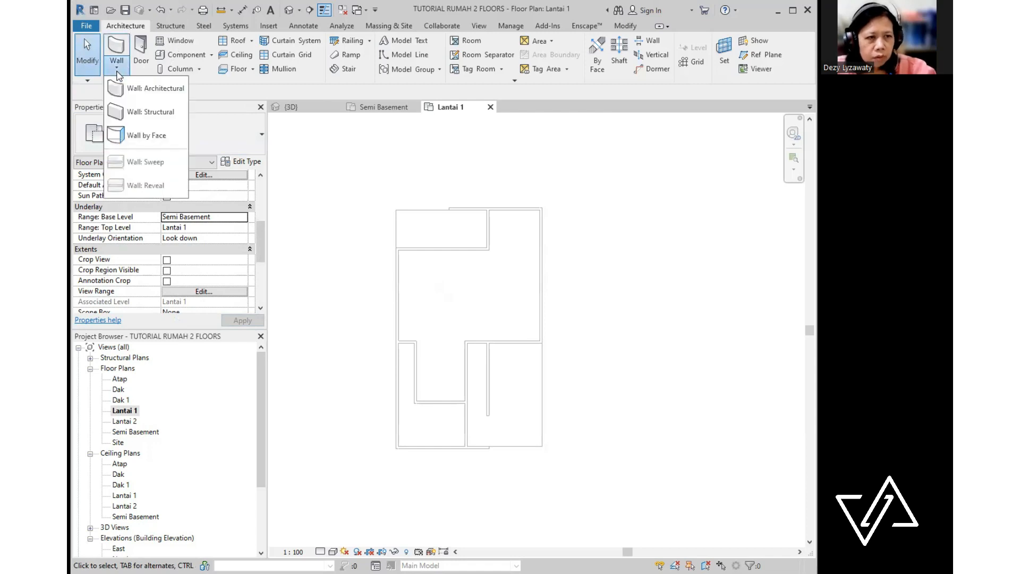
pyautogui.click(134, 89)
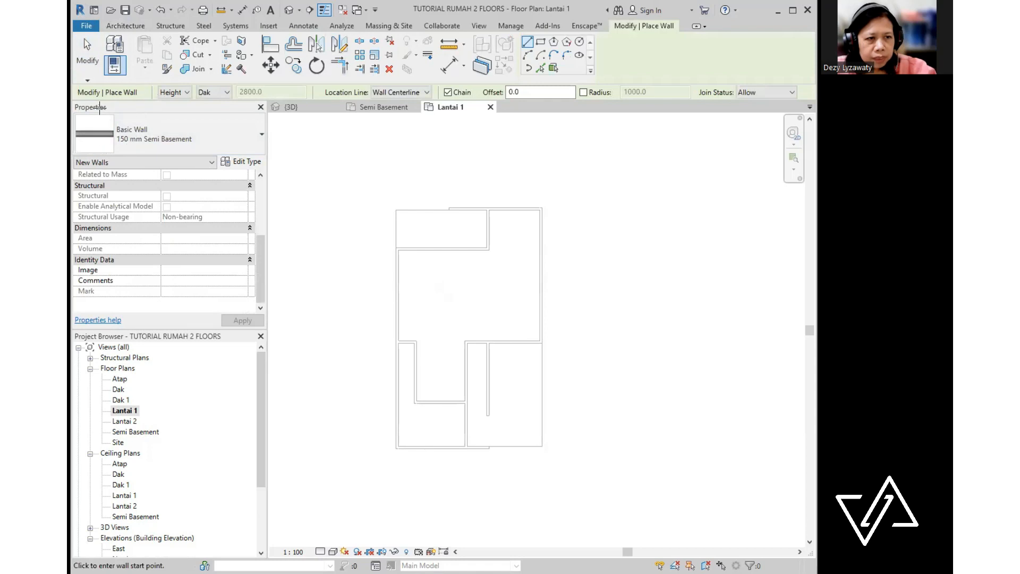
pyautogui.click(253, 138)
pyautogui.click(146, 198)
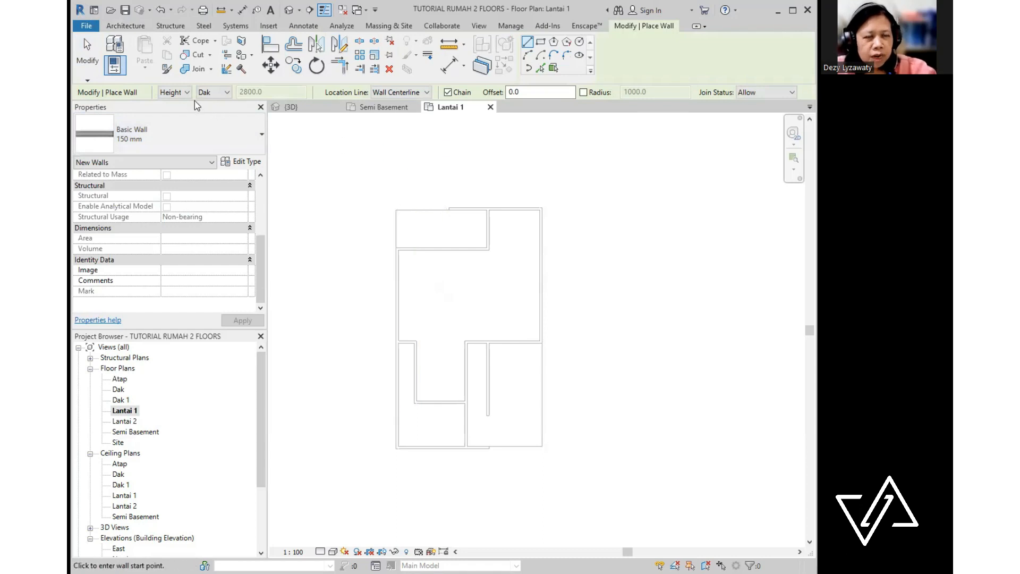
pyautogui.press('ctrl')
pyautogui.press('ctrl')
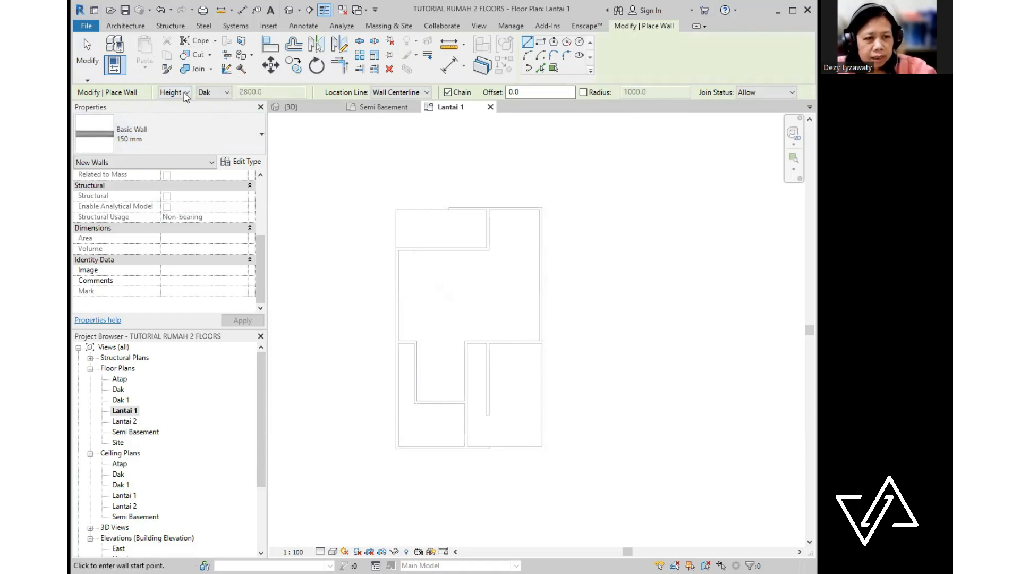
pyautogui.click(229, 93)
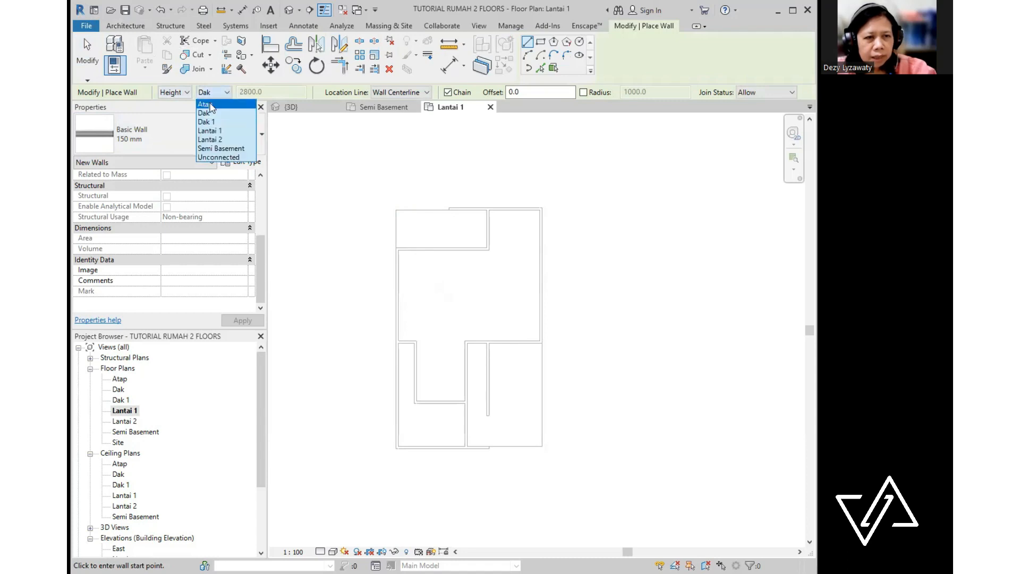
pyautogui.click(211, 104)
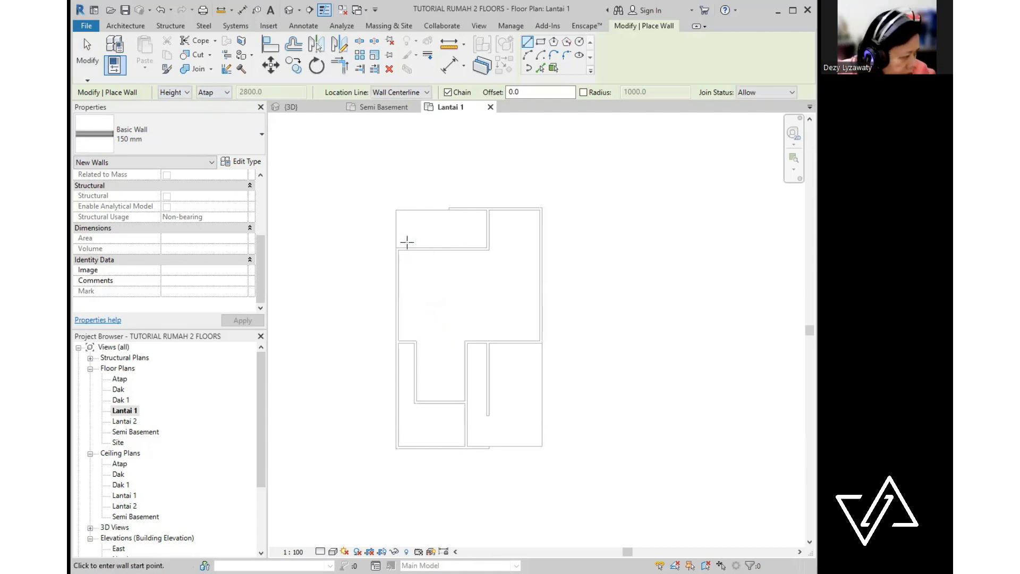
# - Trace the main block's left wall down about 6200 mm, then continue along its lower edge to the lower wing's inner wall
pyautogui.scroll(4, 405, 245)
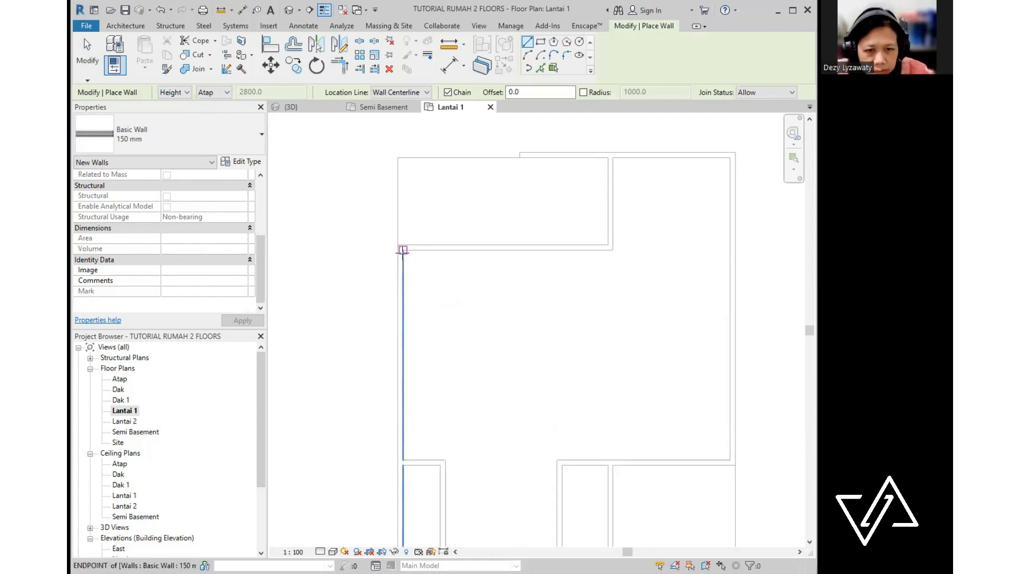
pyautogui.click(402, 250)
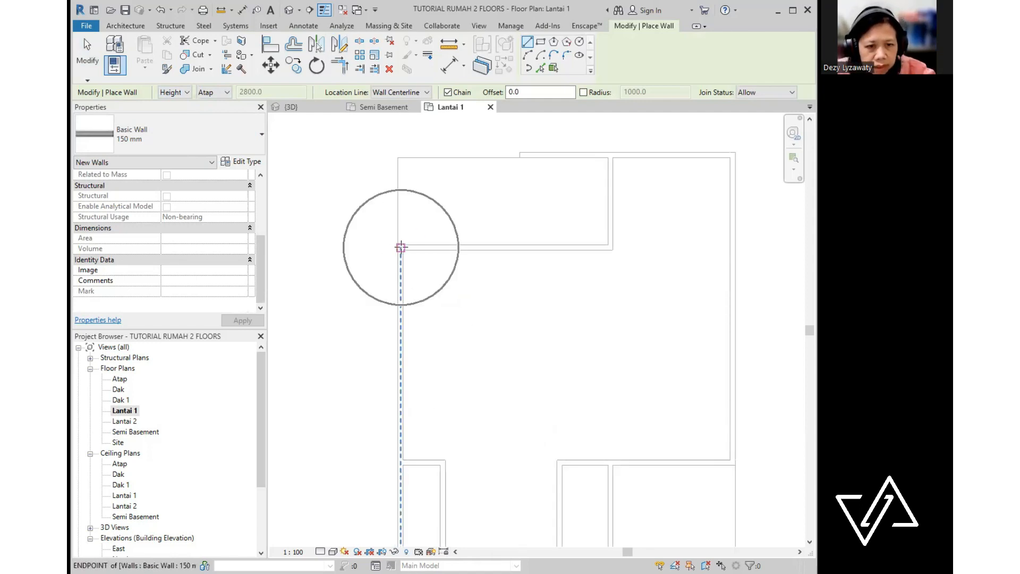
pyautogui.moveTo(403, 375); pyautogui.dragTo(408, 321, button='middle')
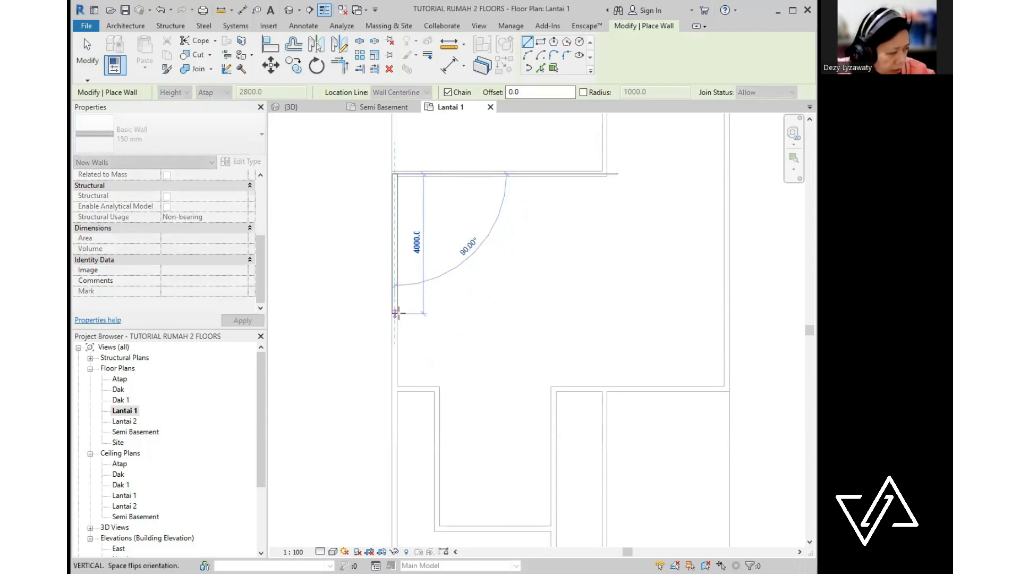
pyautogui.scroll(-1, 393, 373)
pyautogui.scroll(1, 395, 386)
pyautogui.scroll(1, 394, 386)
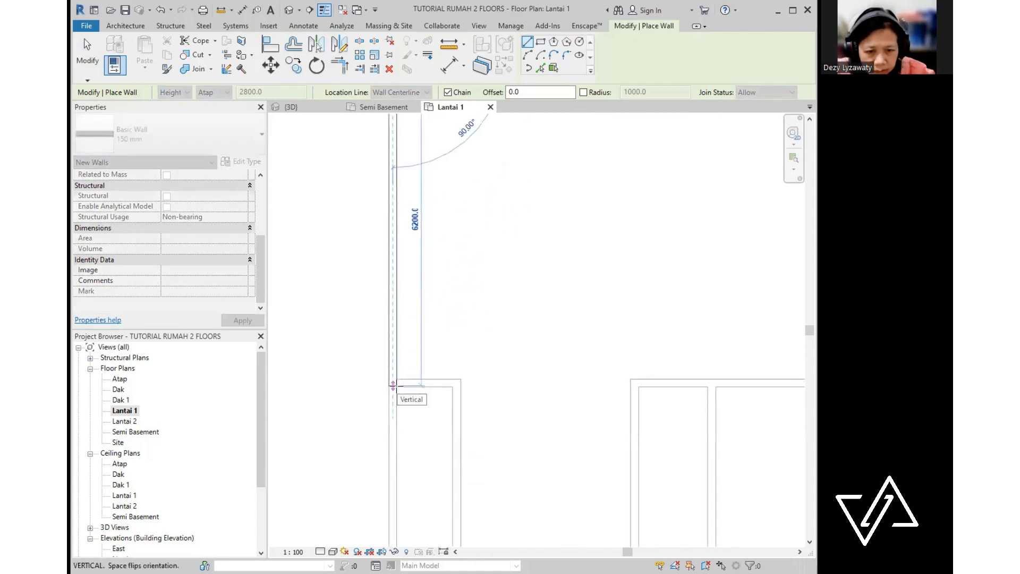
pyautogui.scroll(1, 392, 384)
pyautogui.click(392, 382)
pyautogui.scroll(-1, 371, 367)
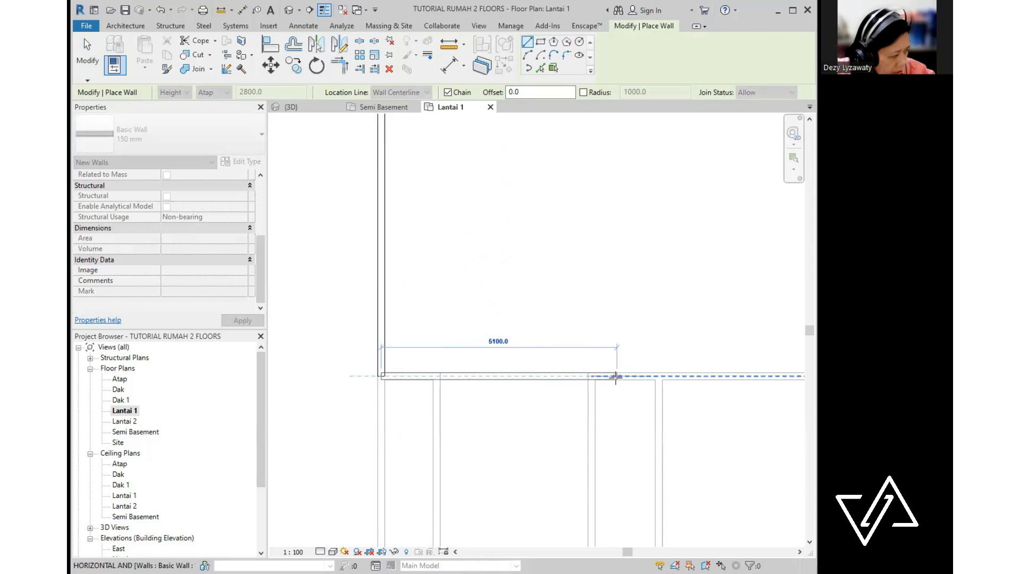
pyautogui.click(591, 376)
# - Continue the wall chain around the small room below the main block, about 3350 by 4000 mm, and end the wall command
pyautogui.scroll(-1, 590, 409)
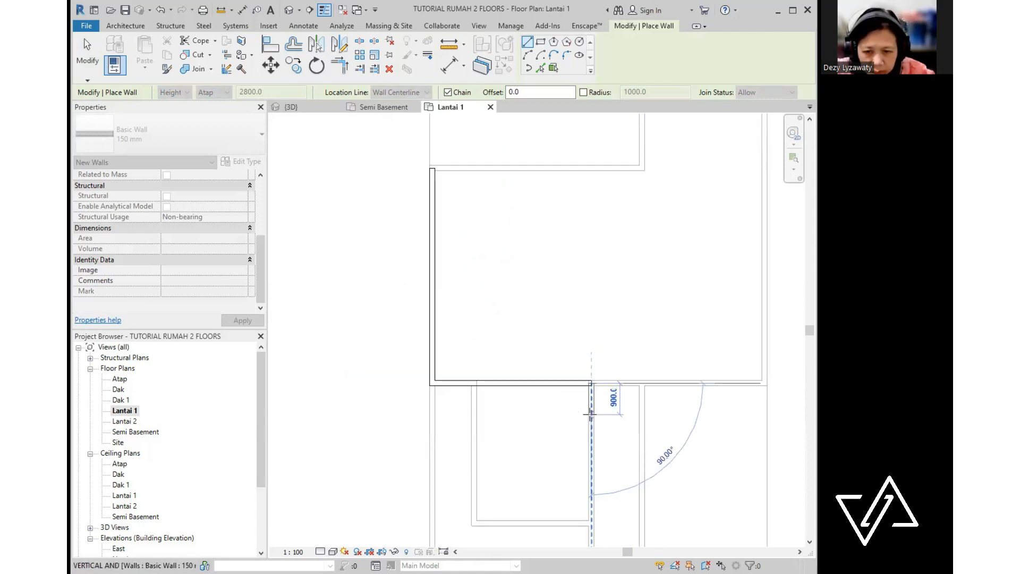
pyautogui.moveTo(590, 413); pyautogui.dragTo(590, 339, button='middle')
pyautogui.click(591, 448)
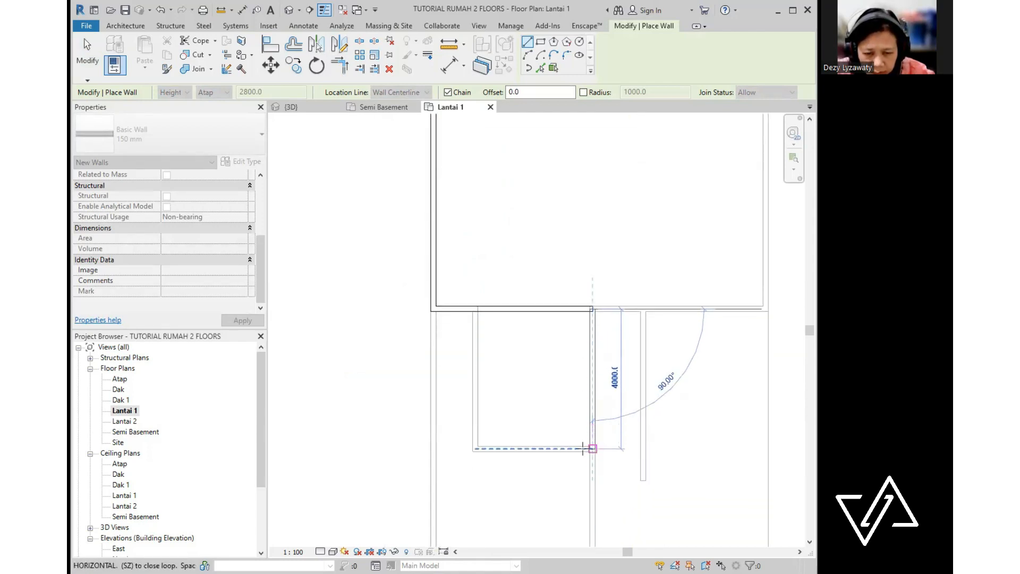
pyautogui.scroll(2, 473, 448)
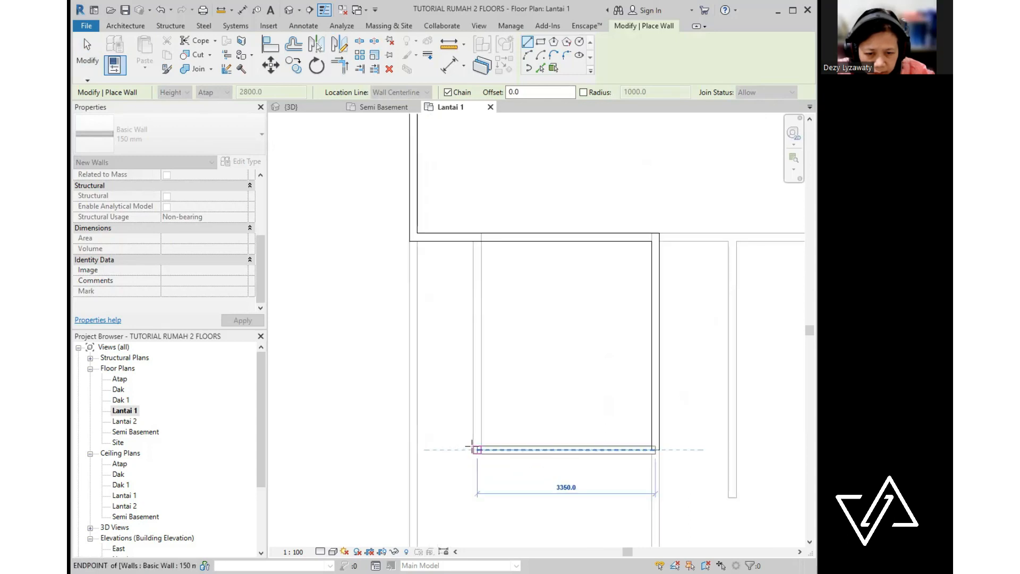
pyautogui.click(477, 249)
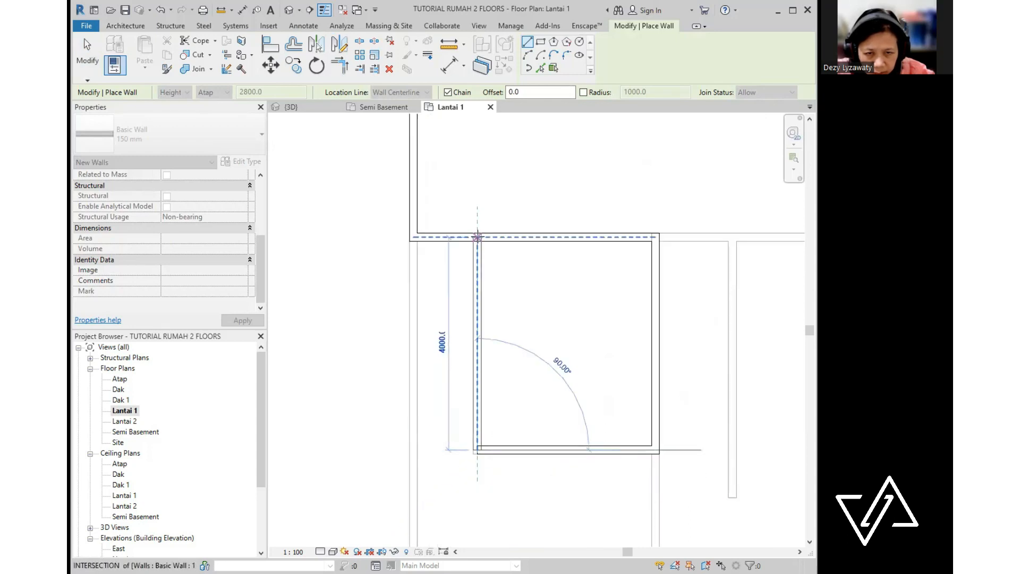
pyautogui.scroll(-2, 475, 255)
pyautogui.press('Escape')
pyautogui.press('Escape')
pyautogui.moveTo(563, 360); pyautogui.dragTo(464, 381, button='middle')
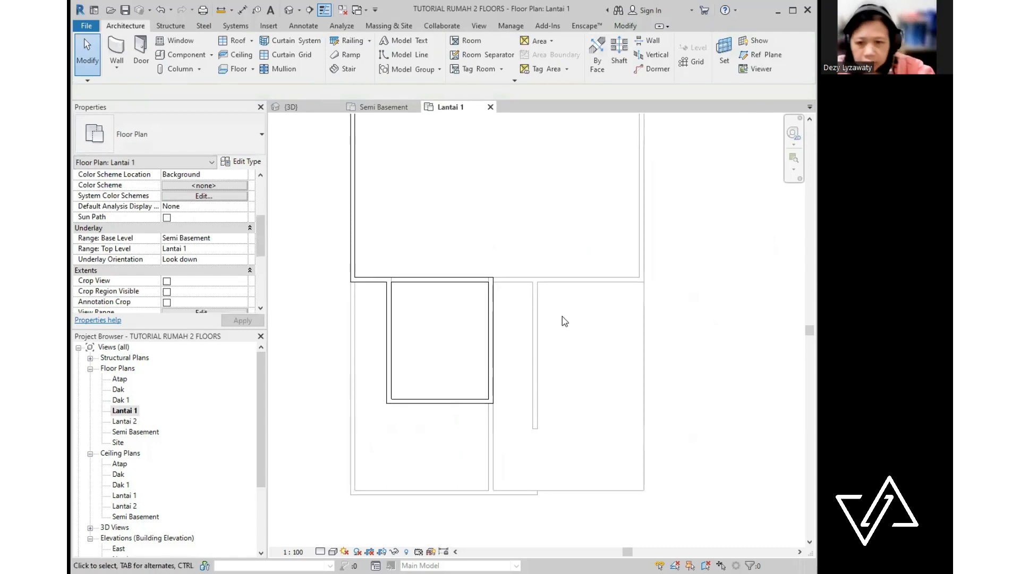
# - Draw a short 150 mm architectural wall up to Atap, extending downward from the lower end of the main block's left wall
pyautogui.scroll(-1, 562, 316)
pyautogui.click(139, 26)
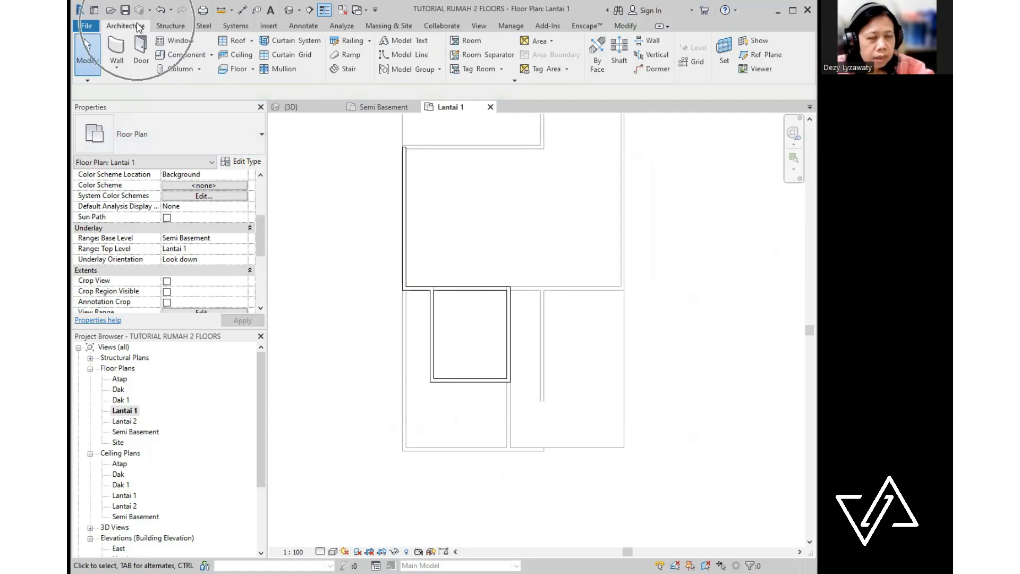
pyautogui.click(117, 68)
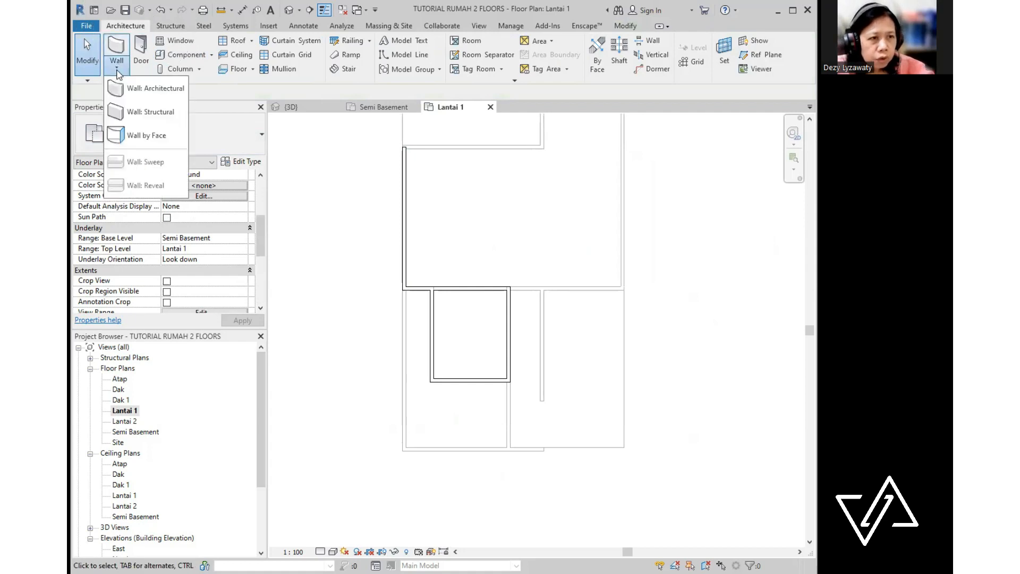
pyautogui.click(161, 91)
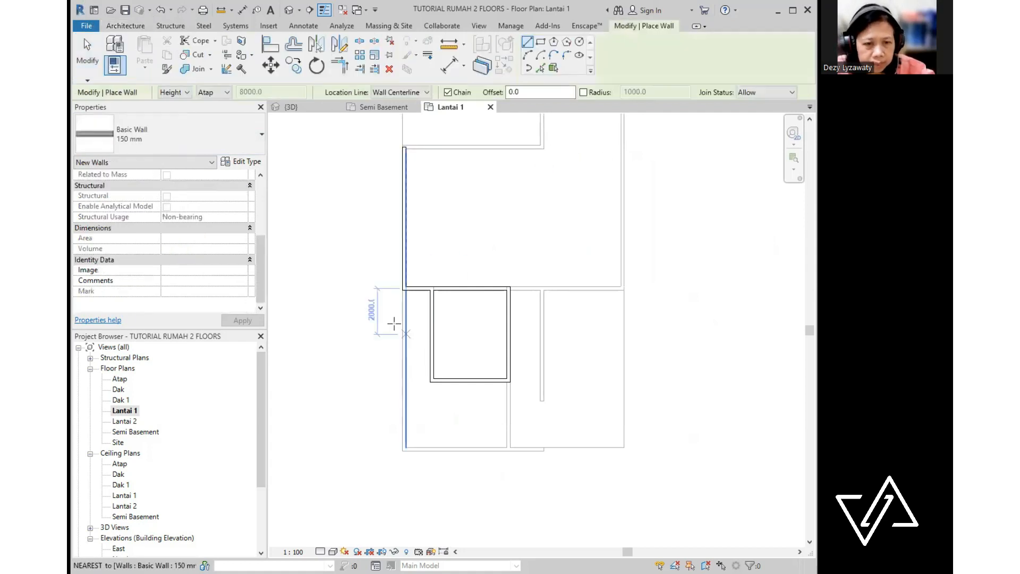
pyautogui.scroll(2, 396, 300)
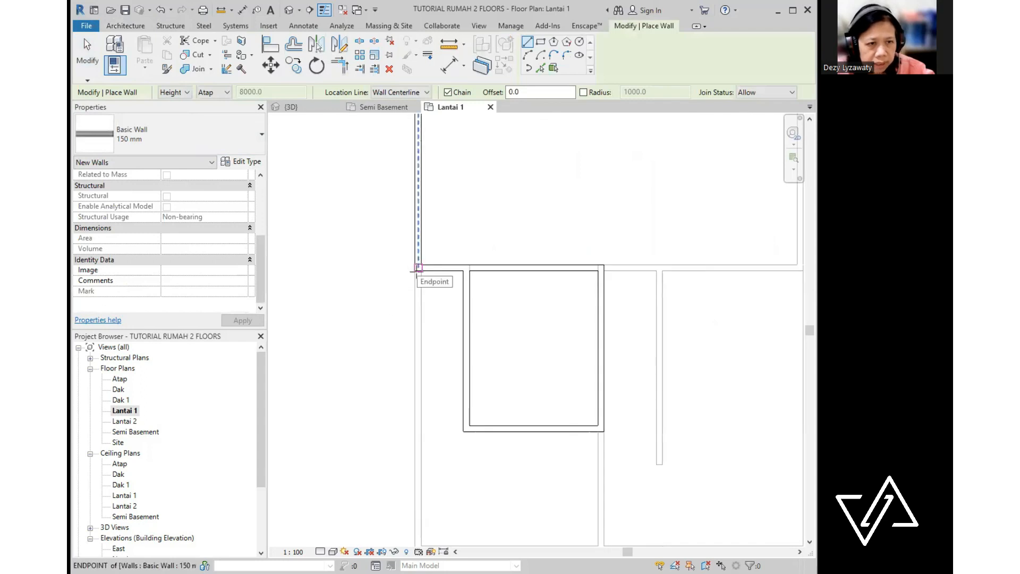
pyautogui.click(418, 267)
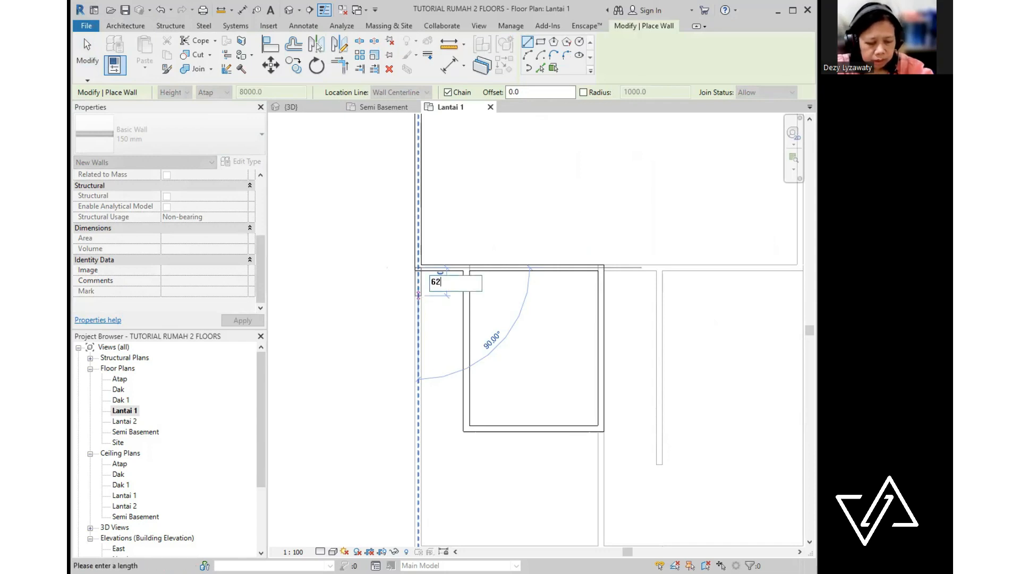
pyautogui.click(418, 295)
pyautogui.press('s')
pyautogui.press('b')
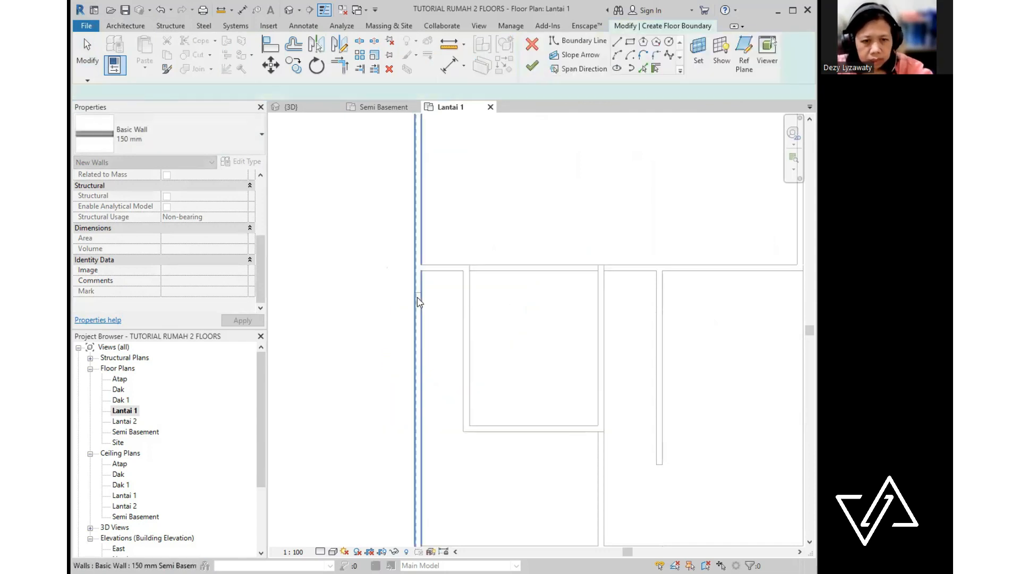
pyautogui.press('Escape')
pyautogui.scroll(-4, 453, 308)
pyautogui.moveTo(549, 349); pyautogui.dragTo(492, 356, button='middle')
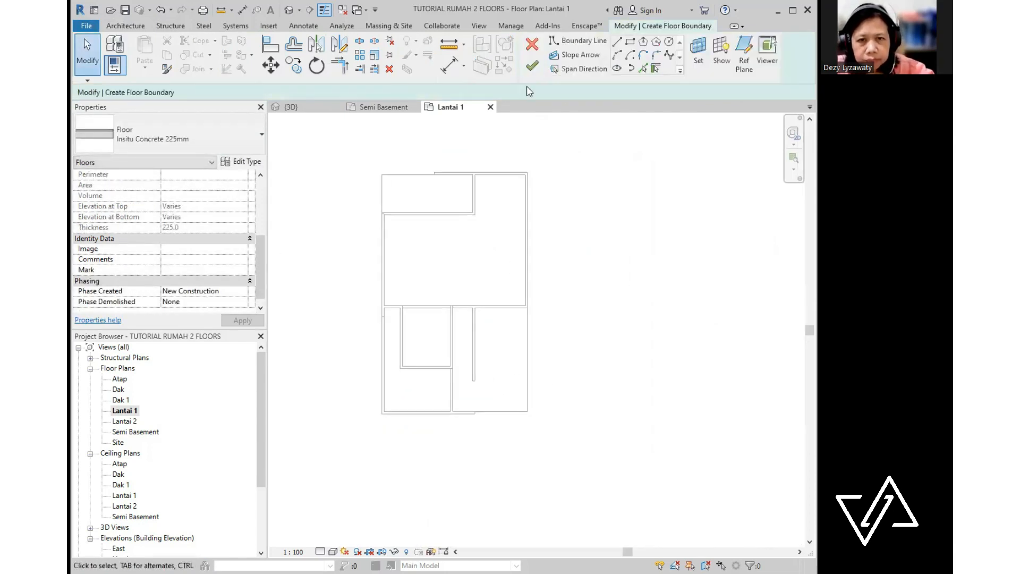
pyautogui.click(532, 44)
pyautogui.scroll(4, 519, 366)
pyautogui.scroll(-3, 508, 332)
pyautogui.moveTo(556, 336); pyautogui.dragTo(449, 345, button='middle')
pyautogui.scroll(2, 448, 346)
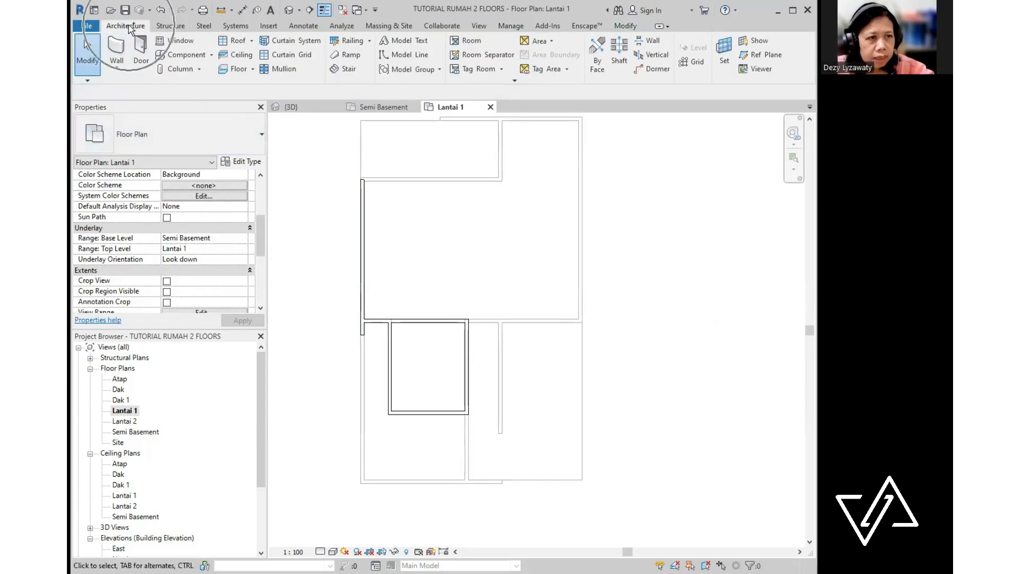
# - Draw a 150 mm architectural wall about 5025 mm long from the small room's right wall to the building's right edge
pyautogui.click(117, 72)
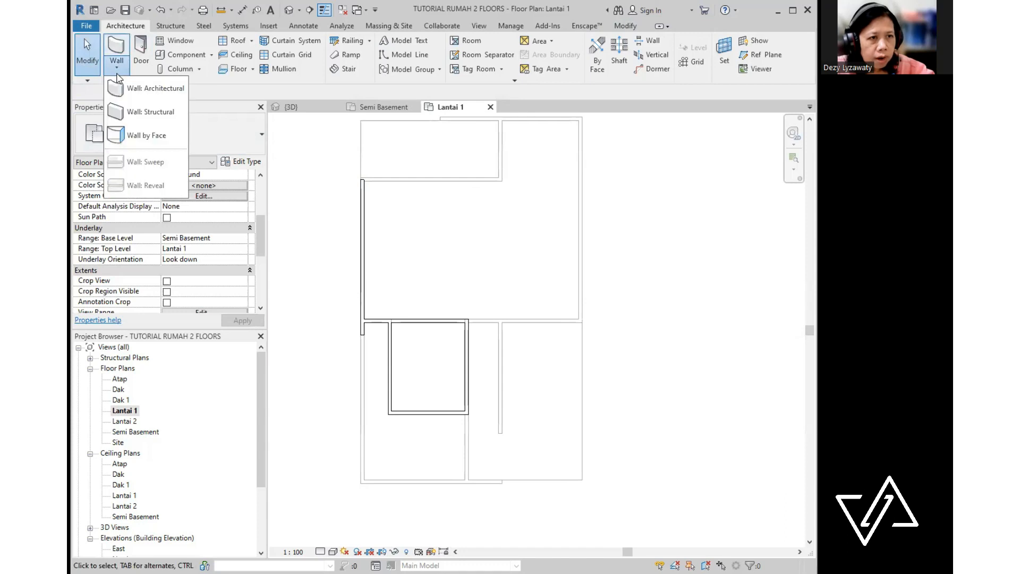
pyautogui.click(154, 90)
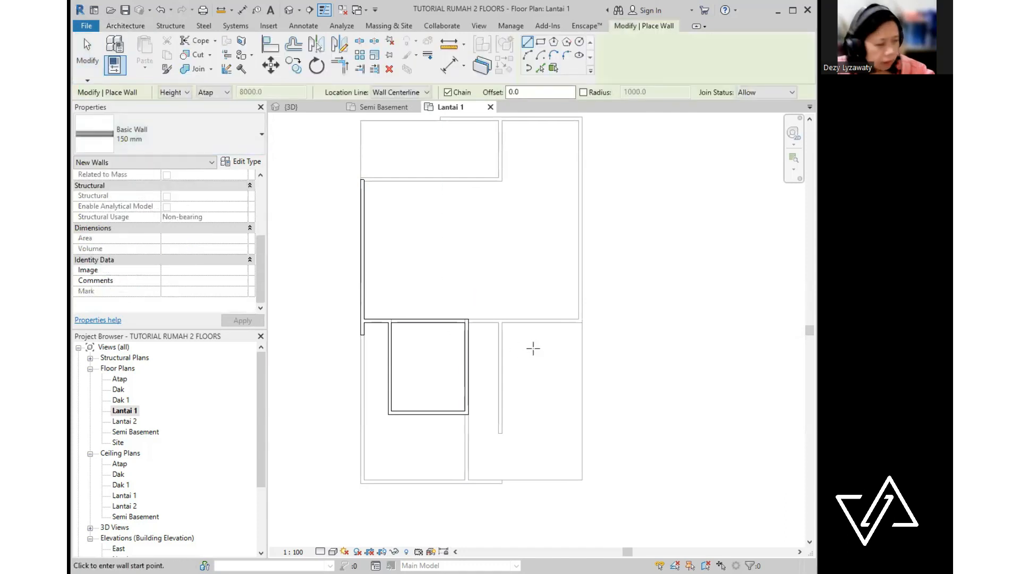
pyautogui.scroll(2, 528, 351)
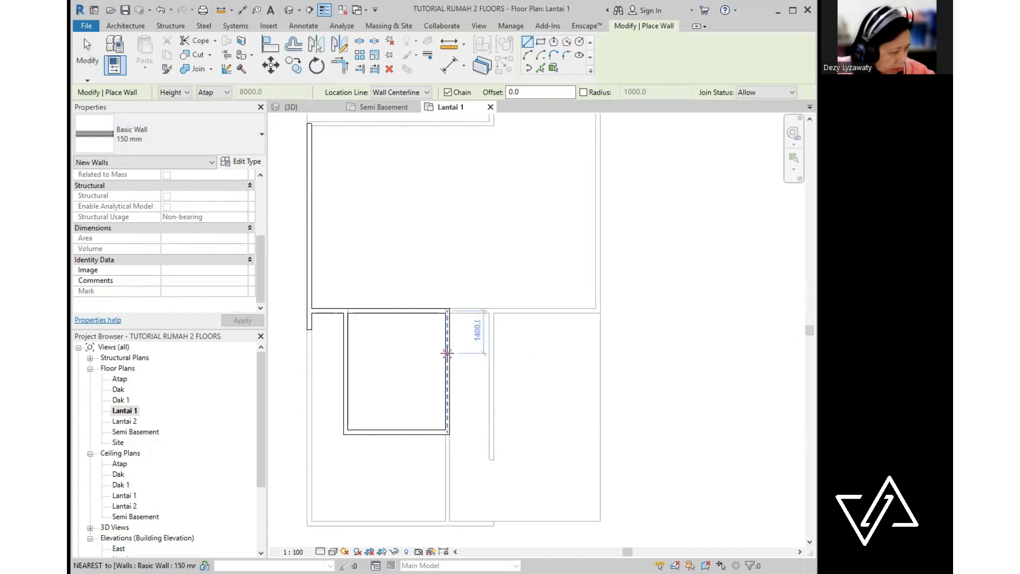
pyautogui.click(446, 353)
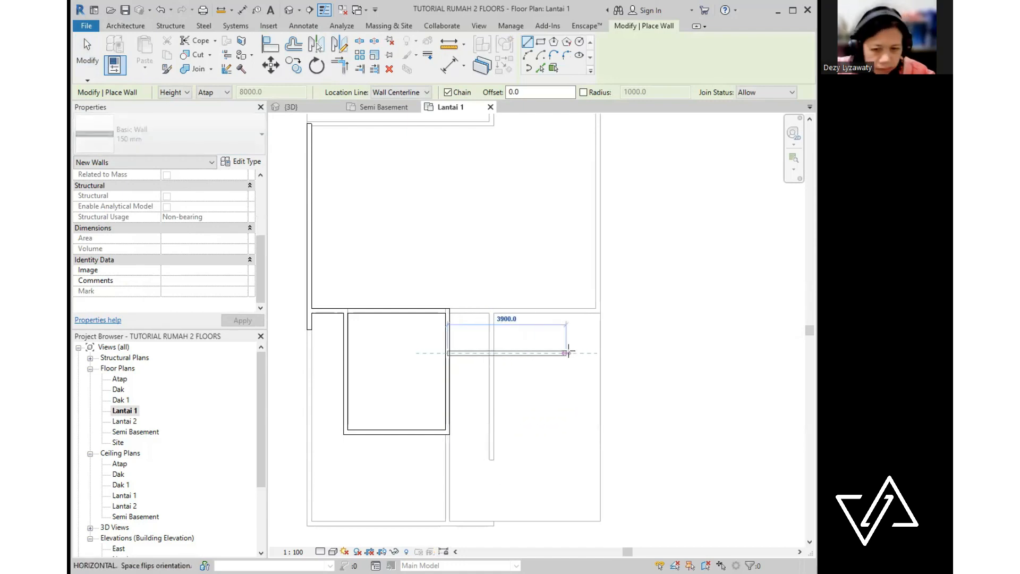
pyautogui.scroll(3, 599, 353)
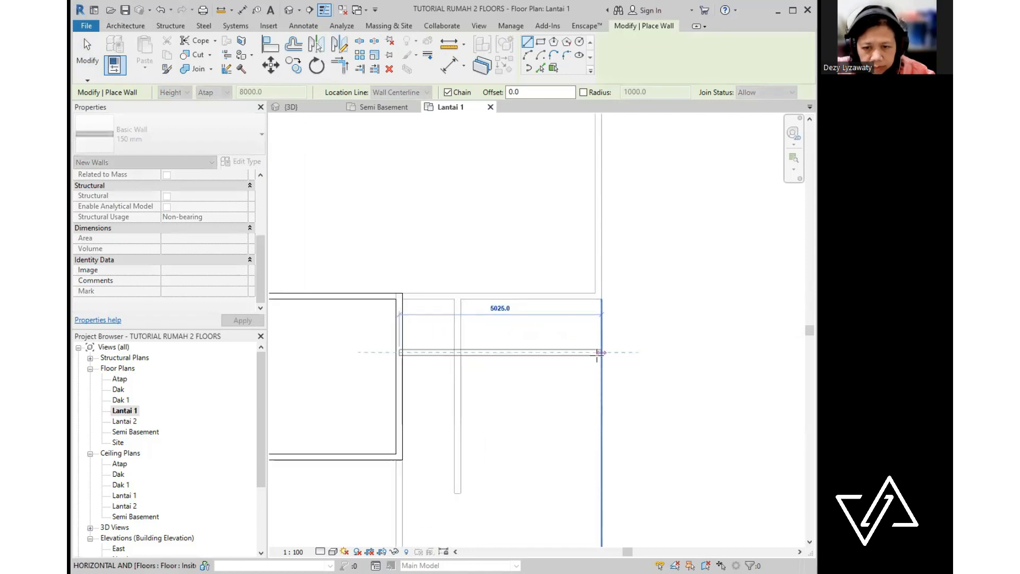
pyautogui.click(599, 353)
# - Continue the wall chain about 8000 mm up the right edge, then across to the left edge about 9575 mm, and end the wall command
pyautogui.scroll(-3, 586, 374)
pyautogui.scroll(-3, 585, 374)
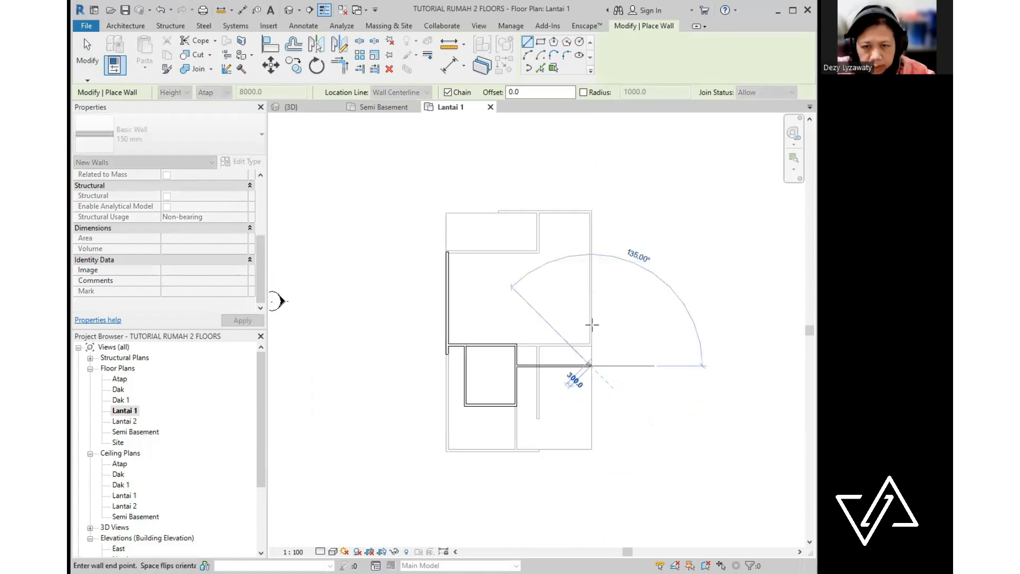
pyautogui.scroll(3, 596, 240)
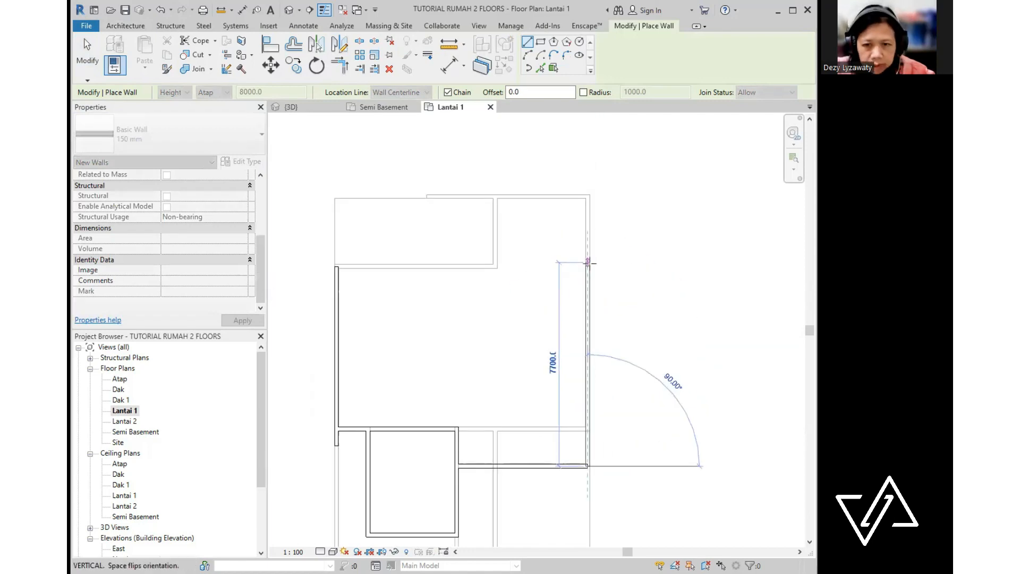
pyautogui.scroll(2, 587, 268)
pyautogui.scroll(-2, 587, 267)
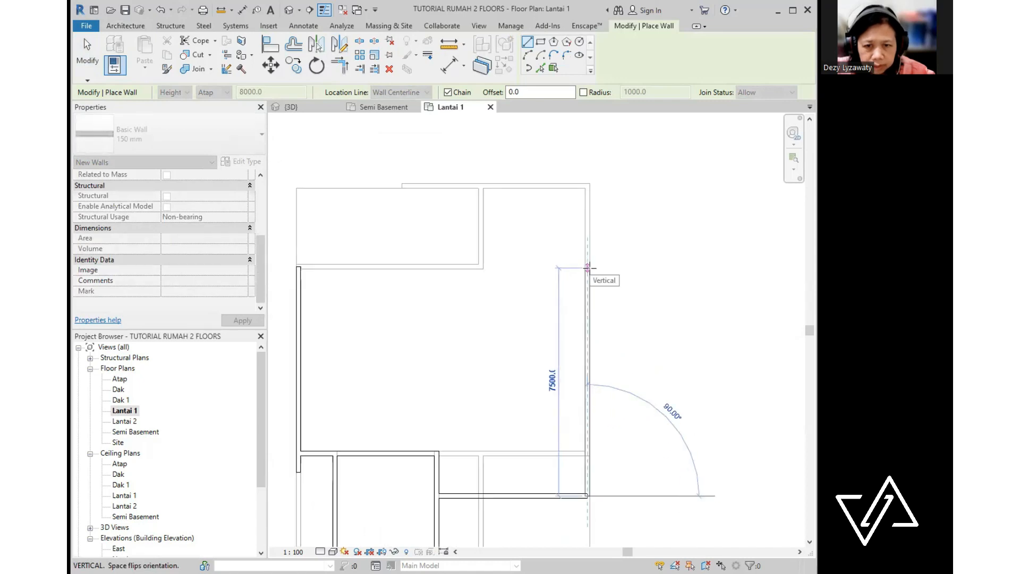
pyautogui.click(588, 252)
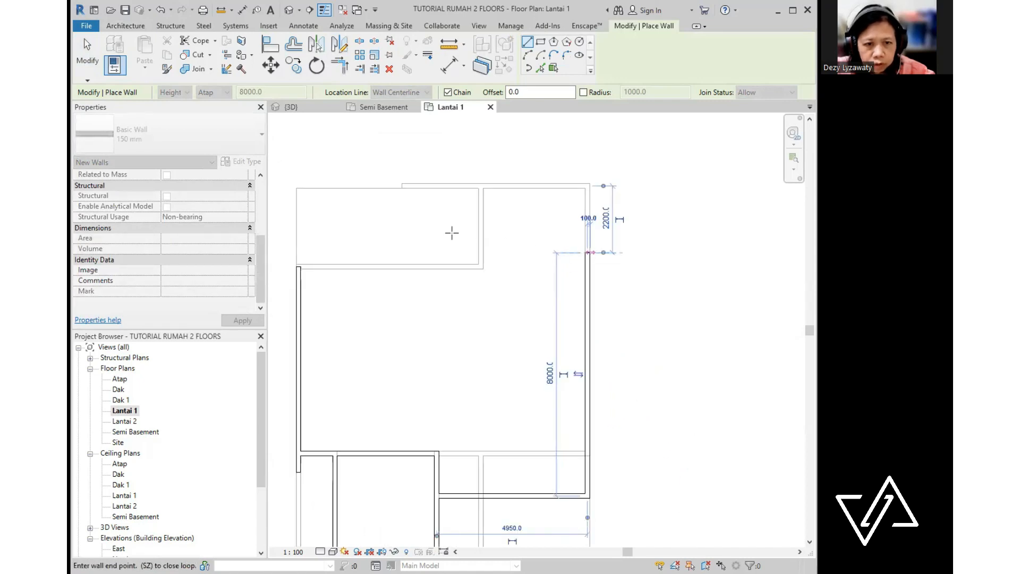
pyautogui.click(296, 252)
pyautogui.press('Escape')
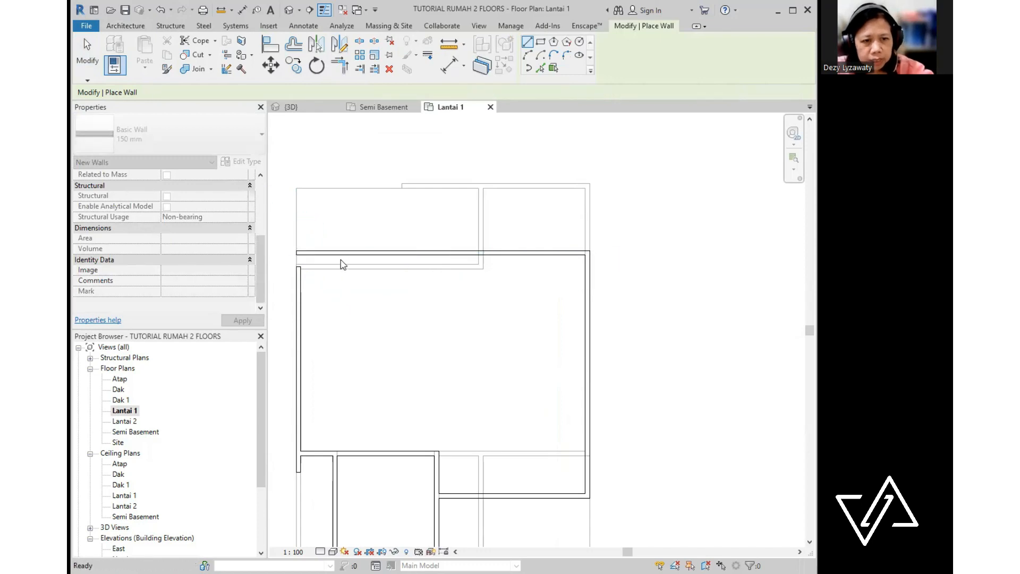
pyautogui.press('Escape')
# - Align the main block's upper wall to the lower face of the horizontal underlay wall with the Align tool
pyautogui.moveTo(341, 280); pyautogui.dragTo(364, 278, button='middle')
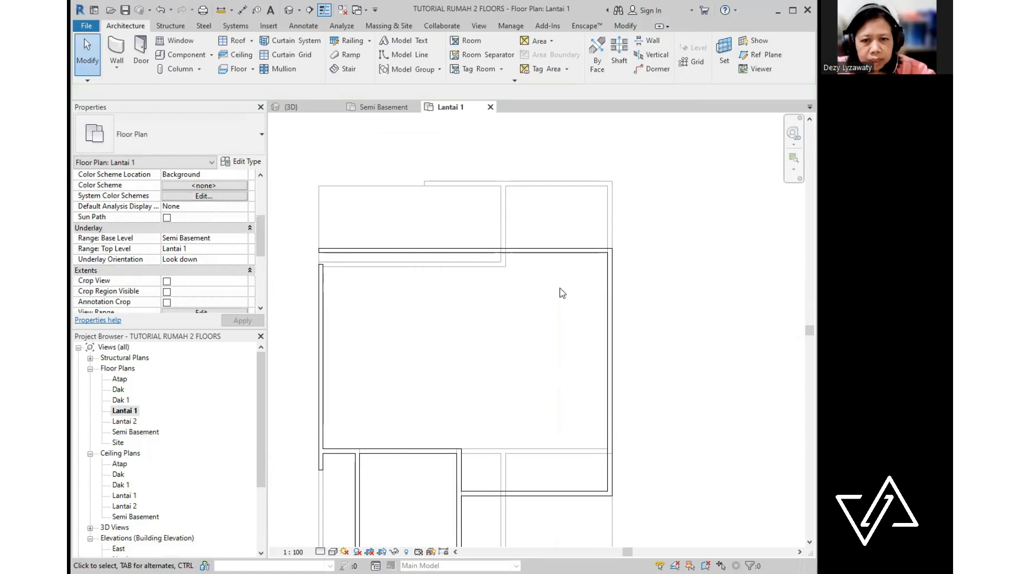
pyautogui.moveTo(562, 292); pyautogui.dragTo(570, 267, button='middle')
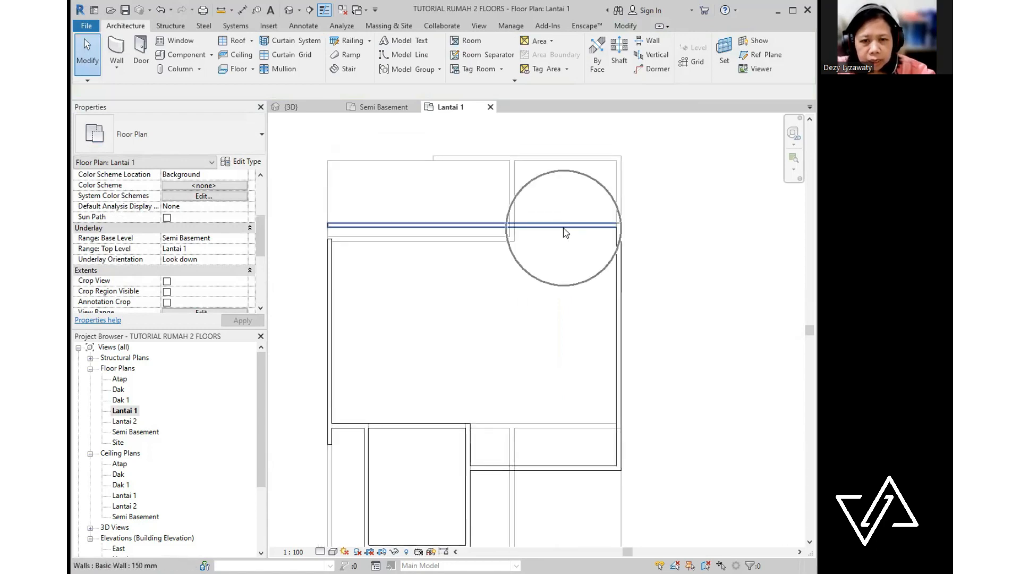
pyautogui.click(565, 230)
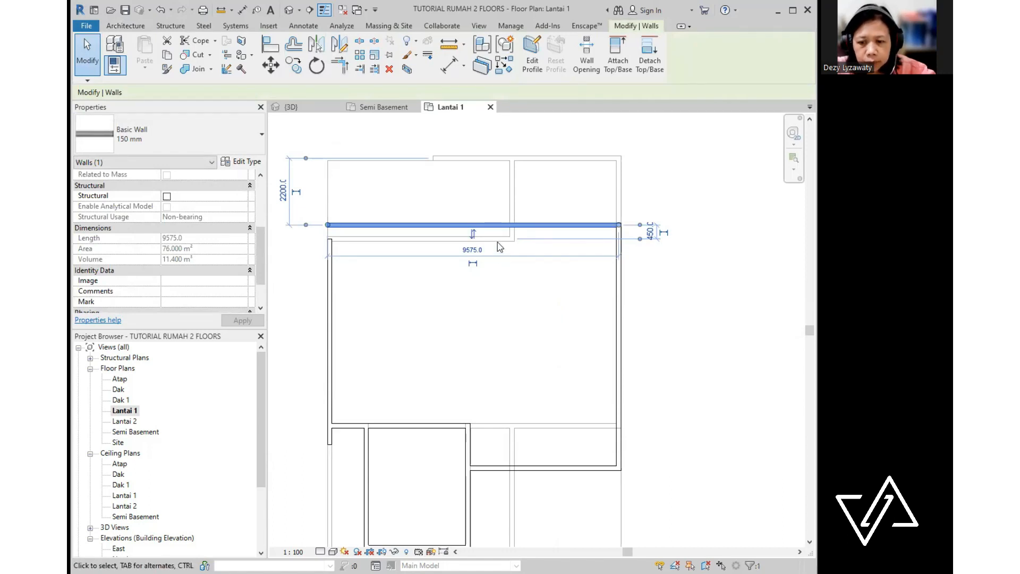
pyautogui.click(512, 291)
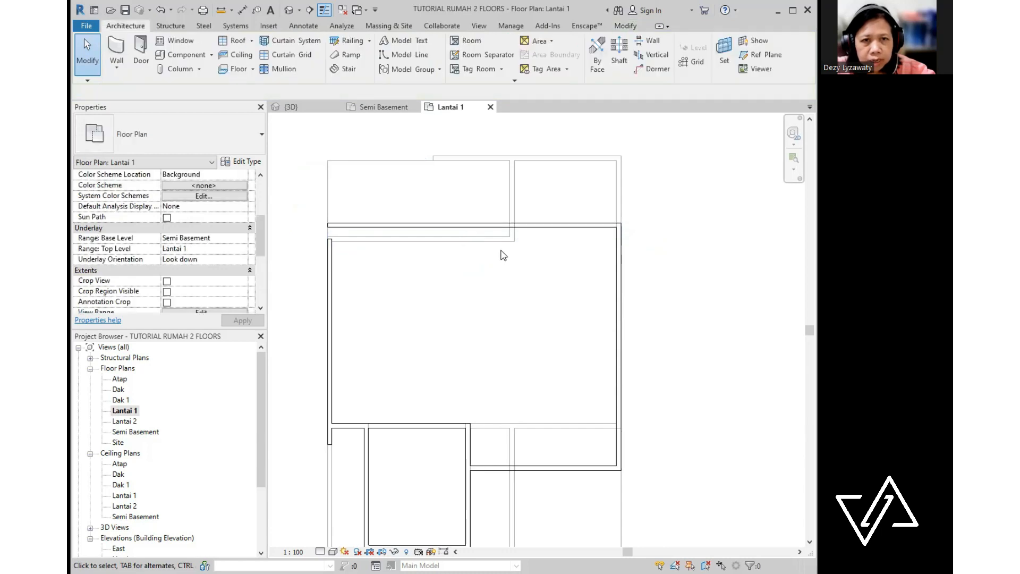
pyautogui.click(625, 25)
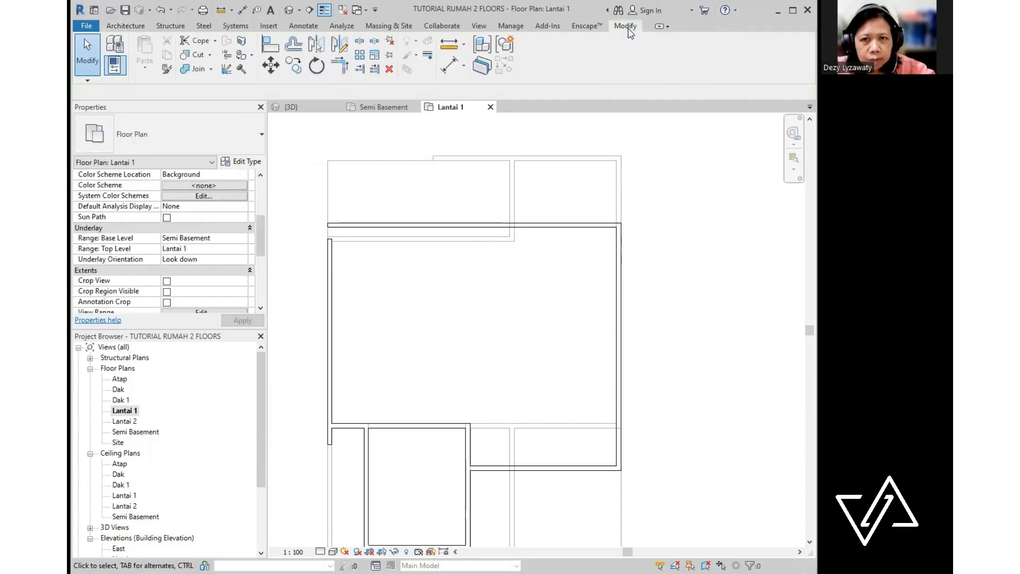
pyautogui.click(273, 47)
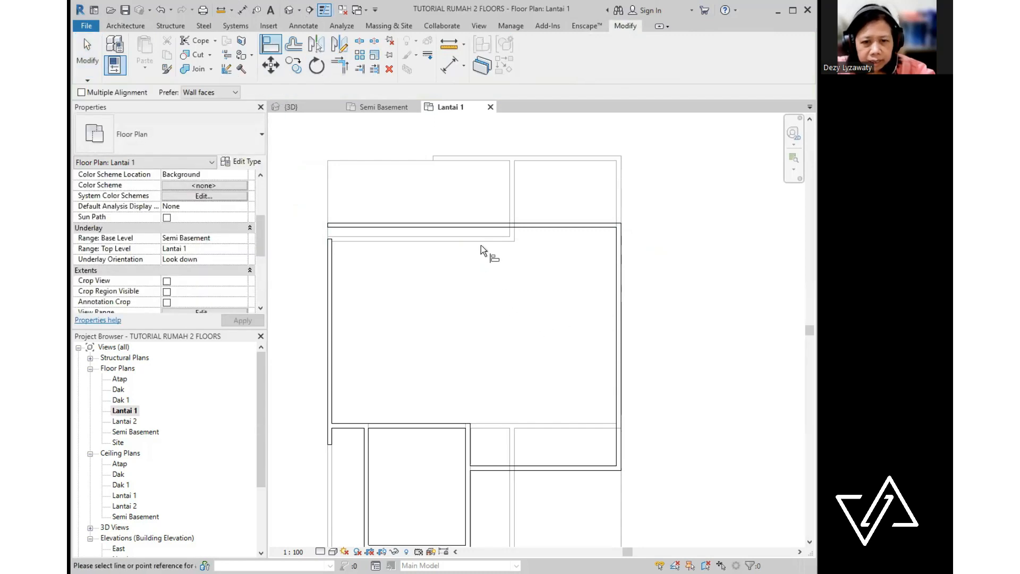
pyautogui.click(481, 241)
pyautogui.click(484, 228)
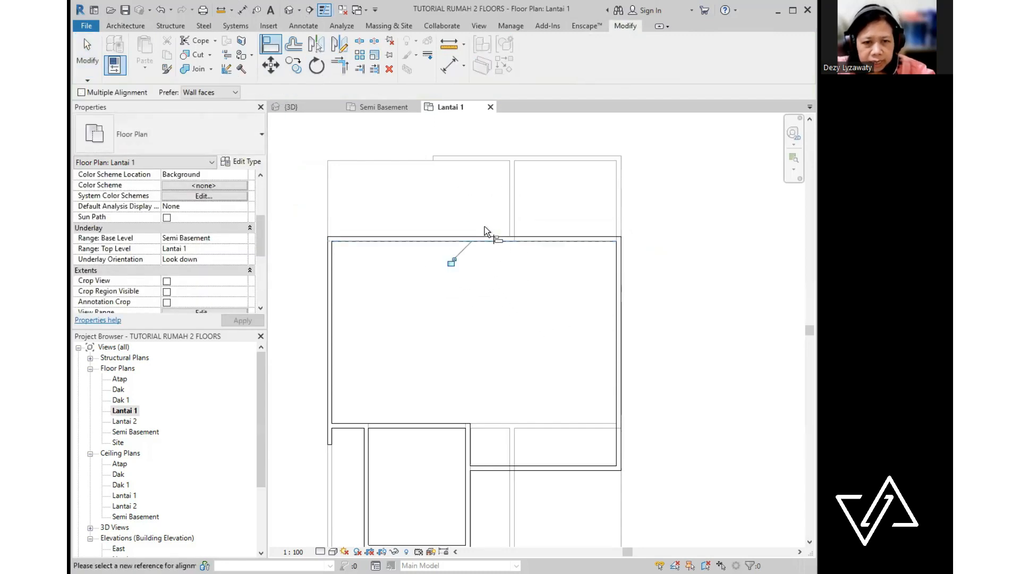
pyautogui.press('Escape')
pyautogui.press('Escape')
pyautogui.moveTo(568, 311); pyautogui.dragTo(569, 264, button='middle')
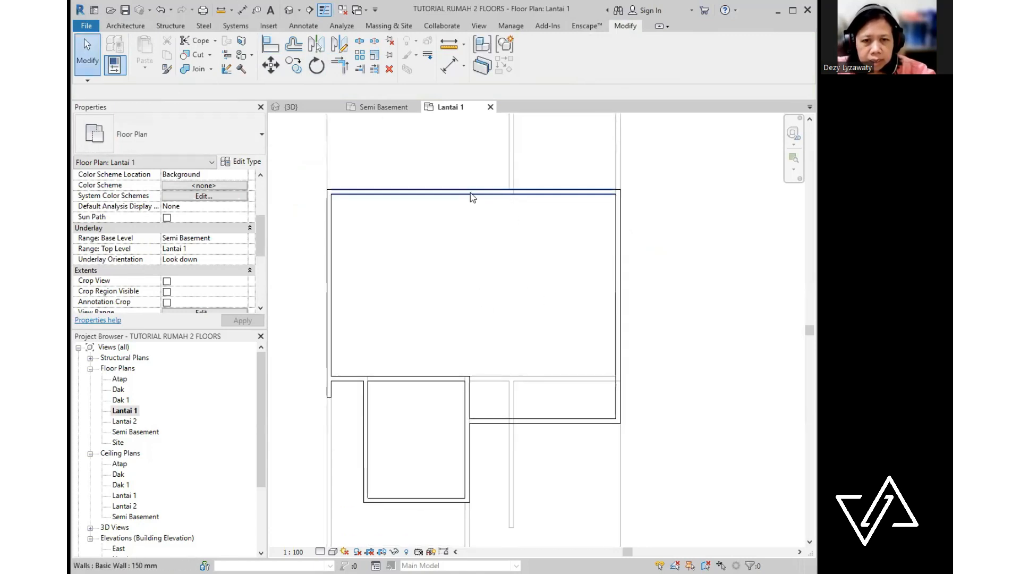
pyautogui.moveTo(533, 280); pyautogui.dragTo(553, 267, button='middle')
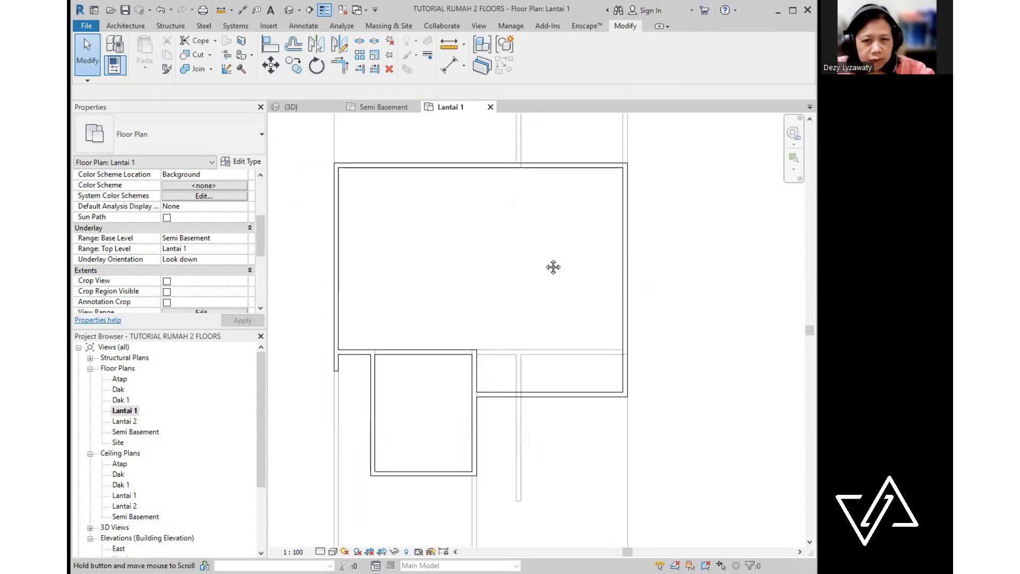
pyautogui.click(571, 405)
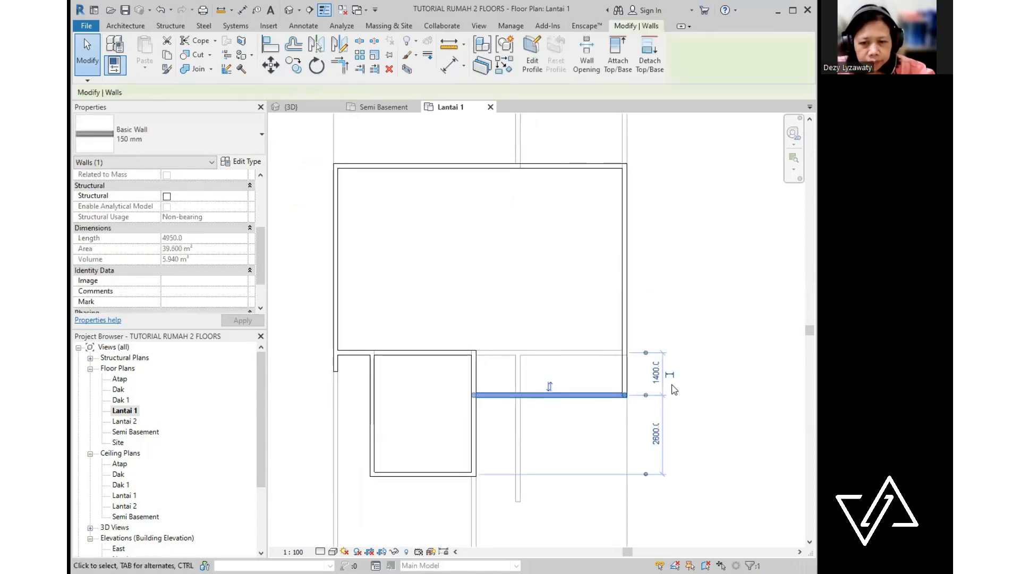
pyautogui.click(656, 372)
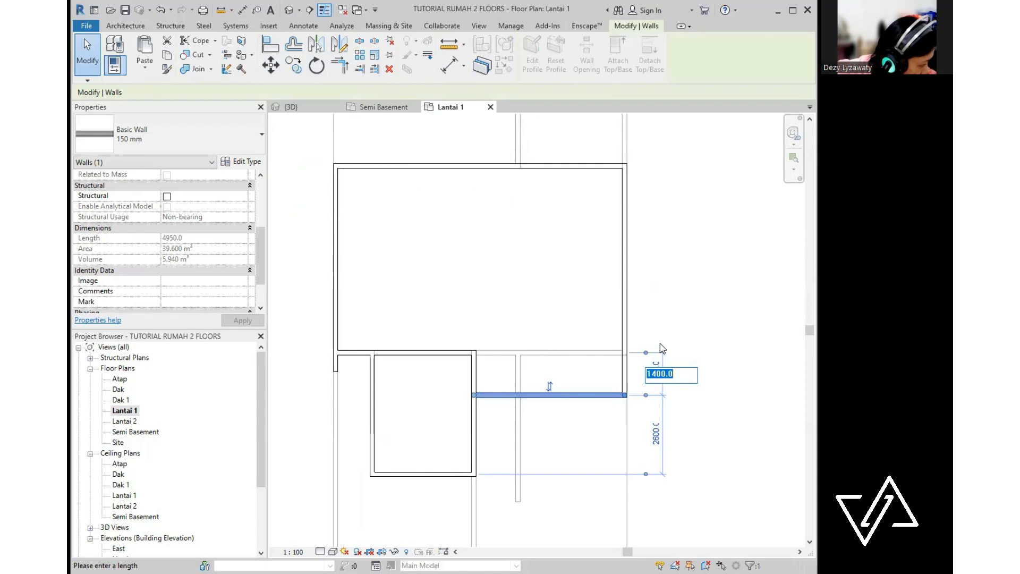
pyautogui.scroll(-3, 562, 338)
pyautogui.click(506, 299)
pyautogui.scroll(3, 559, 403)
pyautogui.click(562, 414)
pyautogui.moveTo(589, 414); pyautogui.dragTo(540, 314, button='middle')
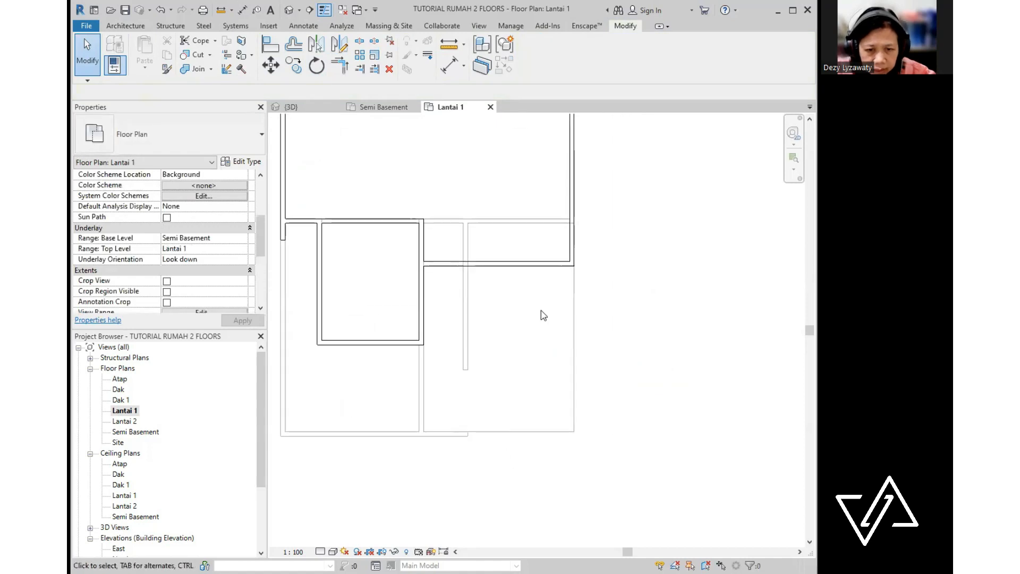
# - Set the distance between the lower-right horizontal wall and the small room's bottom wall to 2500 mm
pyautogui.click(537, 263)
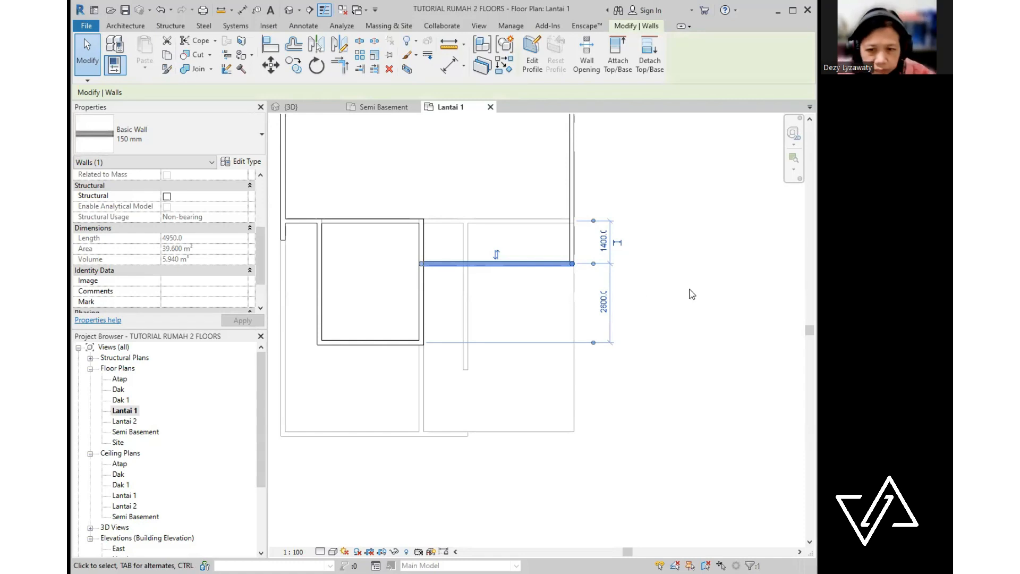
pyautogui.click(677, 319)
pyautogui.click(553, 264)
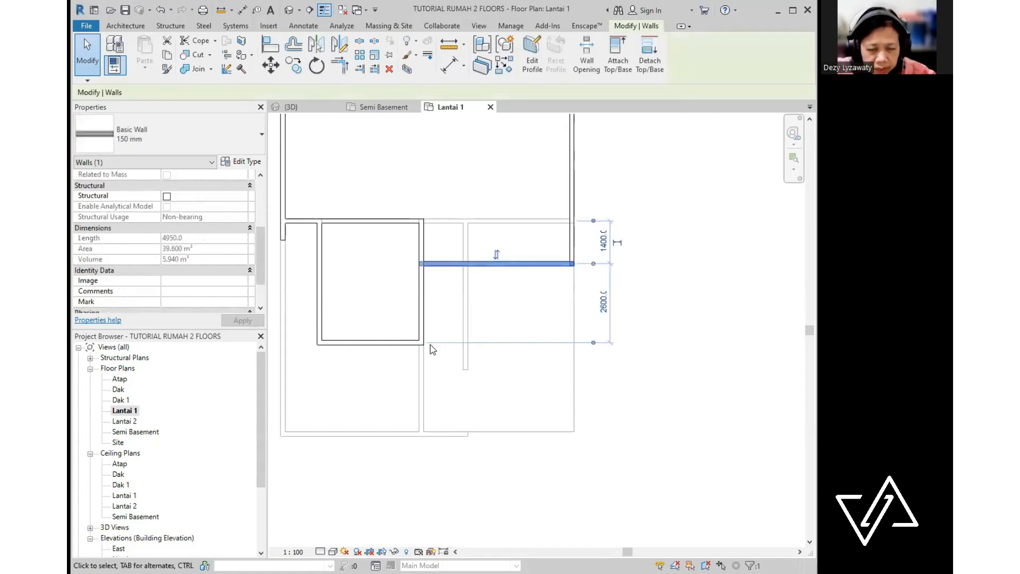
pyautogui.click(603, 302)
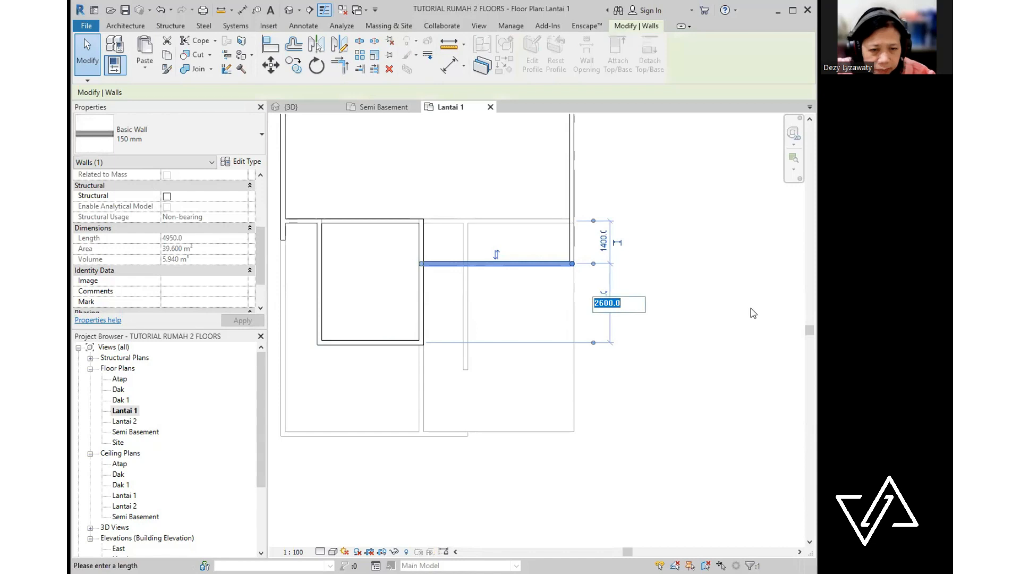
pyautogui.write('25')
pyautogui.press('Return')
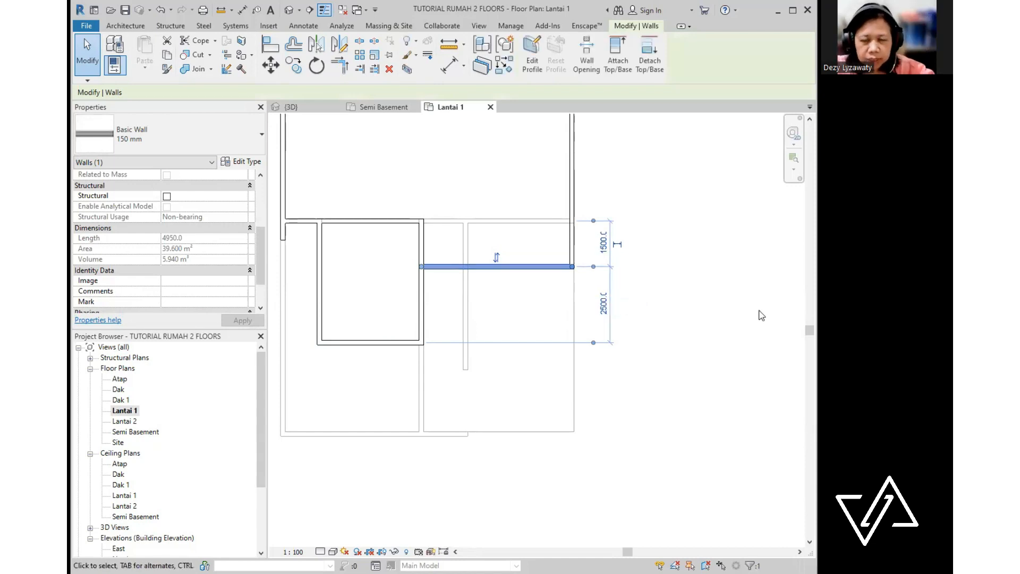
pyautogui.click(524, 283)
pyautogui.click(523, 266)
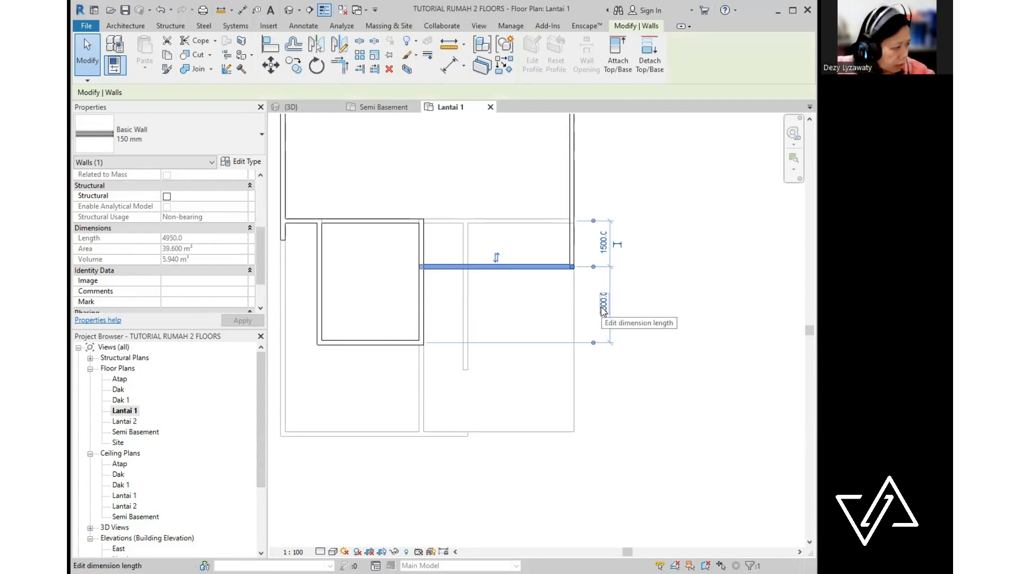
pyautogui.click(671, 303)
pyautogui.click(546, 272)
pyautogui.click(673, 309)
# - Draw 150 mm architectural walls from the lower-right wall up along the vertical underlay wall, then across to the right outer wall, enclosing a room
pyautogui.scroll(-1, 615, 295)
pyautogui.moveTo(536, 308); pyautogui.dragTo(510, 371, button='middle')
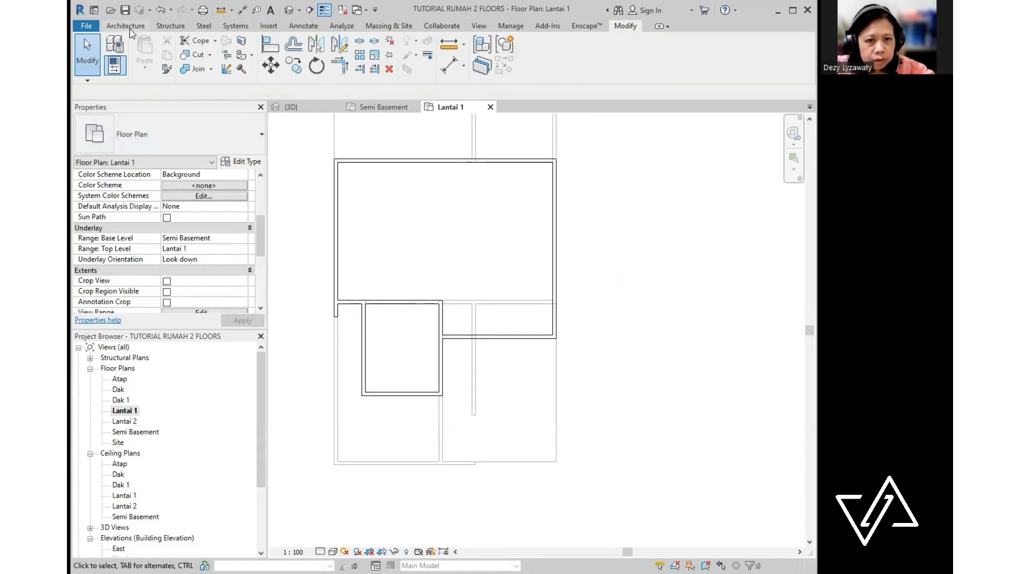
pyautogui.click(129, 26)
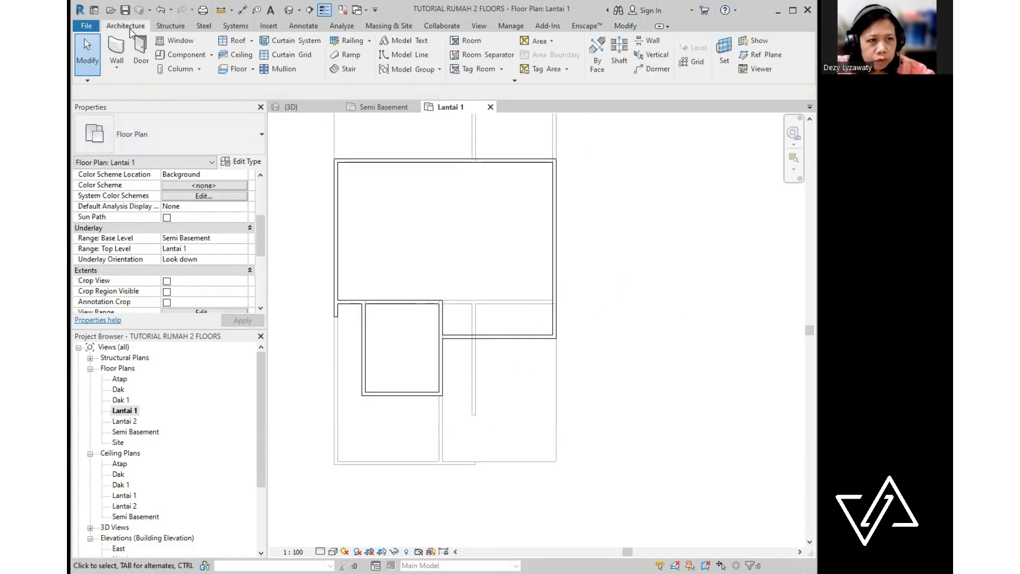
pyautogui.click(117, 68)
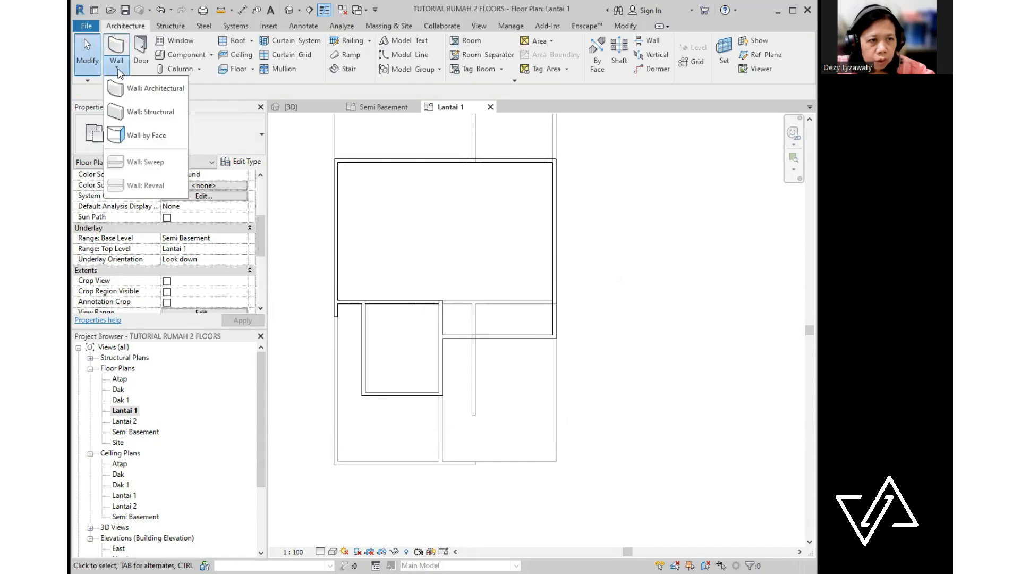
pyautogui.click(153, 91)
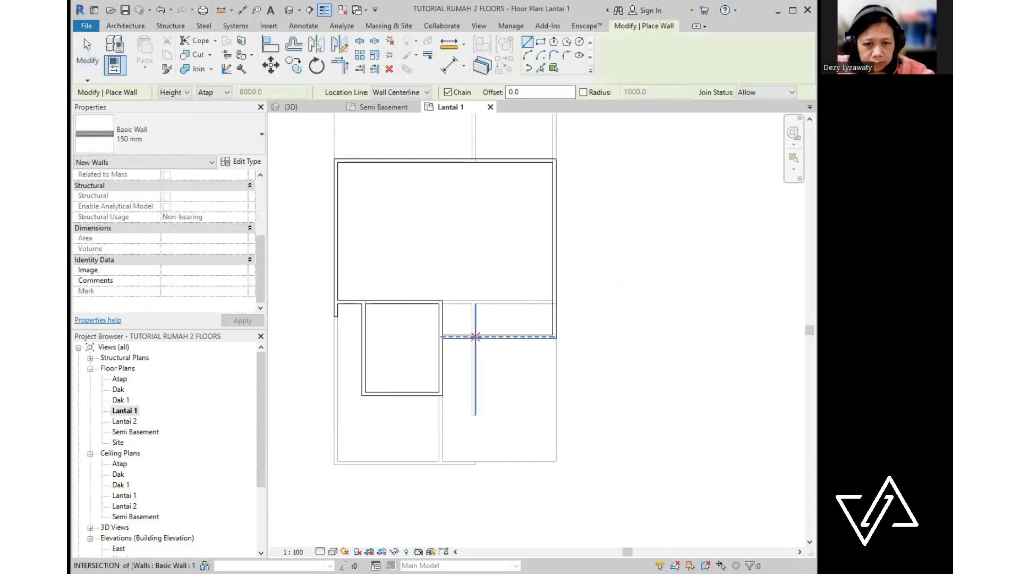
pyautogui.click(475, 336)
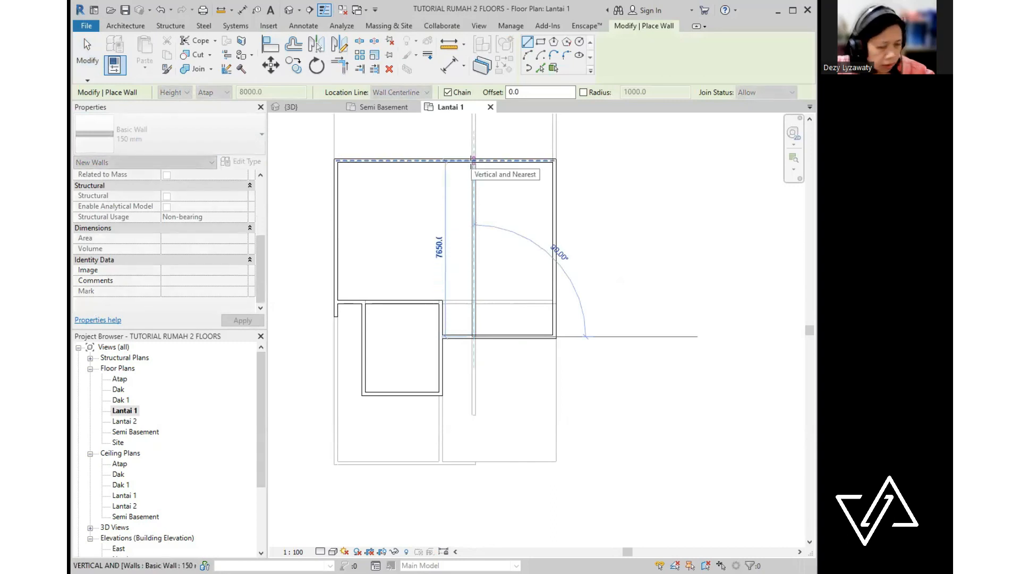
pyautogui.click(473, 251)
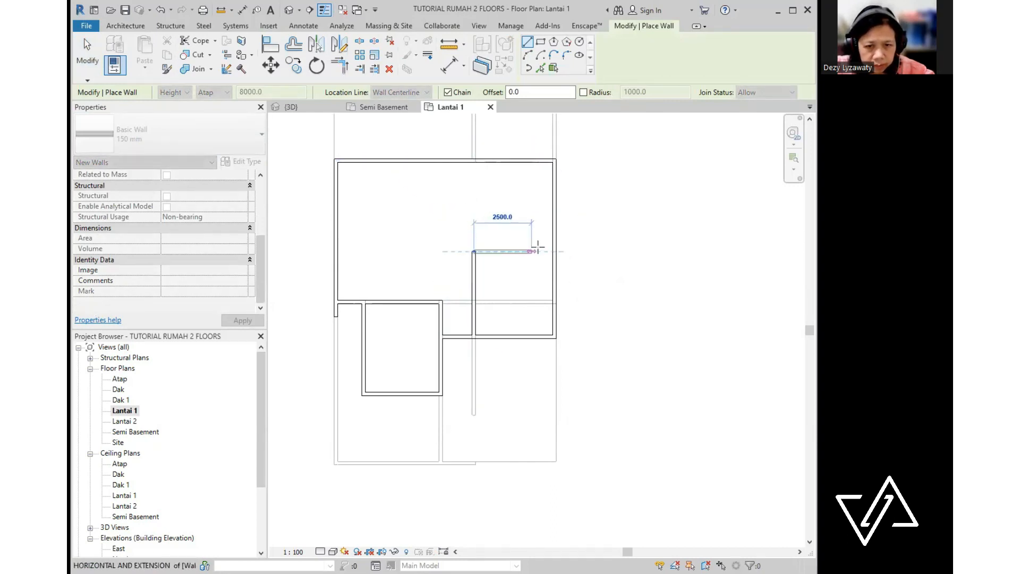
pyautogui.click(554, 251)
pyautogui.press('Escape')
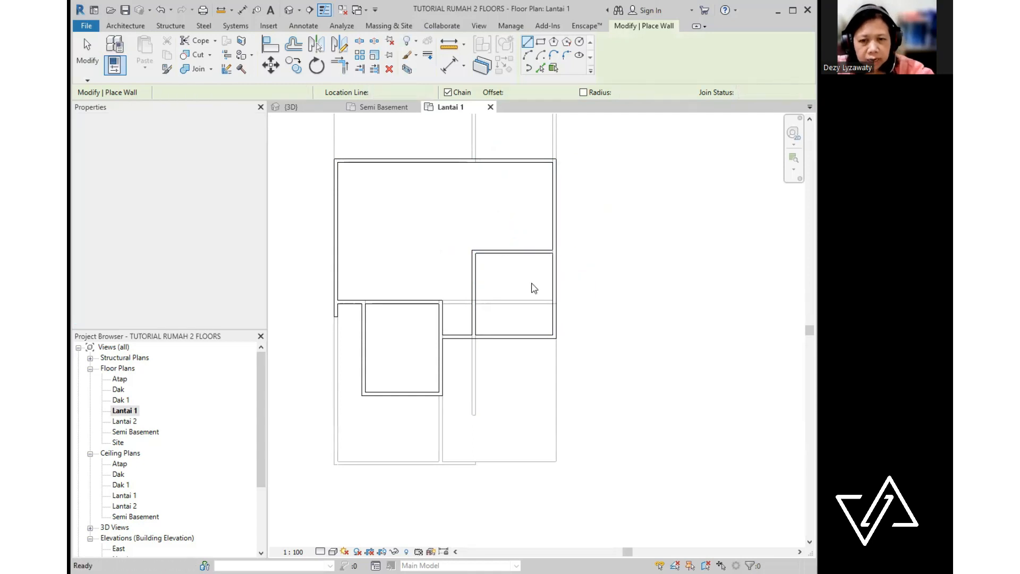
pyautogui.press('Escape')
# - Set the distance between the right room's upper wall and its lower wall to 3450 mm
pyautogui.click(529, 254)
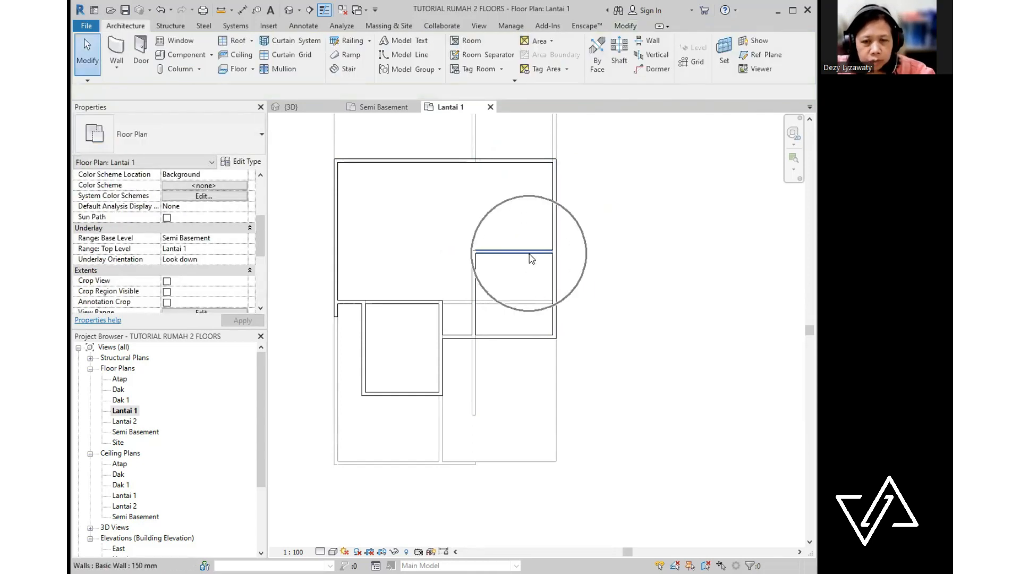
pyautogui.click(587, 294)
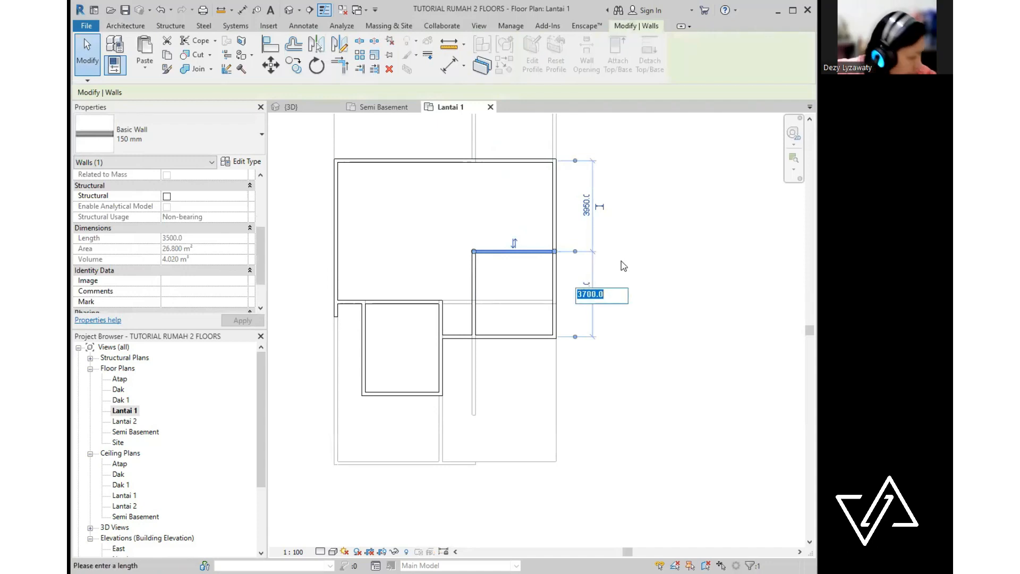
pyautogui.write('34')
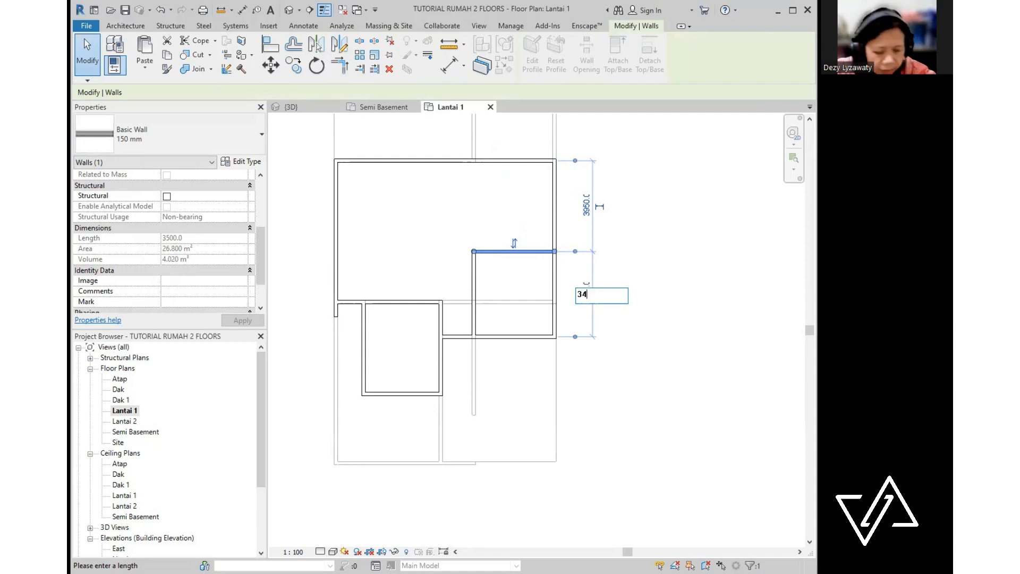
pyautogui.write('50')
pyautogui.press('Return')
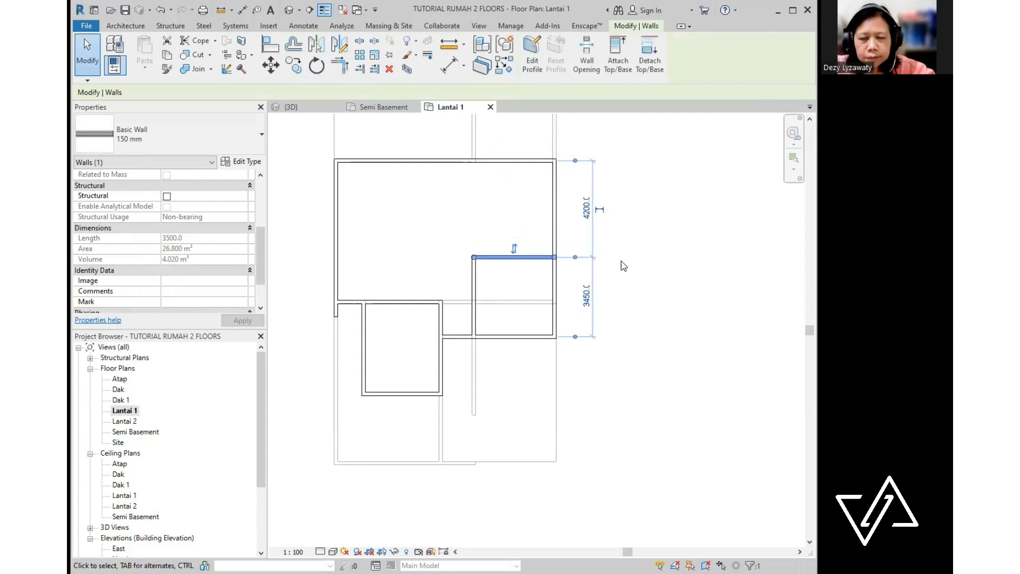
pyautogui.click(646, 243)
pyautogui.click(500, 257)
pyautogui.click(496, 224)
pyautogui.moveTo(524, 289); pyautogui.dragTo(539, 309, button='middle')
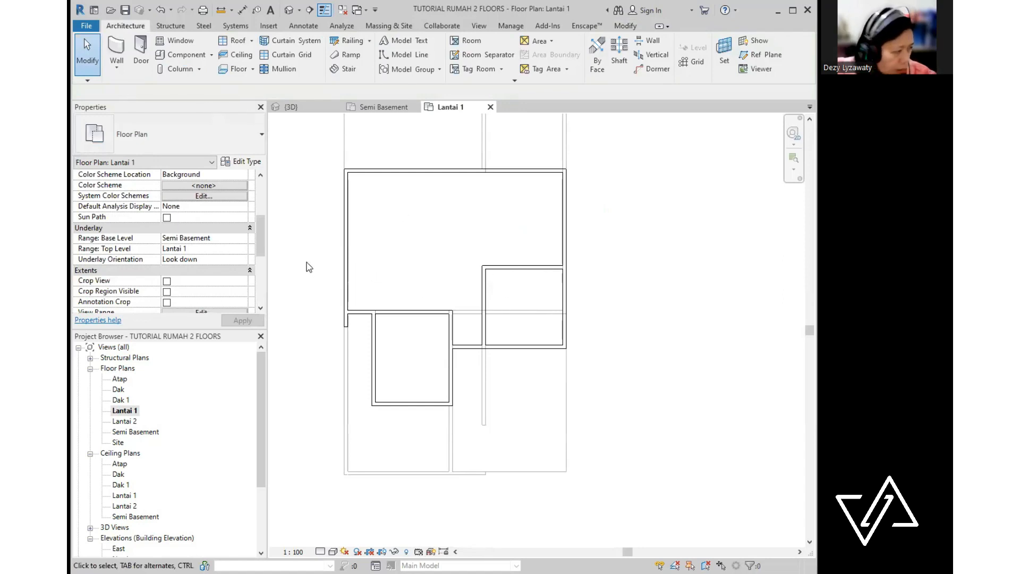
pyautogui.click(389, 287)
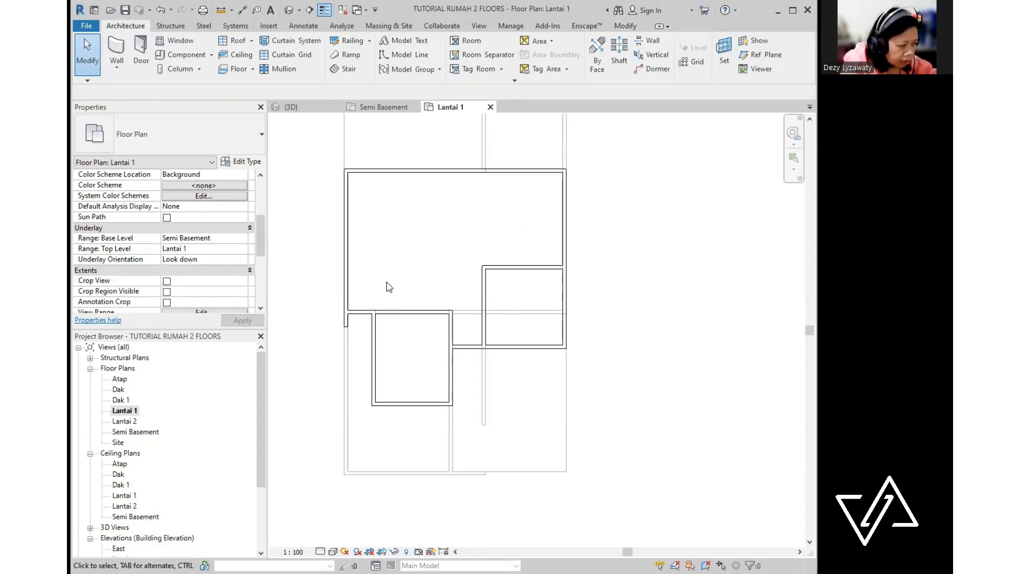
pyautogui.click(388, 287)
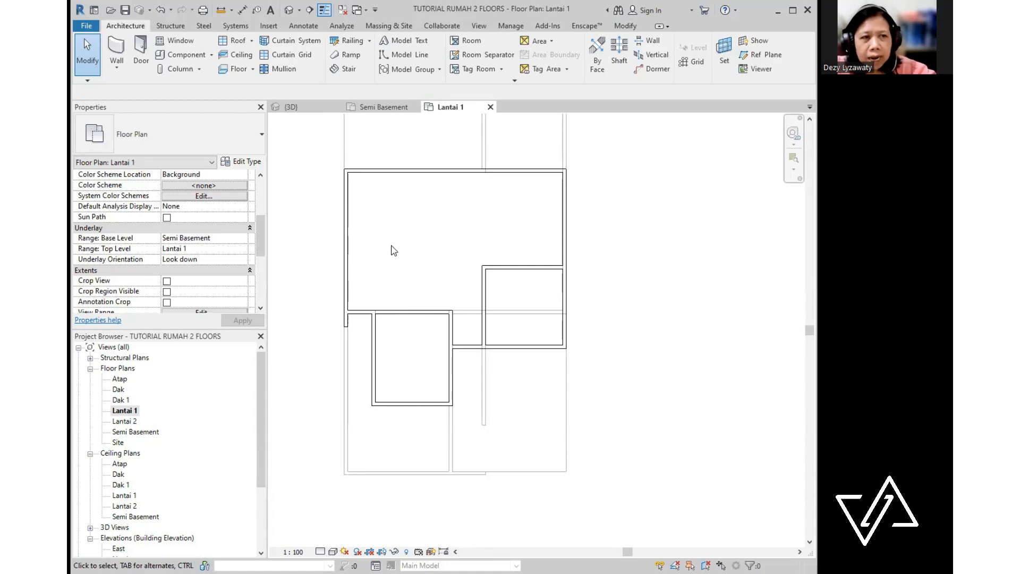
pyautogui.click(394, 293)
# - Draw 150 mm architectural walls with height to Lantai 2, about 3100 mm across from the left outer wall, then about 1950 mm down to the horizontal wall
pyautogui.click(117, 66)
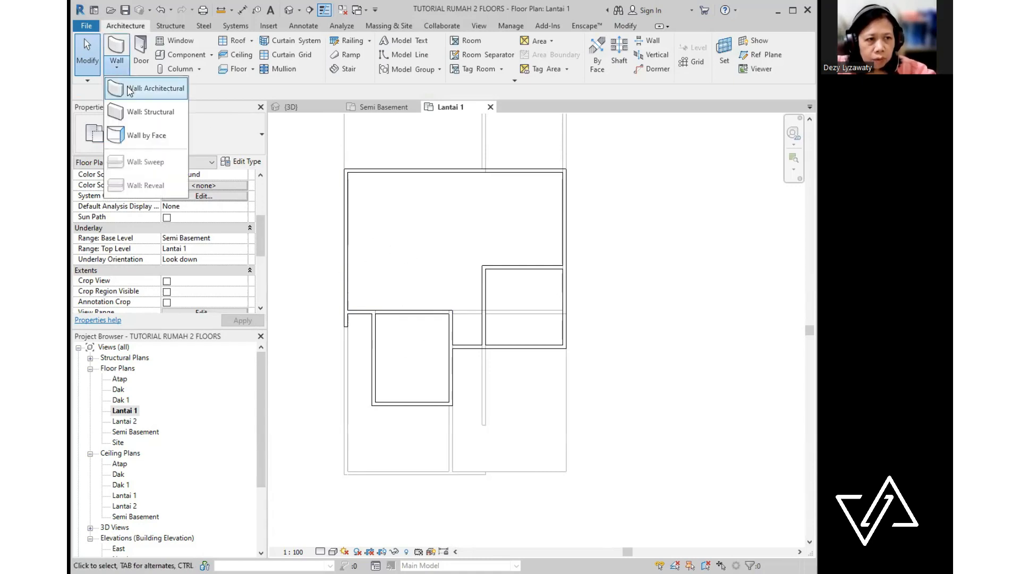
pyautogui.click(131, 89)
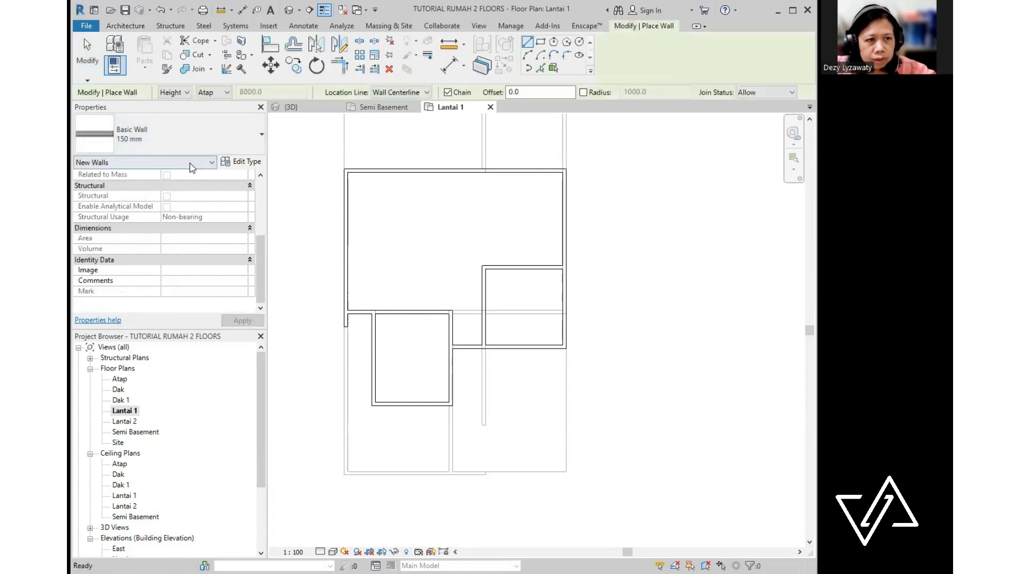
pyautogui.press('ctrl')
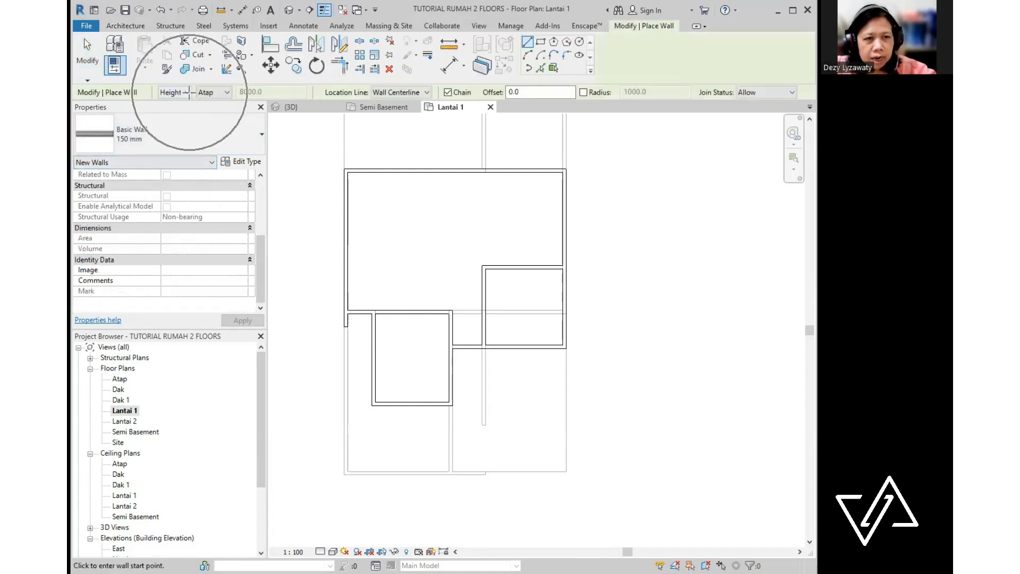
pyautogui.press('ctrl')
pyautogui.press('ctrl')
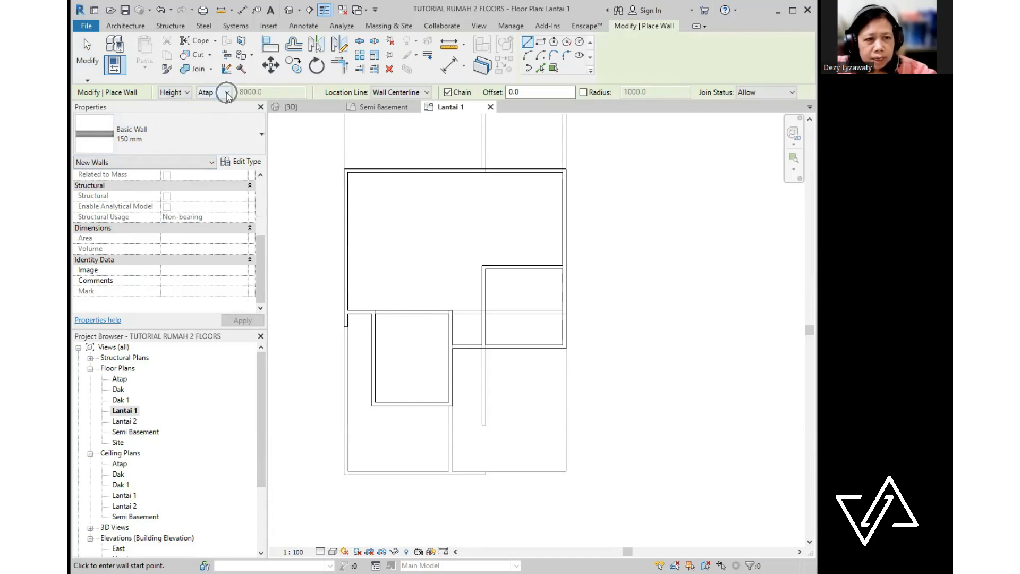
pyautogui.click(226, 93)
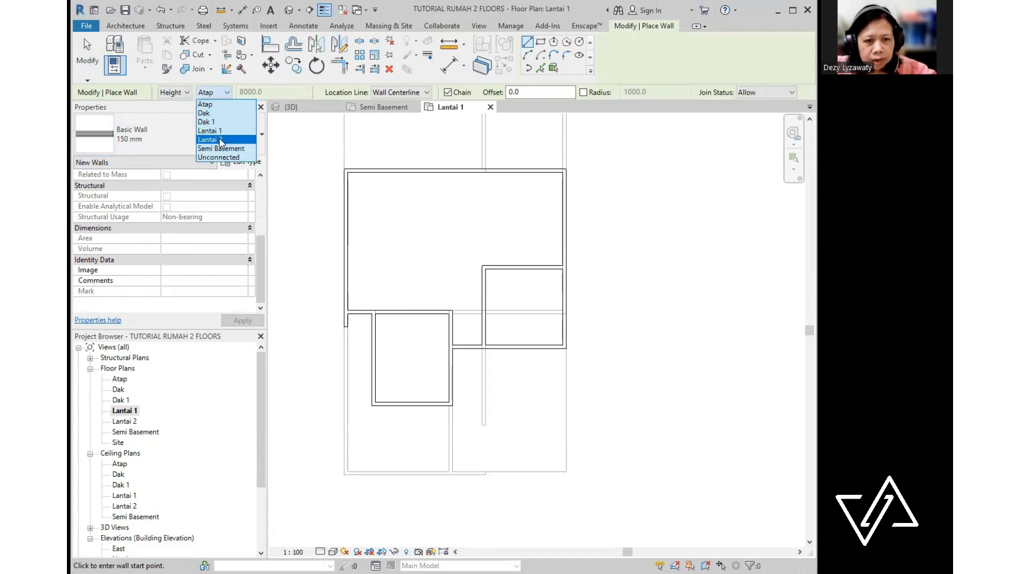
pyautogui.click(220, 139)
pyautogui.click(347, 266)
pyautogui.click(417, 267)
pyautogui.click(417, 311)
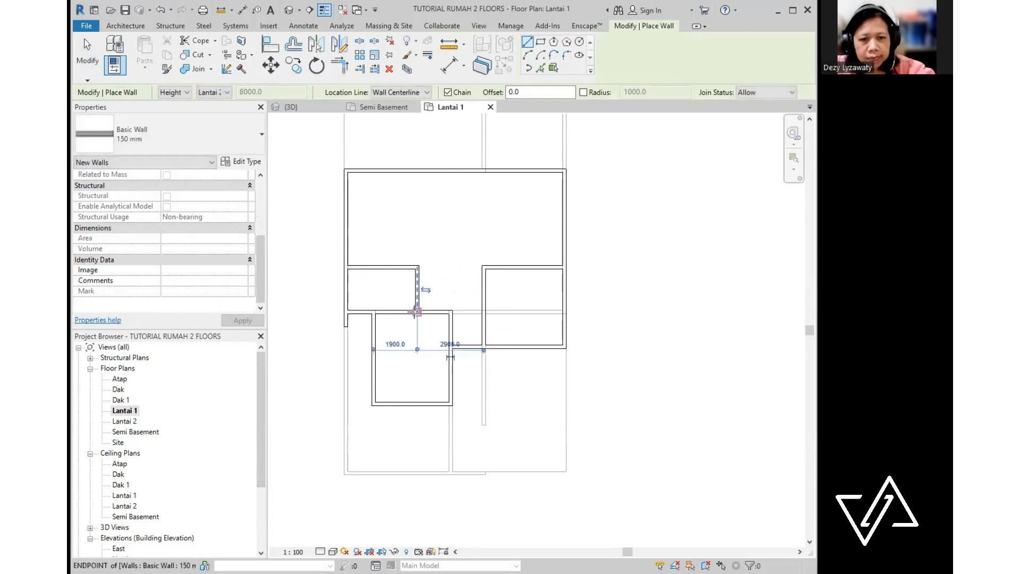
pyautogui.press('Escape')
pyautogui.press('Escape')
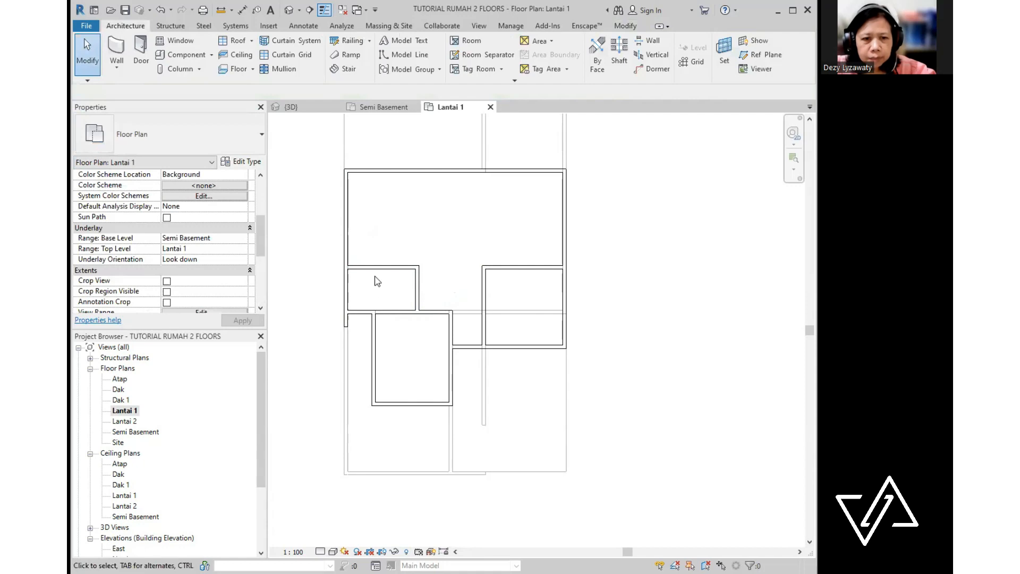
# - Check the distances of the small left room's upper and right walls to their neighbouring walls
pyautogui.click(382, 277)
pyautogui.click(449, 289)
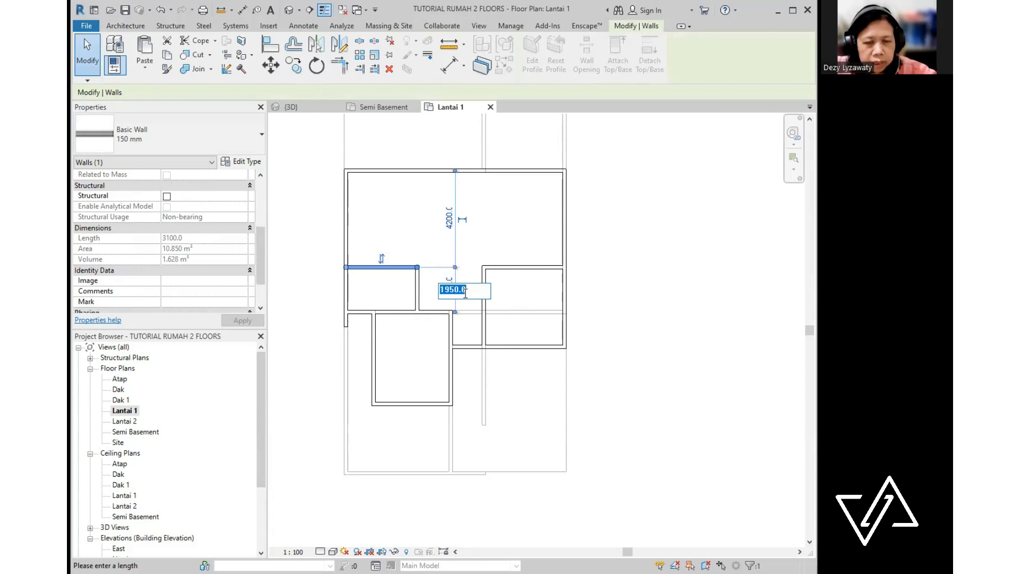
pyautogui.press('Escape')
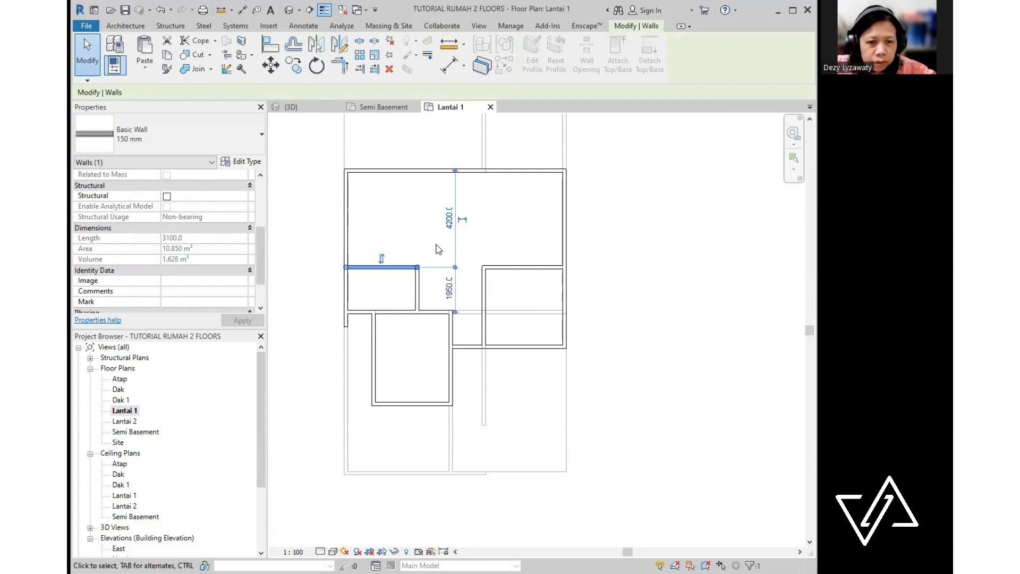
pyautogui.click(418, 290)
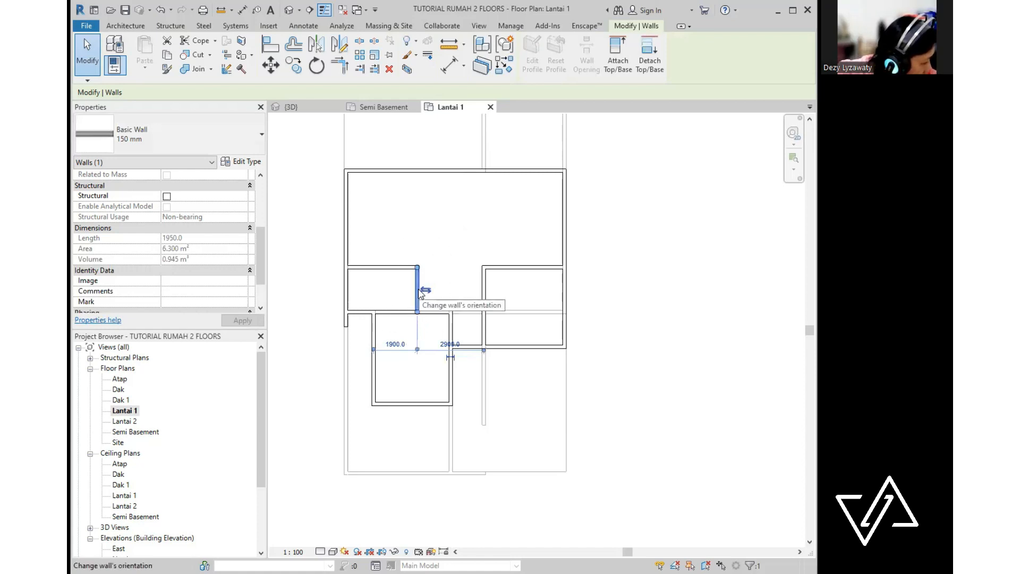
pyautogui.click(394, 239)
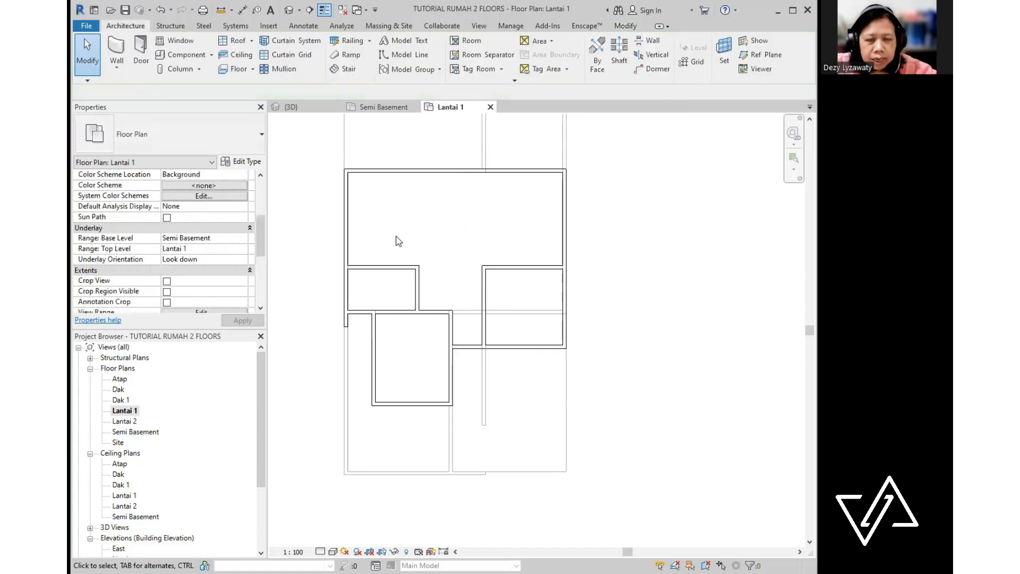
pyautogui.click(418, 290)
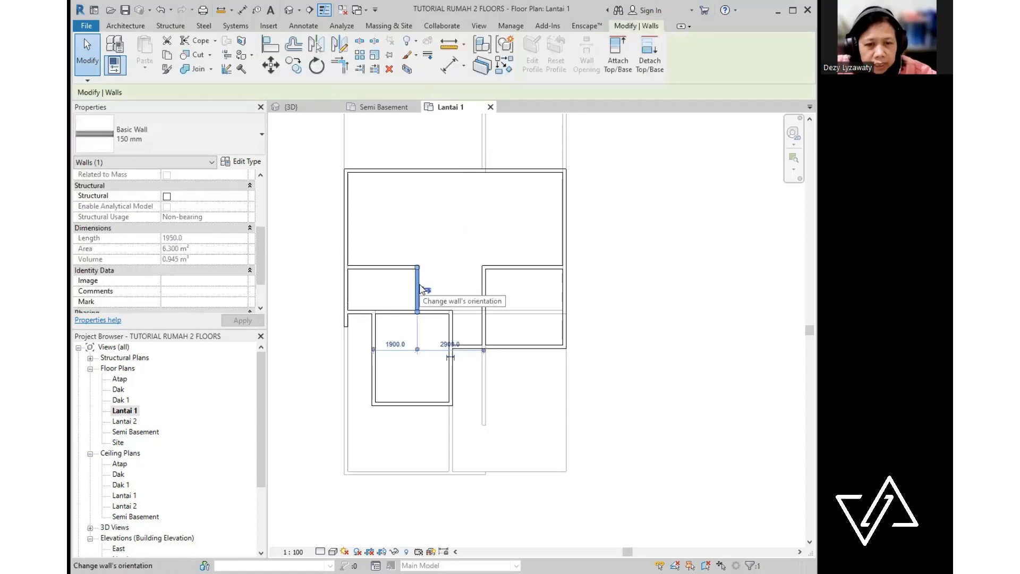
pyautogui.click(421, 288)
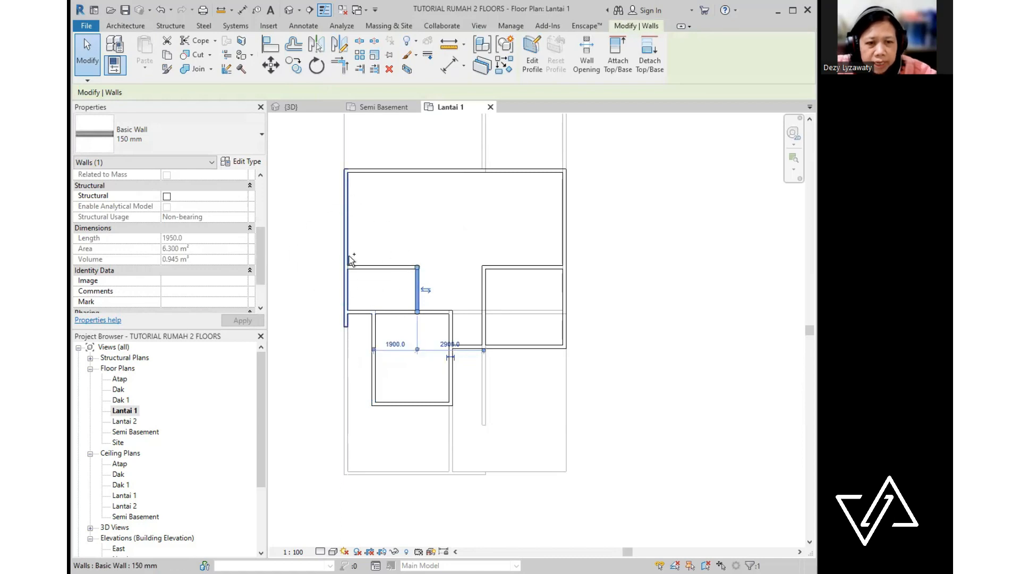
pyautogui.click(400, 246)
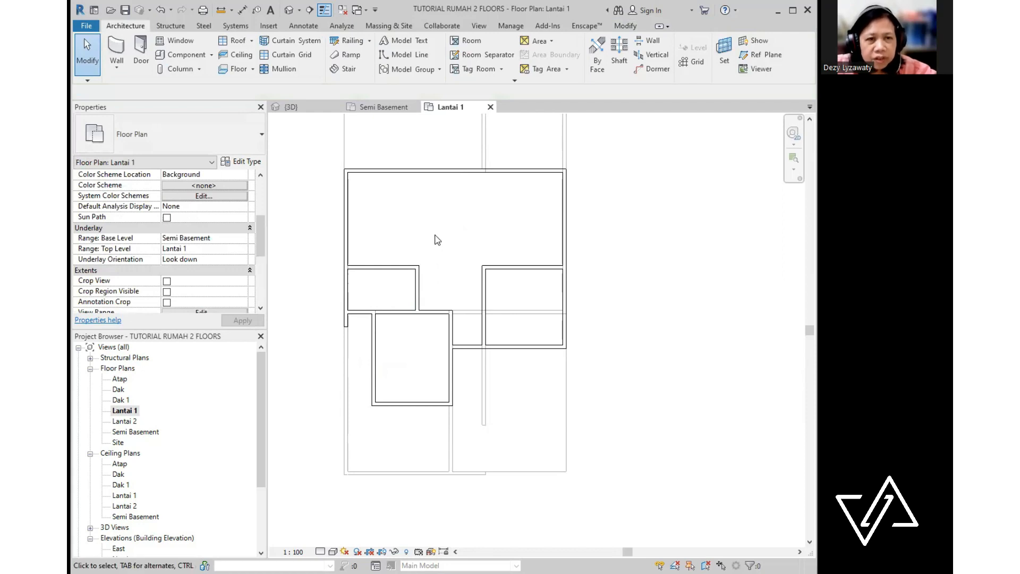
# - Place an aligned dimension above the small left room, from the left outer wall to the room's right wall
pyautogui.click(301, 28)
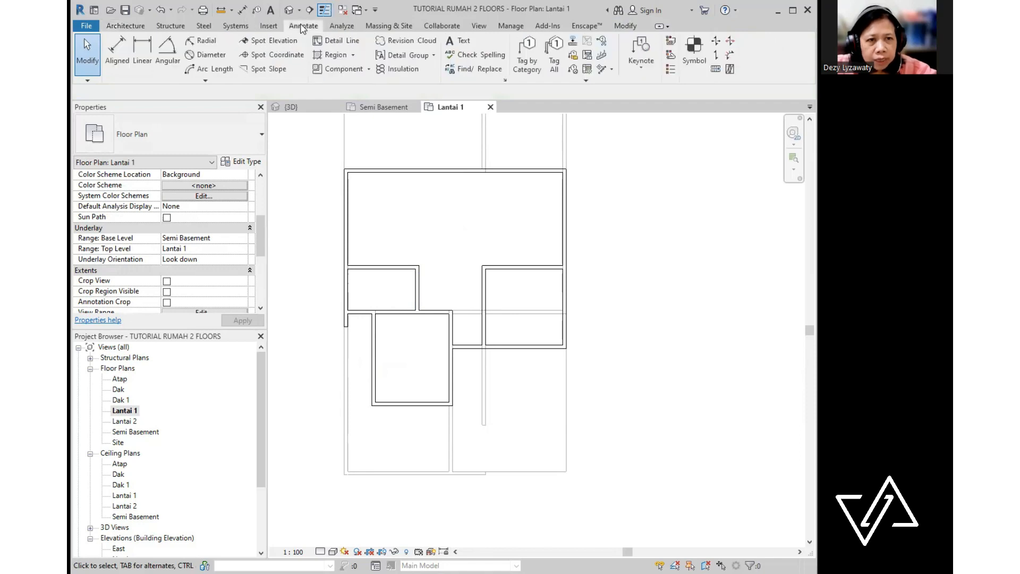
pyautogui.click(118, 63)
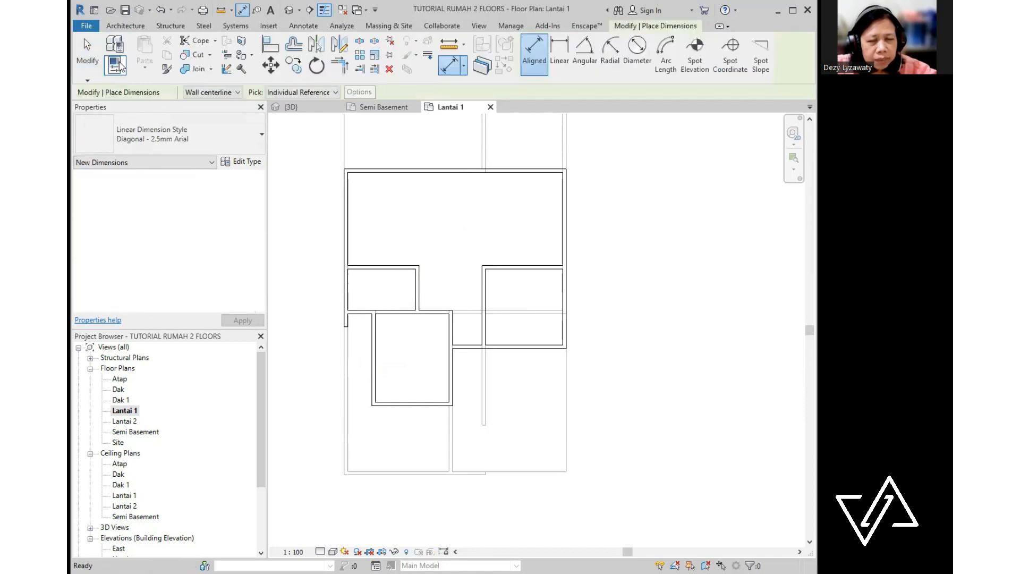
pyautogui.click(348, 292)
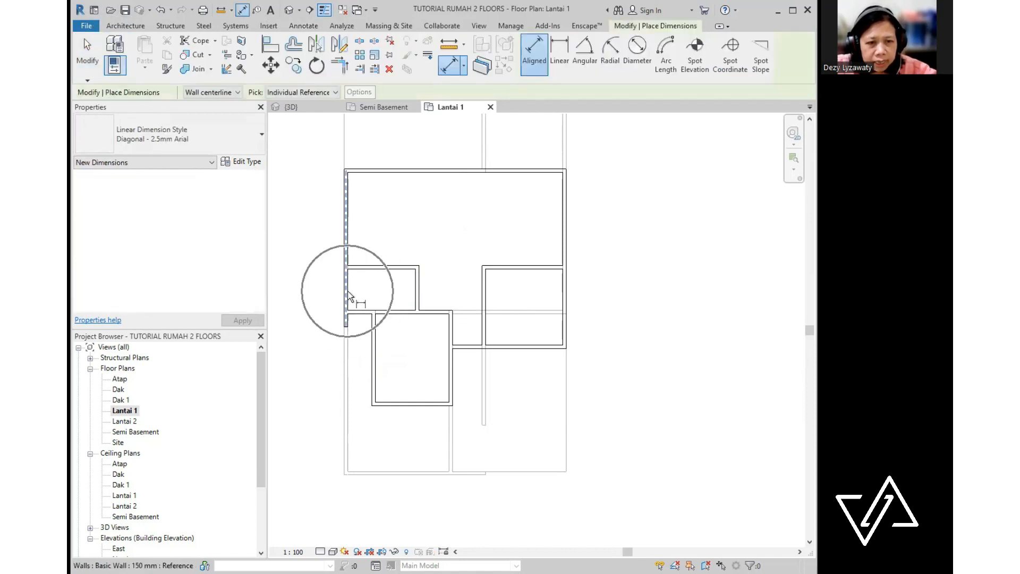
pyautogui.click(419, 301)
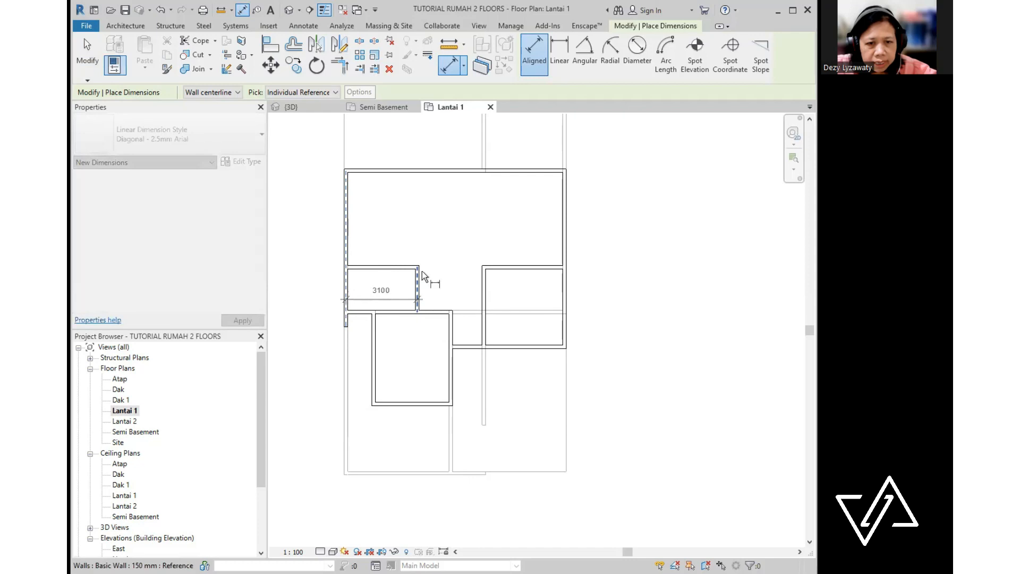
pyautogui.click(428, 240)
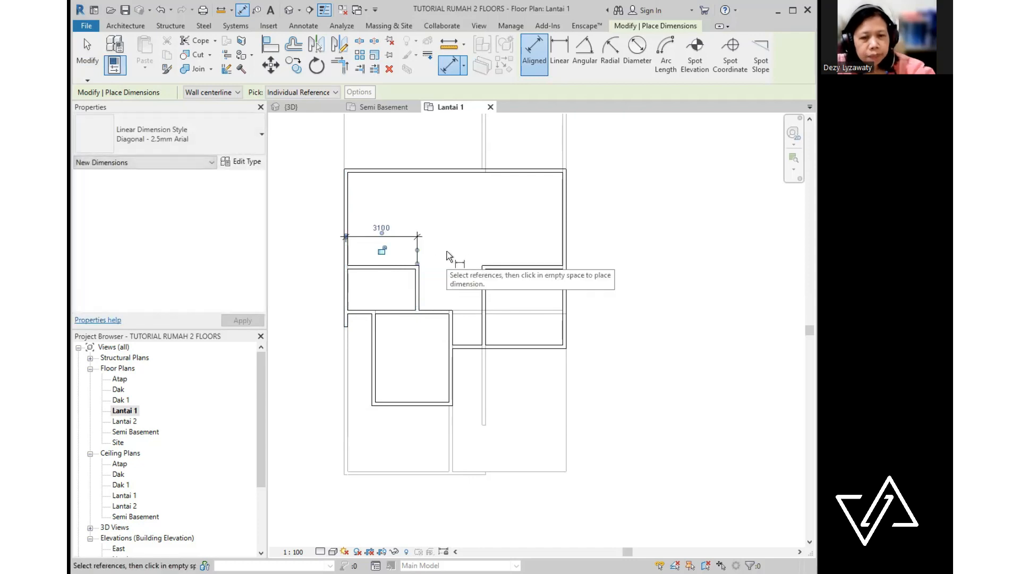
pyautogui.press('Escape')
pyautogui.press('Escape')
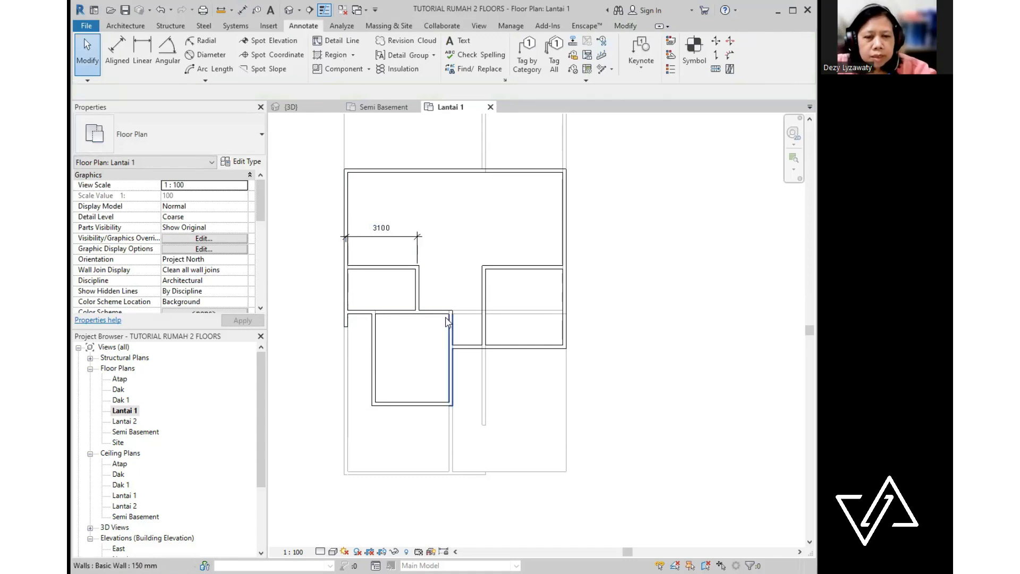
# - Select the right wall of the small left room
pyautogui.click(421, 299)
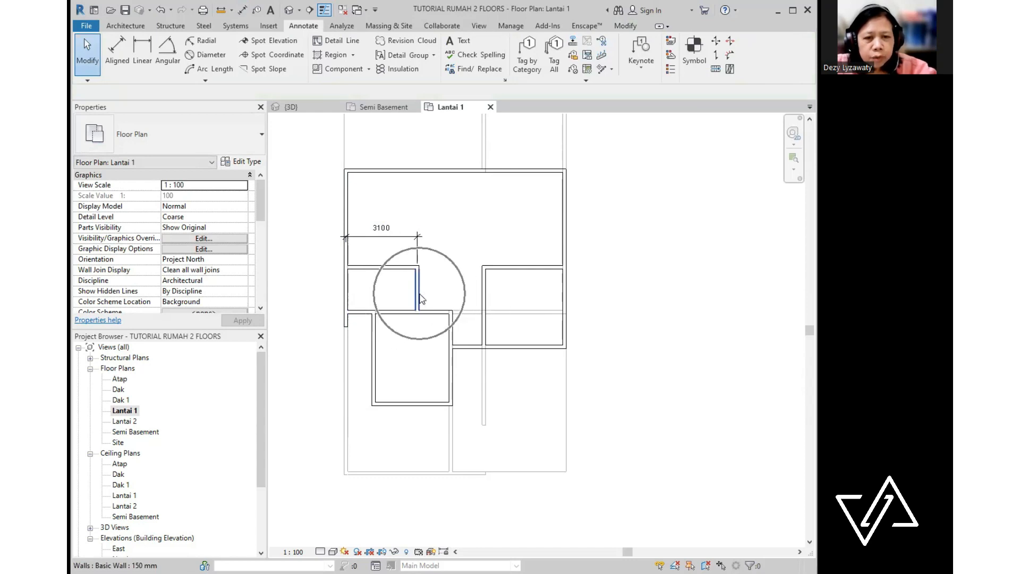
# - Set the dimension between the left exterior wall and the small left room's right wall to 3000 mm, and delete that dimension
pyautogui.click(380, 234)
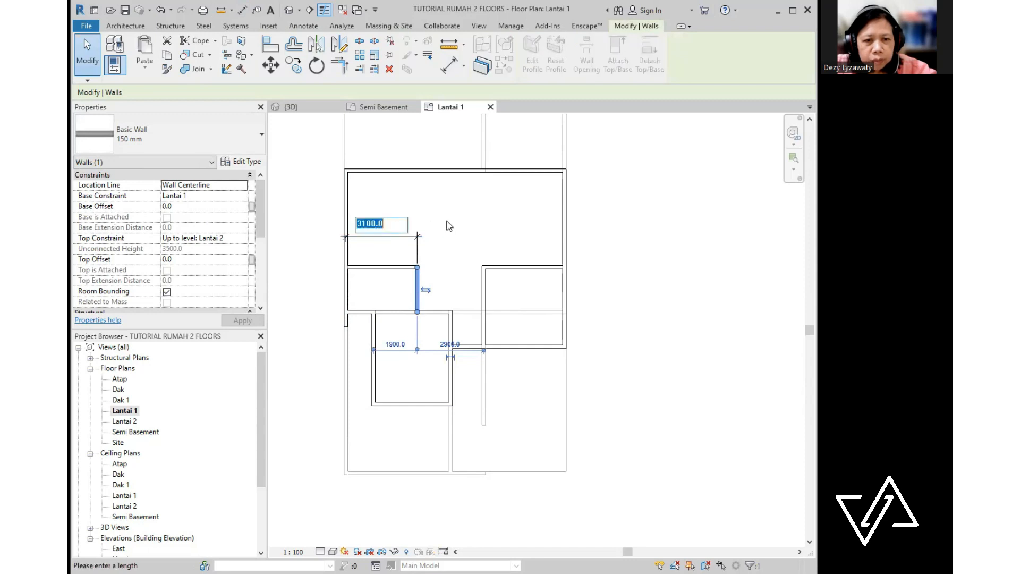
pyautogui.write('3')
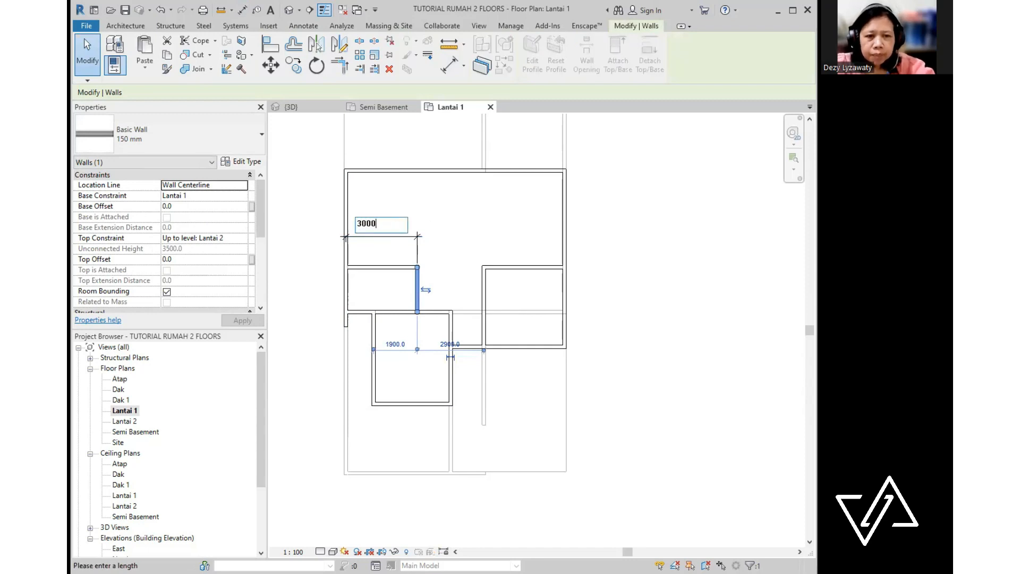
pyautogui.write('000')
pyautogui.press('Return')
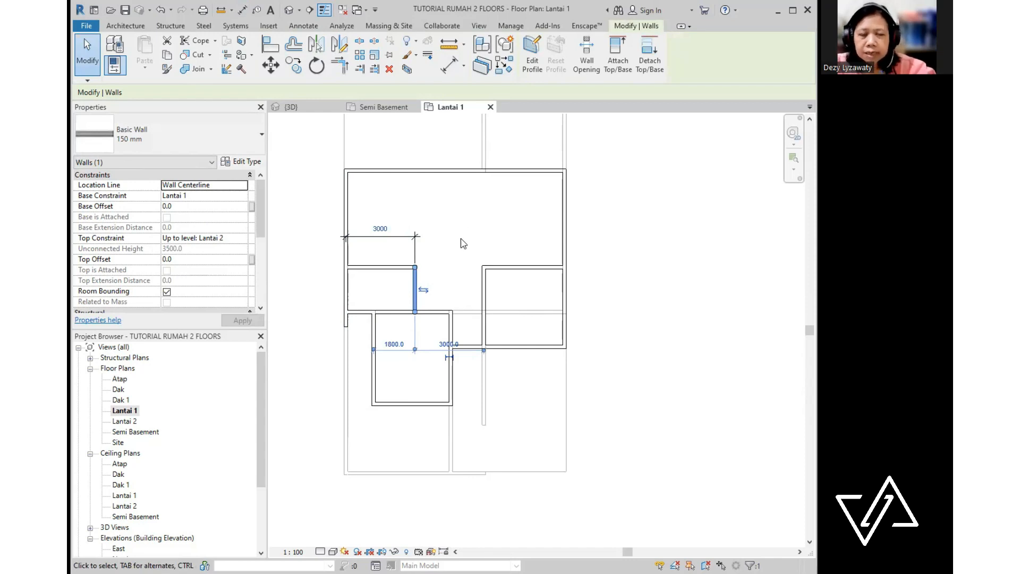
pyautogui.click(460, 239)
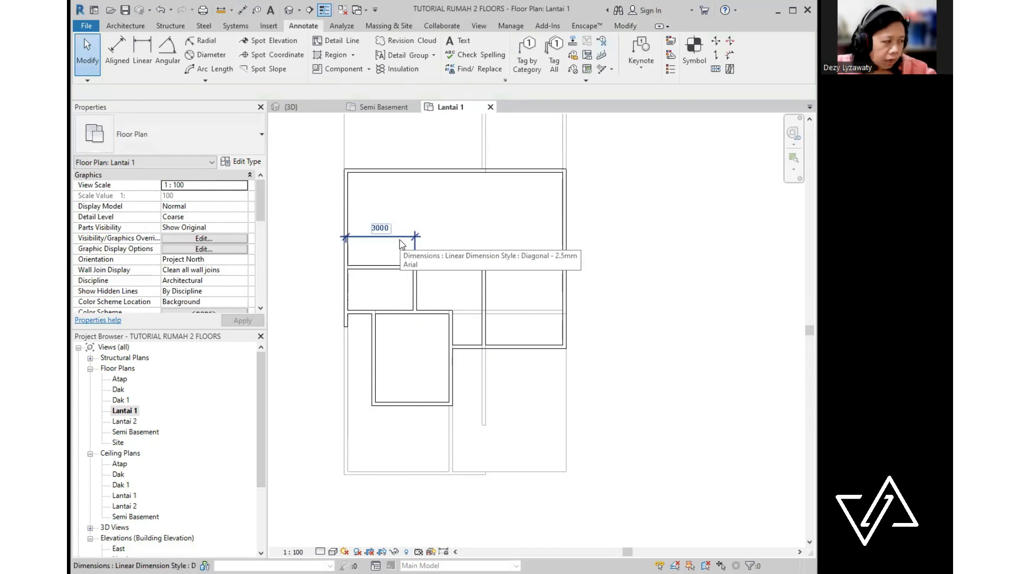
pyautogui.click(401, 244)
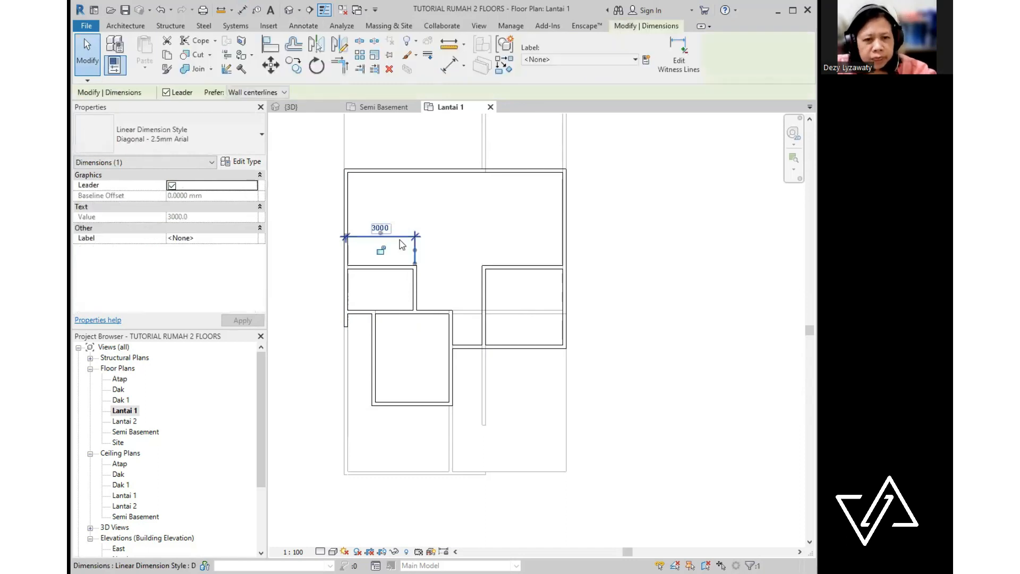
pyautogui.press('Delete')
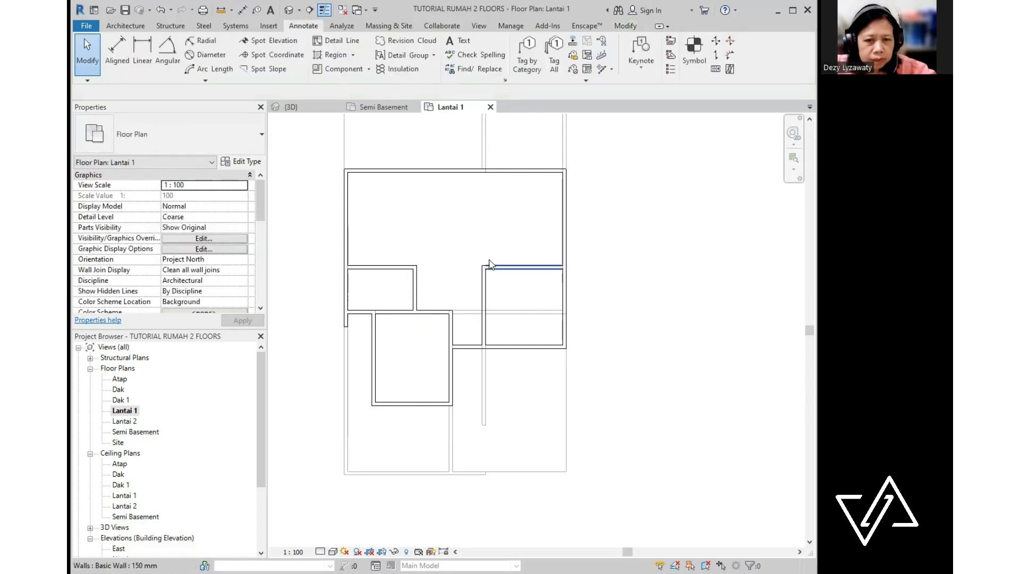
pyautogui.press('ctrl')
pyautogui.press('ctrl')
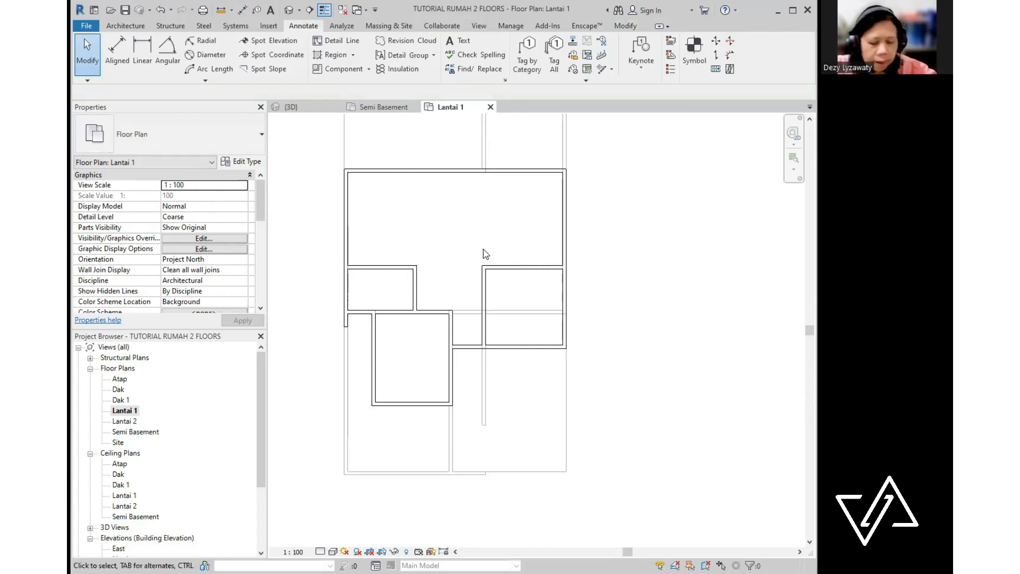
# - Draw a 700 mm architectural wall, with its height up to Lantai 2, upward from the right room's upper-left corner
pyautogui.click(125, 25)
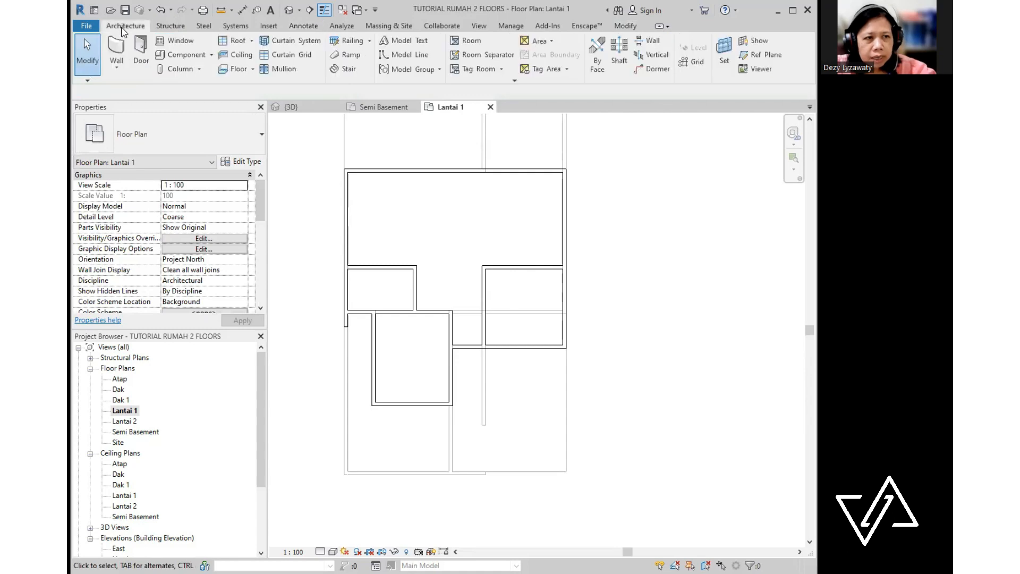
pyautogui.click(118, 67)
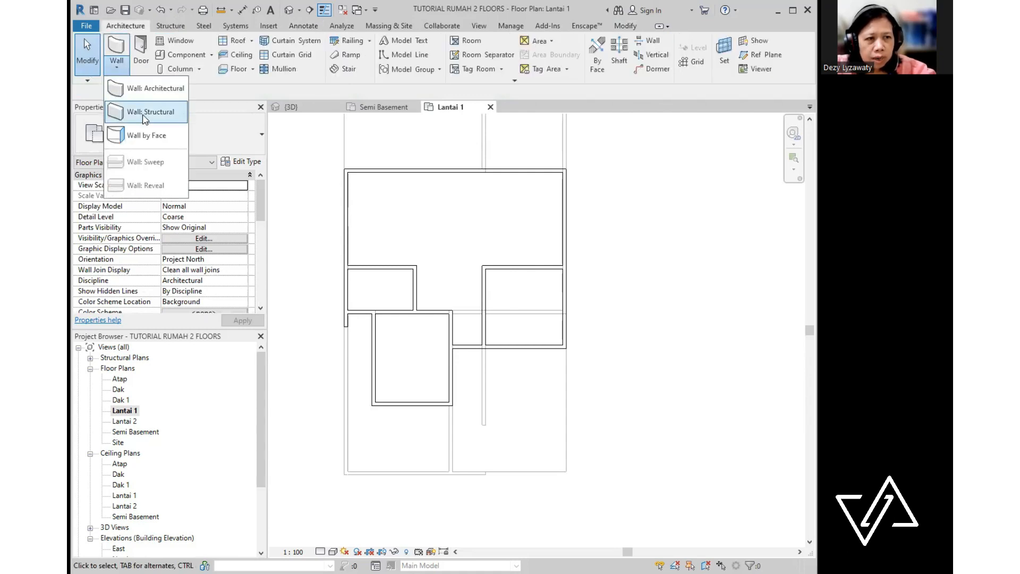
pyautogui.click(152, 91)
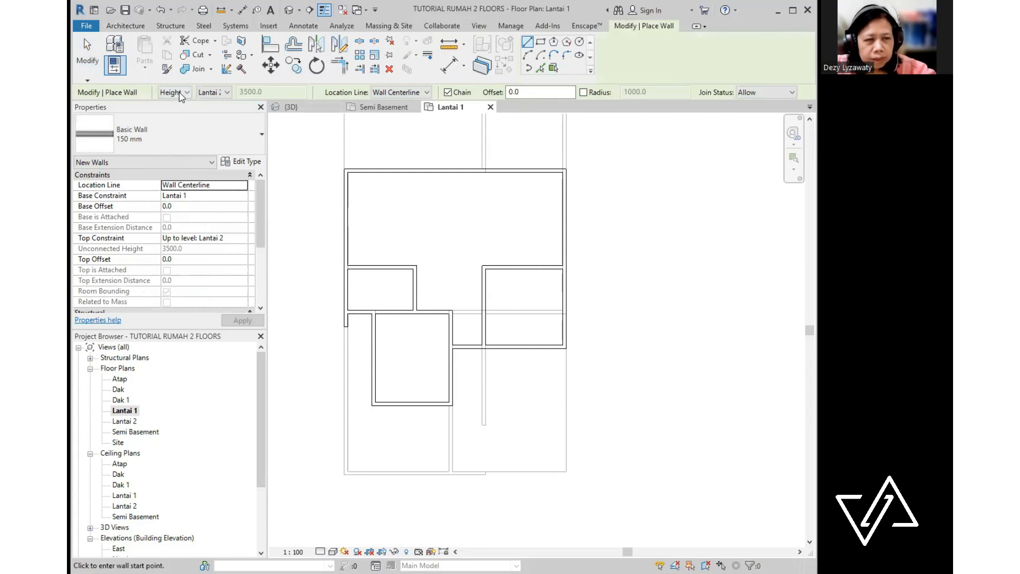
pyautogui.click(227, 93)
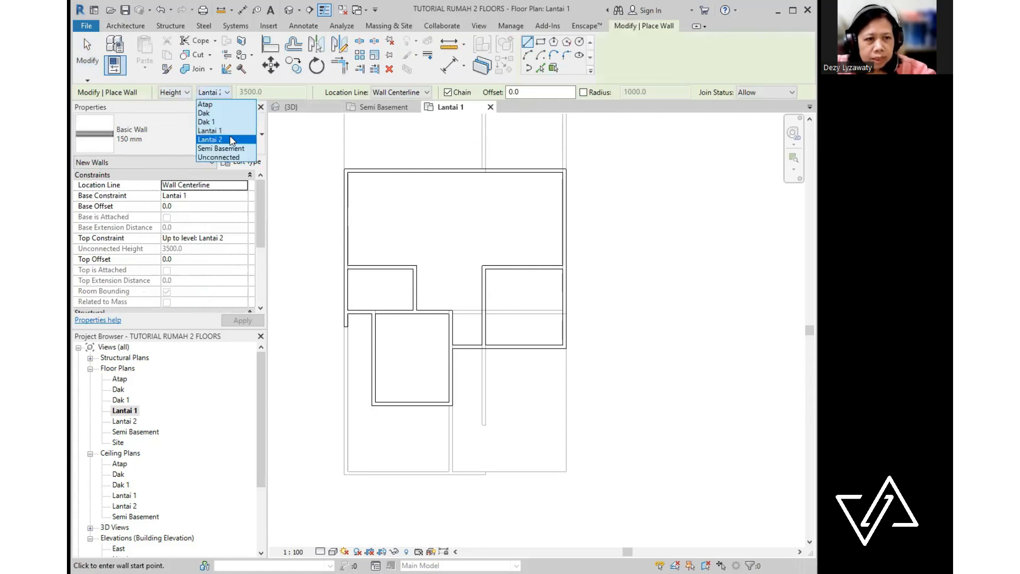
pyautogui.click(231, 139)
pyautogui.click(483, 267)
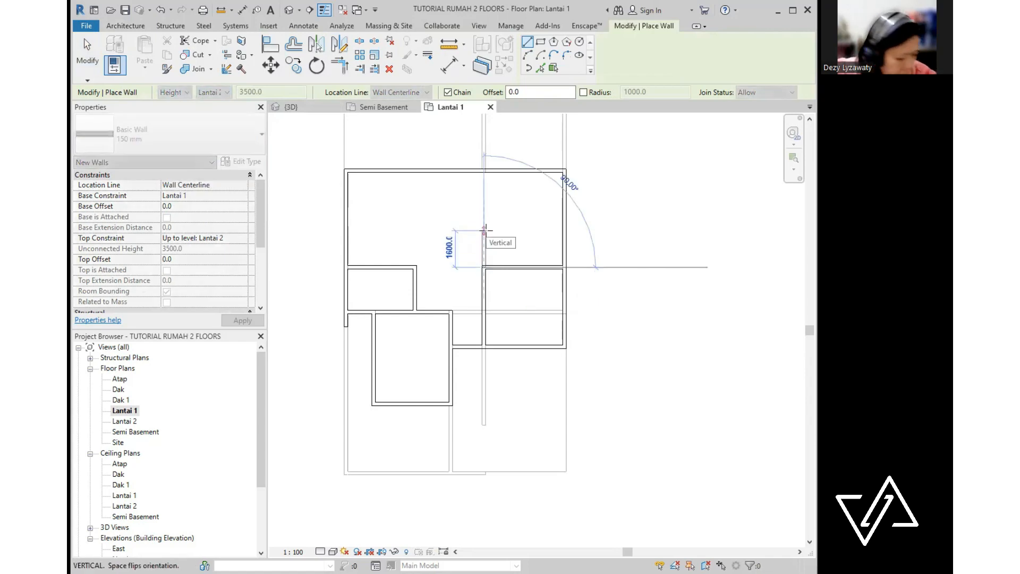
pyautogui.write('700')
pyautogui.press('Return')
pyautogui.press('Escape')
pyautogui.press('Escape')
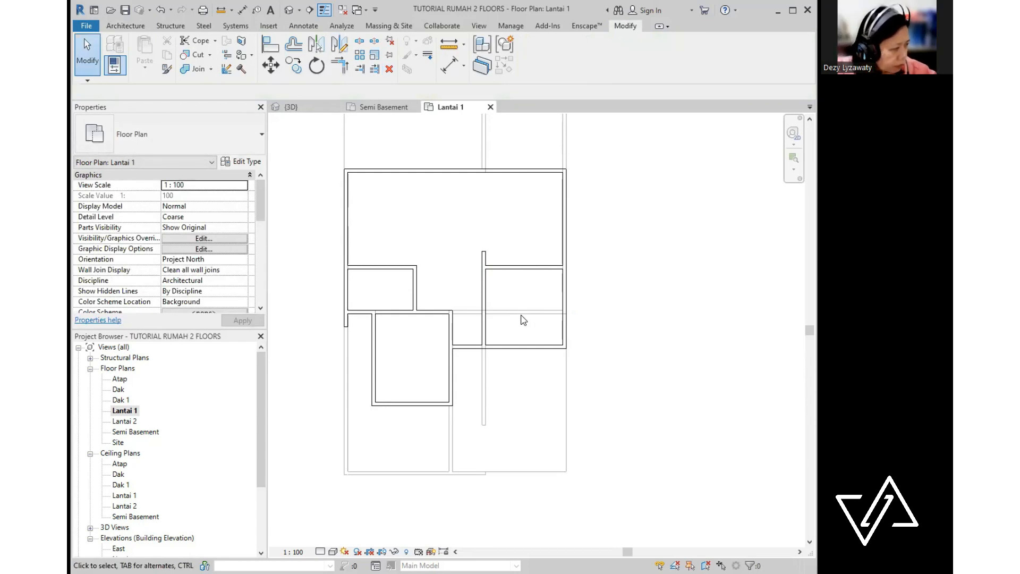
# - On the Lantai 2 floor plan, draw two architectural walls enclosing a small room about 2100 by 1400 mm above the right room
pyautogui.scroll(-1, 597, 364)
pyautogui.scroll(1, 541, 374)
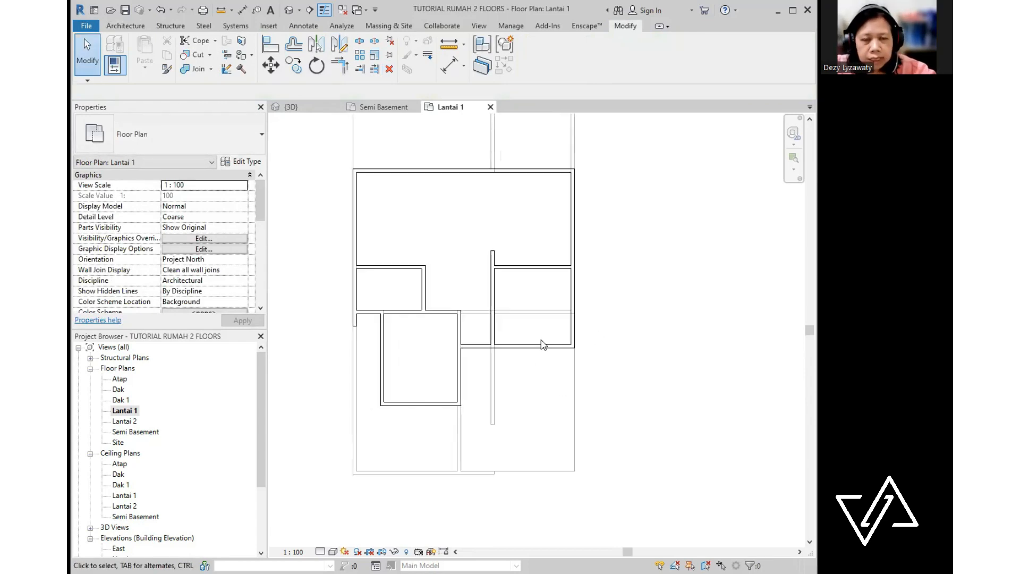
pyautogui.moveTo(543, 355); pyautogui.dragTo(534, 371, button='middle')
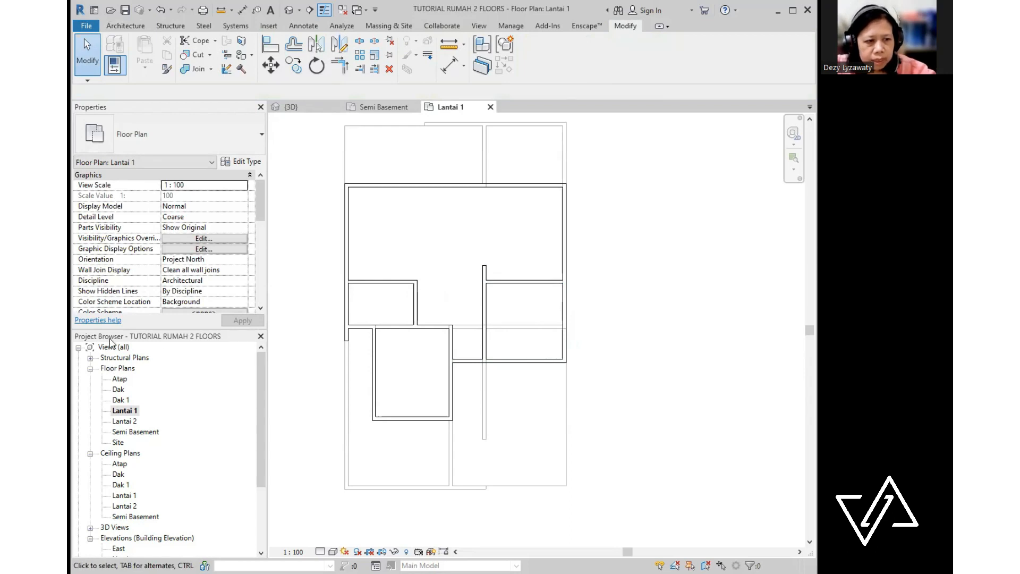
pyautogui.doubleClick(132, 422)
pyautogui.moveTo(514, 416); pyautogui.dragTo(565, 389, button='middle')
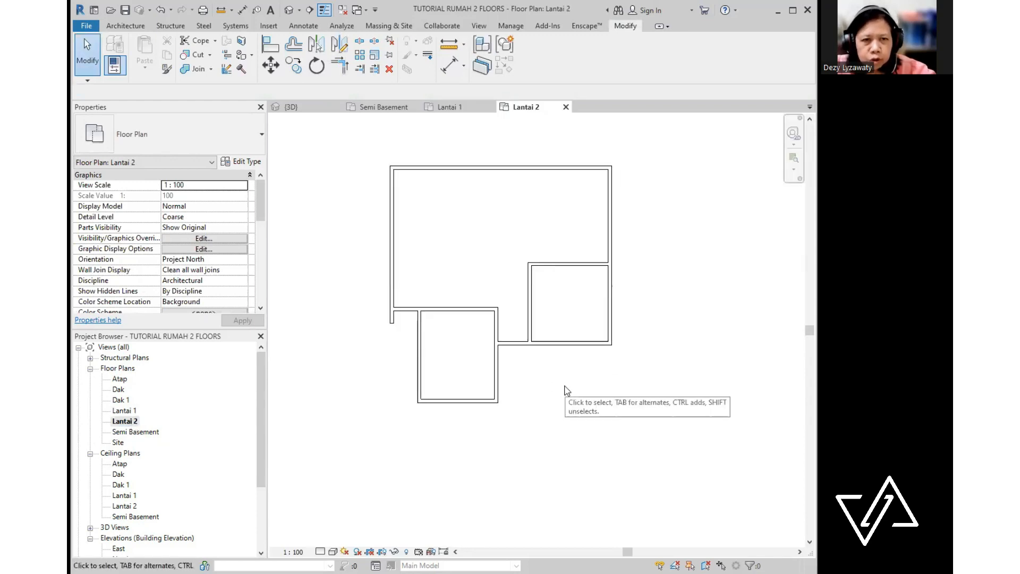
pyautogui.click(122, 30)
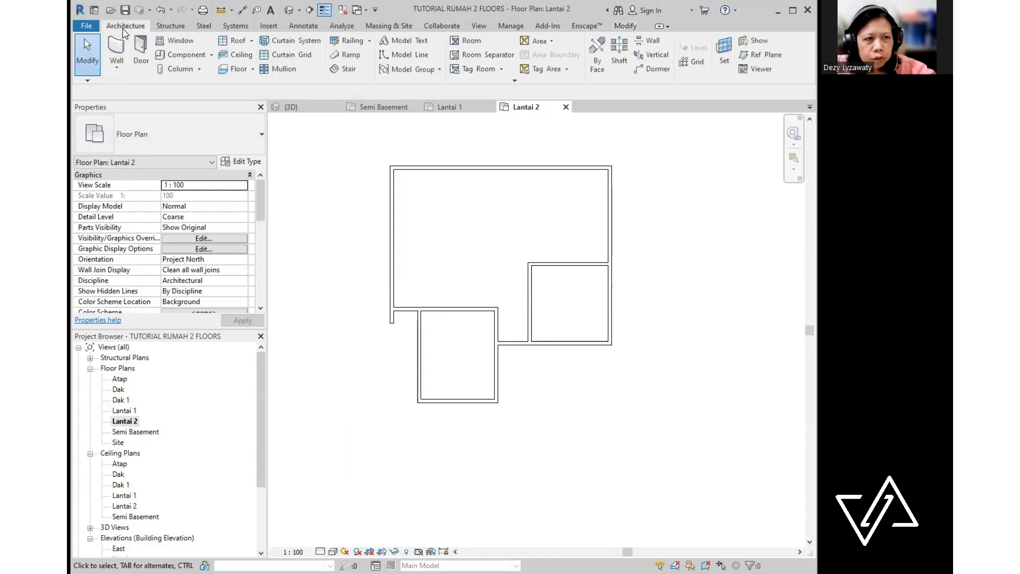
pyautogui.click(116, 66)
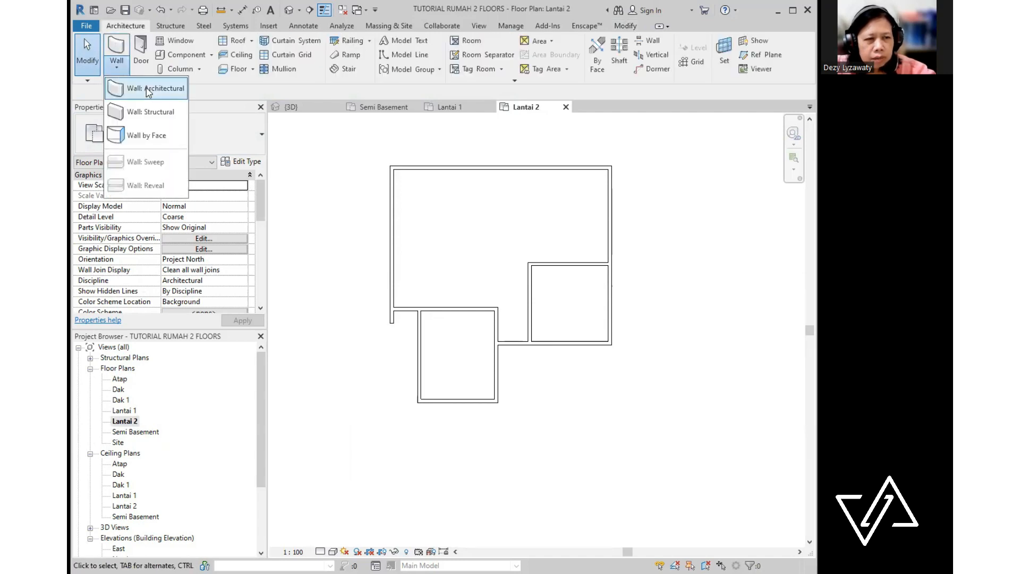
pyautogui.click(148, 89)
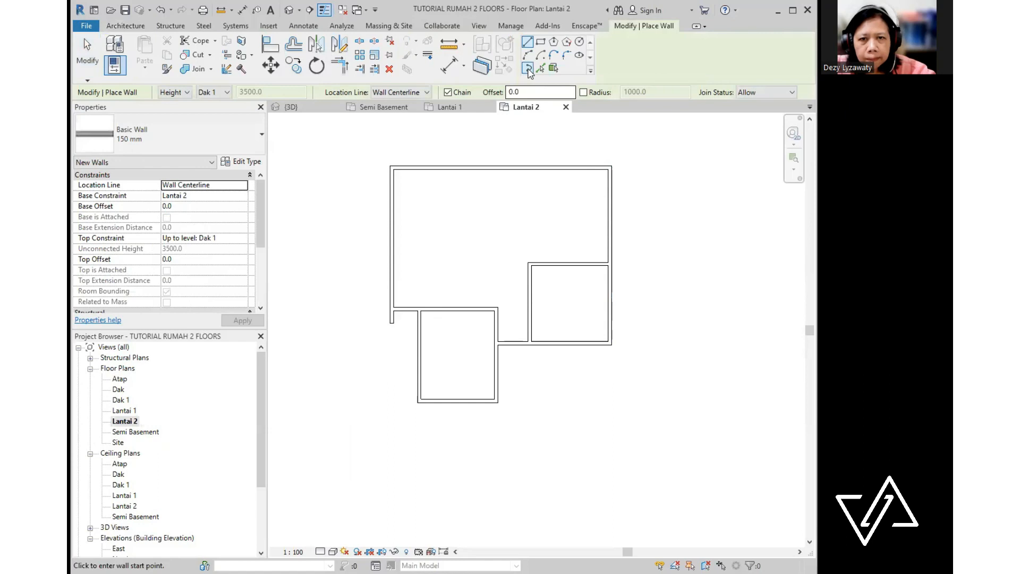
pyautogui.click(561, 262)
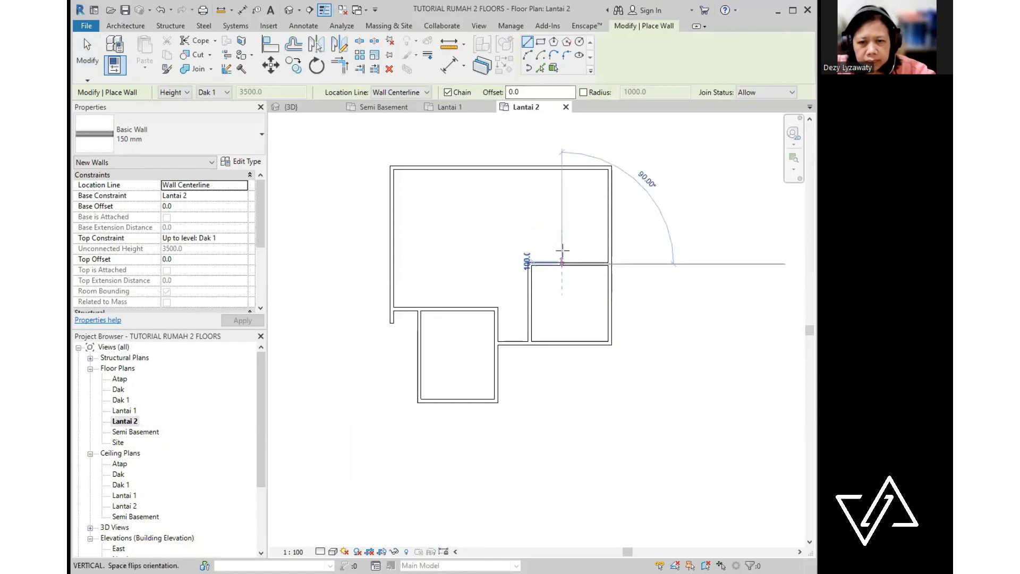
pyautogui.click(562, 232)
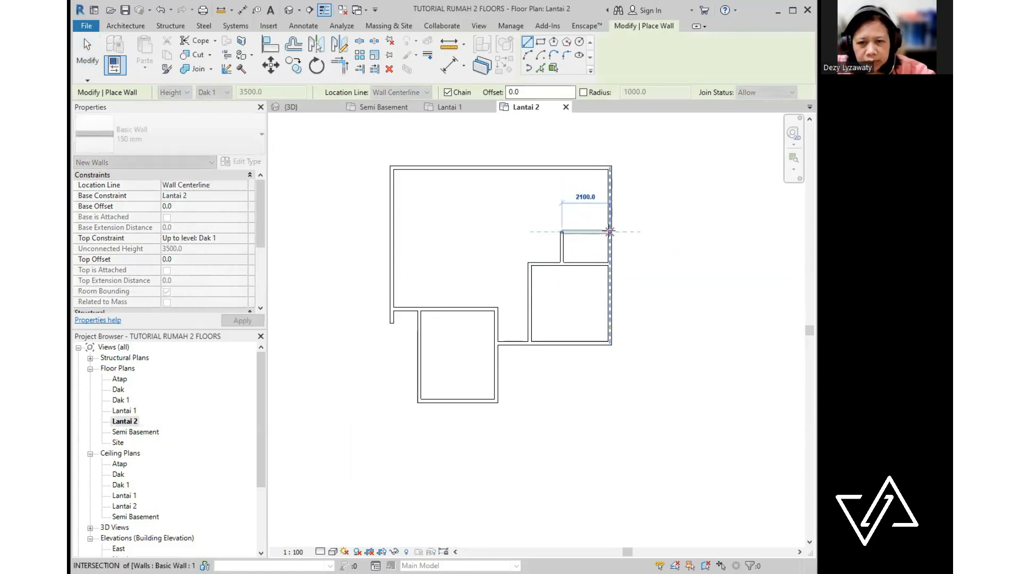
pyautogui.click(609, 231)
pyautogui.press('Escape')
pyautogui.press('Escape')
# - Set the distance from the small room's vertical wall to the right exterior wall to 2000 mm
pyautogui.click(562, 250)
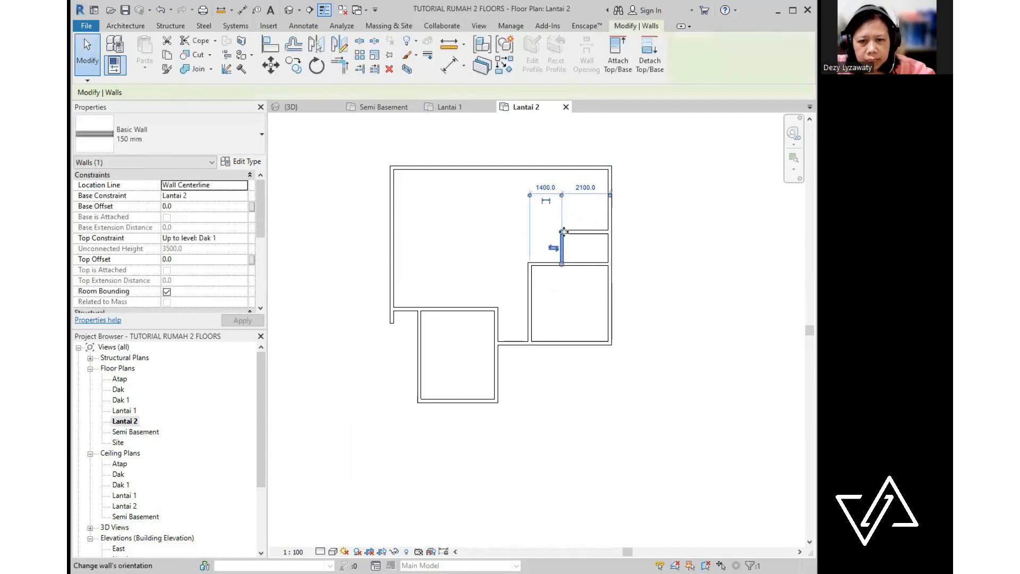
pyautogui.click(585, 188)
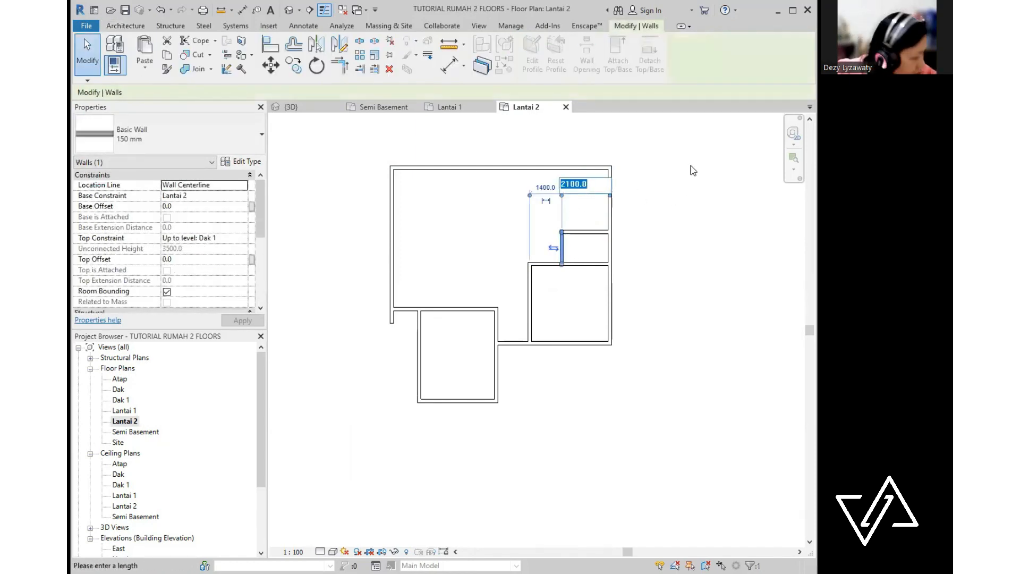
pyautogui.write('28')
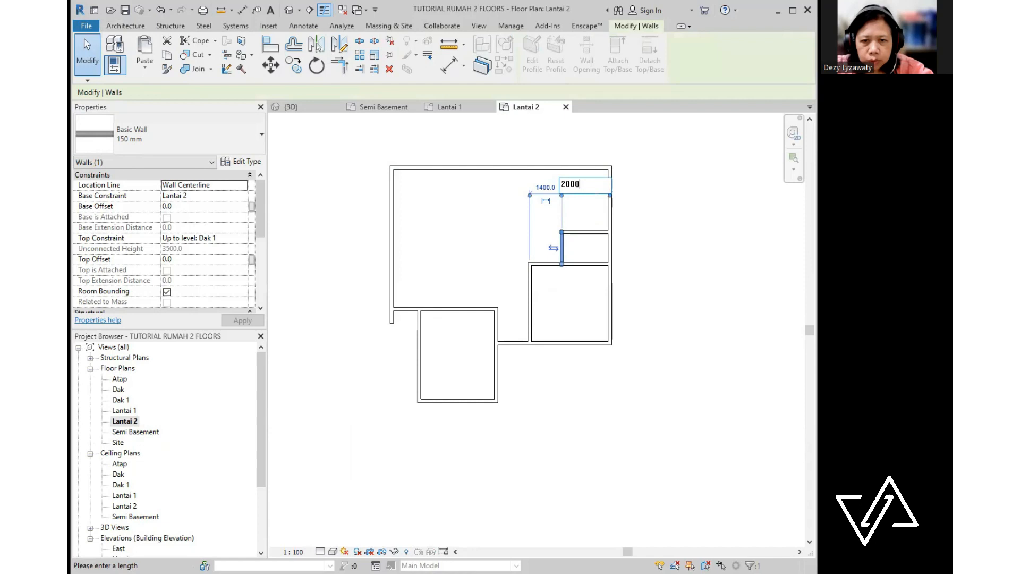
pyautogui.write('00.0')
pyautogui.press('Return')
# - Set the distance from the small room's upper wall to the wall of the room below to 1500 mm
pyautogui.click(586, 231)
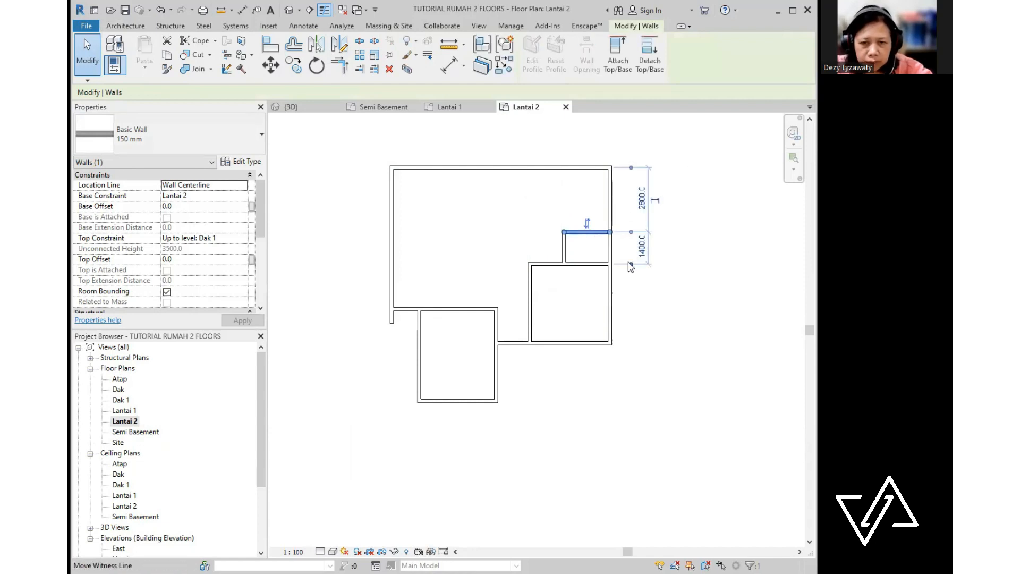
pyautogui.click(641, 246)
pyautogui.write('1500')
pyautogui.press('Return')
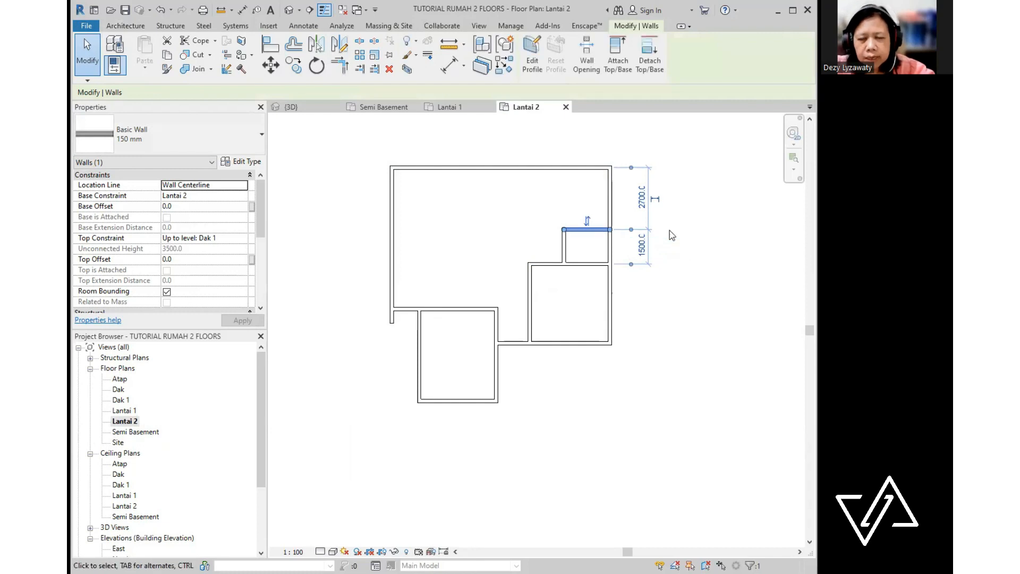
pyautogui.click(674, 252)
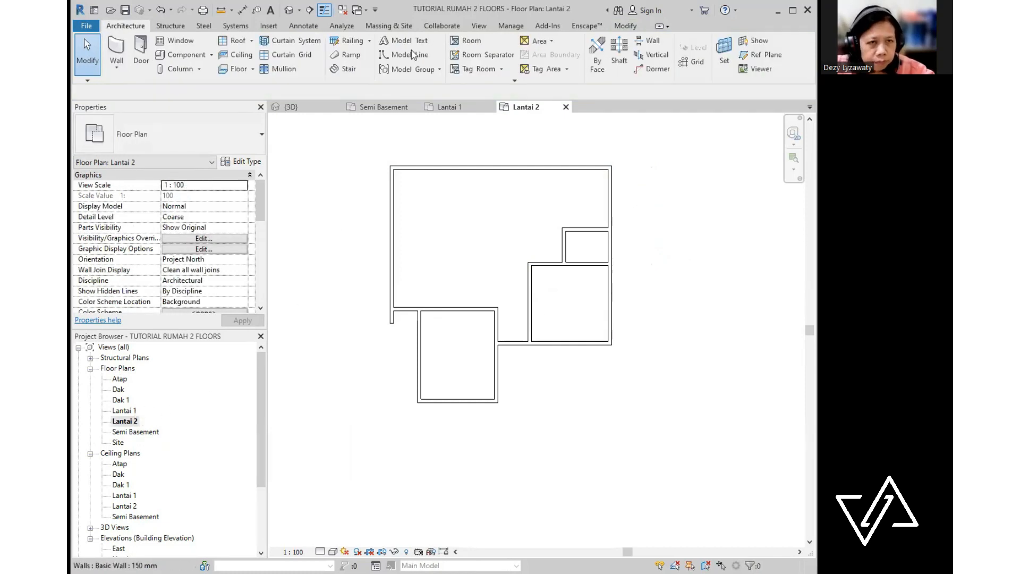
# - Examine the house in the default 3D view, focusing on the semi-basement walls around the front slab
pyautogui.click(288, 11)
pyautogui.keyDown('shift'); pyautogui.moveTo(547, 294); pyautogui.dragTo(439, 273, button='middle'); pyautogui.keyUp('shift')
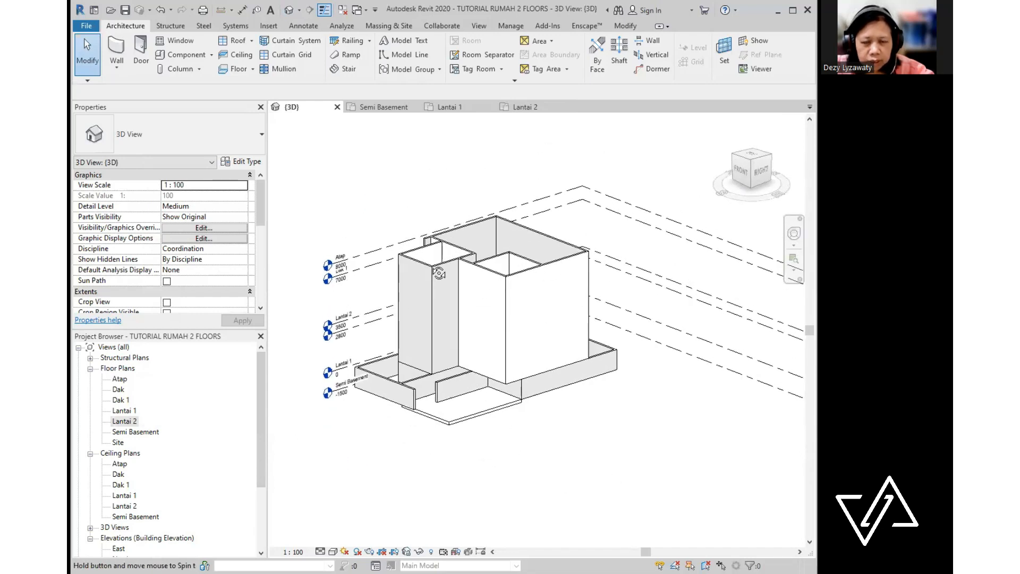
pyautogui.scroll(3, 516, 380)
pyautogui.keyDown('shift'); pyautogui.moveTo(505, 455); pyautogui.dragTo(474, 425, button='middle'); pyautogui.keyUp('shift')
pyautogui.scroll(5, 540, 398)
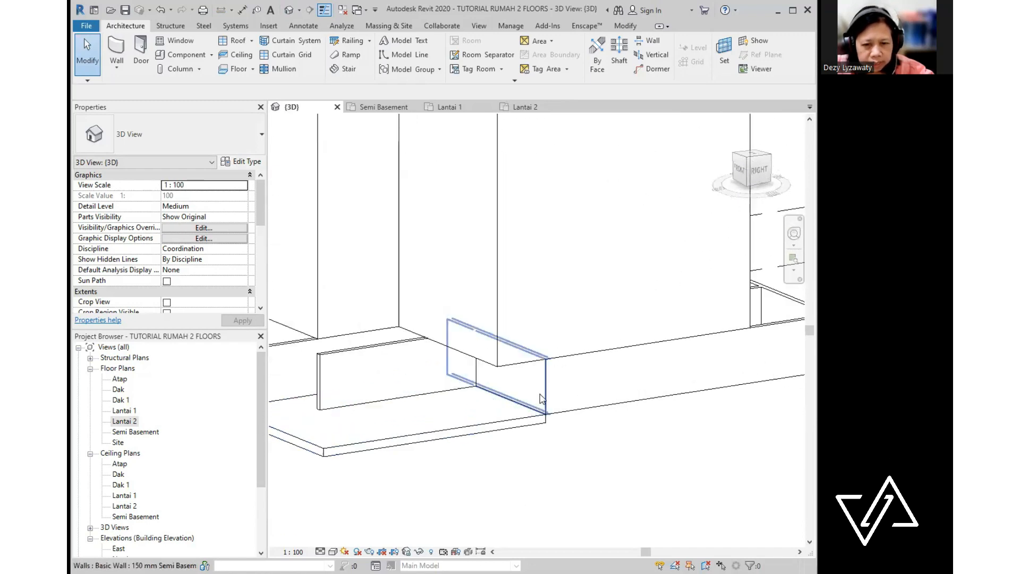
pyautogui.scroll(-4, 542, 398)
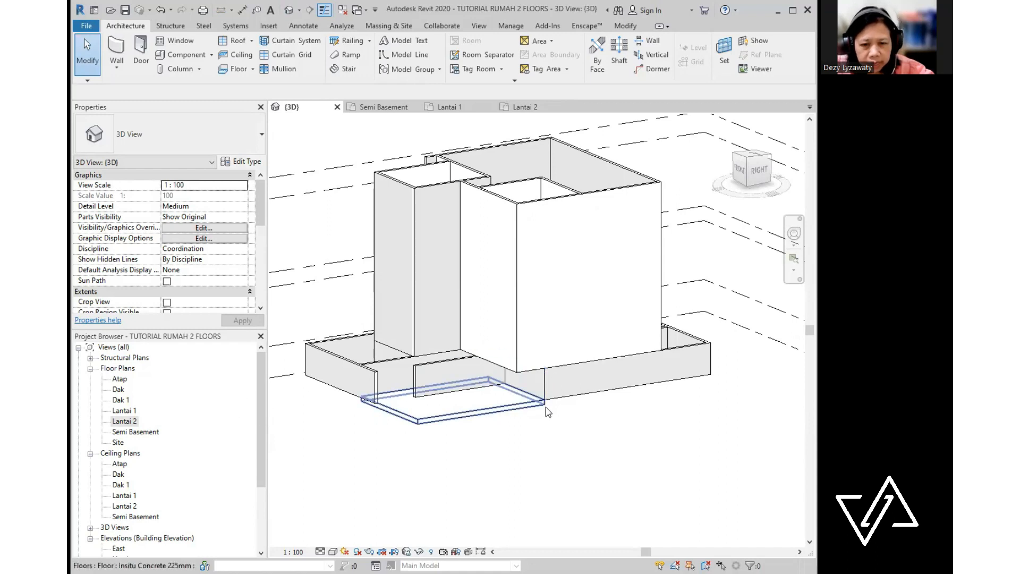
pyautogui.scroll(4, 546, 407)
pyautogui.click(506, 375)
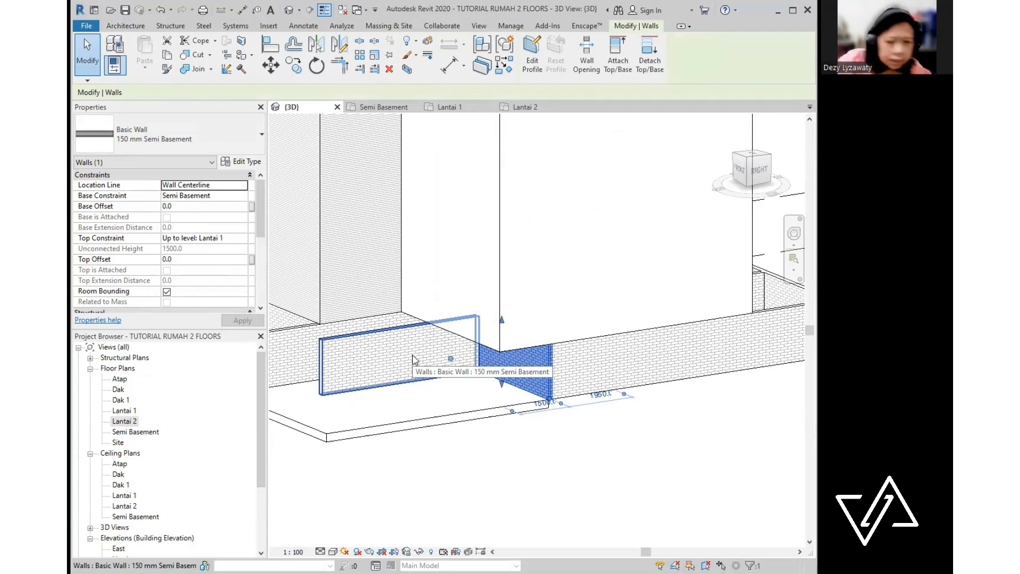
pyautogui.click(505, 439)
pyautogui.scroll(-1, 563, 421)
pyautogui.moveTo(566, 420); pyautogui.dragTo(652, 377, button='middle')
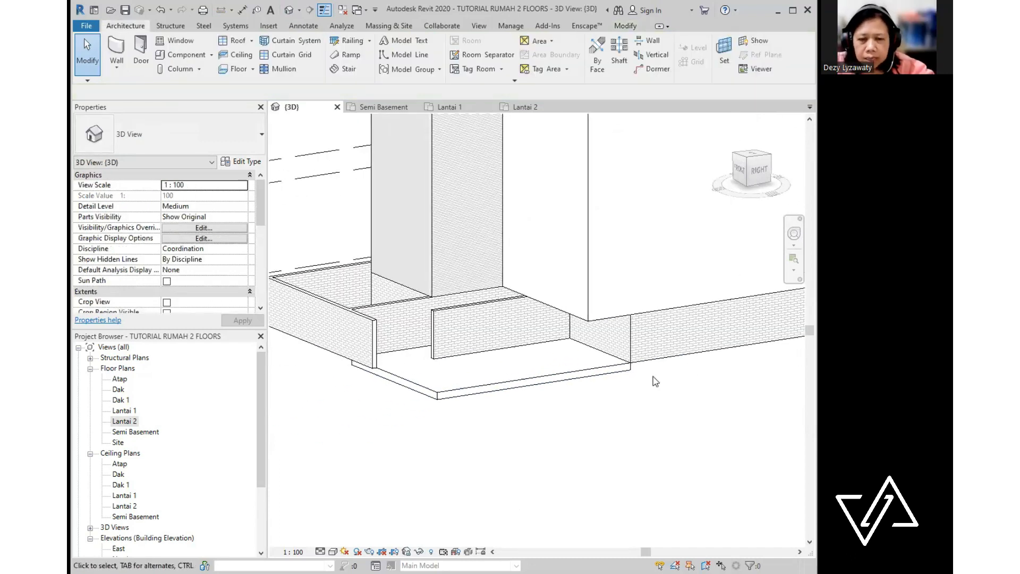
pyautogui.scroll(1, 629, 337)
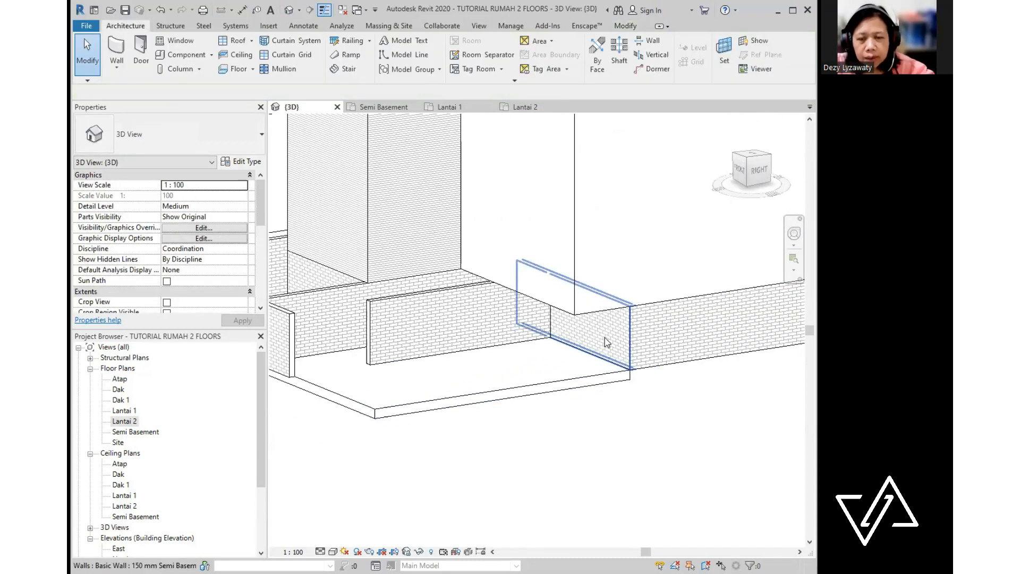
pyautogui.scroll(-5, 604, 336)
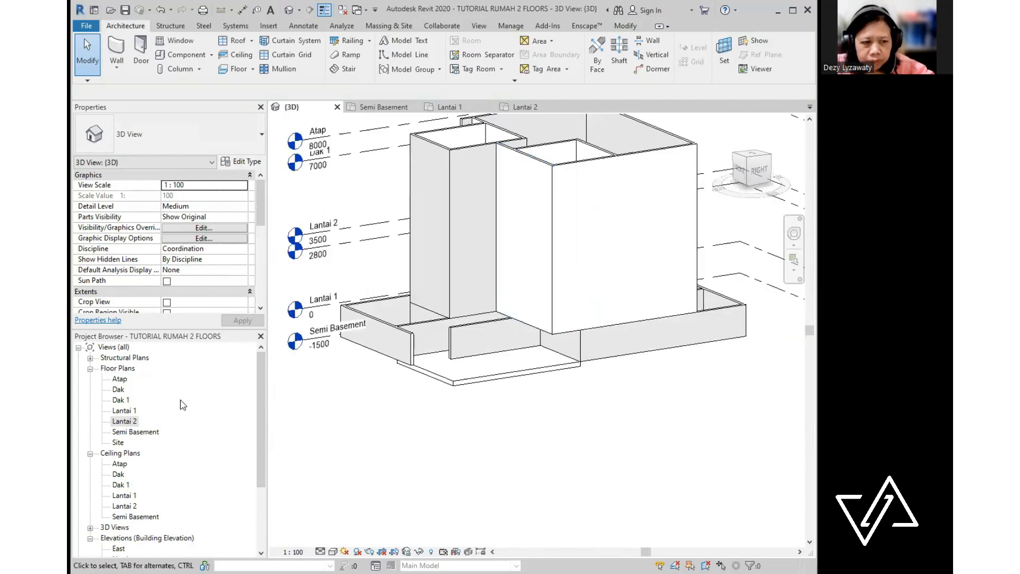
# - Open the Semi Basement floor plan and set its underlay base level to Lantai 1
pyautogui.doubleClick(153, 433)
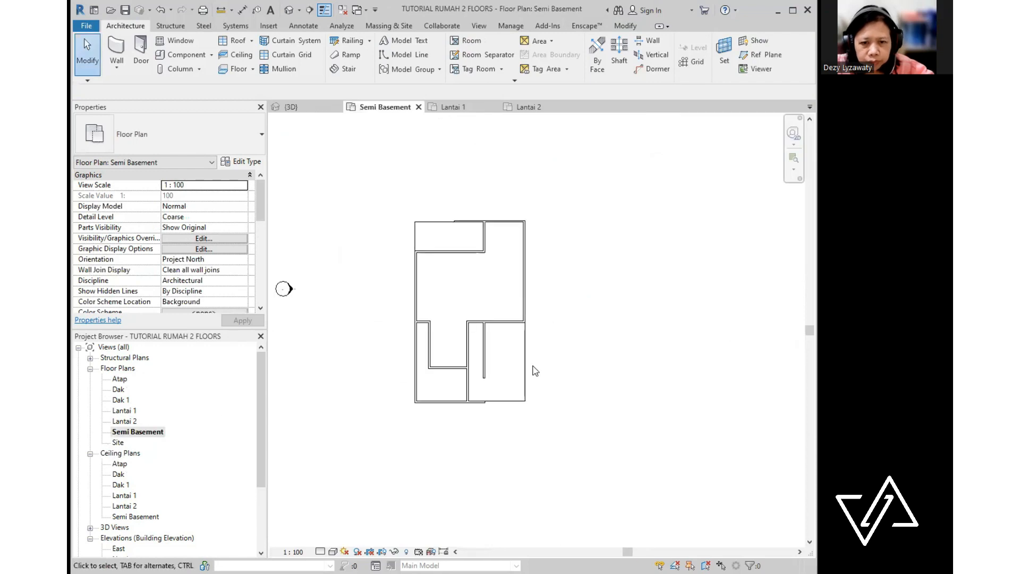
pyautogui.moveTo(536, 374); pyautogui.dragTo(579, 400, button='middle')
pyautogui.scroll(-2, 596, 406)
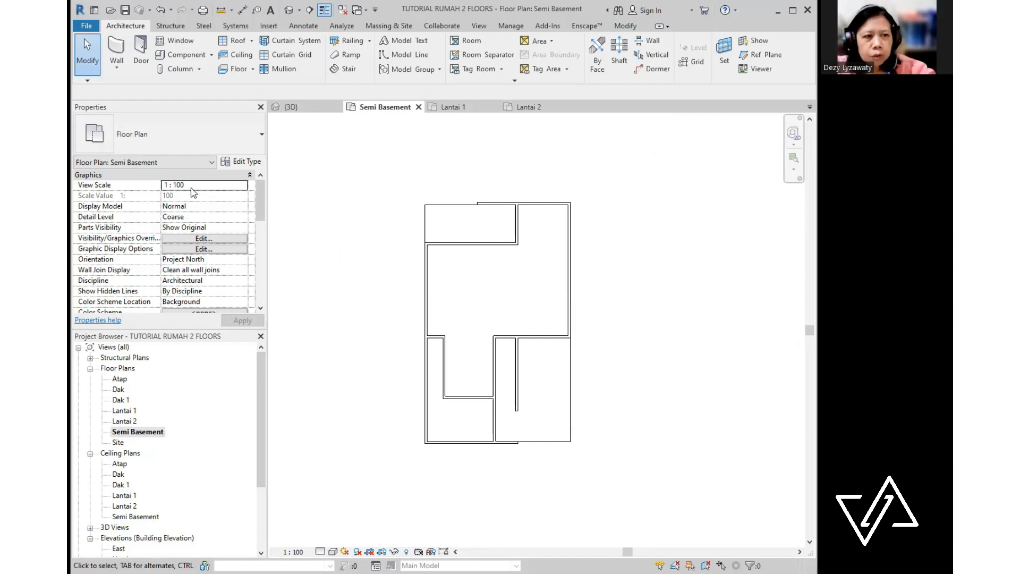
pyautogui.press('ctrl')
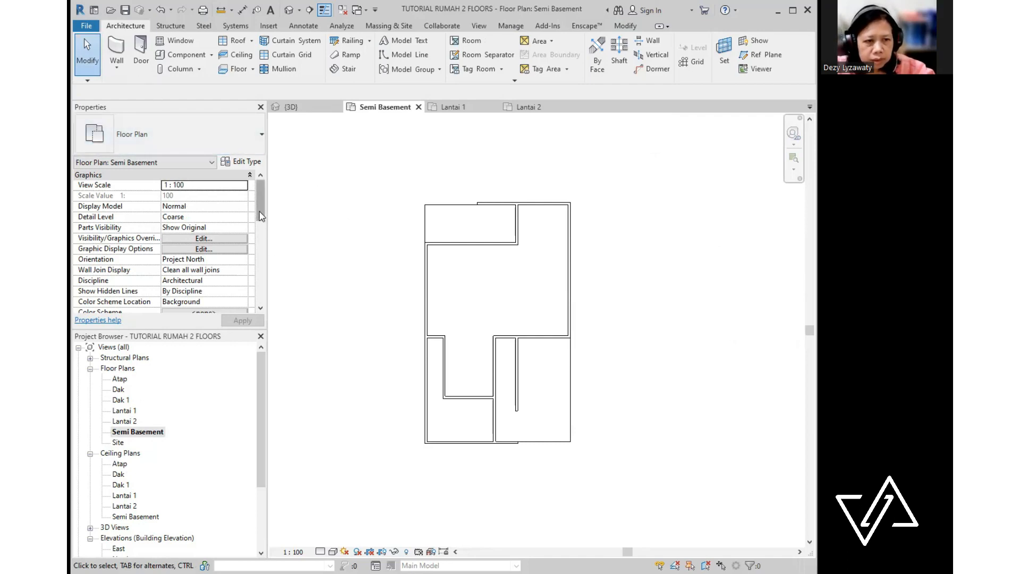
pyautogui.scroll(-5, 135, 239)
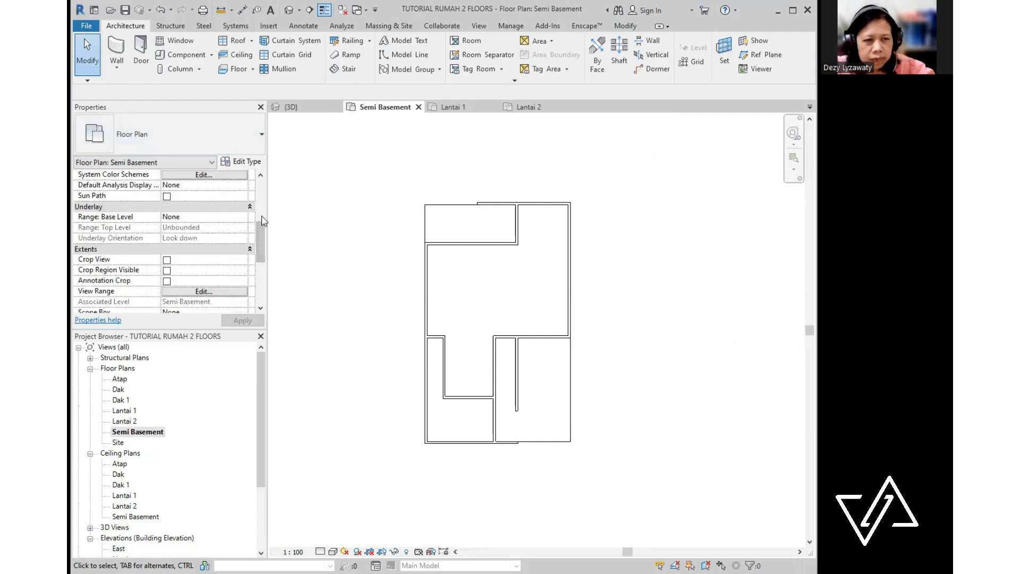
pyautogui.click(202, 217)
pyautogui.click(188, 216)
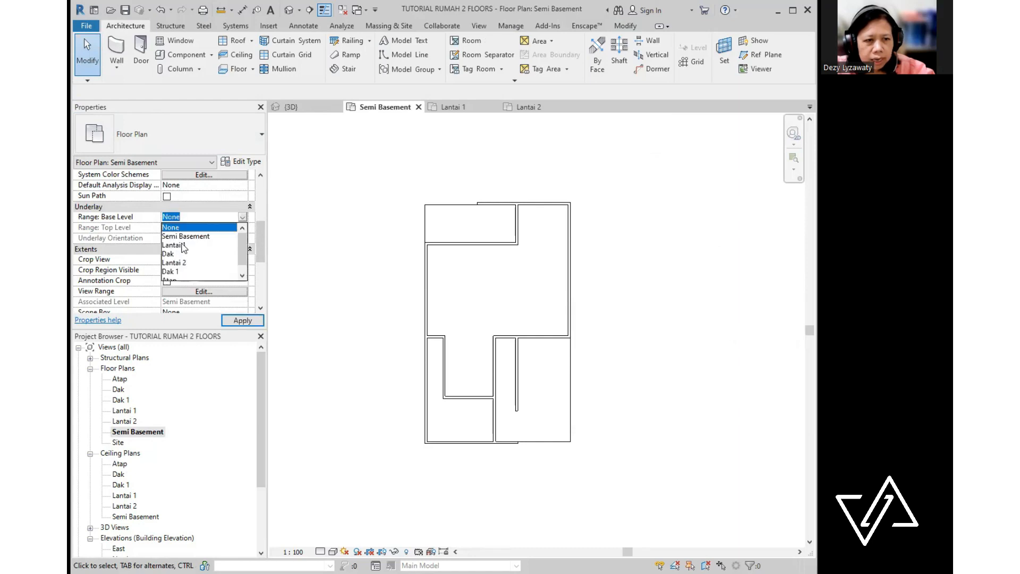
pyautogui.click(183, 245)
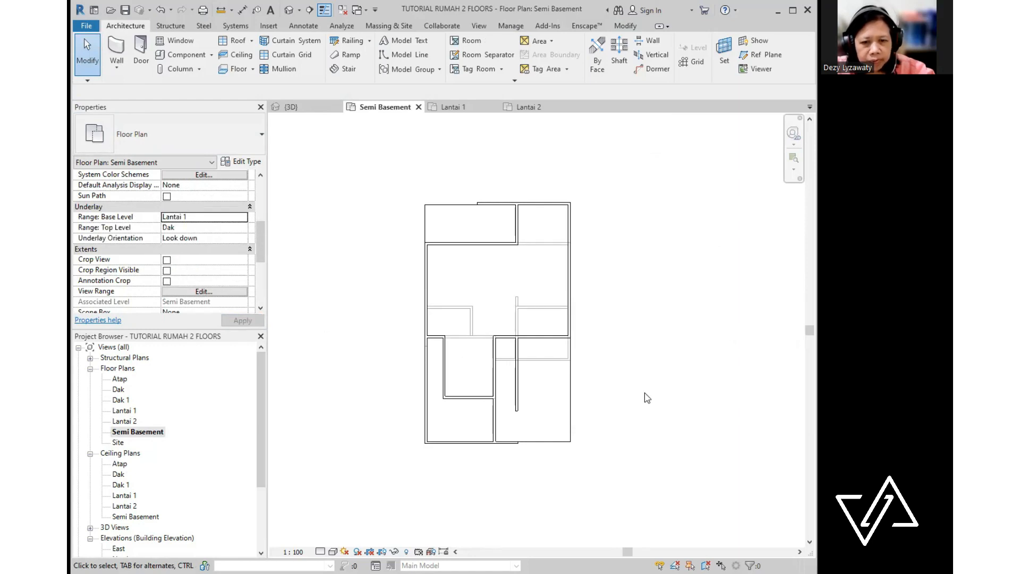
# - Move the horizontal semi-basement wall behind the front slab down onto the Lantai 1 wall shown in the underlay
pyautogui.moveTo(626, 372); pyautogui.dragTo(604, 374, button='middle')
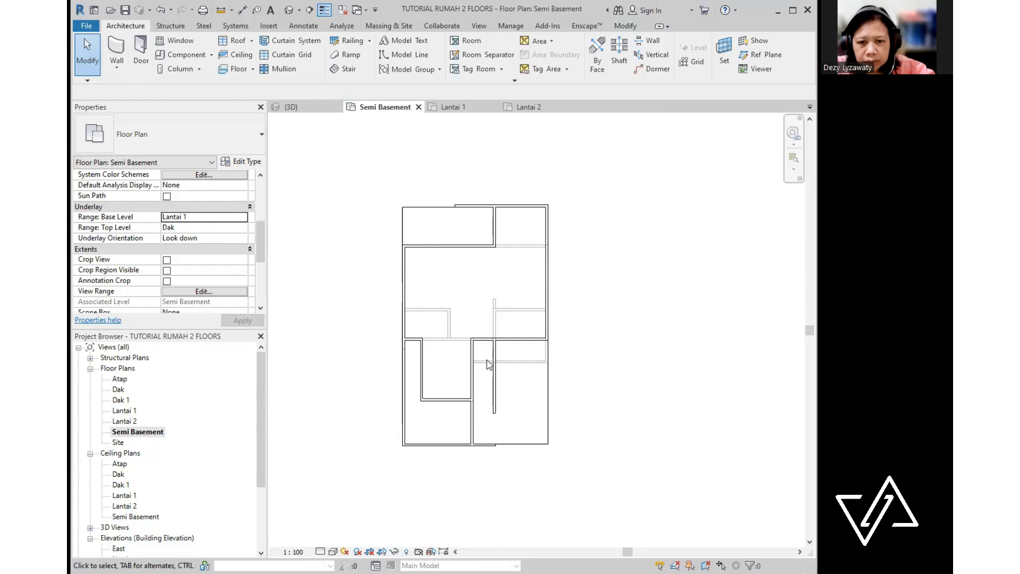
pyautogui.scroll(3, 488, 359)
pyautogui.moveTo(546, 353); pyautogui.dragTo(496, 307, button='middle')
pyautogui.scroll(2, 550, 312)
pyautogui.scroll(1, 496, 308)
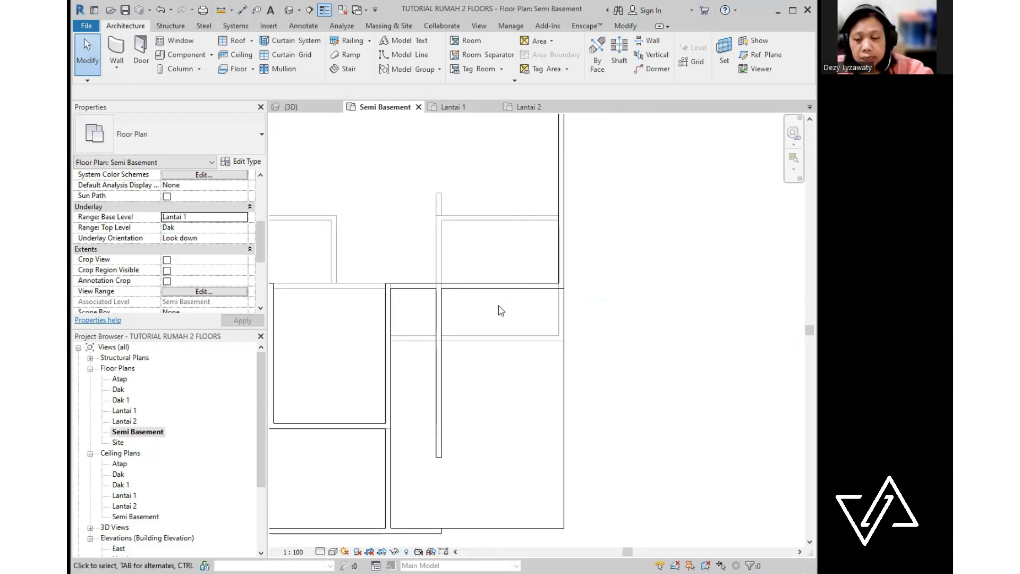
pyautogui.scroll(-1, 508, 320)
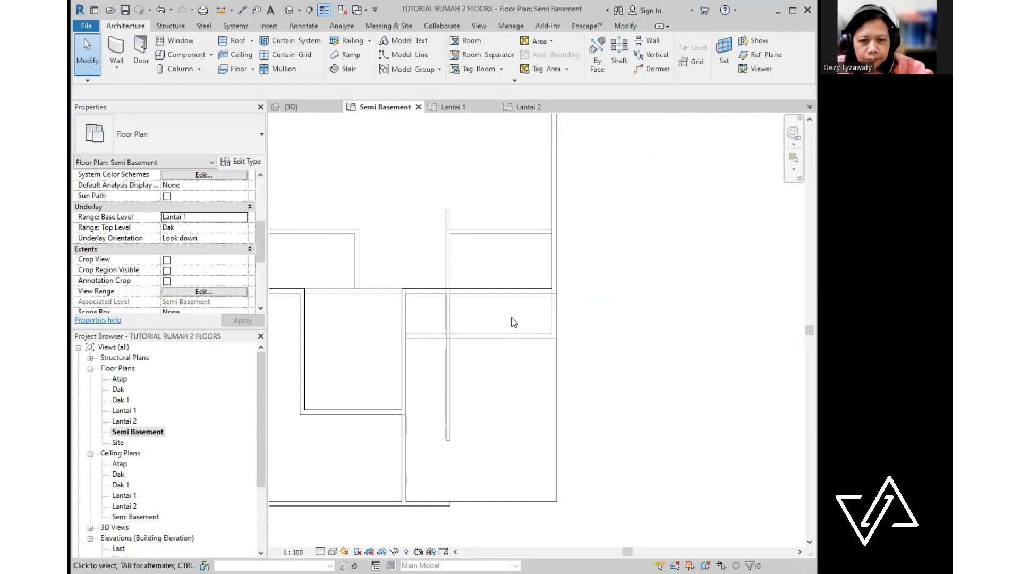
pyautogui.click(509, 298)
pyautogui.moveTo(505, 291); pyautogui.dragTo(507, 336)
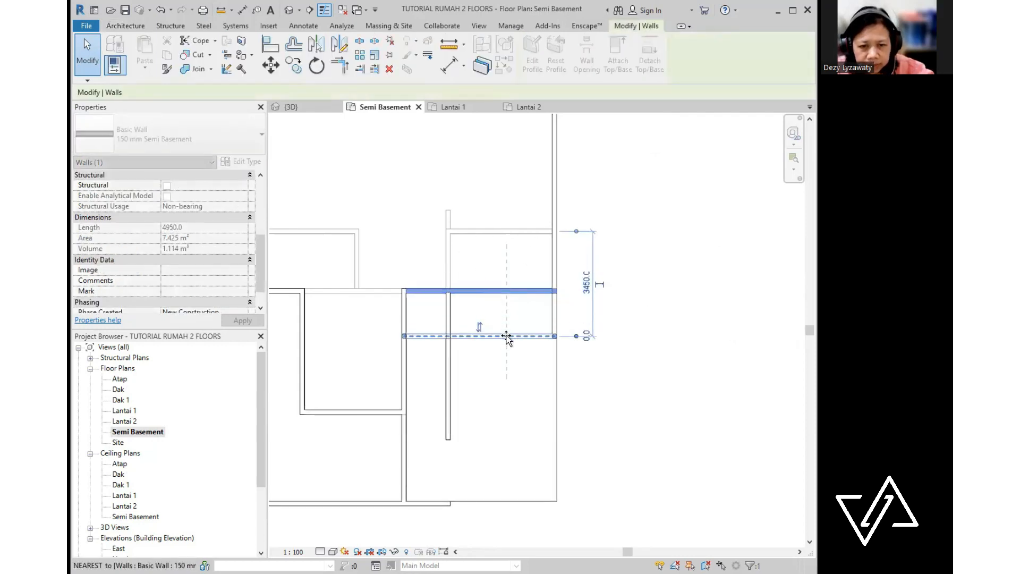
pyautogui.click(630, 374)
pyautogui.scroll(-1, 605, 354)
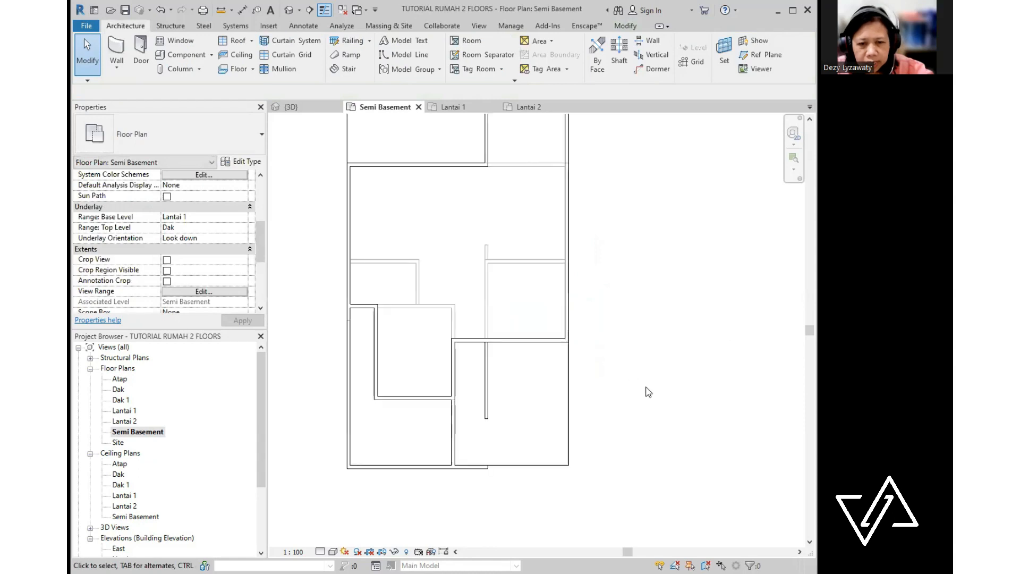
pyautogui.moveTo(645, 386); pyautogui.dragTo(610, 376, button='middle')
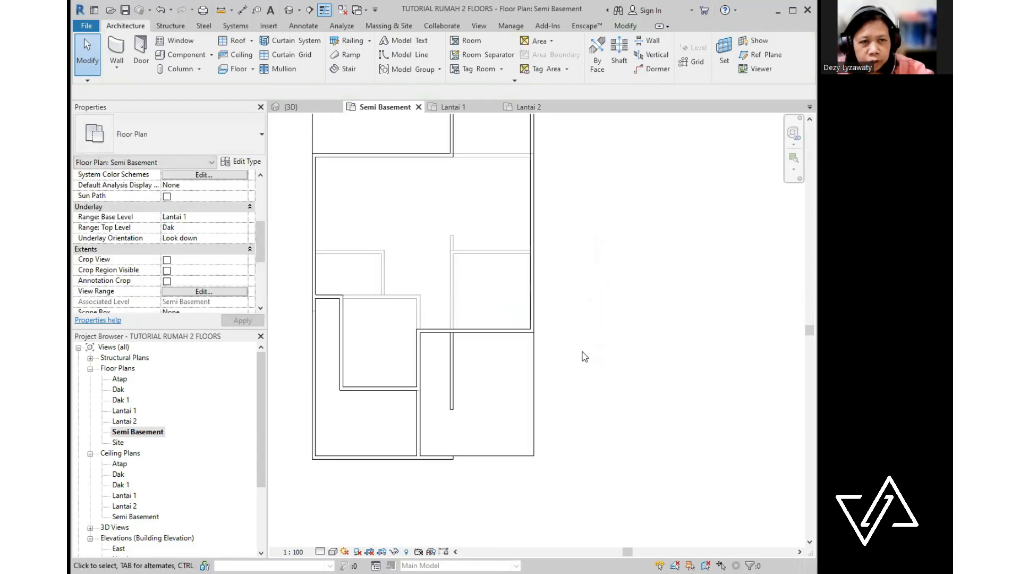
# - Examine the default 3D view around the front slab to check how the moved semi-basement wall lines up with the walls above
pyautogui.click(288, 10)
pyautogui.keyDown('shift'); pyautogui.moveTo(677, 340); pyautogui.dragTo(700, 341, button='middle'); pyautogui.keyUp('shift')
pyautogui.moveTo(701, 342); pyautogui.dragTo(533, 366, button='middle')
pyautogui.scroll(1, 639, 365)
pyautogui.keyDown('shift'); pyautogui.moveTo(638, 365); pyautogui.dragTo(709, 382, button='middle'); pyautogui.keyUp('shift')
pyautogui.scroll(-3, 565, 382)
pyautogui.keyDown('shift'); pyautogui.moveTo(470, 399); pyautogui.dragTo(495, 426, button='middle'); pyautogui.keyUp('shift')
pyautogui.moveTo(428, 403); pyautogui.dragTo(493, 345, button='middle')
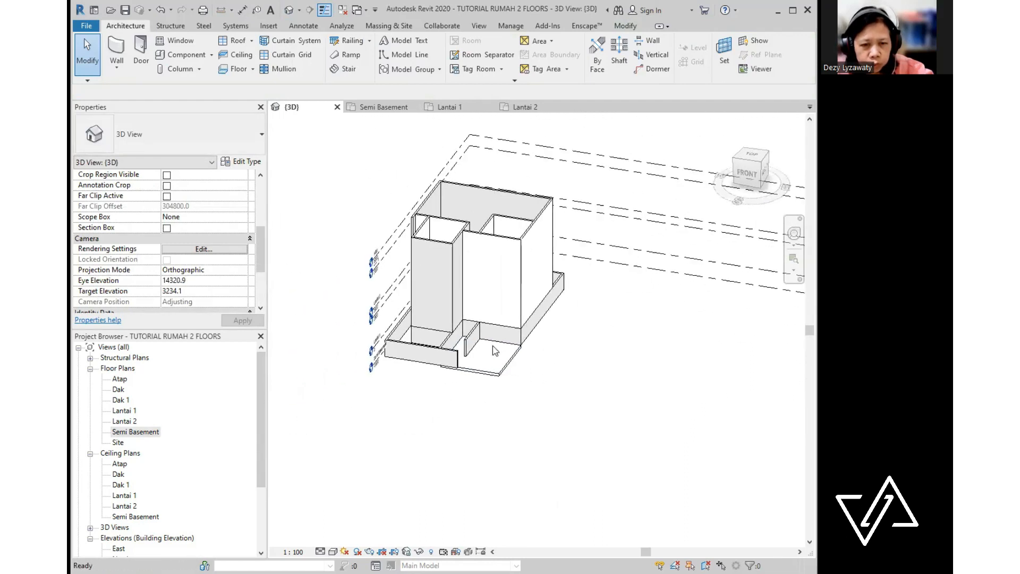
pyautogui.scroll(2, 424, 349)
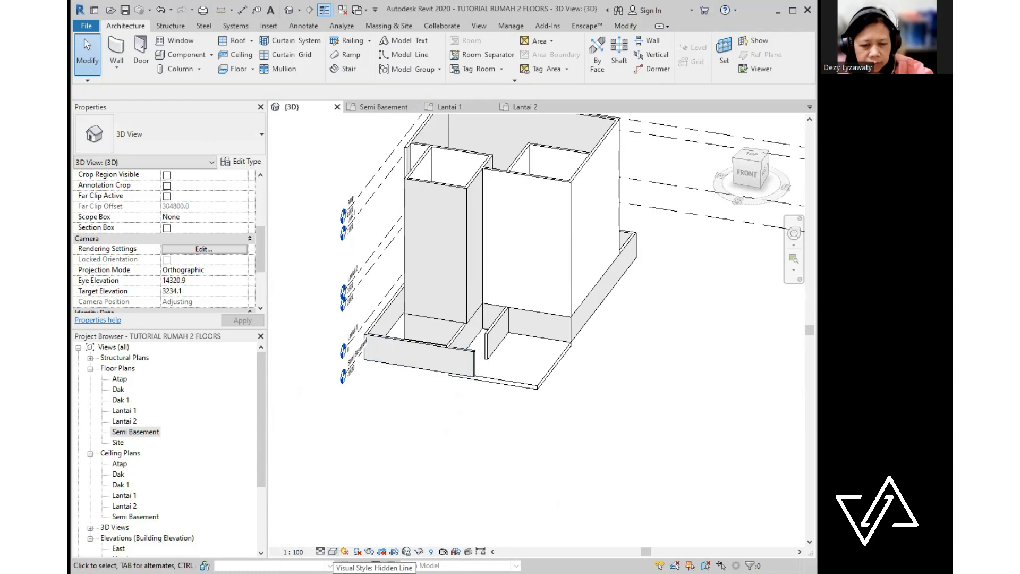
# - Set the 3D view's visual style to Consistent Colors and inspect the house from the front
pyautogui.click(333, 552)
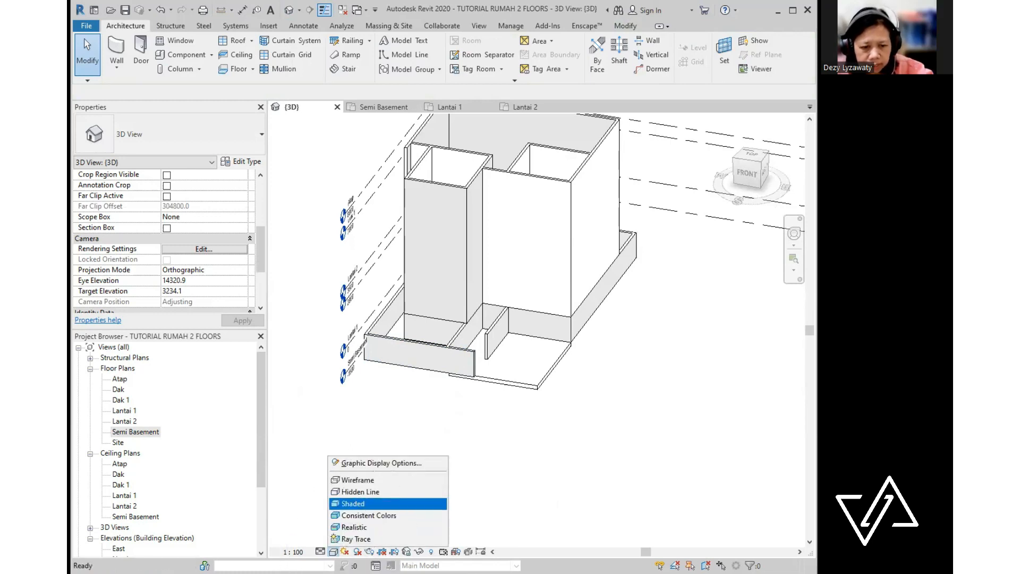
pyautogui.click(377, 519)
pyautogui.keyDown('shift'); pyautogui.moveTo(576, 346); pyautogui.dragTo(598, 343, button='middle'); pyautogui.keyUp('shift')
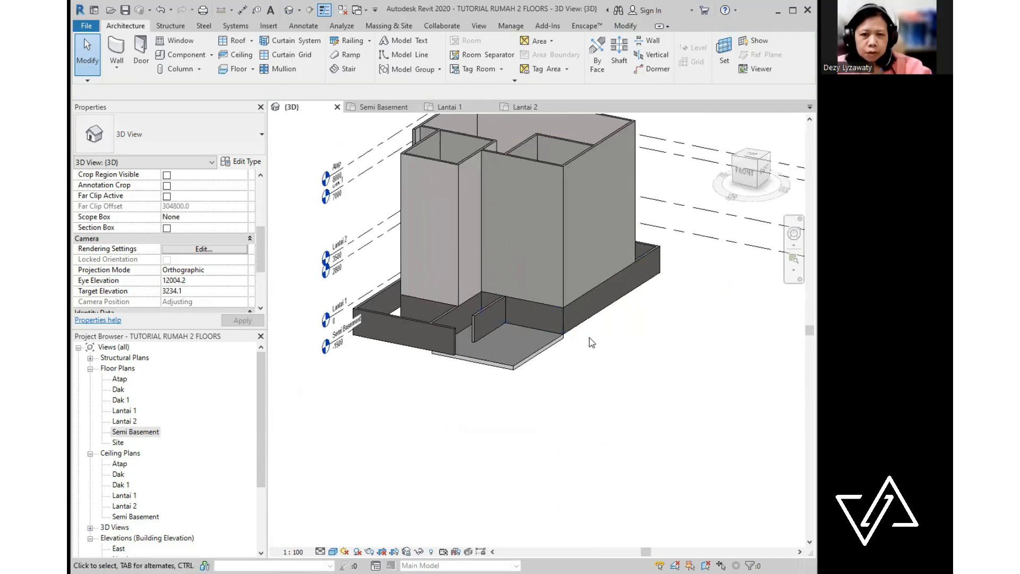
pyautogui.keyDown('shift'); pyautogui.moveTo(514, 318); pyautogui.dragTo(509, 419, button='middle'); pyautogui.keyUp('shift')
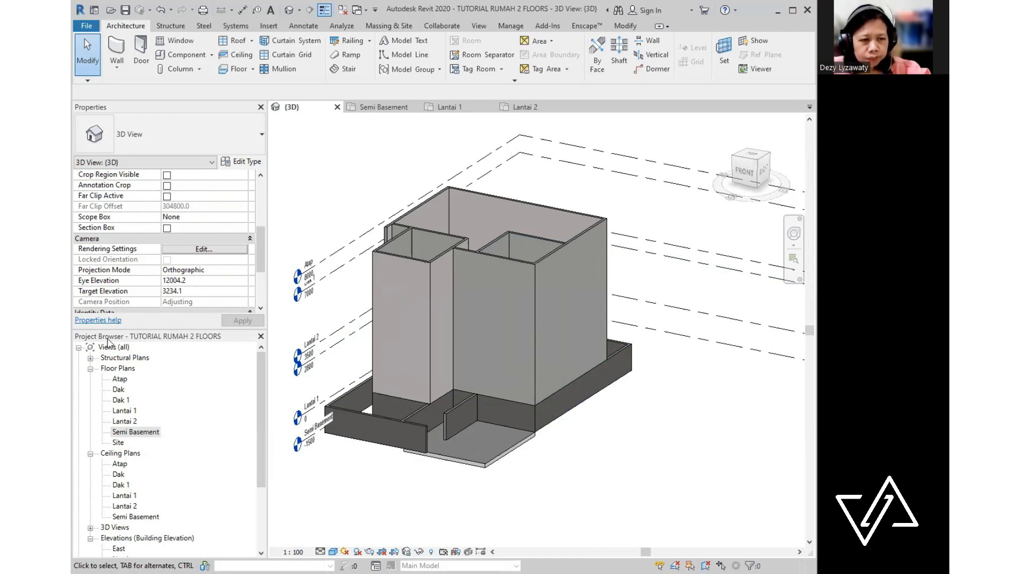
# - On the Lantai 1 floor plan, split the left exterior wall where it meets the small room's upper wall
pyautogui.doubleClick(127, 411)
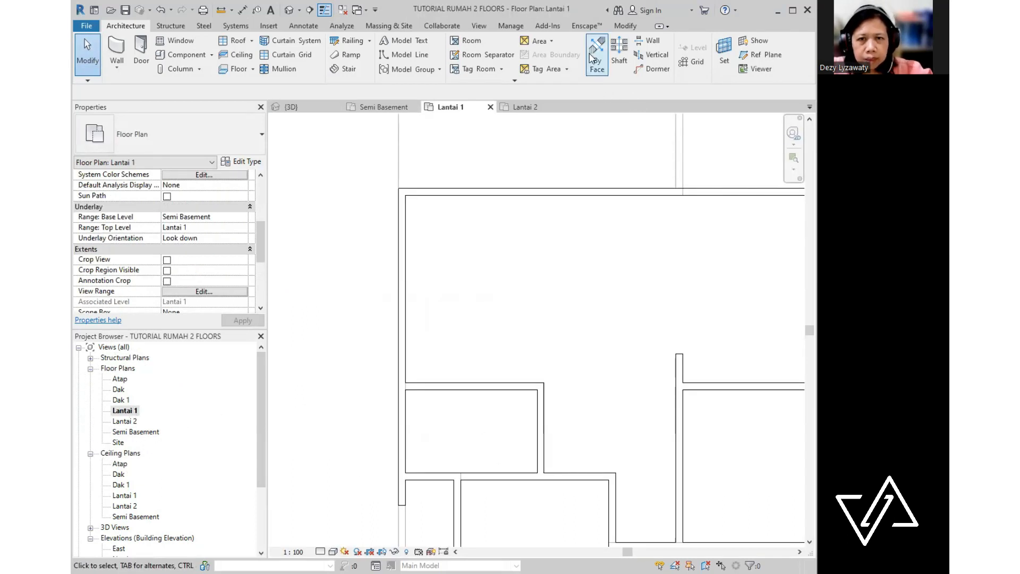
pyautogui.click(626, 26)
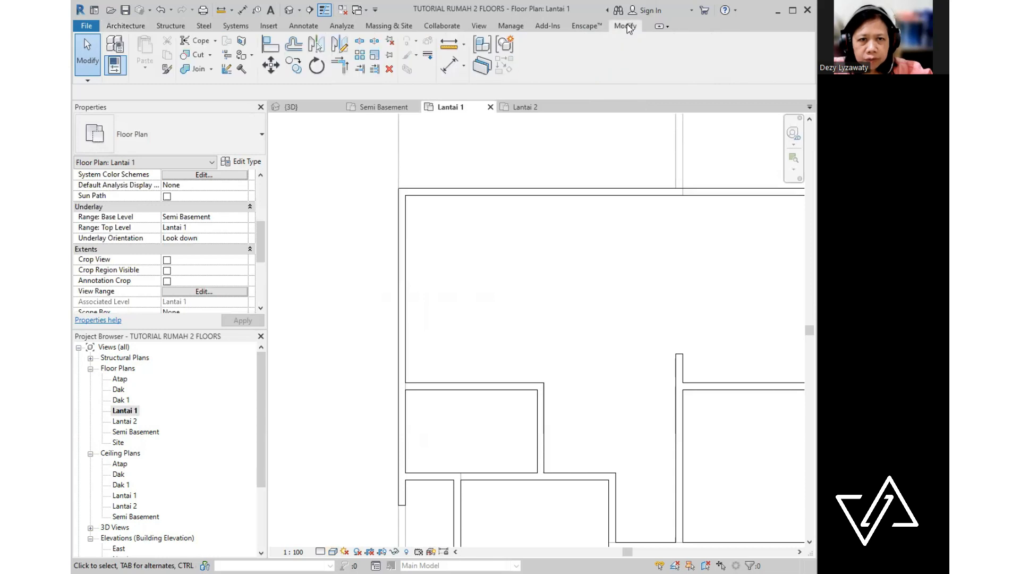
pyautogui.click(364, 49)
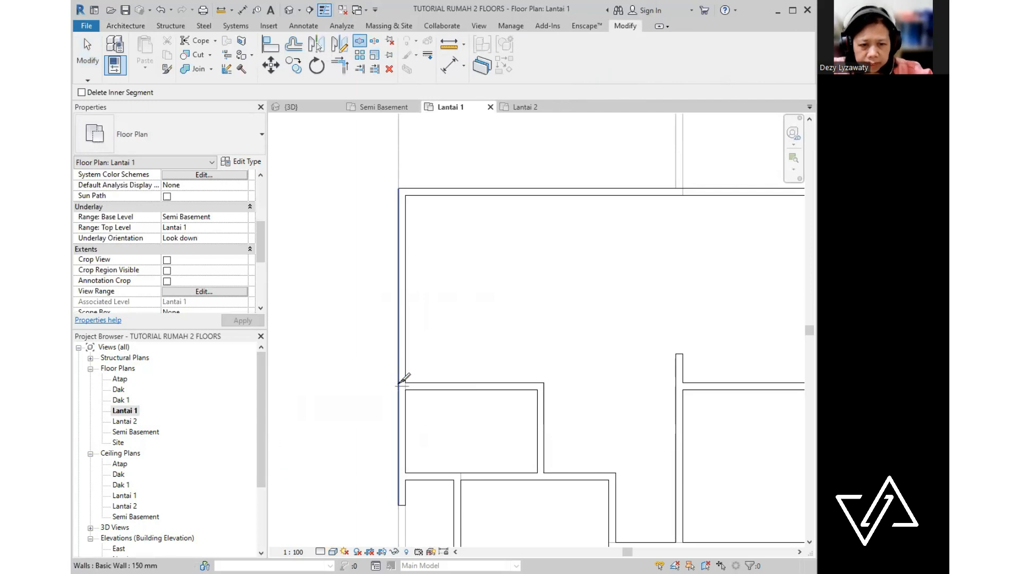
pyautogui.click(400, 383)
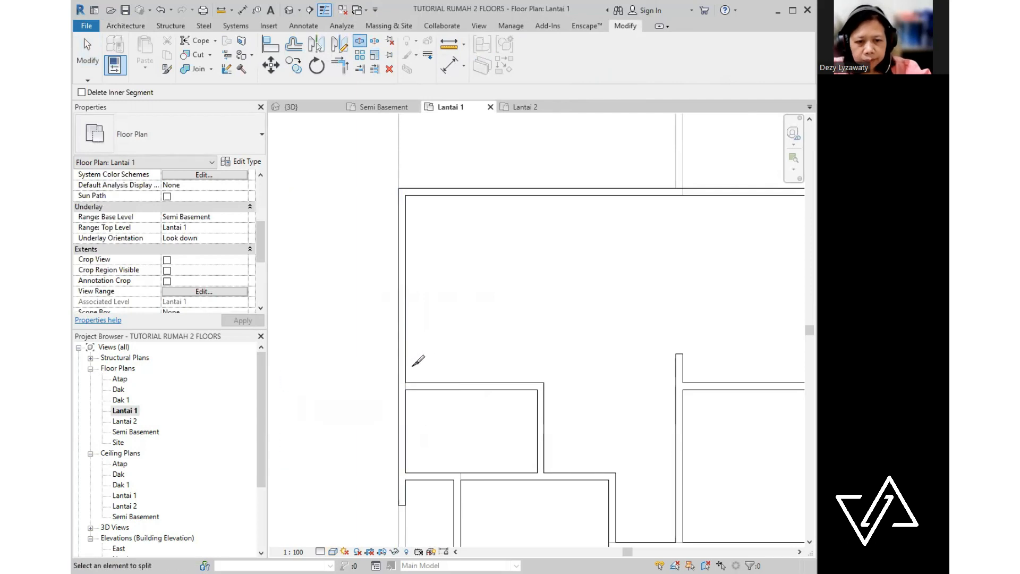
pyautogui.press('Escape')
pyautogui.click(404, 376)
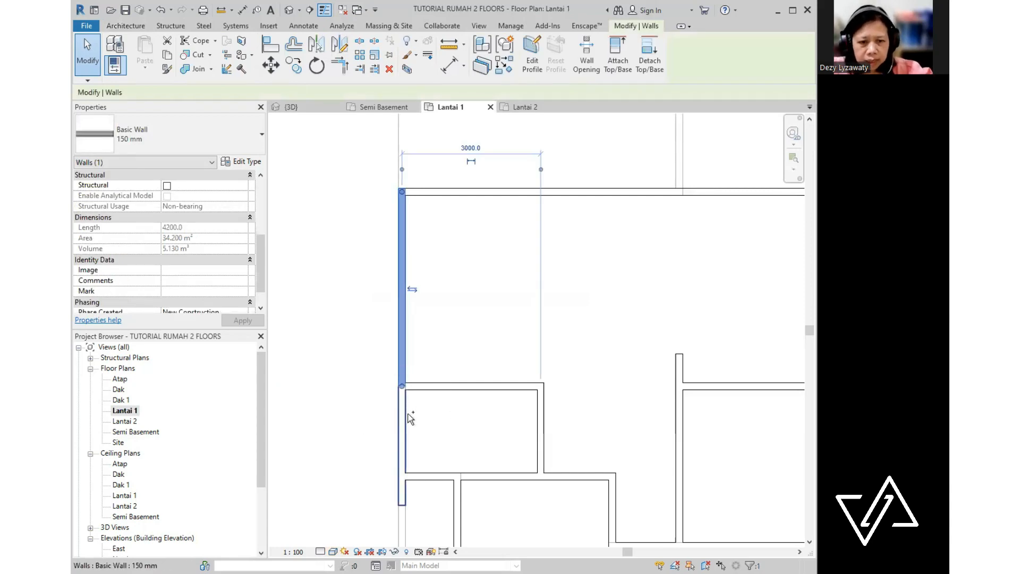
pyautogui.click(412, 358)
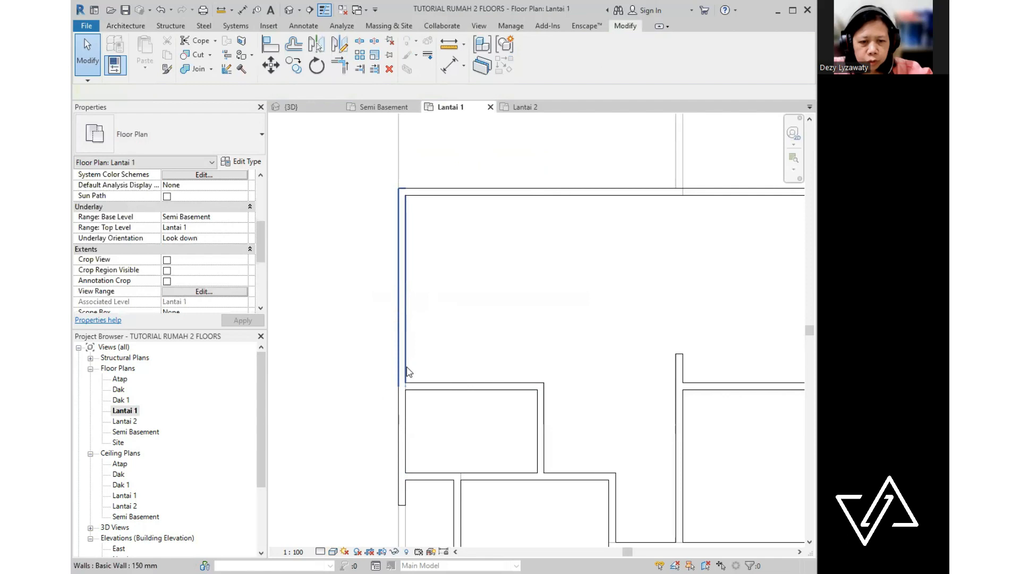
pyautogui.click(406, 368)
pyautogui.scroll(2, 419, 383)
pyautogui.scroll(-3, 426, 355)
pyautogui.click(494, 325)
# - Split the upper exterior wall on Lantai 1 at 4500 mm from its left corner
pyautogui.moveTo(495, 329); pyautogui.dragTo(480, 341, button='middle')
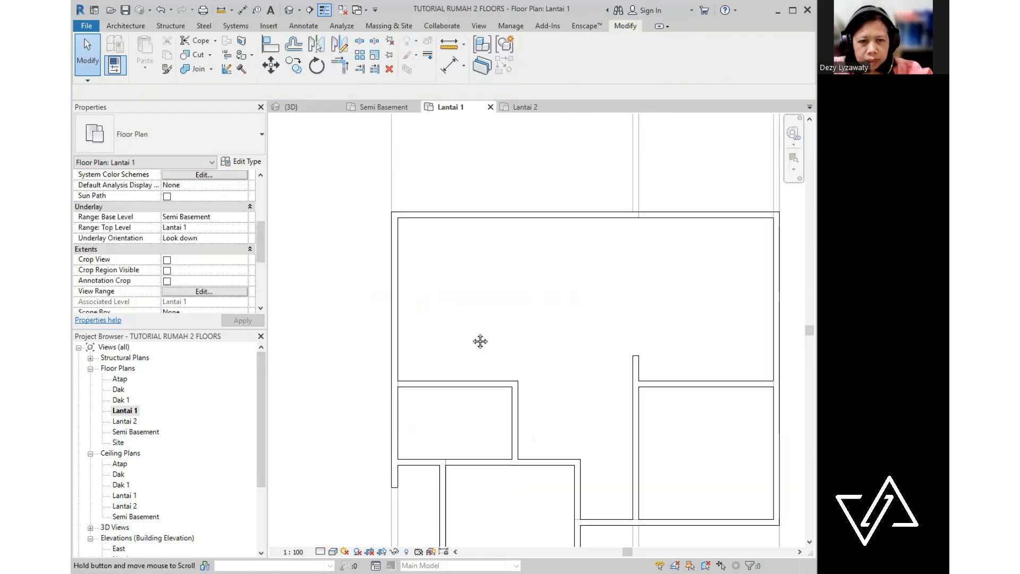
pyautogui.scroll(-2, 541, 289)
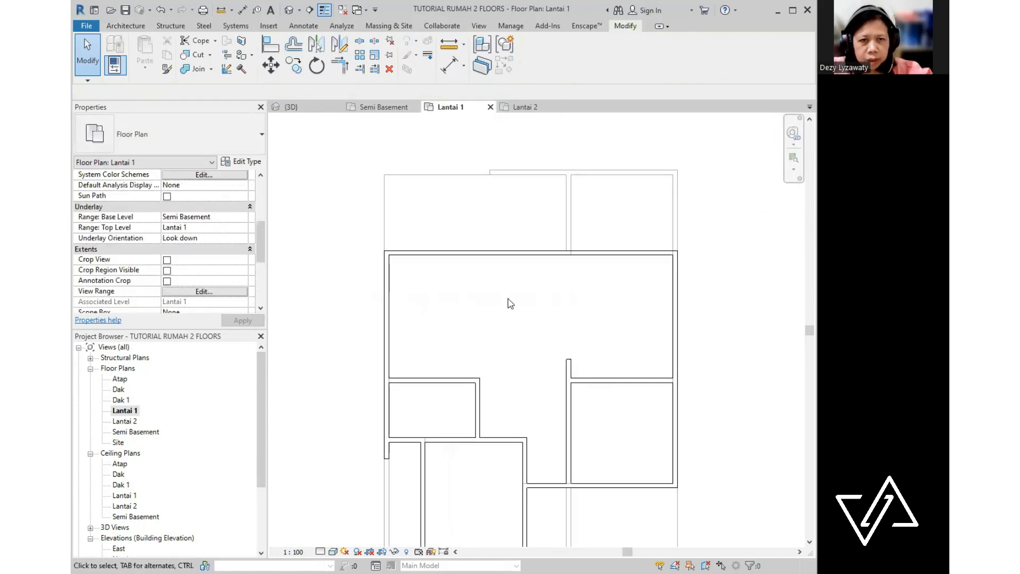
pyautogui.click(359, 41)
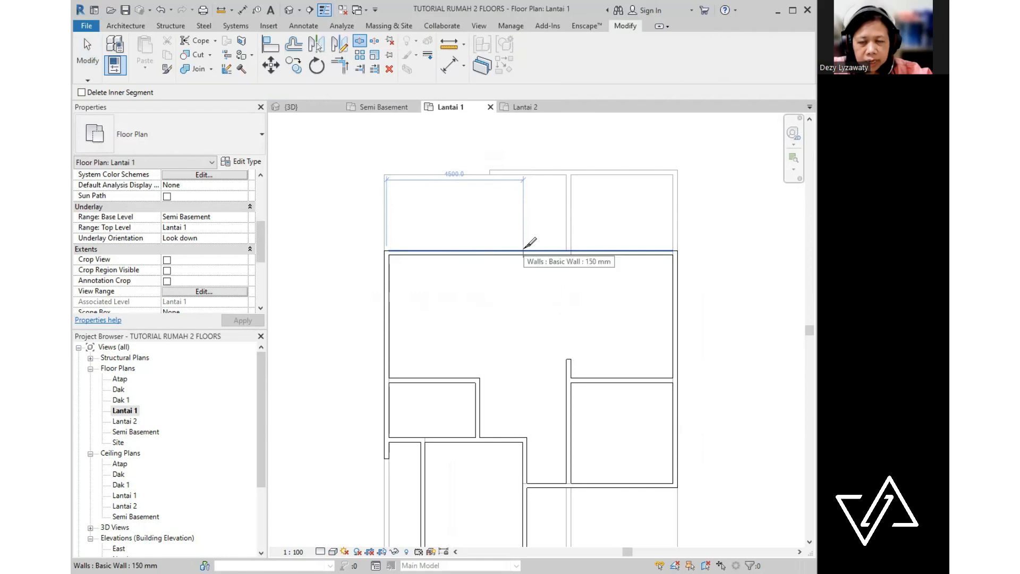
pyautogui.click(524, 250)
pyautogui.press('Escape')
pyautogui.press('Escape')
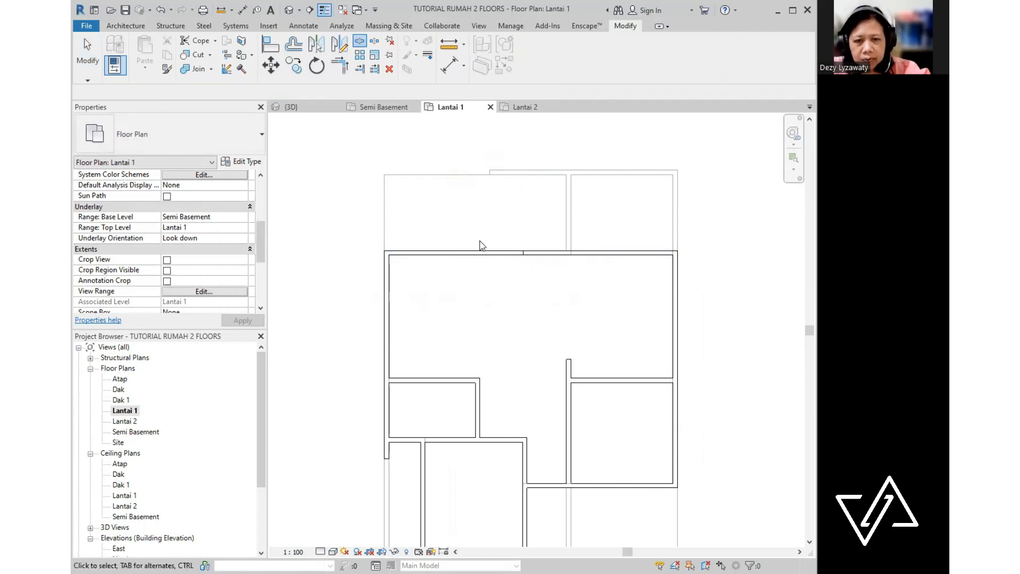
pyautogui.click(480, 254)
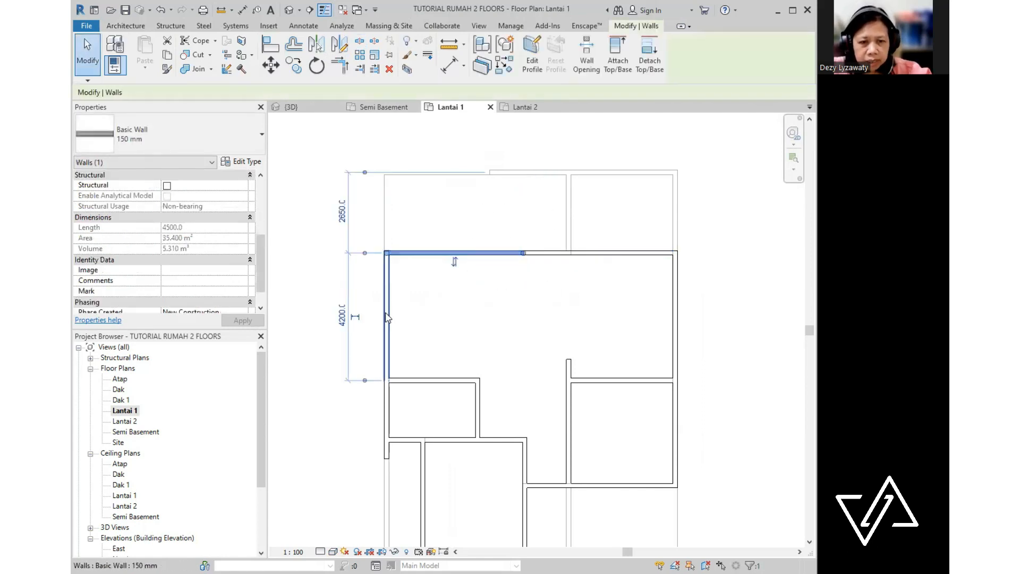
pyautogui.click(387, 316)
pyautogui.click(487, 254)
pyautogui.click(450, 291)
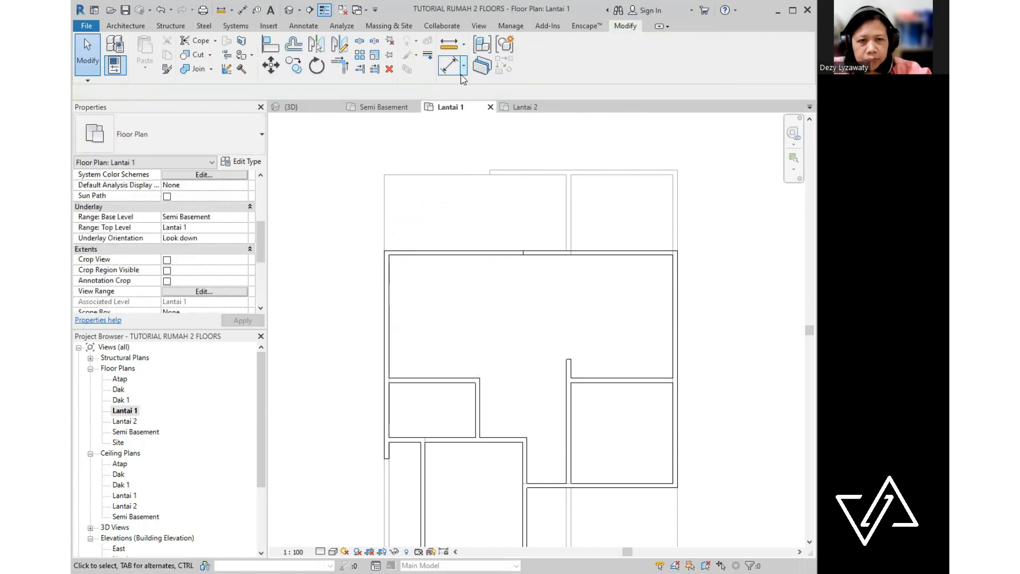
# - In the 3D view, change the two split wall segments meeting at the rear left corner to a glass curtain wall type
pyautogui.click(289, 10)
pyautogui.keyDown('shift'); pyautogui.moveTo(458, 379); pyautogui.dragTo(562, 323, button='middle'); pyautogui.keyUp('shift')
pyautogui.click(560, 324)
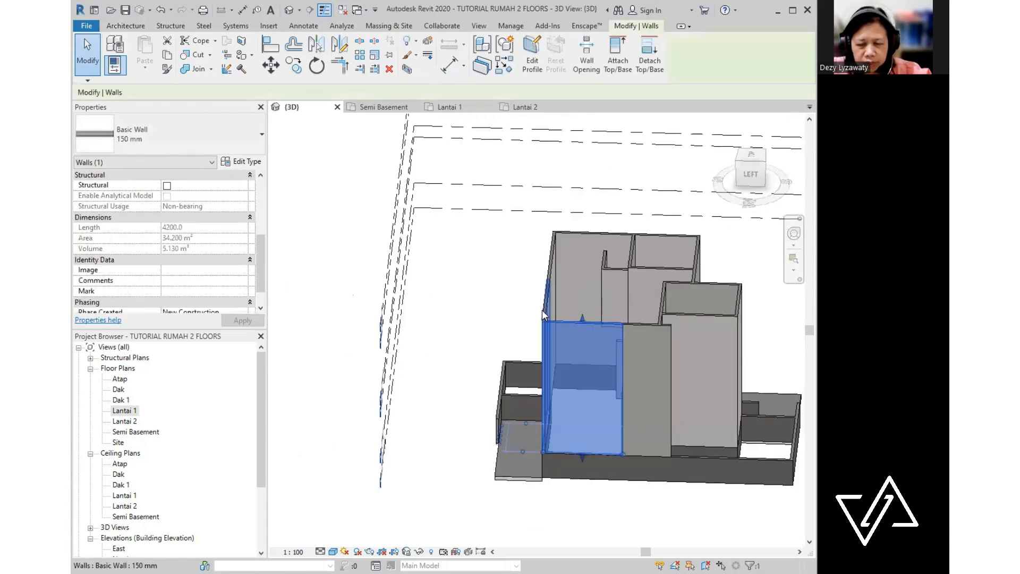
pyautogui.click(497, 273)
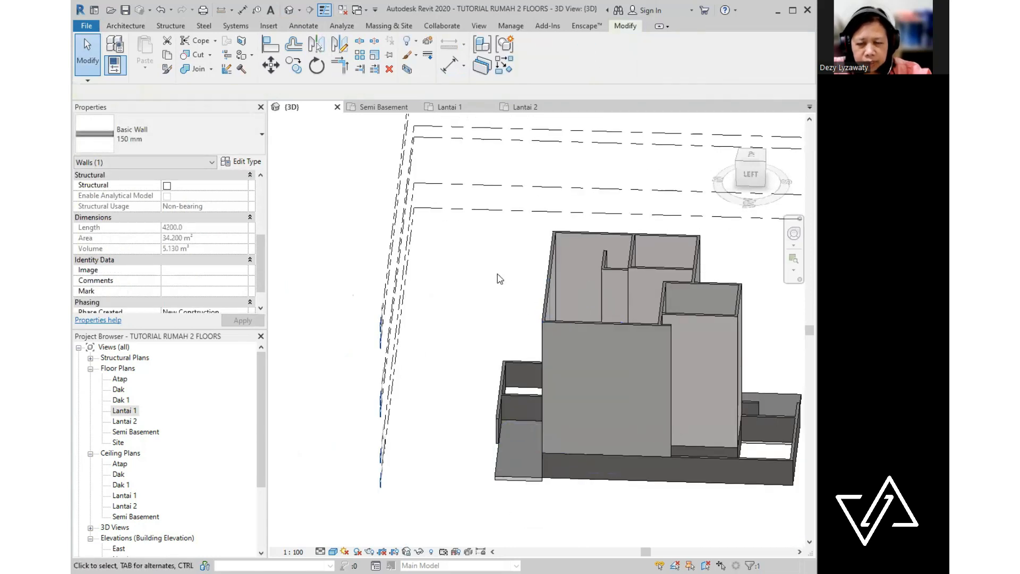
pyautogui.click(568, 321)
pyautogui.keyDown('ctrl'); pyautogui.click(546, 313); pyautogui.keyUp('ctrl')
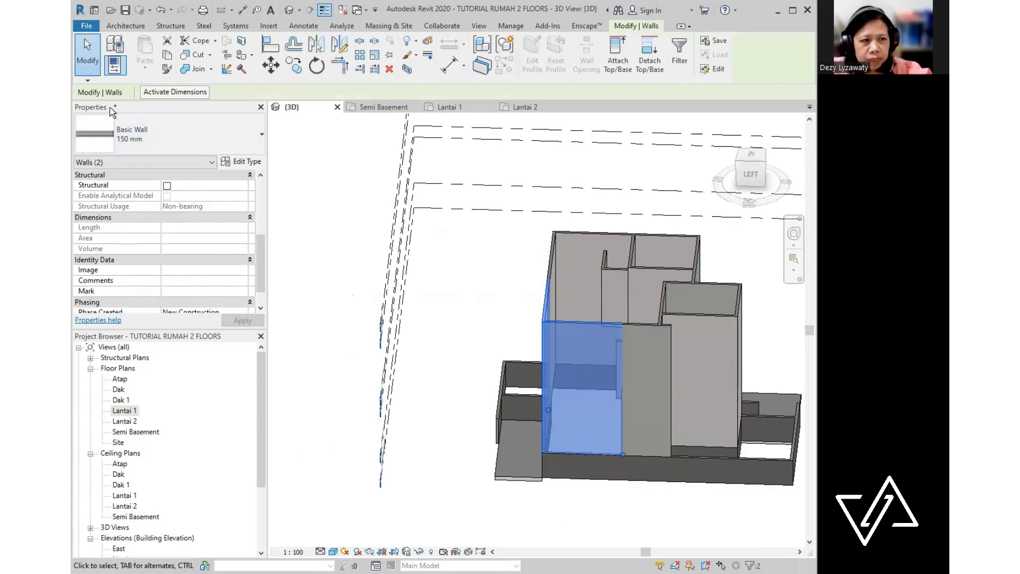
pyautogui.click(256, 138)
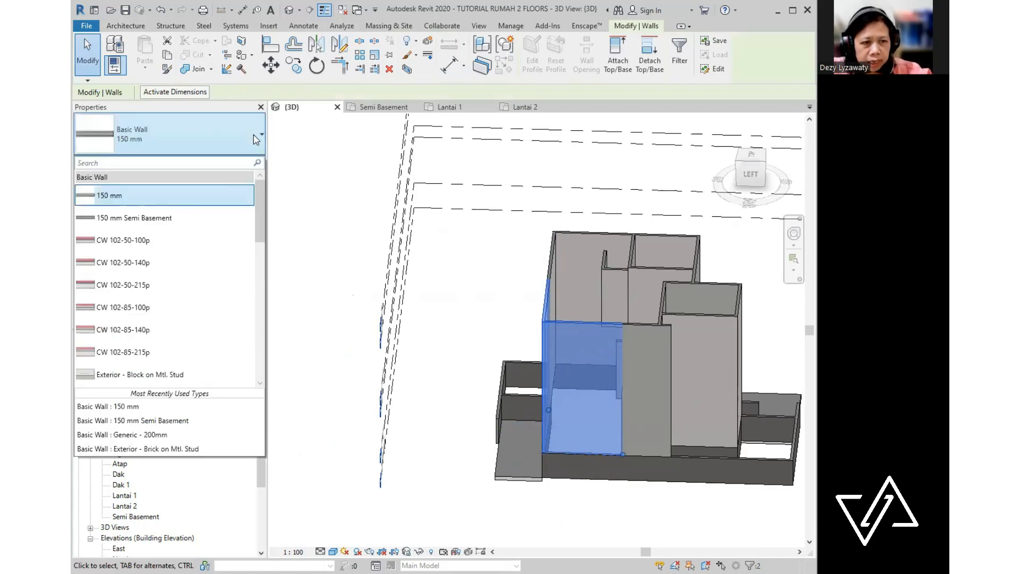
pyautogui.moveTo(267, 218); pyautogui.dragTo(266, 370)
pyautogui.click(123, 298)
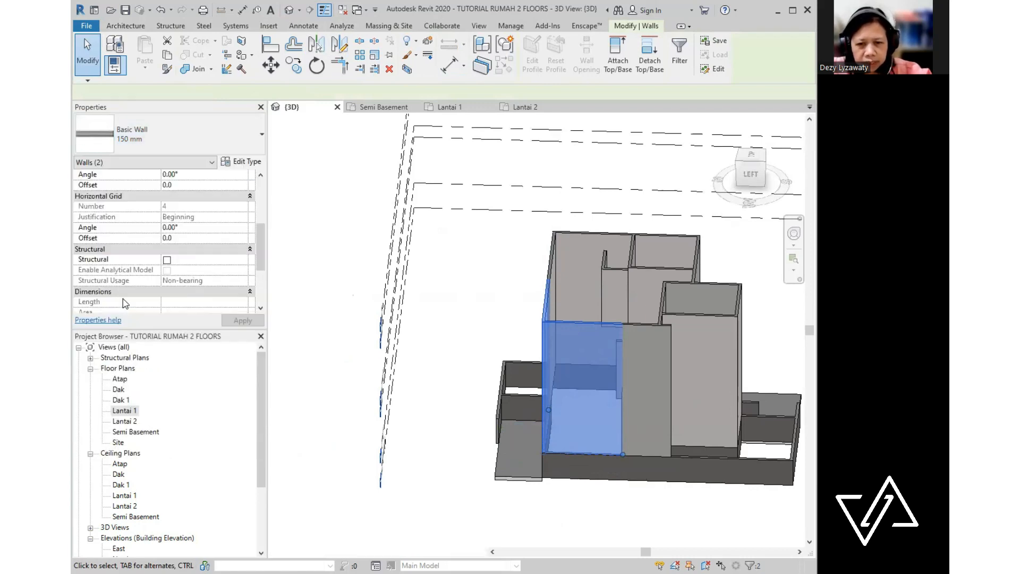
pyautogui.press('Escape')
pyautogui.keyDown('shift'); pyautogui.moveTo(606, 369); pyautogui.dragTo(537, 373, button='middle'); pyautogui.keyUp('shift')
pyautogui.scroll(3, 479, 355)
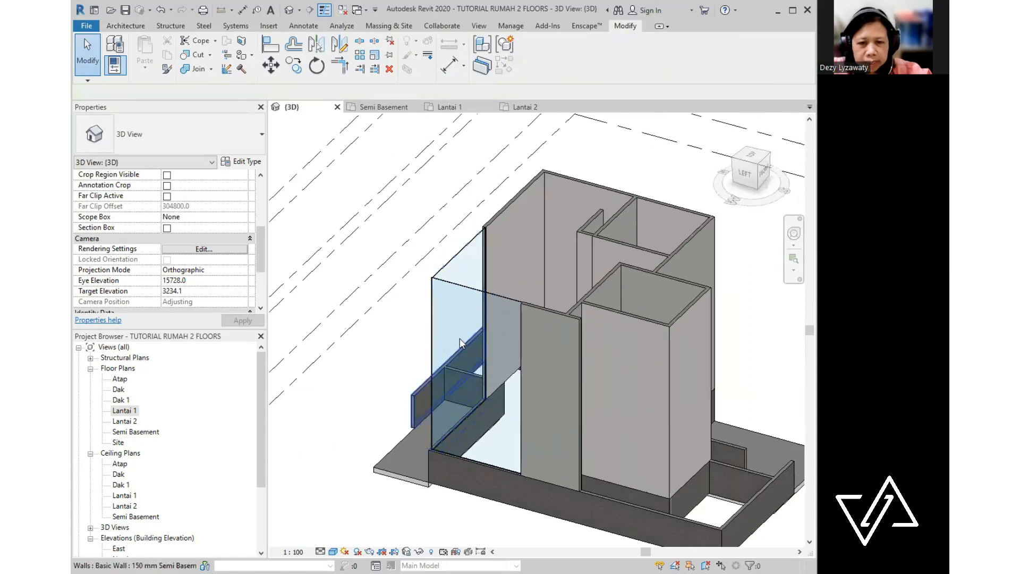
# - Set the top constraint of both curtain walls at the rear left corner to Up to level: Dak 1
pyautogui.click(471, 283)
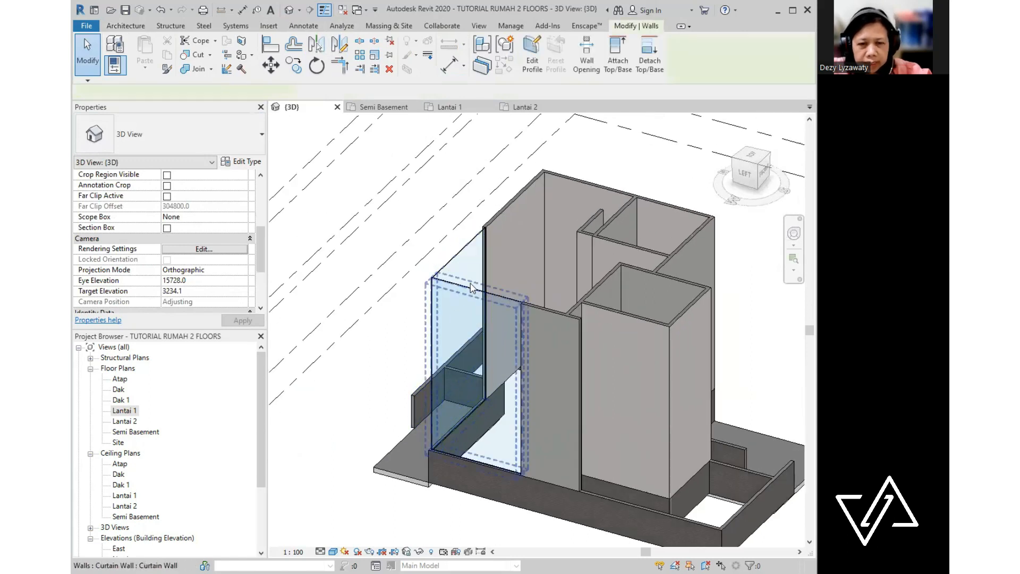
pyautogui.keyDown('ctrl'); pyautogui.click(455, 250); pyautogui.keyUp('ctrl')
pyautogui.scroll(-2, 475, 364)
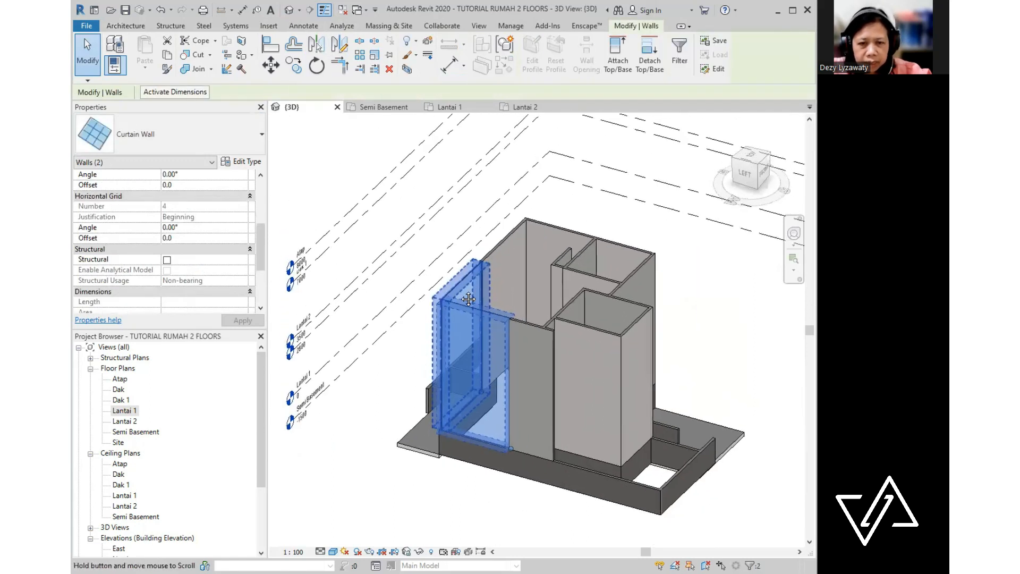
pyautogui.click(610, 225)
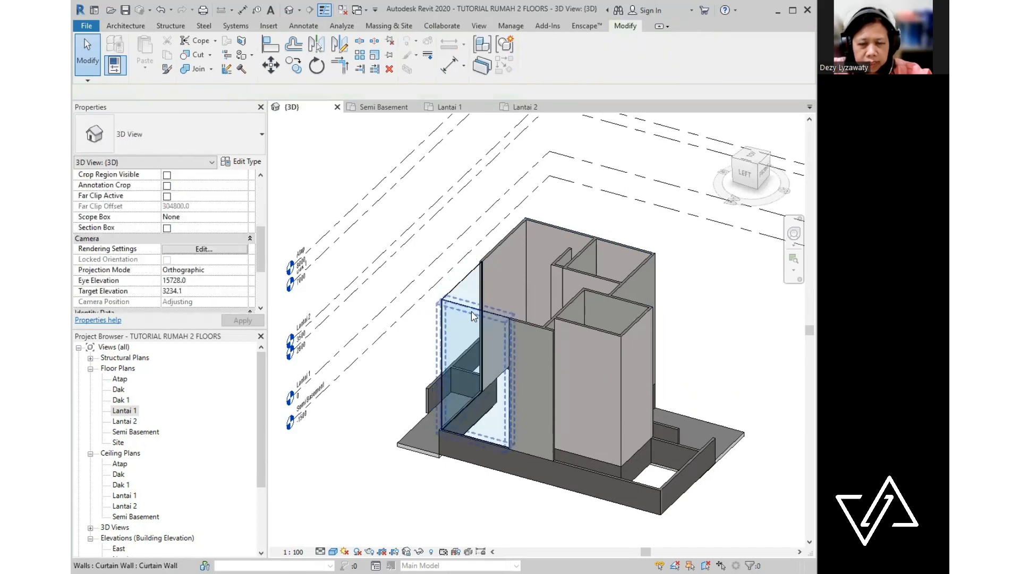
pyautogui.click(472, 317)
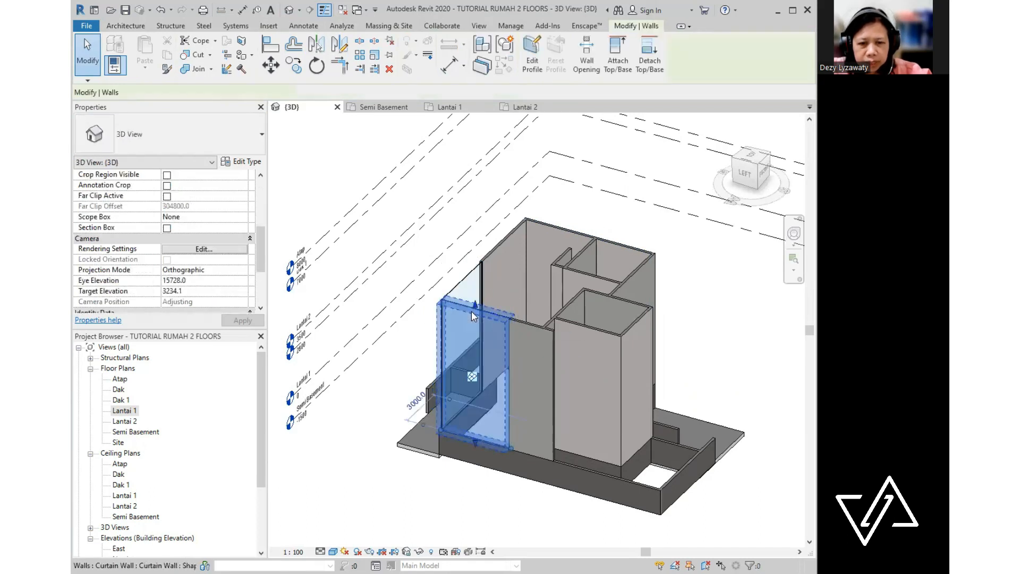
pyautogui.keyDown('ctrl'); pyautogui.click(474, 283); pyautogui.keyUp('ctrl')
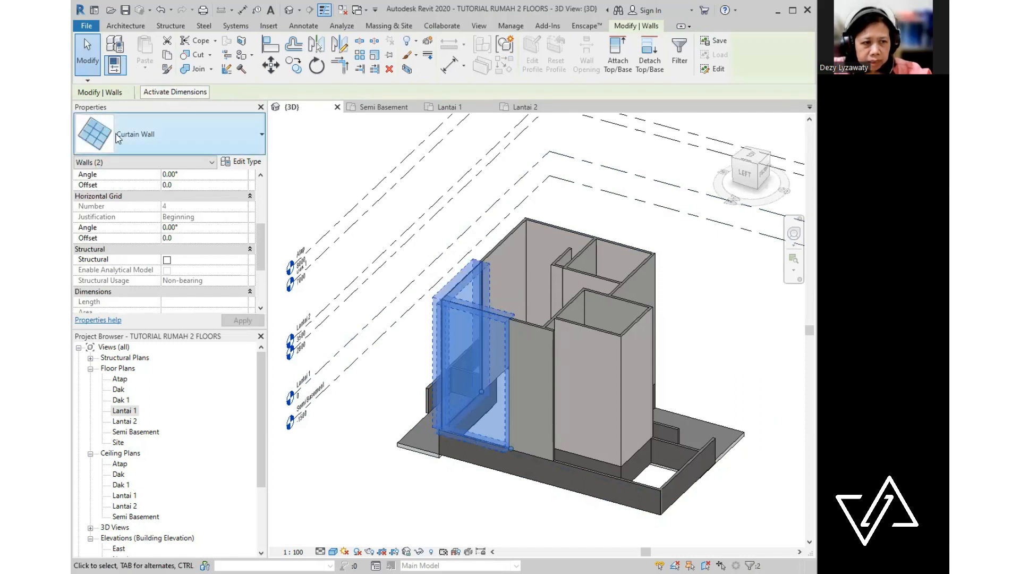
pyautogui.scroll(5, 88, 204)
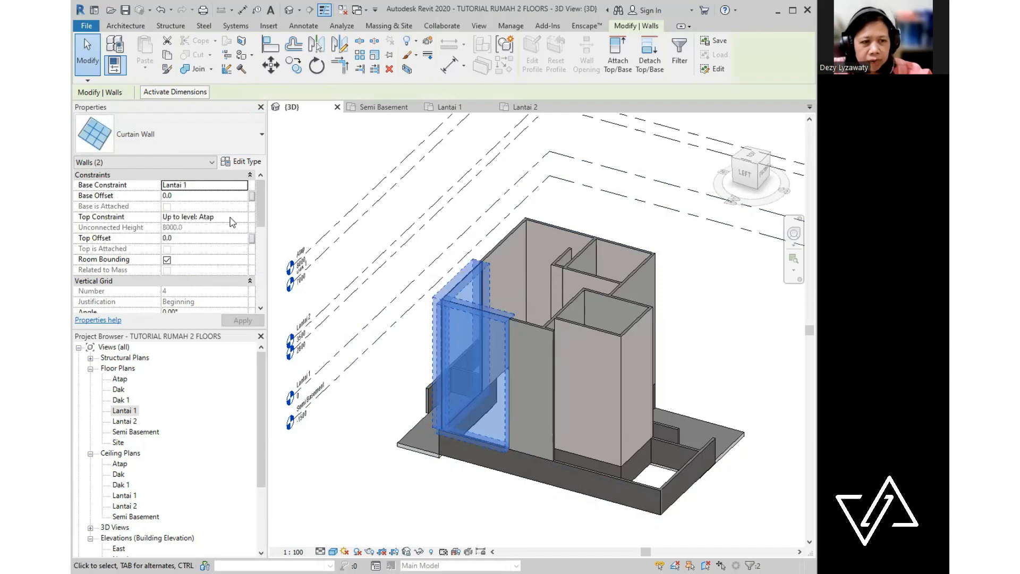
pyautogui.click(245, 217)
pyautogui.click(243, 216)
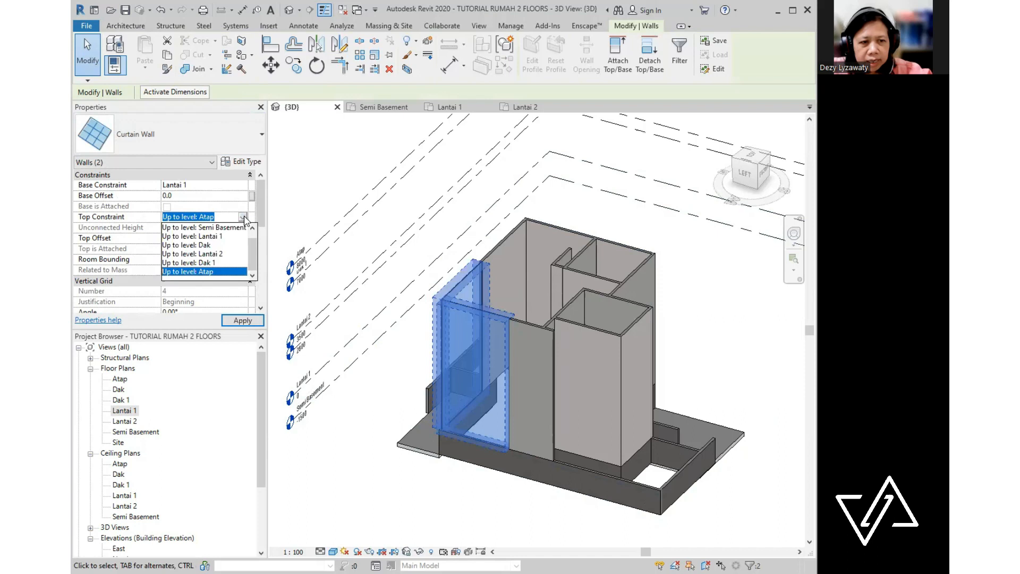
pyautogui.click(195, 262)
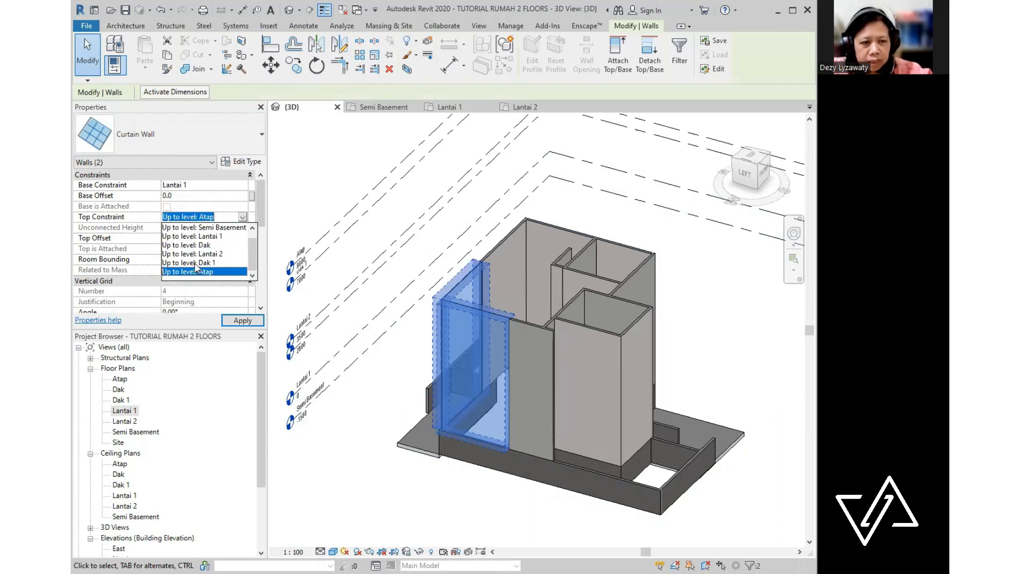
pyautogui.click(195, 262)
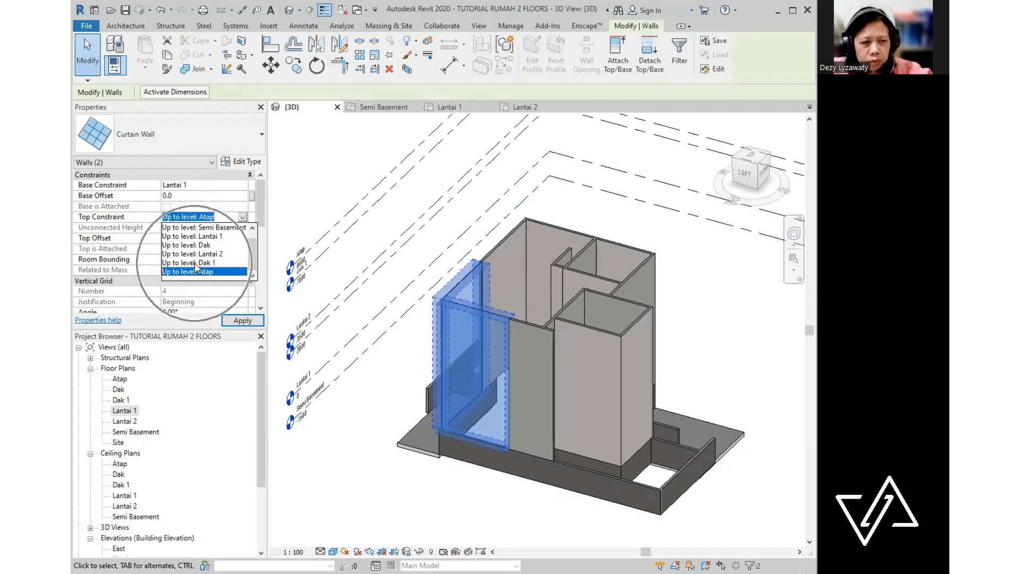
pyautogui.click(329, 202)
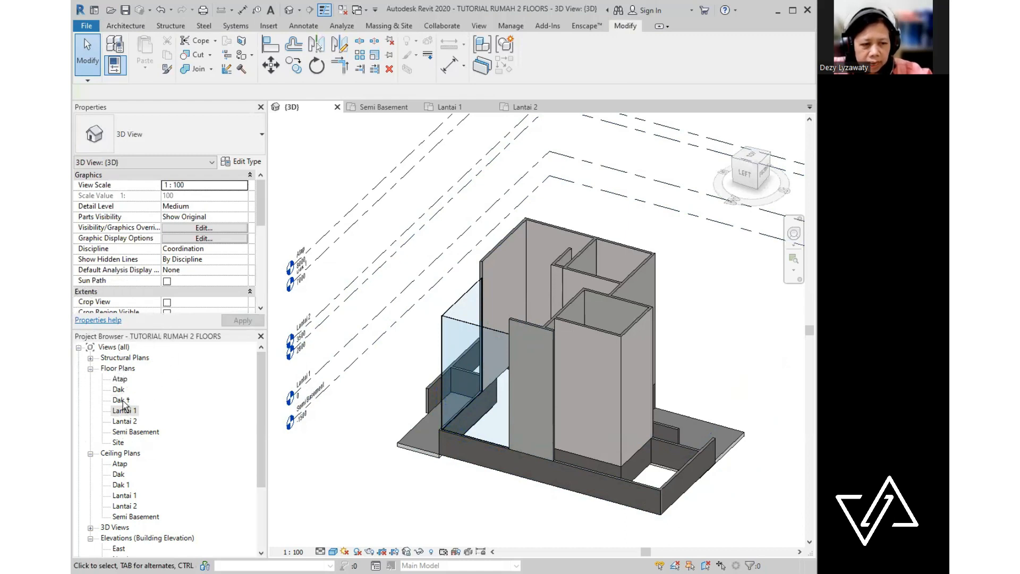
# - Open the Dak 1 floor plan and set its underlay base level to Lantai 2
pyautogui.doubleClick(121, 400)
pyautogui.scroll(5, 387, 373)
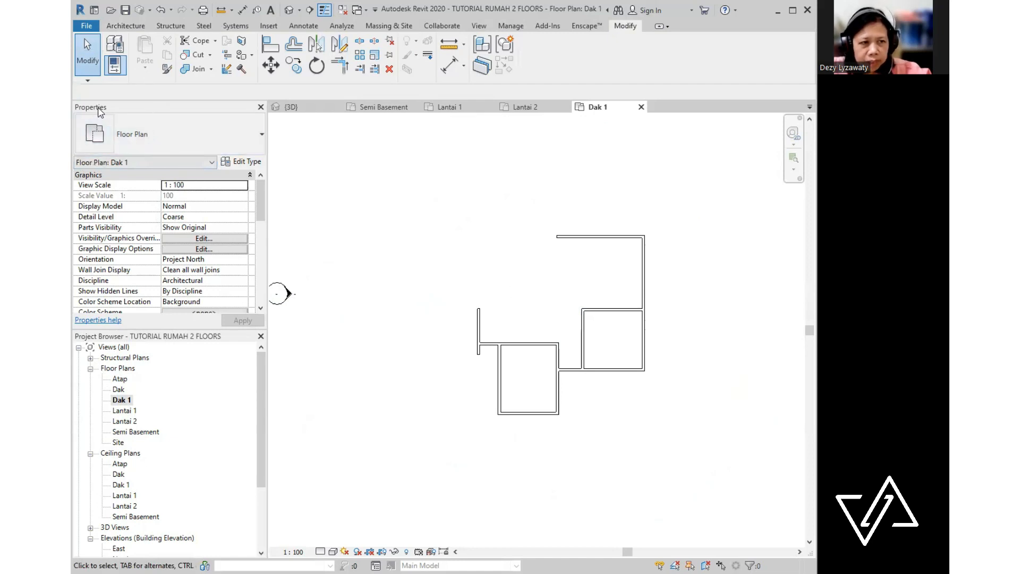
pyautogui.scroll(-1, 263, 218)
pyautogui.scroll(-5, 264, 218)
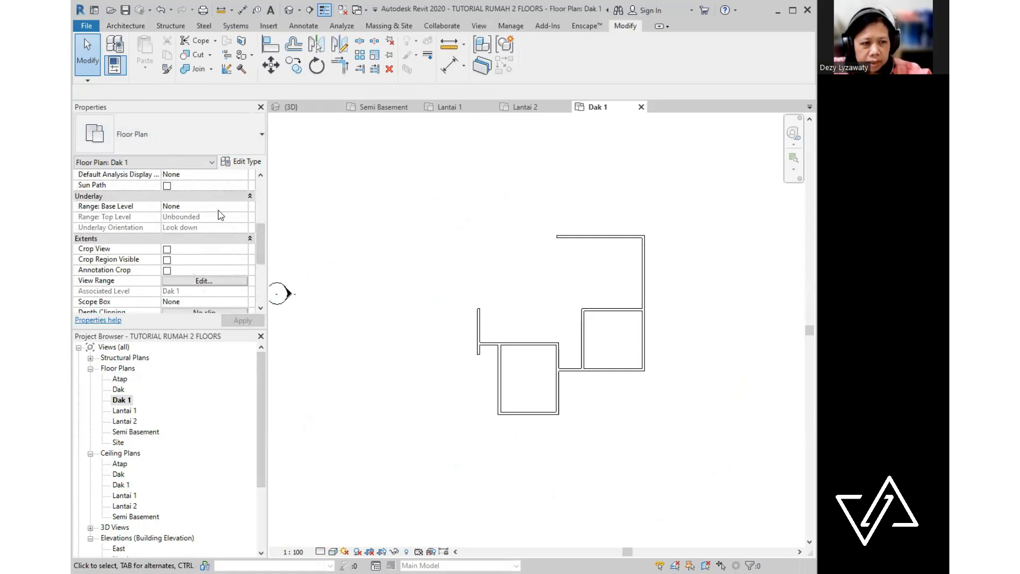
pyautogui.click(245, 210)
pyautogui.click(243, 207)
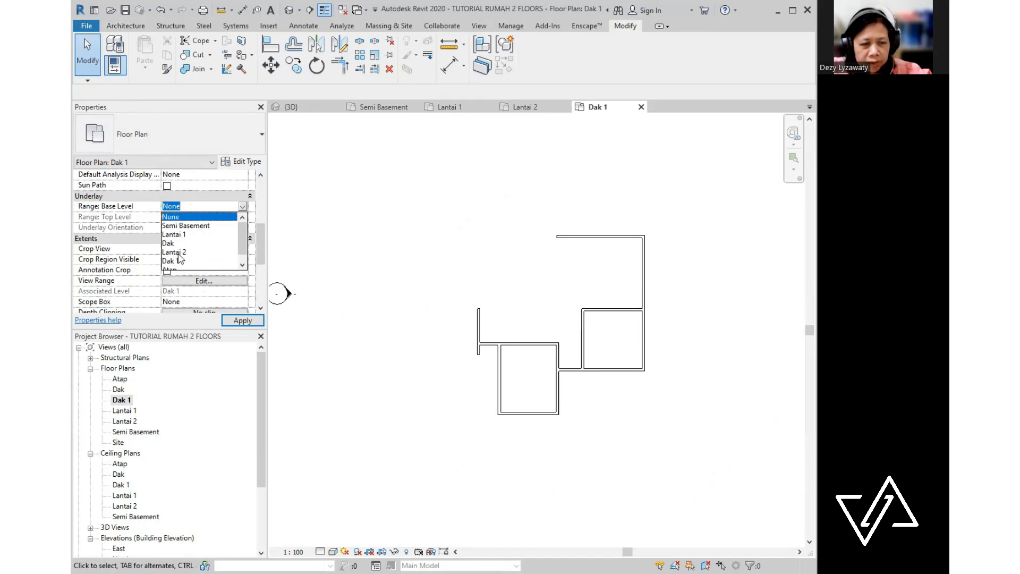
pyautogui.click(174, 252)
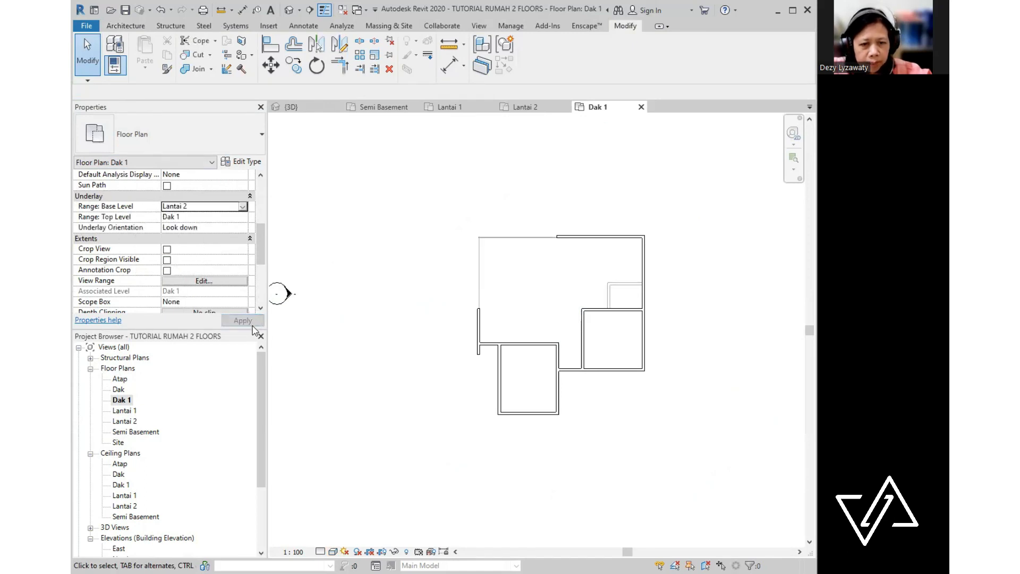
pyautogui.scroll(5, 442, 317)
pyautogui.moveTo(449, 344); pyautogui.dragTo(480, 322, button='middle')
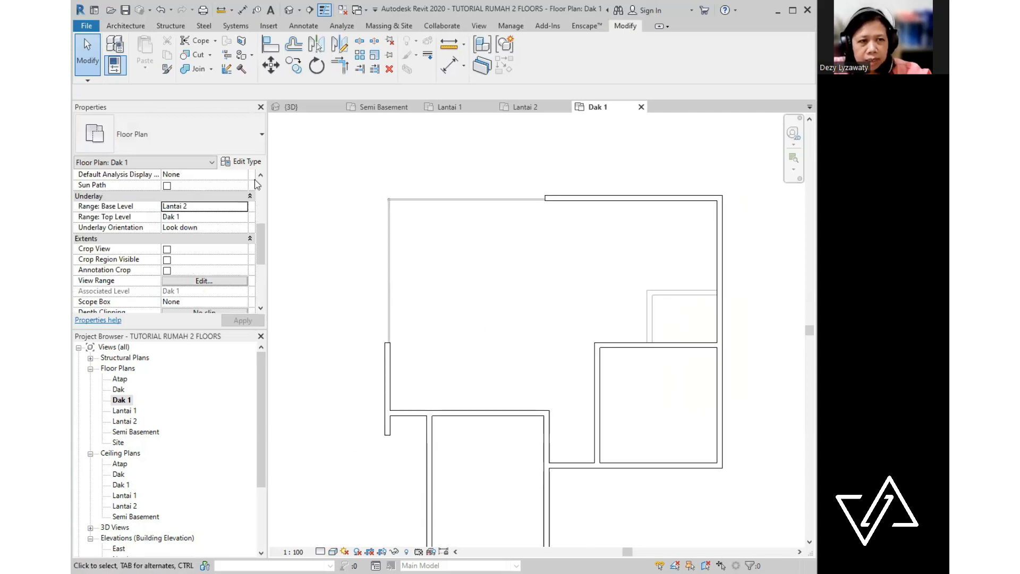
# - On Dak 1, draw a 150 mm basic wall up to Atap from the left wall's upper end, past the corner along the left curtain wall
pyautogui.click(126, 25)
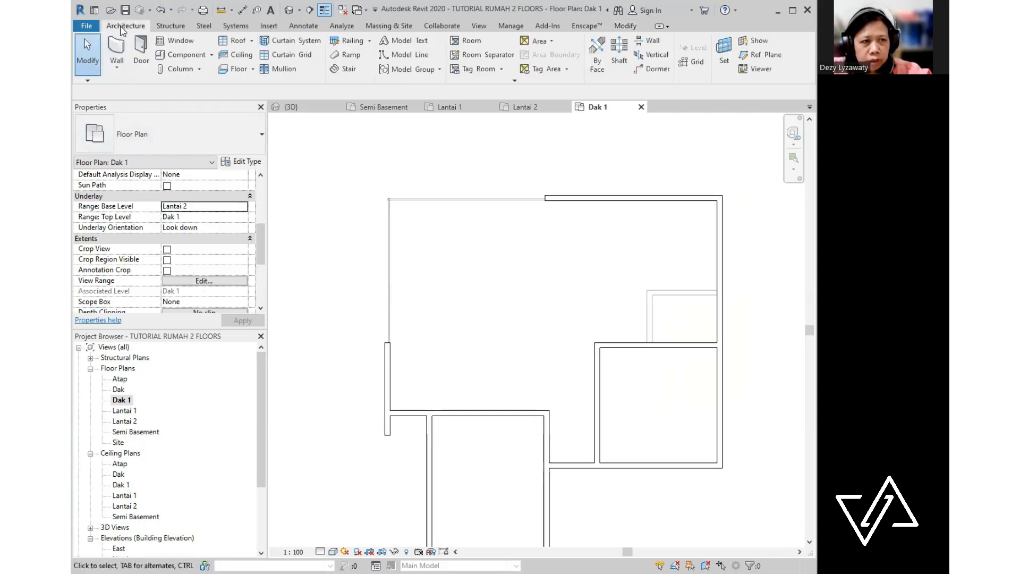
pyautogui.click(120, 68)
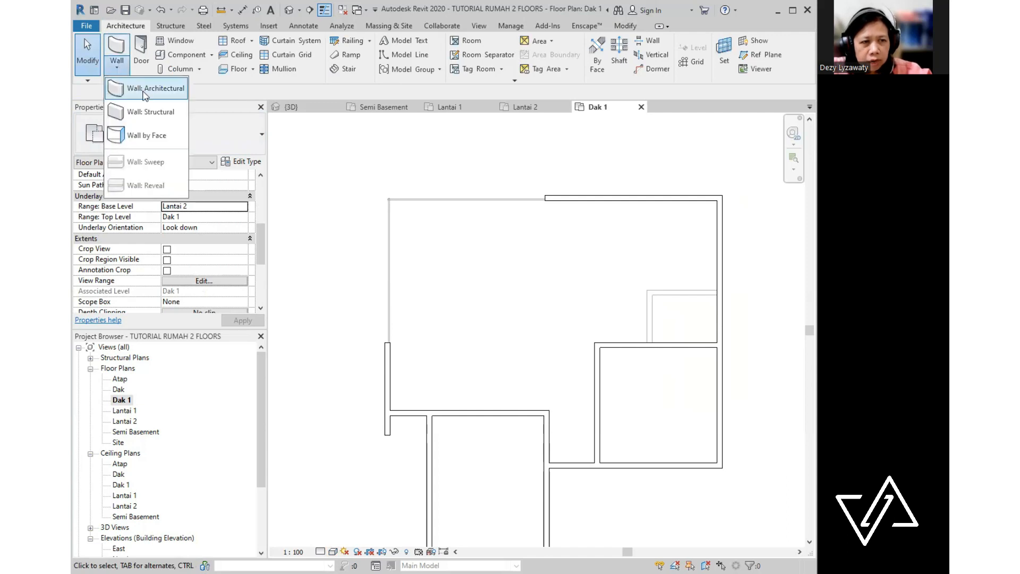
pyautogui.click(139, 88)
pyautogui.click(138, 135)
pyautogui.click(117, 185)
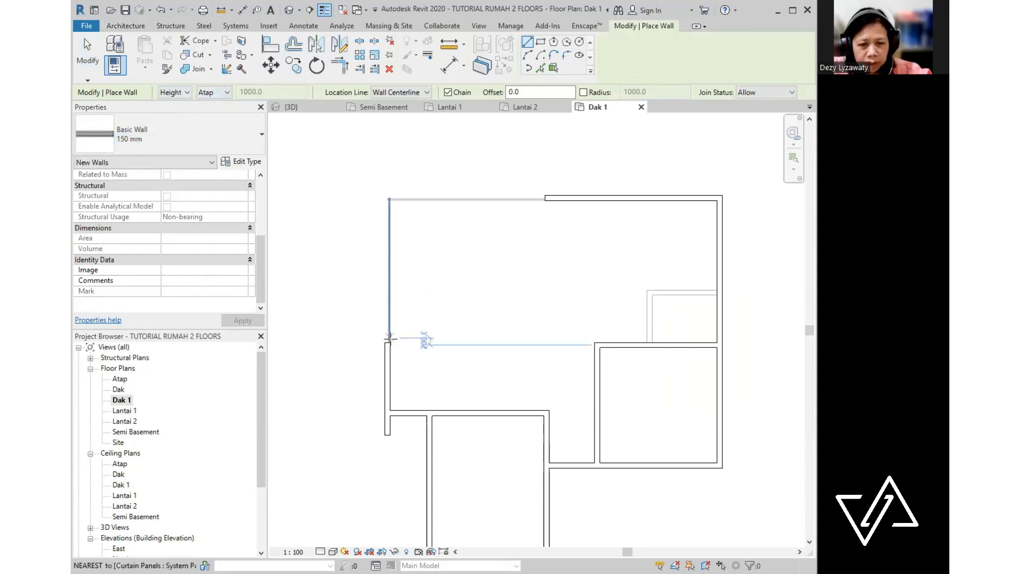
pyautogui.click(386, 321)
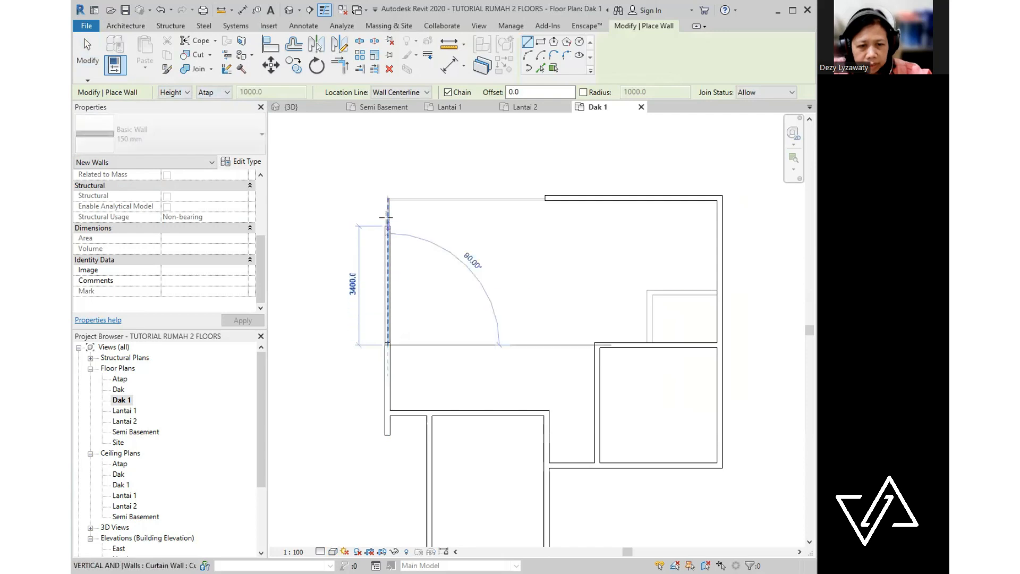
pyautogui.click(387, 187)
pyautogui.press('Escape')
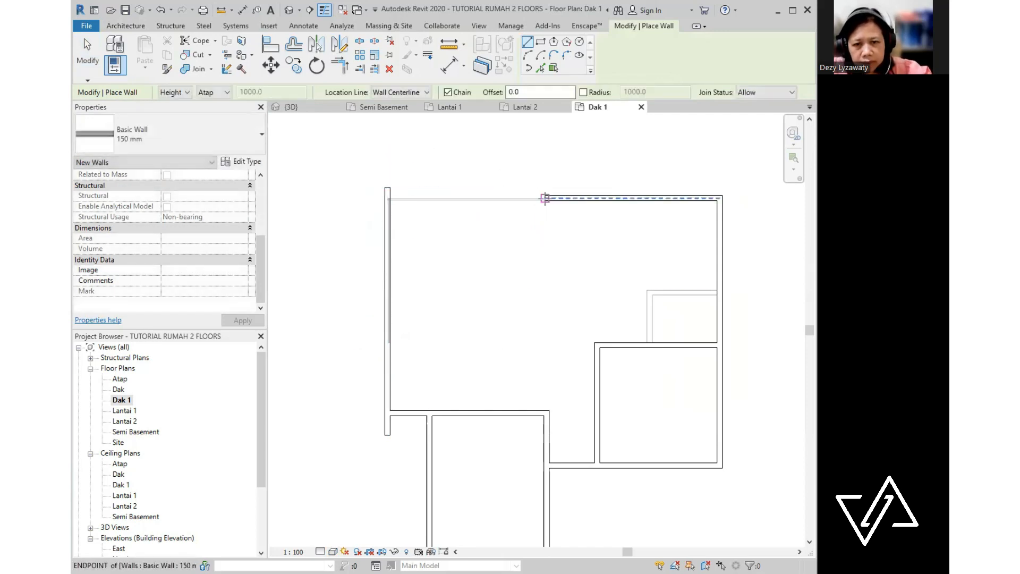
# - Draw a second 150 mm wall from the upper exterior wall's left end, along the upper curtain wall and past the new left wall
pyautogui.click(545, 197)
pyautogui.click(373, 198)
pyautogui.press('Escape')
pyautogui.press('Escape')
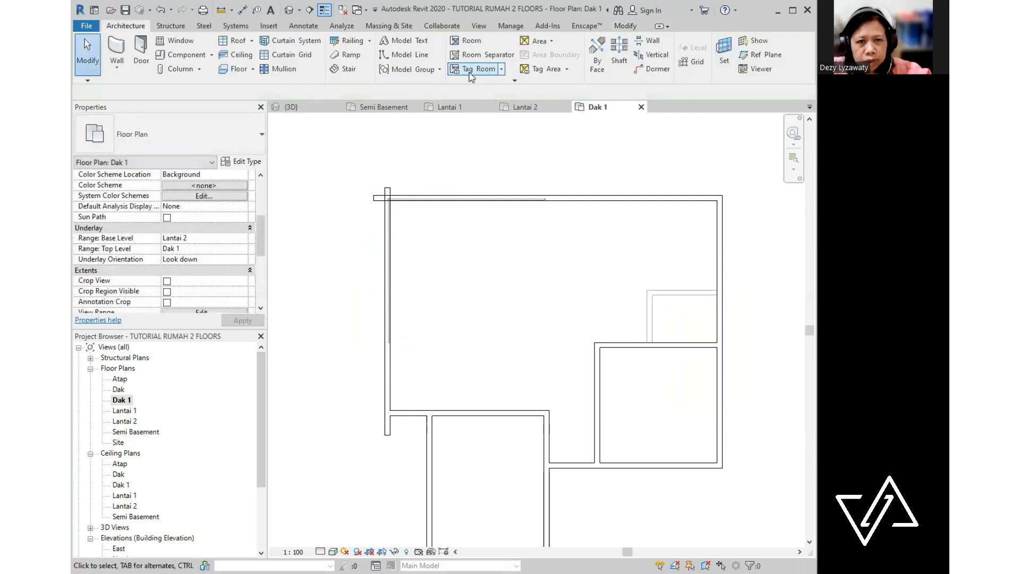
# - Trim the two new walls to a corner on Dak 1 and inspect the result in the 3D view
pyautogui.click(624, 26)
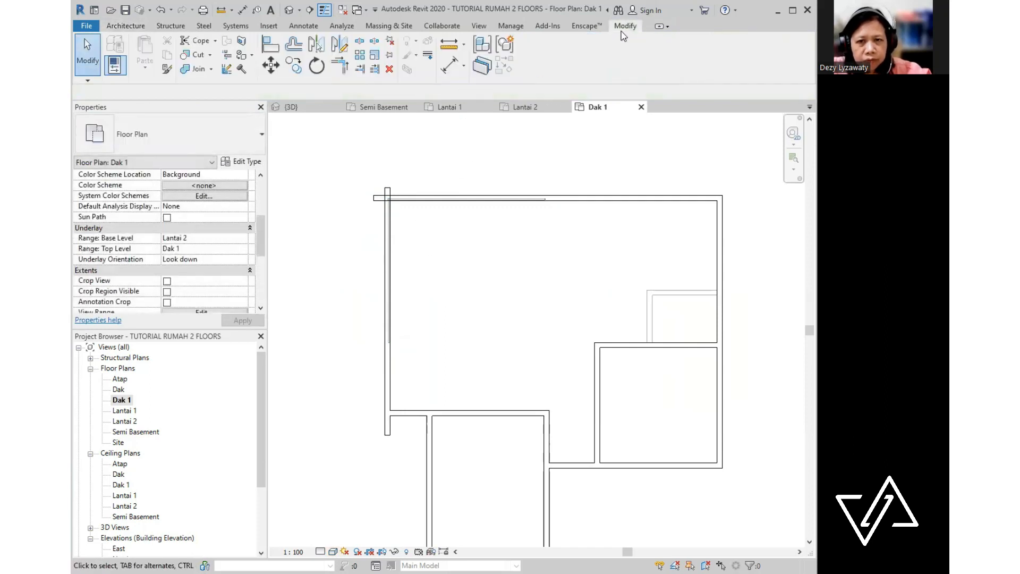
pyautogui.click(340, 66)
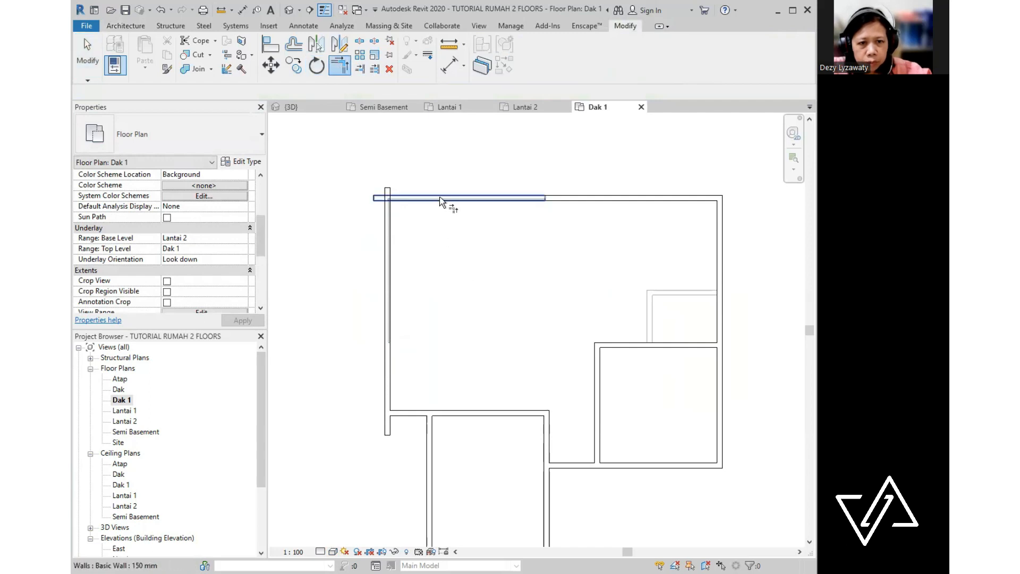
pyautogui.click(439, 200)
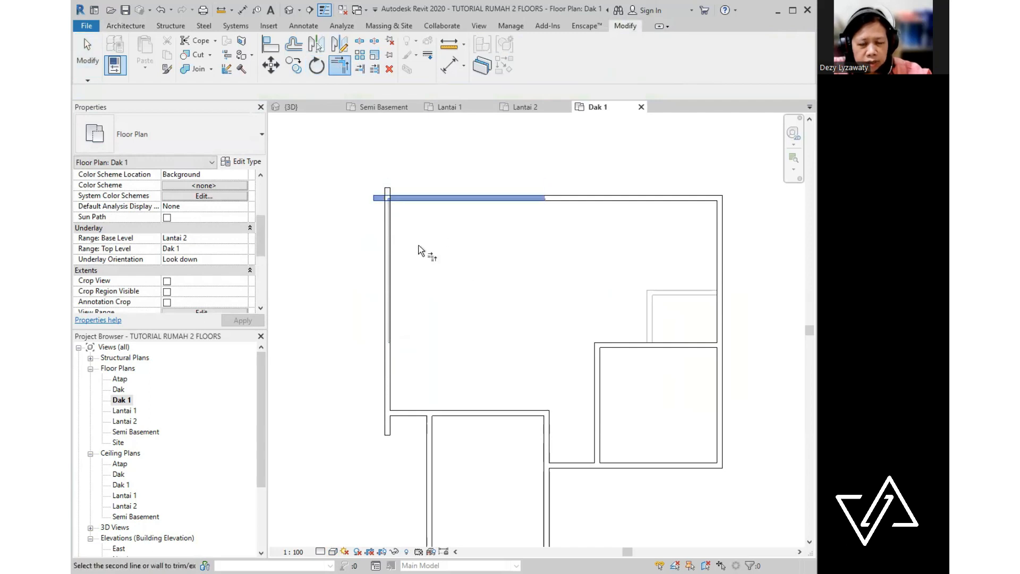
pyautogui.click(393, 256)
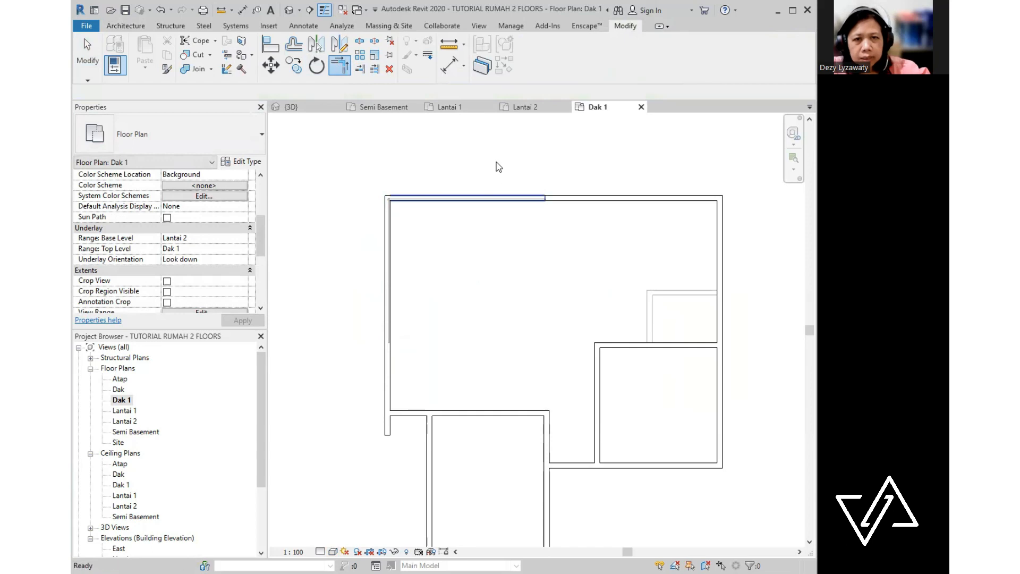
pyautogui.press('Escape')
pyautogui.press('Escape')
pyautogui.click(290, 11)
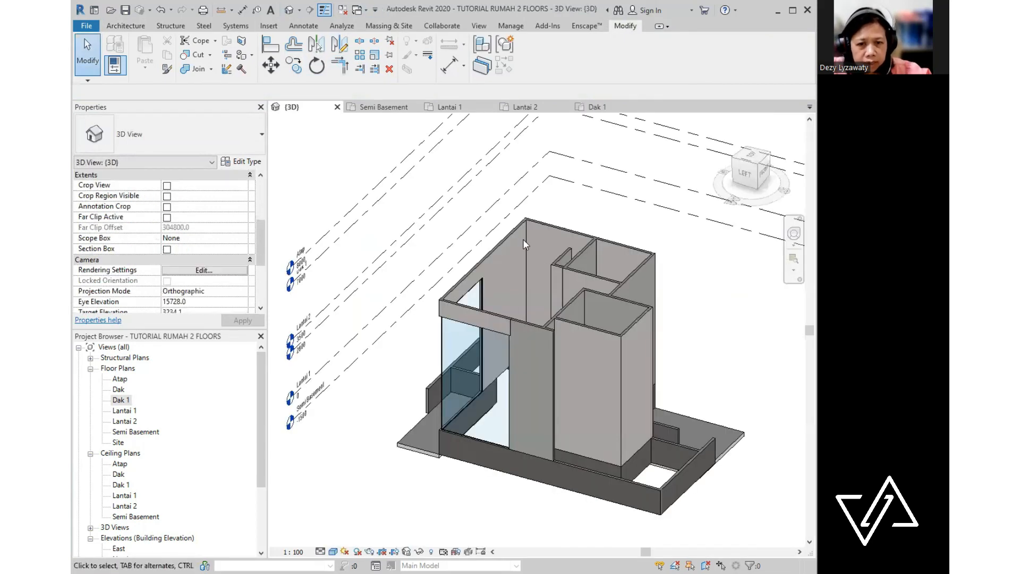
pyautogui.keyDown('shift'); pyautogui.moveTo(435, 319); pyautogui.dragTo(564, 408, button='middle'); pyautogui.keyUp('shift')
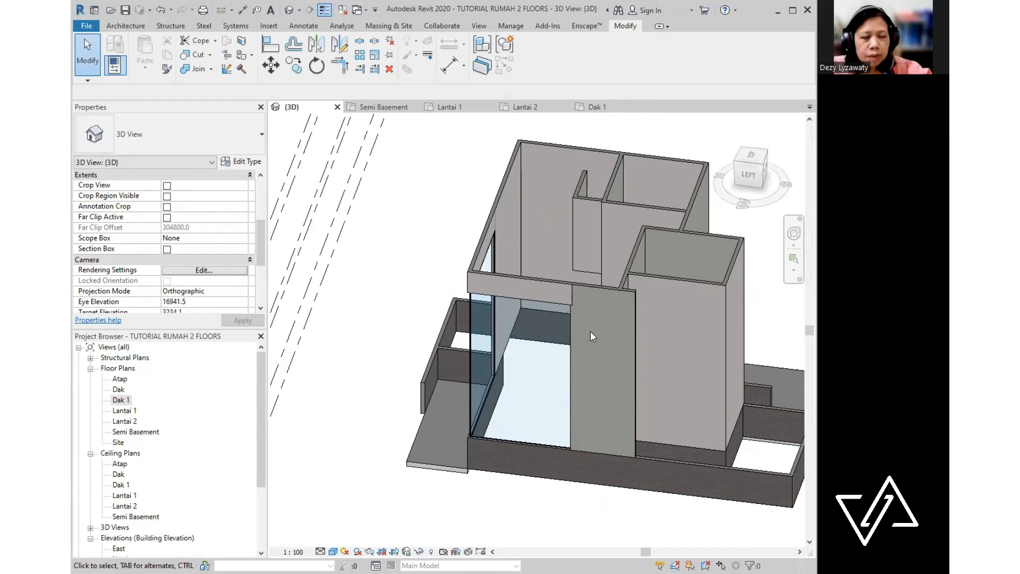
# - On the Lantai 1 floor plan, flip the upper and left curtain walls so their glass lies toward the outside
pyautogui.click(132, 412)
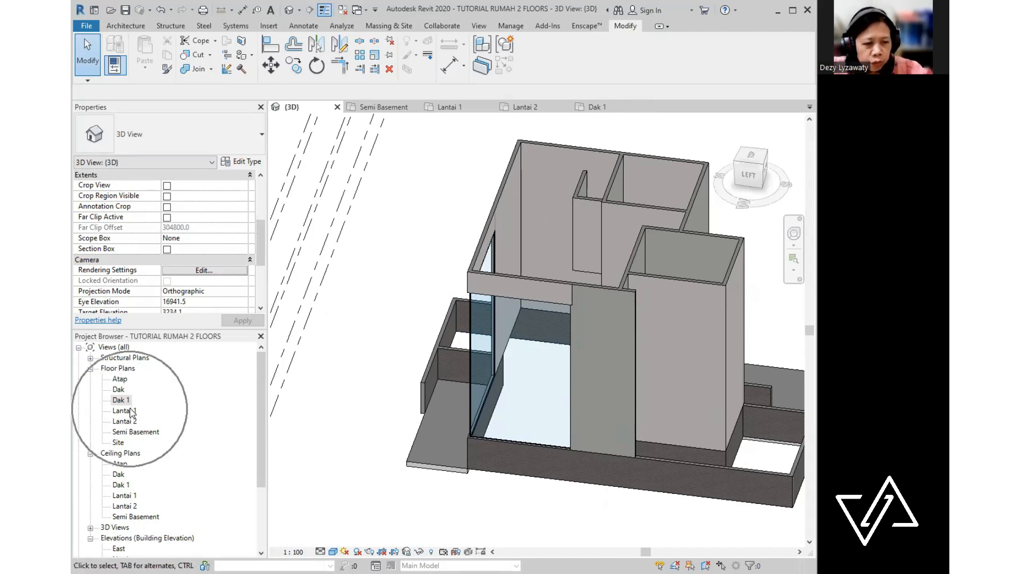
pyautogui.doubleClick(131, 412)
pyautogui.scroll(4, 414, 279)
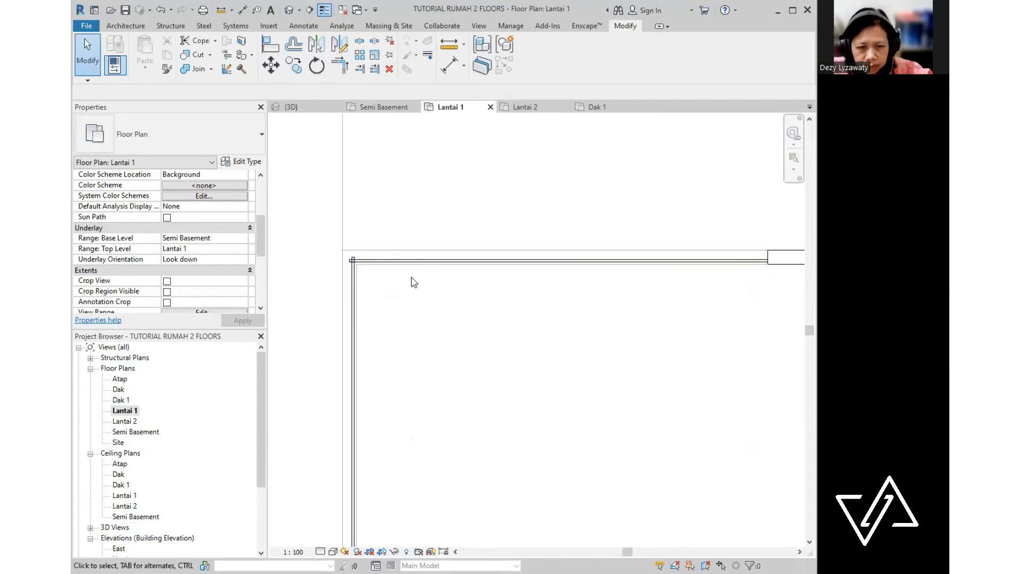
pyautogui.scroll(2, 393, 277)
pyautogui.click(391, 251)
pyautogui.scroll(-1, 387, 255)
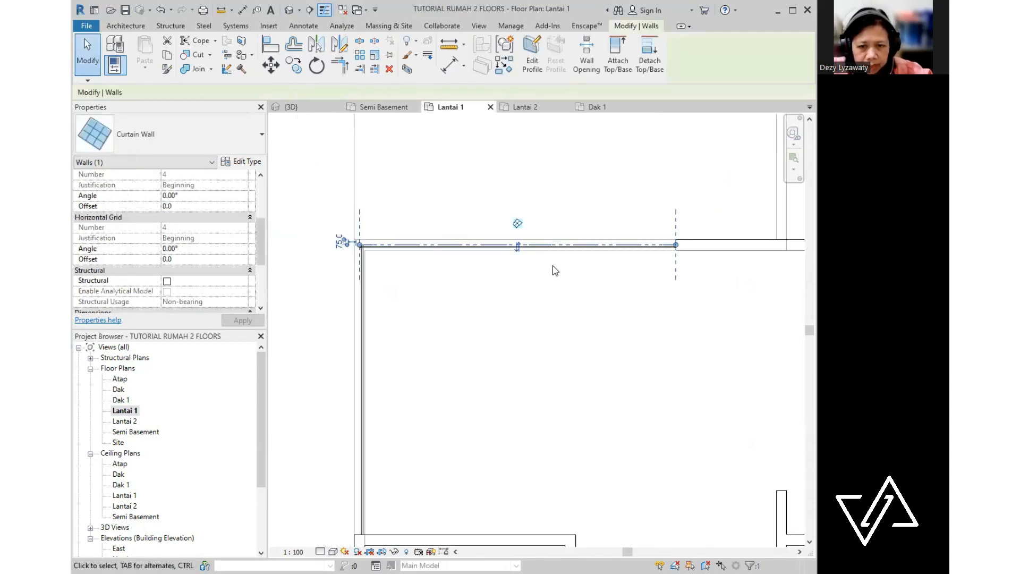
pyautogui.scroll(1, 555, 271)
pyautogui.click(506, 243)
pyautogui.click(292, 321)
pyautogui.click(302, 432)
pyautogui.click(416, 403)
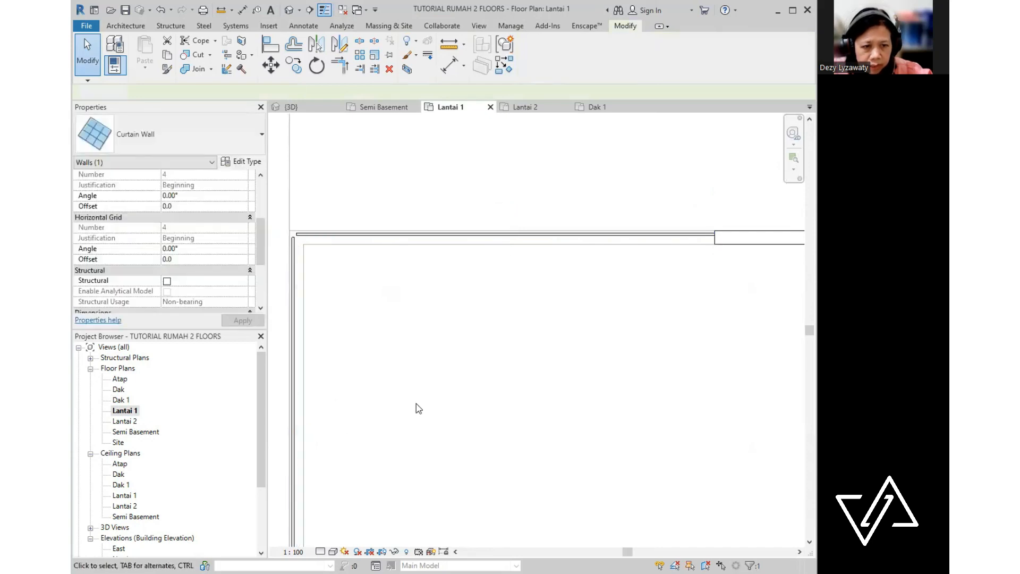
pyautogui.scroll(-3, 415, 403)
pyautogui.moveTo(431, 425); pyautogui.dragTo(526, 424, button='middle')
pyautogui.scroll(1, 472, 308)
pyautogui.scroll(2, 472, 310)
pyautogui.click(447, 308)
pyautogui.scroll(2, 441, 313)
pyautogui.scroll(2, 437, 325)
pyautogui.press('r')
pyautogui.press('s')
pyautogui.press('Escape')
pyautogui.press('Escape')
# - Extend the left curtain wall's upper end to the outer face of the upper curtain wall, closing the corner gap
pyautogui.click(401, 339)
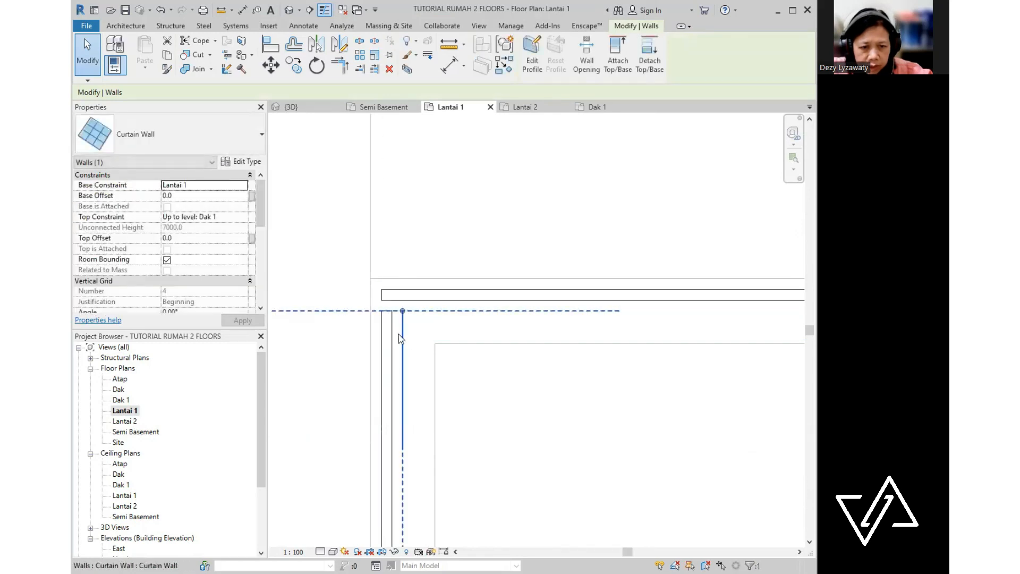
pyautogui.click(403, 312)
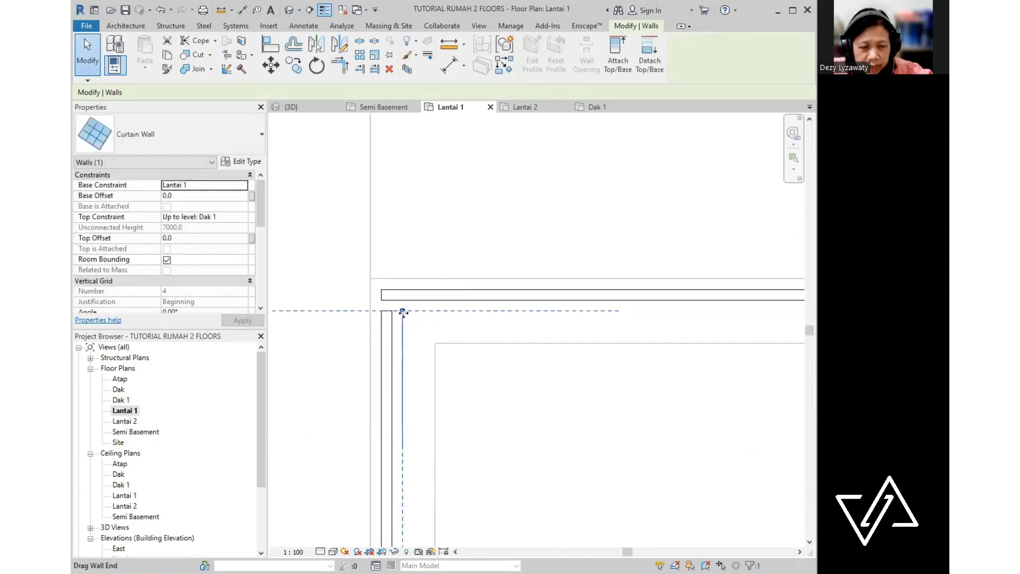
pyautogui.press('r')
pyautogui.press('s')
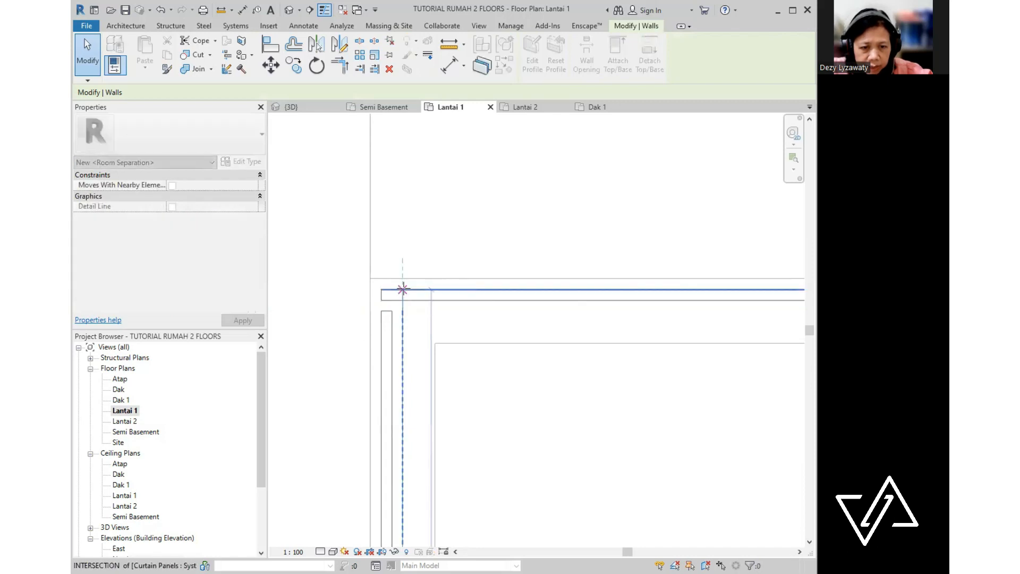
pyautogui.moveTo(403, 288); pyautogui.dragTo(403, 289)
pyautogui.click(521, 400)
pyautogui.scroll(-9, 412, 295)
pyautogui.moveTo(589, 364); pyautogui.dragTo(625, 322, button='middle')
pyautogui.scroll(3, 503, 286)
pyautogui.moveTo(478, 272); pyautogui.dragTo(435, 270, button='middle')
pyautogui.scroll(-2, 433, 267)
pyautogui.scroll(1, 438, 260)
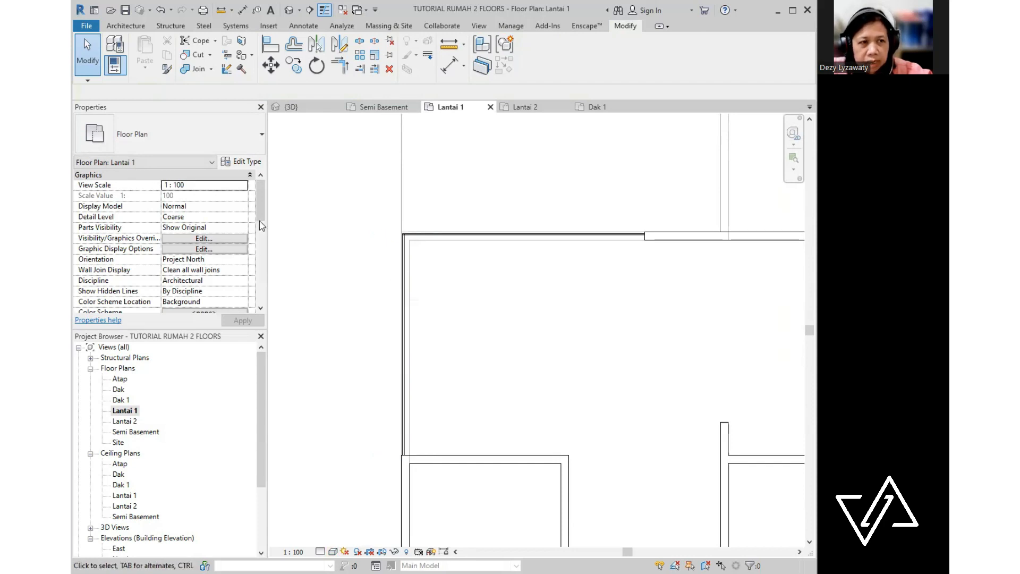
# - Add three vertical curtain grid lines to the upper curtain wall on the Lantai 1 plan, applied to all segments
pyautogui.moveTo(521, 350); pyautogui.dragTo(539, 361, button='middle')
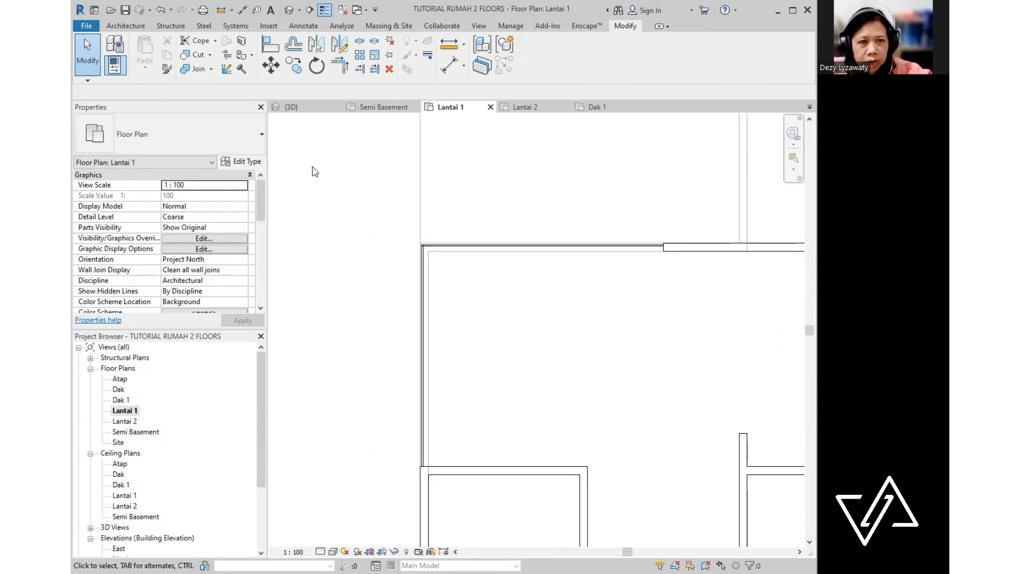
pyautogui.click(125, 26)
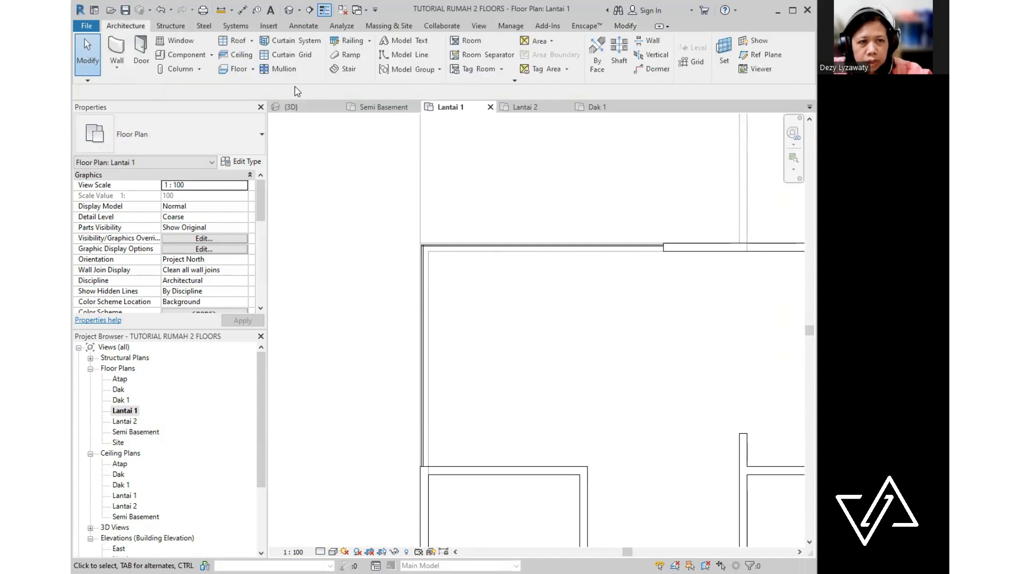
pyautogui.click(302, 55)
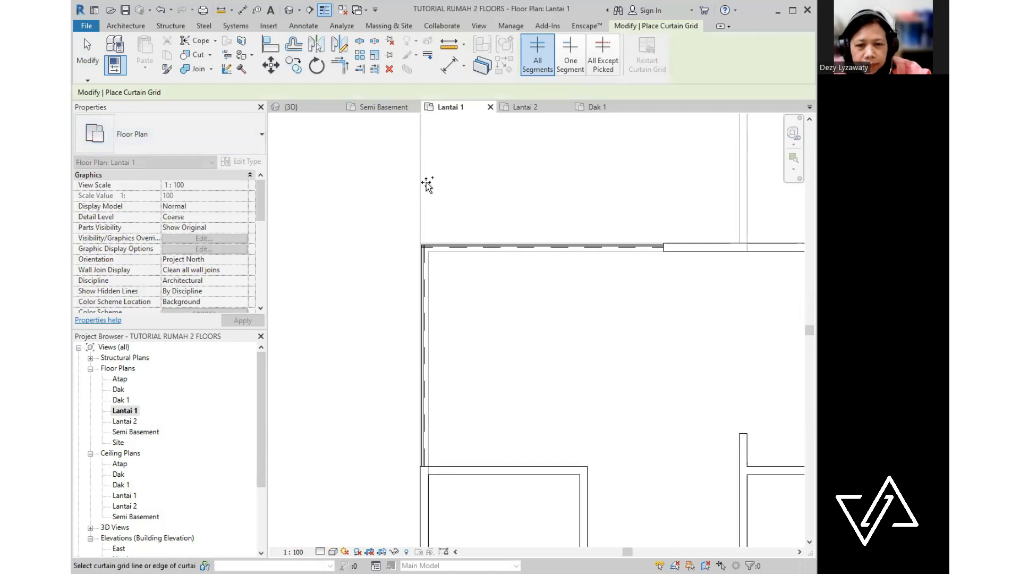
pyautogui.click(489, 248)
pyautogui.click(547, 247)
pyautogui.click(590, 246)
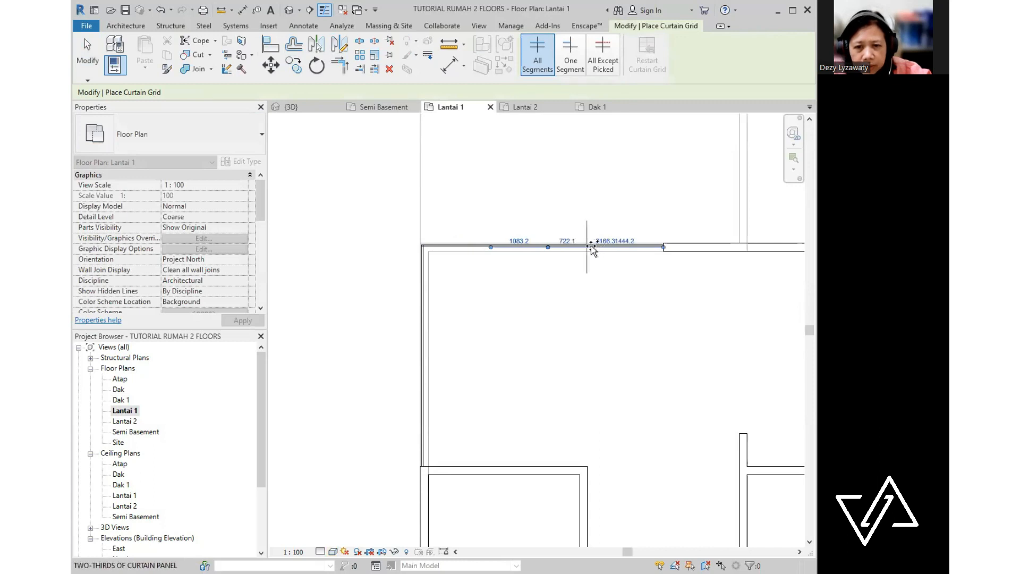
# - Add three vertical curtain grid lines to the left curtain wall and end the Curtain Grid command
pyautogui.click(421, 303)
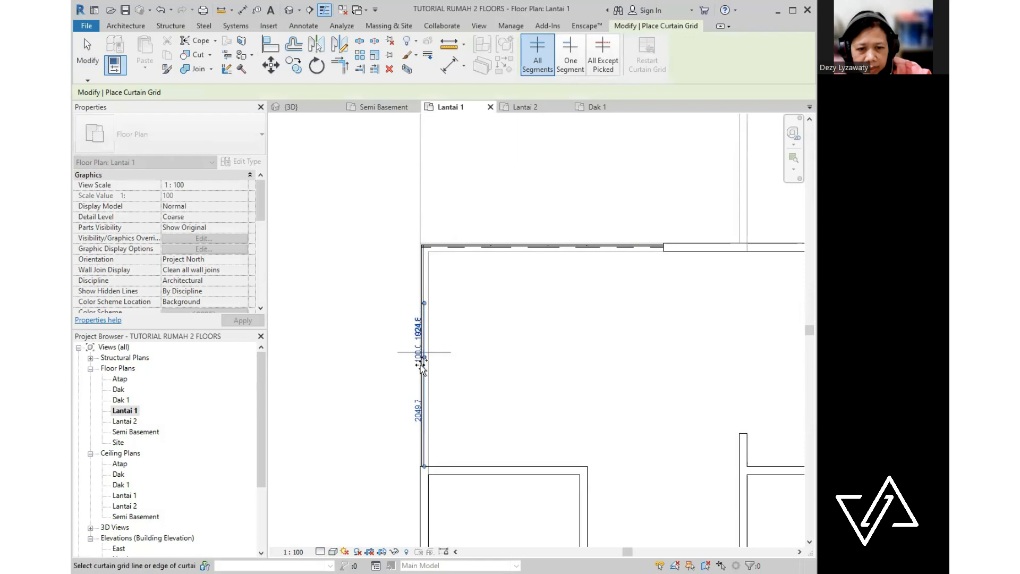
pyautogui.click(417, 412)
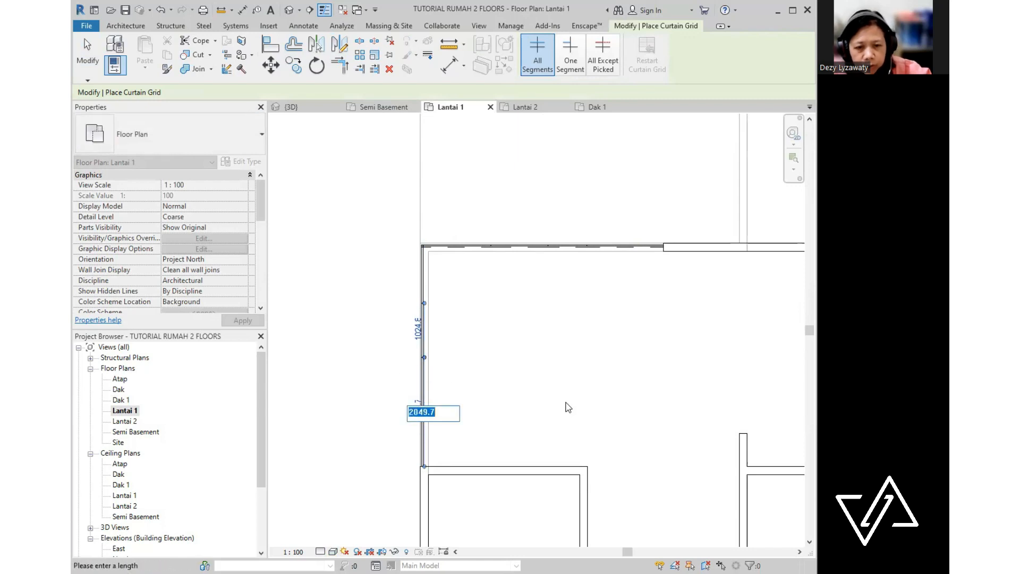
pyautogui.press('Escape')
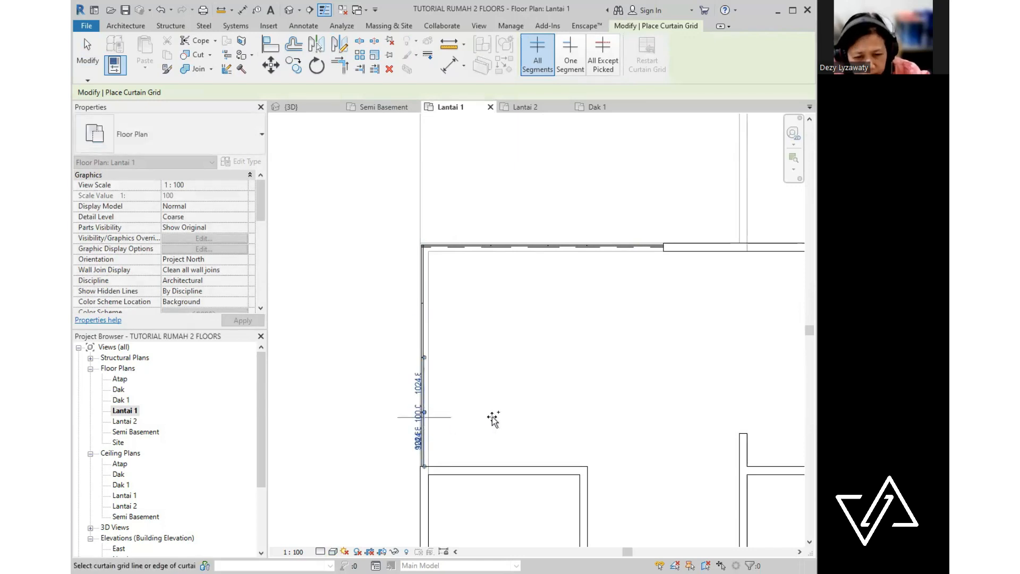
pyautogui.press('Escape')
pyautogui.moveTo(637, 368); pyautogui.dragTo(662, 348, button='middle')
pyautogui.scroll(5, 549, 262)
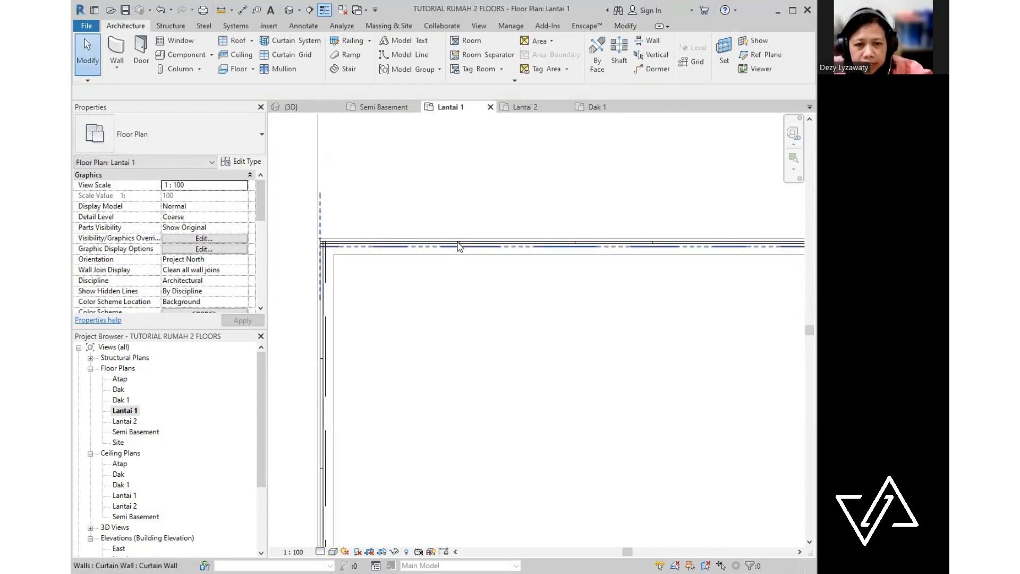
pyautogui.scroll(-2, 756, 265)
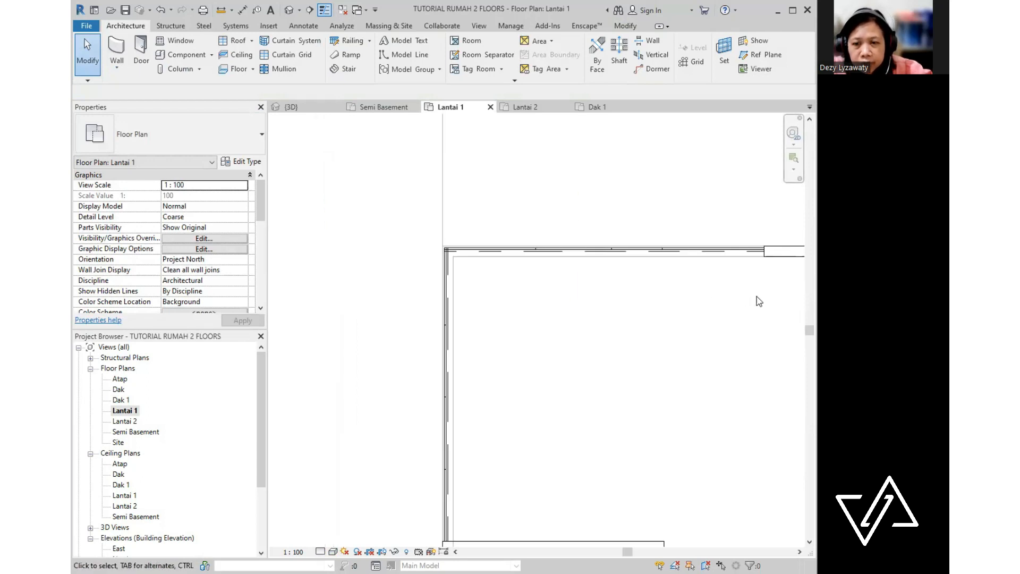
pyautogui.moveTo(759, 301); pyautogui.dragTo(710, 324, button='middle')
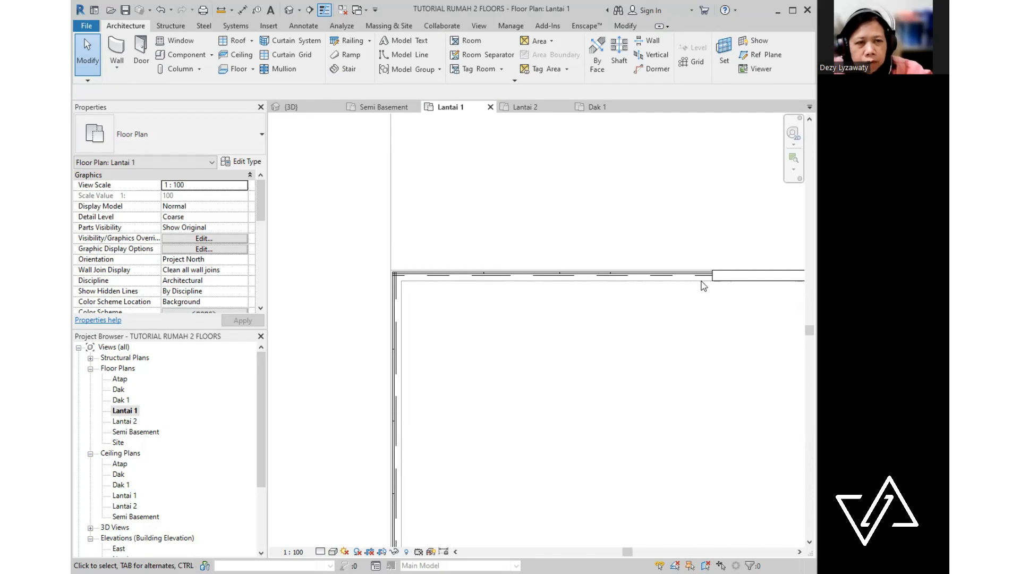
# - Place an aligned dimension string above the upper curtain wall, from its left end through the three grid lines to its right end
pyautogui.click(302, 25)
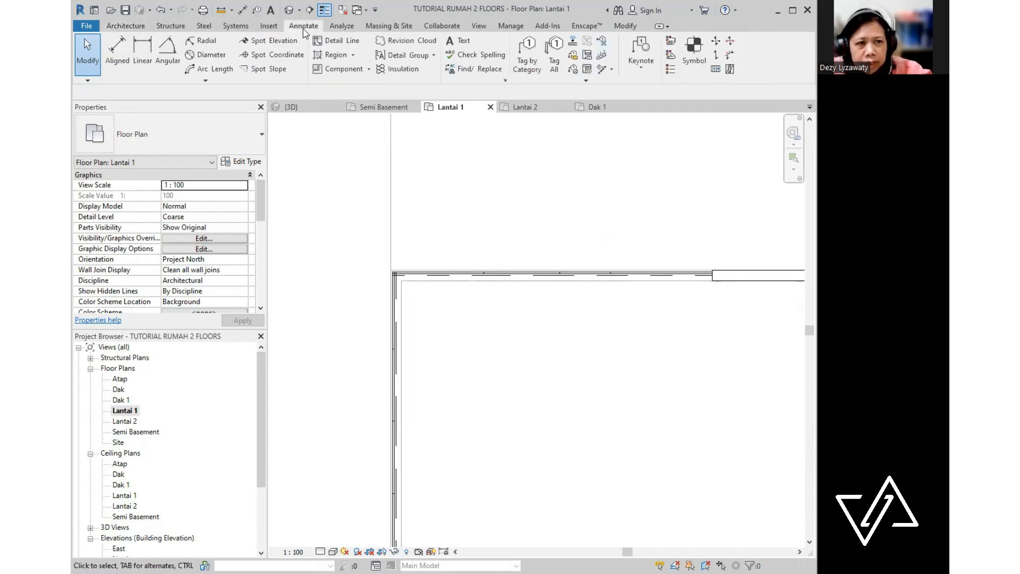
pyautogui.click(118, 59)
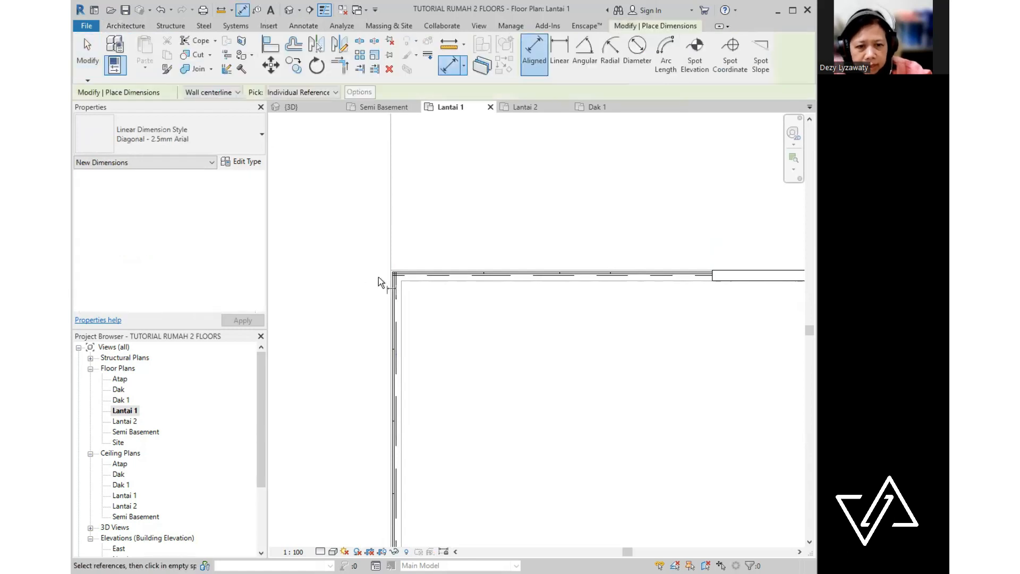
pyautogui.scroll(2, 393, 281)
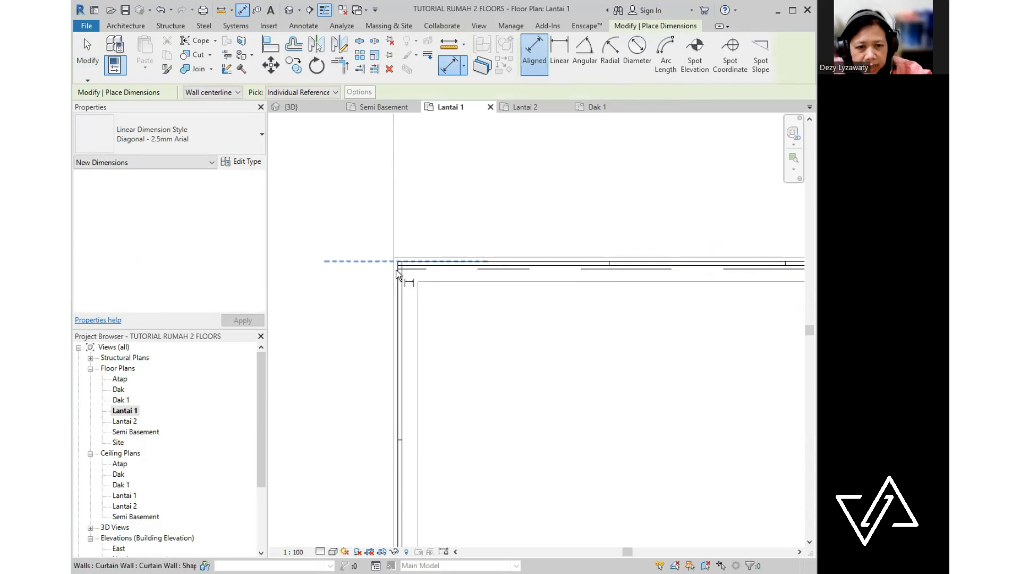
pyautogui.click(396, 268)
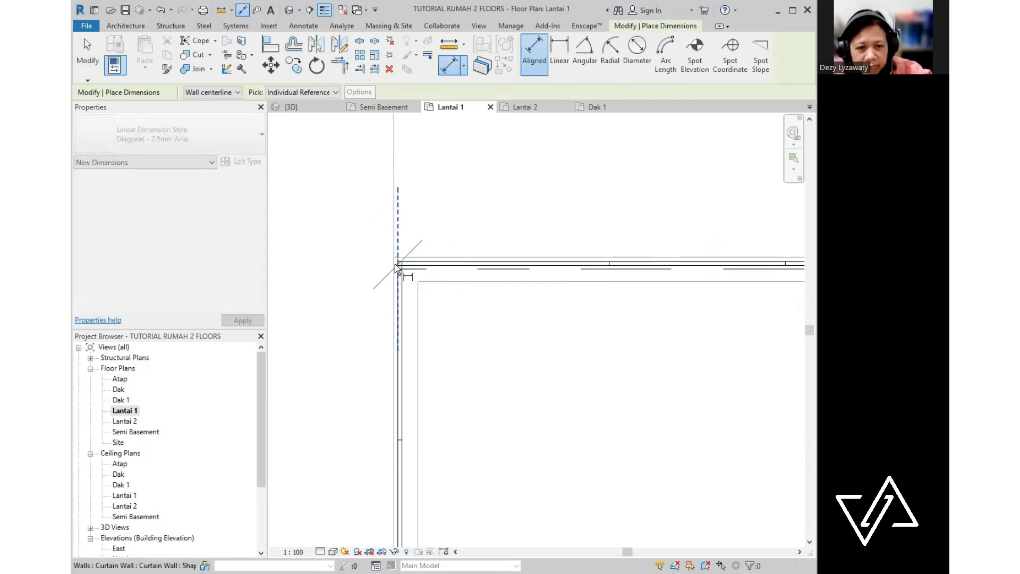
pyautogui.click(609, 267)
pyautogui.moveTo(641, 292); pyautogui.dragTo(394, 305, button='middle')
pyautogui.scroll(-1, 366, 305)
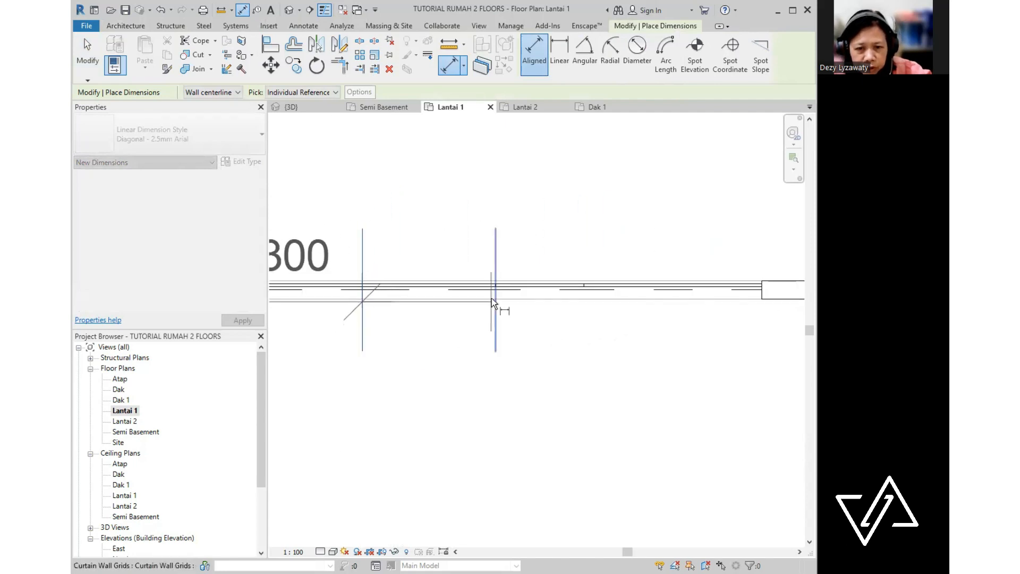
pyautogui.click(494, 291)
pyautogui.click(589, 292)
pyautogui.click(759, 291)
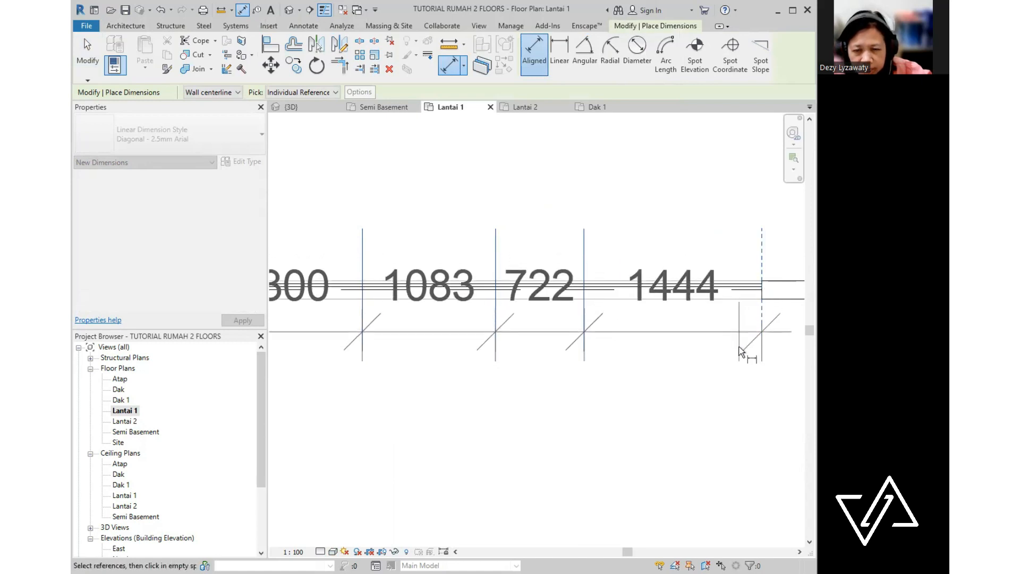
pyautogui.scroll(-3, 740, 351)
pyautogui.scroll(1, 709, 295)
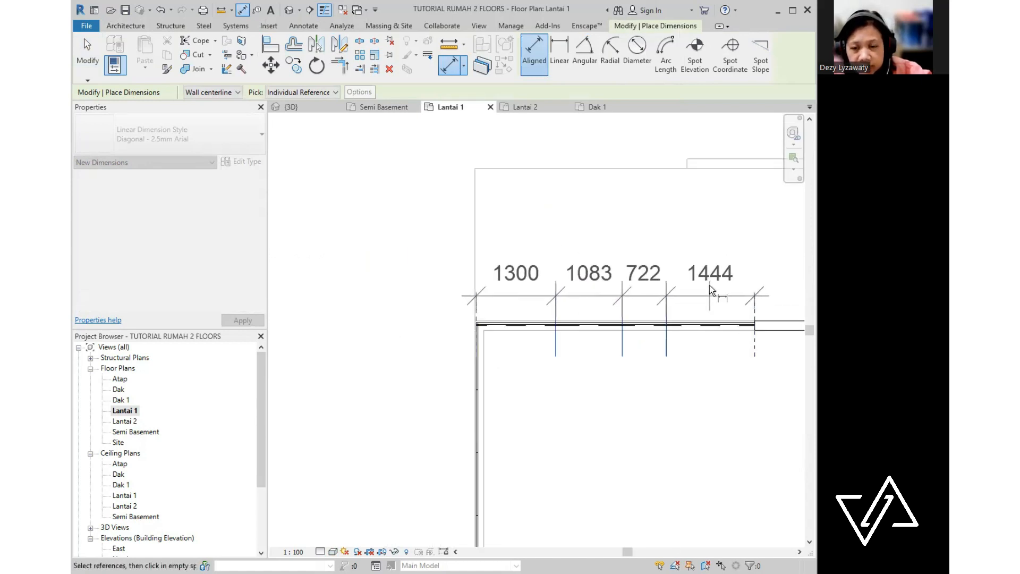
pyautogui.click(709, 263)
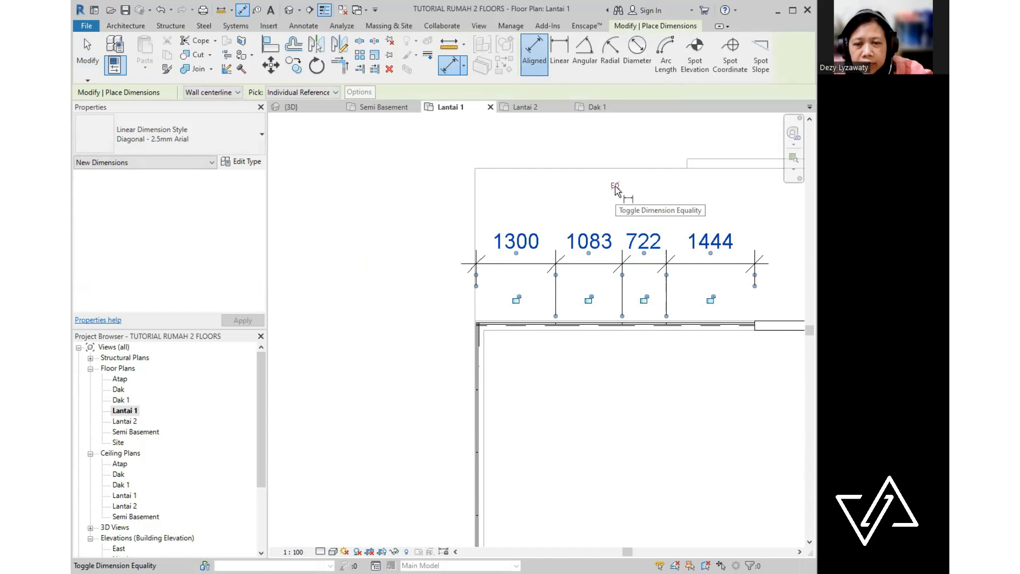
# - Make the upper curtain wall's grid spacing equal with the dimension string's EQ constraint and delete the dimension string
pyautogui.click(615, 187)
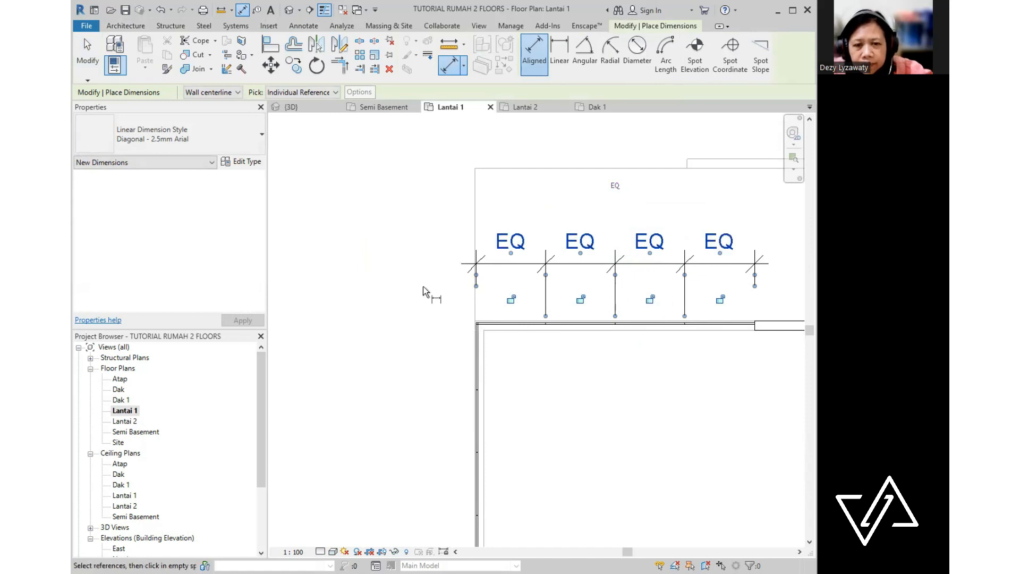
pyautogui.press('Escape')
pyautogui.press('Escape')
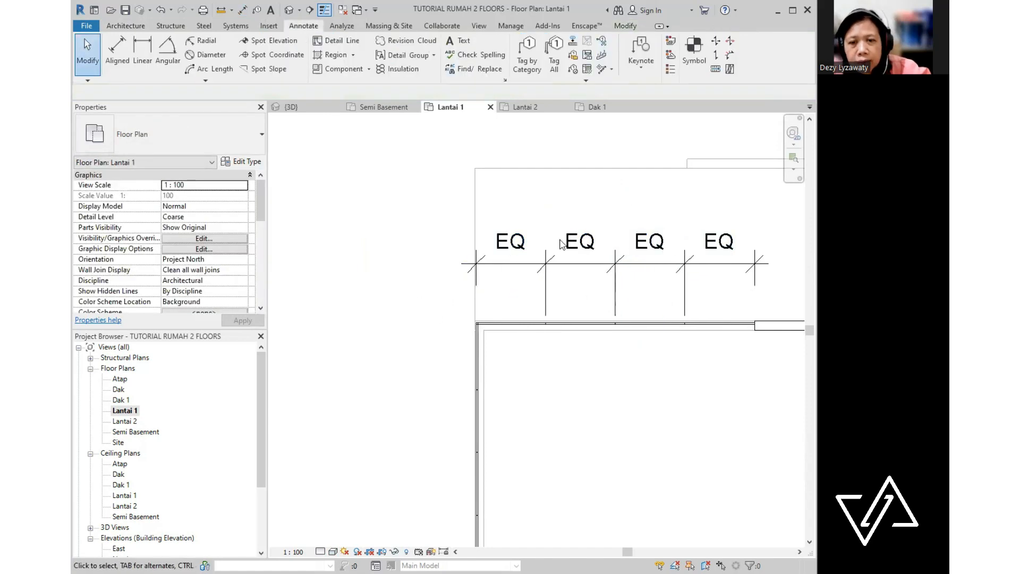
pyautogui.click(632, 265)
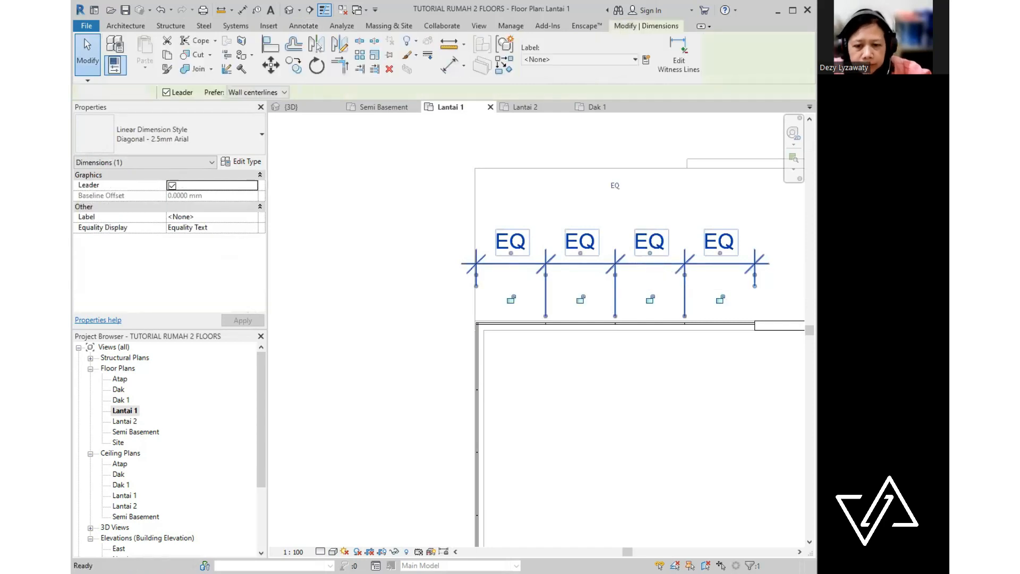
pyautogui.press('Delete')
pyautogui.press('Return')
# - Place an aligned dimension string beside the left curtain wall, from its upper end through the three grid lines to its lower end
pyautogui.scroll(2, 497, 364)
pyautogui.scroll(-1, 543, 378)
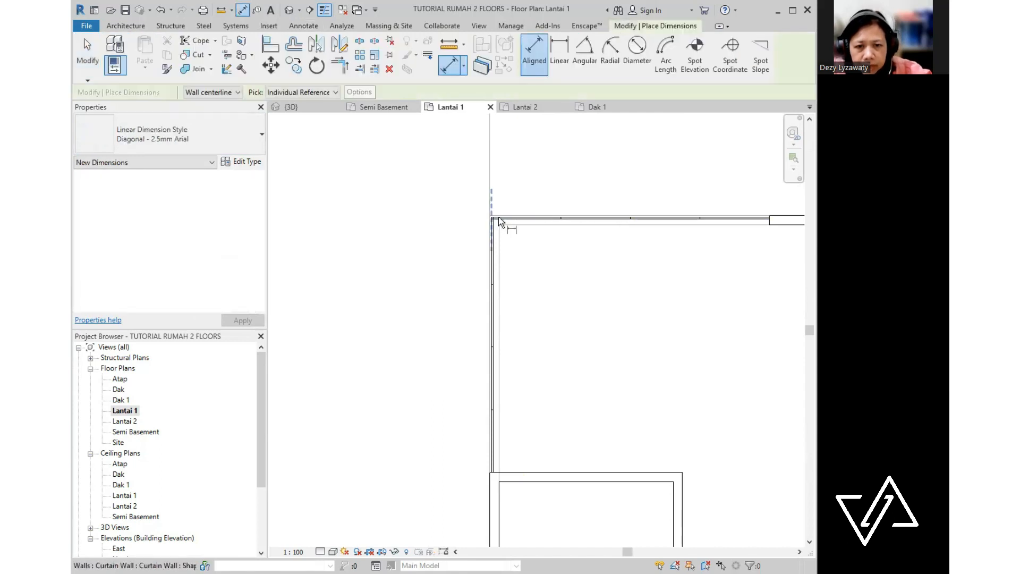
pyautogui.scroll(2, 494, 223)
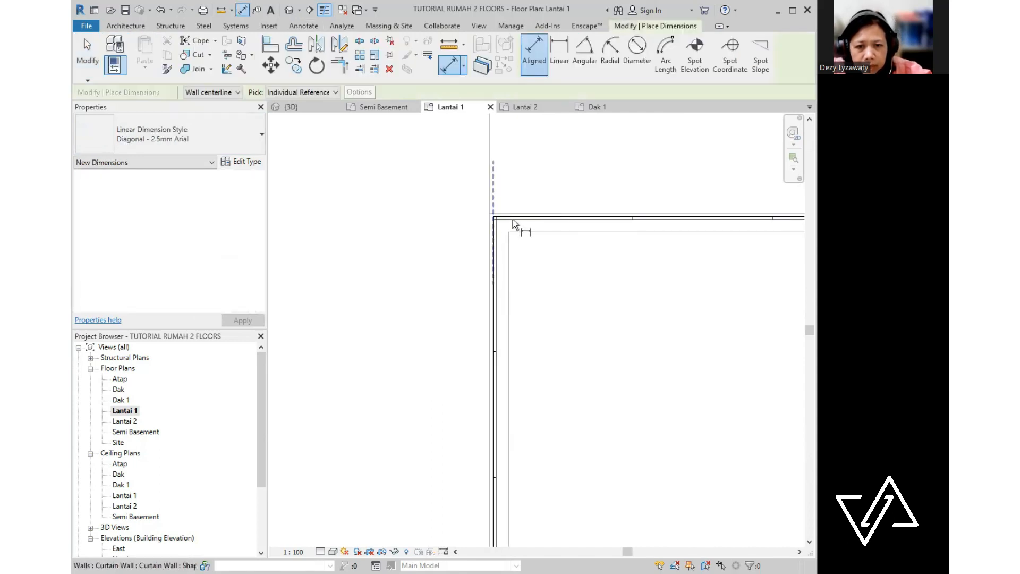
pyautogui.click(498, 219)
pyautogui.scroll(-2, 501, 171)
pyautogui.click(498, 275)
pyautogui.click(498, 345)
pyautogui.click(497, 412)
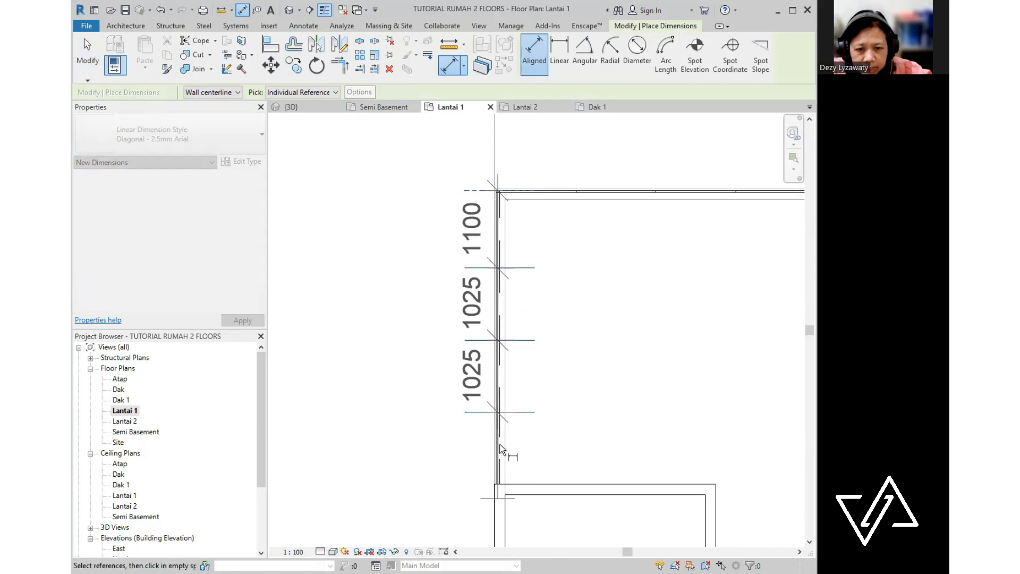
pyautogui.click(499, 483)
pyautogui.click(382, 457)
pyautogui.scroll(-2, 481, 393)
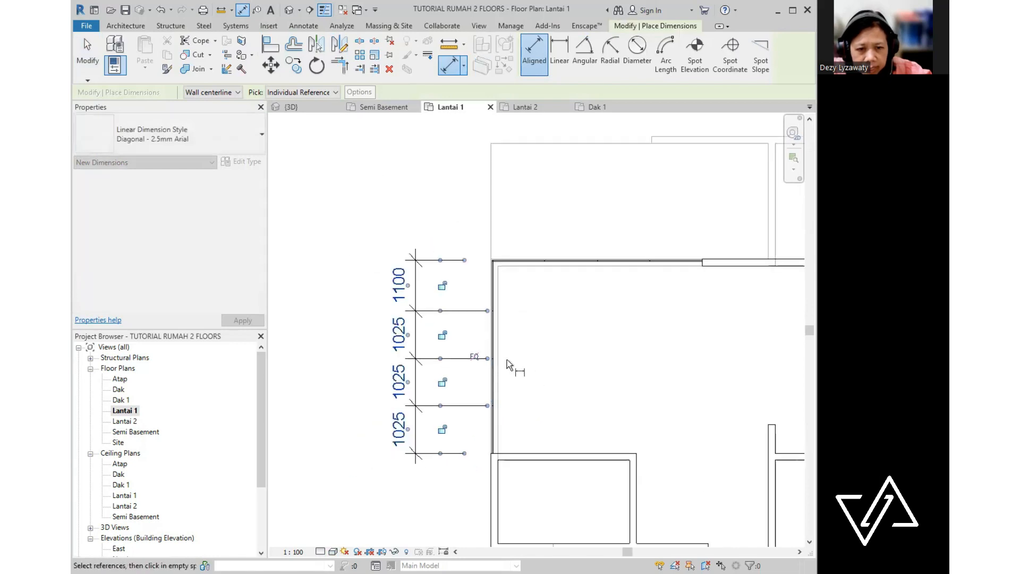
# - Make the left curtain wall's grid spacing equal with the EQ constraint and delete its dimension string
pyautogui.click(474, 356)
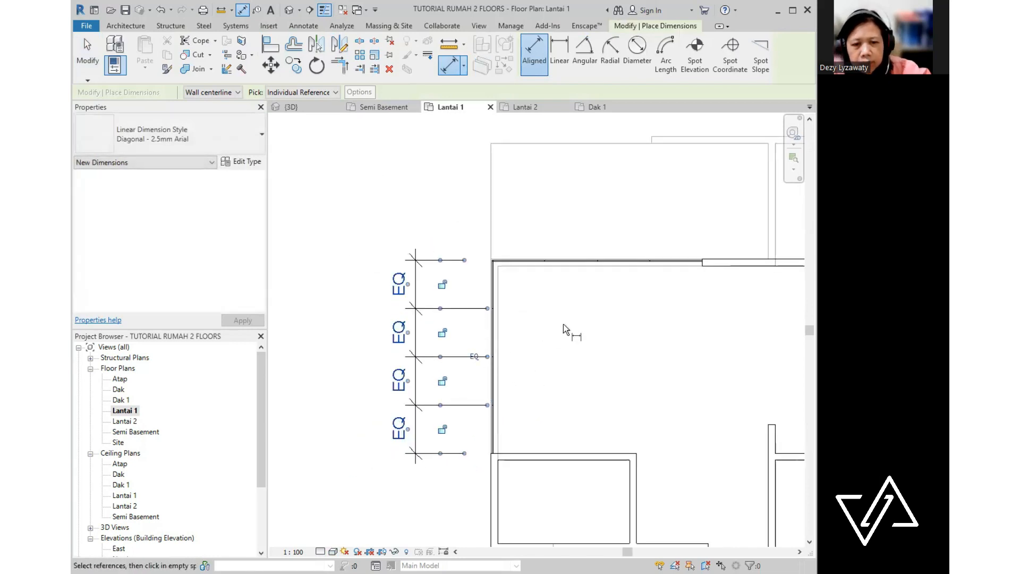
pyautogui.press('Escape')
pyautogui.press('Escape')
pyautogui.click(470, 308)
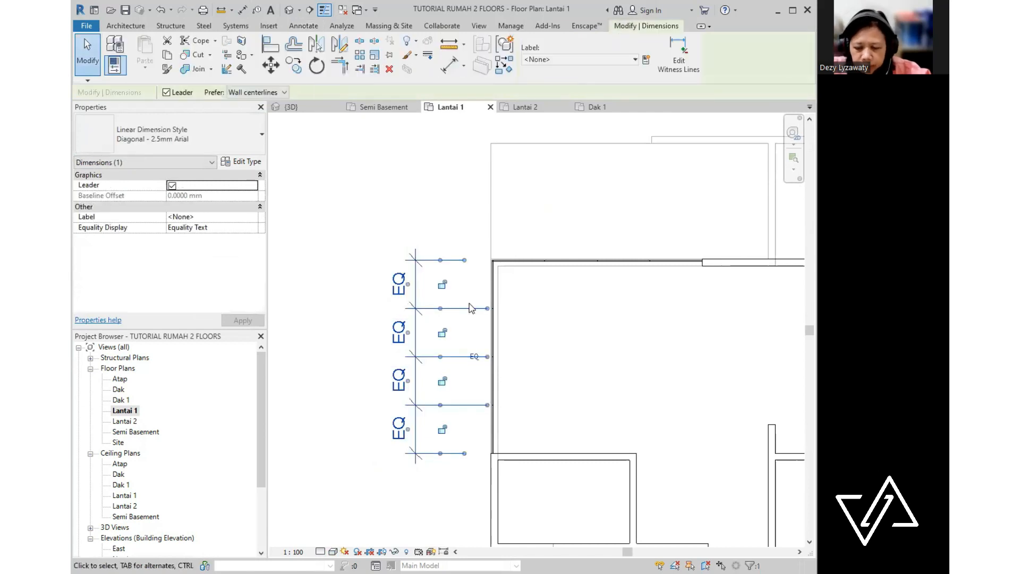
pyautogui.press('Delete')
pyautogui.click(597, 554)
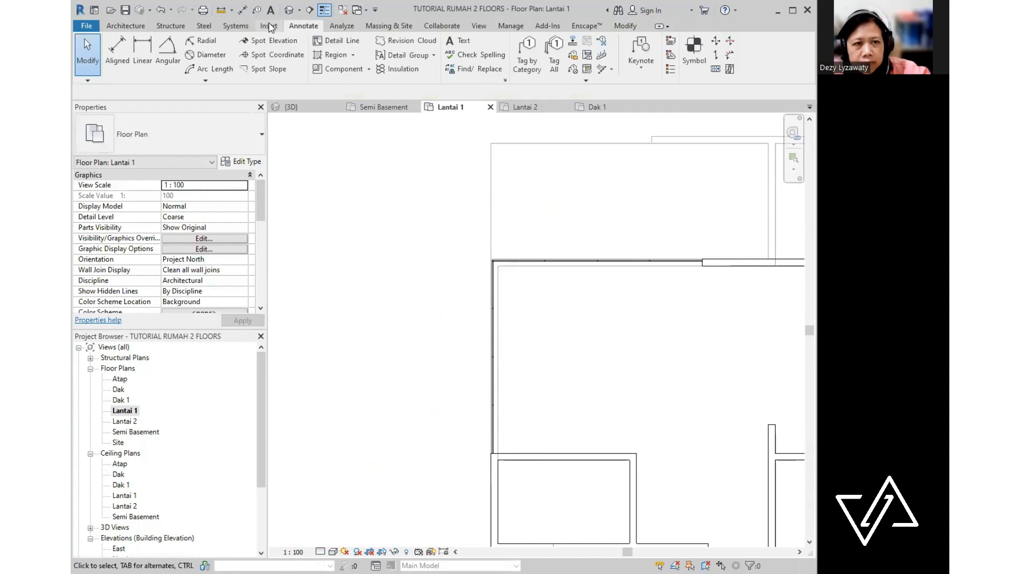
# - Inspect the divided curtain walls in the 3D view and open the West elevation
pyautogui.click(289, 15)
pyautogui.keyDown('shift'); pyautogui.moveTo(480, 405); pyautogui.dragTo(438, 366, button='middle'); pyautogui.keyUp('shift')
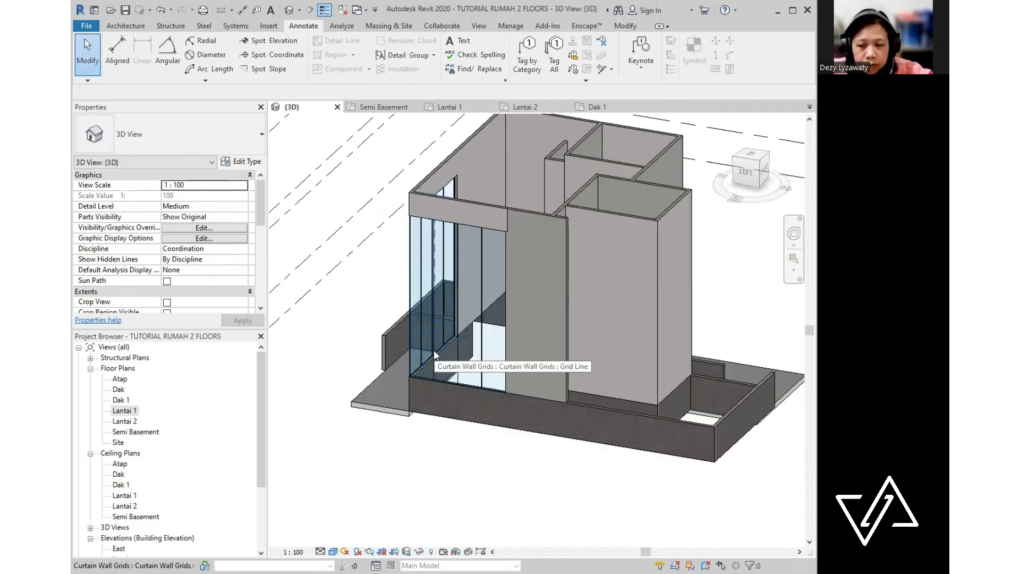
pyautogui.moveTo(266, 408); pyautogui.dragTo(268, 469)
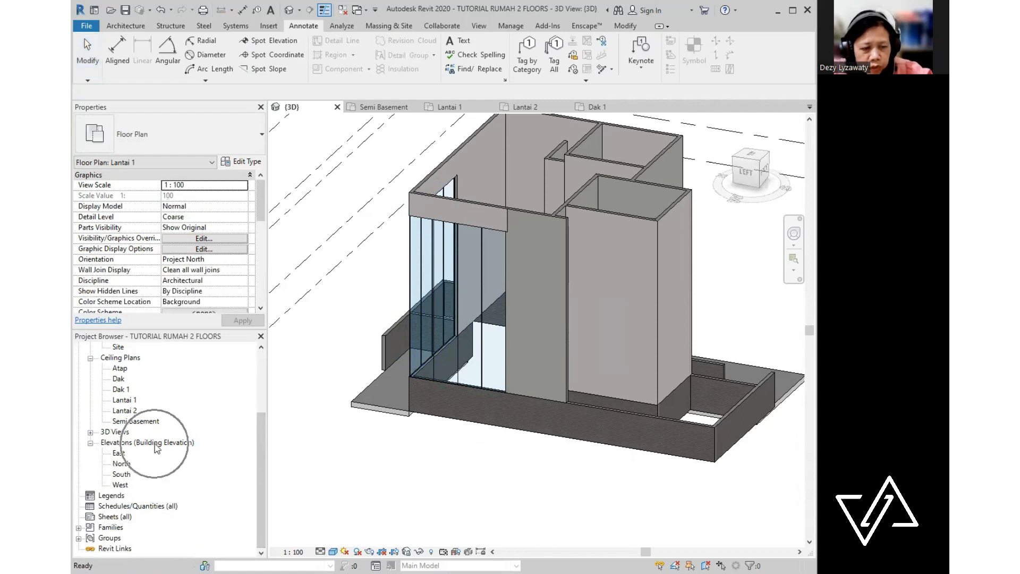
pyautogui.doubleClick(121, 484)
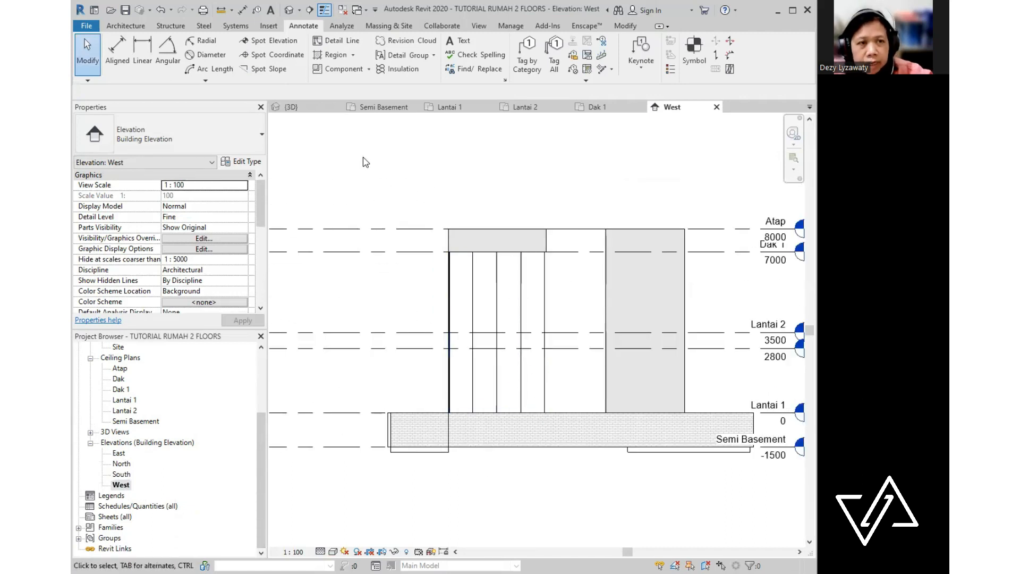
# - Divide the west curtain wall with three horizontal curtain grid lines spaced 1750 apart, the middle one at level Lantai 2
pyautogui.click(133, 29)
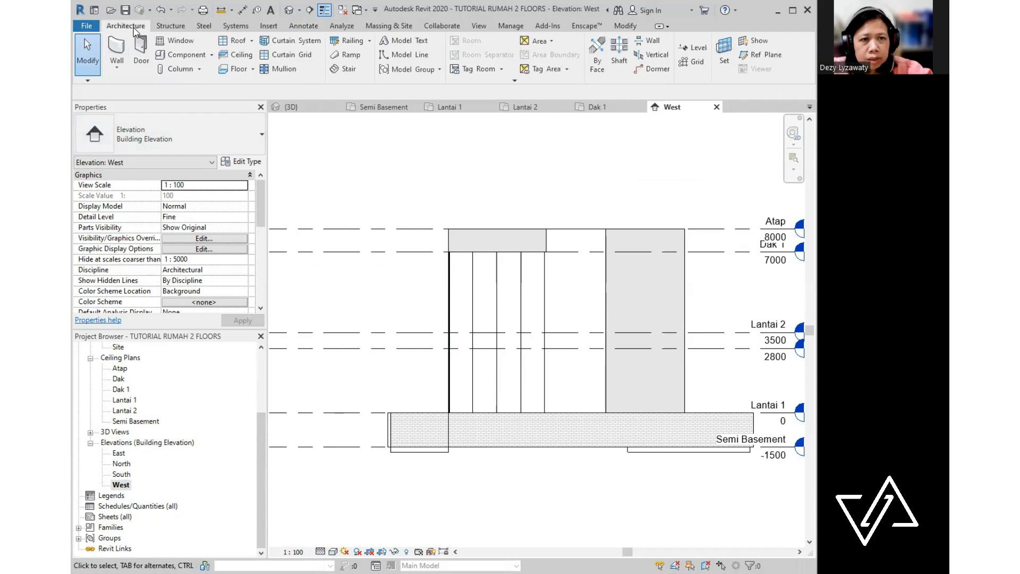
pyautogui.click(292, 56)
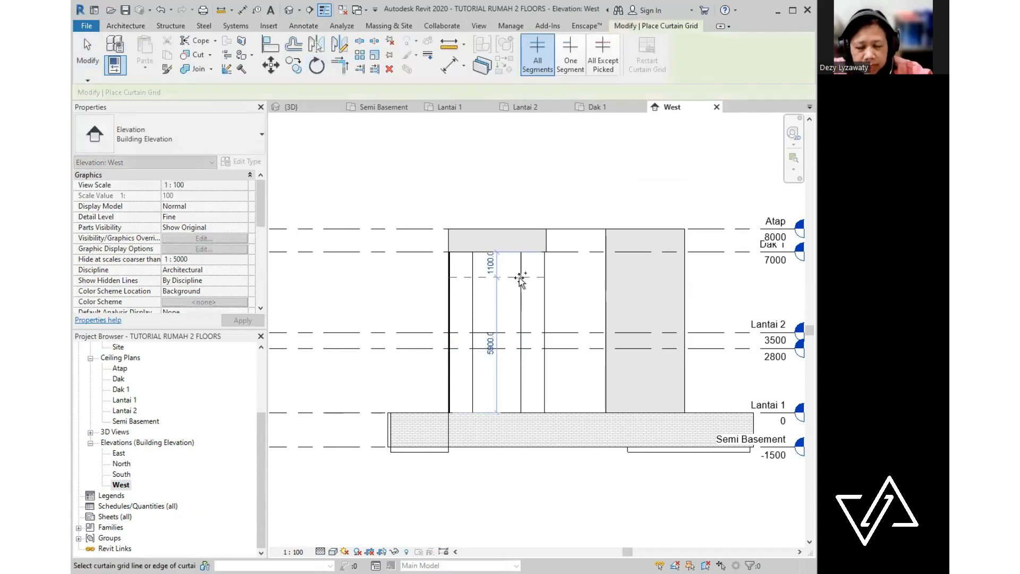
pyautogui.scroll(2, 521, 337)
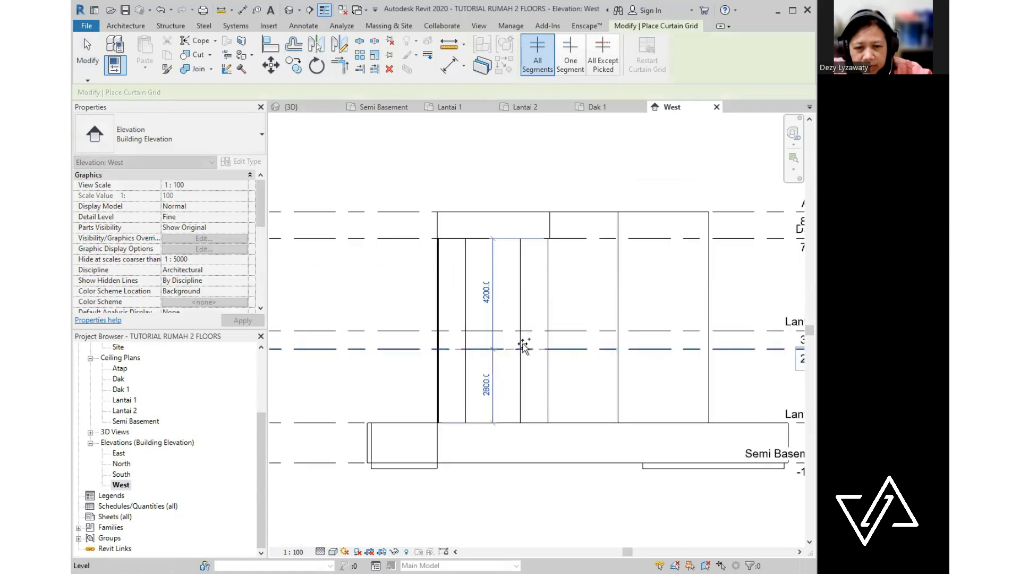
pyautogui.scroll(-3, 523, 332)
pyautogui.scroll(3, 523, 334)
pyautogui.scroll(-1, 523, 338)
pyautogui.scroll(2, 518, 340)
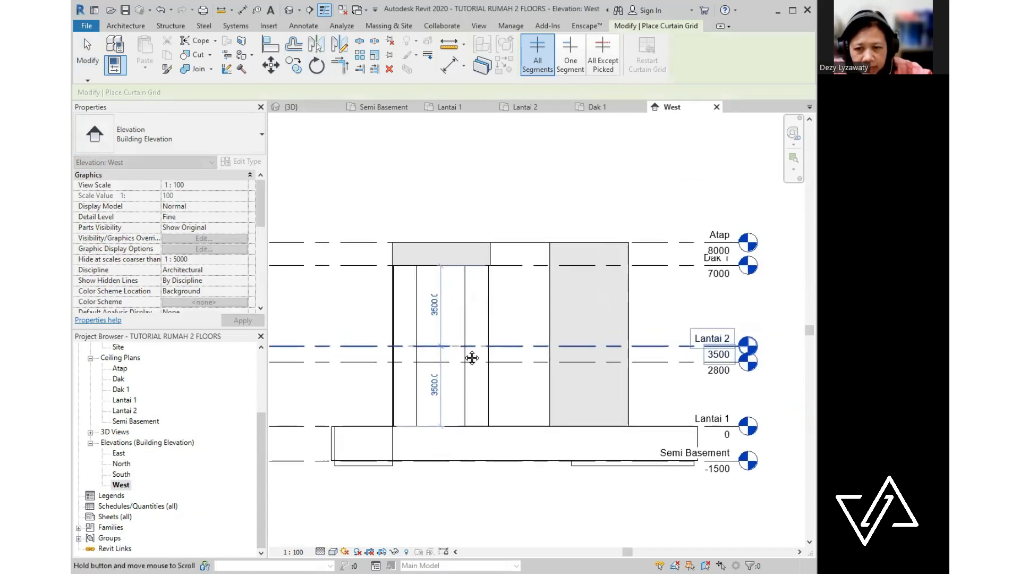
pyautogui.click(480, 342)
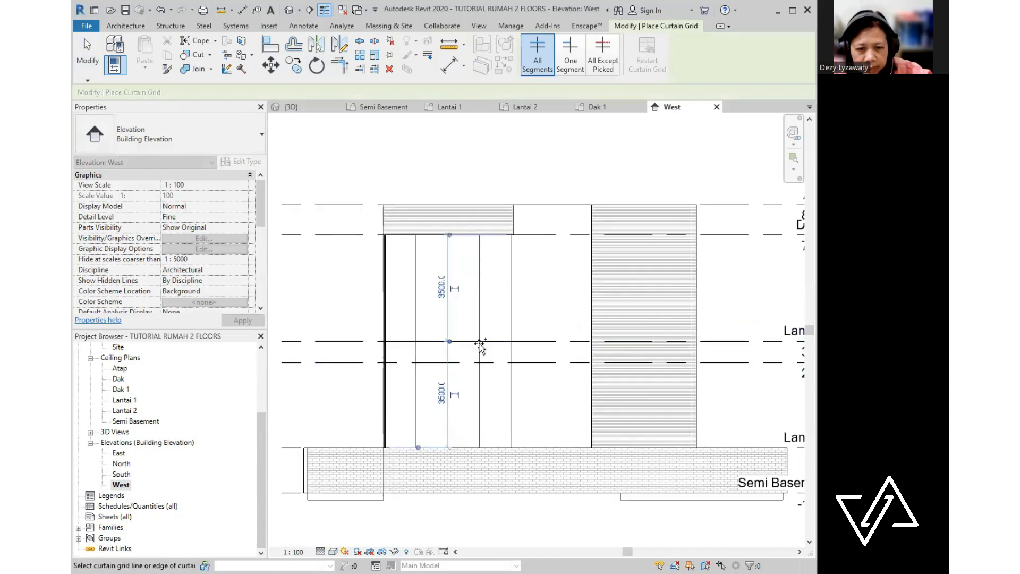
pyautogui.click(482, 292)
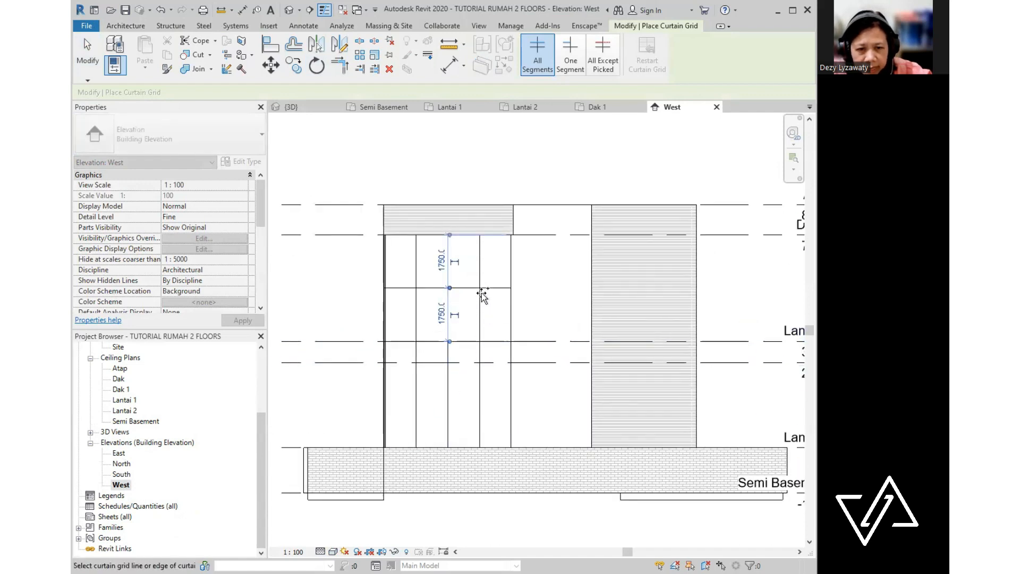
pyautogui.click(483, 396)
pyautogui.press('Escape')
pyautogui.press('Escape')
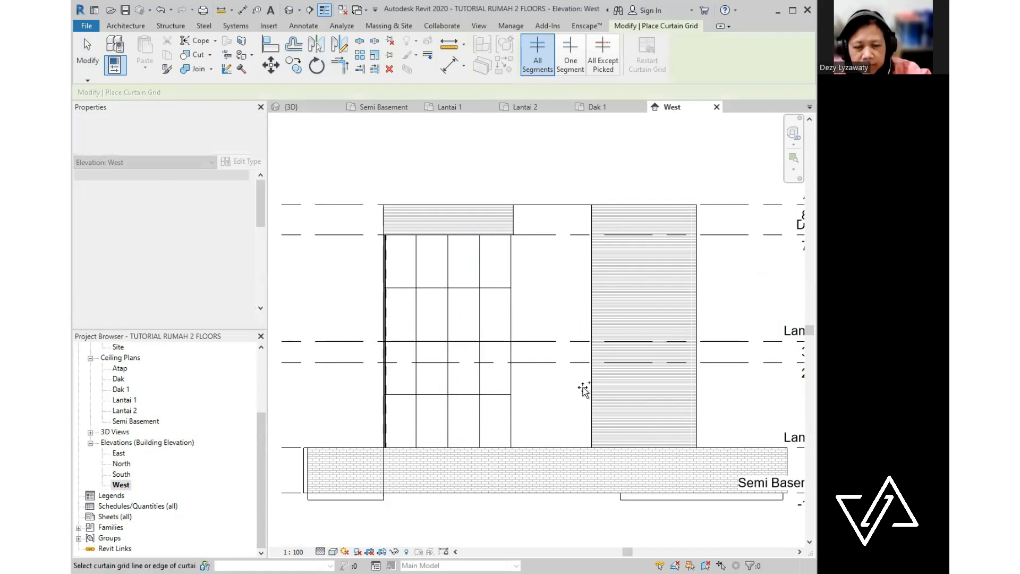
# - Open the North elevation and extend the aligned level lines so their heads sit clear of the building beside the curtain wall
pyautogui.doubleClick(122, 464)
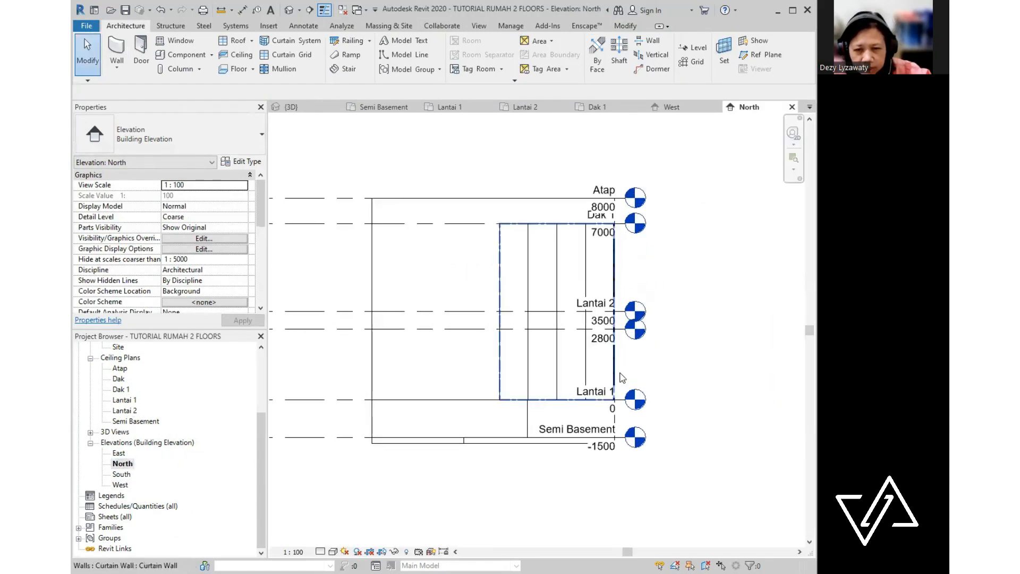
pyautogui.scroll(-2, 623, 380)
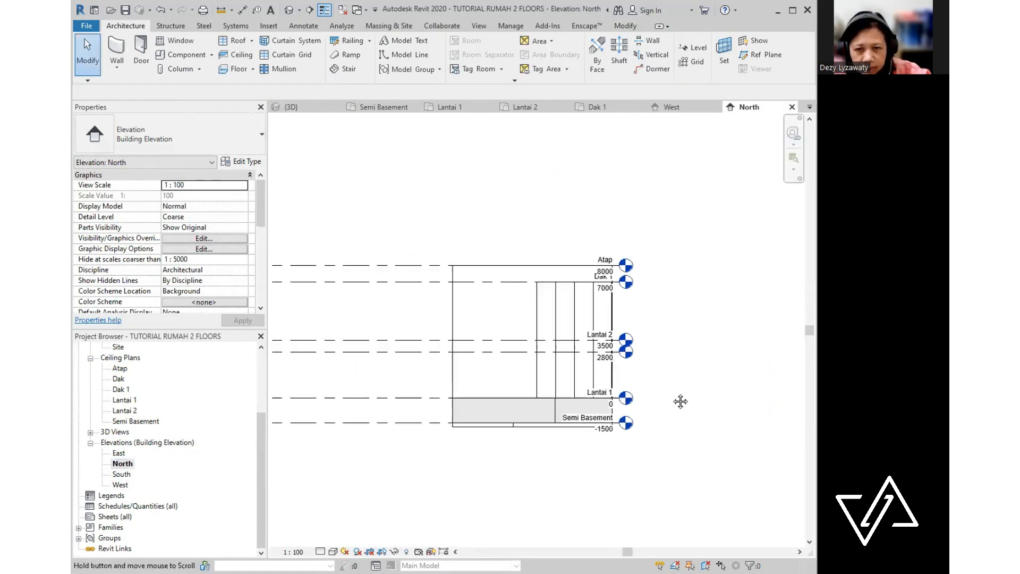
pyautogui.click(399, 270)
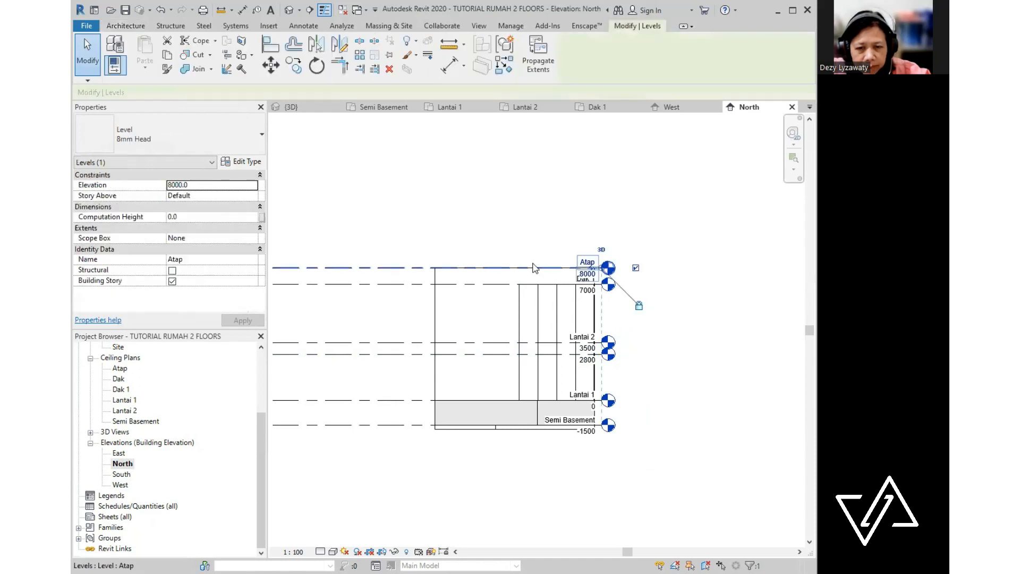
pyautogui.click(399, 250)
pyautogui.scroll(-1, 453, 275)
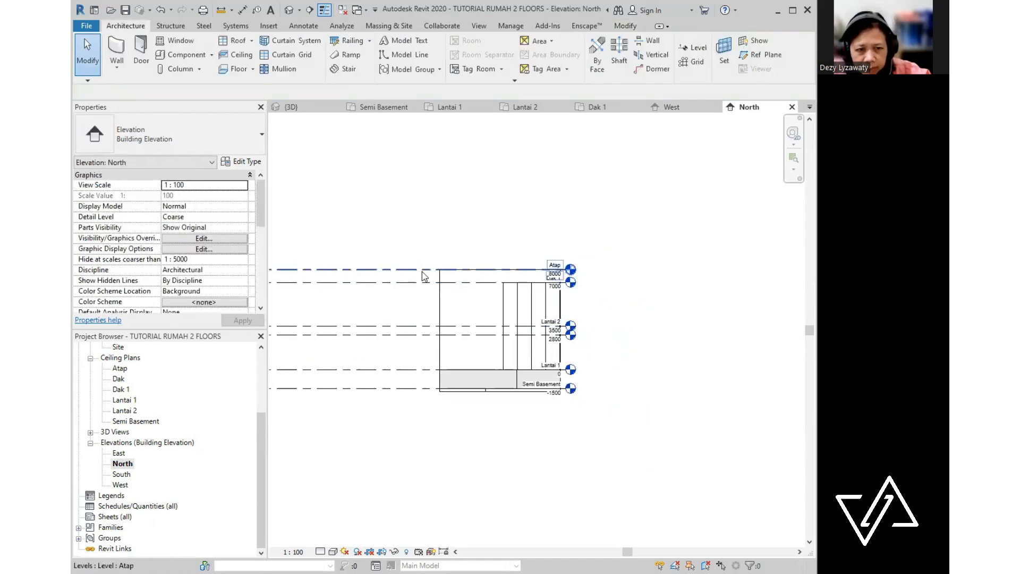
pyautogui.click(423, 272)
pyautogui.moveTo(571, 276); pyautogui.dragTo(621, 276)
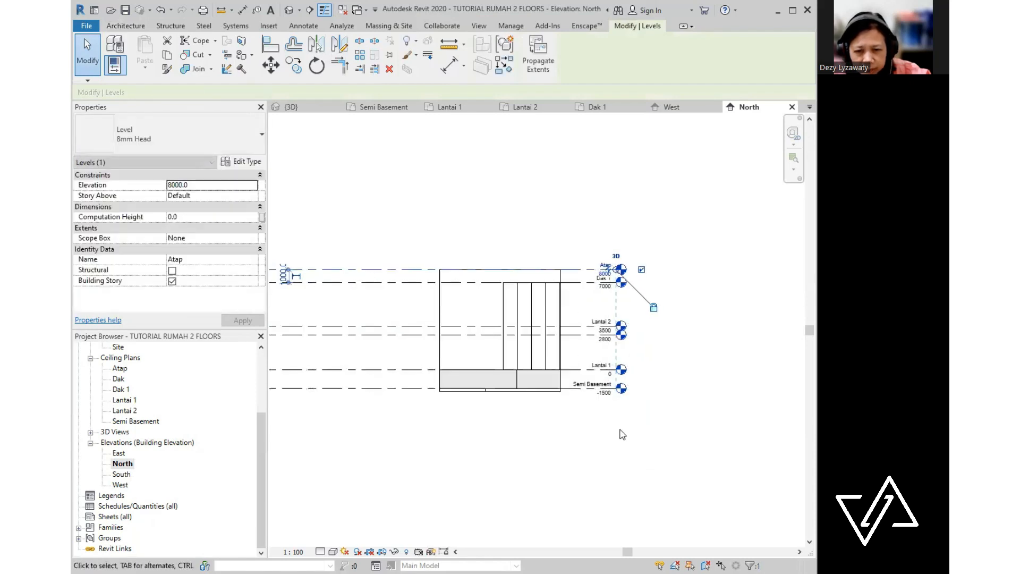
pyautogui.click(622, 435)
pyautogui.scroll(3, 603, 369)
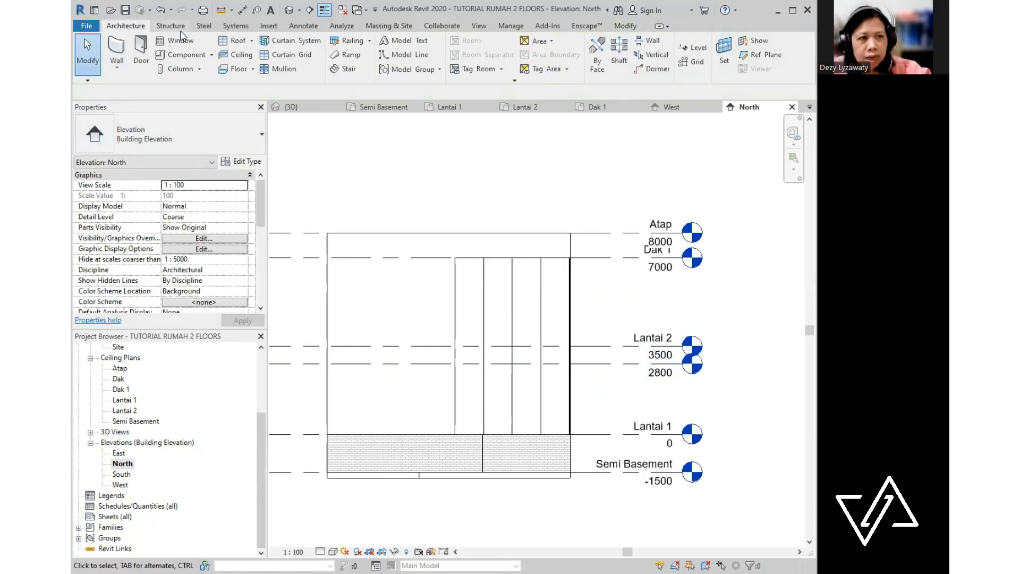
# - Divide the north curtain wall with three horizontal curtain grid lines spaced 1750 apart, the middle one at level Lantai 2
pyautogui.click(299, 55)
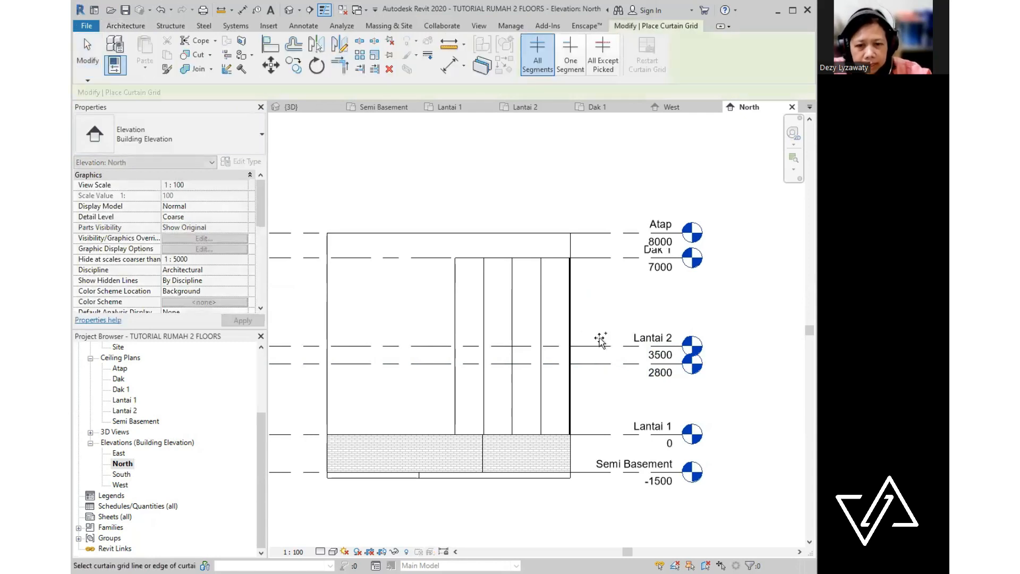
pyautogui.click(540, 346)
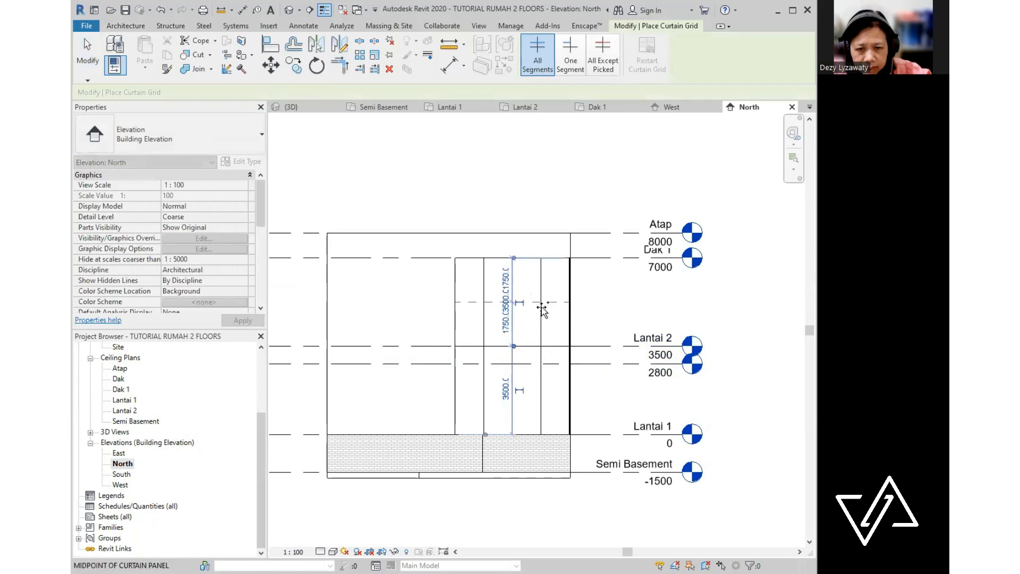
pyautogui.click(541, 307)
pyautogui.click(542, 391)
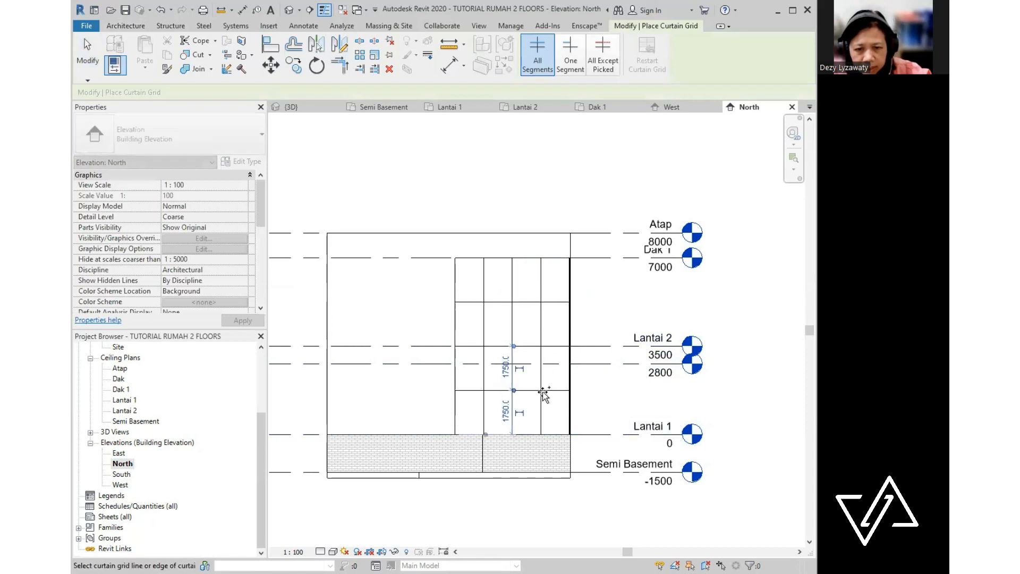
pyautogui.press('Escape')
pyautogui.press('Escape')
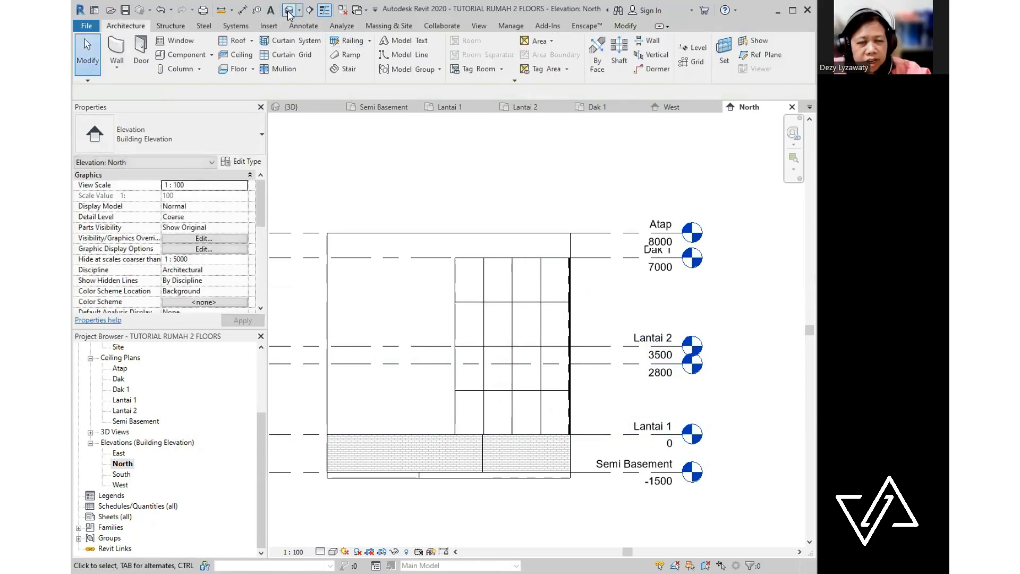
# - Open the 3D view facing the glazed corner and start the Mullion command with the Rectangular Mullion 50 x 150mm type
pyautogui.click(288, 10)
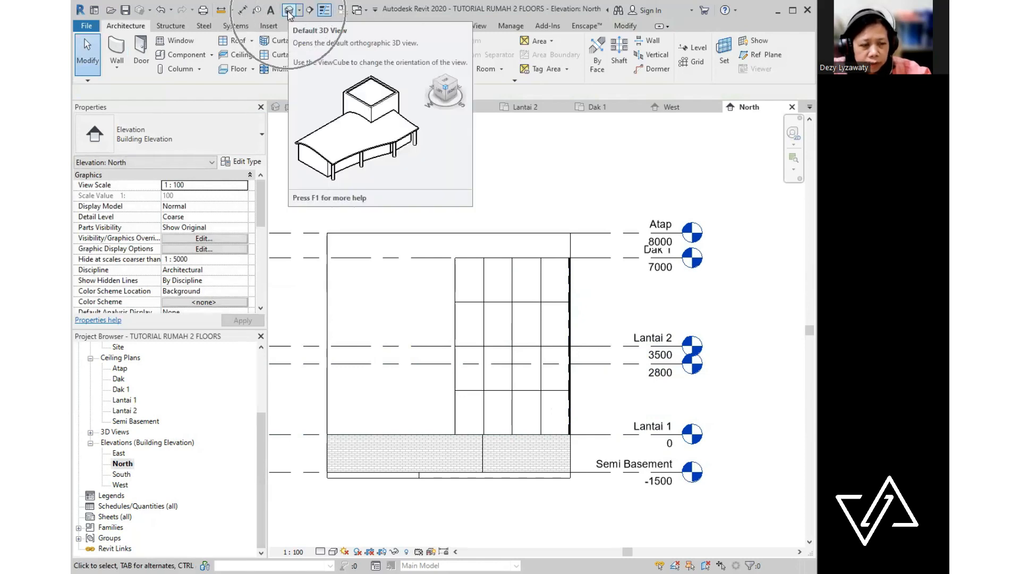
pyautogui.doubleClick(116, 432)
pyautogui.doubleClick(119, 442)
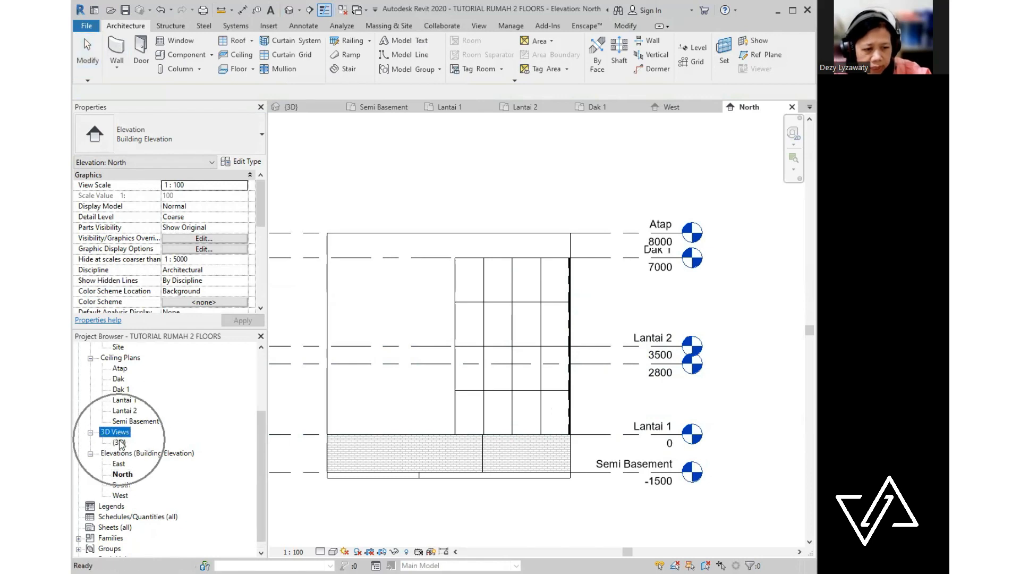
pyautogui.keyDown('shift'); pyautogui.moveTo(439, 374); pyautogui.dragTo(531, 379, button='middle'); pyautogui.keyUp('shift')
pyautogui.scroll(3, 531, 378)
pyautogui.scroll(1, 531, 378)
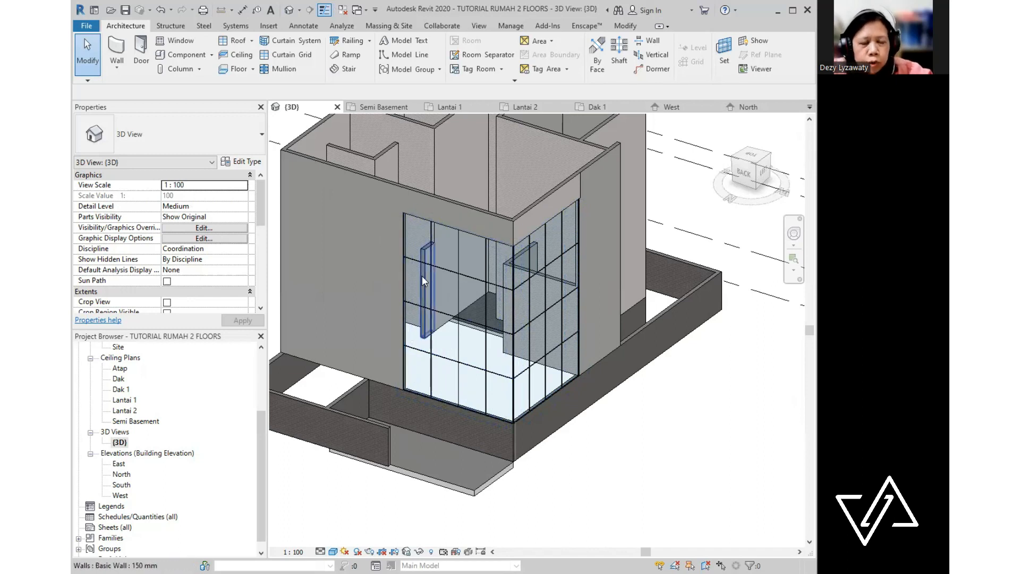
pyautogui.click(281, 73)
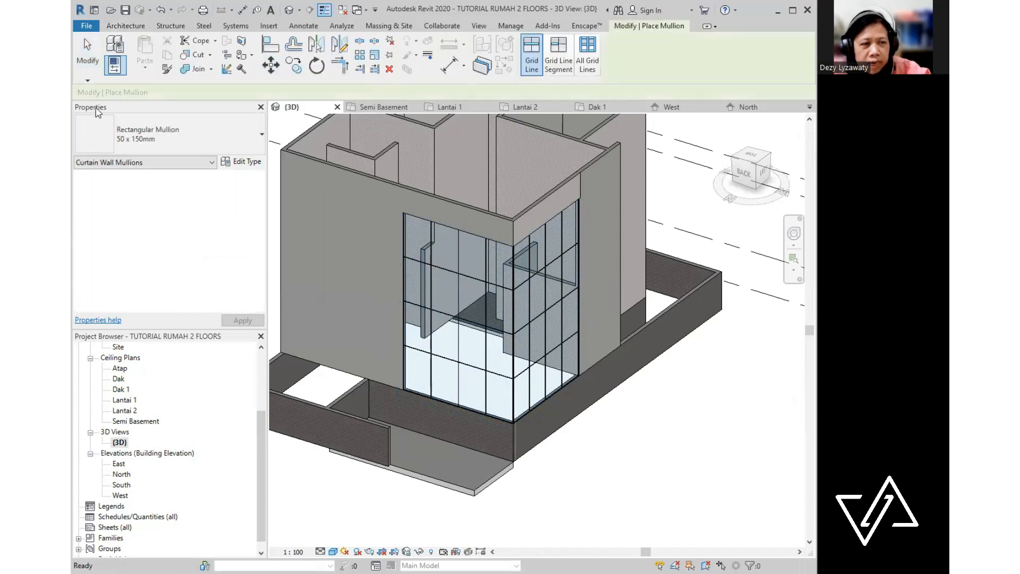
pyautogui.click(258, 142)
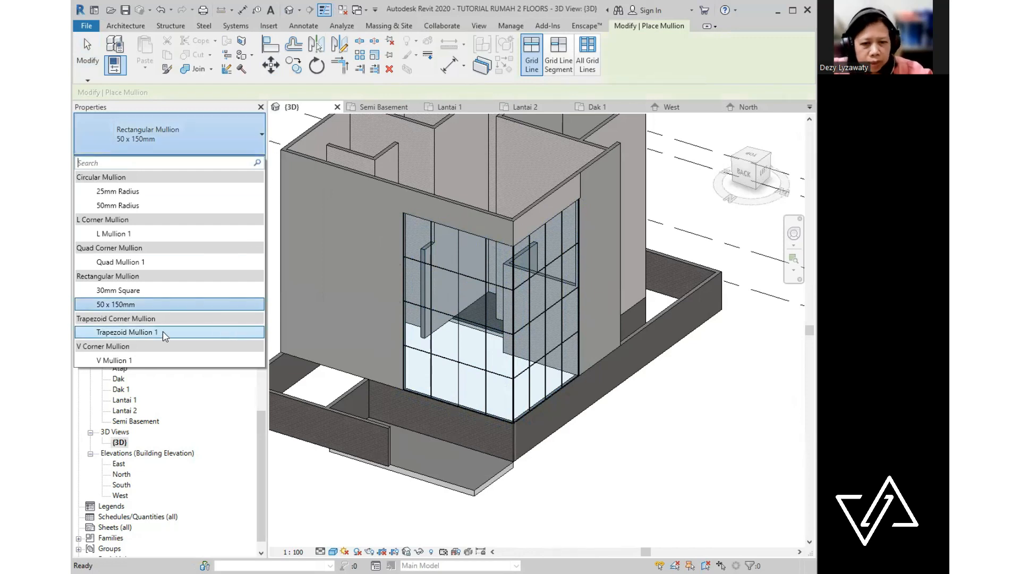
pyautogui.click(132, 305)
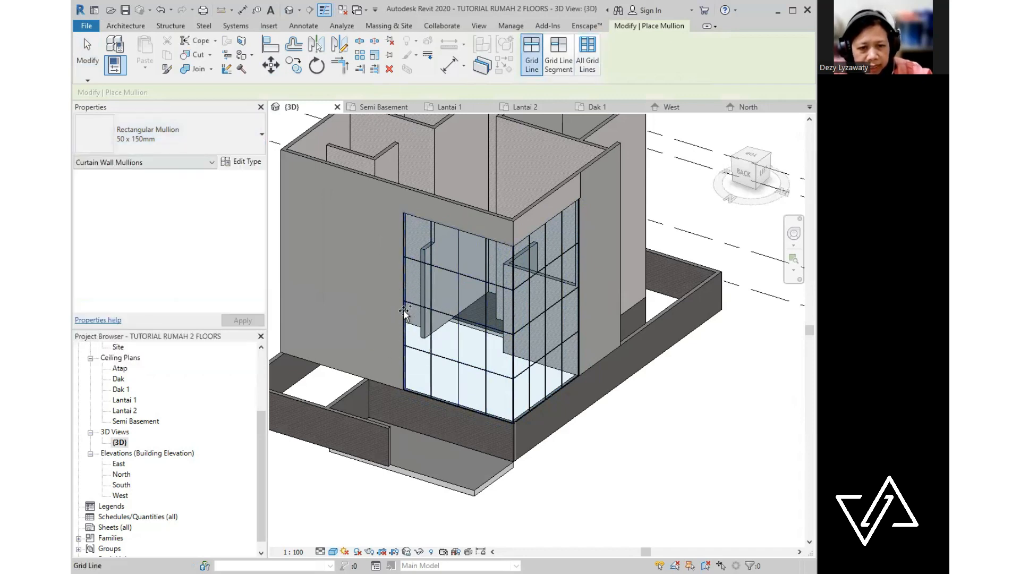
# - Place mullions on the north curtain wall's uppermost horizontal grid line, its three vertical grid lines and its corner edge
pyautogui.click(410, 259)
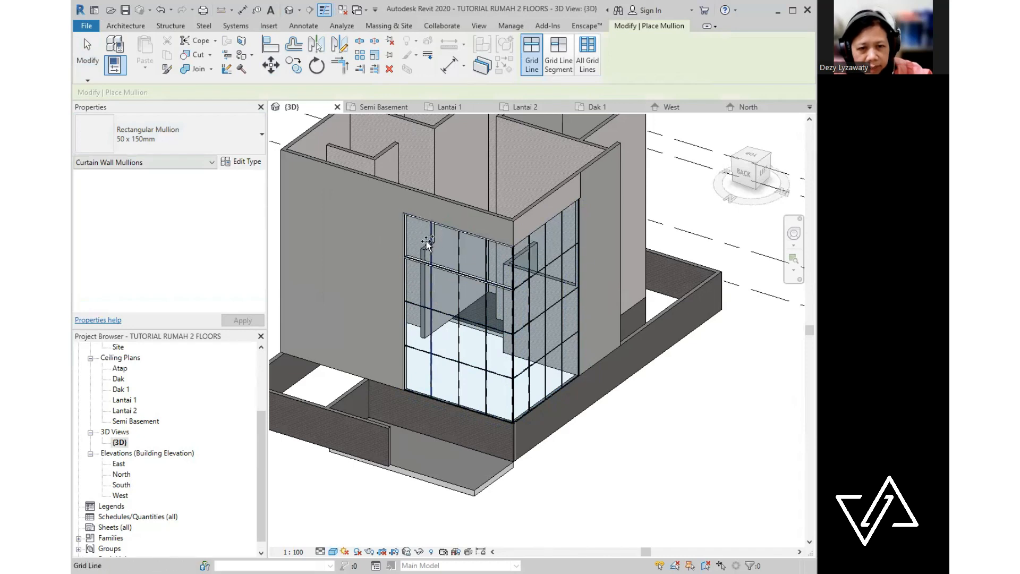
pyautogui.click(429, 241)
pyautogui.click(457, 250)
pyautogui.click(485, 267)
pyautogui.click(509, 270)
pyautogui.scroll(2, 506, 270)
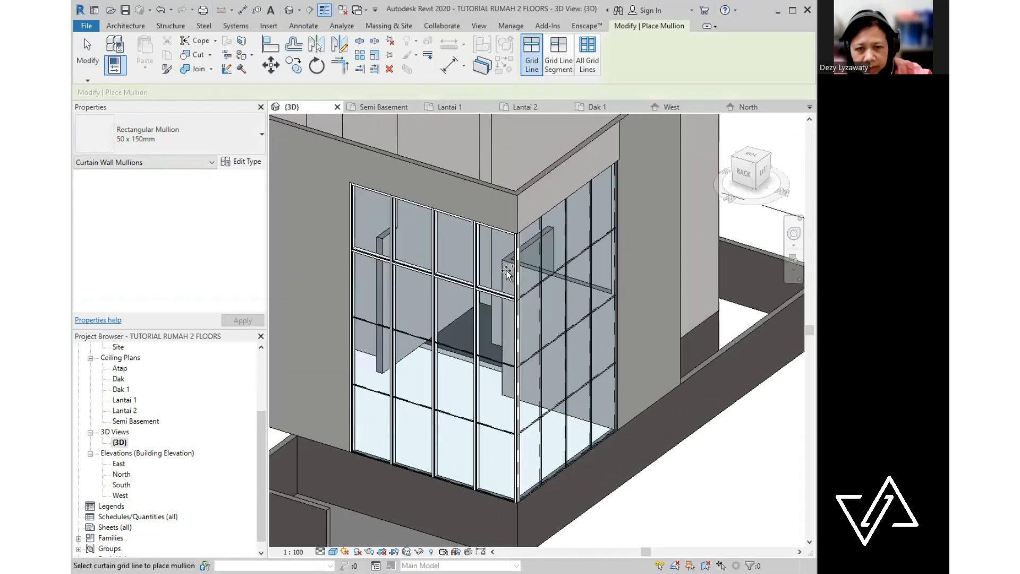
pyautogui.scroll(2, 506, 269)
pyautogui.scroll(-3, 525, 264)
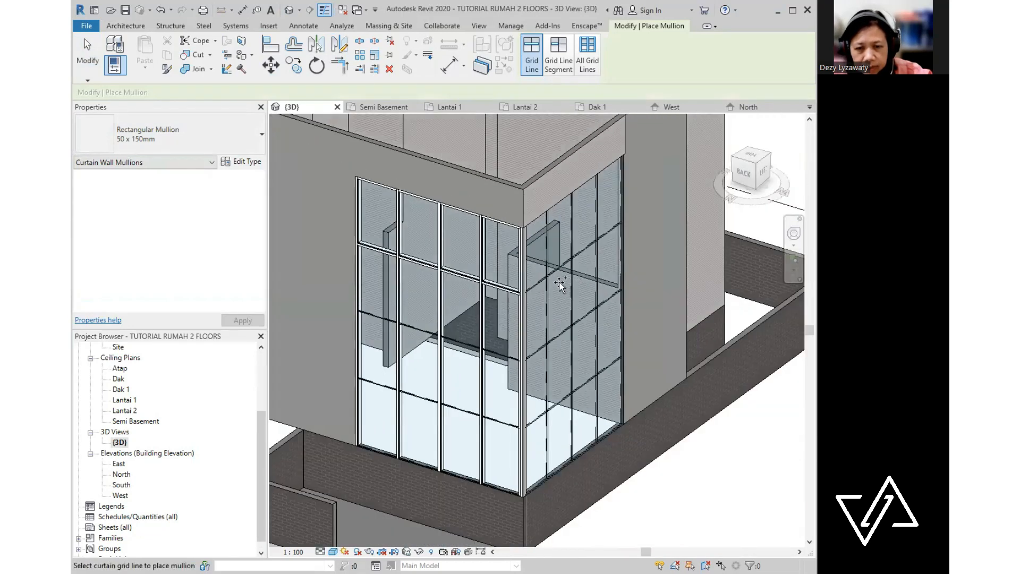
# - Place mullions along the west curtain wall's vertical and horizontal grid lines and its lower edge
pyautogui.click(550, 270)
pyautogui.click(561, 265)
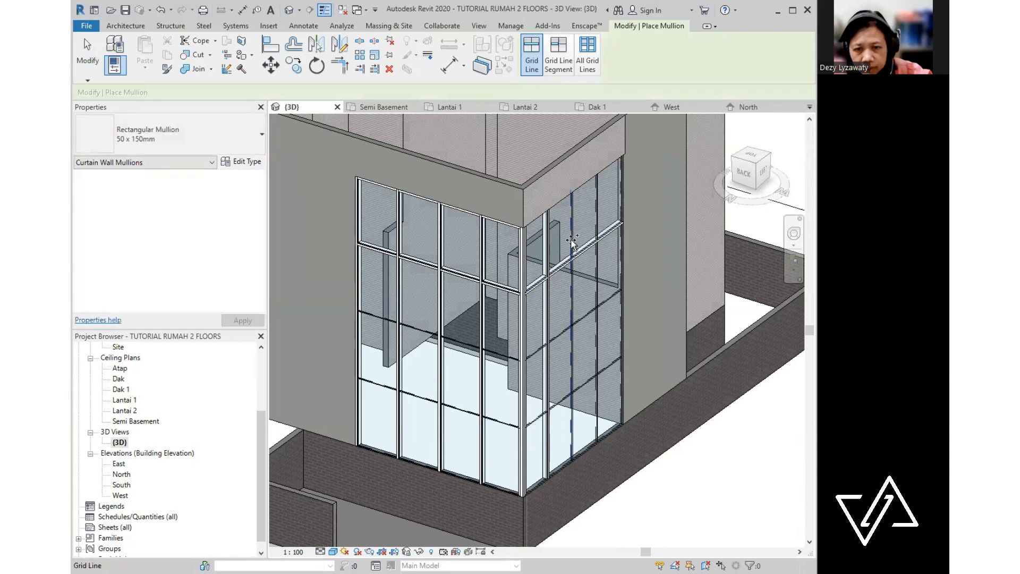
pyautogui.click(572, 255)
pyautogui.click(603, 225)
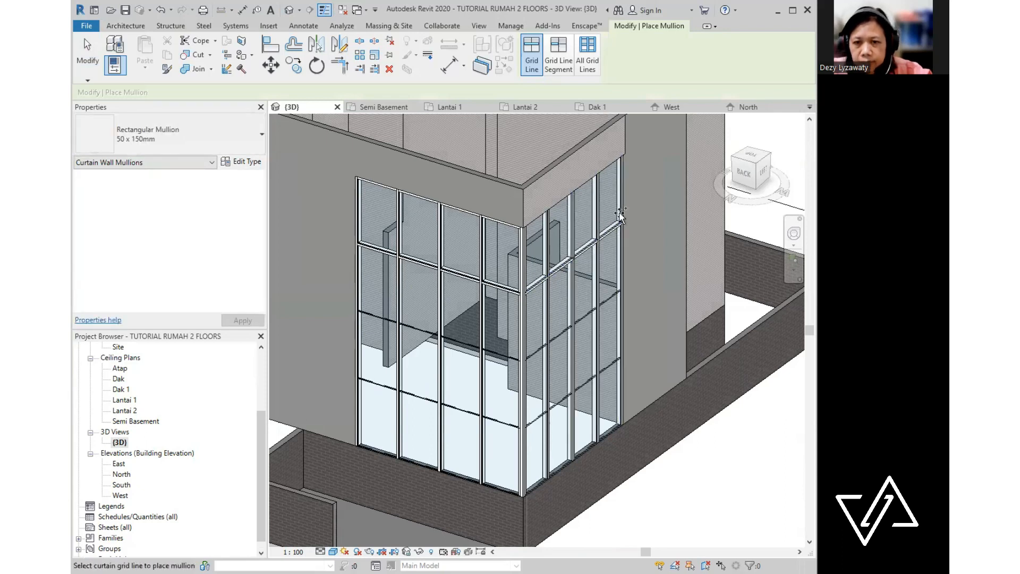
pyautogui.click(604, 304)
pyautogui.click(606, 366)
pyautogui.click(612, 431)
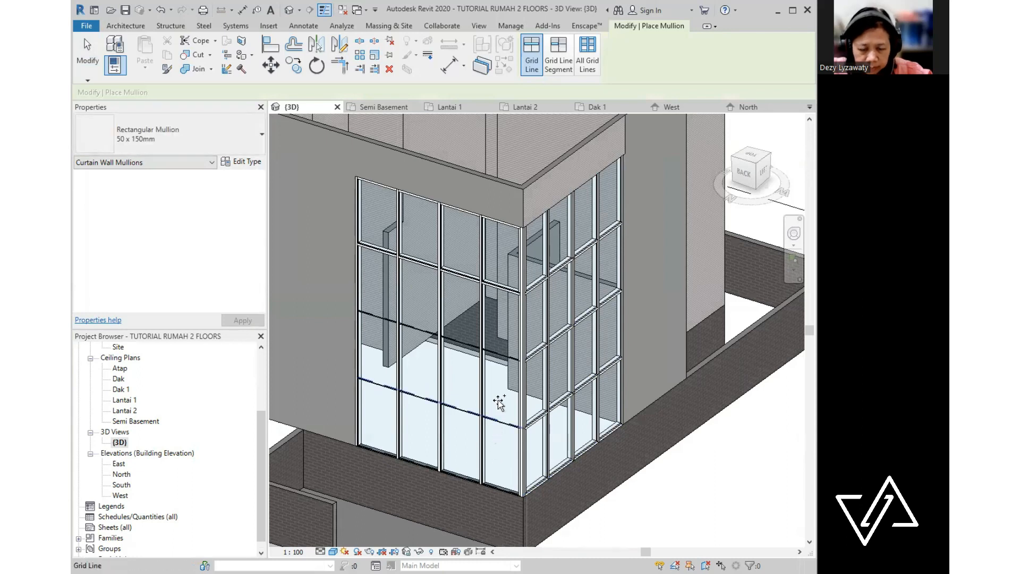
# - Add mullions to the north curtain wall's two remaining horizontal grid lines and the west curtain wall's upper edge, and finish placing mullions
pyautogui.click(496, 419)
pyautogui.click(504, 360)
pyautogui.click(574, 193)
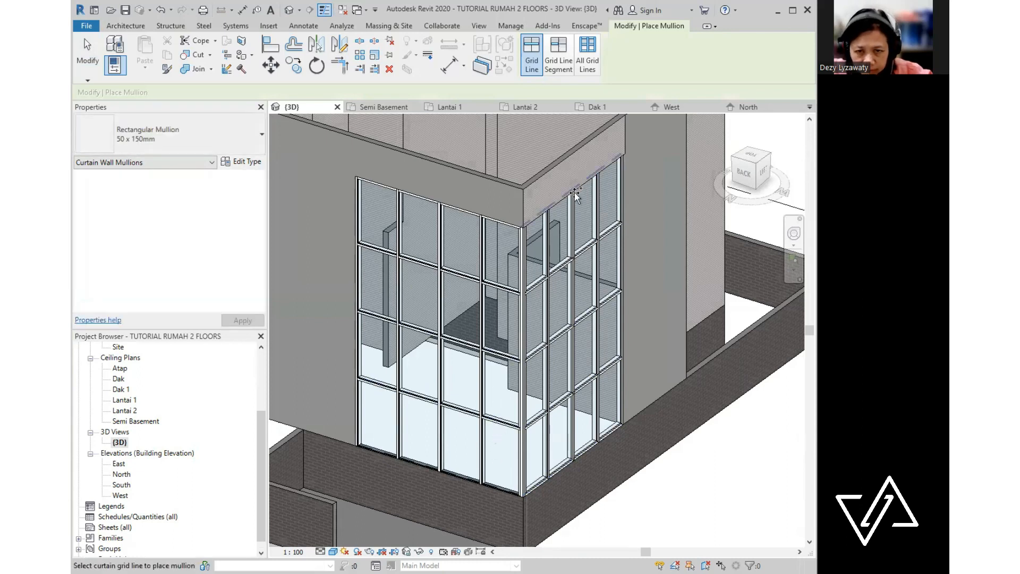
pyautogui.scroll(-5, 458, 463)
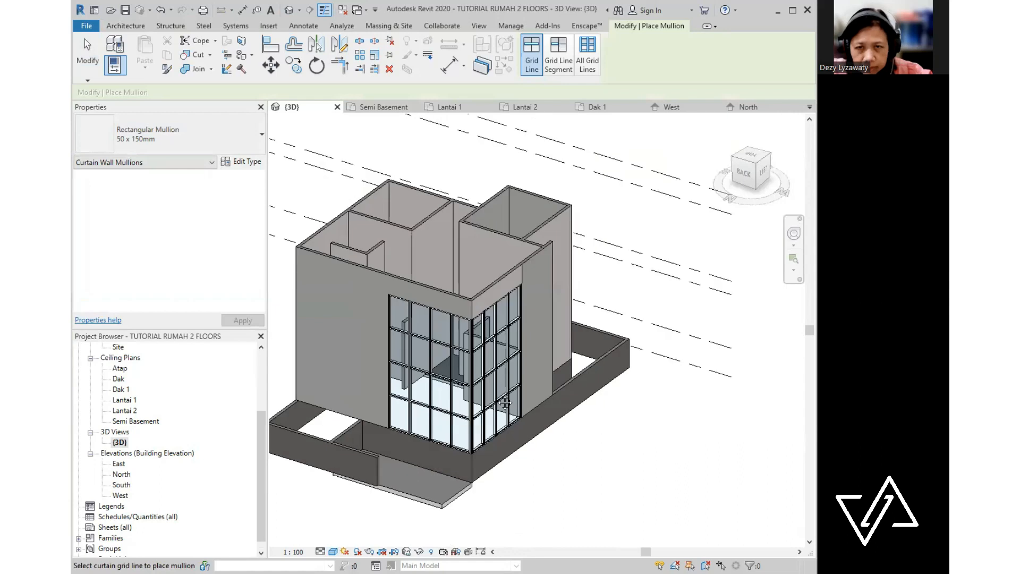
pyautogui.press('Escape')
pyautogui.press('Escape')
pyautogui.scroll(3, 502, 420)
pyautogui.keyDown('shift'); pyautogui.moveTo(552, 398); pyautogui.dragTo(548, 396, button='middle'); pyautogui.keyUp('shift')
pyautogui.keyDown('shift'); pyautogui.moveTo(604, 434); pyautogui.dragTo(599, 431, button='middle'); pyautogui.keyUp('shift')
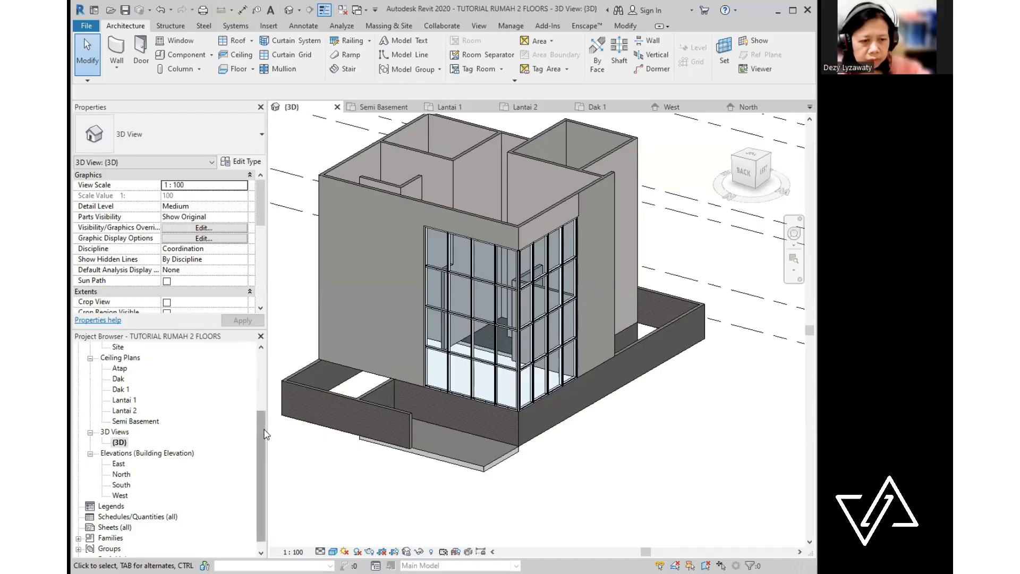
# - Open the Lantai 1 floor plan with the whole house layout in view
pyautogui.moveTo(263, 429); pyautogui.dragTo(261, 369)
pyautogui.press('ctrl')
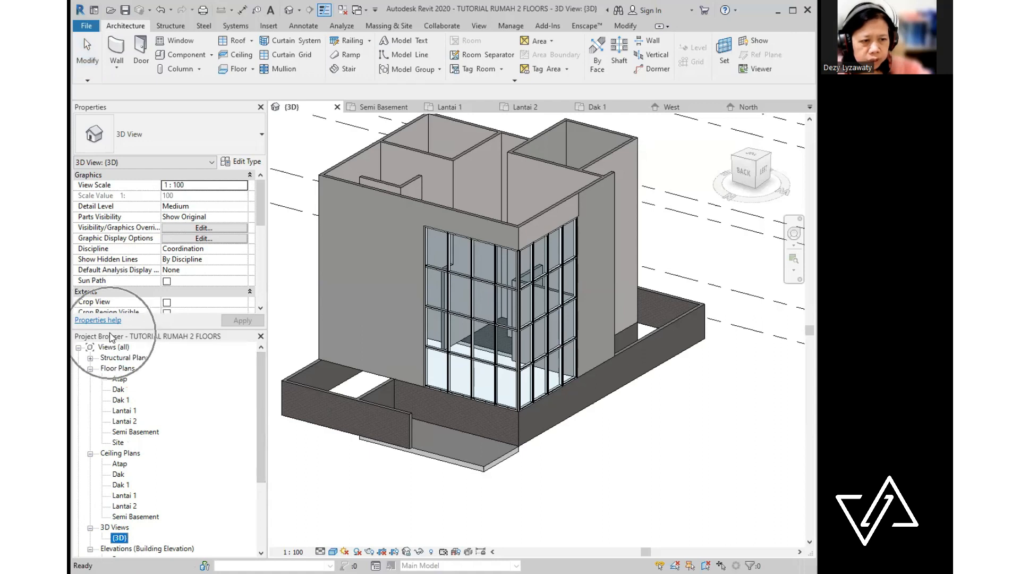
pyautogui.press('ctrl')
pyautogui.doubleClick(125, 411)
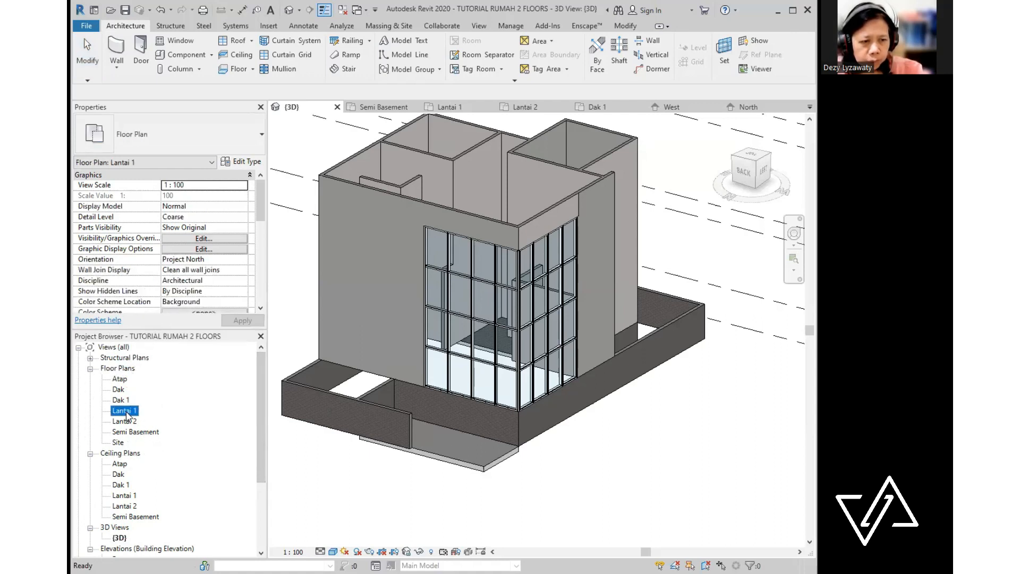
pyautogui.scroll(-2, 467, 337)
pyautogui.moveTo(572, 377); pyautogui.dragTo(513, 261, button='middle')
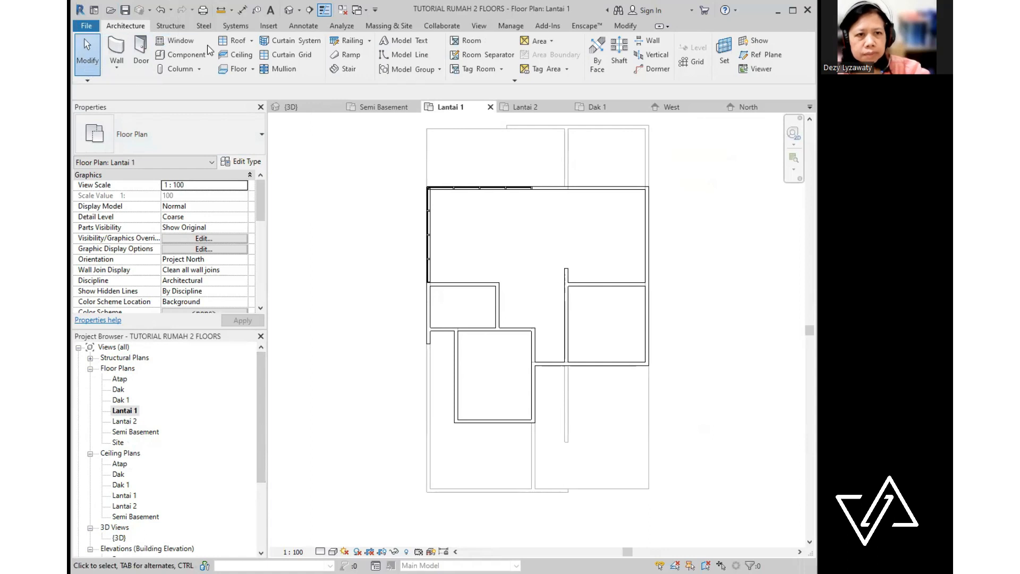
# - Start an architectural floor on Lantai 1 using the Standard Timber-Wood Finish type
pyautogui.click(252, 69)
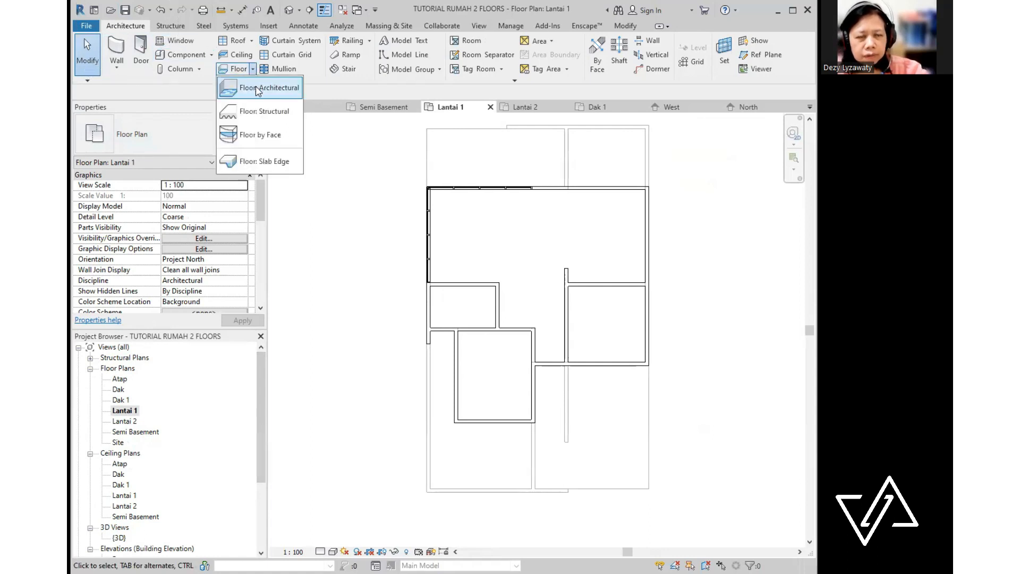
pyautogui.click(247, 83)
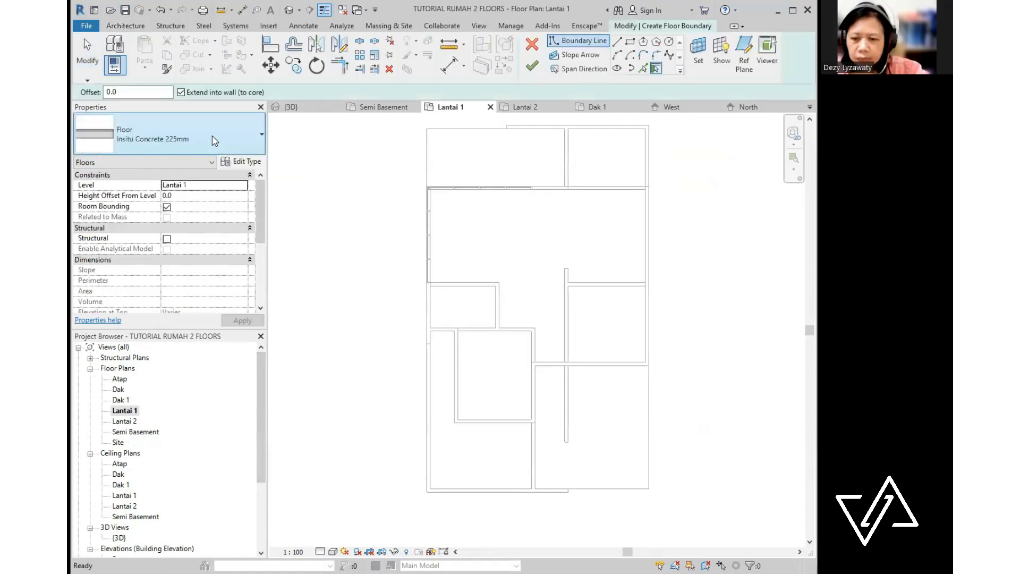
pyautogui.click(214, 141)
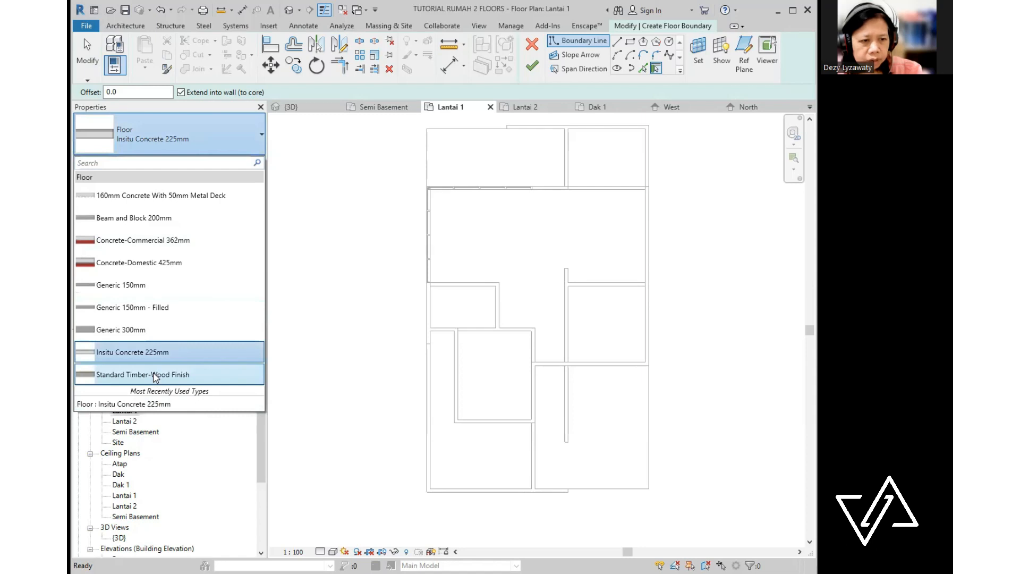
pyautogui.moveTo(159, 375)
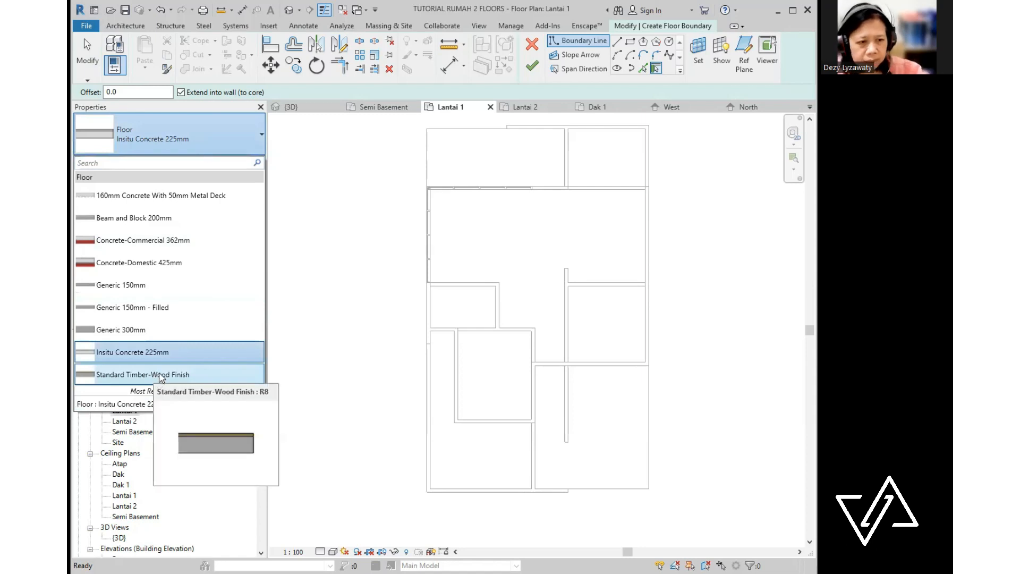
pyautogui.click(159, 375)
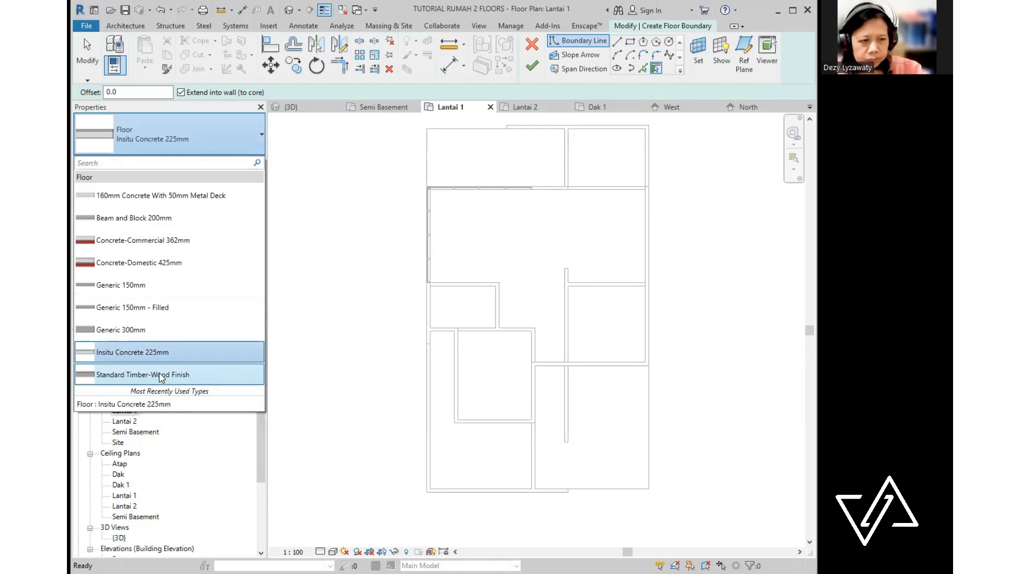
# - Sketch straight boundary lines around the south room's inner south and west faces, then around the small west room's outer faces to the west wall
pyautogui.moveTo(555, 307); pyautogui.dragTo(475, 269, button='middle')
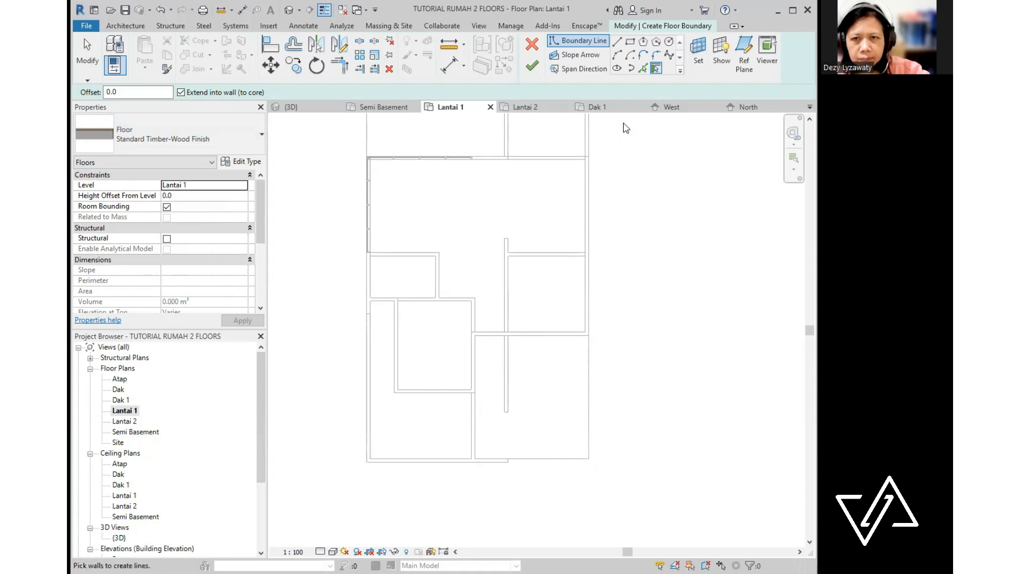
pyautogui.click(618, 44)
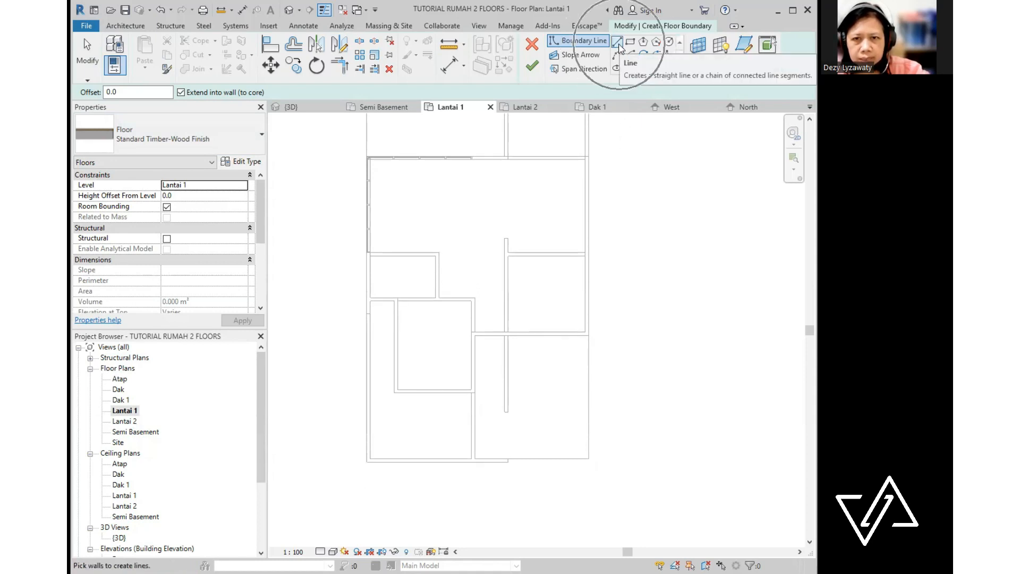
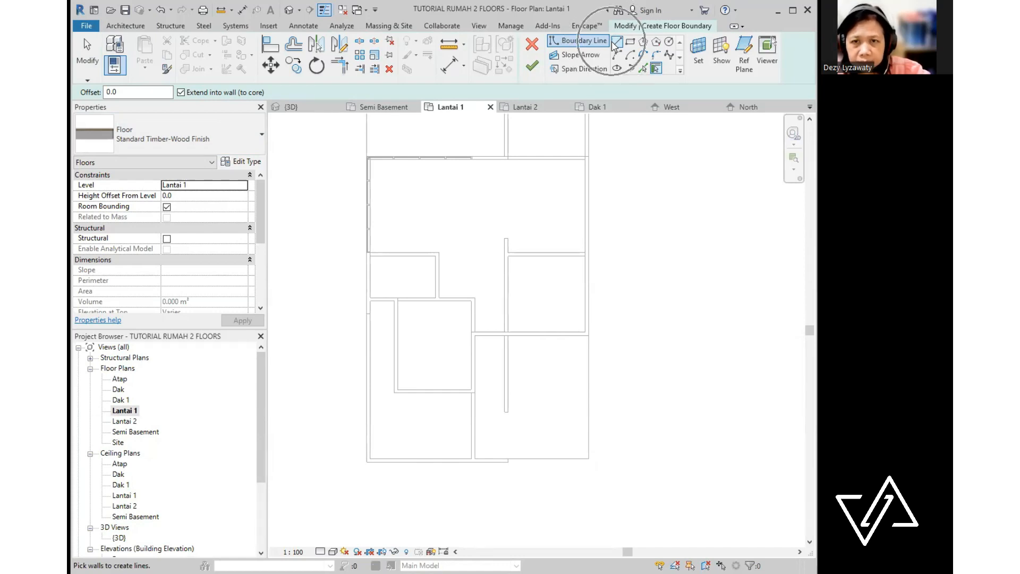
pyautogui.click(616, 43)
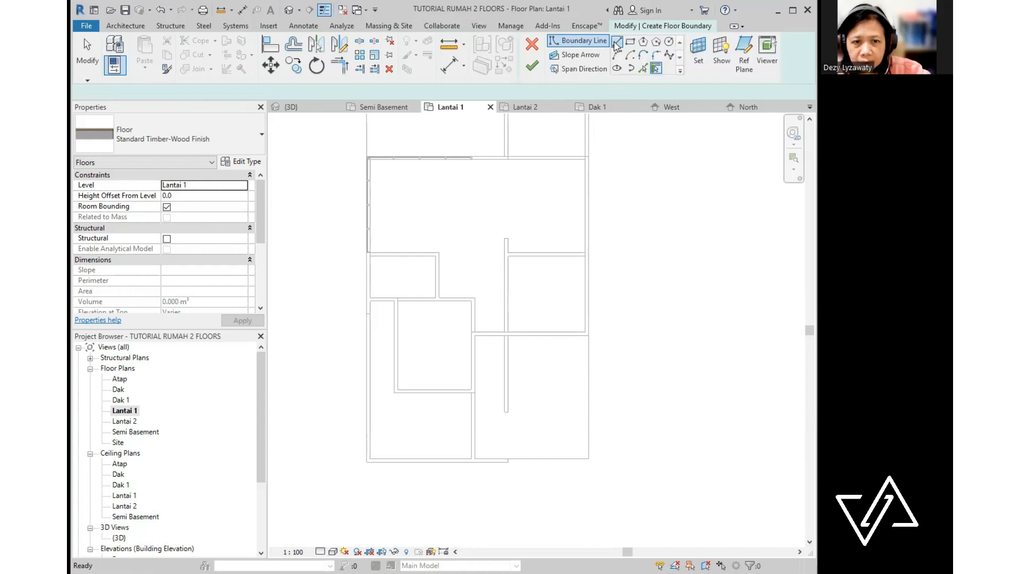
pyautogui.scroll(1, 492, 199)
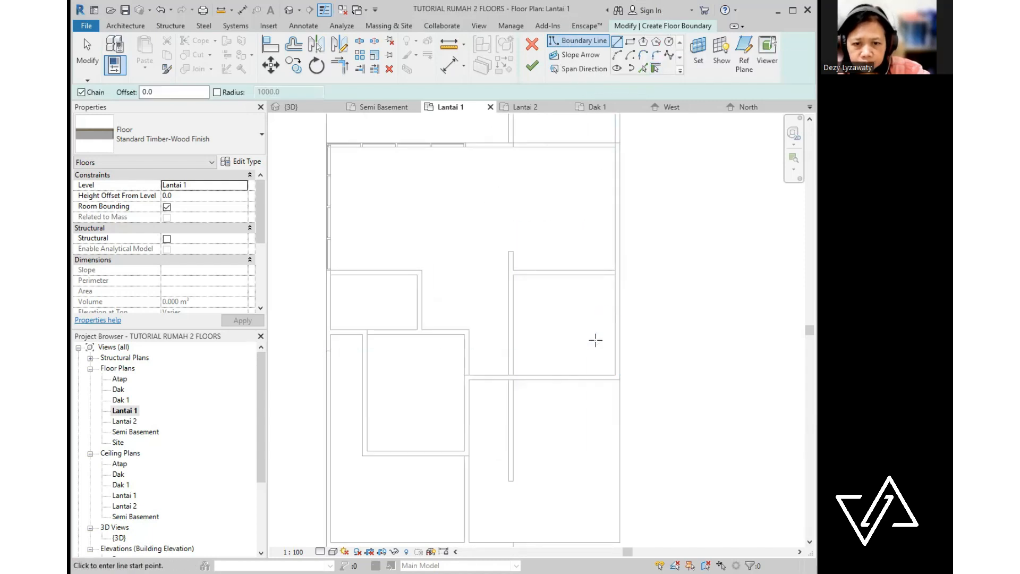
pyautogui.moveTo(622, 430); pyautogui.dragTo(639, 371, button='middle')
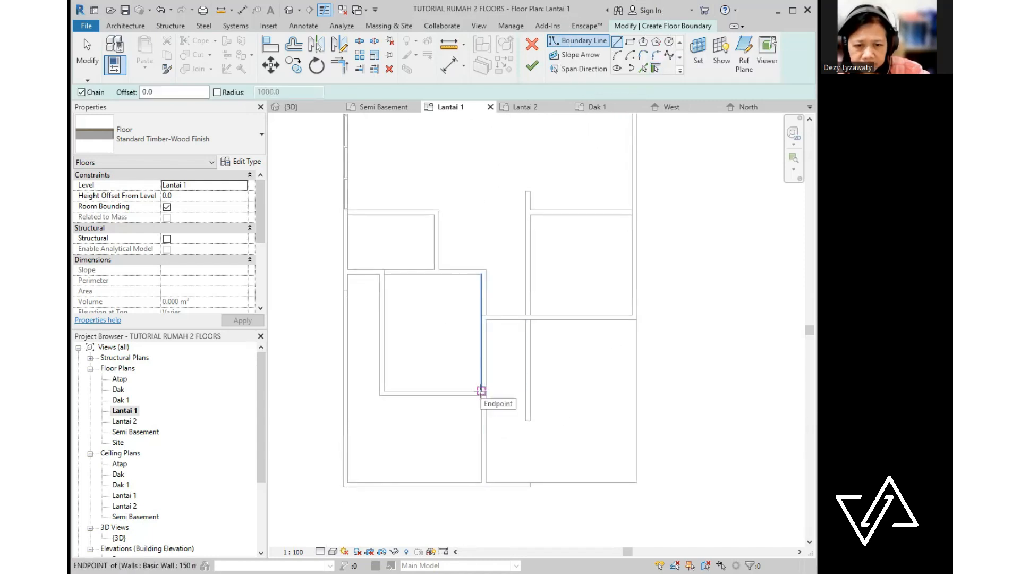
pyautogui.click(482, 392)
pyautogui.click(384, 391)
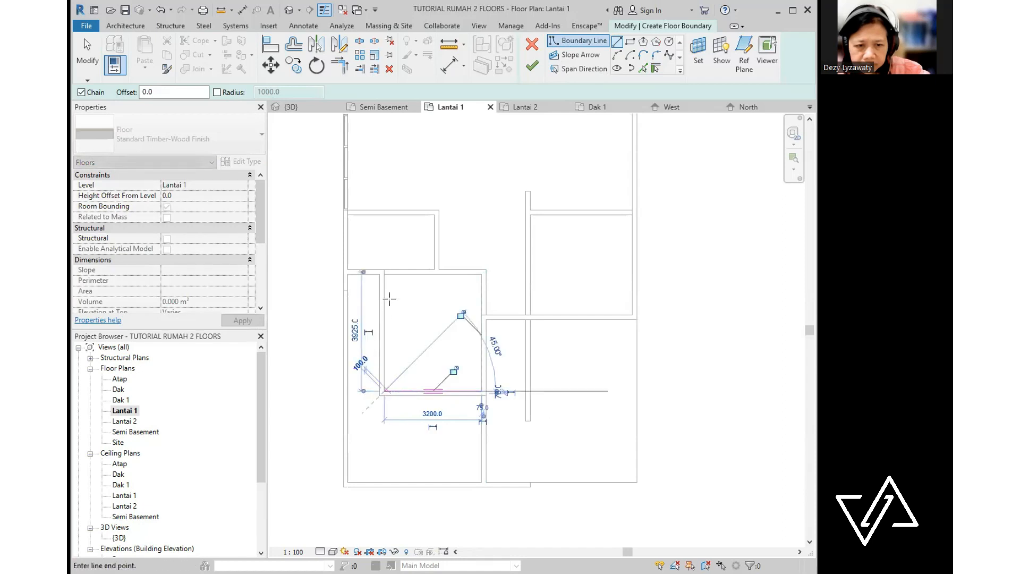
pyautogui.click(384, 274)
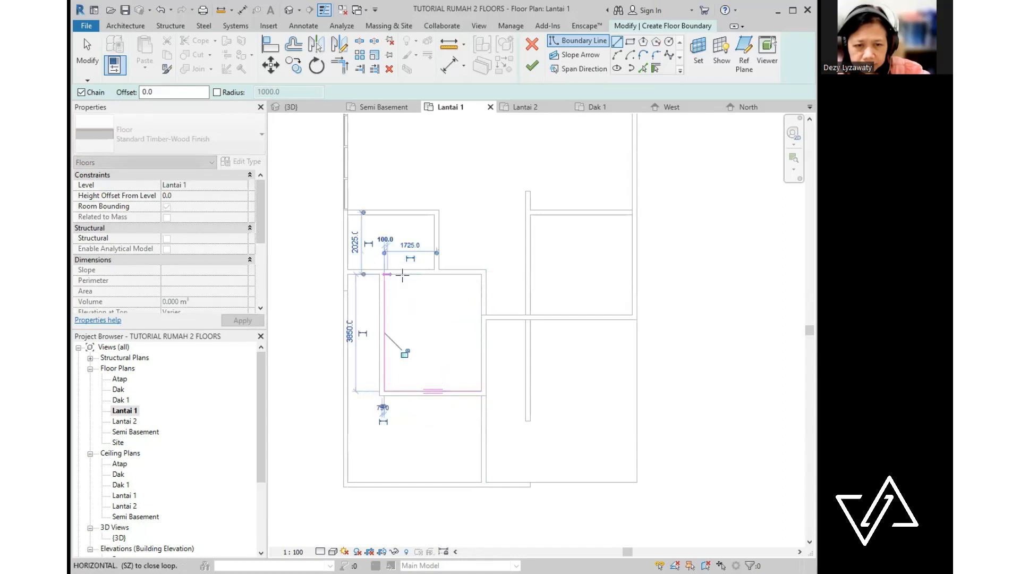
pyautogui.click(438, 274)
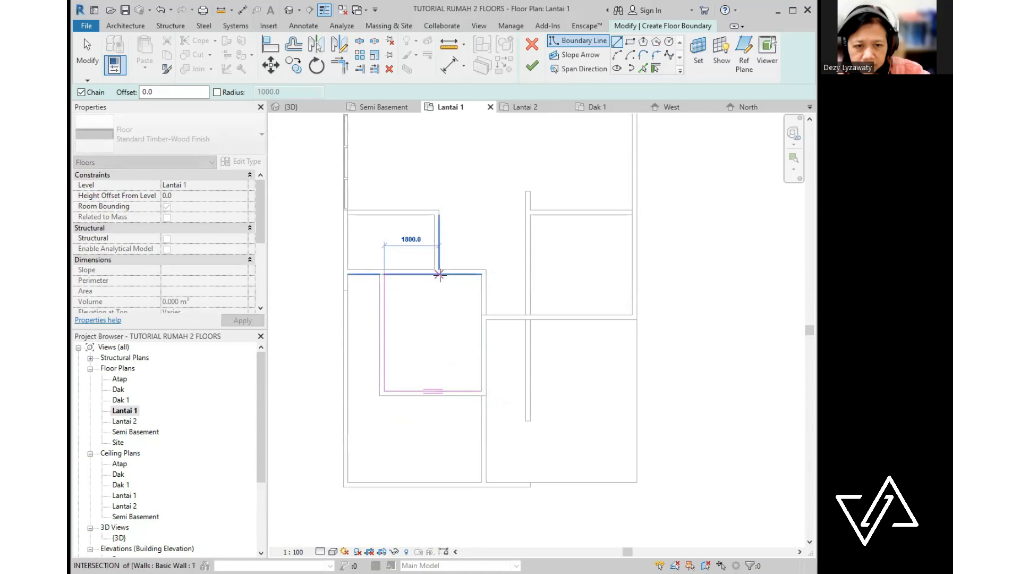
pyautogui.click(438, 210)
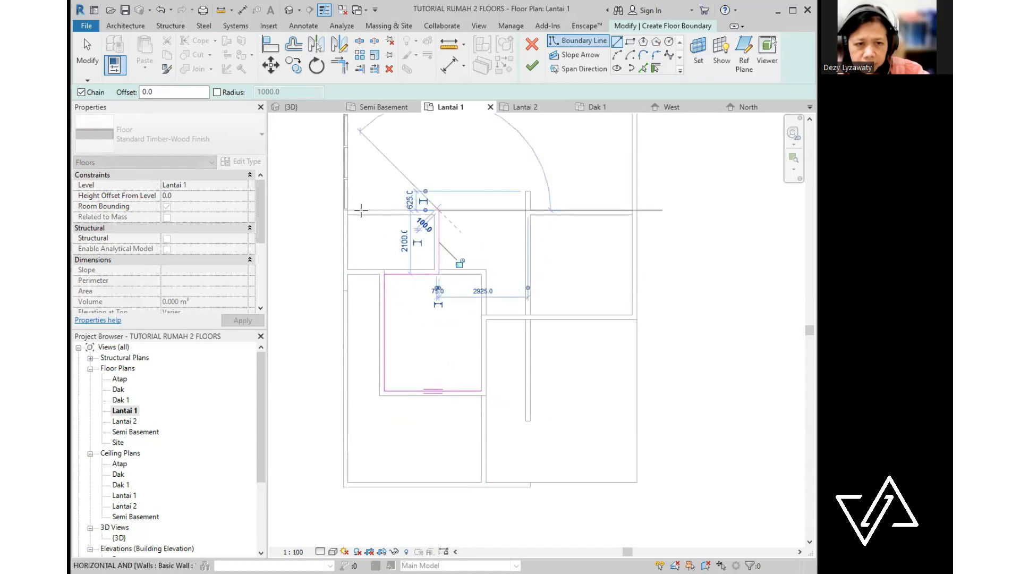
pyautogui.click(346, 210)
# - Continue the boundary up the west curtain wall, about 5850 mm east along the north wall, and south to the east room's inner north face
pyautogui.moveTo(360, 208); pyautogui.dragTo(322, 377, button='middle')
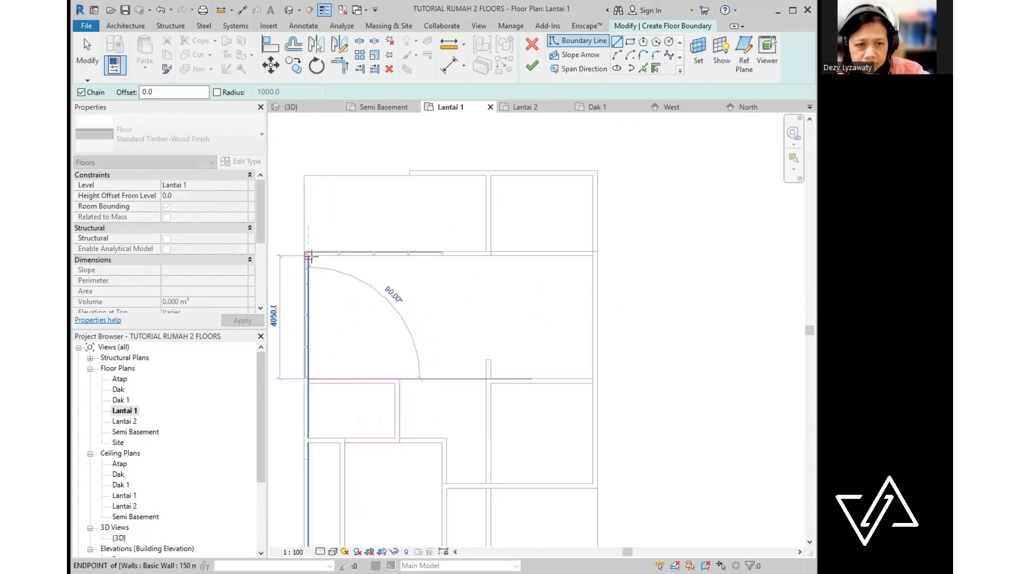
pyautogui.click(307, 255)
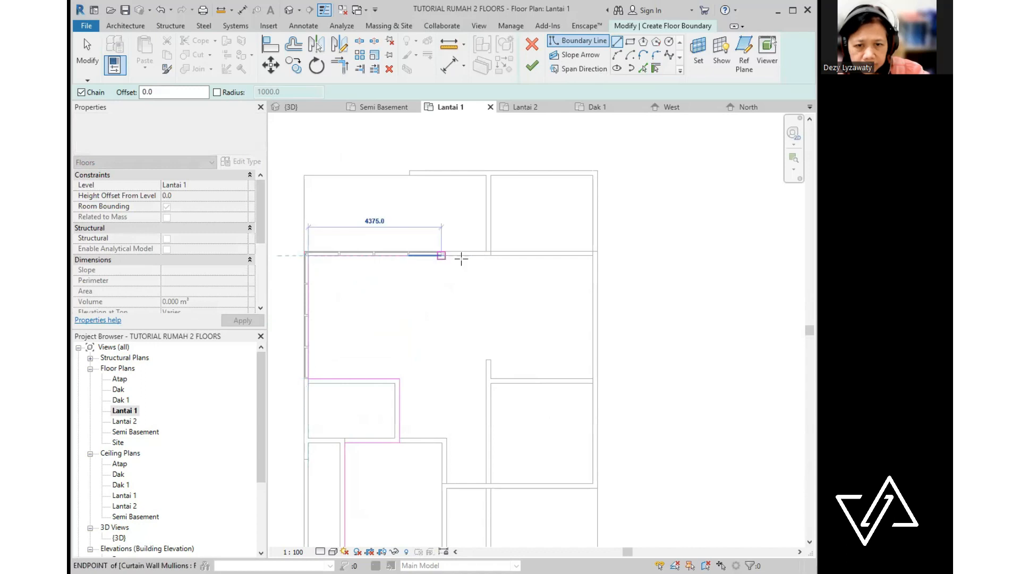
pyautogui.click(490, 256)
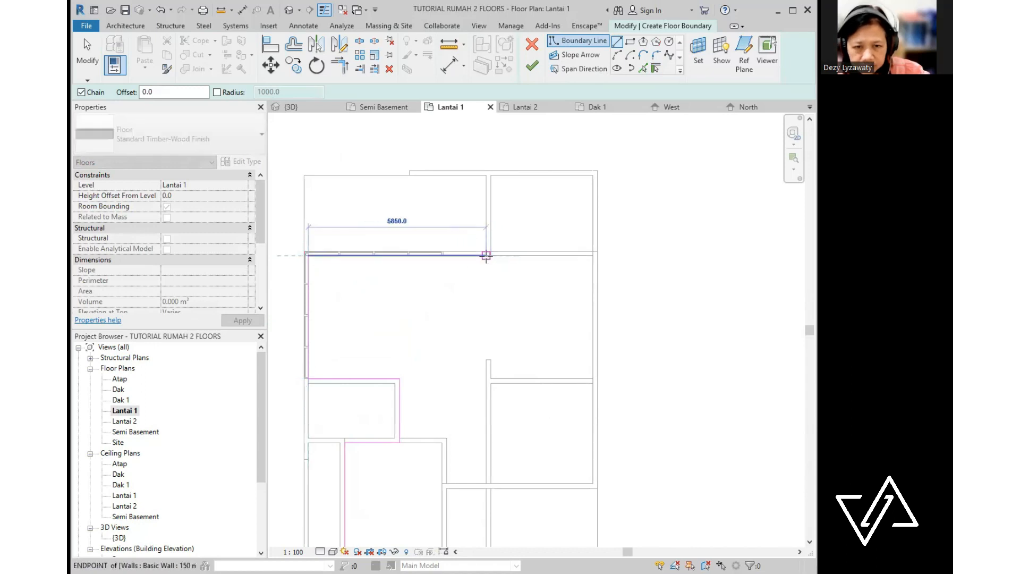
pyautogui.scroll(3, 473, 345)
pyautogui.click(486, 383)
# - Close the boundary along the east room's inner north, east and south faces and the south room's inner east face, and finish drawing lines
pyautogui.click(616, 298)
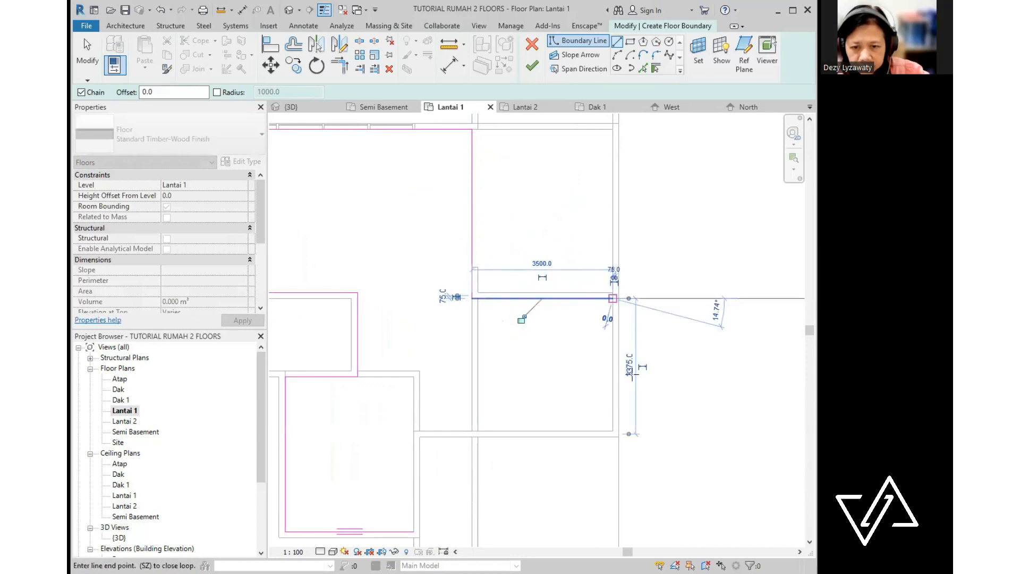
pyautogui.click(618, 429)
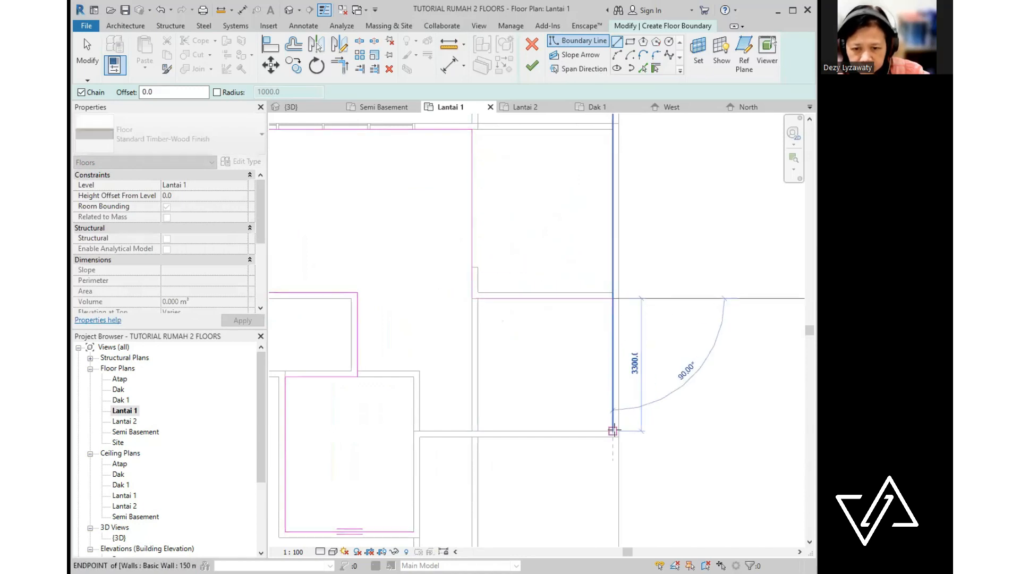
pyautogui.click(414, 430)
pyautogui.moveTo(414, 430); pyautogui.dragTo(427, 341, button='middle')
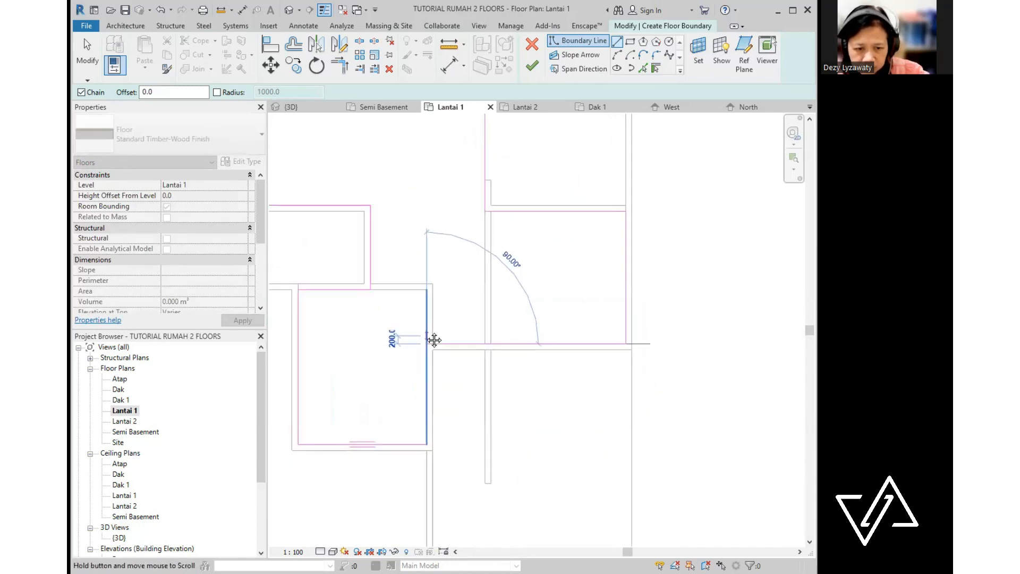
pyautogui.click(425, 441)
pyautogui.scroll(-2, 425, 441)
pyautogui.press('Escape')
pyautogui.press('Escape')
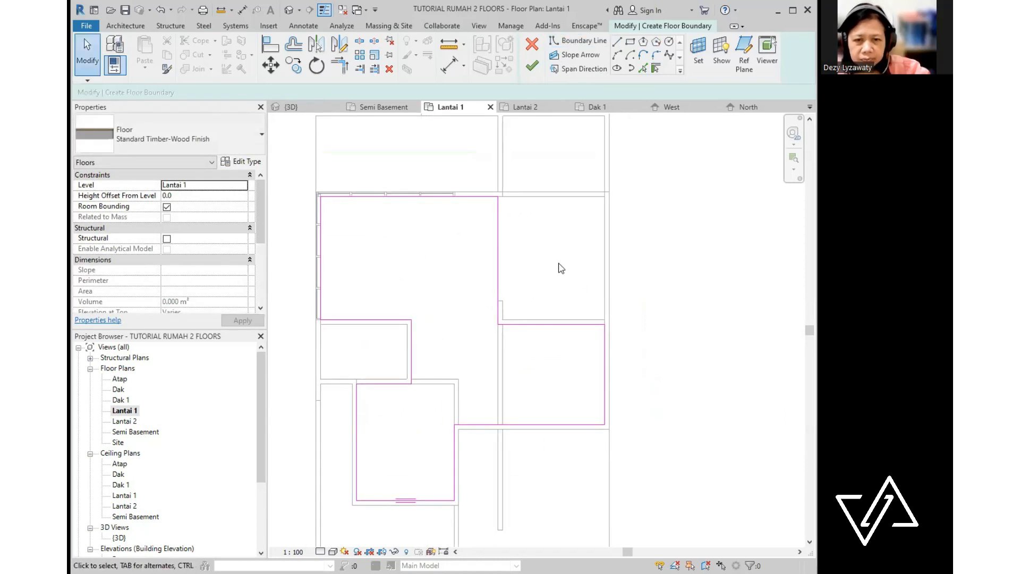
# - Examine the sketched boundary, including the small west room and the northeast area left outside it
pyautogui.click(558, 262)
pyautogui.click(559, 259)
pyautogui.click(561, 262)
pyautogui.click(360, 365)
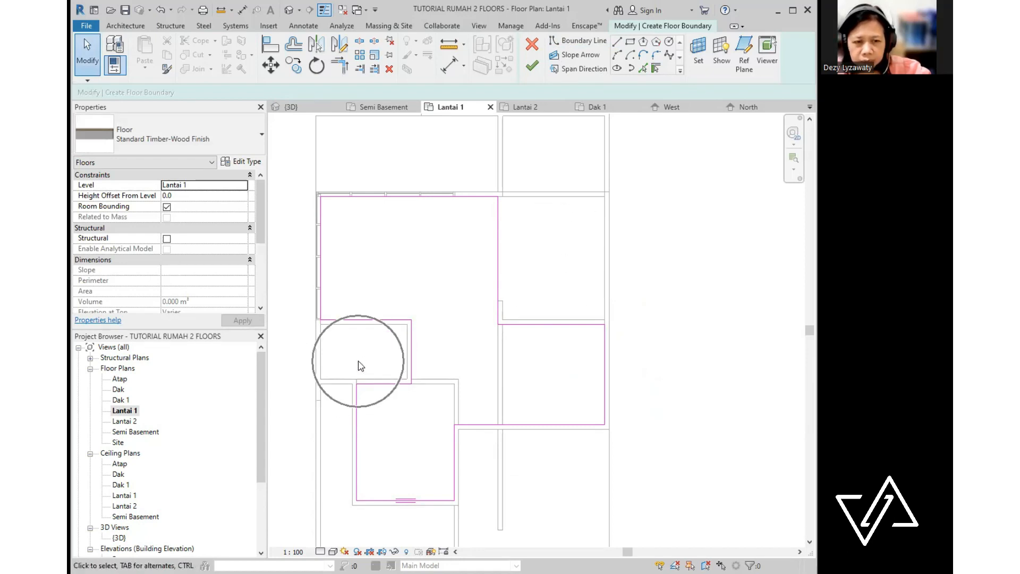
pyautogui.scroll(-2, 372, 334)
pyautogui.moveTo(449, 333); pyautogui.dragTo(480, 336, button='middle')
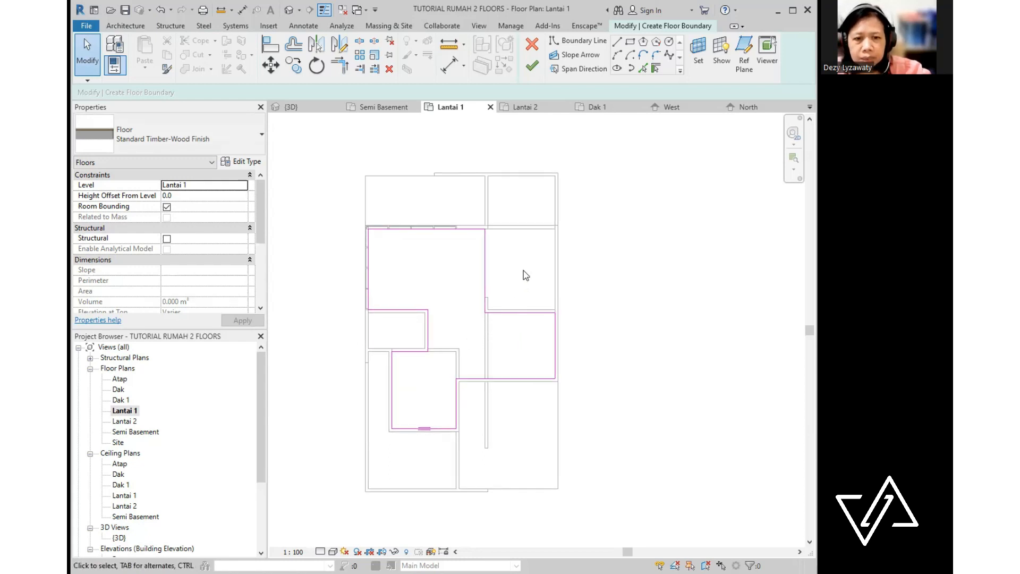
pyautogui.scroll(2, 489, 231)
pyautogui.scroll(1, 489, 233)
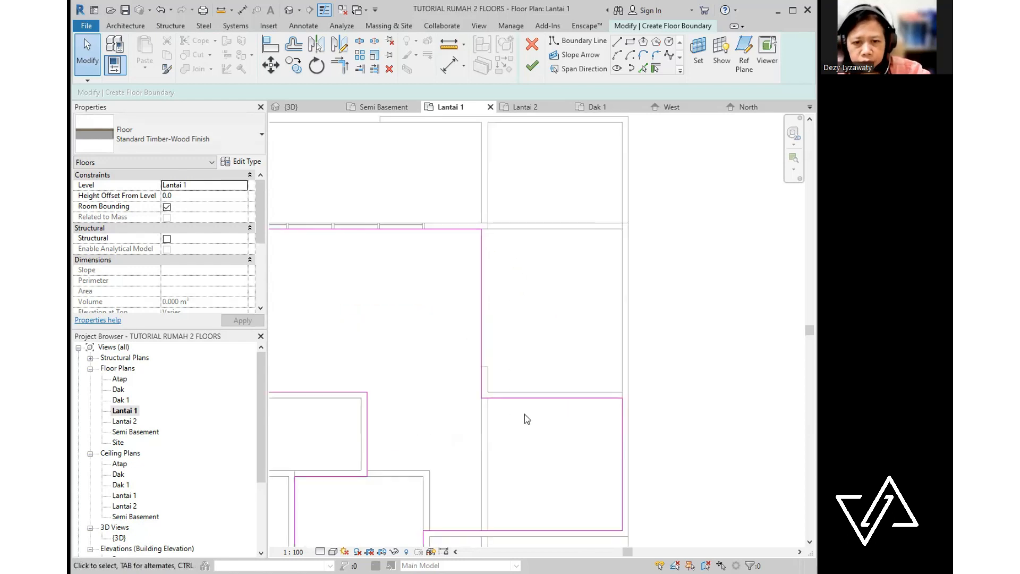
pyautogui.scroll(-3, 525, 413)
pyautogui.moveTo(572, 329); pyautogui.dragTo(611, 308, button='middle')
pyautogui.moveTo(520, 399); pyautogui.dragTo(530, 340, button='middle')
pyautogui.moveTo(544, 257); pyautogui.dragTo(529, 278, button='middle')
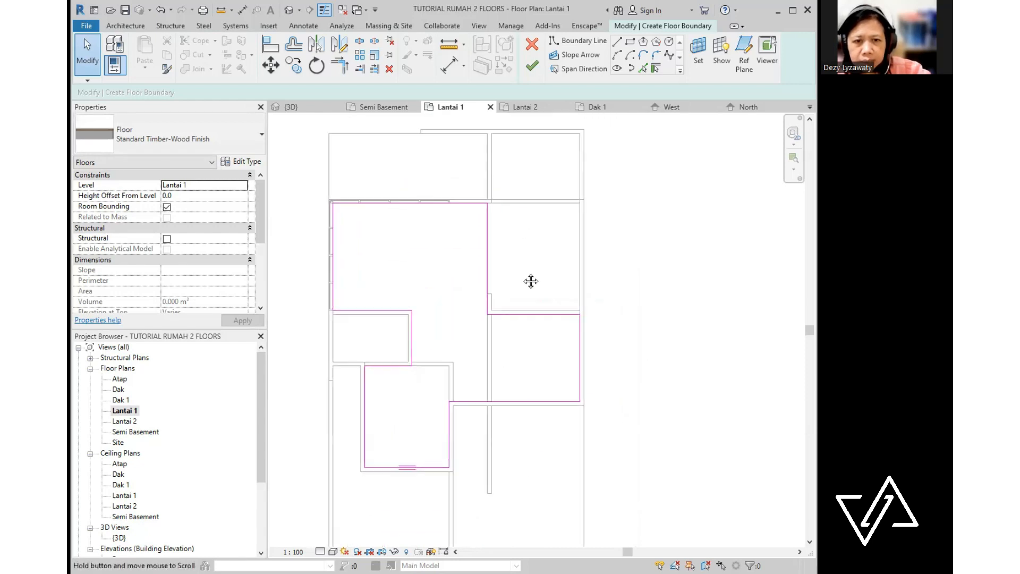
# - Finish the timber floor sketch and decline attaching the walls below to the floor's bottom
pyautogui.click(532, 65)
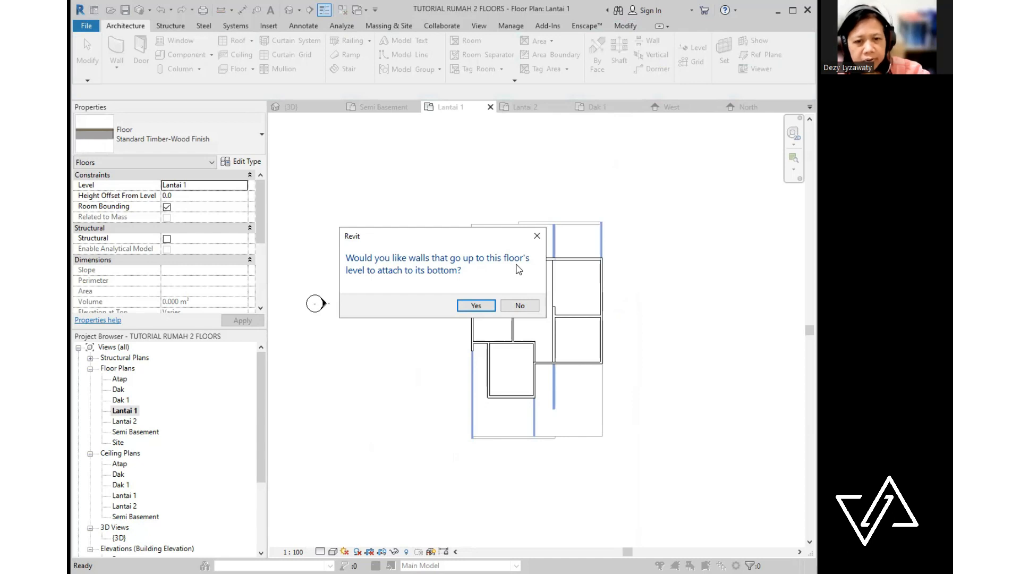
pyautogui.click(520, 310)
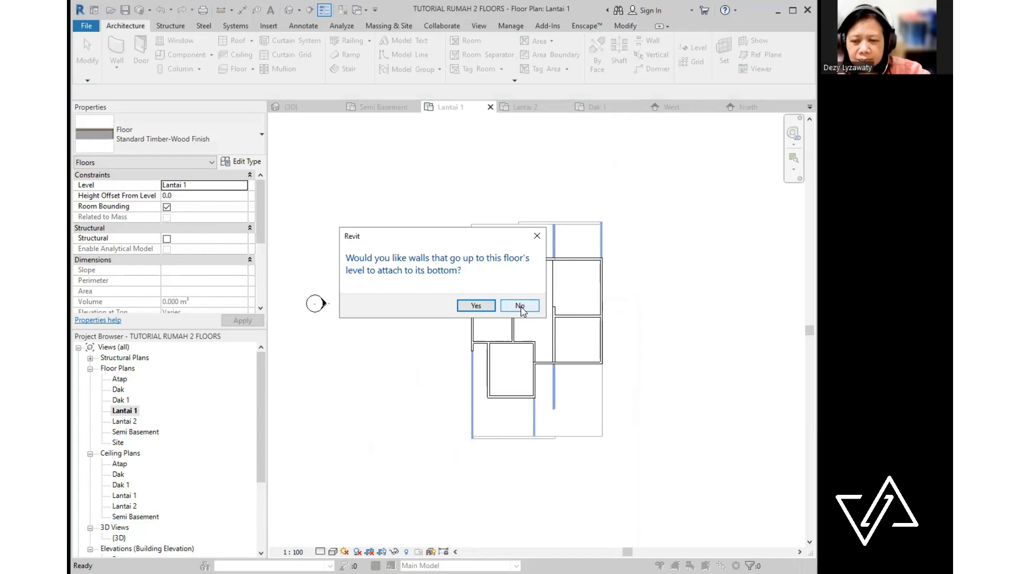
pyautogui.click(520, 310)
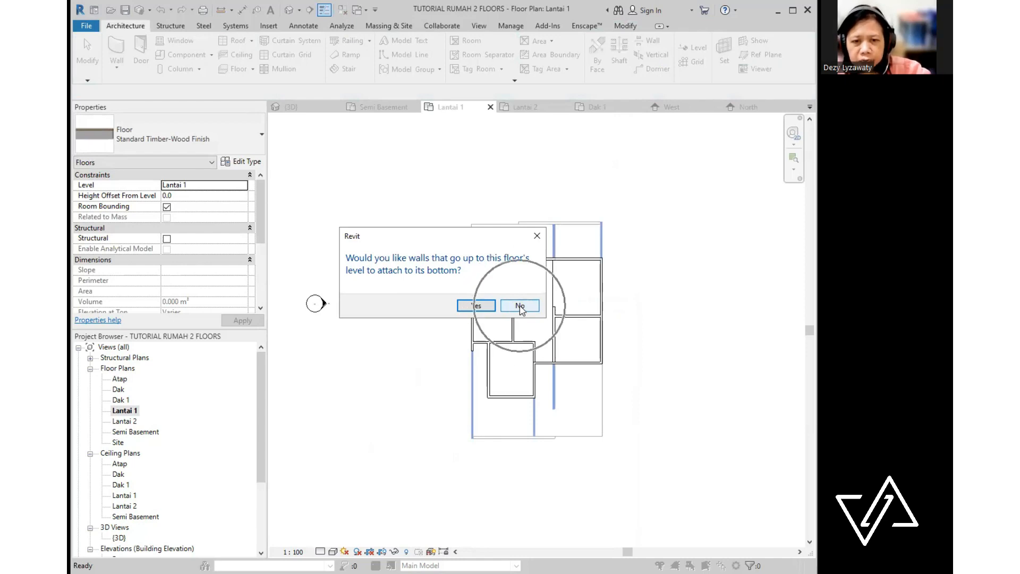
pyautogui.click(664, 319)
pyautogui.moveTo(559, 343); pyautogui.dragTo(586, 328, button='middle')
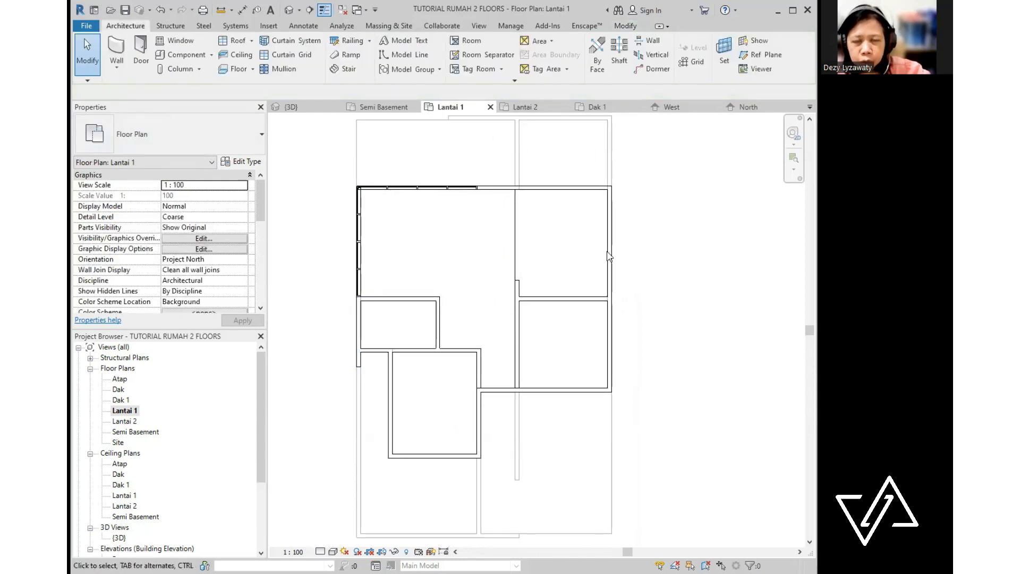
# - Start another architectural floor on Lantai 1 using the Insitu Concrete 225mm type
pyautogui.moveTo(520, 450); pyautogui.dragTo(508, 413, button='middle')
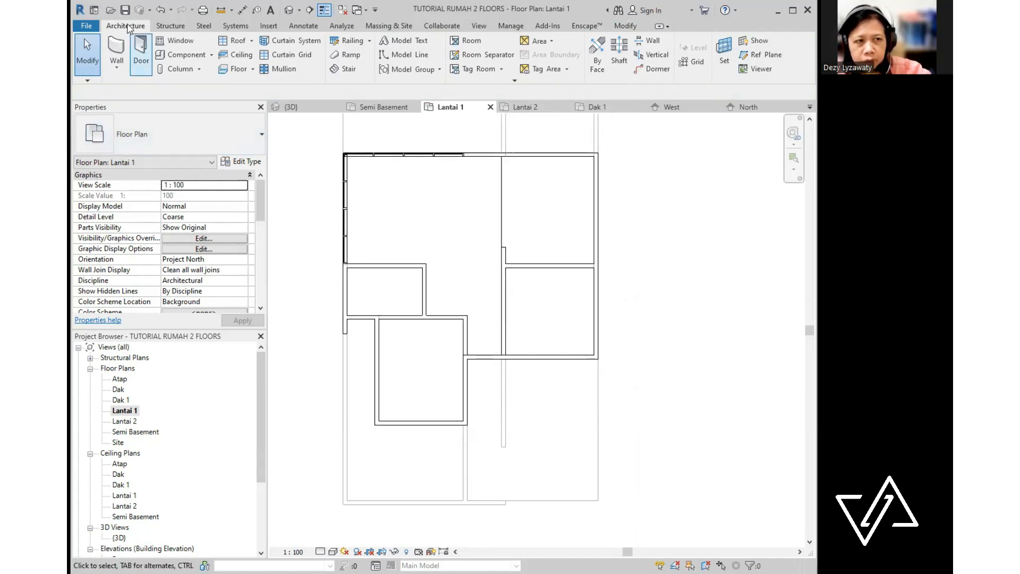
pyautogui.click(252, 69)
pyautogui.click(271, 87)
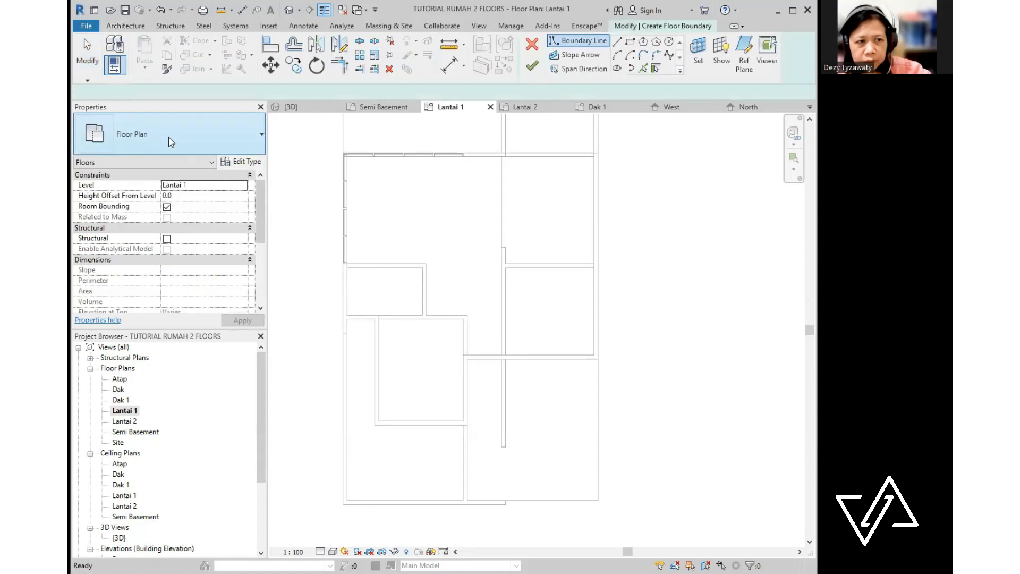
pyautogui.click(170, 141)
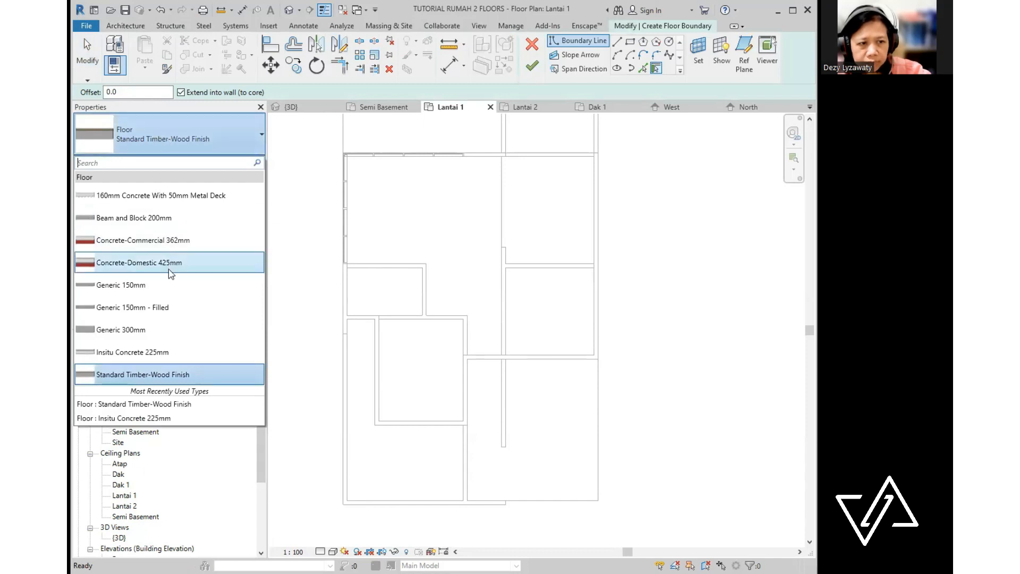
pyautogui.click(148, 352)
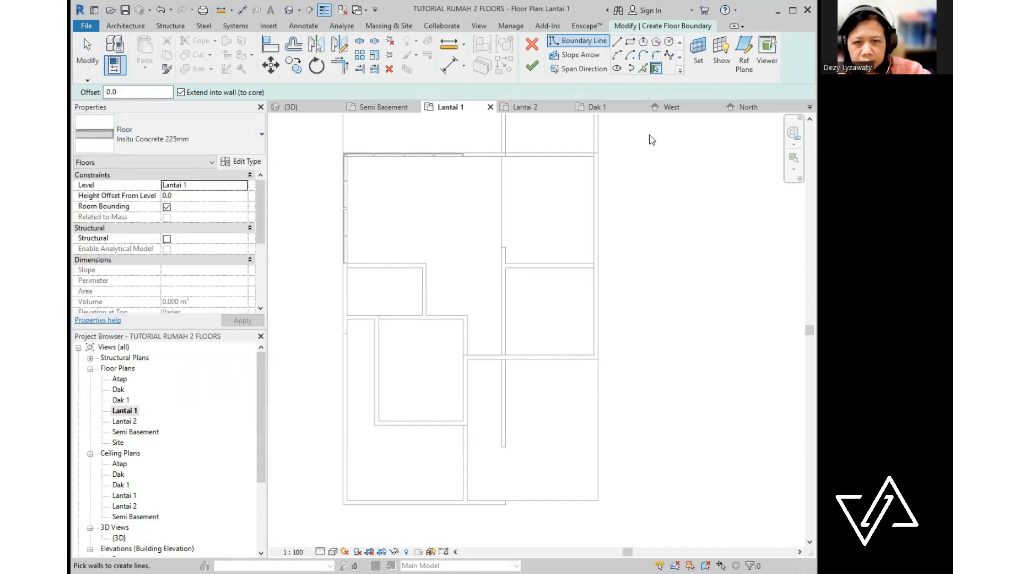
# - Sketch the floor boundary around the northeast area, following its inner north, east and south wall faces and the short wall jog on the west
pyautogui.click(616, 41)
pyautogui.scroll(2, 504, 182)
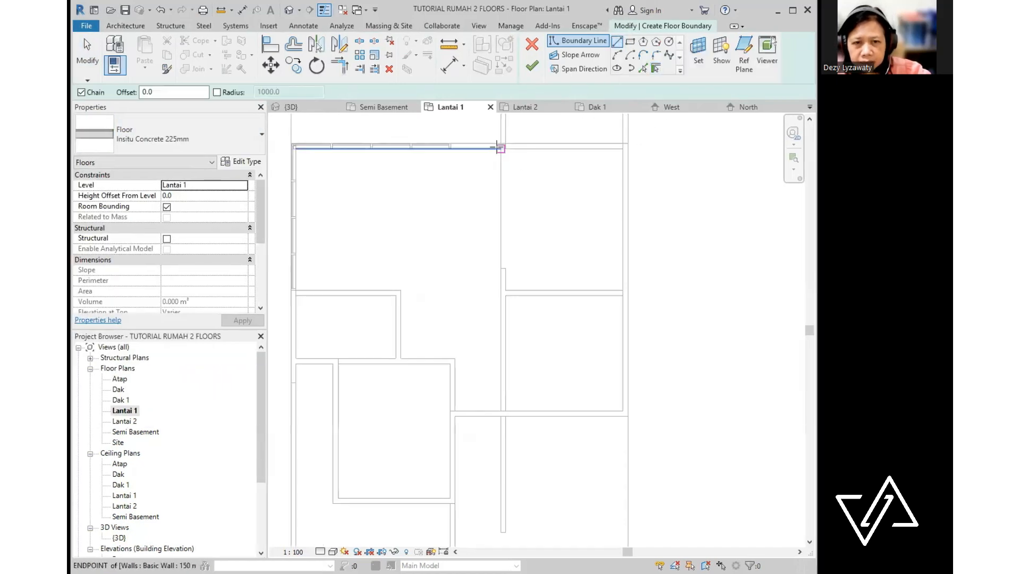
pyautogui.click(498, 150)
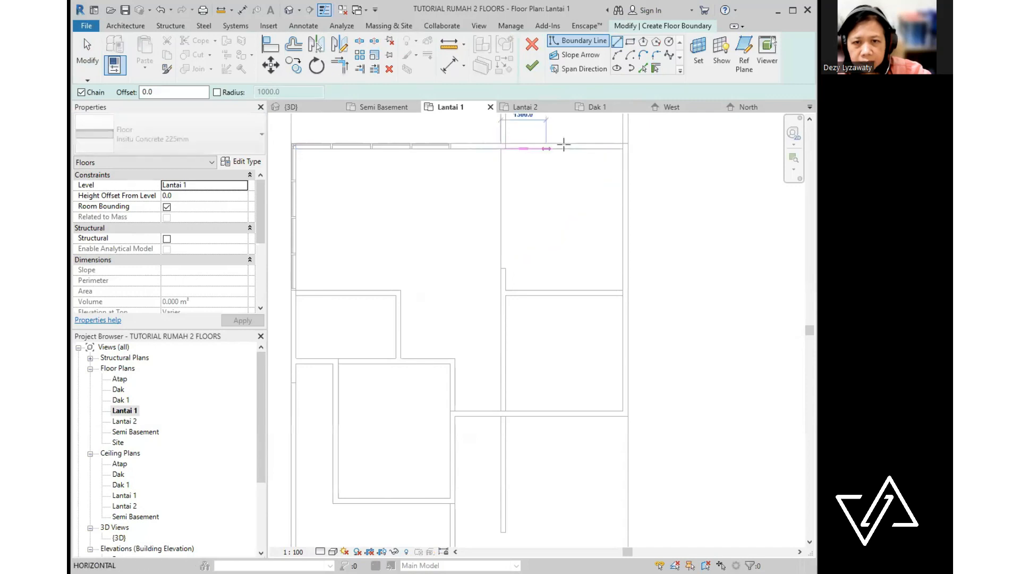
pyautogui.click(623, 149)
pyautogui.click(623, 290)
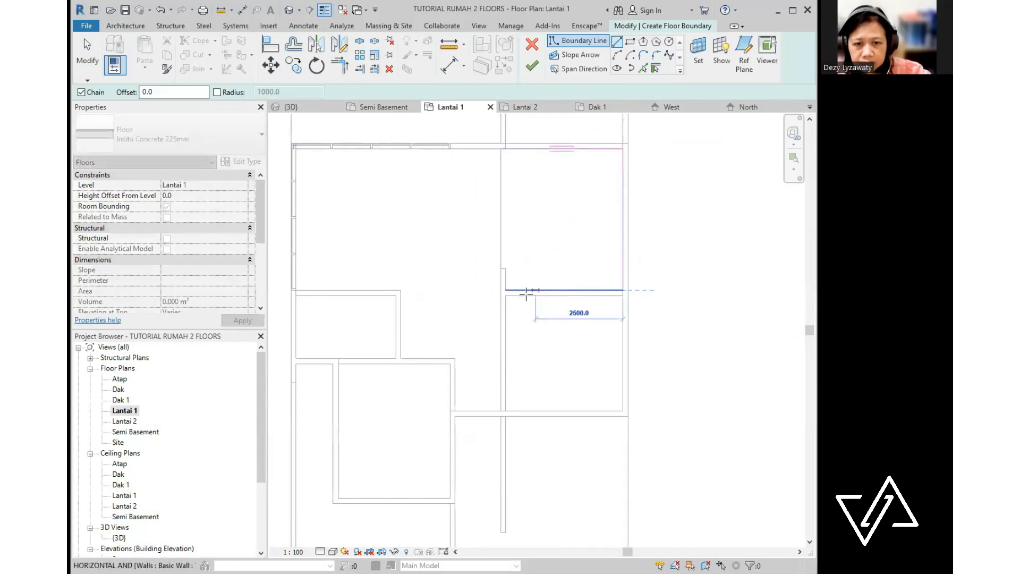
pyautogui.click(504, 290)
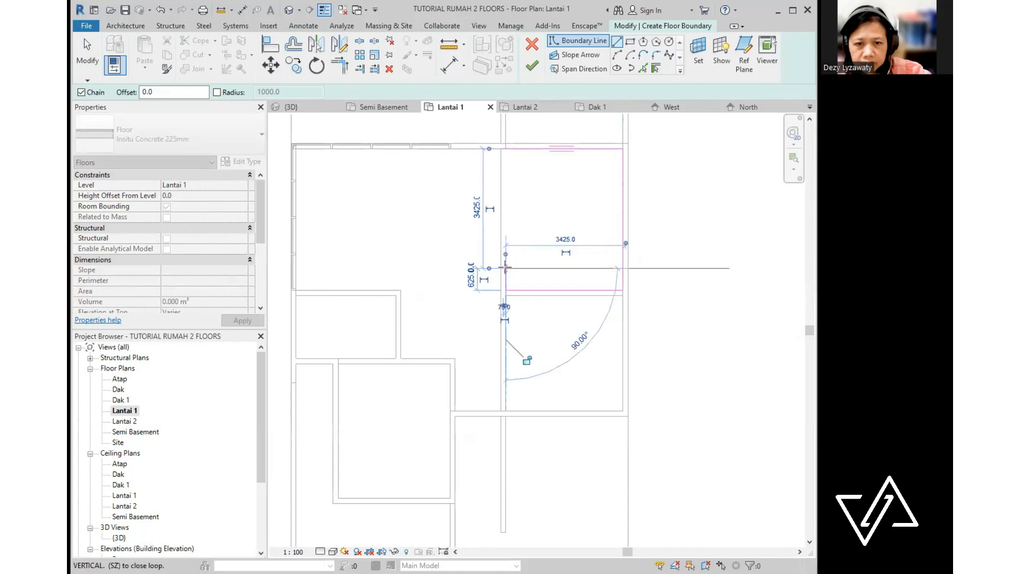
pyautogui.click(502, 268)
pyautogui.click(503, 150)
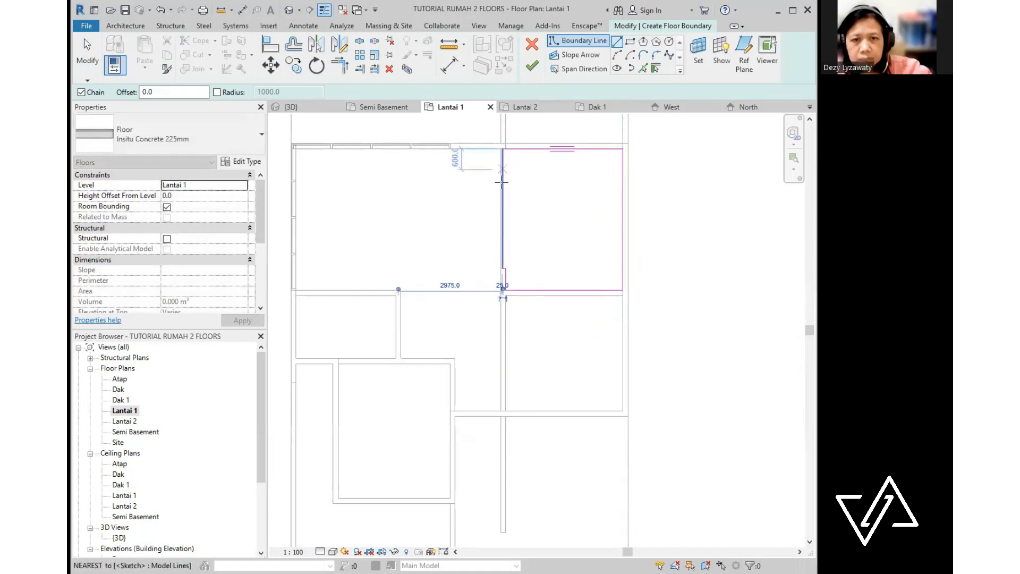
# - Shift the boundary's long west line slightly west to the face of the adjoining wall
pyautogui.press('Escape')
pyautogui.scroll(2, 528, 219)
pyautogui.click(489, 232)
pyautogui.moveTo(489, 229)
pyautogui.mouseDown()
pyautogui.moveTo(460, 230)
pyautogui.moveTo(485, 227)
pyautogui.mouseUp()
pyautogui.click(547, 237)
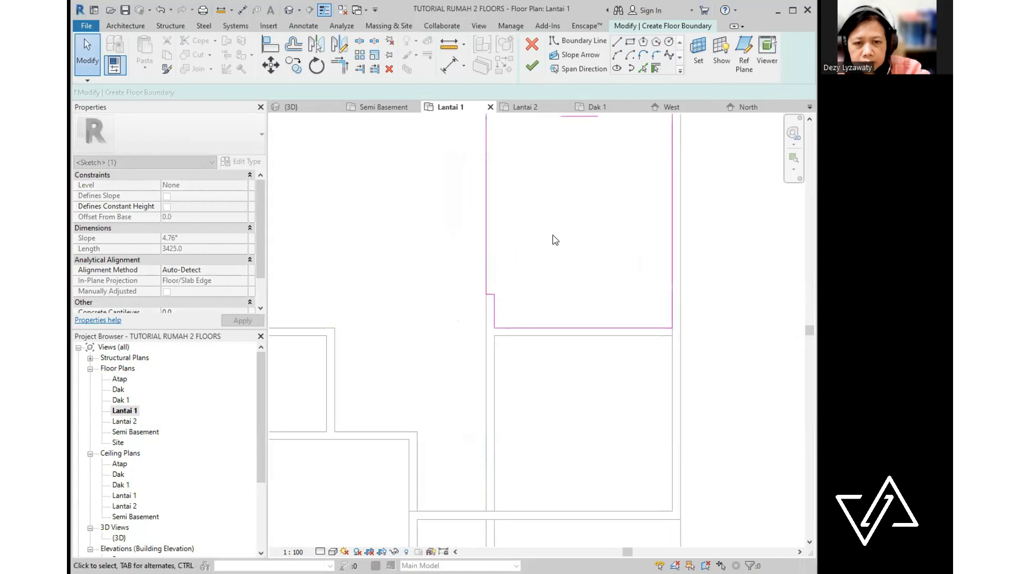
# - Finish the northeast floor sketch and decline attaching the walls below to the floor's bottom
pyautogui.scroll(-3, 553, 237)
pyautogui.moveTo(564, 267); pyautogui.dragTo(555, 299, button='middle')
pyautogui.click(532, 68)
pyautogui.click(519, 305)
pyautogui.scroll(2, 430, 337)
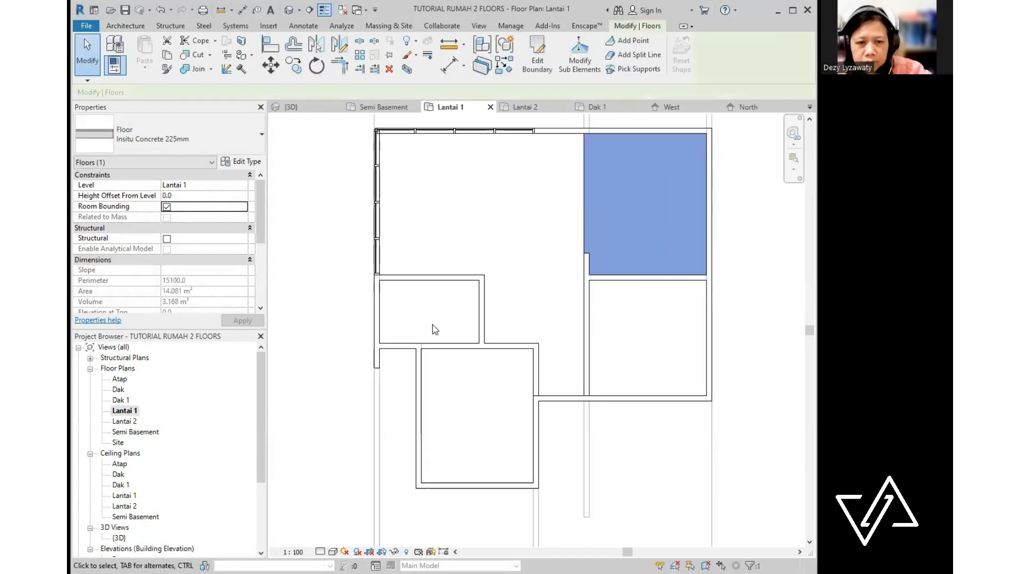
# - Start another Insitu Concrete 225mm architectural floor and outline the small west room's inner wall faces with a rectangular boundary
pyautogui.click(136, 26)
pyautogui.click(253, 68)
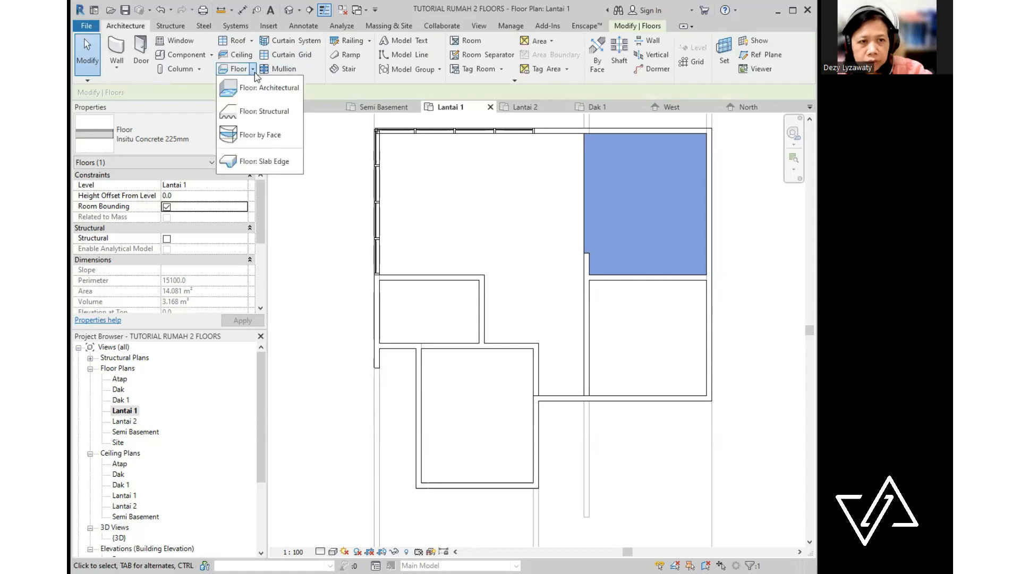
pyautogui.click(268, 88)
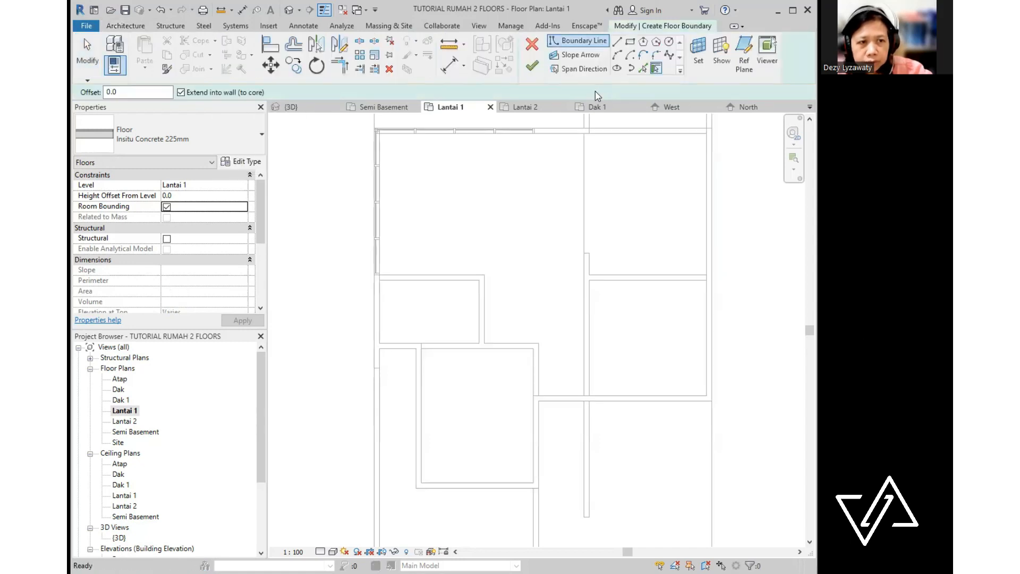
pyautogui.click(192, 150)
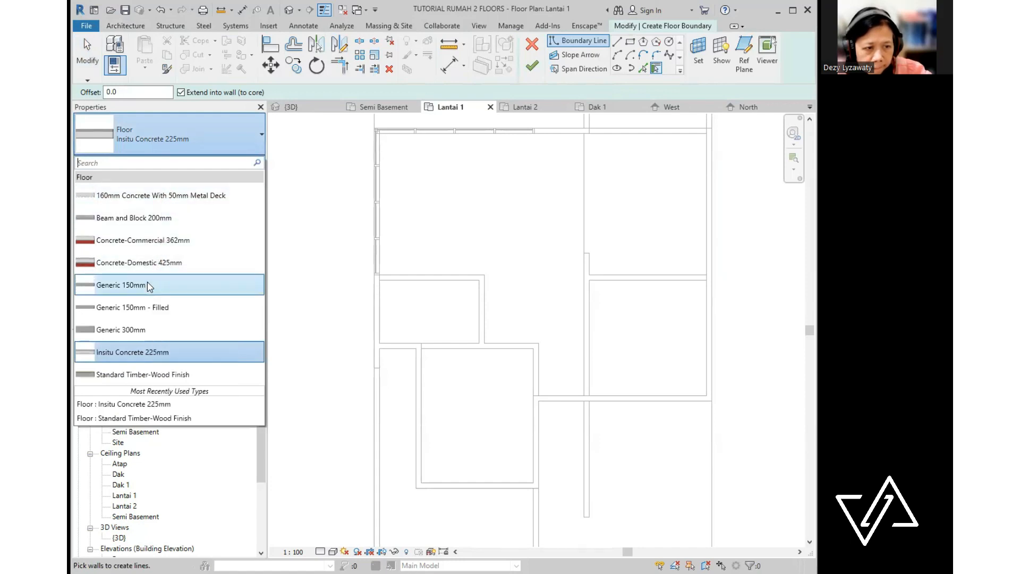
pyautogui.click(145, 357)
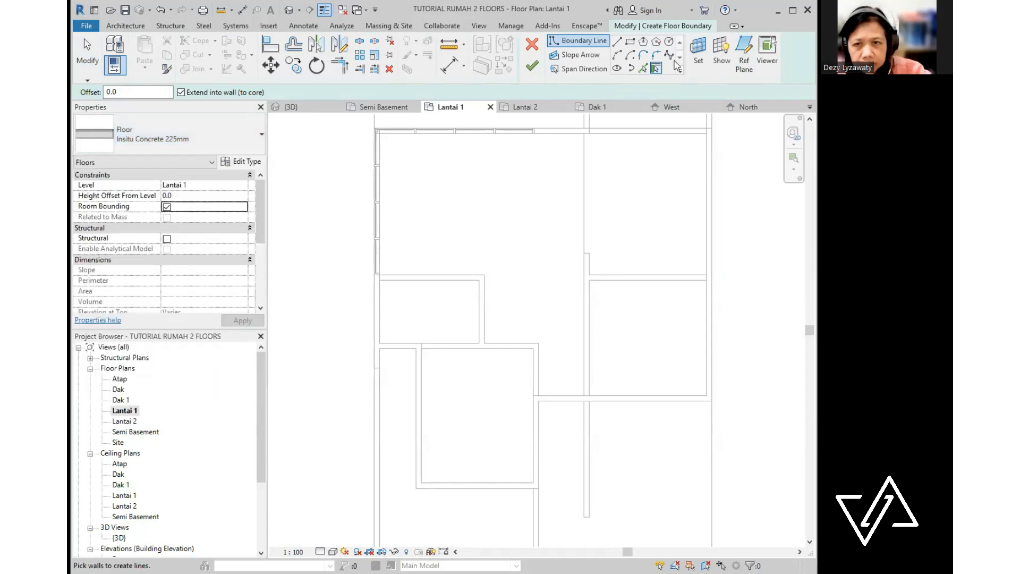
pyautogui.click(630, 43)
pyautogui.click(380, 280)
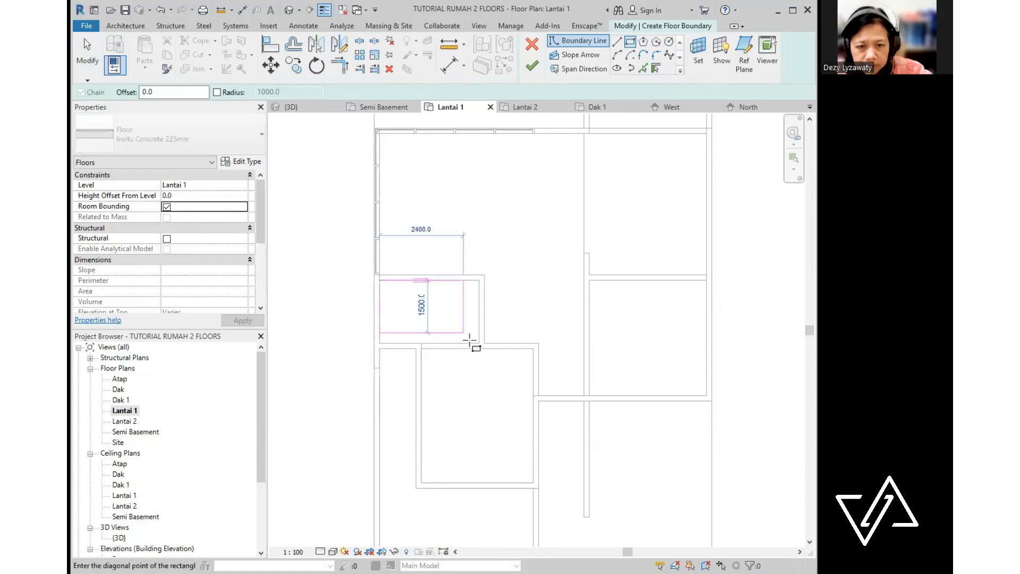
pyautogui.click(479, 343)
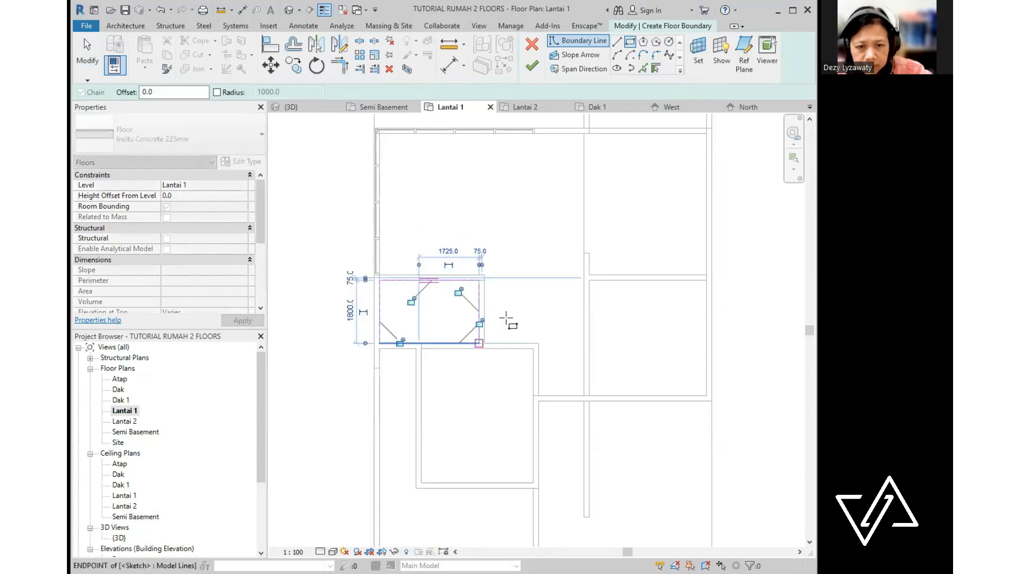
# - Finish the small west room's floor sketch and decline attaching the walls below to its bottom
pyautogui.click(532, 67)
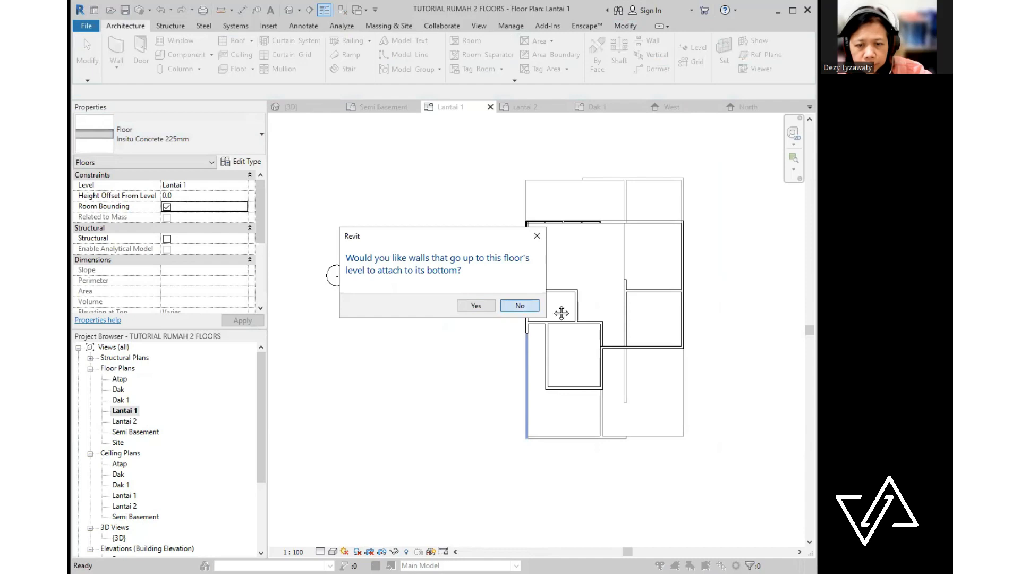
pyautogui.click(520, 305)
pyautogui.scroll(-4, 525, 286)
pyautogui.click(695, 268)
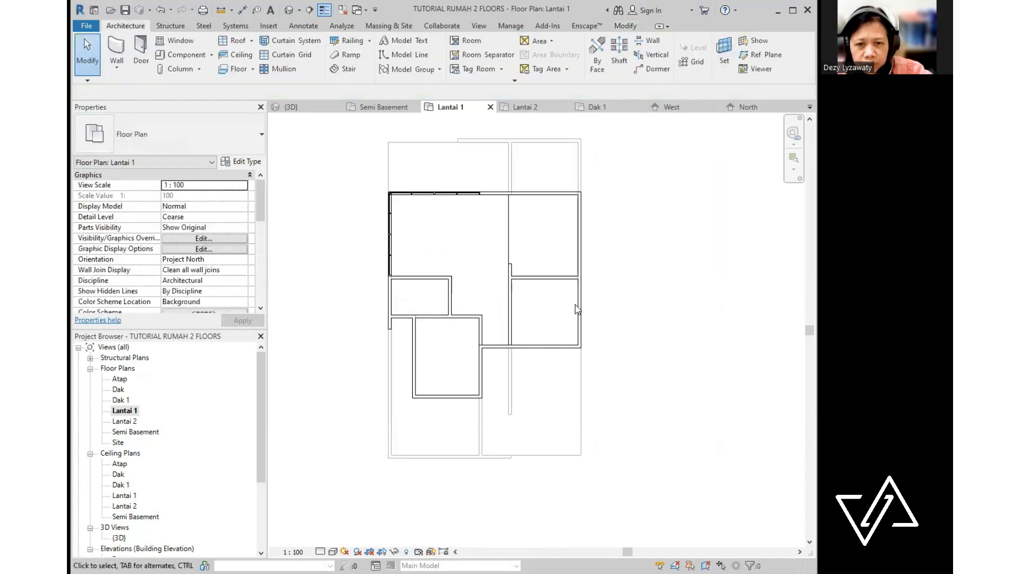
# - Start another architectural floor and sketch a 1300 by 1275 mm boundary between the two lower-level walls, just south of the corridor's end wall
pyautogui.scroll(3, 516, 391)
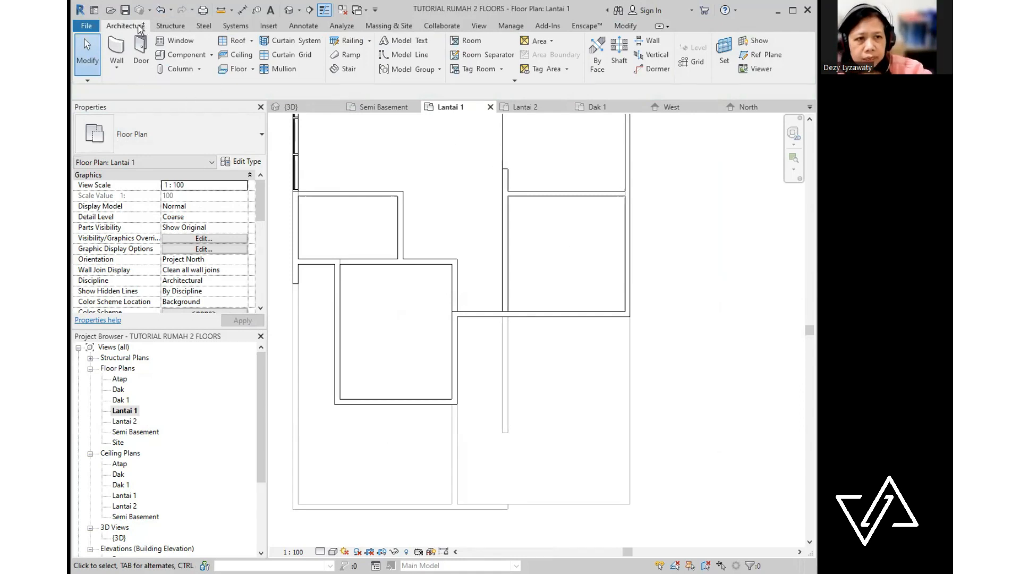
pyautogui.click(252, 71)
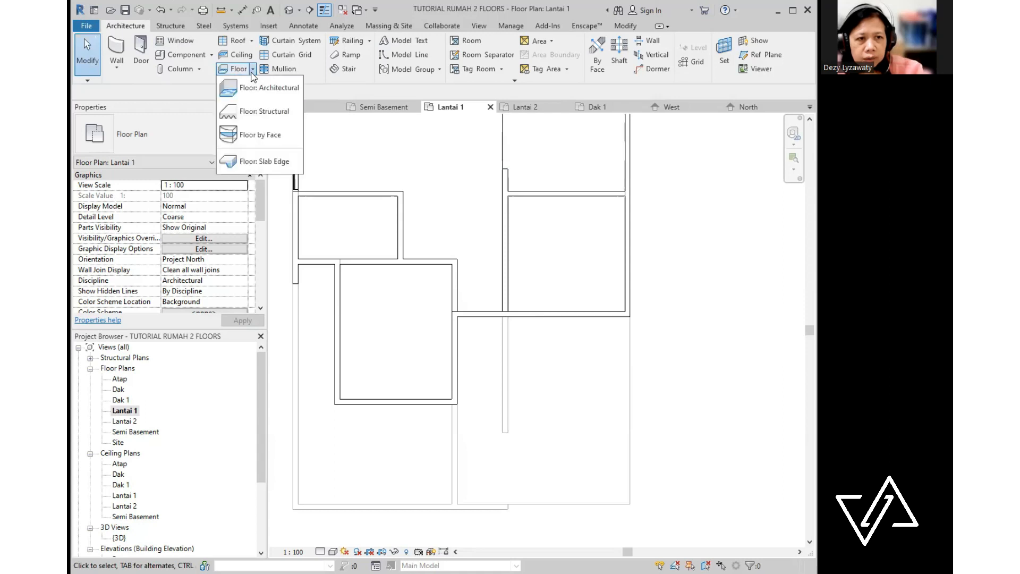
pyautogui.click(267, 90)
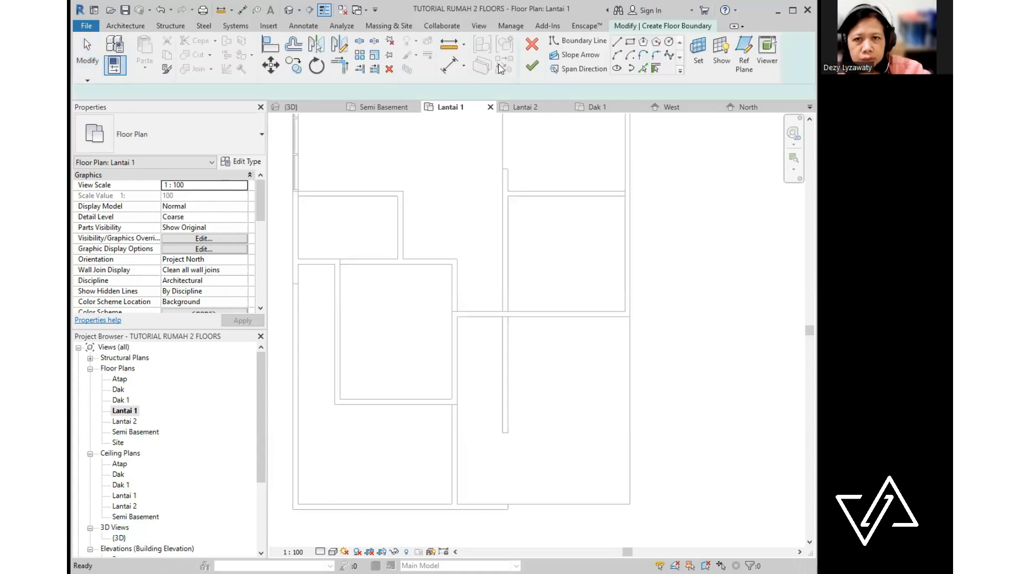
pyautogui.click(617, 42)
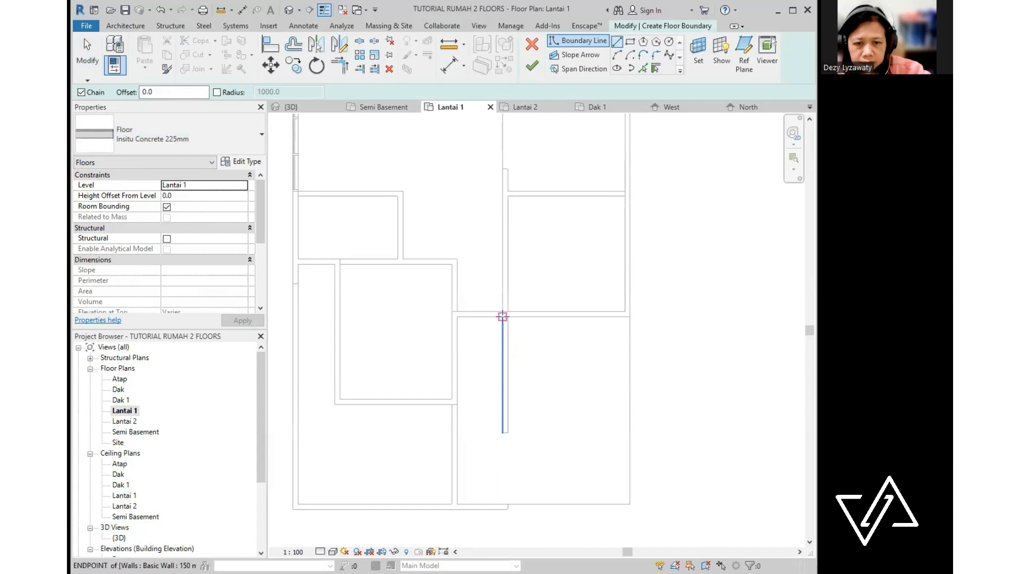
pyautogui.click(458, 316)
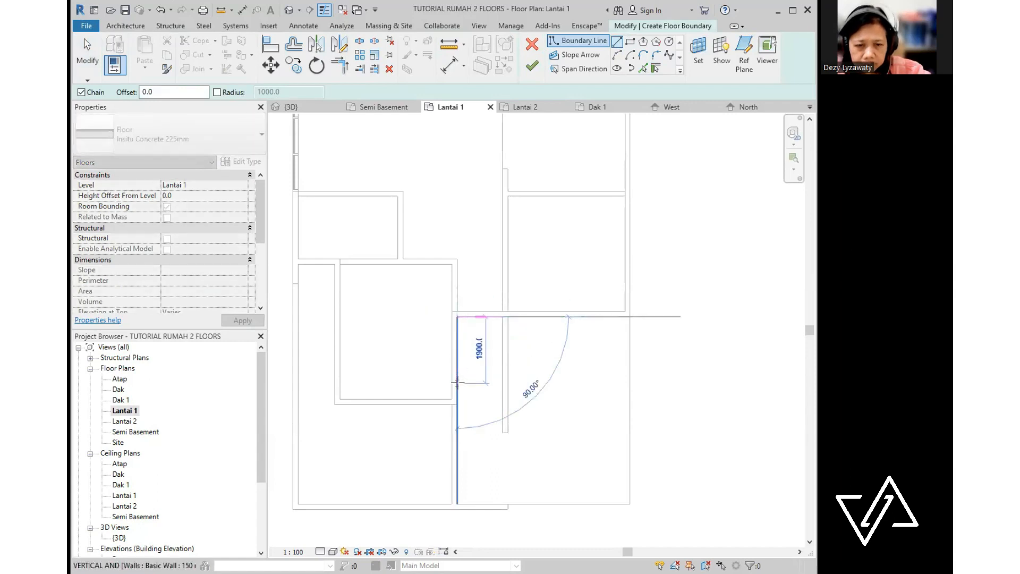
pyautogui.write('1')
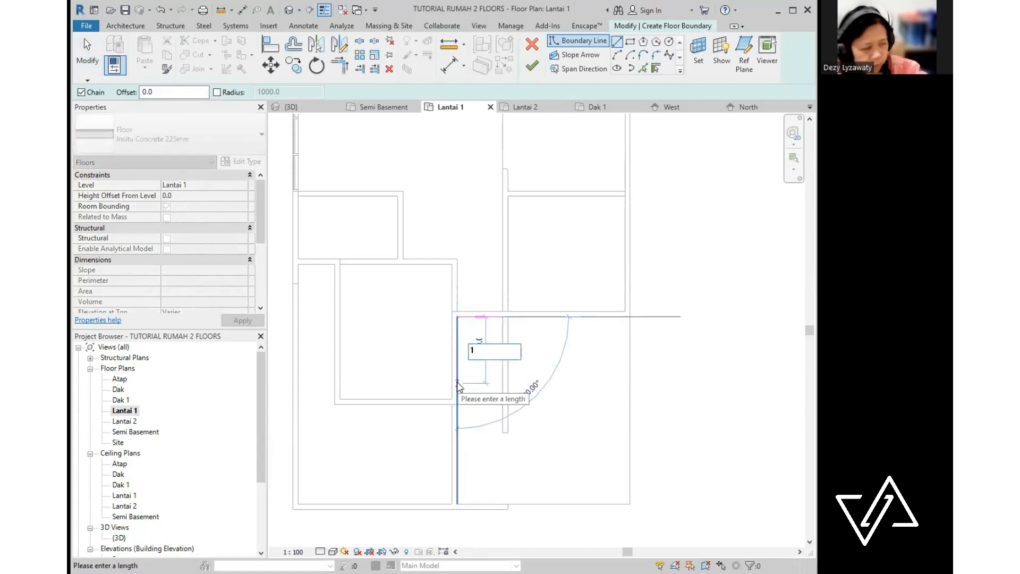
pyautogui.write('275')
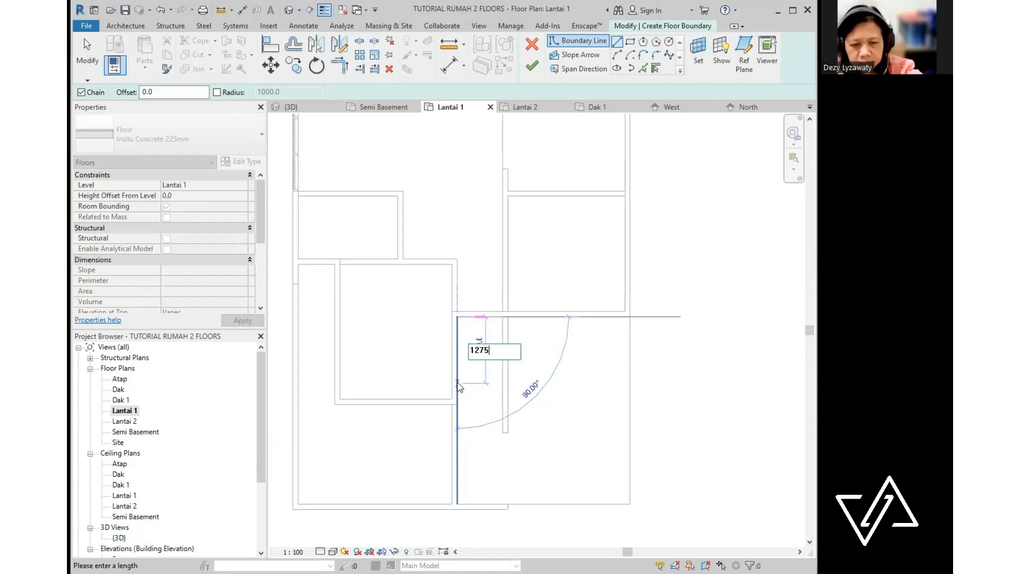
pyautogui.press('Return')
pyautogui.click(503, 361)
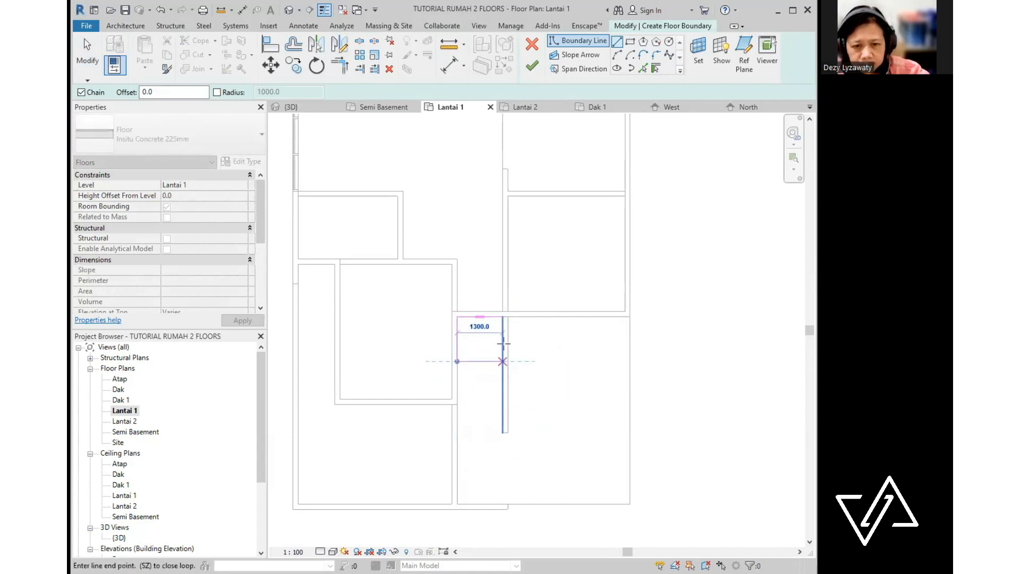
pyautogui.click(503, 316)
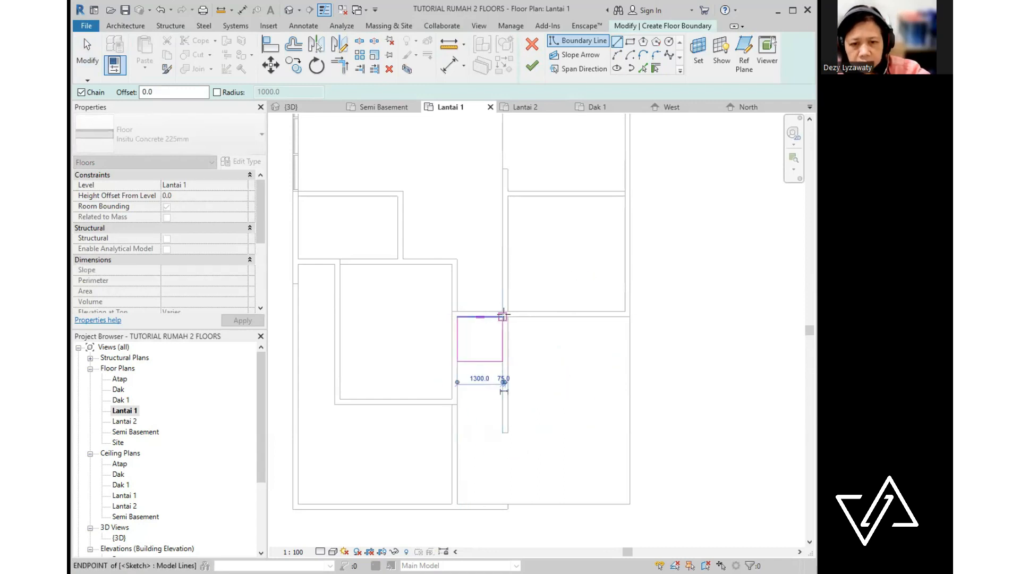
# - Finish the small south floor sketch and decline attaching the walls below to its bottom
pyautogui.click(532, 66)
pyautogui.click(519, 308)
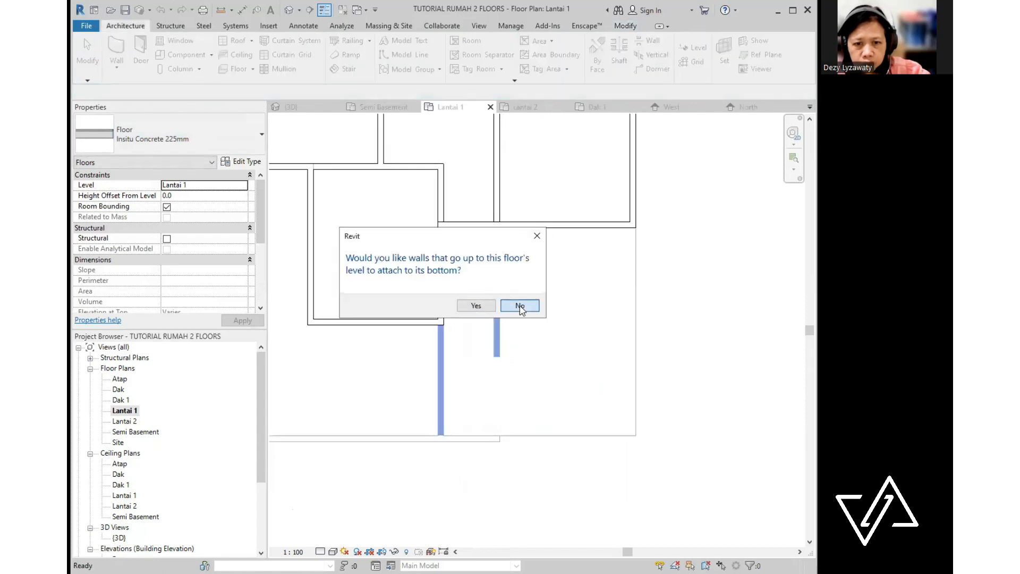
pyautogui.click(592, 263)
# - Add another Insitu Concrete 225mm architectural floor with a 3500 by 2500 mm rectangular boundary over the northeast area outside the house's north wall
pyautogui.moveTo(561, 322); pyautogui.dragTo(517, 566, button='middle')
pyautogui.scroll(1, 537, 267)
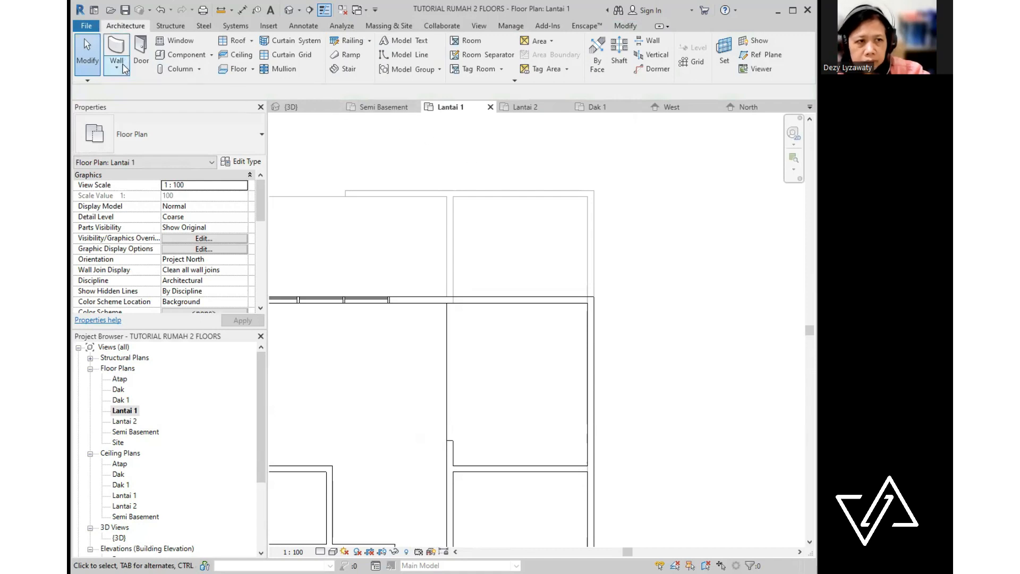
pyautogui.click(252, 70)
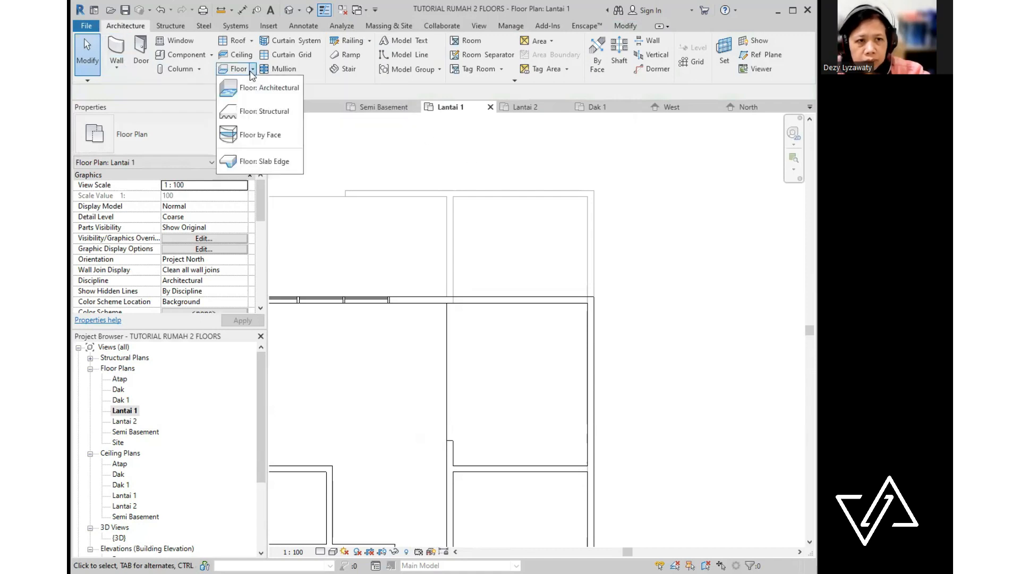
pyautogui.click(272, 88)
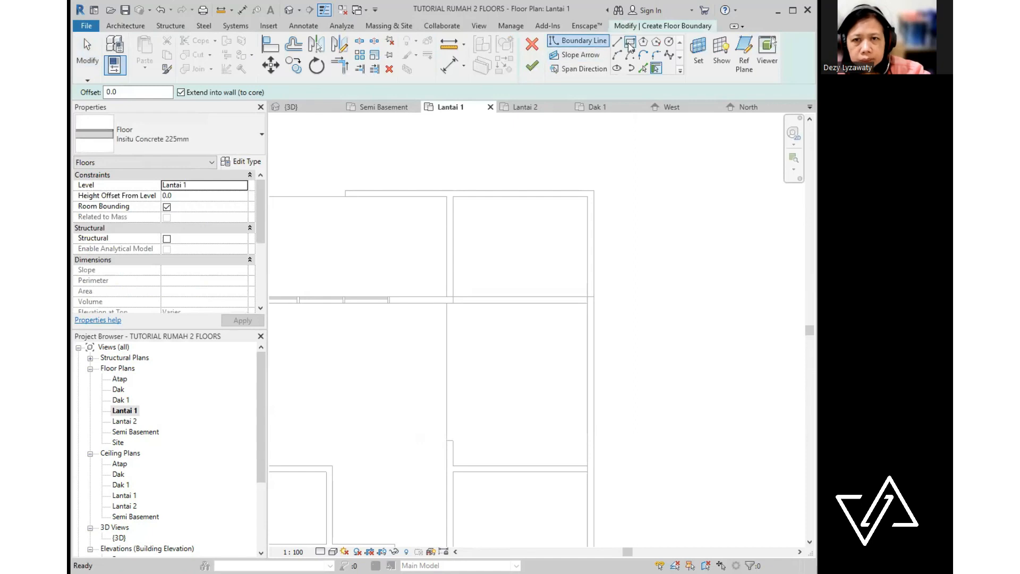
pyautogui.click(629, 44)
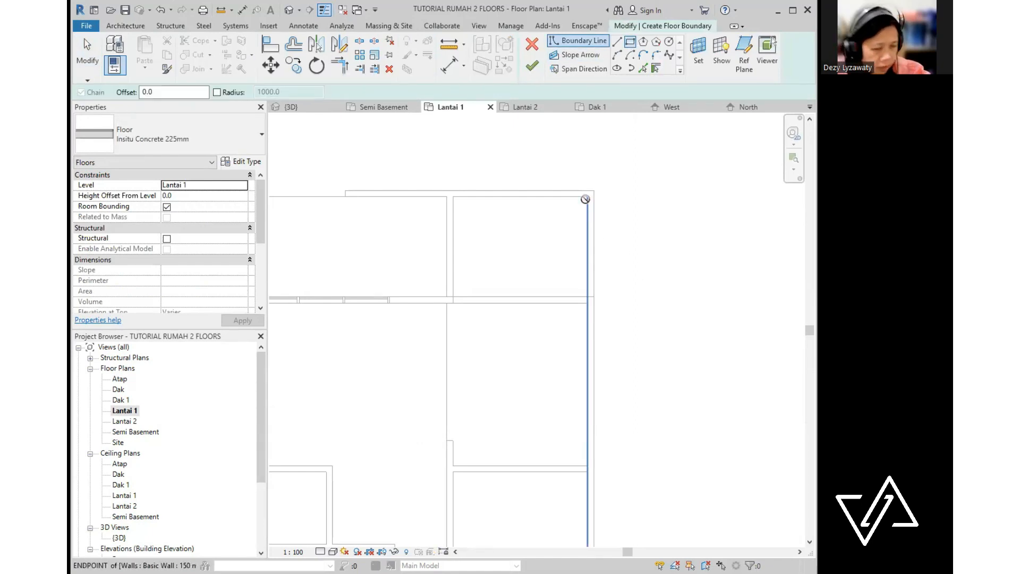
pyautogui.click(585, 199)
pyautogui.click(446, 296)
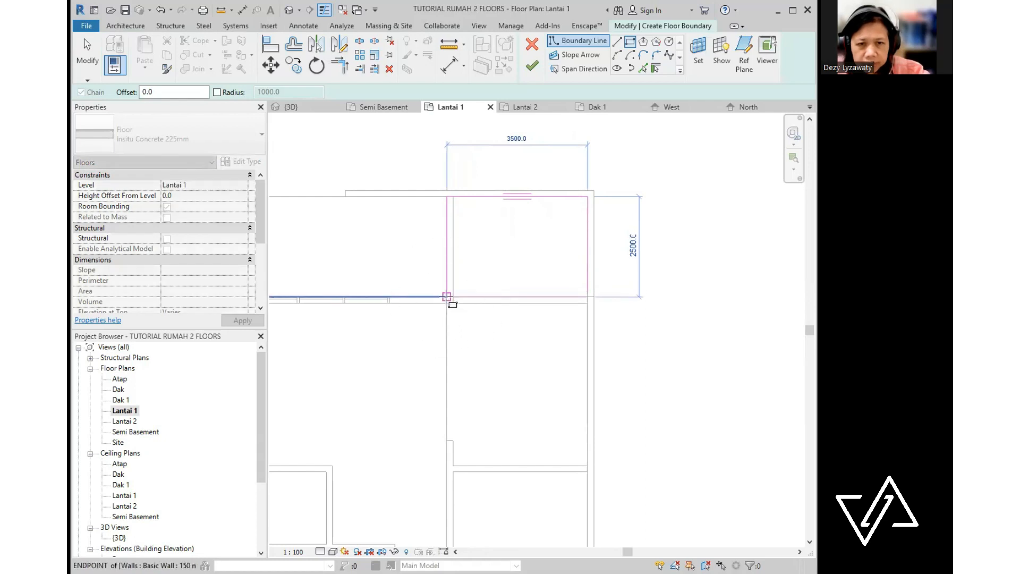
pyautogui.scroll(-1, 478, 268)
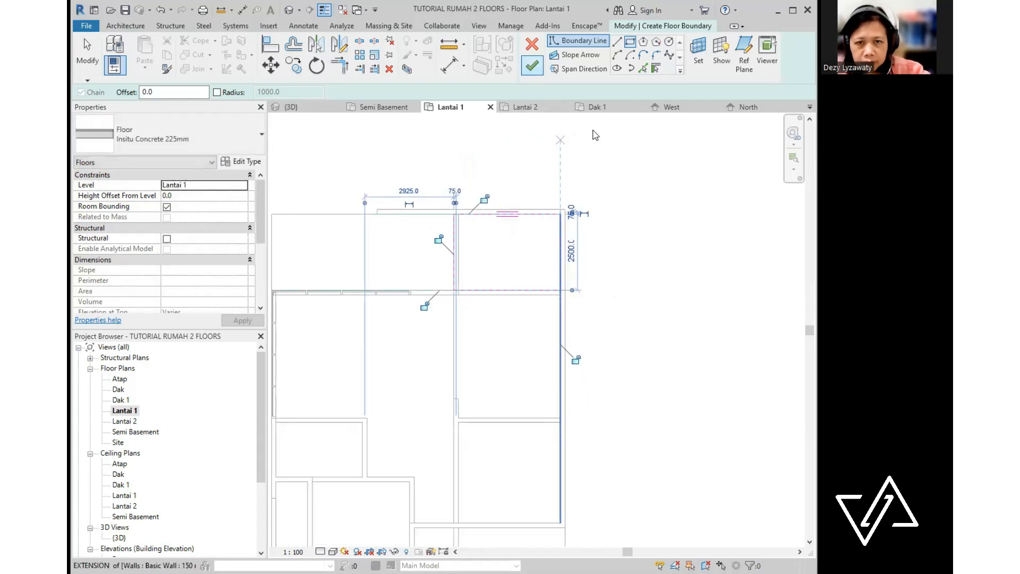
pyautogui.click(528, 309)
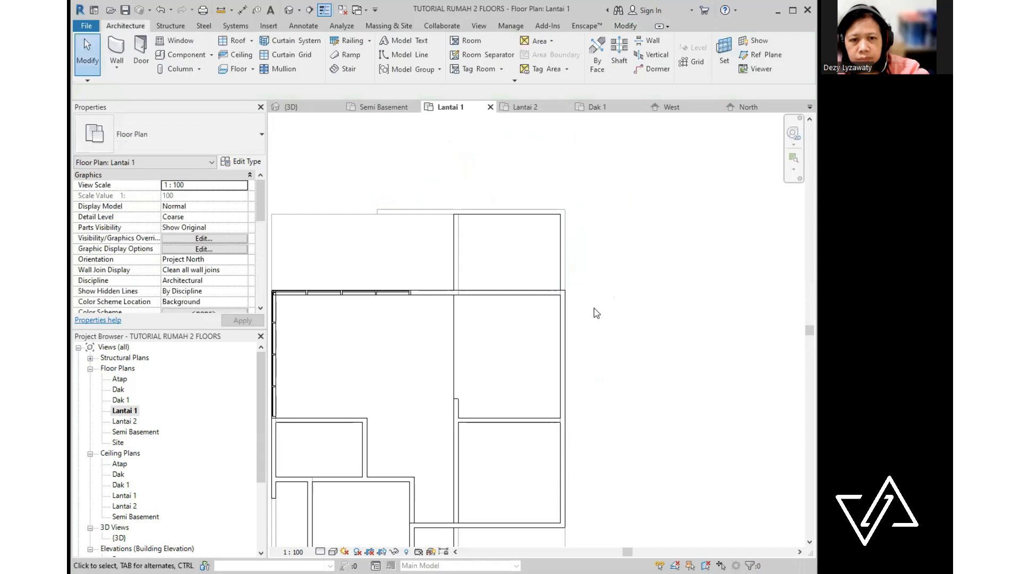
# - Inspect the new Lantai 1 floors from several sides in the default 3D view, and open the Lantai 2 floor plan
pyautogui.click(289, 11)
pyautogui.click(289, 12)
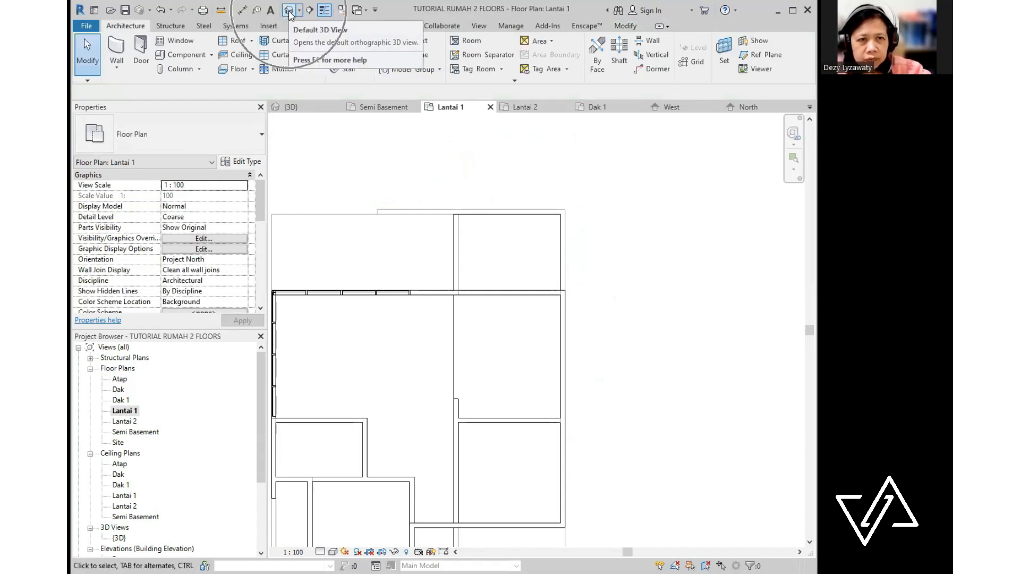
pyautogui.keyDown('shift'); pyautogui.moveTo(368, 416); pyautogui.dragTo(436, 379, button='middle'); pyautogui.keyUp('shift')
pyautogui.scroll(-3, 437, 378)
pyautogui.keyDown('shift'); pyautogui.moveTo(552, 385); pyautogui.dragTo(579, 387, button='middle'); pyautogui.keyUp('shift')
pyautogui.scroll(3, 629, 361)
pyautogui.keyDown('shift'); pyautogui.moveTo(629, 361); pyautogui.dragTo(549, 353, button='middle'); pyautogui.keyUp('shift')
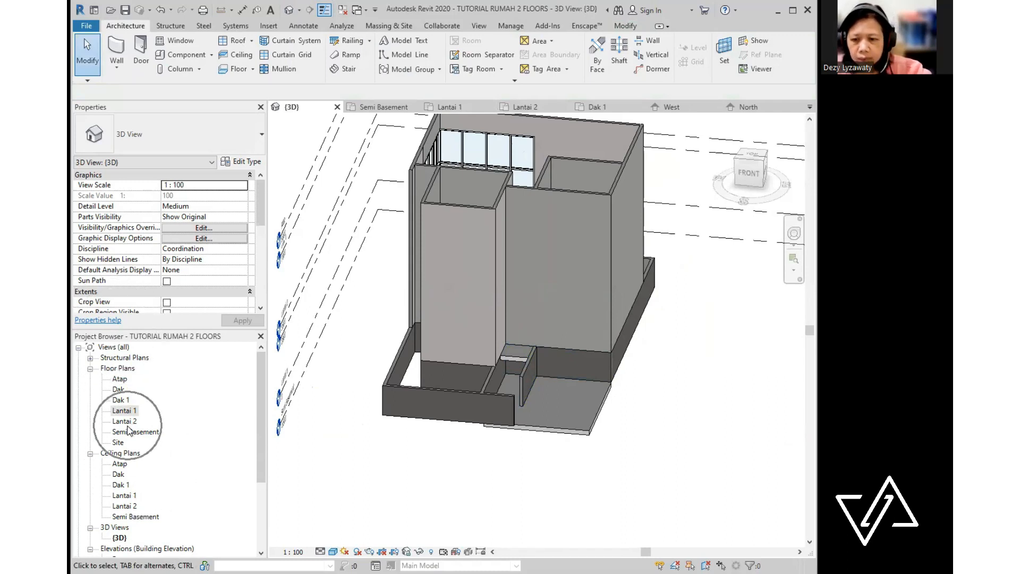
pyautogui.doubleClick(125, 421)
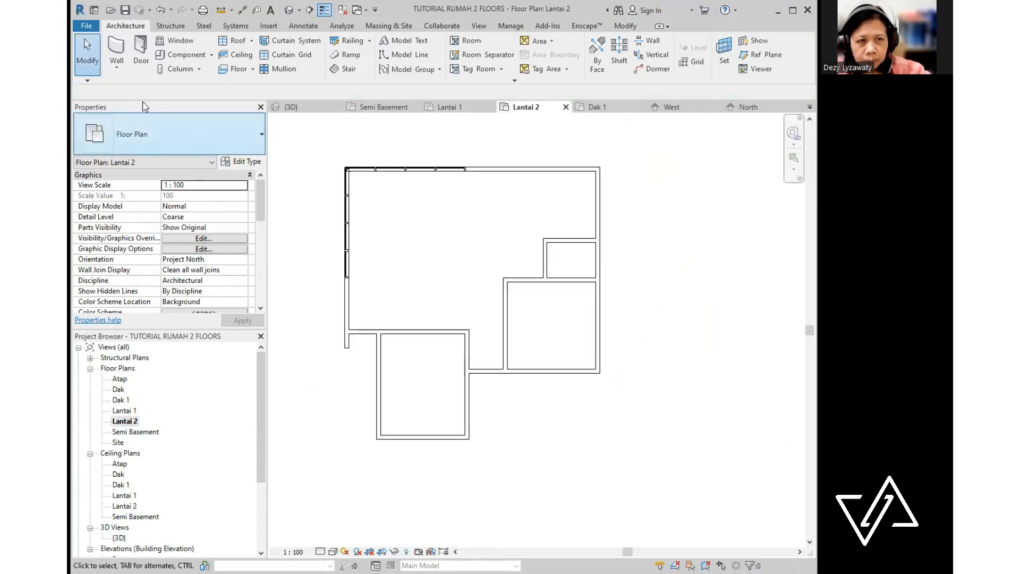
# - Start an architectural floor on Lantai 2 using the Standard Timber-Wood Finish type
pyautogui.click(253, 69)
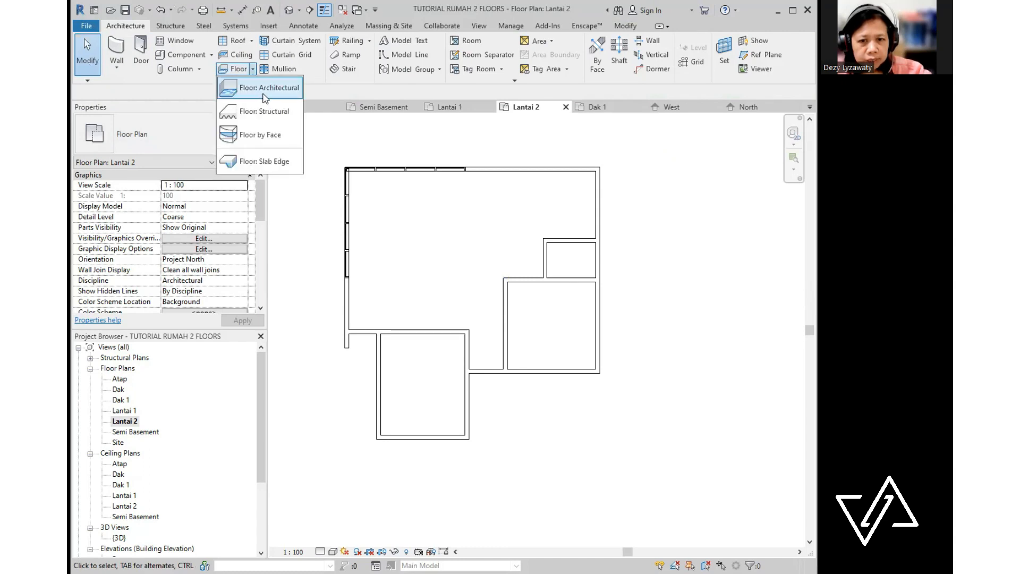
pyautogui.click(265, 93)
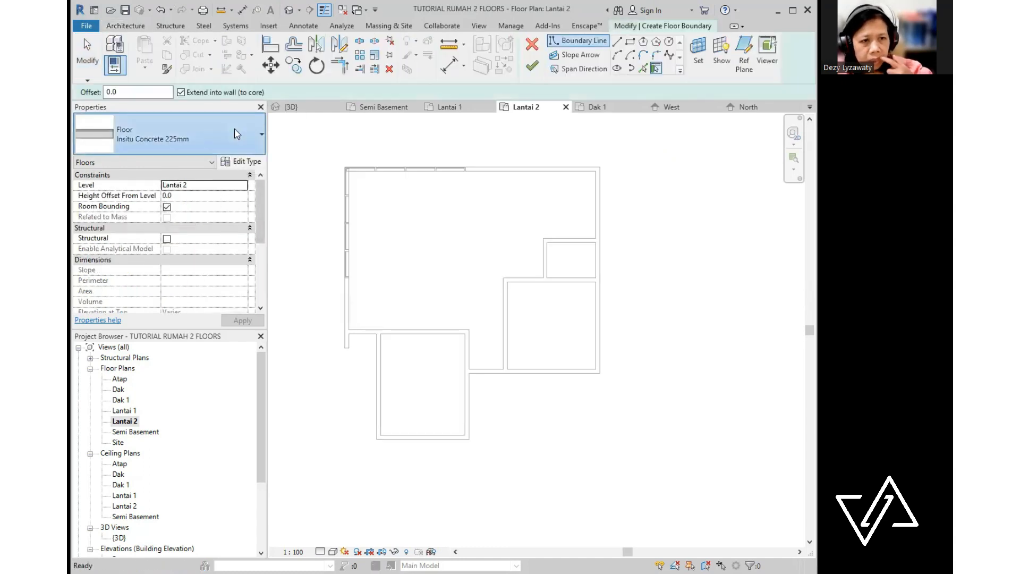
pyautogui.click(230, 133)
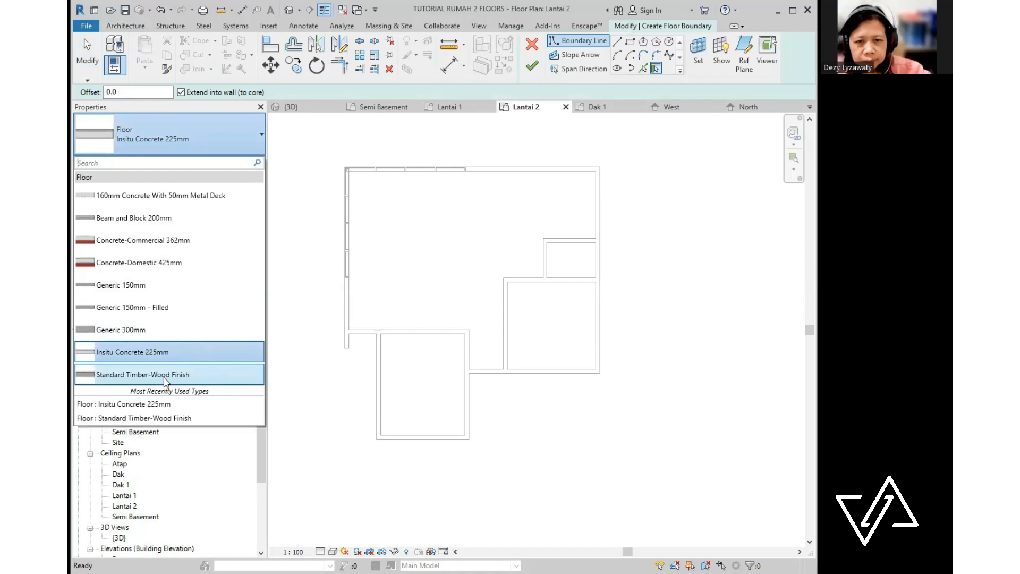
pyautogui.click(166, 374)
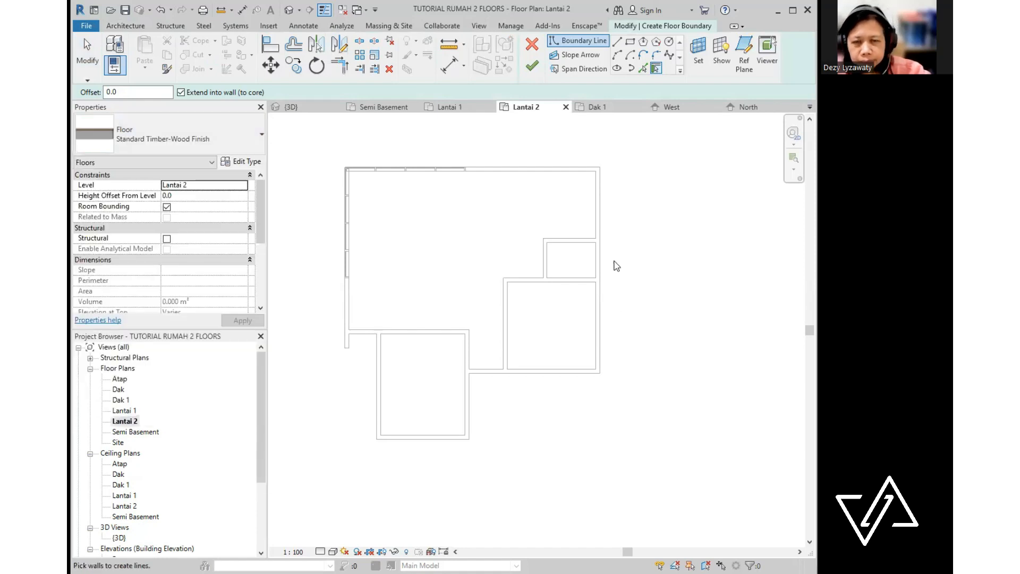
# - Sketch boundary lines from the west curtain wall's south end about 4400 mm east, about 4100 mm north, and along the north wall to the east wall
pyautogui.click(617, 42)
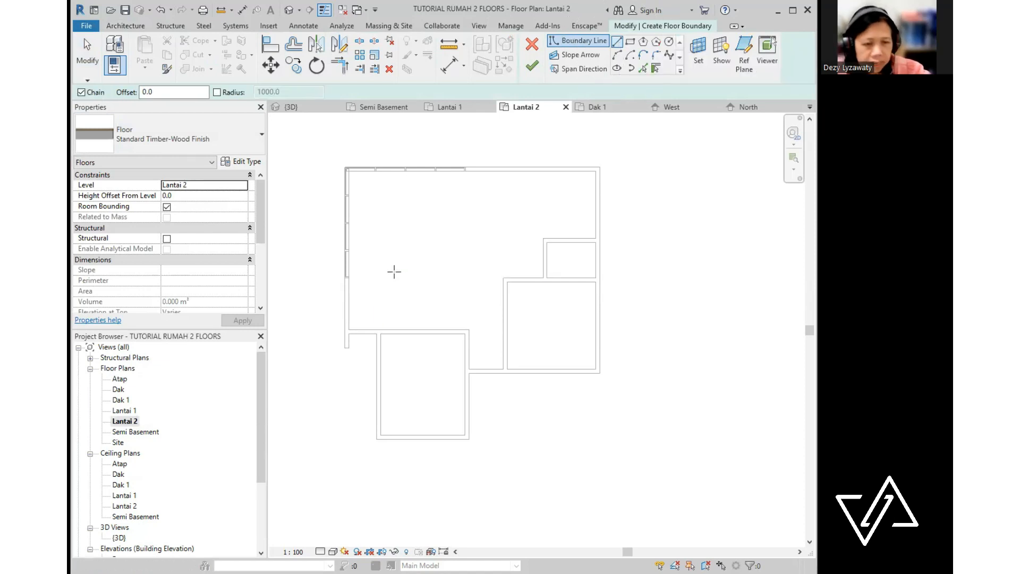
pyautogui.click(351, 278)
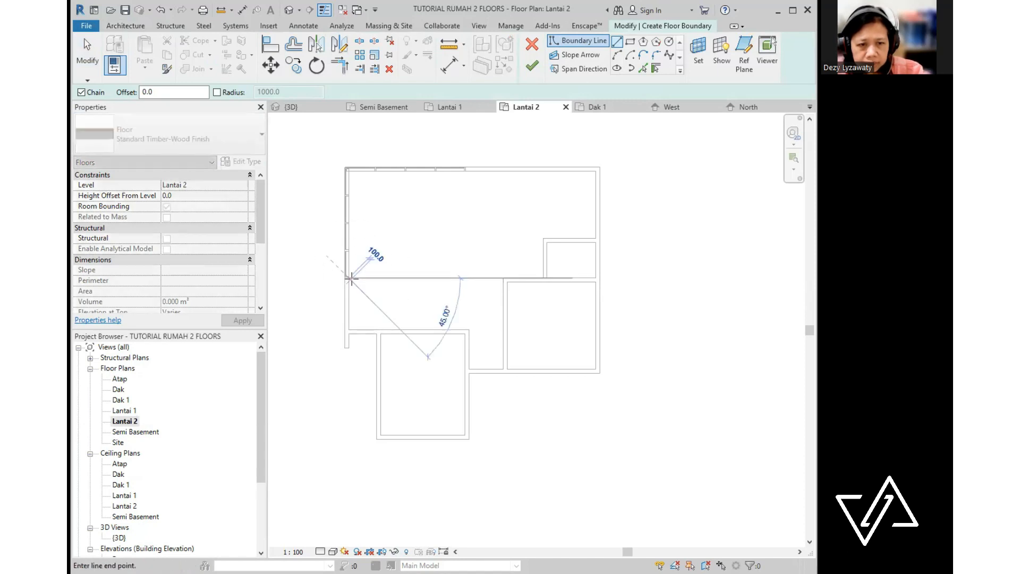
pyautogui.click(465, 278)
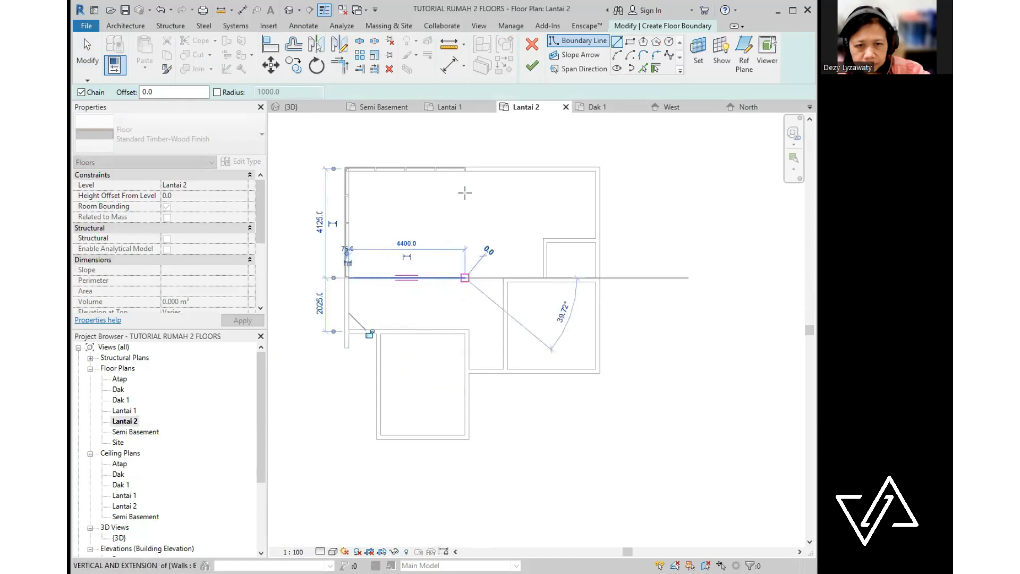
pyautogui.click(465, 168)
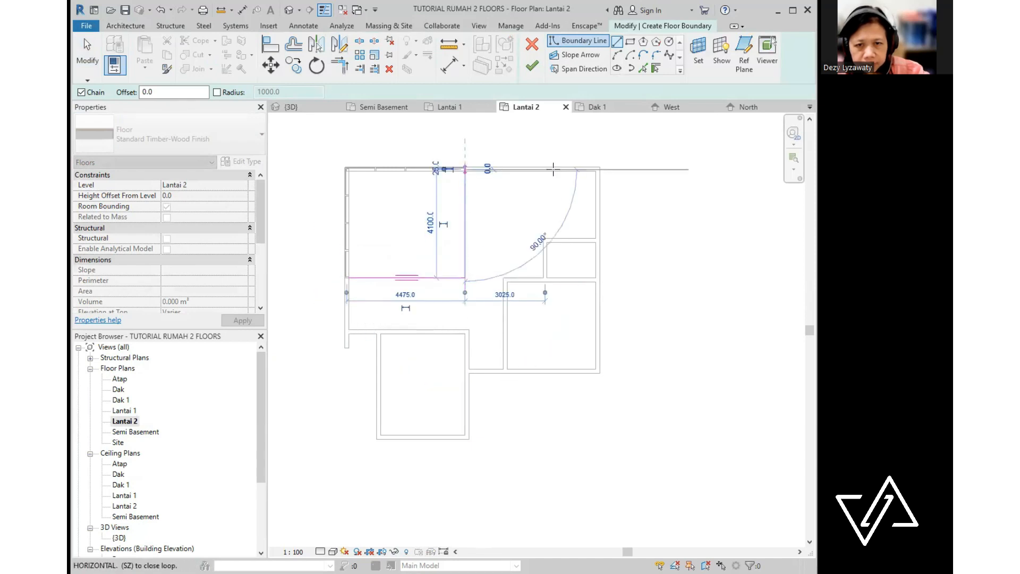
pyautogui.click(595, 169)
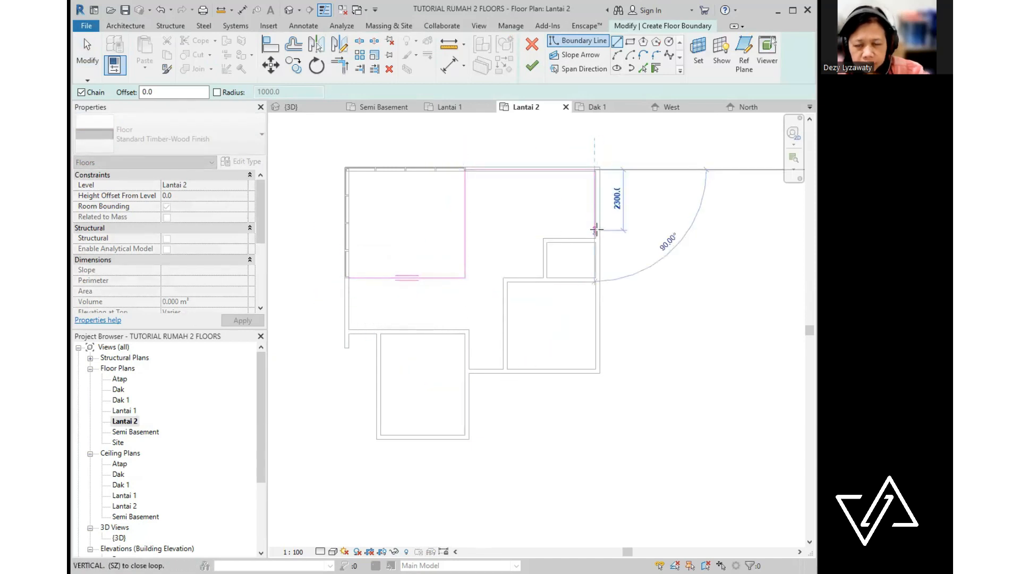
# - Continue the floor boundary down the east wall and roughly around the north, west and south sides of the small east room
pyautogui.scroll(1, 595, 239)
pyautogui.scroll(3, 595, 240)
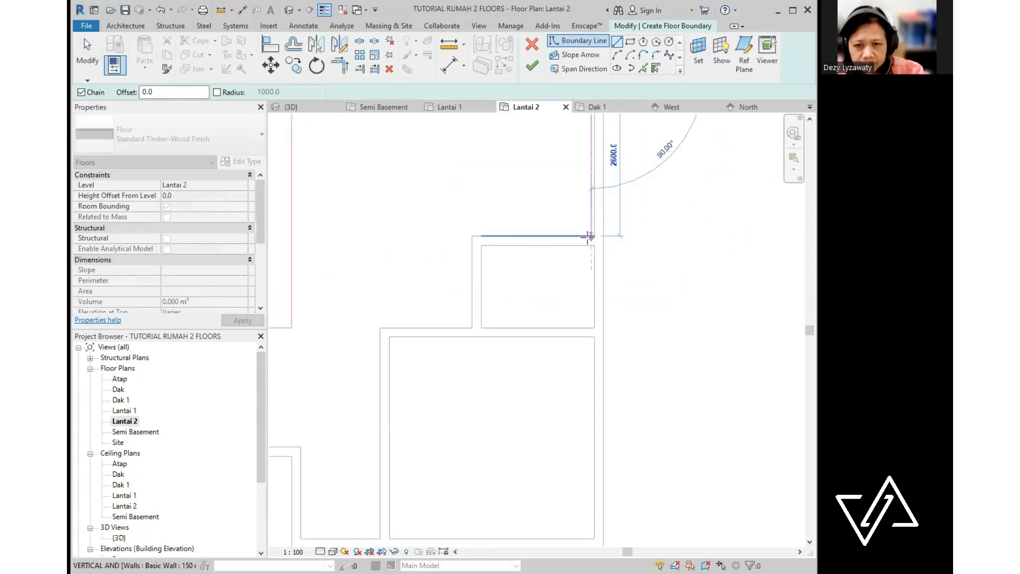
pyautogui.scroll(-2, 588, 233)
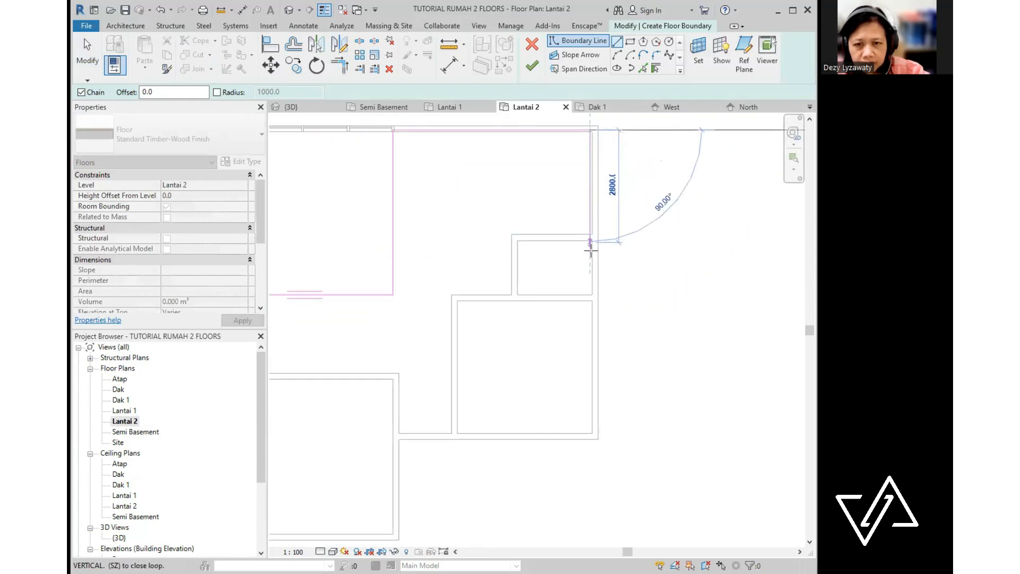
pyautogui.scroll(4, 589, 212)
pyautogui.scroll(-2, 588, 204)
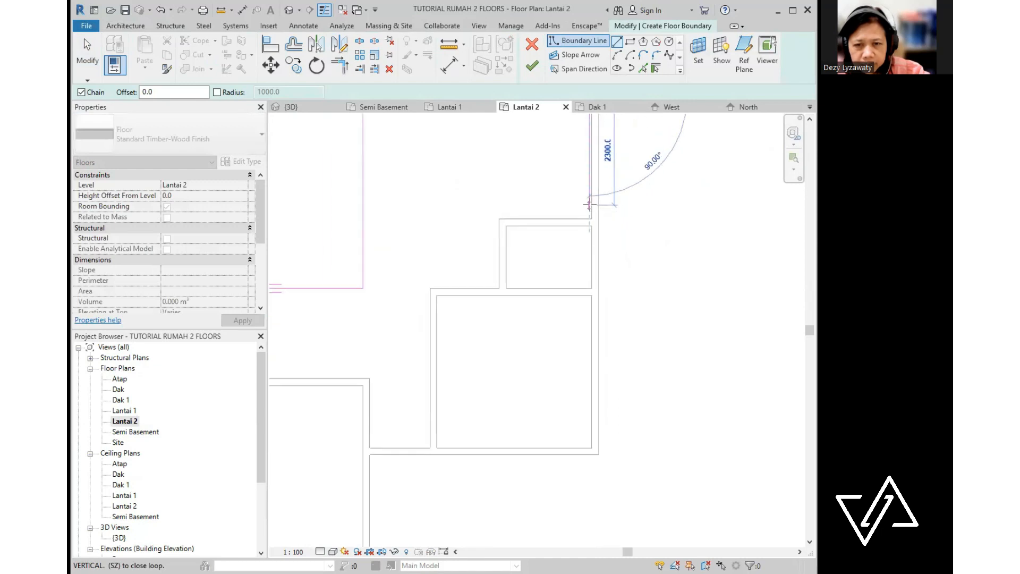
pyautogui.click(589, 209)
pyautogui.click(506, 209)
pyautogui.click(505, 285)
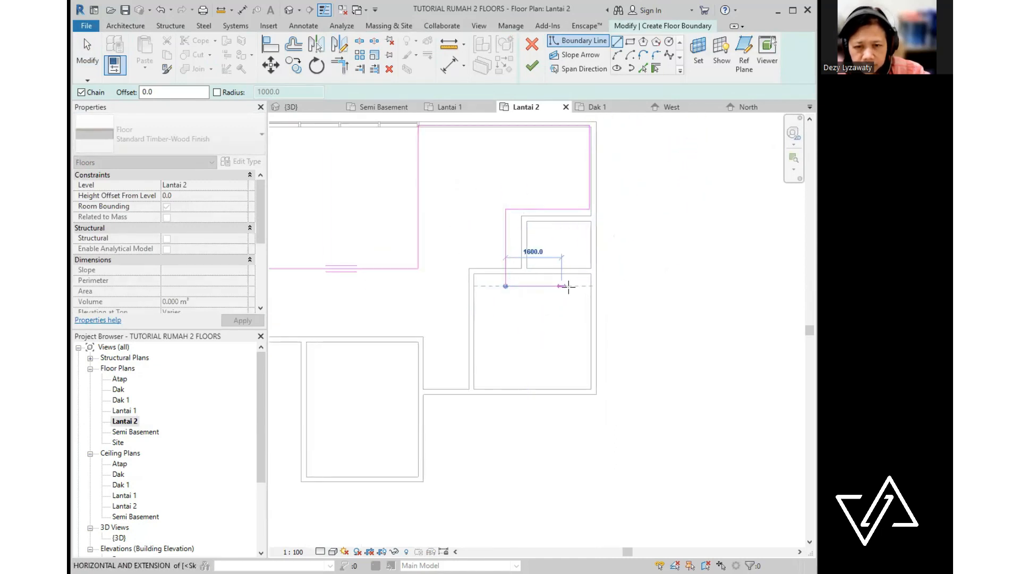
pyautogui.click(591, 286)
# - Continue the boundary about 3000 mm down the east wall, about 5100 mm west along the south wall, and roughly around the southwest room
pyautogui.click(592, 391)
pyautogui.click(412, 391)
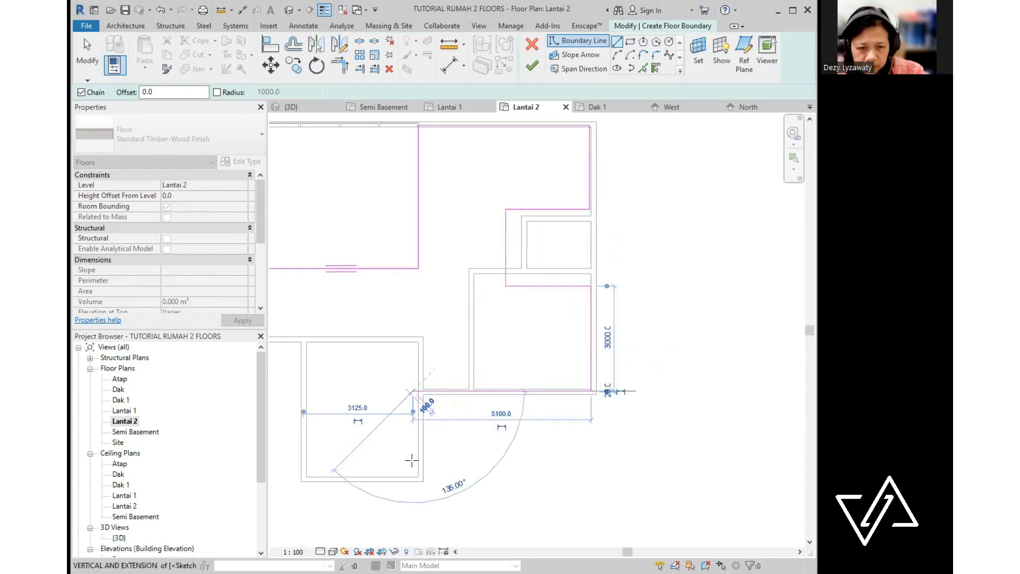
pyautogui.click(400, 476)
pyautogui.click(312, 470)
pyautogui.click(311, 320)
# - Close the floor boundary loop through the area north of the southwest room, ending at the starting point on the west wall
pyautogui.moveTo(333, 335); pyautogui.dragTo(499, 374, button='middle')
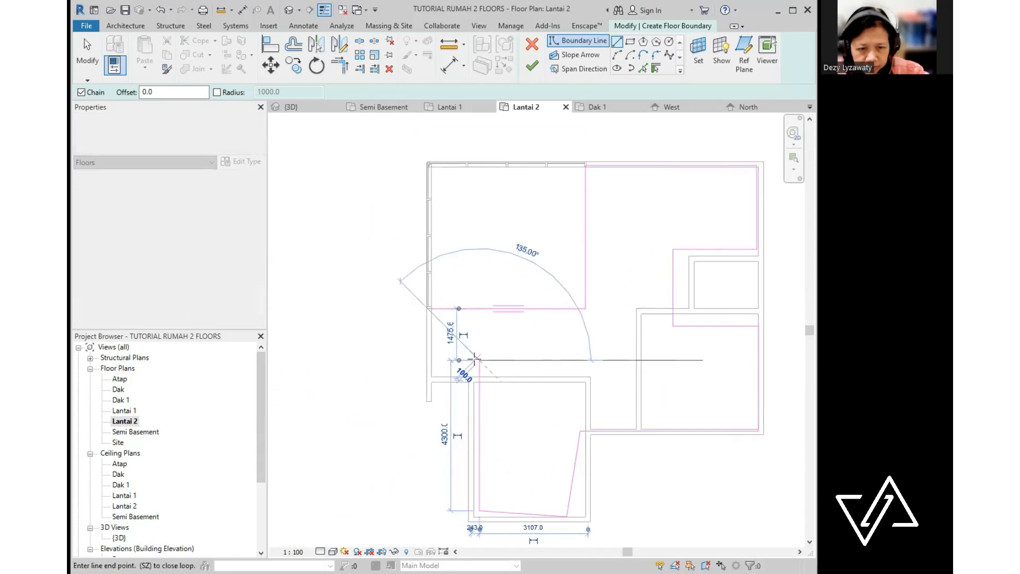
pyautogui.click(438, 367)
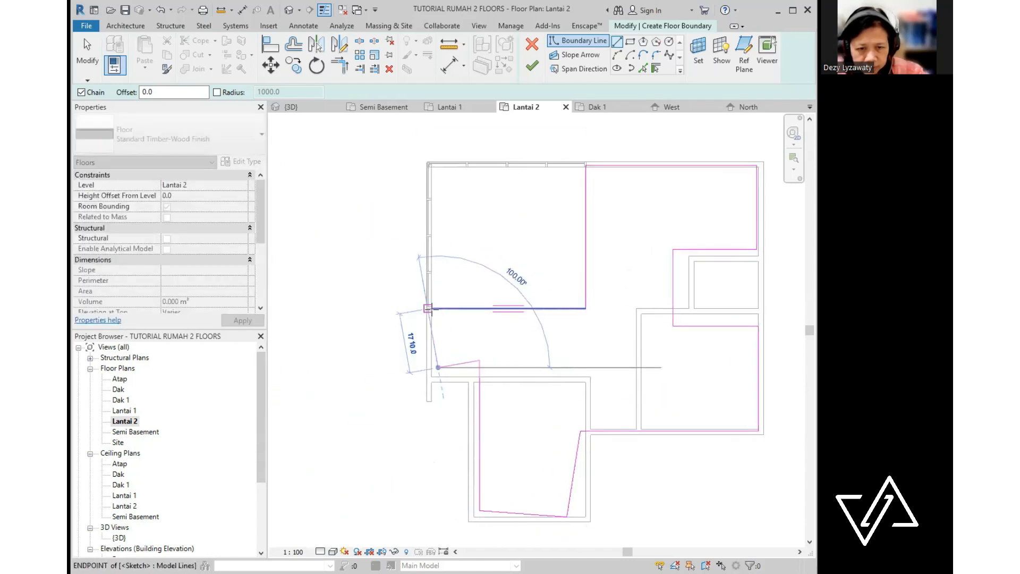
pyautogui.scroll(5, 432, 308)
pyautogui.click(430, 308)
pyautogui.scroll(-8, 427, 330)
pyautogui.press('Escape')
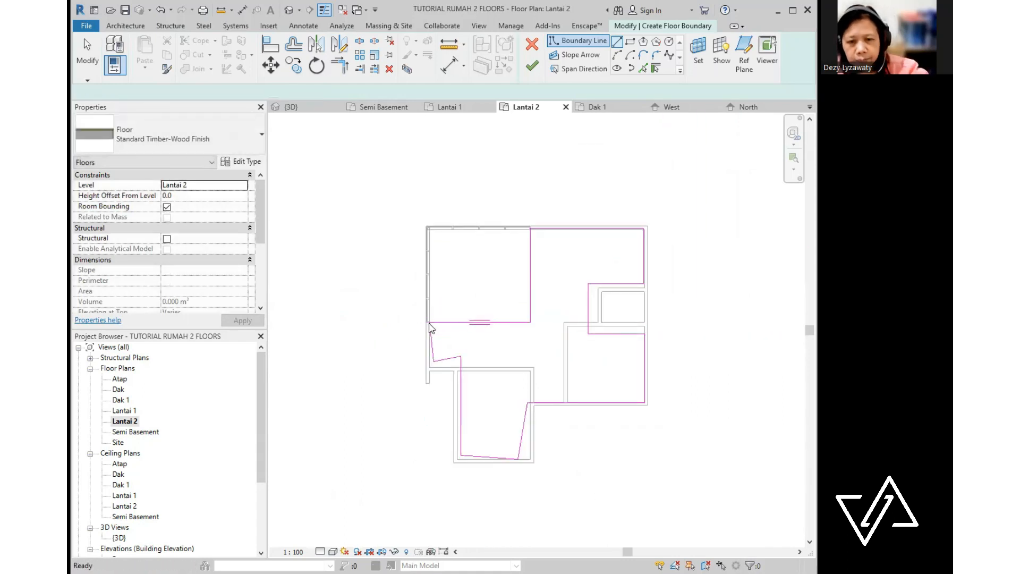
pyautogui.press('Escape')
pyautogui.moveTo(558, 369); pyautogui.dragTo(519, 356, button='middle')
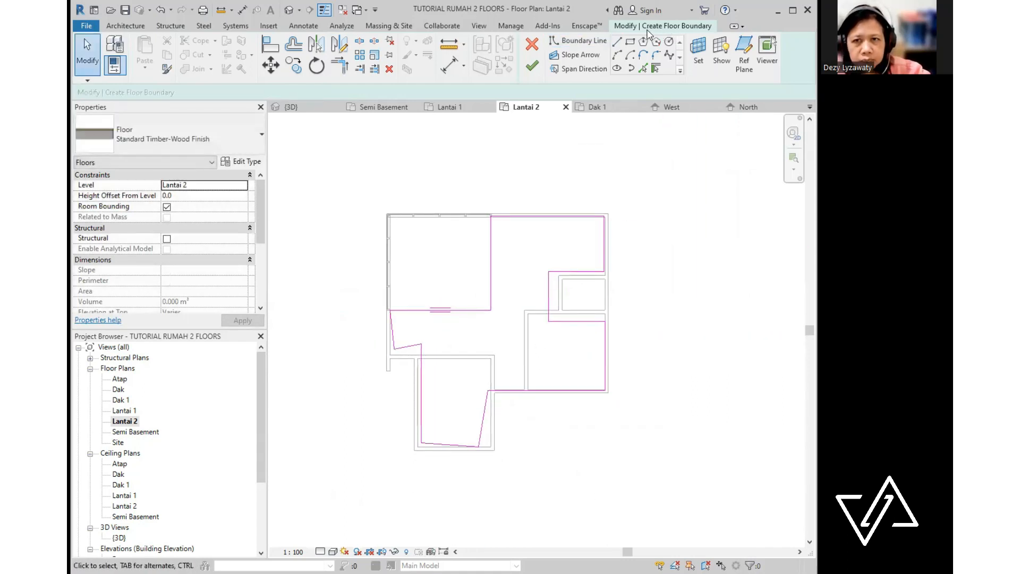
# - Align the boundary's north, upper east and small-room north lines with the adjacent wall faces
pyautogui.click(267, 47)
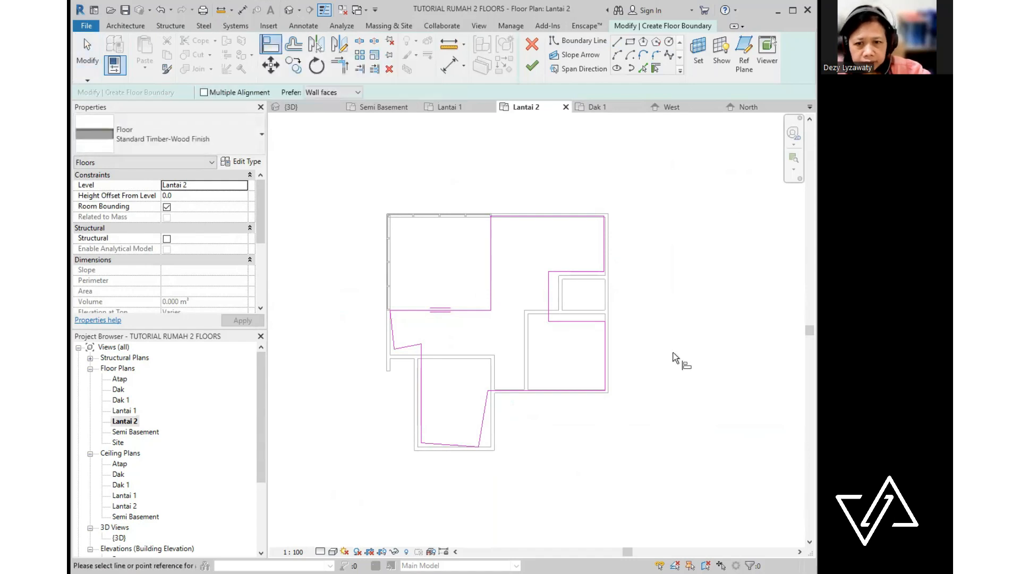
pyautogui.scroll(4, 614, 232)
pyautogui.click(552, 169)
pyautogui.click(552, 166)
pyautogui.click(582, 227)
pyautogui.click(576, 239)
pyautogui.click(524, 323)
pyautogui.click(524, 311)
# - Align the boundary lines west and south of the small east room with their wall faces, and the long southern line with the south wall's inner face
pyautogui.moveTo(479, 391); pyautogui.dragTo(588, 334, button='middle')
pyautogui.click(539, 331)
pyautogui.click(615, 367)
pyautogui.click(620, 389)
pyautogui.moveTo(693, 406); pyautogui.dragTo(639, 226, button='middle')
pyautogui.scroll(-1, 632, 255)
pyautogui.scroll(1, 608, 343)
pyautogui.scroll(2, 610, 341)
pyautogui.click(614, 348)
pyautogui.click(616, 352)
pyautogui.scroll(-3, 623, 358)
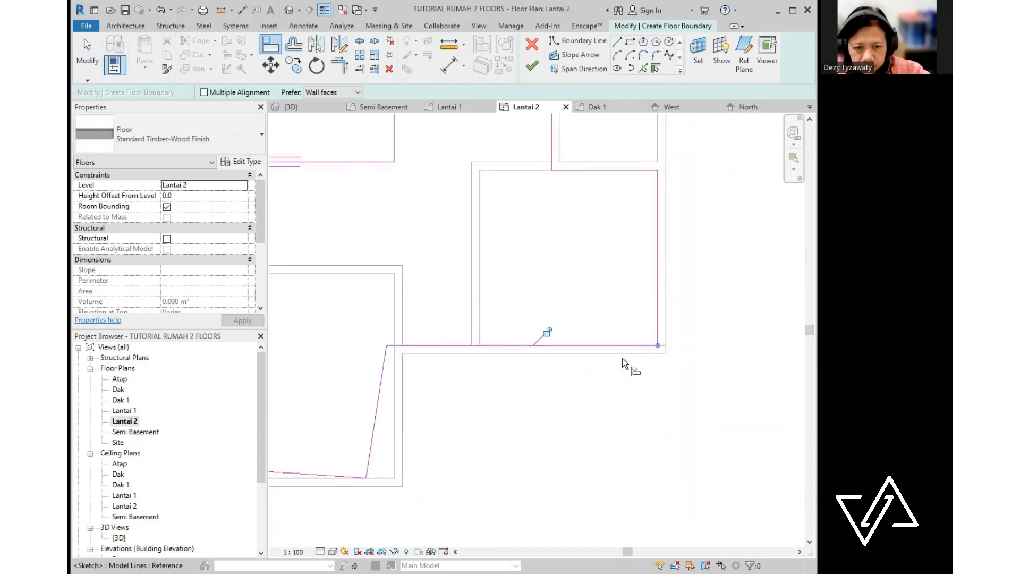
# - Align the slanted east and south boundary lines of the southwest room with that room's inner wall faces
pyautogui.click(396, 426)
pyautogui.moveTo(379, 432); pyautogui.dragTo(611, 408, button='middle')
pyautogui.press('ctrl')
pyautogui.press('ctrl')
pyautogui.click(517, 416)
pyautogui.press('ctrl')
pyautogui.press('ctrl')
pyautogui.click(444, 453)
pyautogui.press('ctrl')
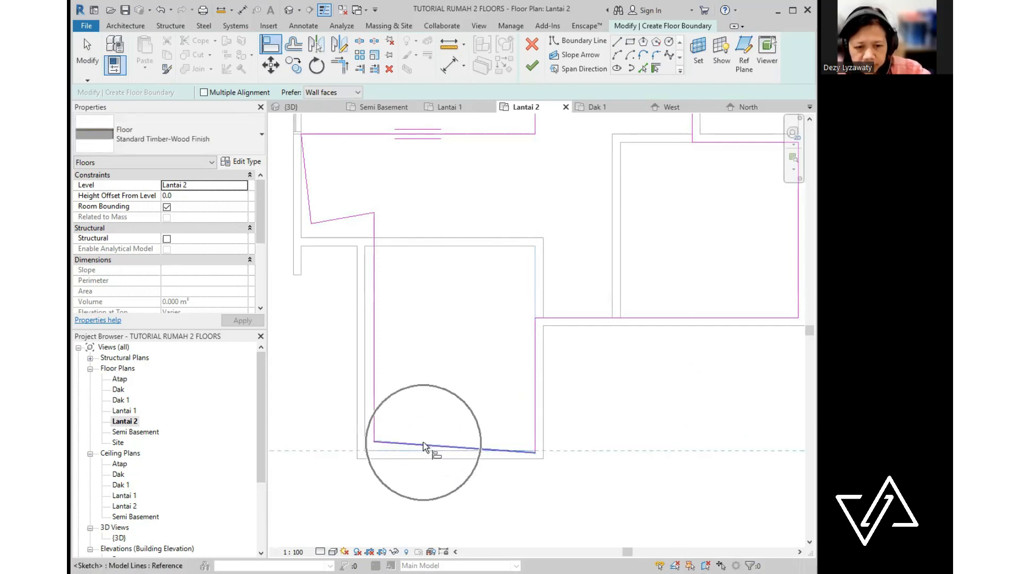
pyautogui.click(422, 441)
pyautogui.press('ctrl')
# - Align the southwest room's west boundary line, the short line north of it and the slanted west line with their adjacent wall faces
pyautogui.click(367, 406)
pyautogui.click(373, 400)
pyautogui.click(337, 237)
pyautogui.click(345, 219)
pyautogui.click(302, 221)
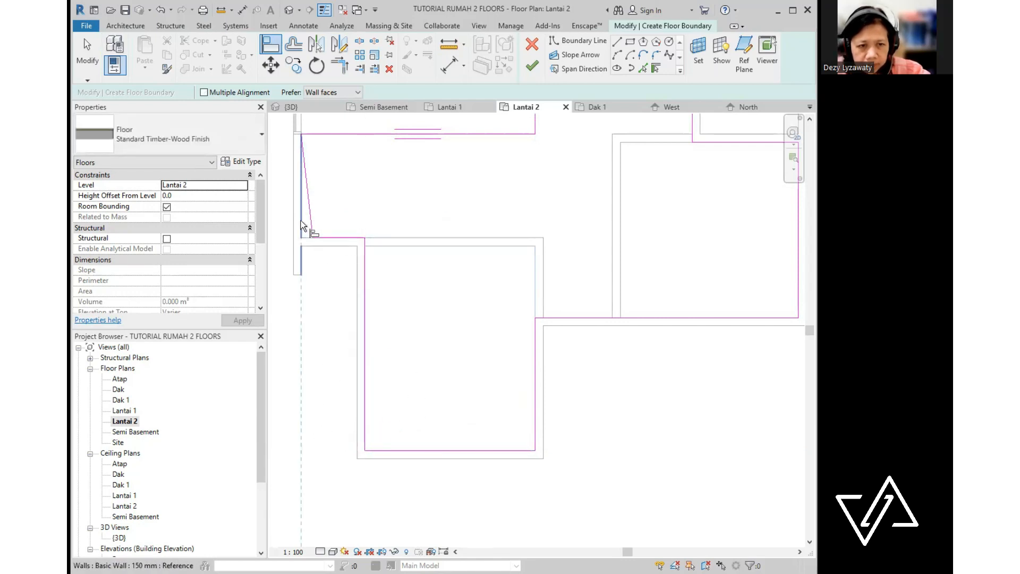
pyautogui.click(310, 219)
pyautogui.scroll(-3, 392, 300)
pyautogui.press('Escape')
pyautogui.press('Escape')
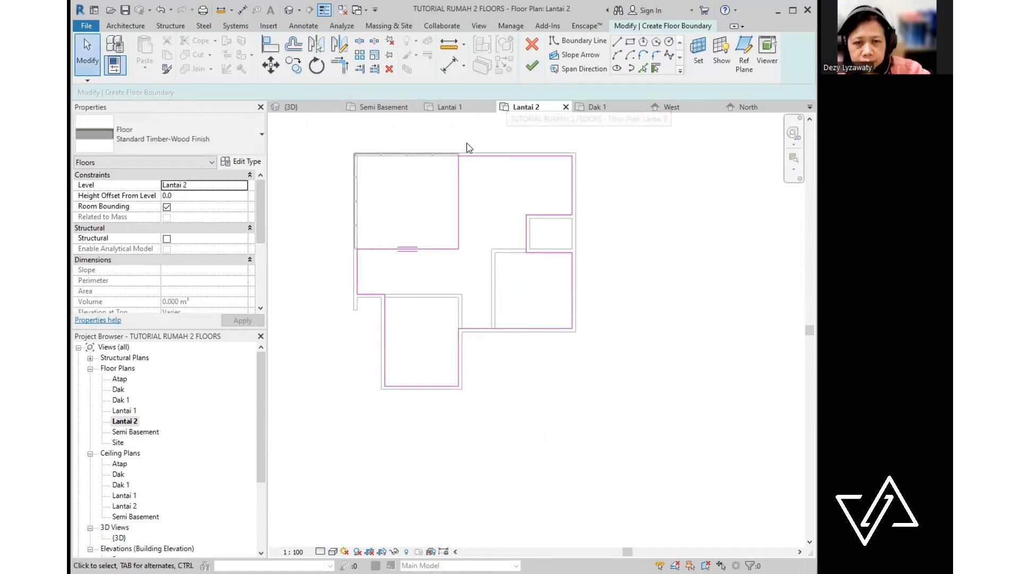
# - Align the vertical boundary line east of the open void with the solid north wall's end beside the curtain wall
pyautogui.scroll(10, 457, 152)
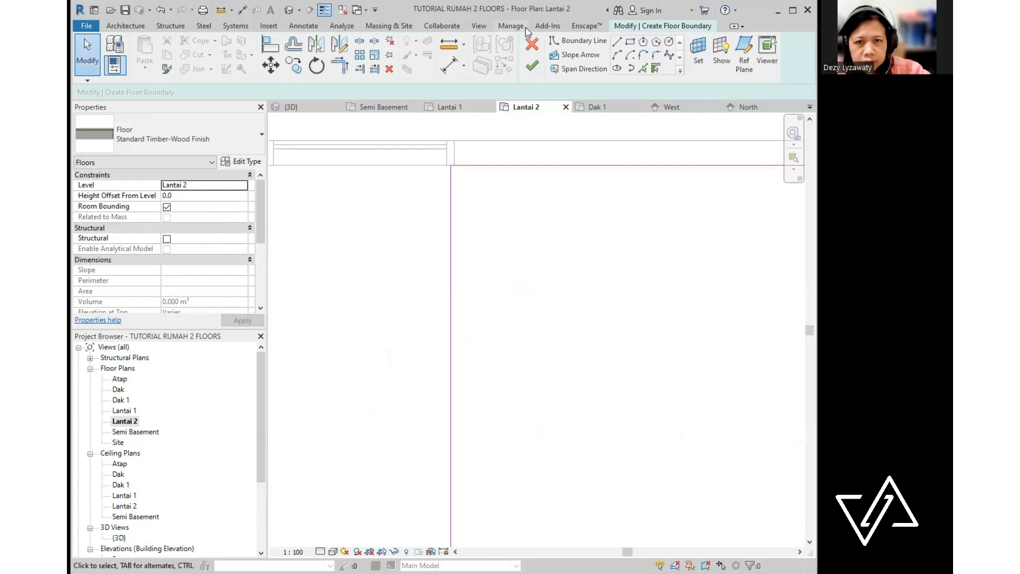
pyautogui.click(272, 50)
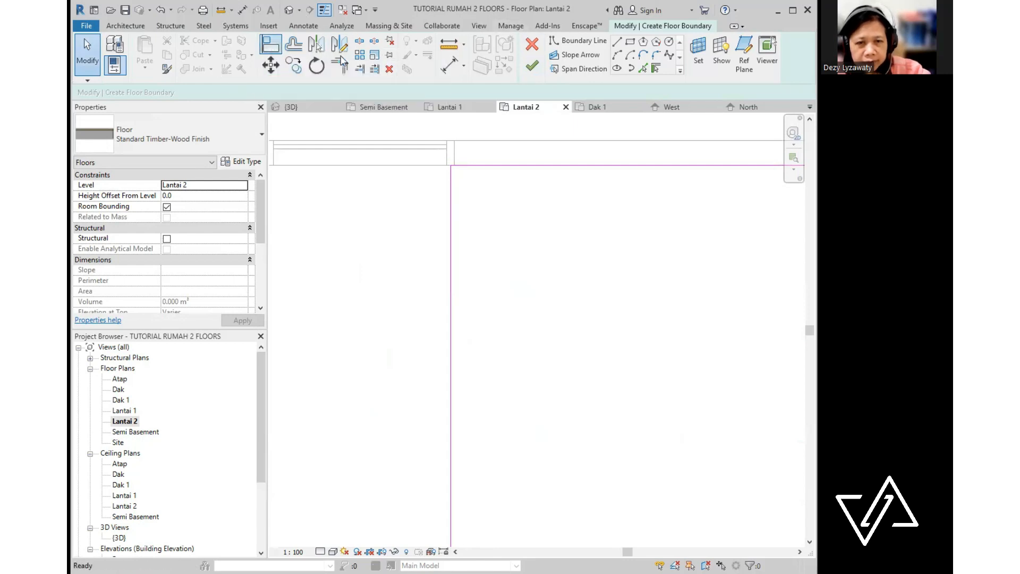
pyautogui.click(453, 161)
pyautogui.click(450, 255)
pyautogui.scroll(-3, 570, 206)
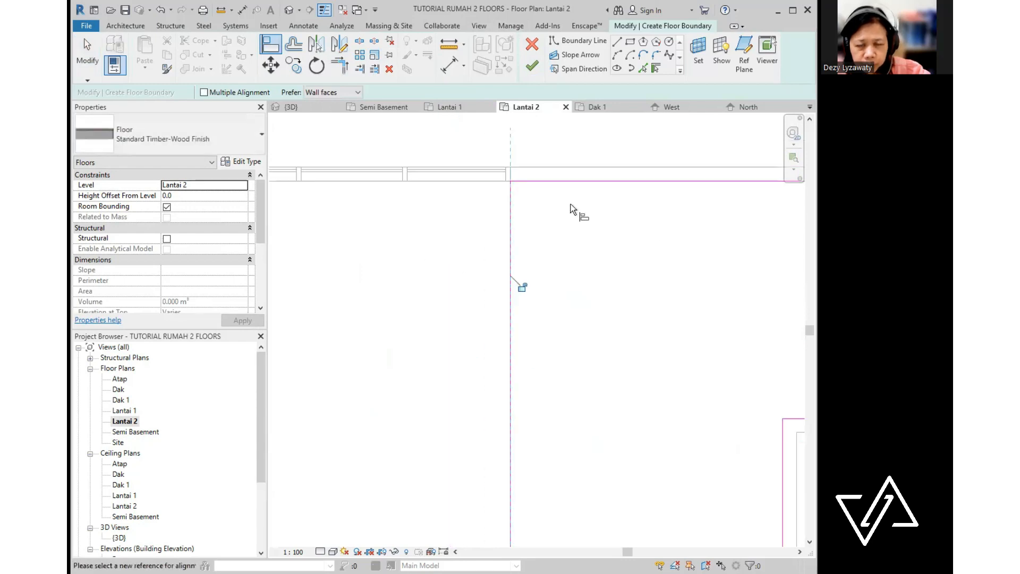
# - Check the boundary corner at the west curtain wall's end and finish the Lantai 2 timber floor sketch
pyautogui.moveTo(380, 424); pyautogui.dragTo(657, 301, button='middle')
pyautogui.scroll(3, 546, 326)
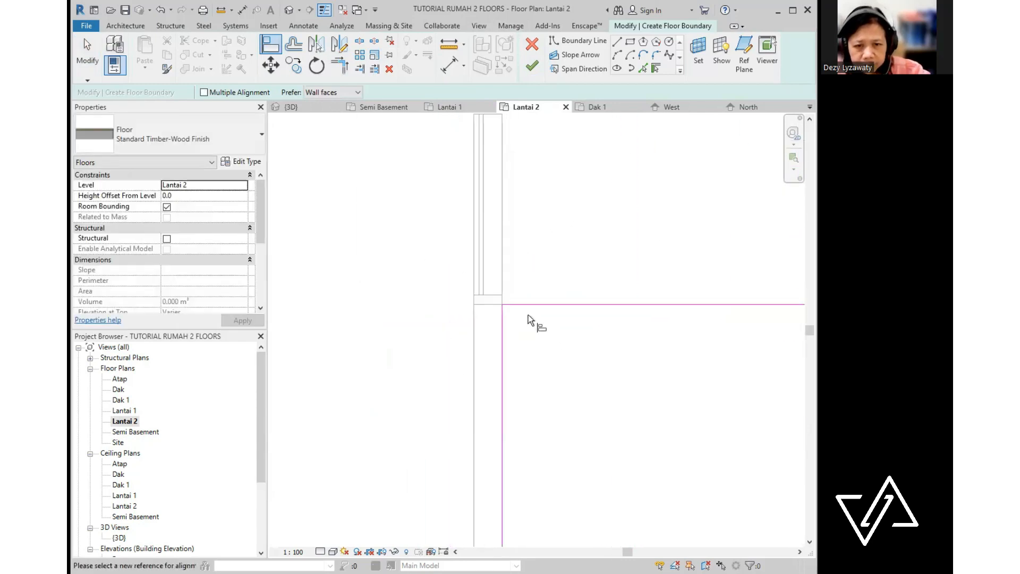
pyautogui.scroll(-1, 436, 305)
pyautogui.scroll(-6, 429, 302)
pyautogui.moveTo(596, 325); pyautogui.dragTo(533, 323)
pyautogui.moveTo(533, 323); pyautogui.dragTo(512, 313, button='middle')
pyautogui.press('Escape')
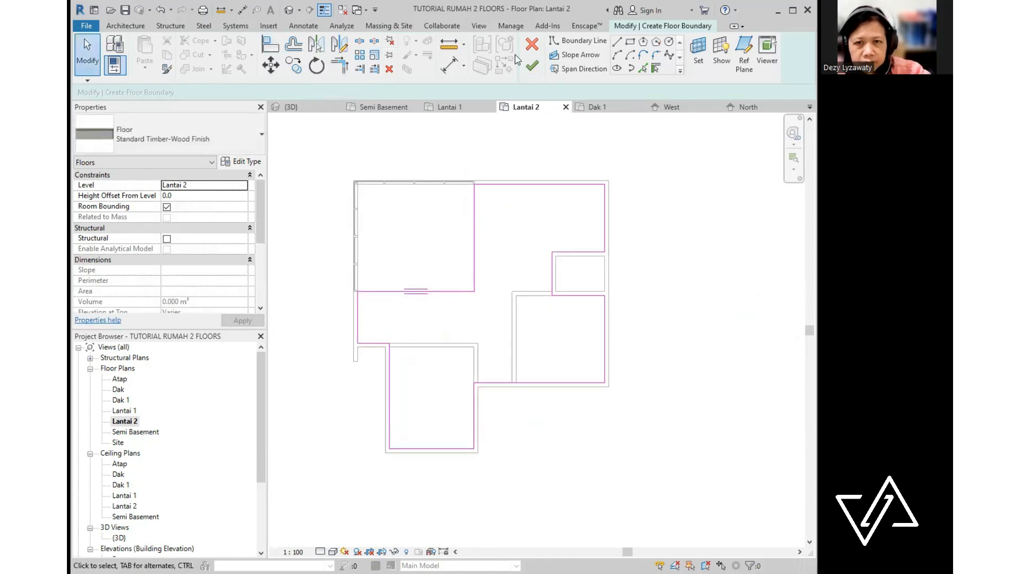
pyautogui.click(532, 67)
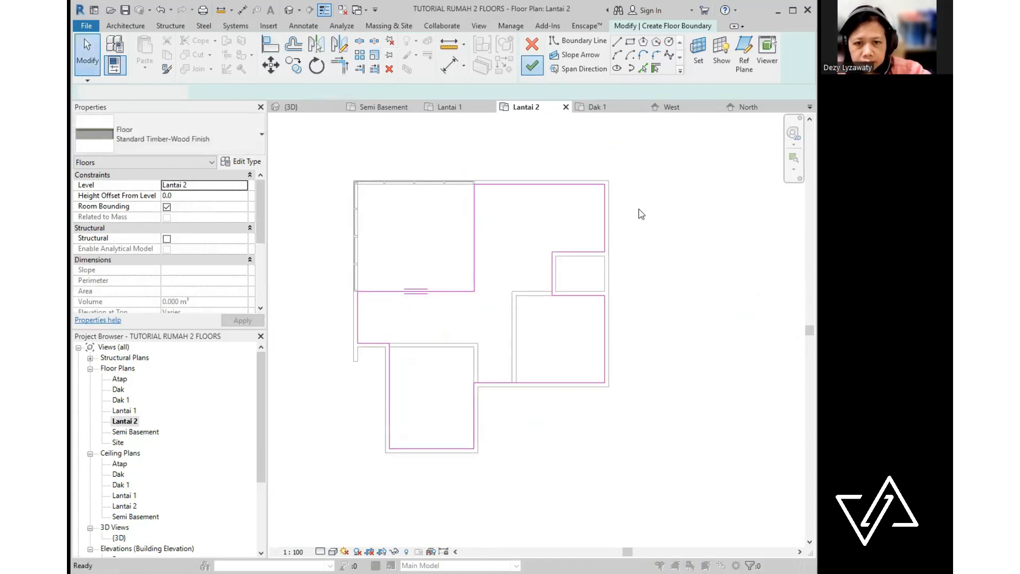
pyautogui.click(519, 306)
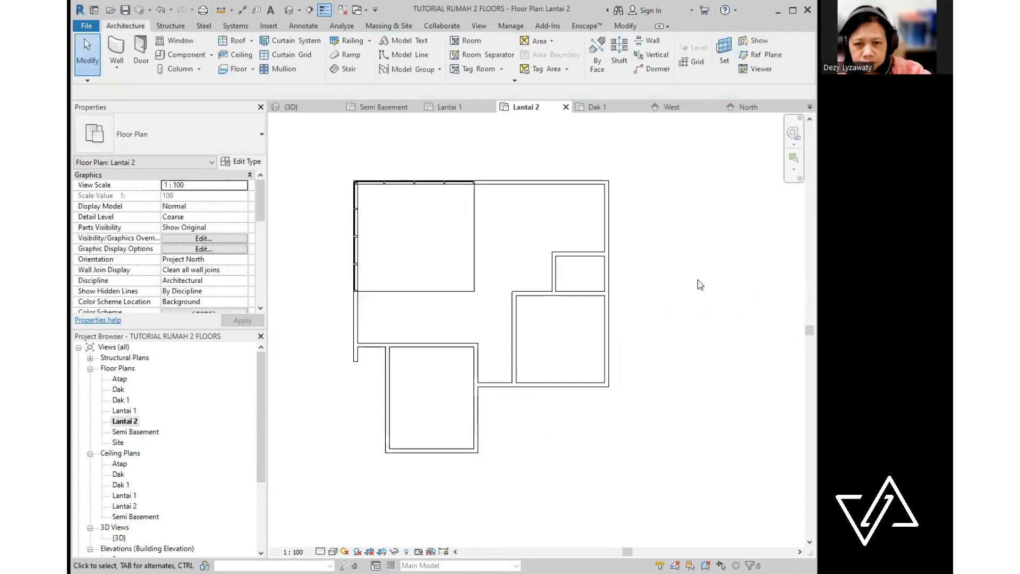
# - Create an architectural floor of type Insitu Concrete 225mm with a rectangular boundary along the inner wall faces of the small east room
pyautogui.scroll(3, 697, 280)
pyautogui.moveTo(458, 299); pyautogui.dragTo(565, 303, button='middle')
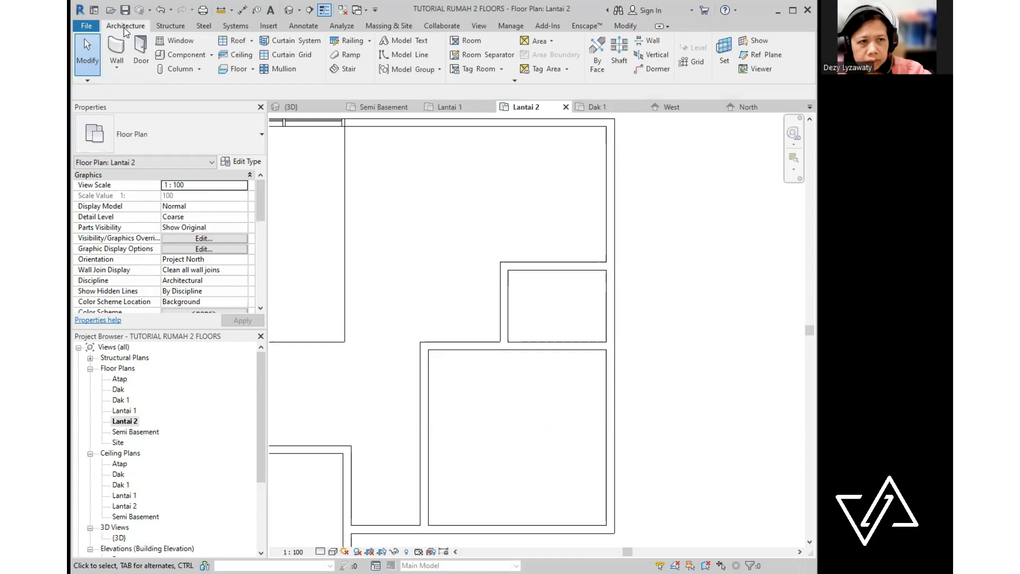
pyautogui.click(254, 70)
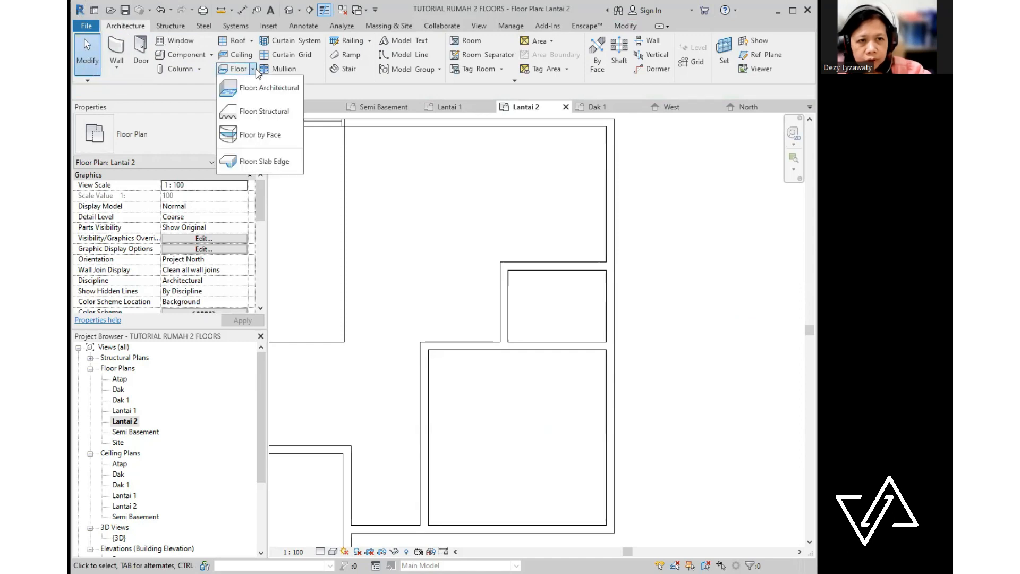
pyautogui.click(261, 88)
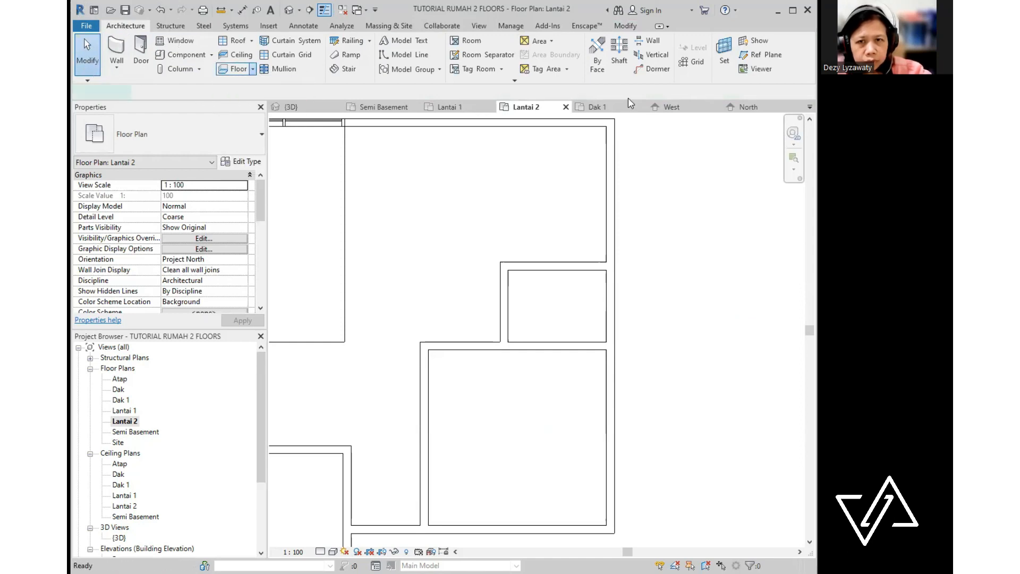
pyautogui.click(185, 128)
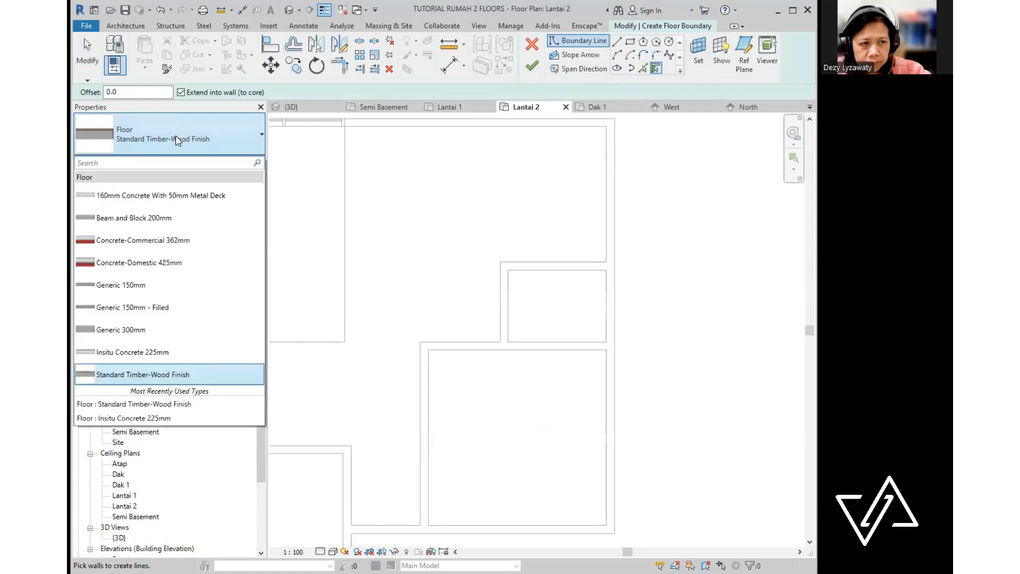
pyautogui.click(162, 355)
pyautogui.click(631, 42)
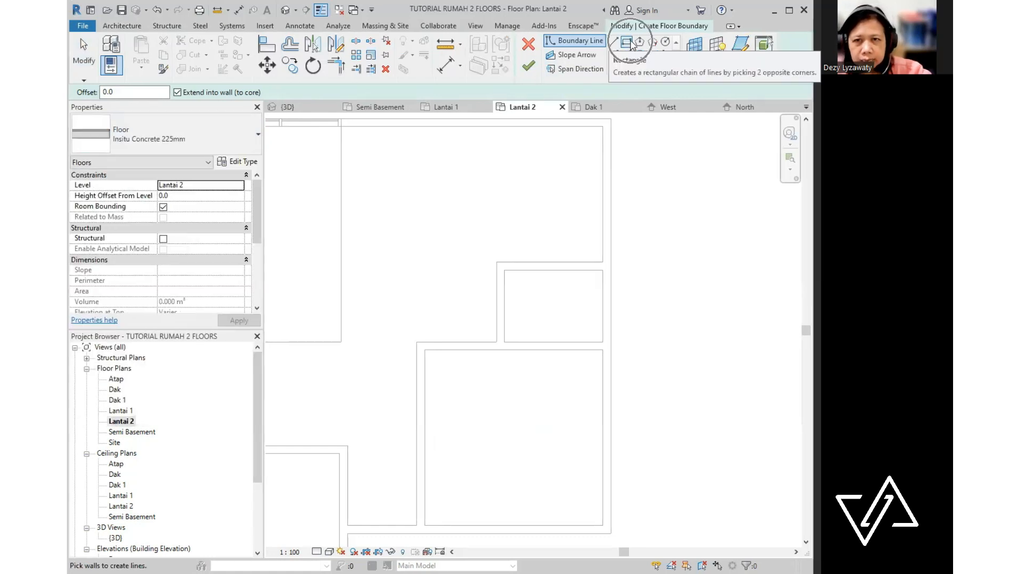
pyautogui.click(508, 270)
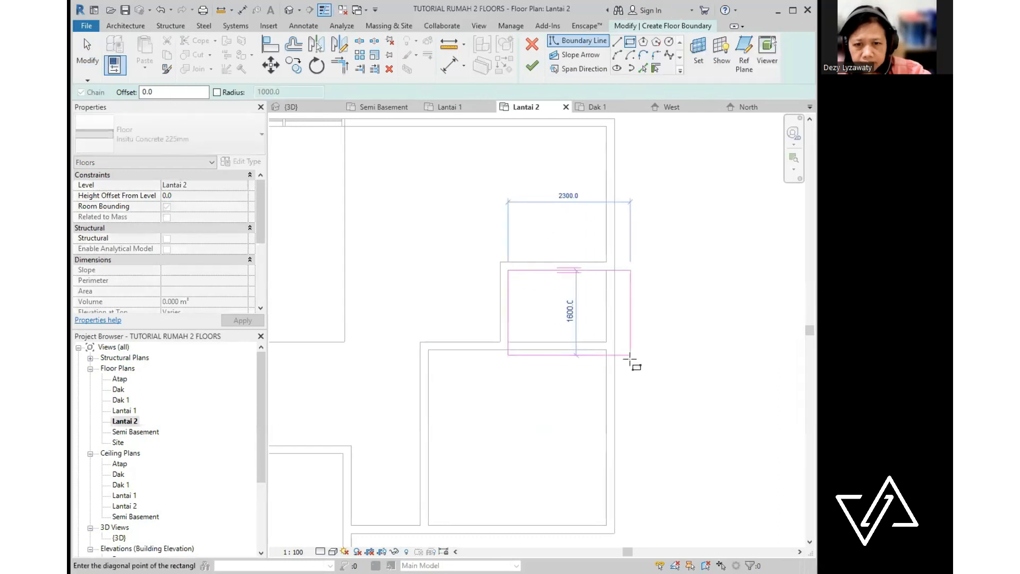
pyautogui.click(606, 341)
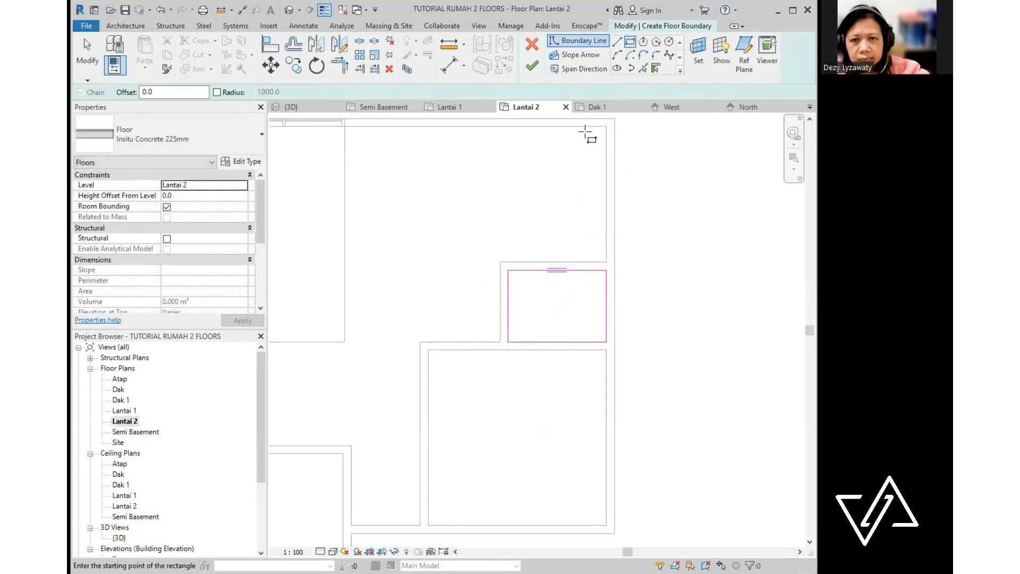
pyautogui.press('Escape')
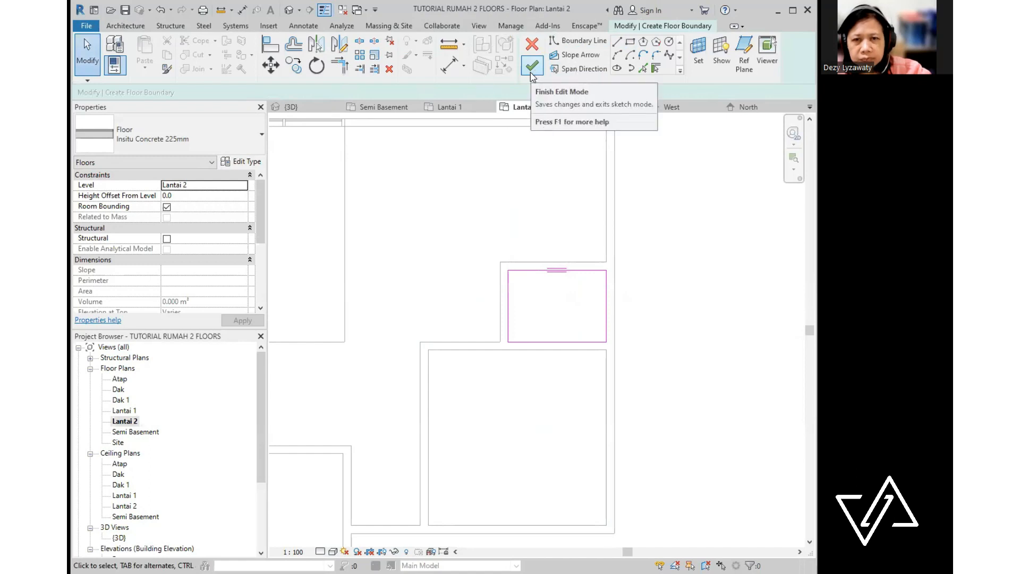
pyautogui.click(532, 73)
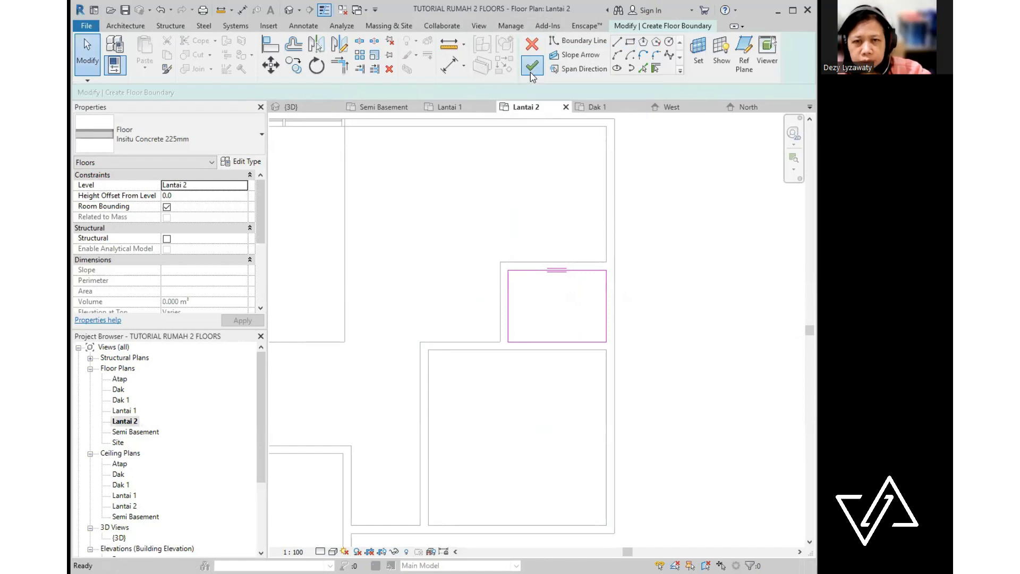
pyautogui.click(681, 298)
# - Examine the house's floors in the 3D view from above and return to the Lantai 2 floor plan
pyautogui.scroll(-2, 573, 268)
pyautogui.moveTo(660, 339); pyautogui.dragTo(632, 245, button='middle')
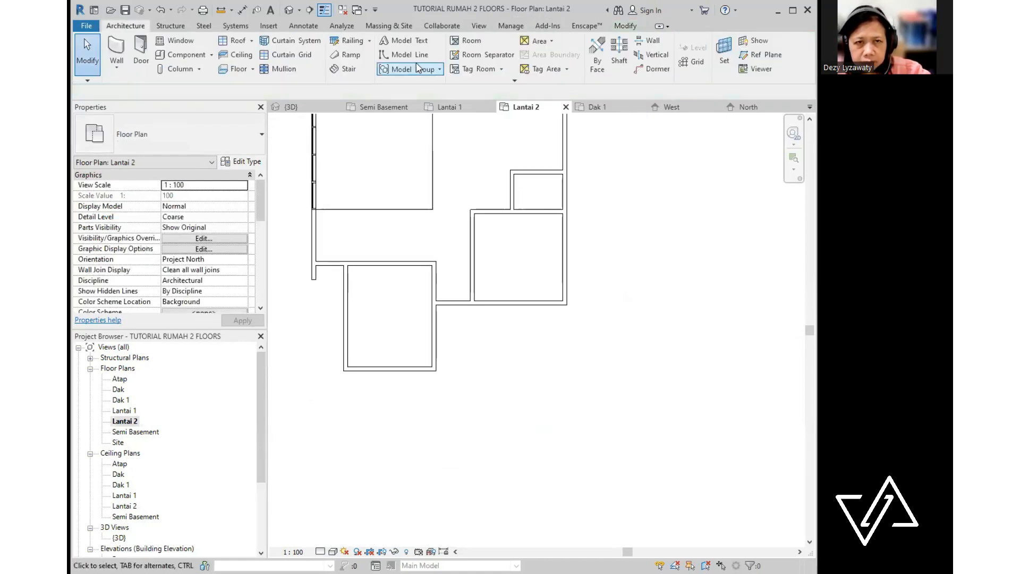
pyautogui.click(291, 16)
pyautogui.keyDown('shift'); pyautogui.moveTo(462, 282); pyautogui.dragTo(505, 323, button='middle'); pyautogui.keyUp('shift')
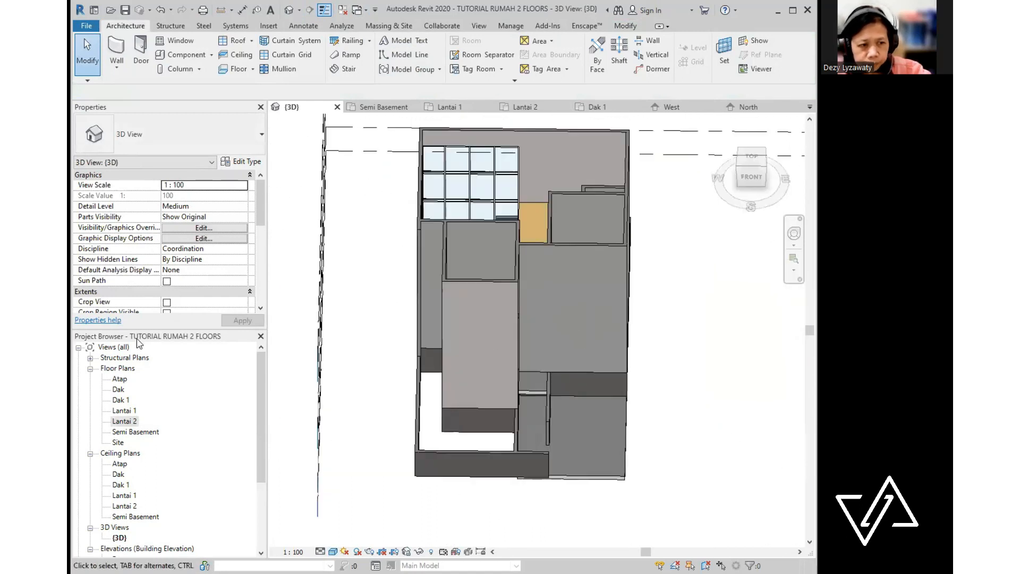
pyautogui.doubleClick(127, 421)
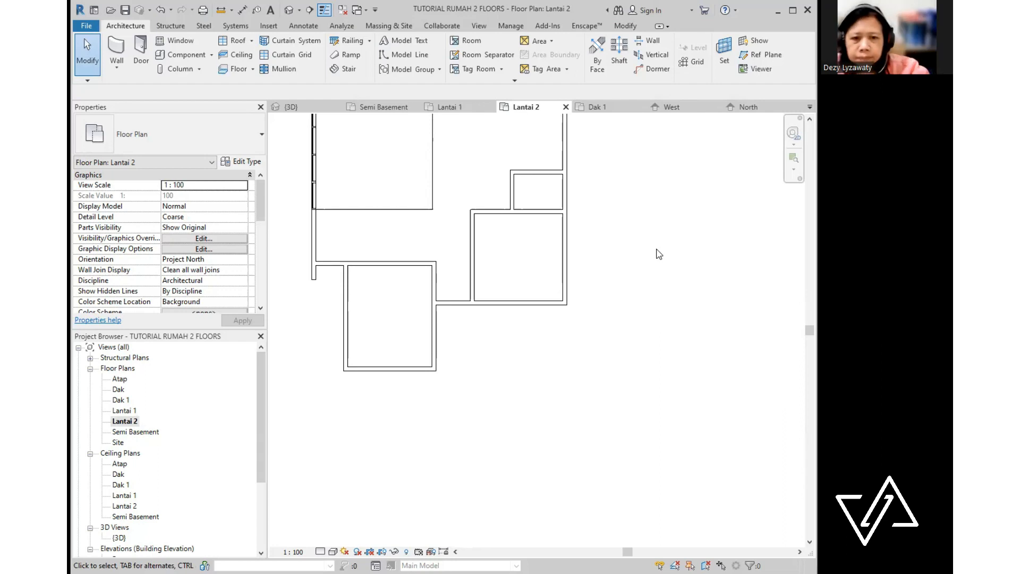
# - Start an Insitu Concrete 225mm floor with boundary lines running 1350 mm south from the southeast outer wall corner and west towards the southwest room
pyautogui.moveTo(489, 296); pyautogui.dragTo(548, 356, button='middle')
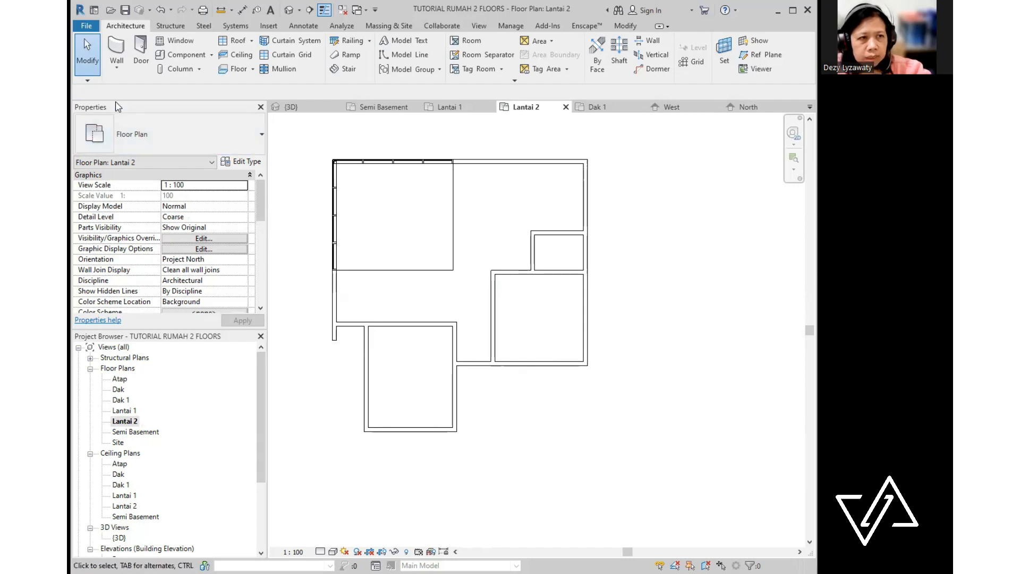
pyautogui.click(252, 69)
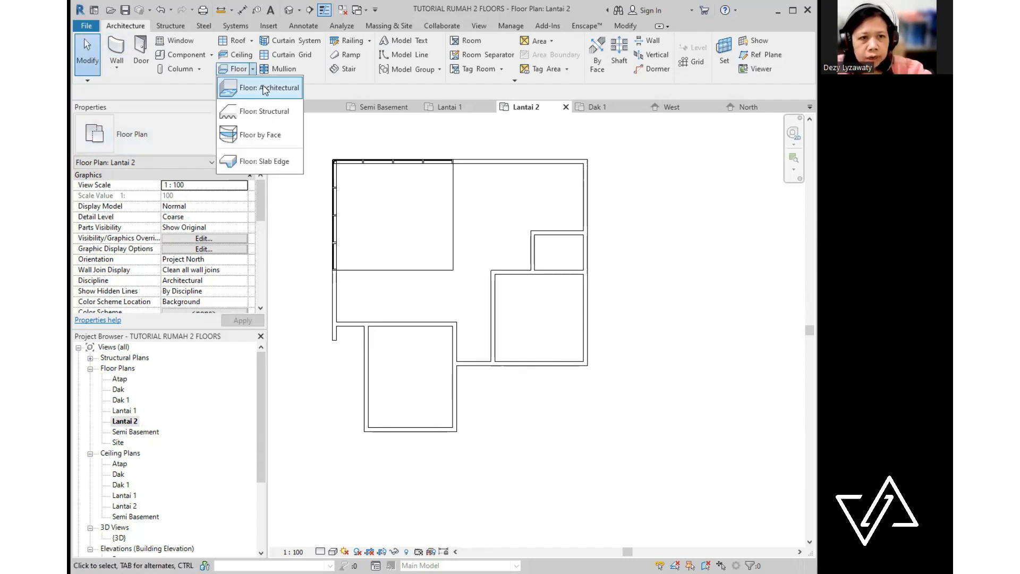
pyautogui.click(265, 91)
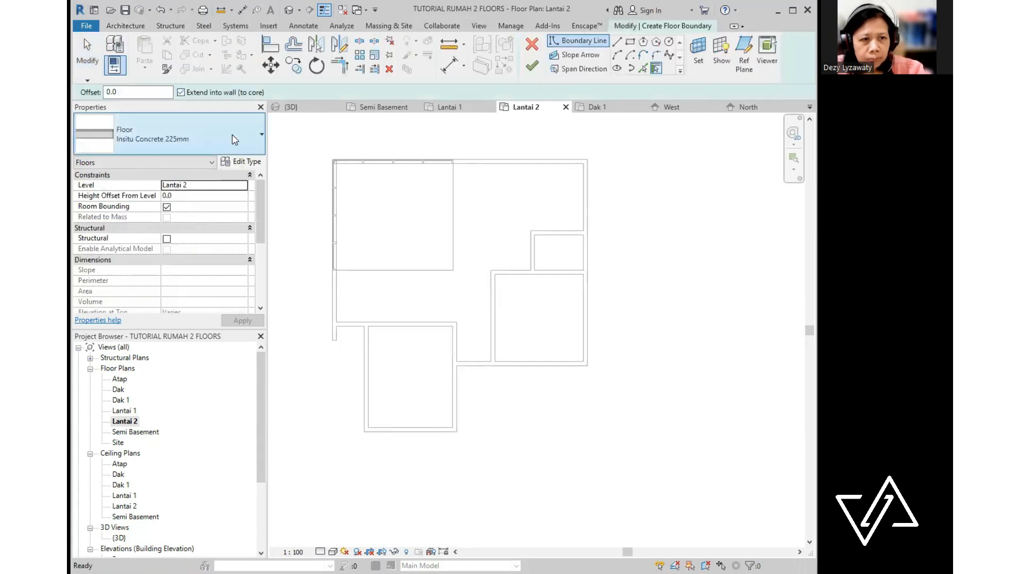
pyautogui.click(232, 138)
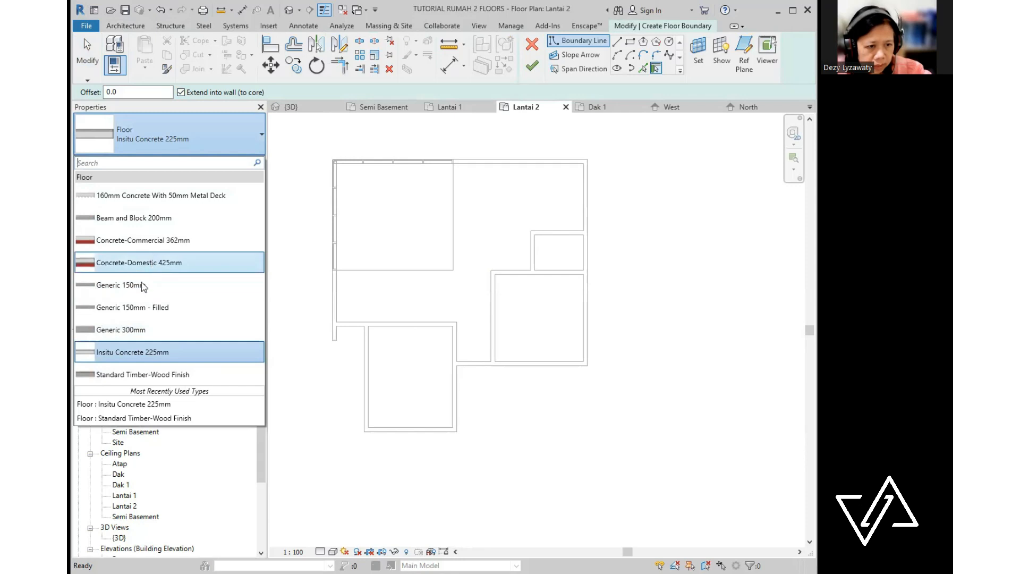
pyautogui.click(143, 359)
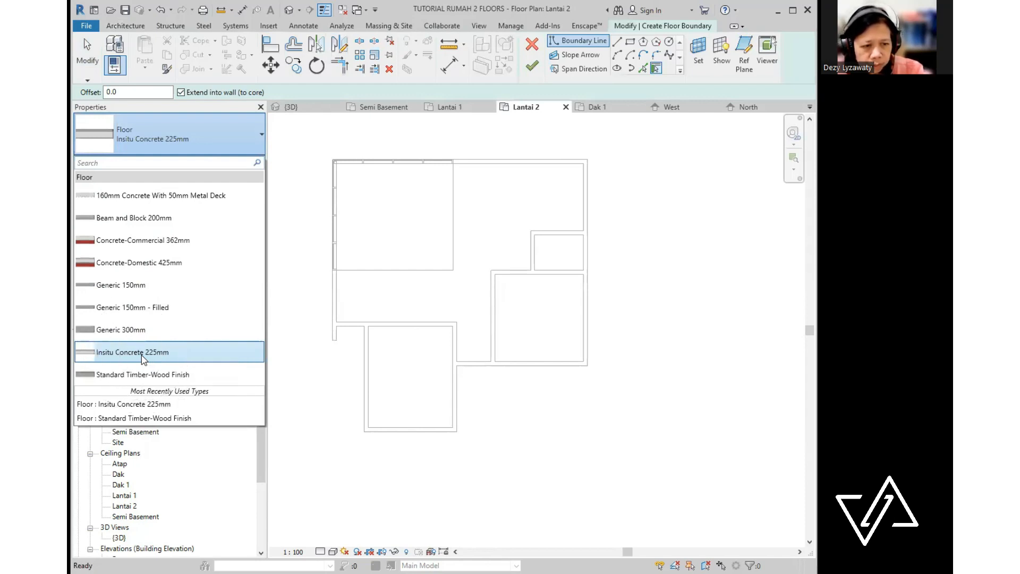
pyautogui.click(618, 43)
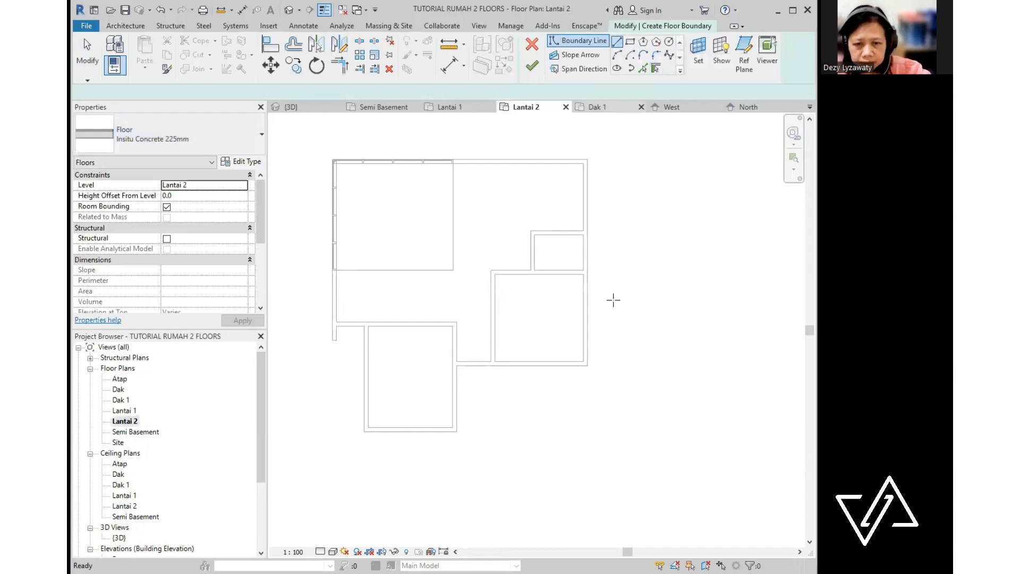
pyautogui.click(587, 365)
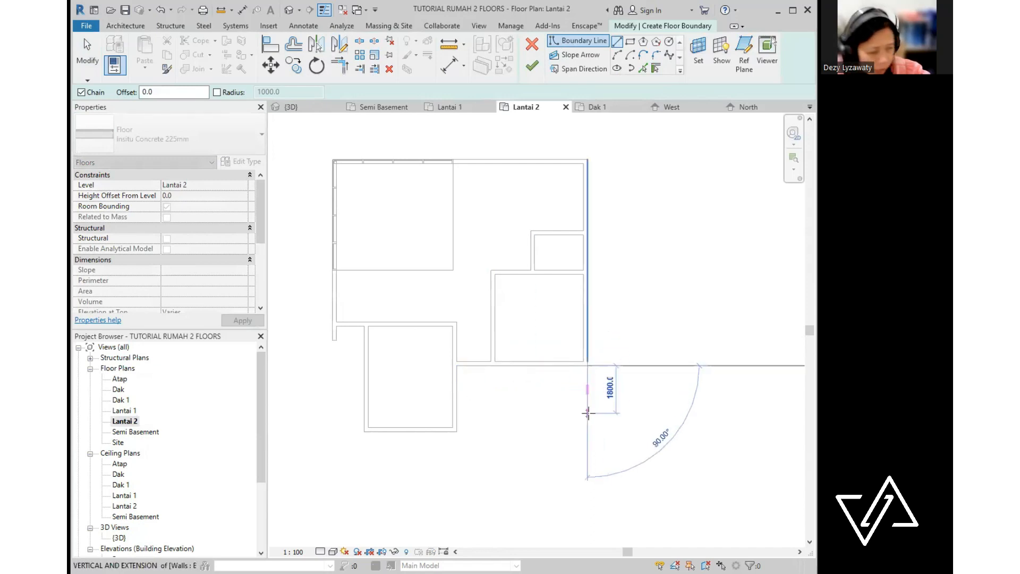
pyautogui.write('1350')
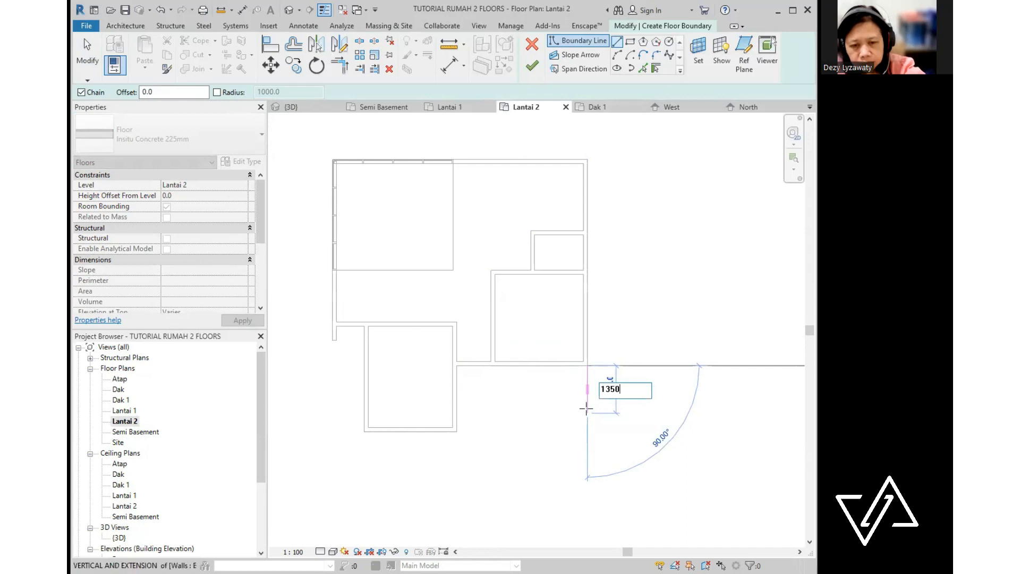
pyautogui.press('Return')
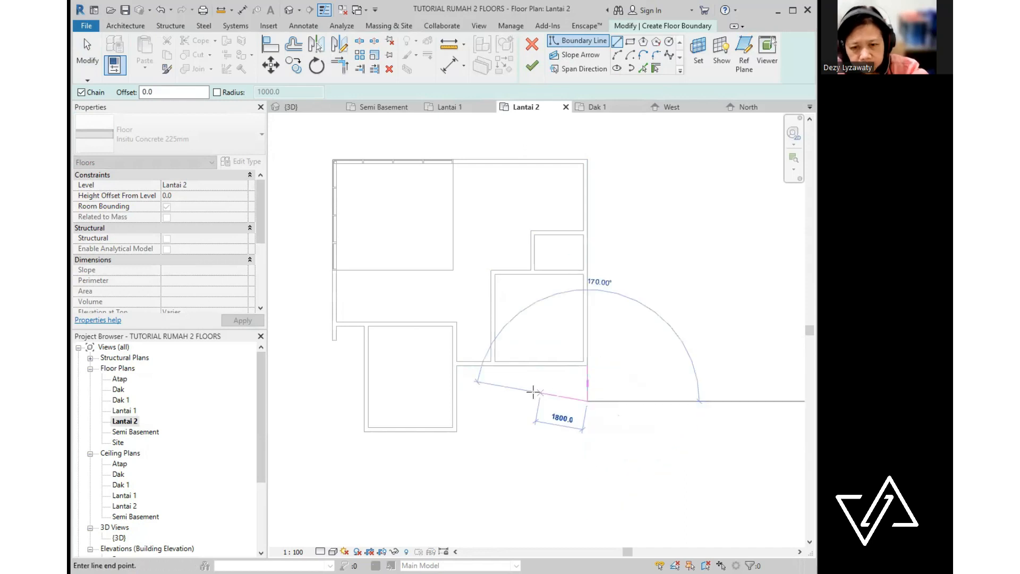
pyautogui.click(468, 401)
pyautogui.press('Escape')
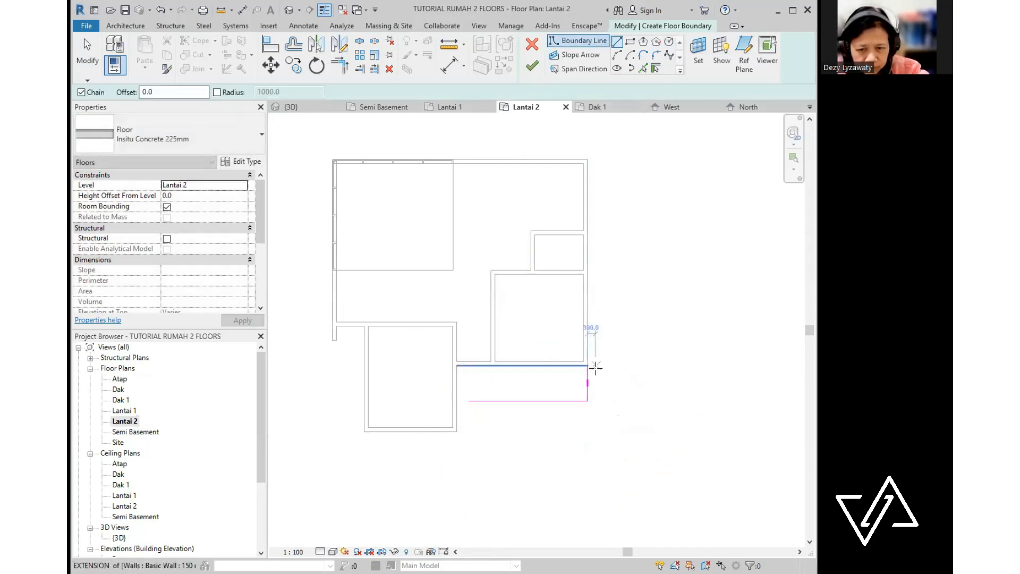
# - Trace boundary lines along the outer face of the southeast wall and around the southwest room's east, south and west outer faces
pyautogui.click(587, 365)
pyautogui.click(457, 365)
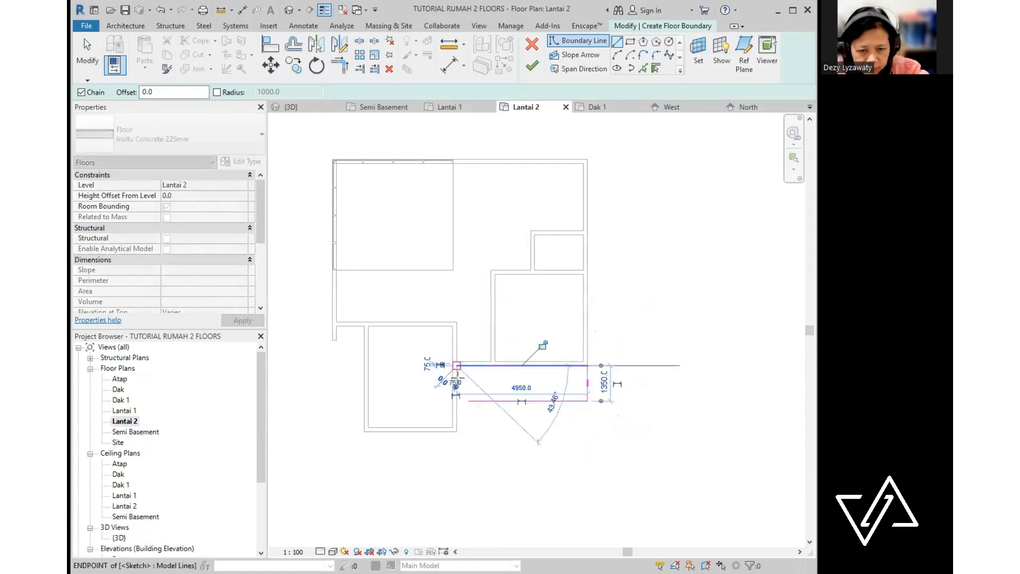
pyautogui.click(457, 431)
pyautogui.click(364, 430)
pyautogui.click(362, 325)
pyautogui.press('Escape')
pyautogui.press('Escape')
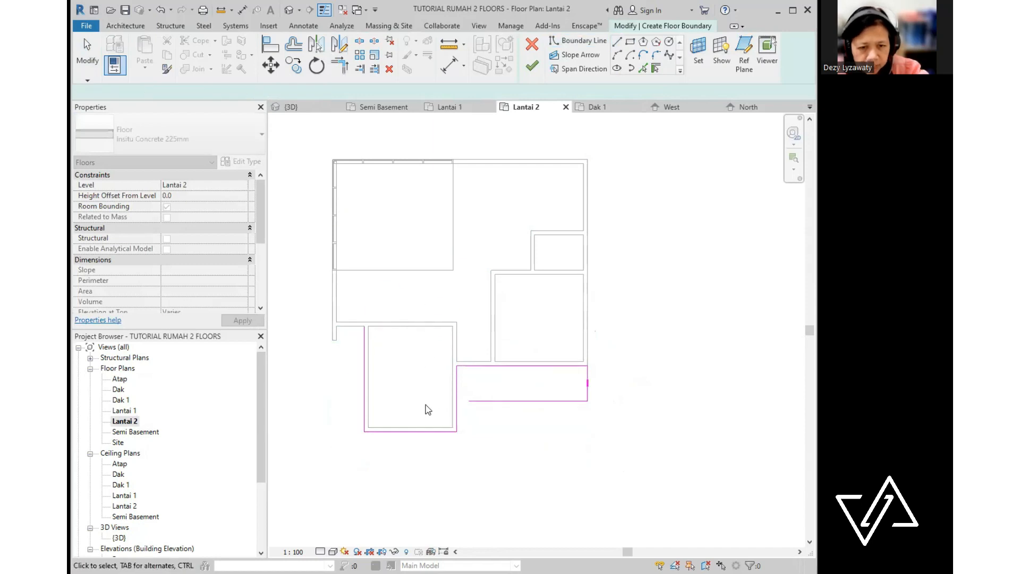
# - Offset a copy of the boundary lines around the southwest room outward by 375 mm
pyautogui.scroll(2, 424, 409)
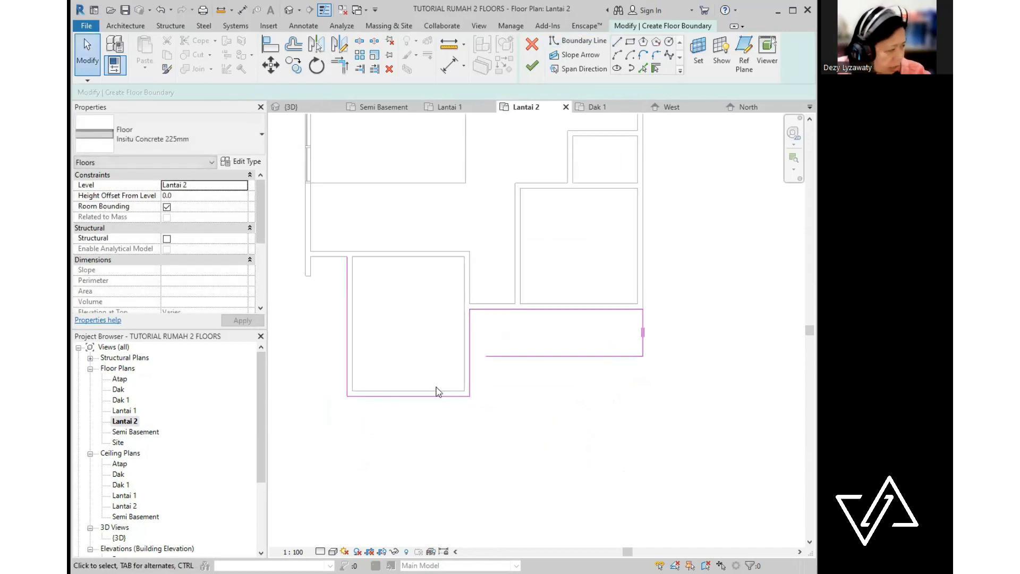
pyautogui.moveTo(494, 400); pyautogui.dragTo(471, 410, button='middle')
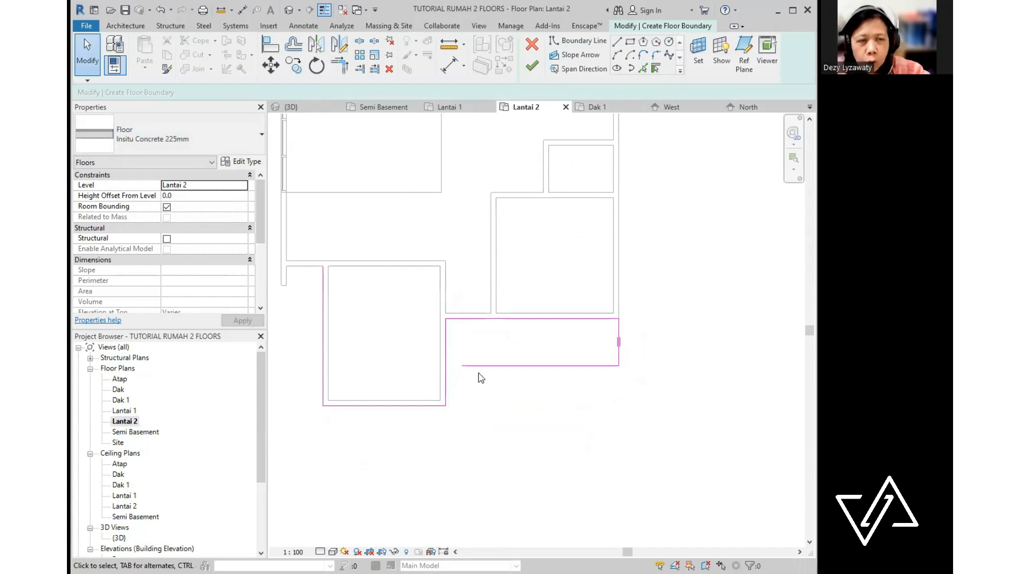
pyautogui.moveTo(620, 428)
pyautogui.mouseDown(button='middle')
pyautogui.moveTo(677, 425)
pyautogui.moveTo(647, 424)
pyautogui.mouseUp(button='middle')
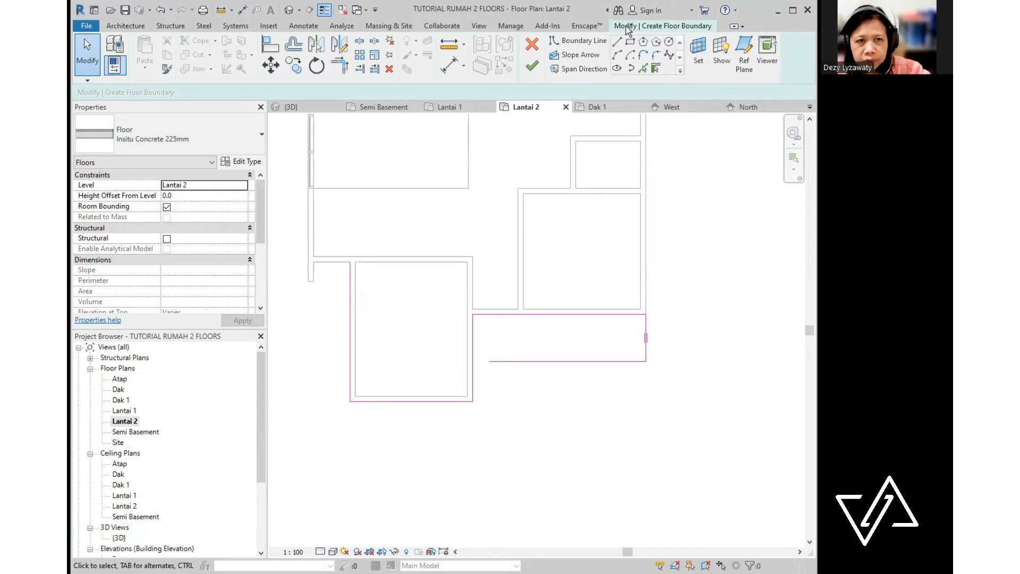
pyautogui.click(301, 51)
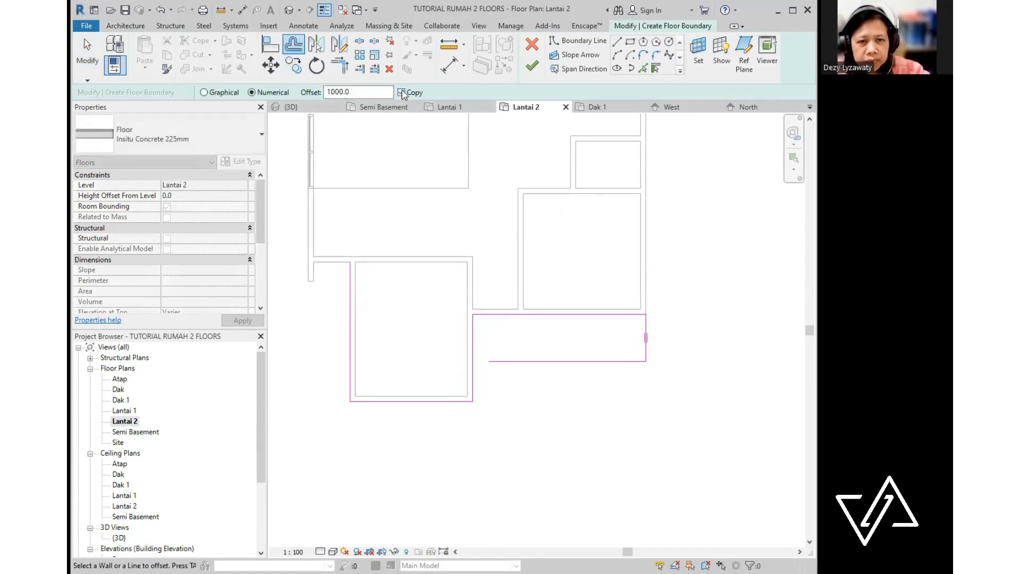
pyautogui.moveTo(356, 93); pyautogui.dragTo(285, 94)
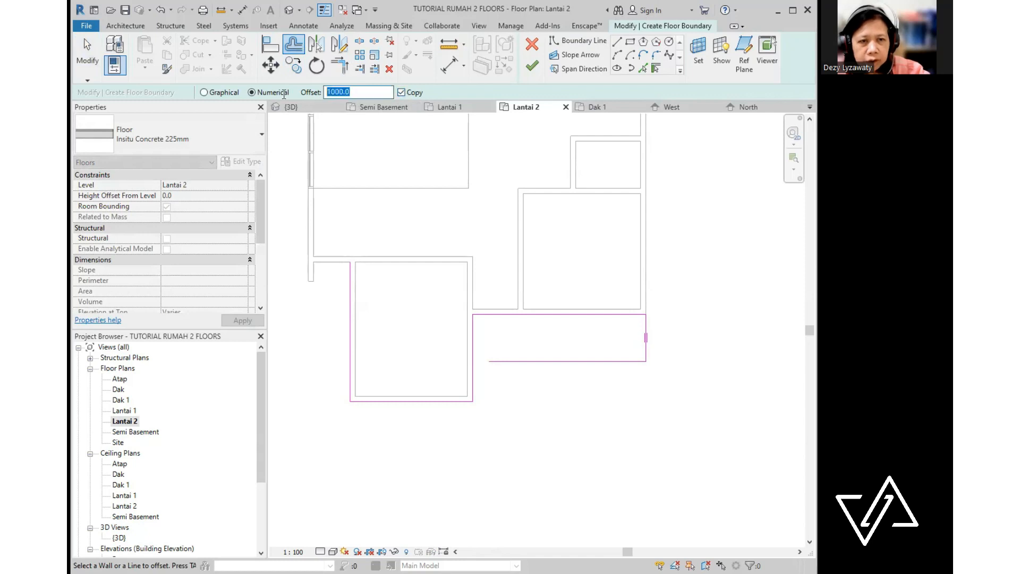
pyautogui.write('37')
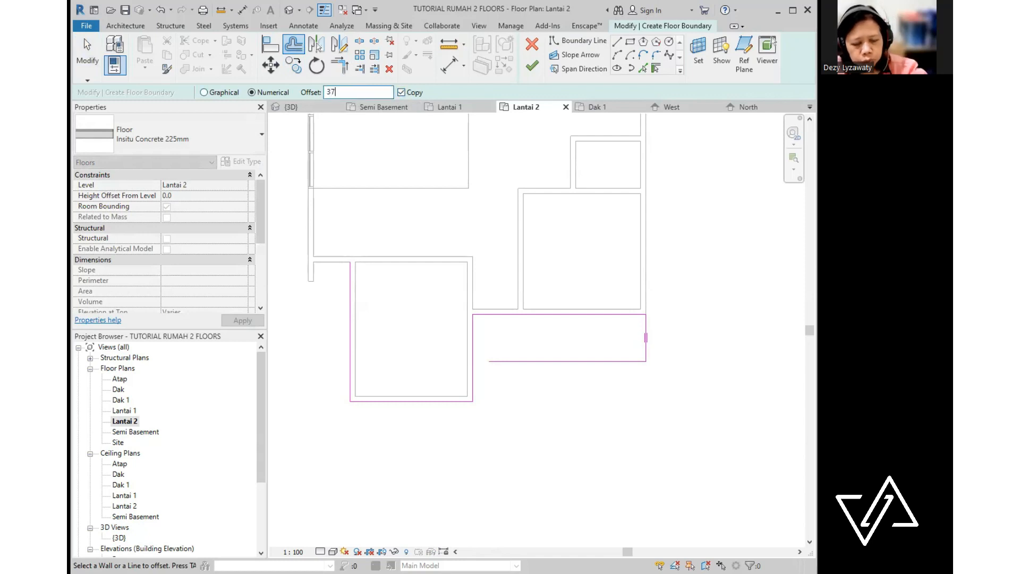
pyautogui.write('5')
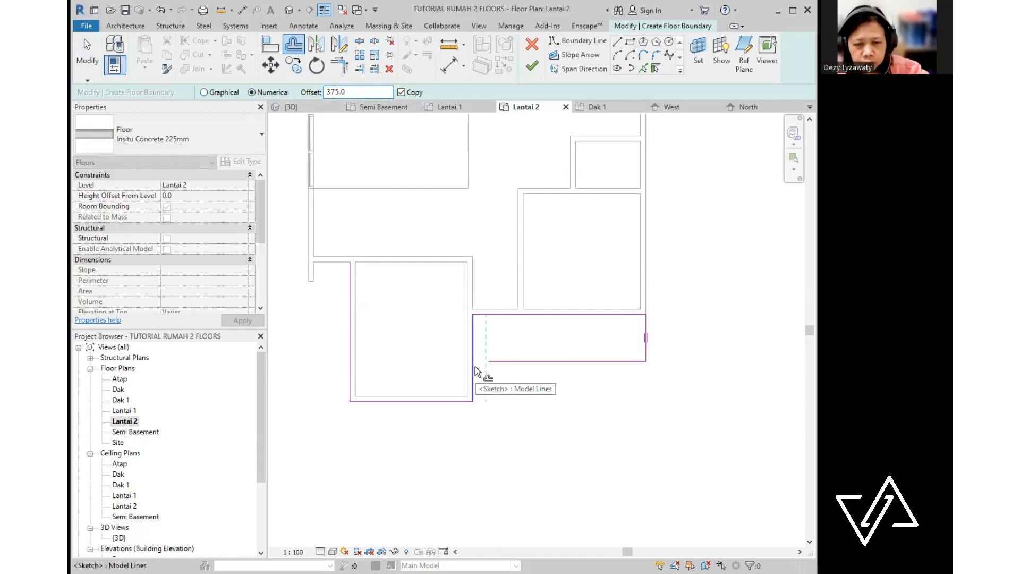
pyautogui.press('ctrl')
pyautogui.press('ctrl')
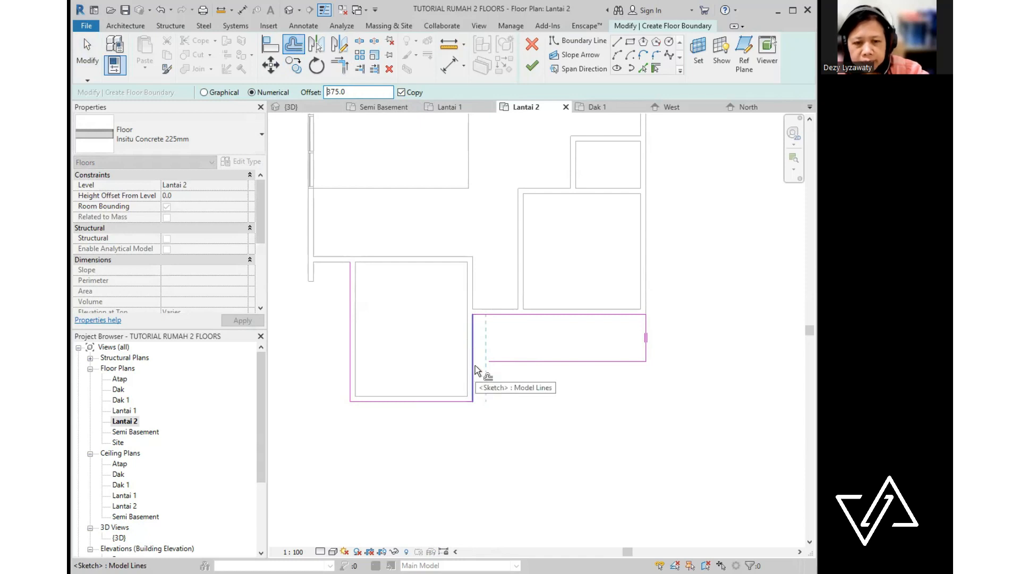
pyautogui.press('Tab')
pyautogui.click(475, 365)
pyautogui.click(351, 346)
pyautogui.press('Escape')
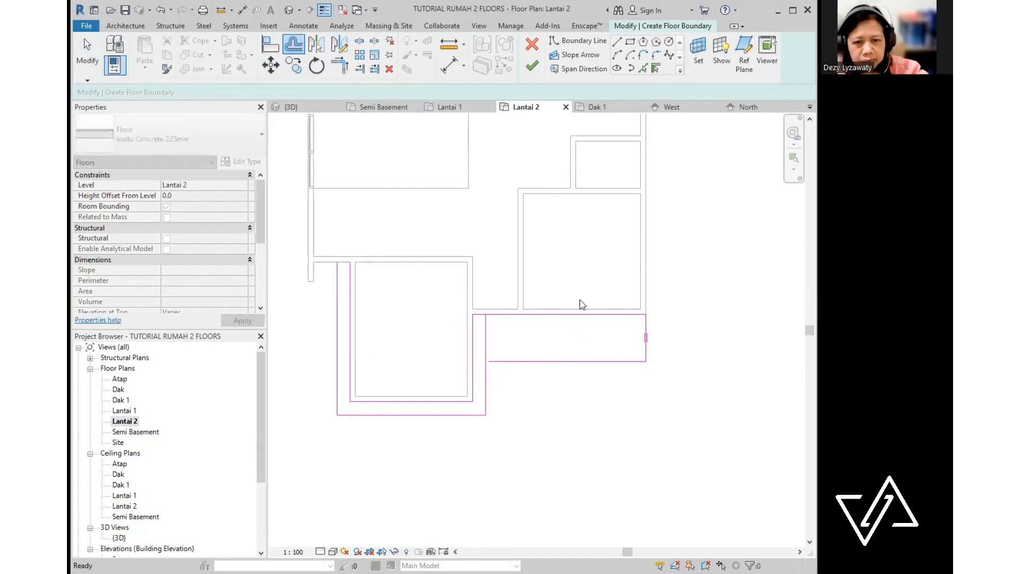
# - Trim the balcony's south boundary line and the offset line east of the southwest room into a corner, keeping the offset line's southern part
pyautogui.click(343, 72)
pyautogui.click(504, 362)
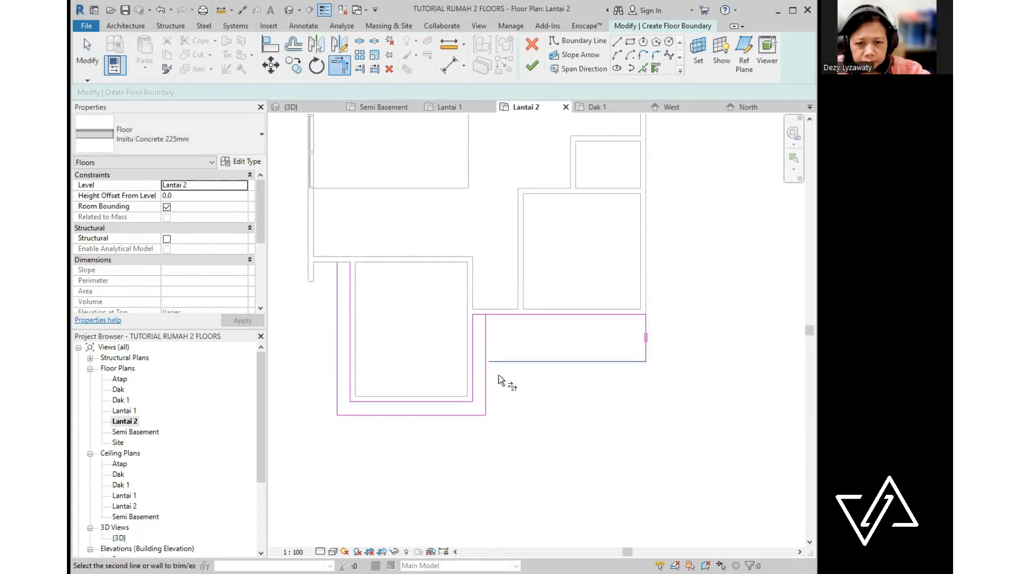
pyautogui.click(486, 392)
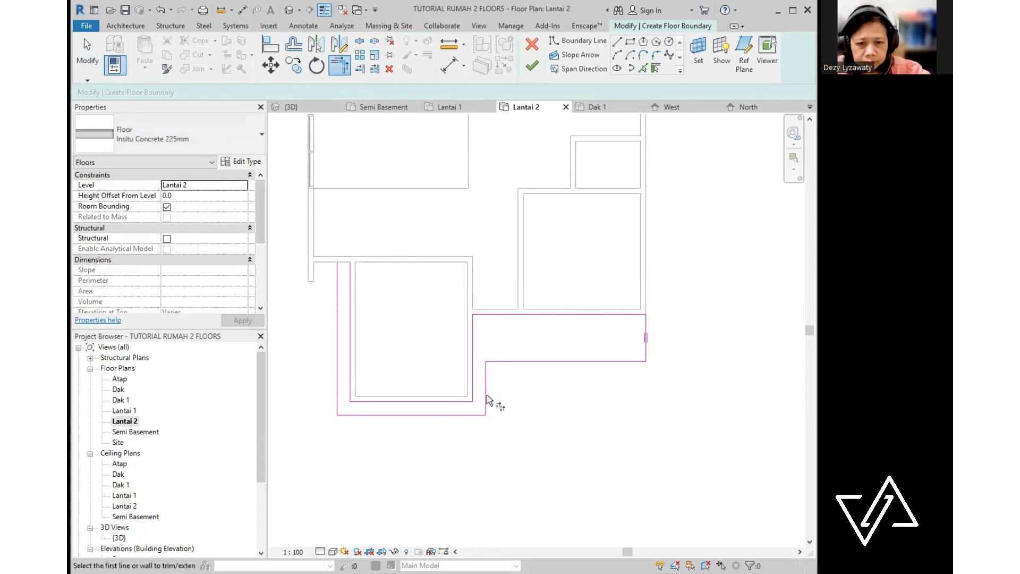
# - Close the open northwest end of the boundary with a 375 mm line and finish the concrete floor, checking it in 3D
pyautogui.click(616, 44)
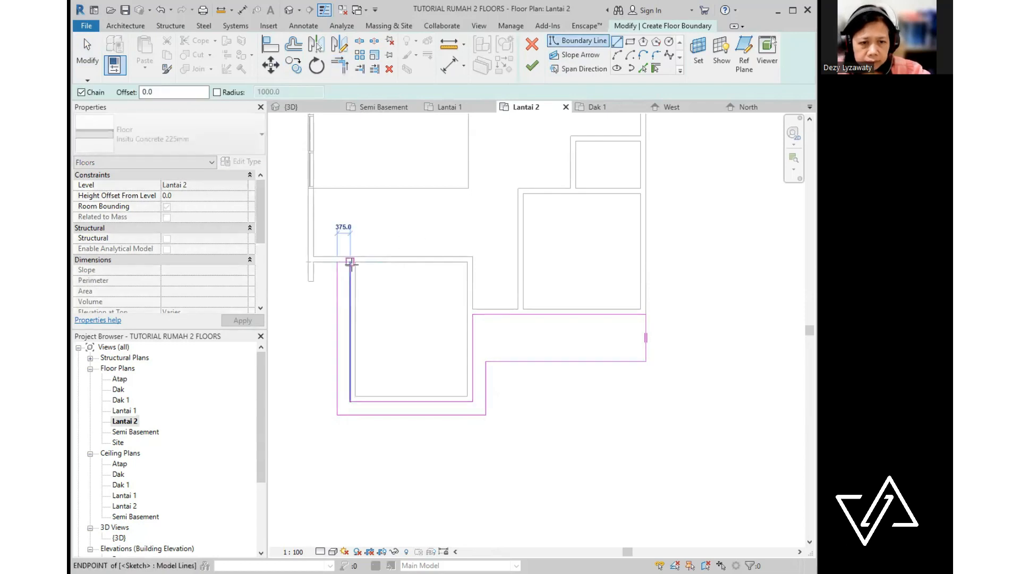
pyautogui.press('Escape')
pyautogui.press('Escape')
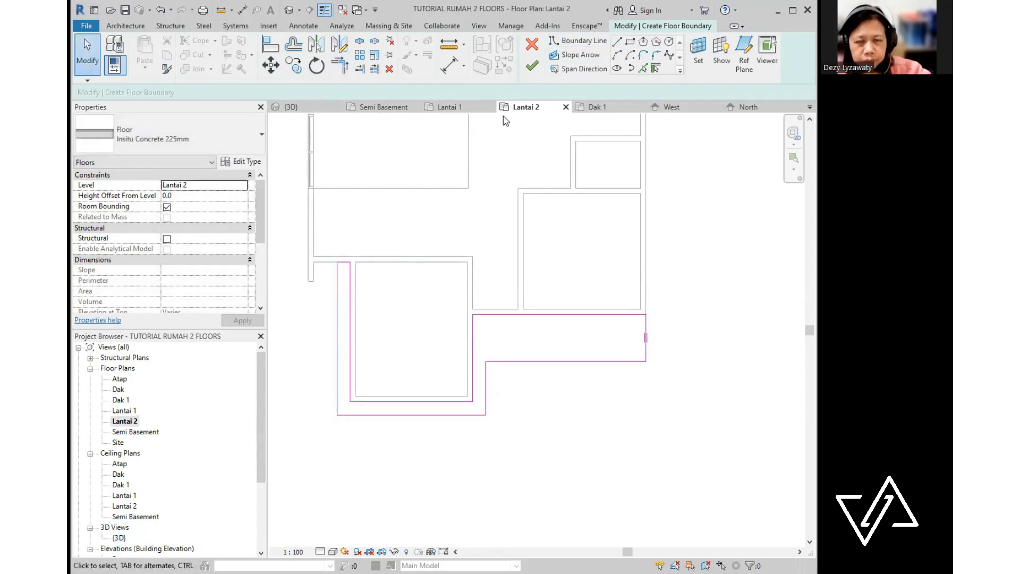
pyautogui.click(532, 65)
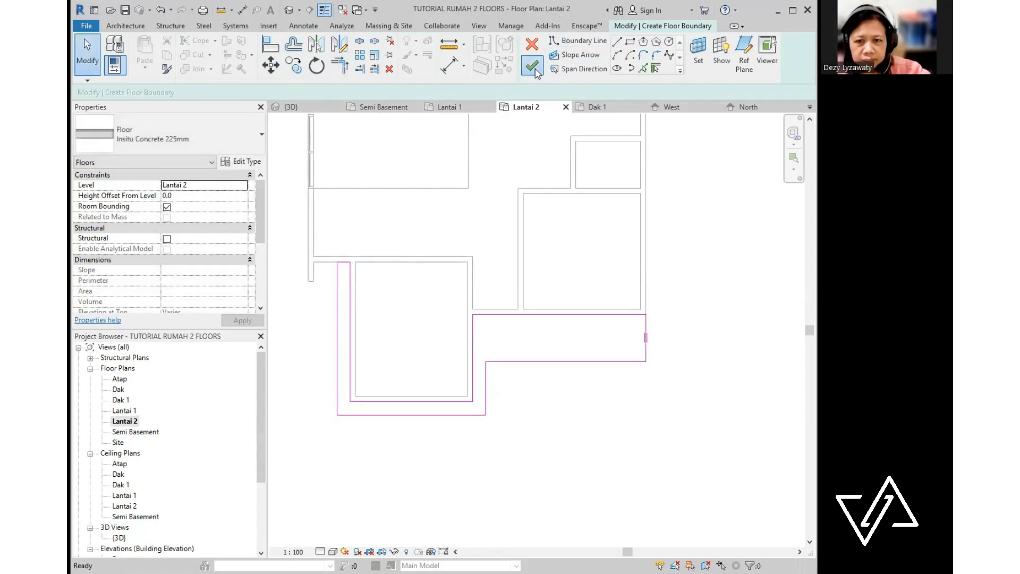
pyautogui.click(663, 387)
pyautogui.click(288, 10)
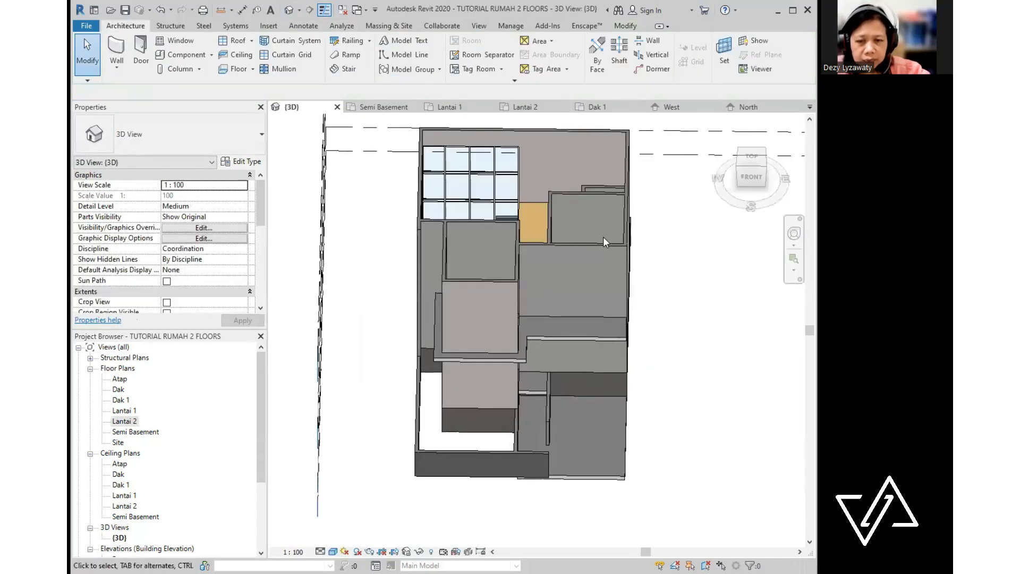
pyautogui.keyDown('shift'); pyautogui.moveTo(600, 381); pyautogui.dragTo(508, 334, button='middle'); pyautogui.keyUp('shift')
pyautogui.moveTo(542, 281); pyautogui.dragTo(444, 345, button='middle')
pyautogui.scroll(1, 515, 317)
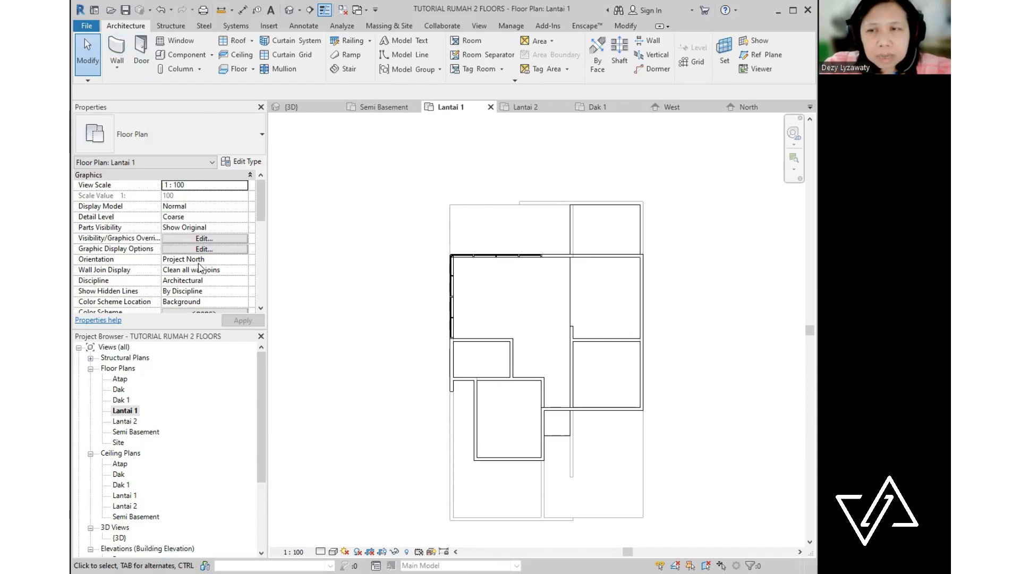
# - Start placing a door on Lantai 1 and browse for door families in the US Metric library's Doors > Residential folder
pyautogui.click(130, 411)
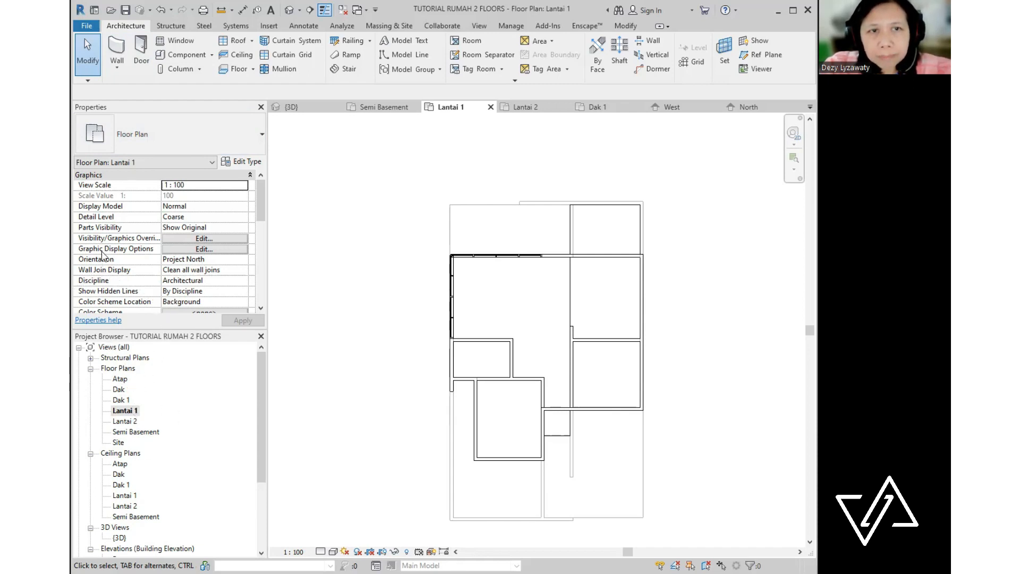
pyautogui.click(136, 31)
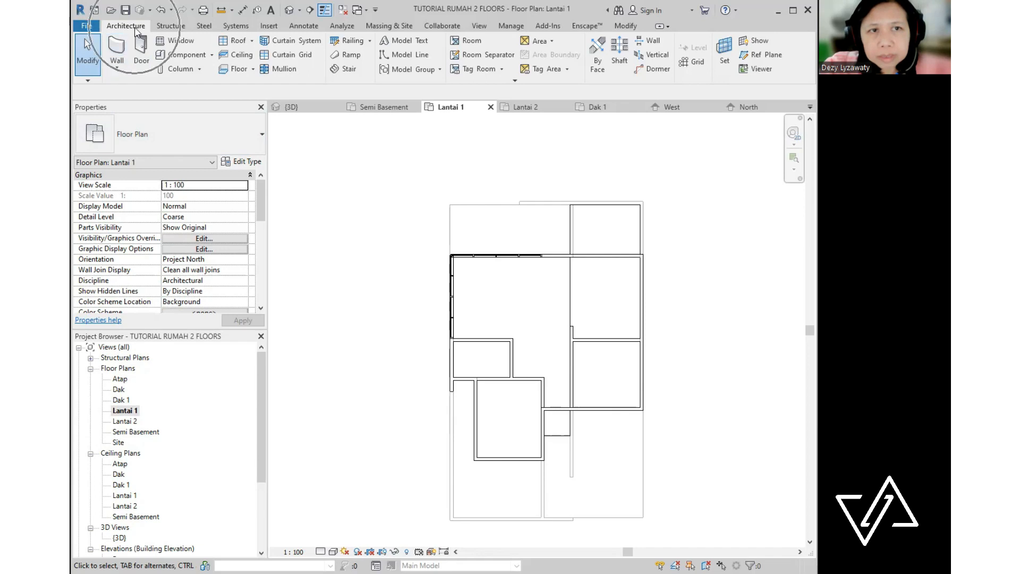
pyautogui.click(141, 61)
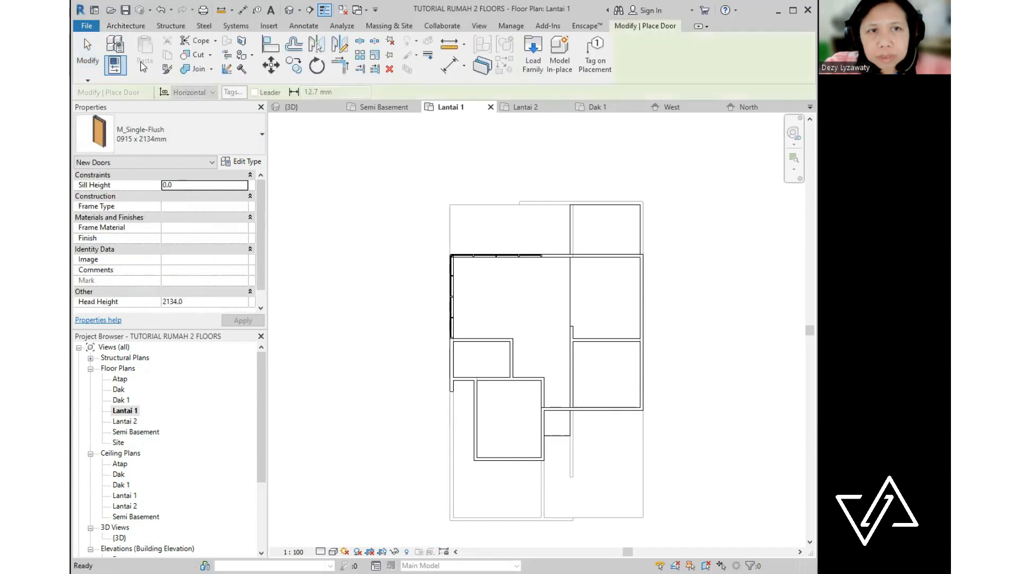
pyautogui.click(193, 141)
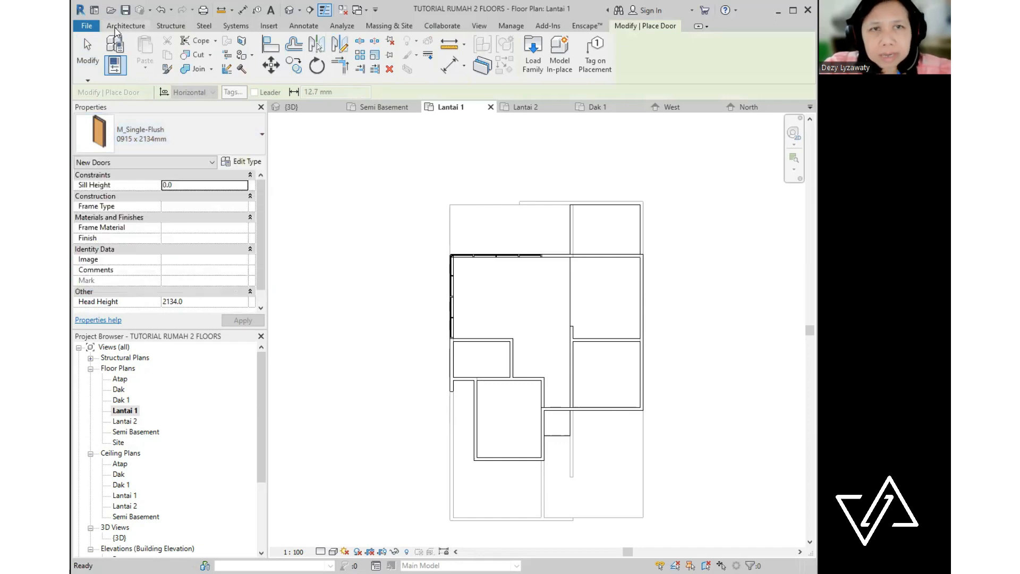
pyautogui.click(533, 58)
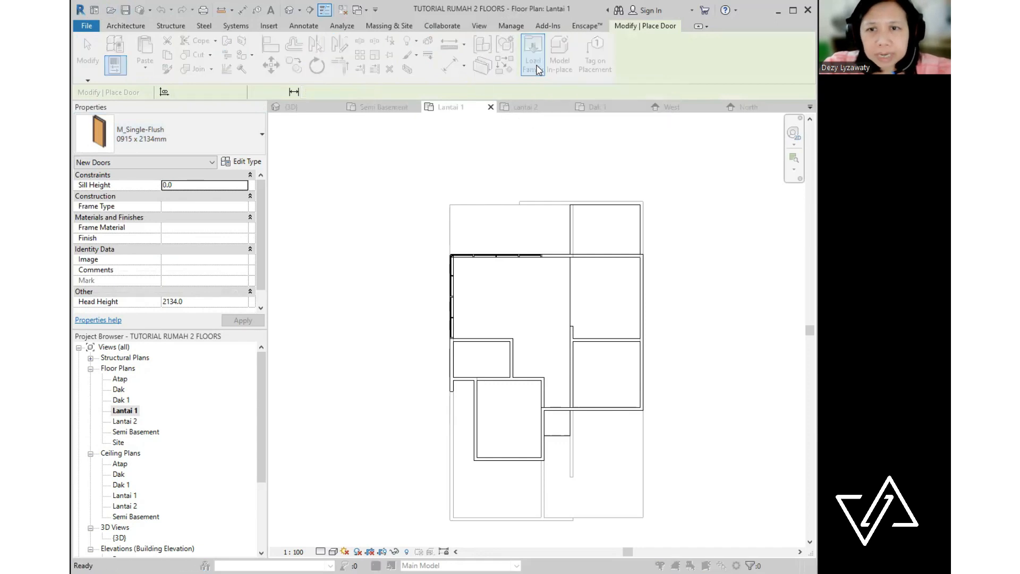
pyautogui.click(562, 173)
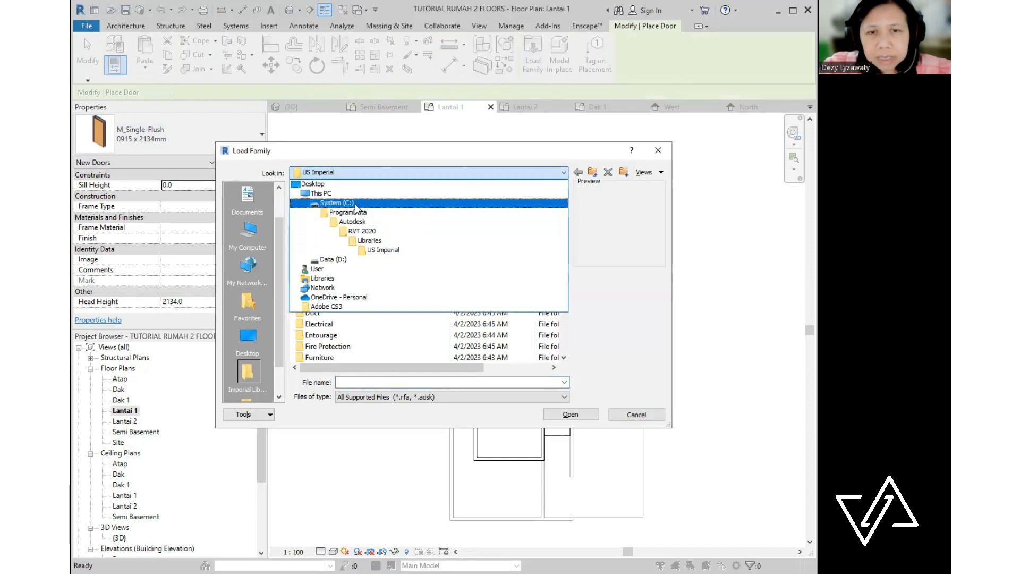
pyautogui.click(371, 241)
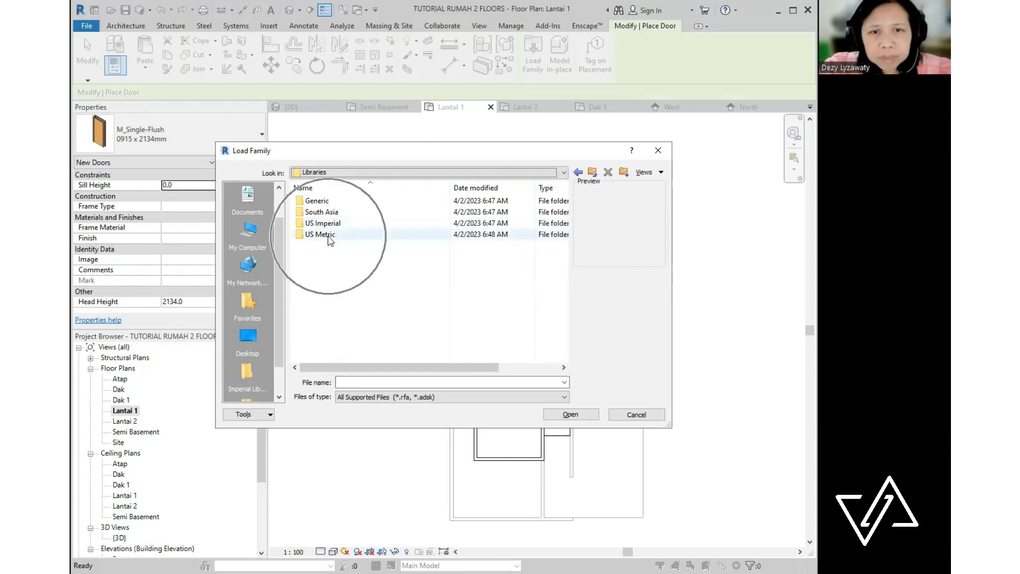
pyautogui.doubleClick(329, 236)
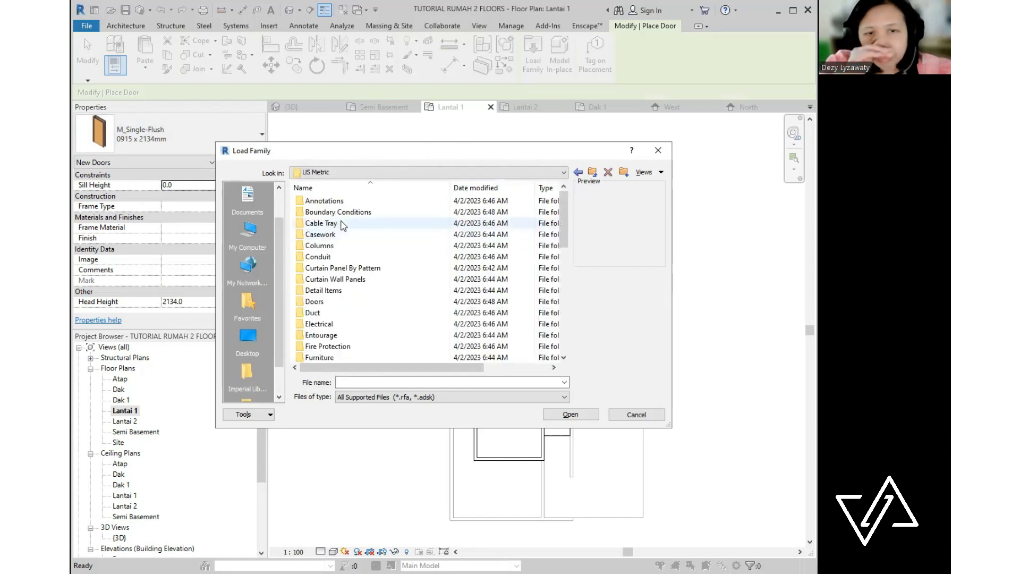
pyautogui.click(319, 302)
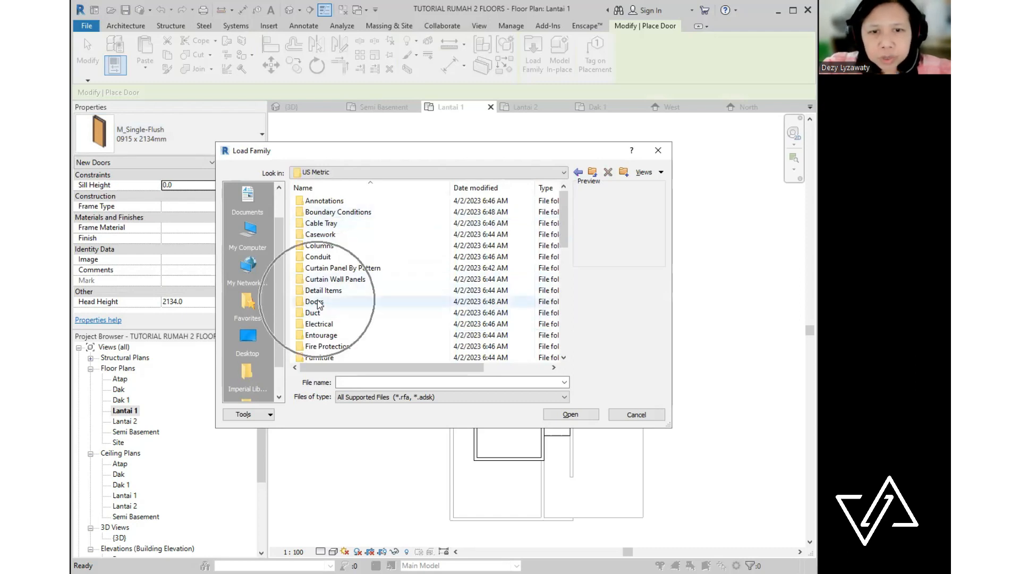
pyautogui.doubleClick(319, 303)
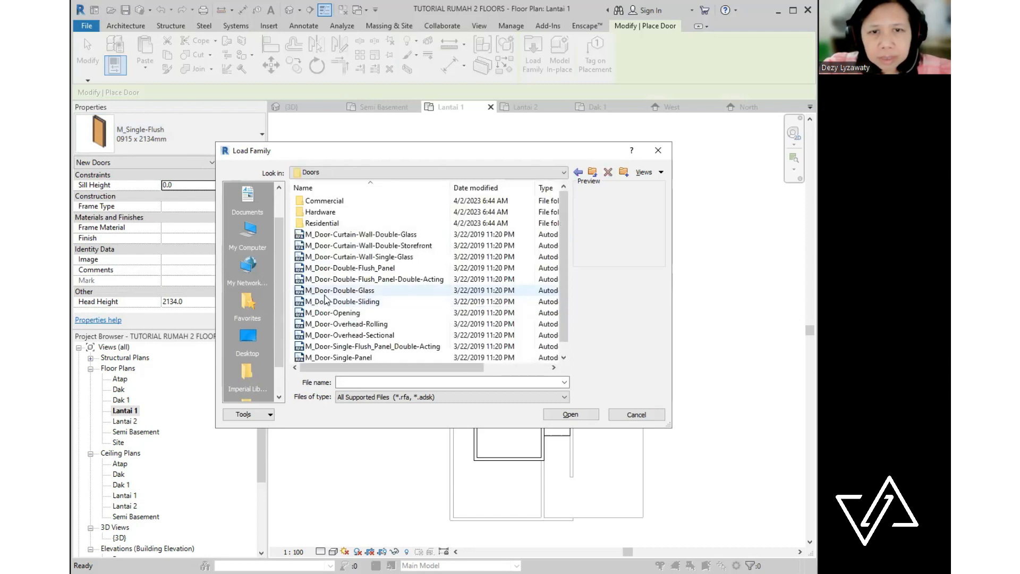
pyautogui.doubleClick(322, 223)
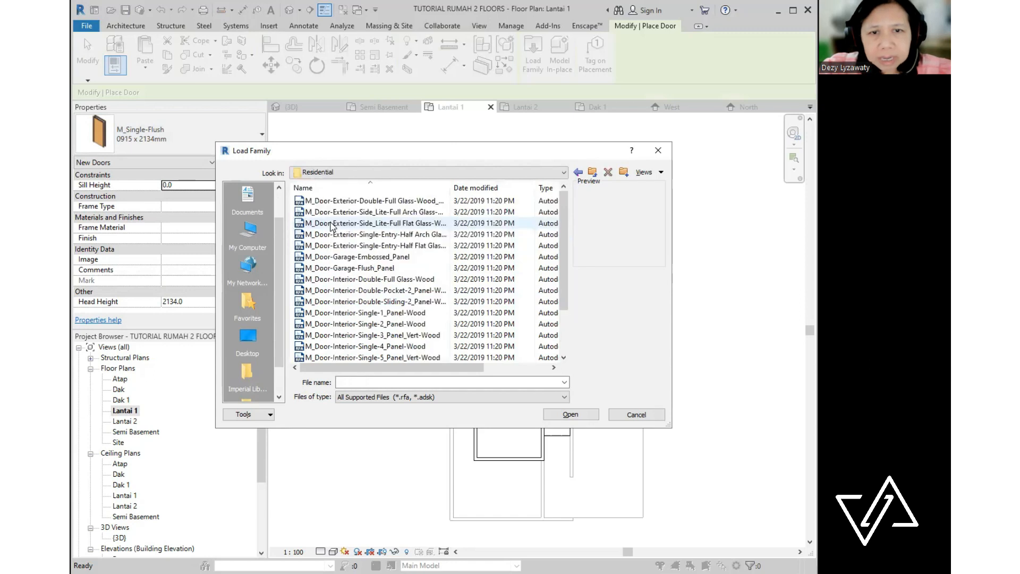
# - Load the M_Door-Exterior-Double-Full Glass-Wood_Clad family with the types from 1500 x 2000mm through 1700 x 2100mm
pyautogui.click(365, 202)
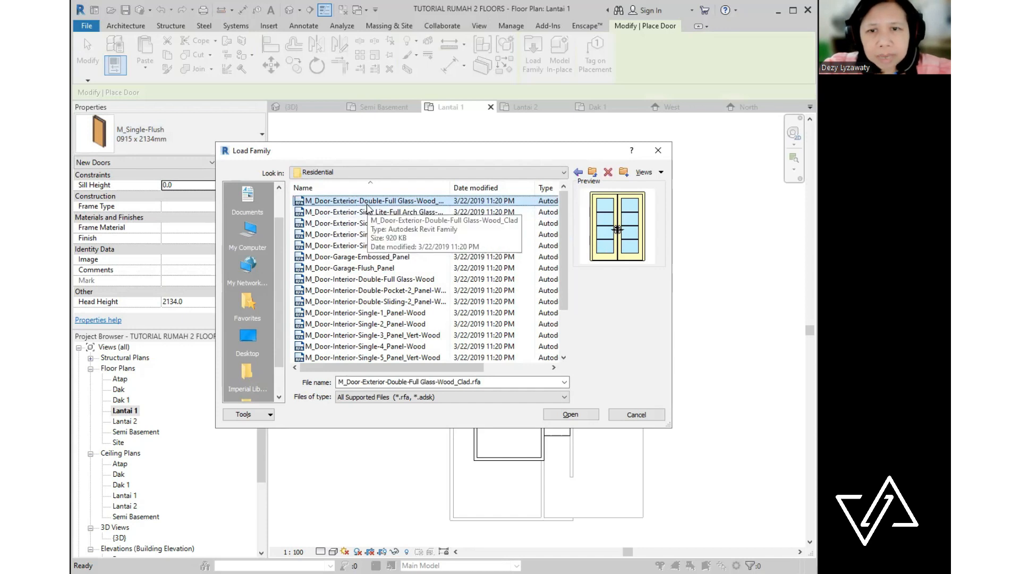
pyautogui.click(568, 416)
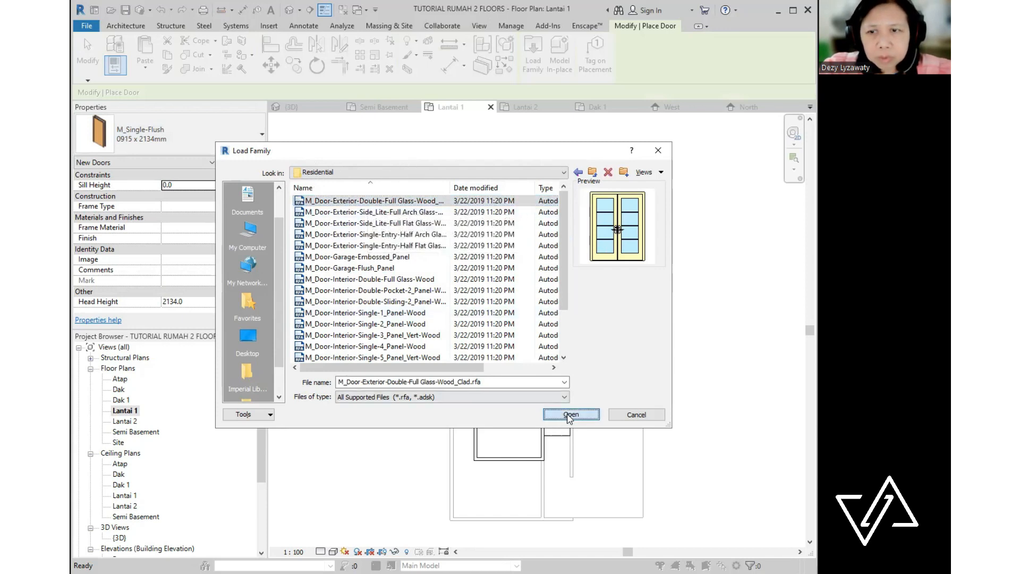
pyautogui.click(381, 270)
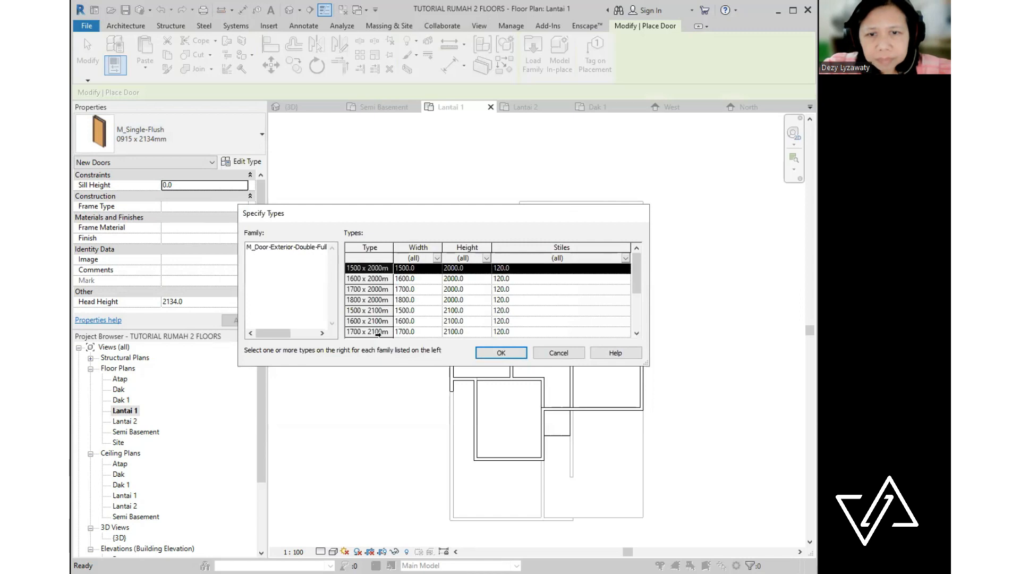
pyautogui.keyDown('shift'); pyautogui.click(378, 332); pyautogui.keyUp('shift')
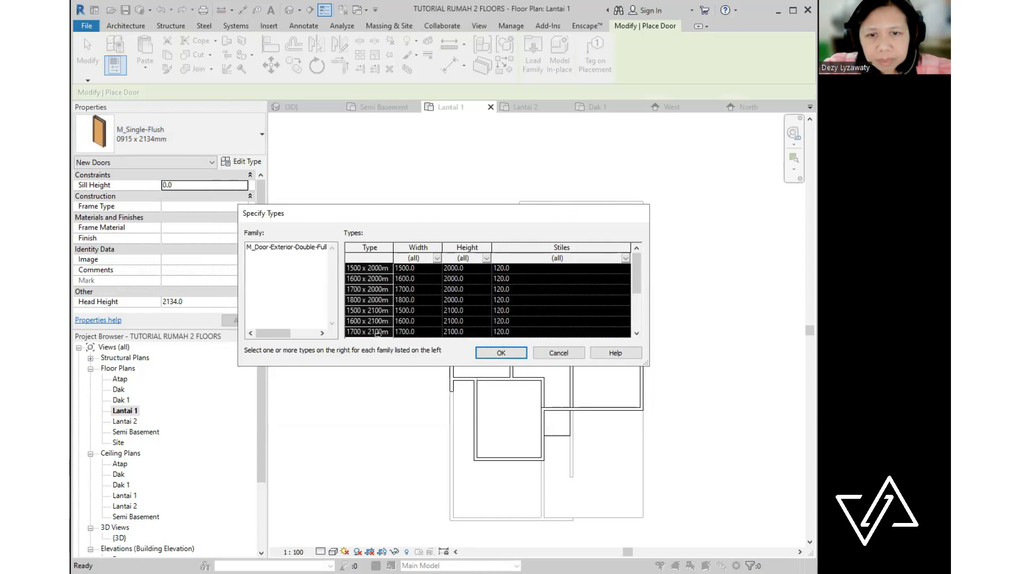
pyautogui.click(500, 354)
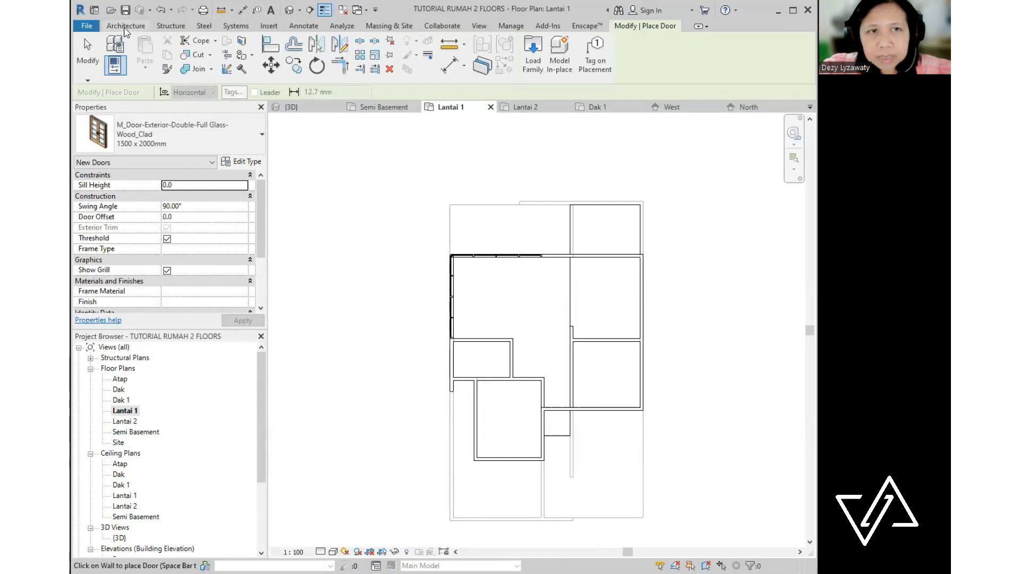
# - Load the M_Door-Exterior-Single-Entry-Half Flat Glass-Wood_Clad family with the 900 x 2100mm and 900 x 2400mm types
pyautogui.click(533, 53)
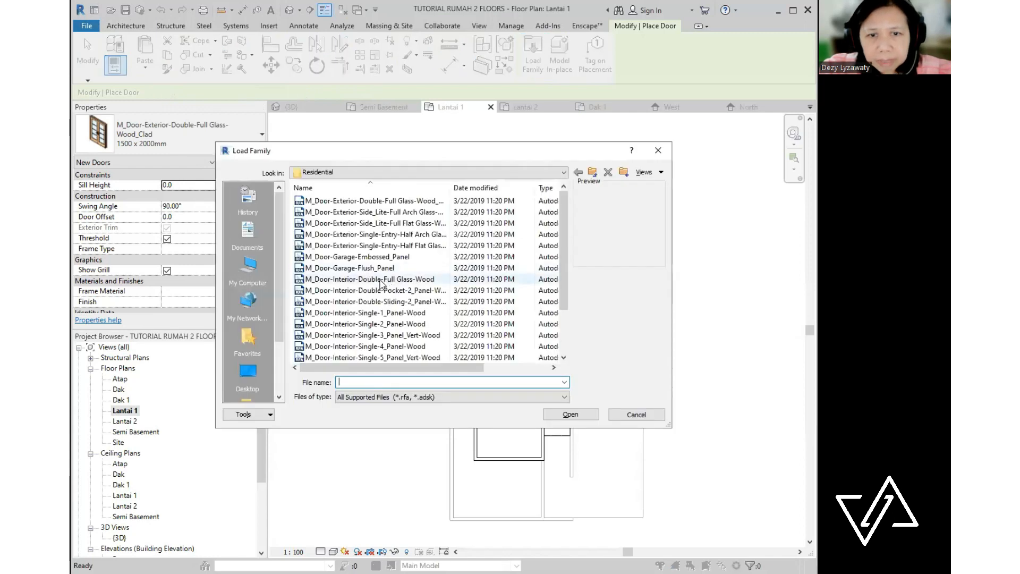
pyautogui.click(387, 236)
pyautogui.click(390, 247)
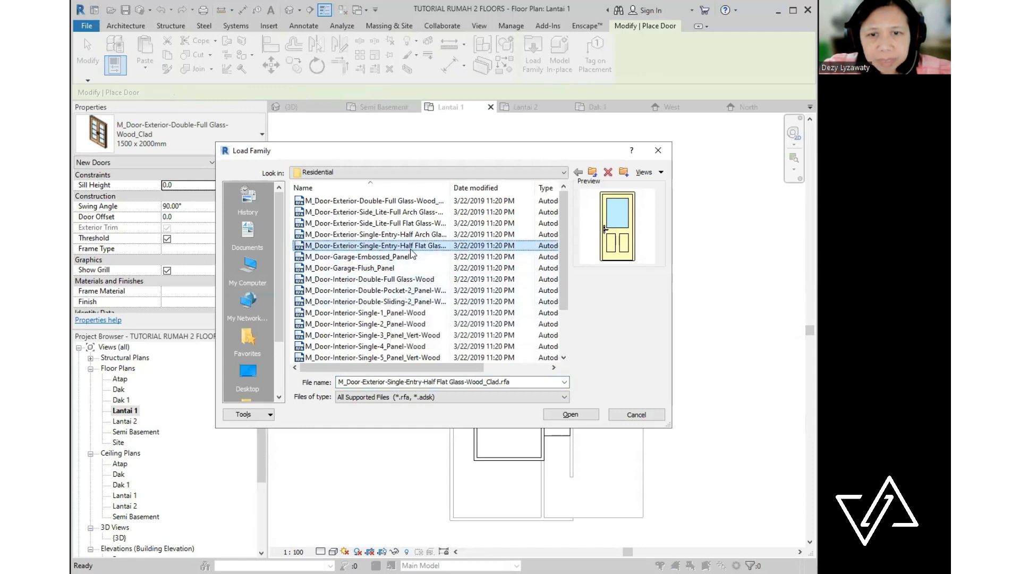
pyautogui.click(579, 413)
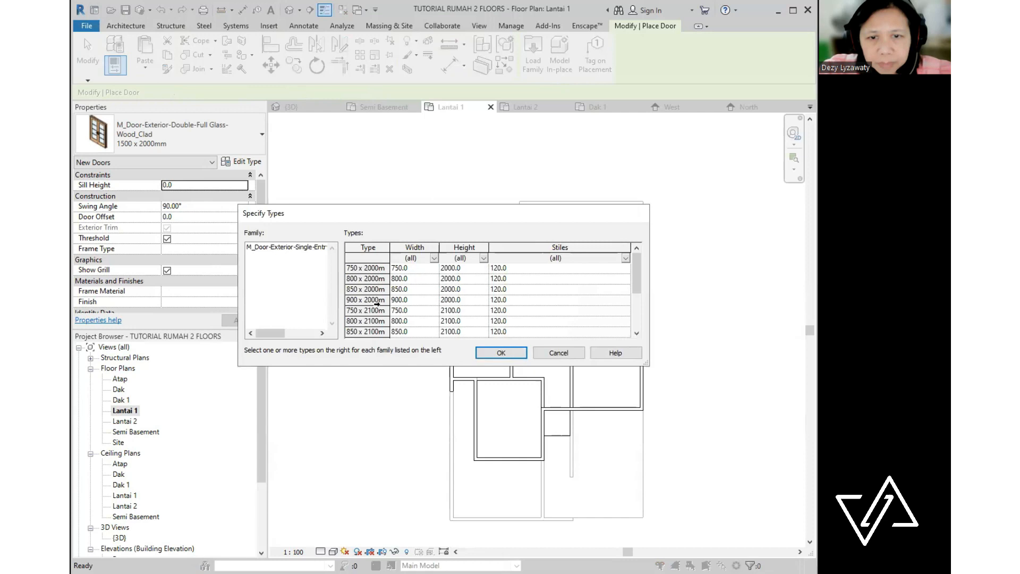
pyautogui.scroll(-2, 384, 325)
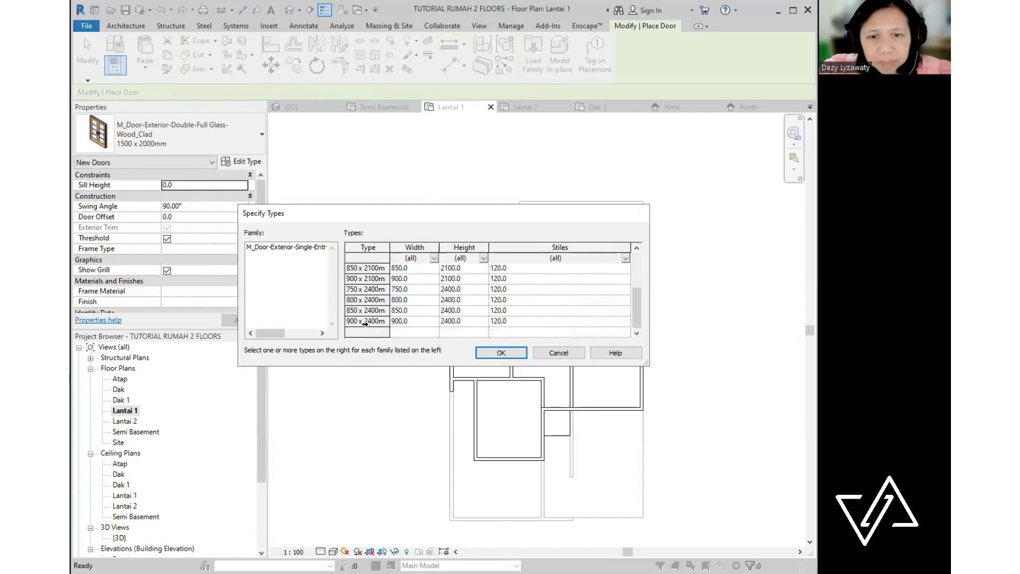
pyautogui.click(366, 321)
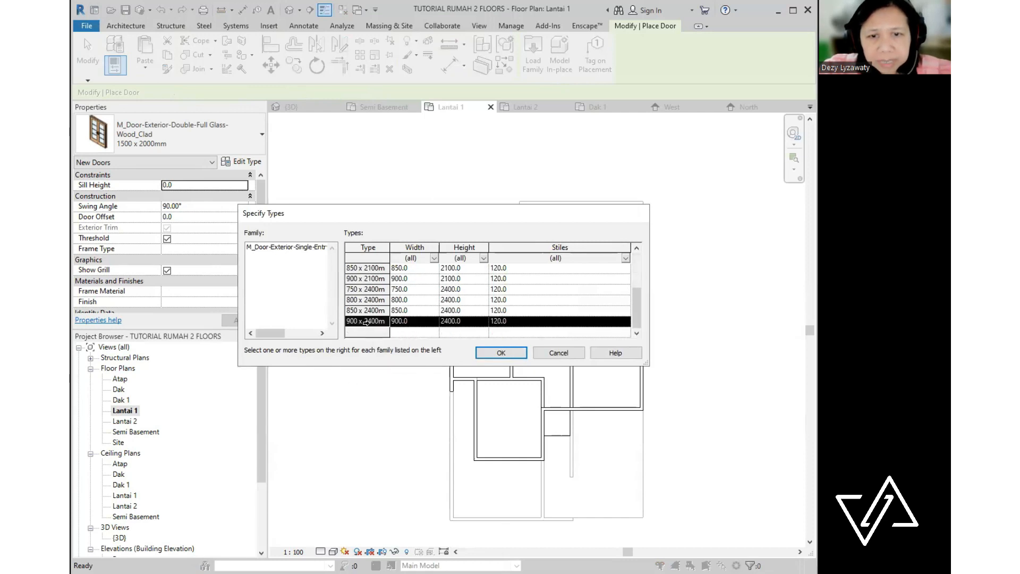
pyautogui.keyDown('ctrl'); pyautogui.click(372, 278); pyautogui.keyUp('ctrl')
pyautogui.click(501, 353)
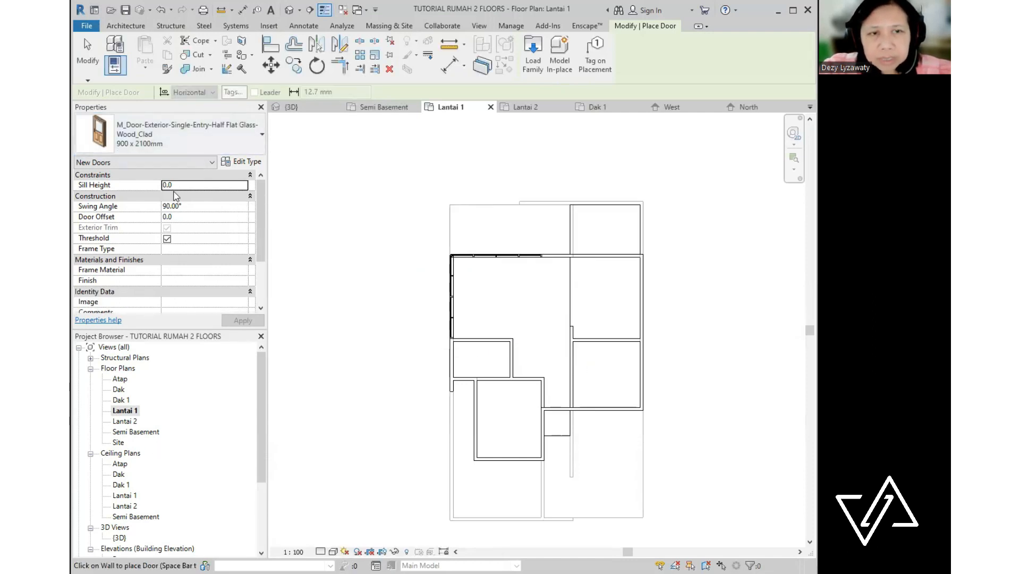
# - Place a 1700 x 2100mm double full-glass door in the north wall, about 800 mm from the east wall, and flip it to swing south
pyautogui.click(198, 147)
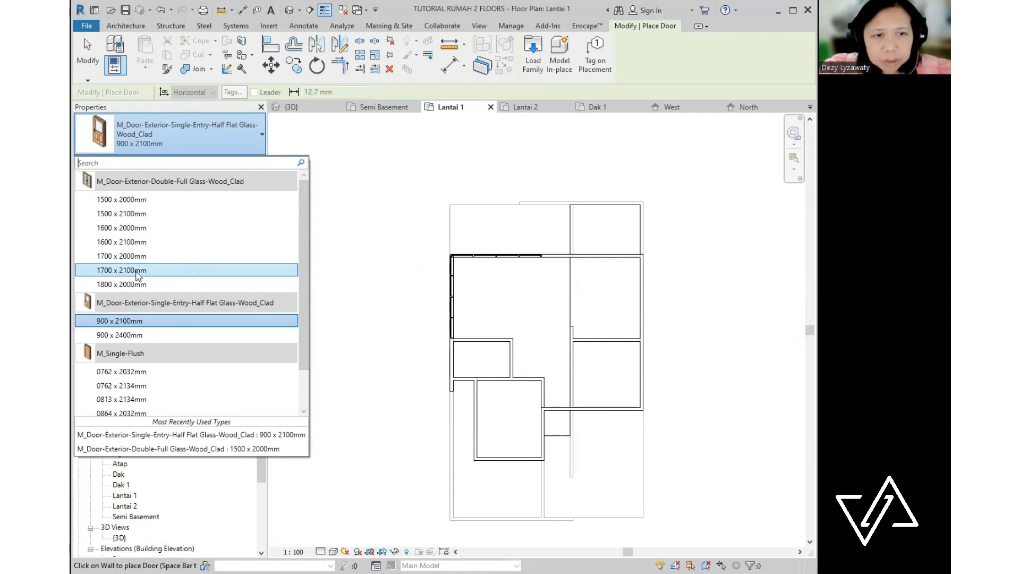
pyautogui.press('Return')
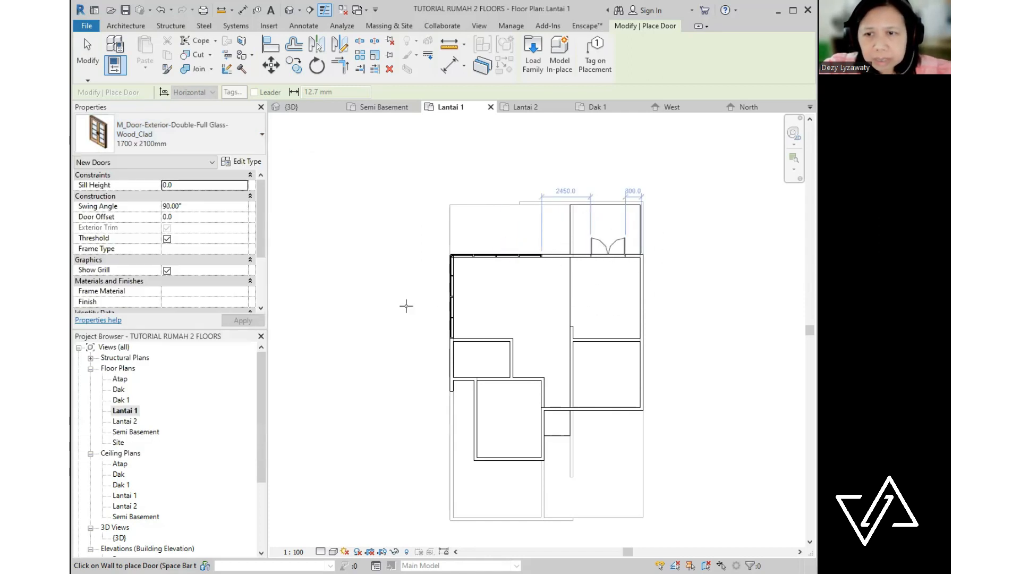
pyautogui.press('Escape')
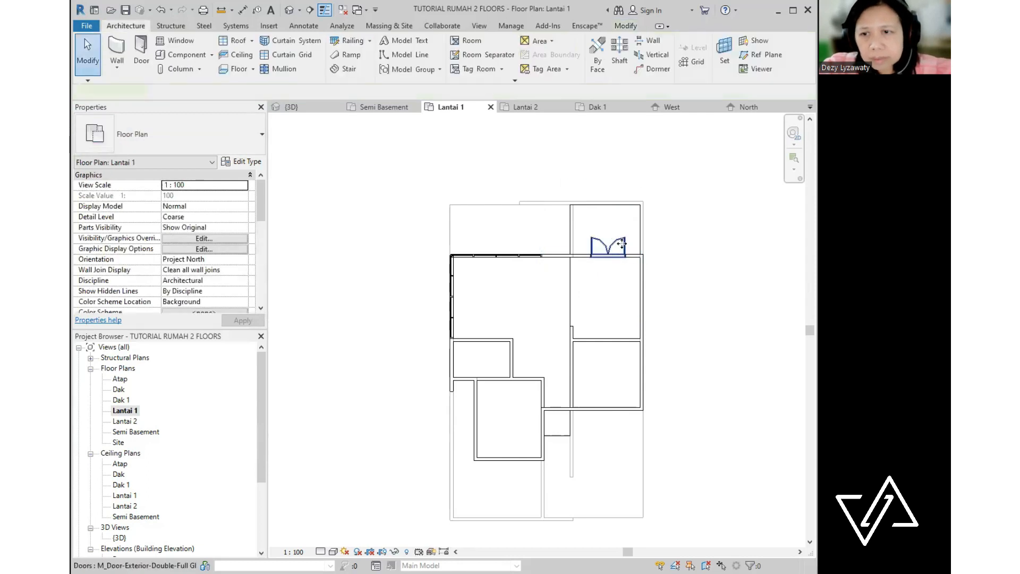
pyautogui.click(609, 250)
pyautogui.click(607, 257)
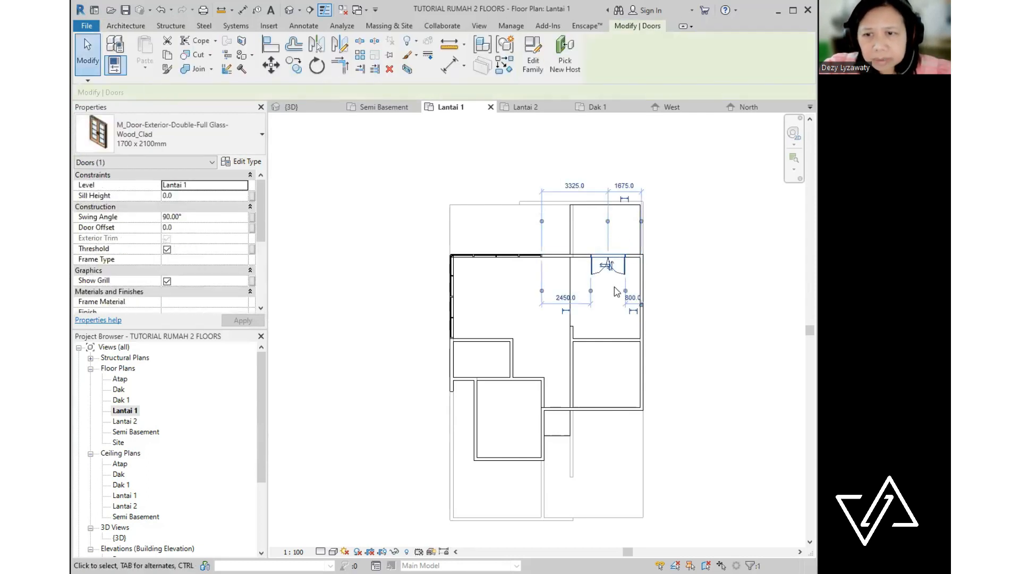
pyautogui.click(615, 288)
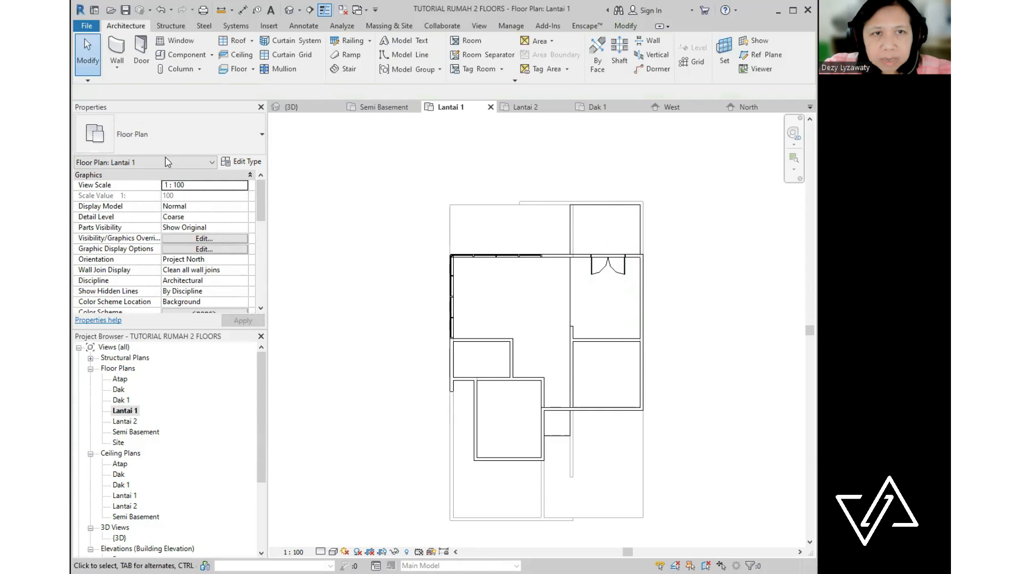
# - Place 900 x 2100mm single half flat glass doors in the passage's south wall, the southwest room's north wall and the southeast room's west wall
pyautogui.click(141, 61)
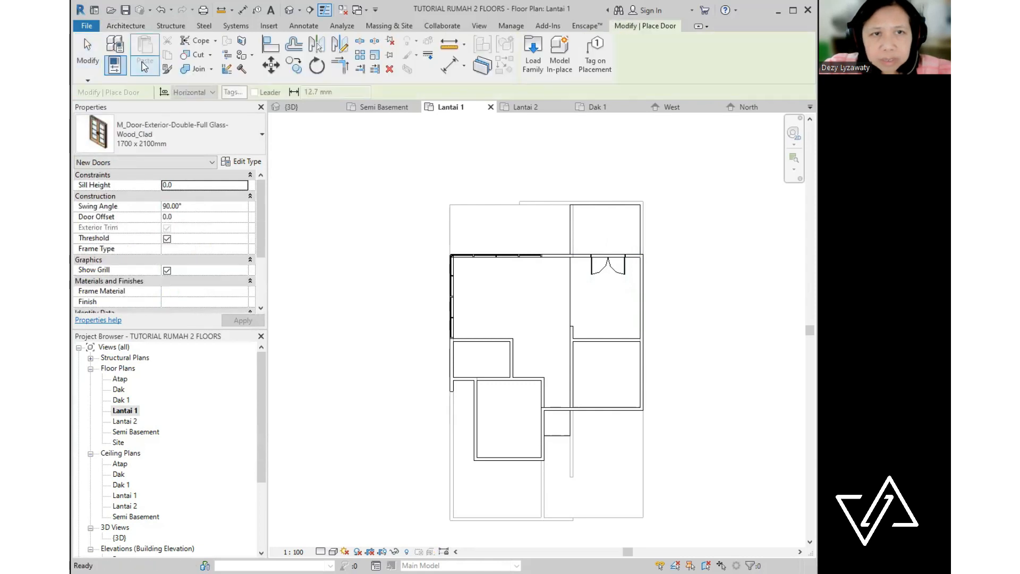
pyautogui.click(192, 123)
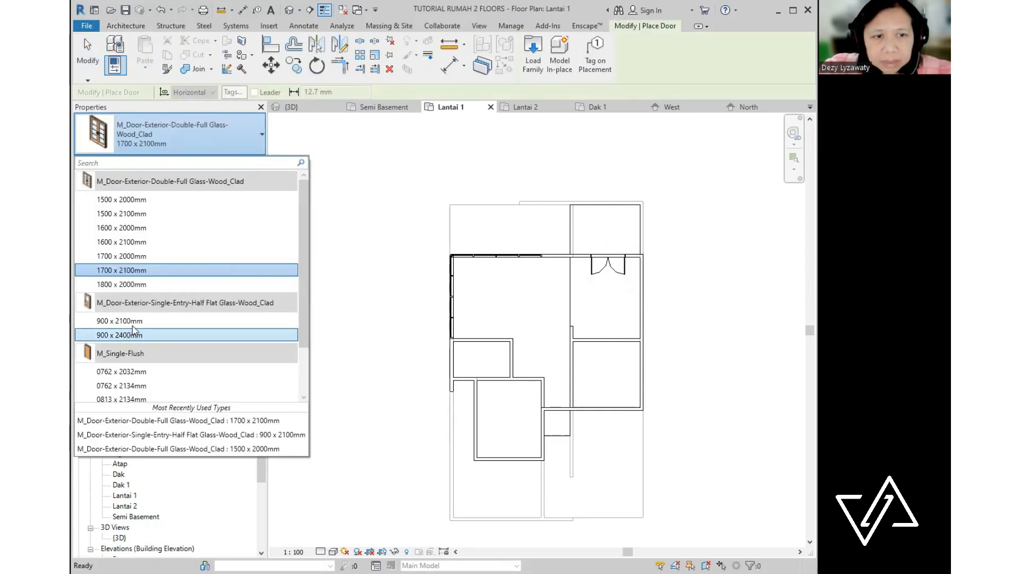
pyautogui.click(135, 321)
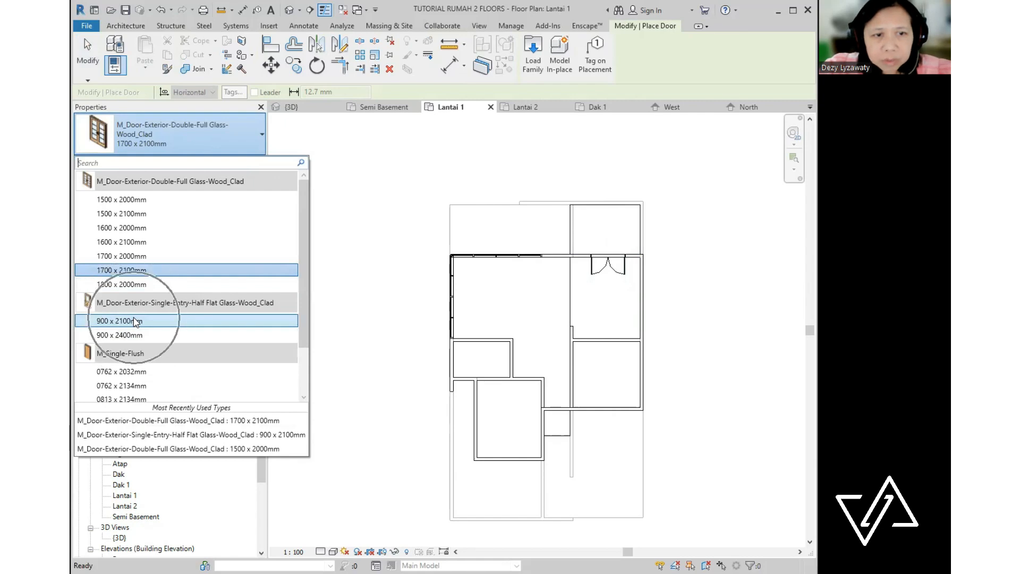
pyautogui.click(136, 320)
pyautogui.scroll(3, 592, 419)
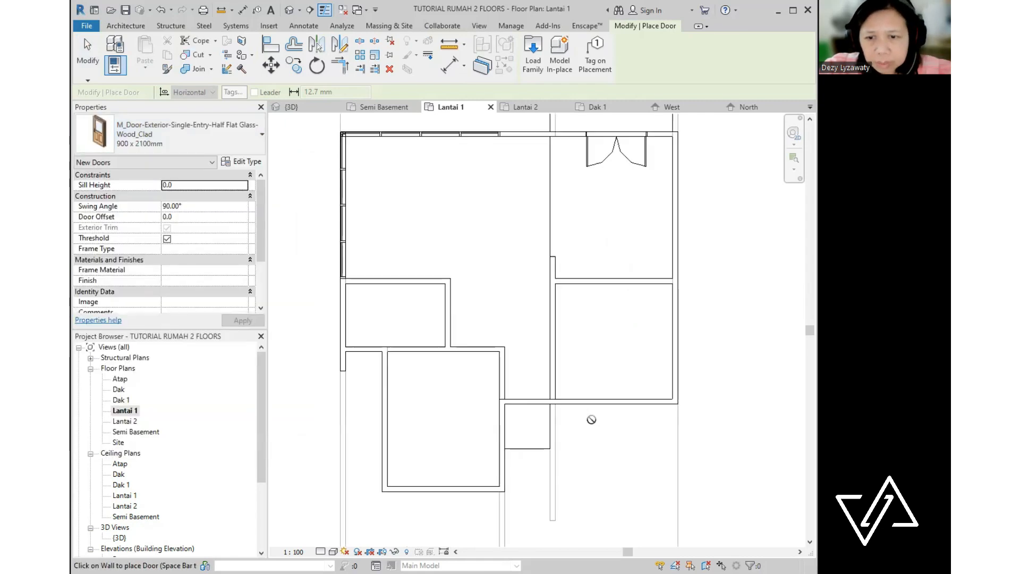
pyautogui.click(526, 405)
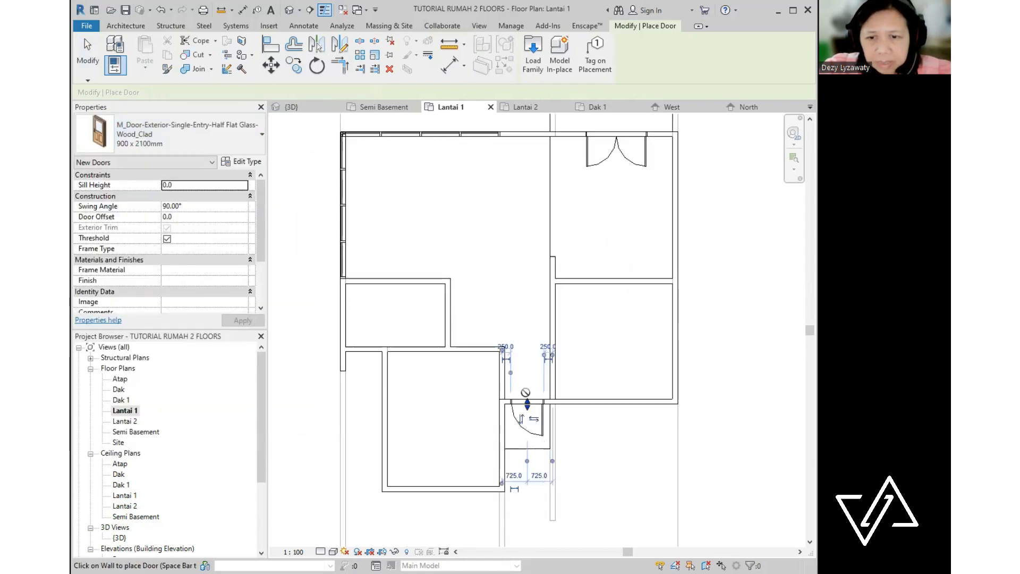
pyautogui.click(478, 354)
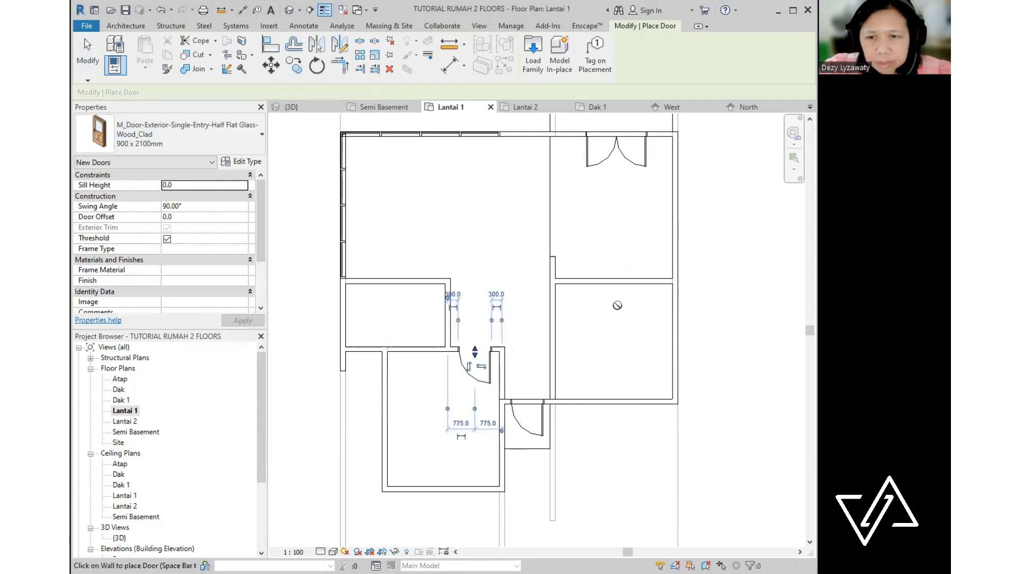
pyautogui.click(556, 303)
pyautogui.press('Escape')
pyautogui.press('Escape')
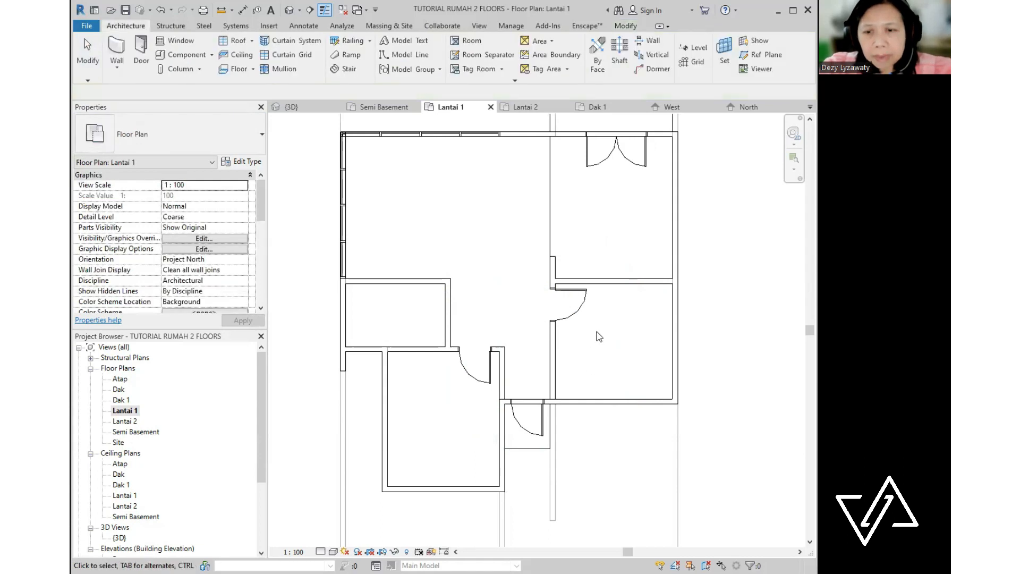
# - Flip the passage's south door so it swings inward to the north and is hinged on its west side
pyautogui.scroll(1, 596, 327)
pyautogui.moveTo(528, 515); pyautogui.dragTo(564, 387, button='middle')
pyautogui.scroll(1, 563, 388)
pyautogui.press('ctrl')
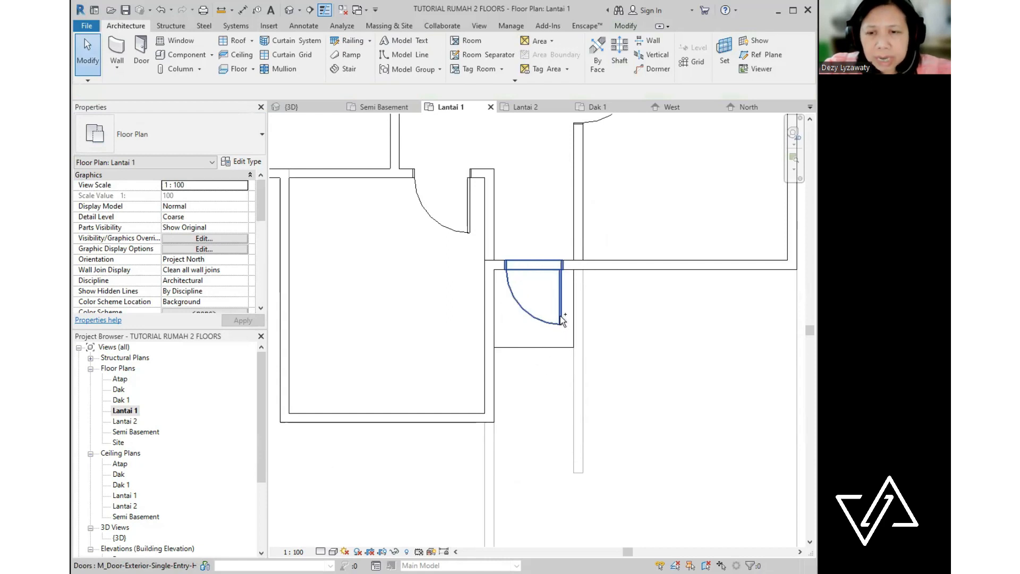
pyautogui.click(562, 319)
pyautogui.press('ctrl')
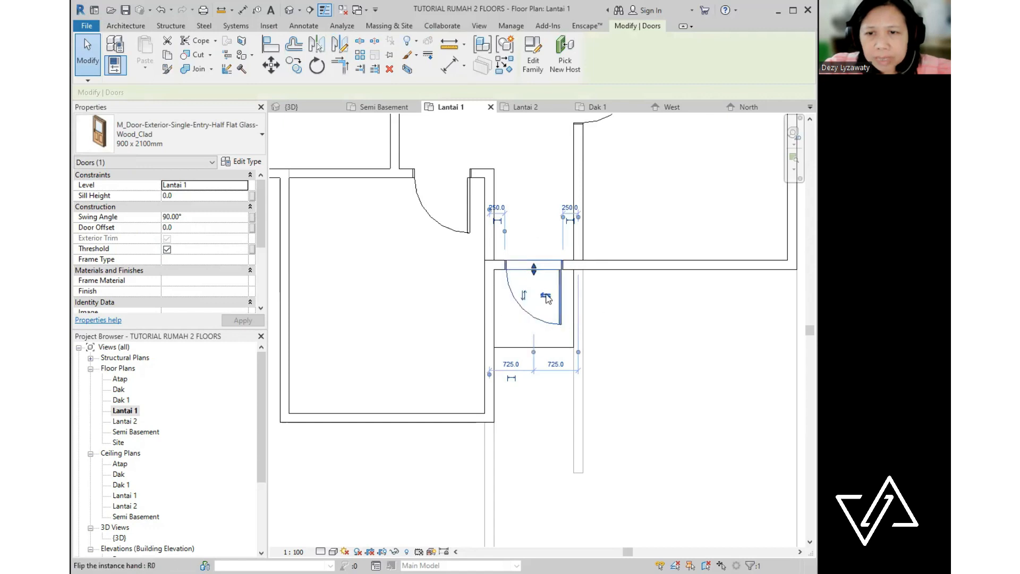
pyautogui.click(546, 297)
pyautogui.click(544, 300)
pyautogui.click(543, 306)
# - Check the swing and wall offsets of the southwest room's door and the southeast room's door
pyautogui.moveTo(552, 279); pyautogui.dragTo(552, 378, button='middle')
pyautogui.click(475, 334)
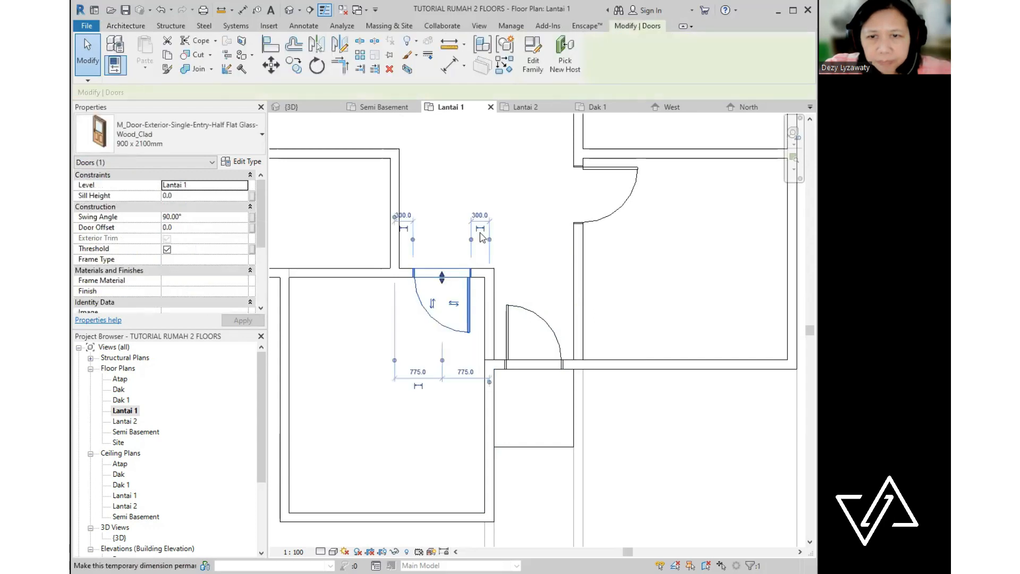
pyautogui.click(540, 239)
pyautogui.moveTo(607, 216); pyautogui.dragTo(521, 306, button='middle')
pyautogui.click(533, 295)
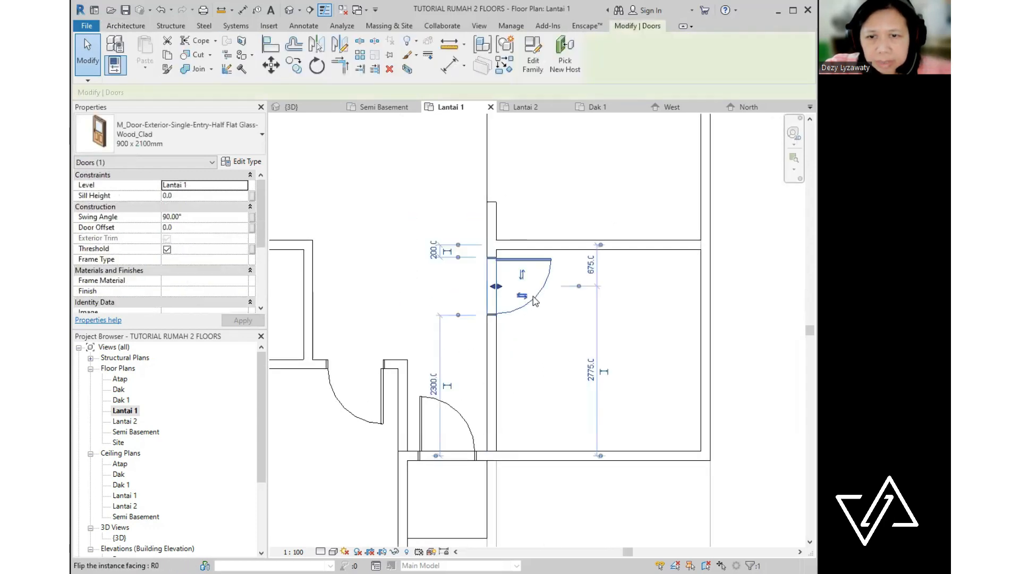
pyautogui.scroll(-2, 533, 295)
pyautogui.click(581, 294)
pyautogui.scroll(-2, 581, 294)
pyautogui.scroll(1, 447, 310)
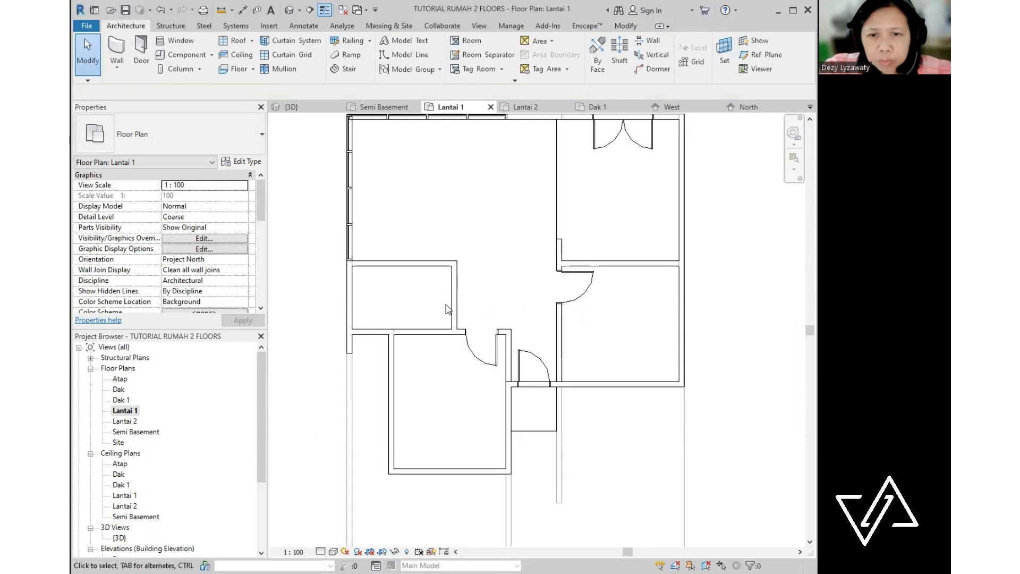
# - Place an M_Single-Flush 0915 x 2134mm door in the east wall of the small west room
pyautogui.click(139, 68)
pyautogui.click(218, 150)
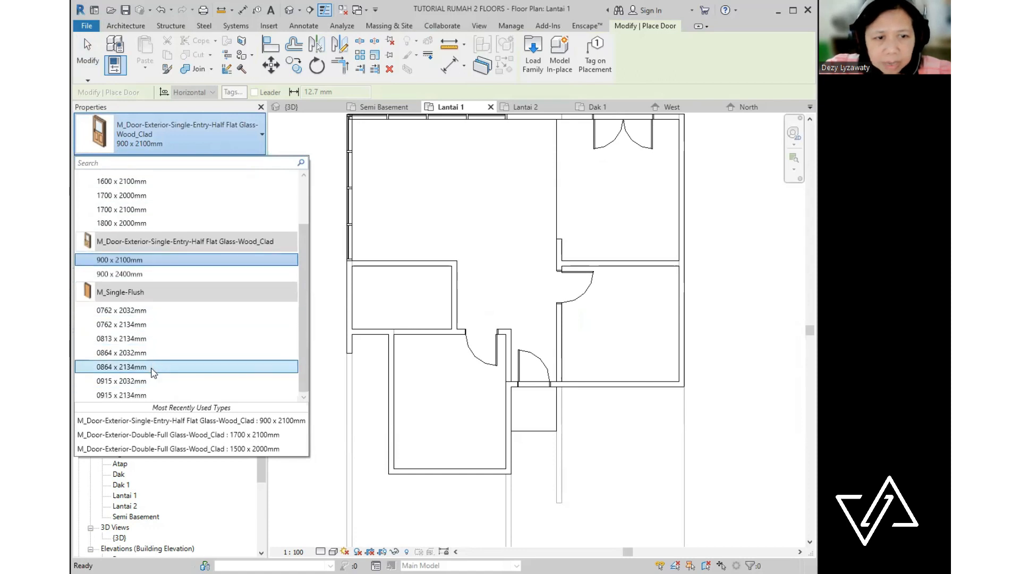
pyautogui.click(132, 395)
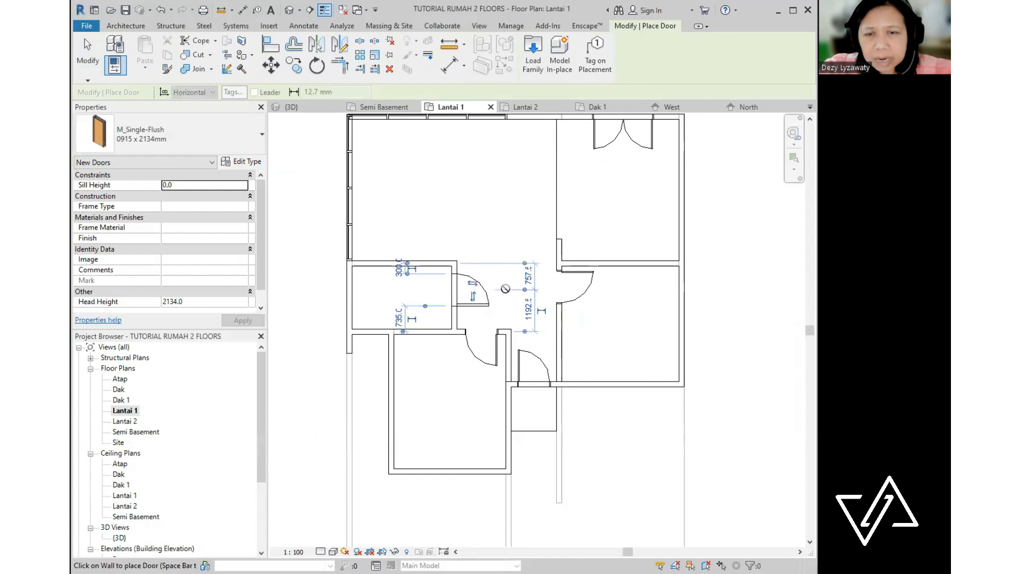
pyautogui.click(507, 291)
pyautogui.press('Escape')
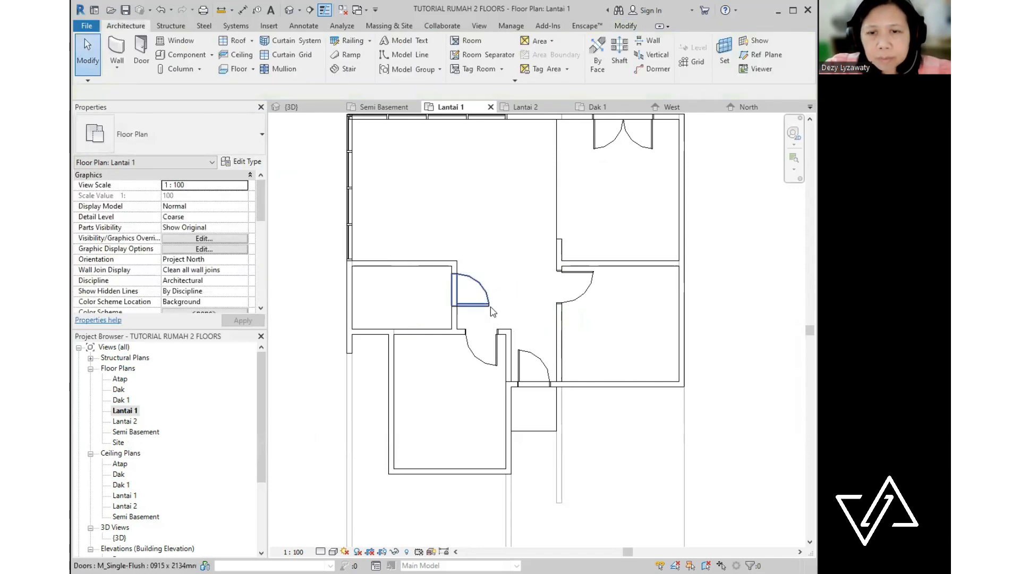
# - Flip the small west room's flush door to swing into the room, hinged on the north side, and shift it slightly north
pyautogui.click(489, 306)
pyautogui.scroll(2, 486, 306)
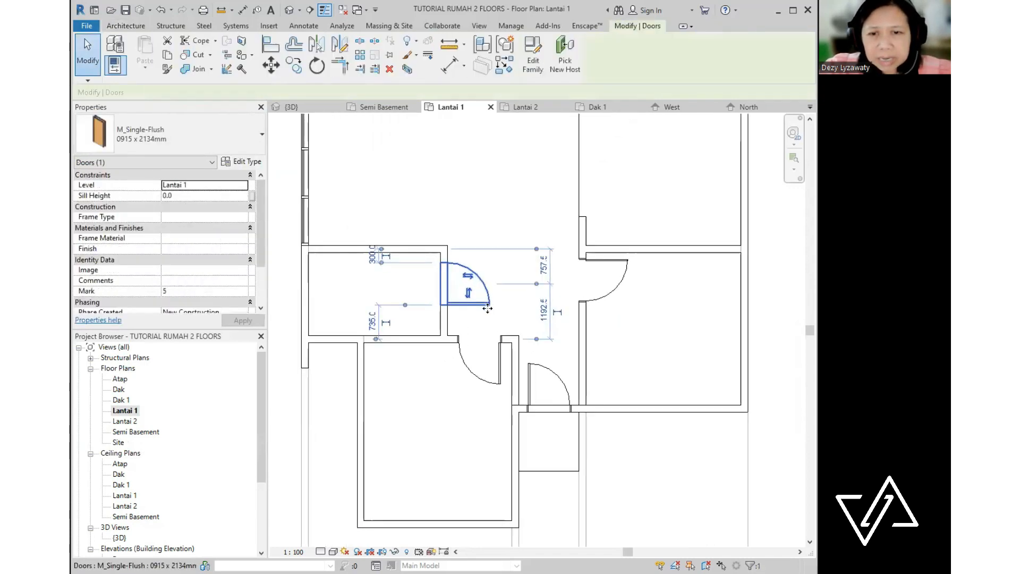
pyautogui.moveTo(470, 305); pyautogui.dragTo(553, 312, button='middle')
pyautogui.click(543, 274)
pyautogui.click(479, 296)
pyautogui.scroll(2, 522, 312)
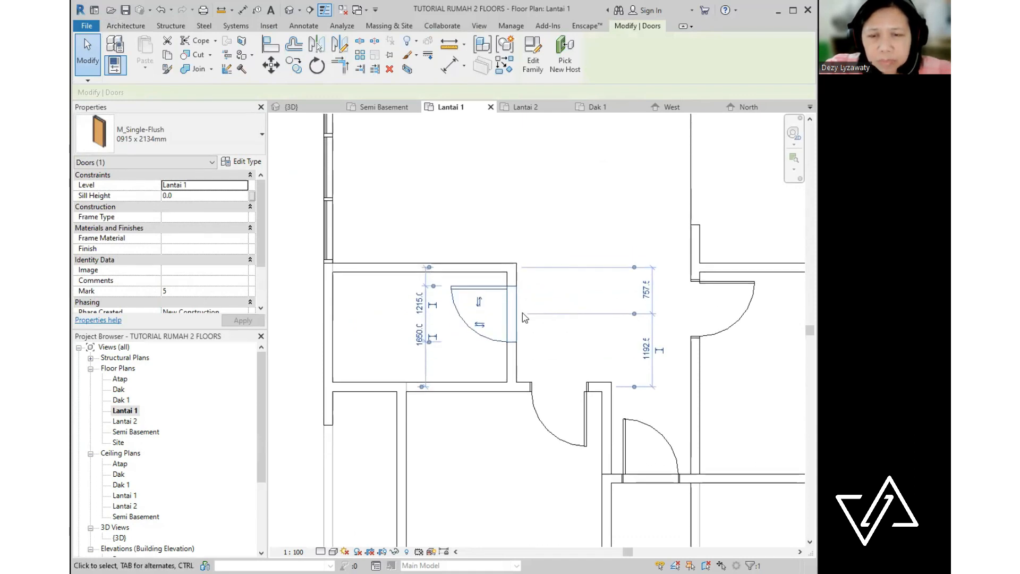
pyautogui.moveTo(492, 280)
pyautogui.mouseDown()
pyautogui.moveTo(494, 228)
pyautogui.moveTo(486, 250)
pyautogui.moveTo(496, 272)
pyautogui.mouseUp()
pyautogui.click(456, 237)
pyautogui.scroll(-4, 456, 237)
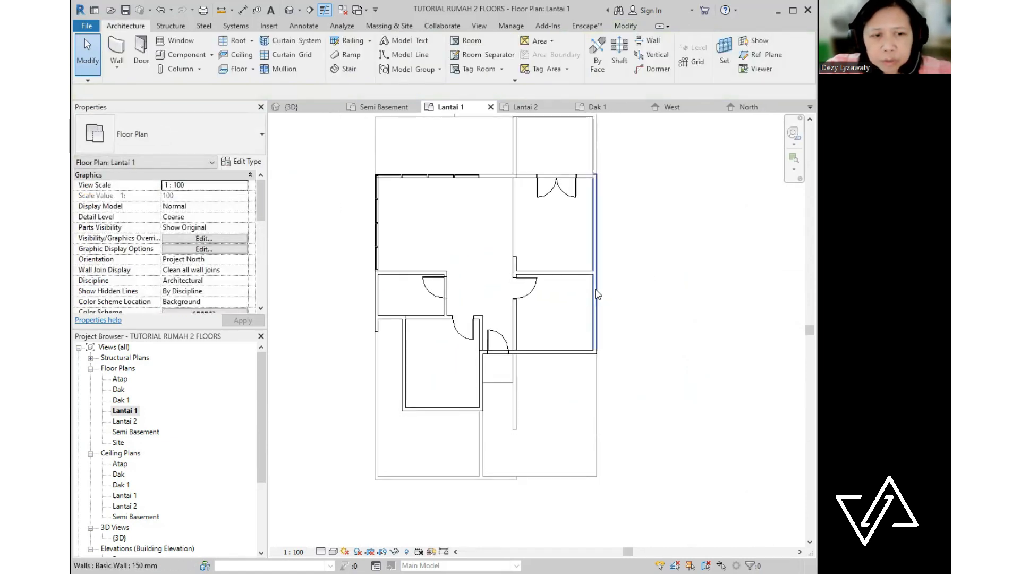
# - Open the Lantai 2 floor plan and place an M_Single-Flush 0915 x 2134mm door centred in the small east room's west wall
pyautogui.click(114, 343)
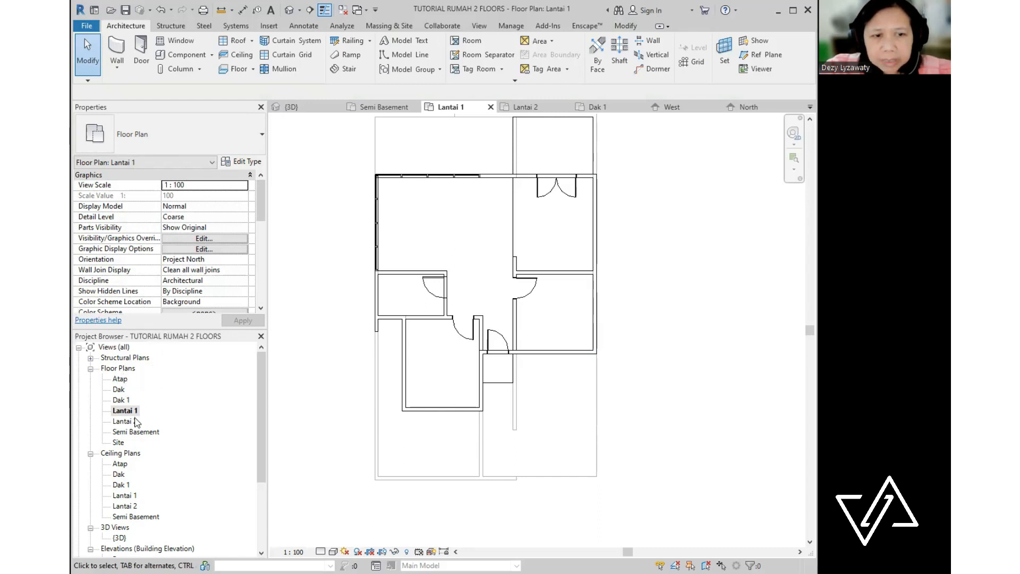
pyautogui.doubleClick(132, 423)
pyautogui.scroll(-3, 478, 346)
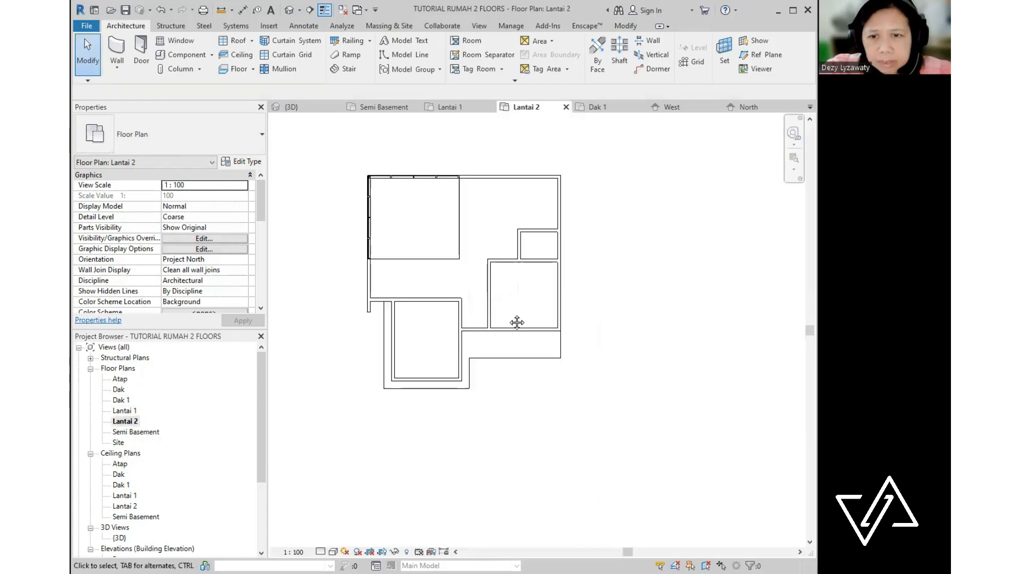
pyautogui.scroll(1, 483, 368)
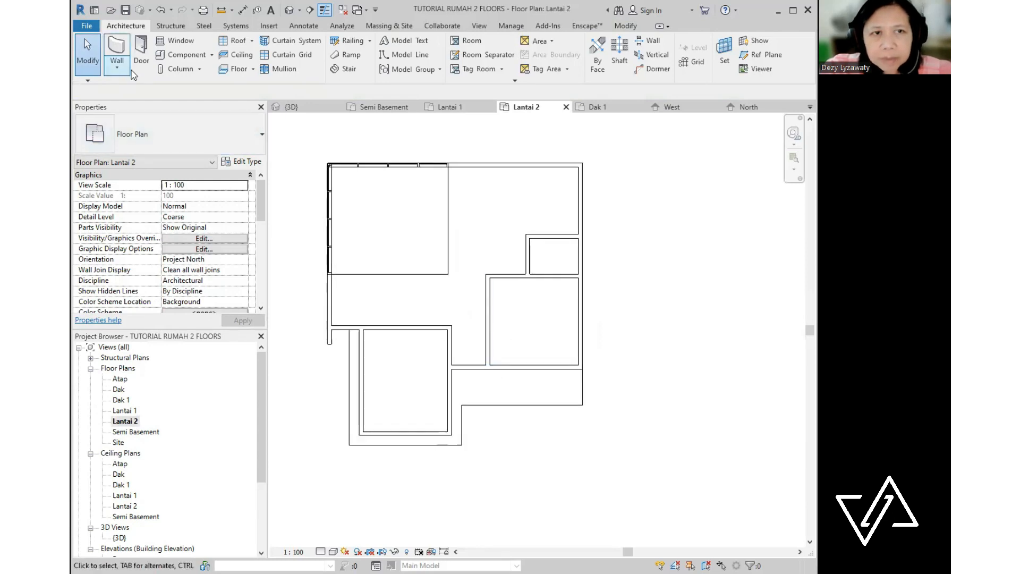
pyautogui.click(127, 28)
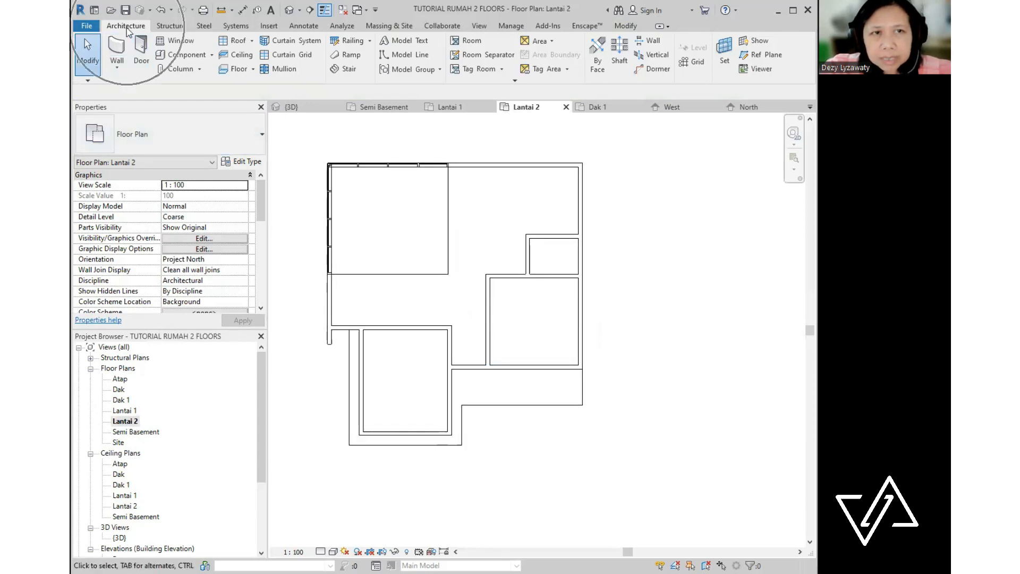
pyautogui.click(149, 64)
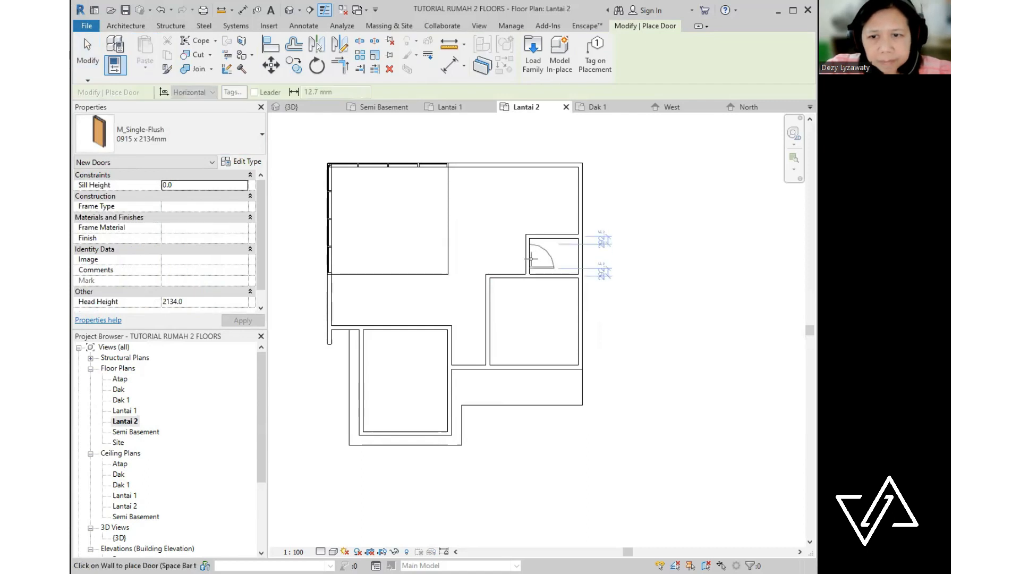
pyautogui.press('Escape')
# - Change the small east room's flush door to the 0762 x 2134mm type and shift it slightly south
pyautogui.scroll(1, 550, 272)
pyautogui.click(550, 254)
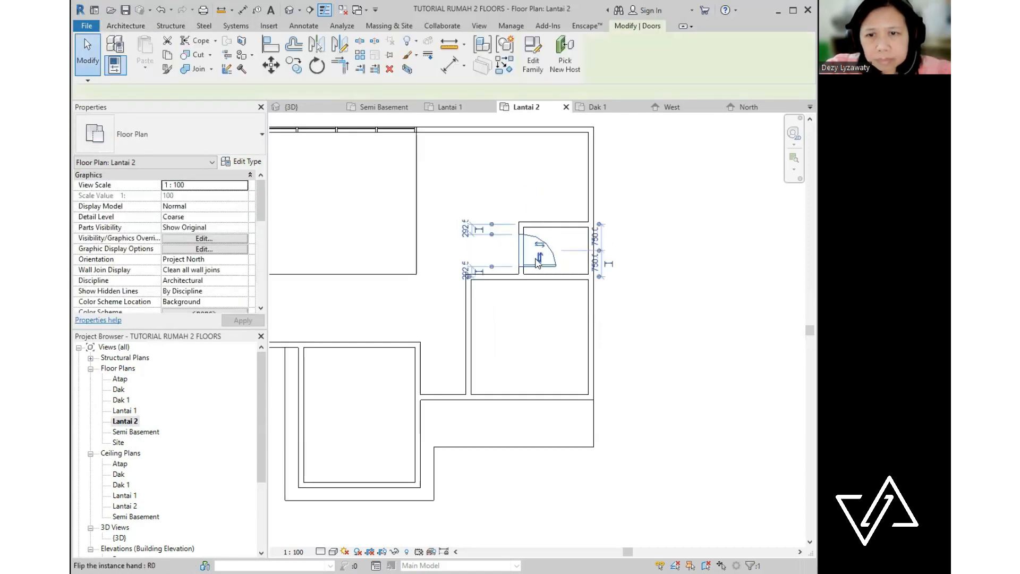
pyautogui.scroll(2, 532, 267)
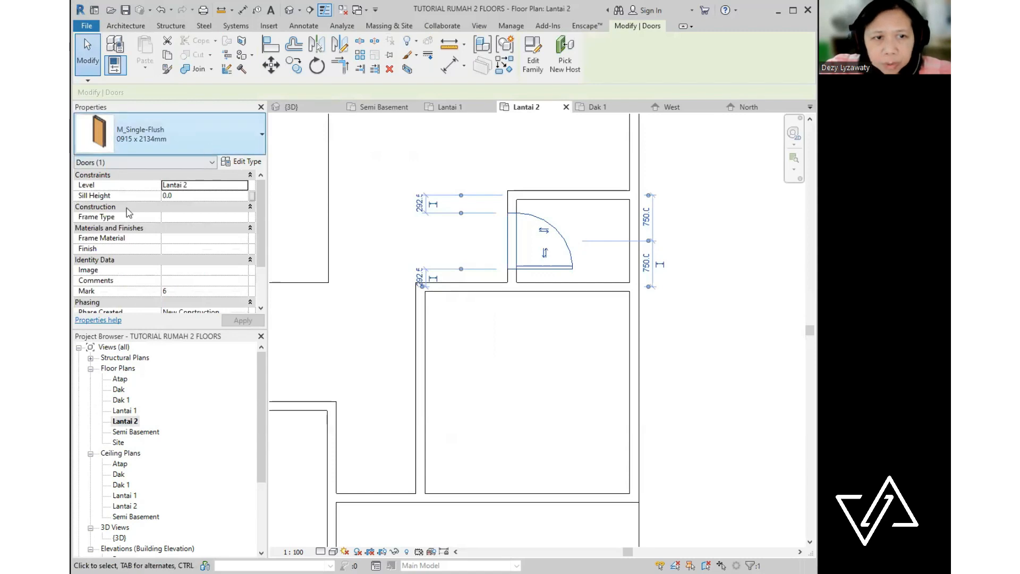
pyautogui.click(159, 137)
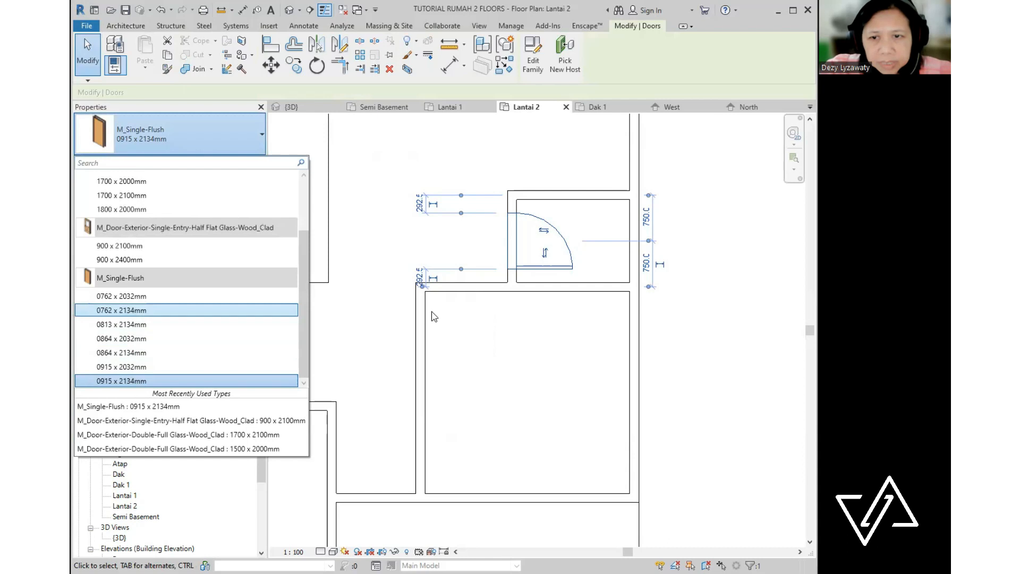
pyautogui.scroll(5, 570, 260)
pyautogui.moveTo(503, 255)
pyautogui.mouseDown()
pyautogui.moveTo(506, 286)
pyautogui.moveTo(506, 276)
pyautogui.mouseUp()
pyautogui.scroll(-5, 466, 260)
pyautogui.click(477, 389)
pyautogui.scroll(-1, 457, 361)
pyautogui.moveTo(457, 360); pyautogui.dragTo(501, 335, button='middle')
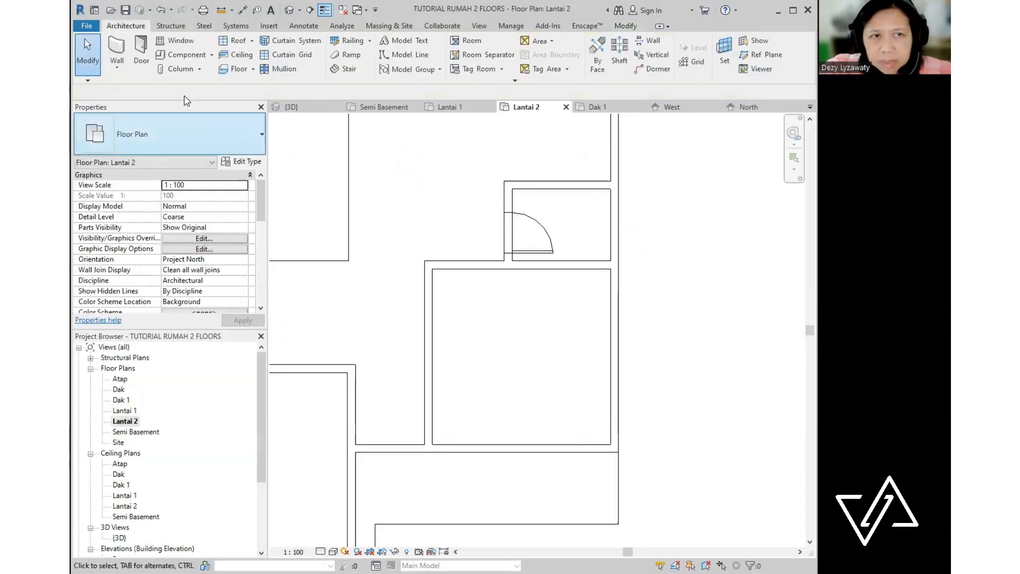
# - Place 900 x 2100mm single half flat glass doors on Lantai 2 in the passage's south, southwest room's north and southeast room's west walls
pyautogui.click(141, 56)
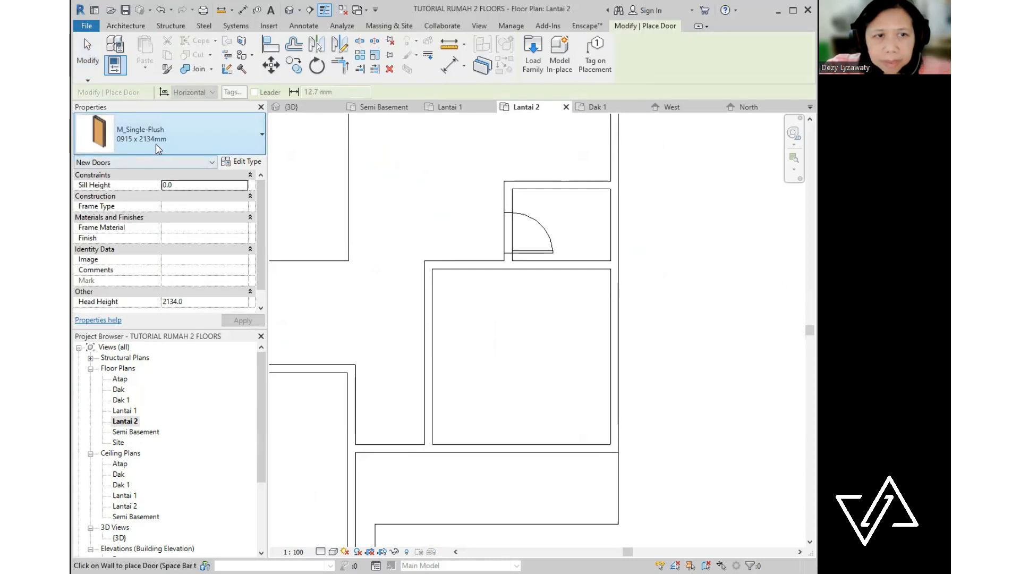
pyautogui.click(155, 143)
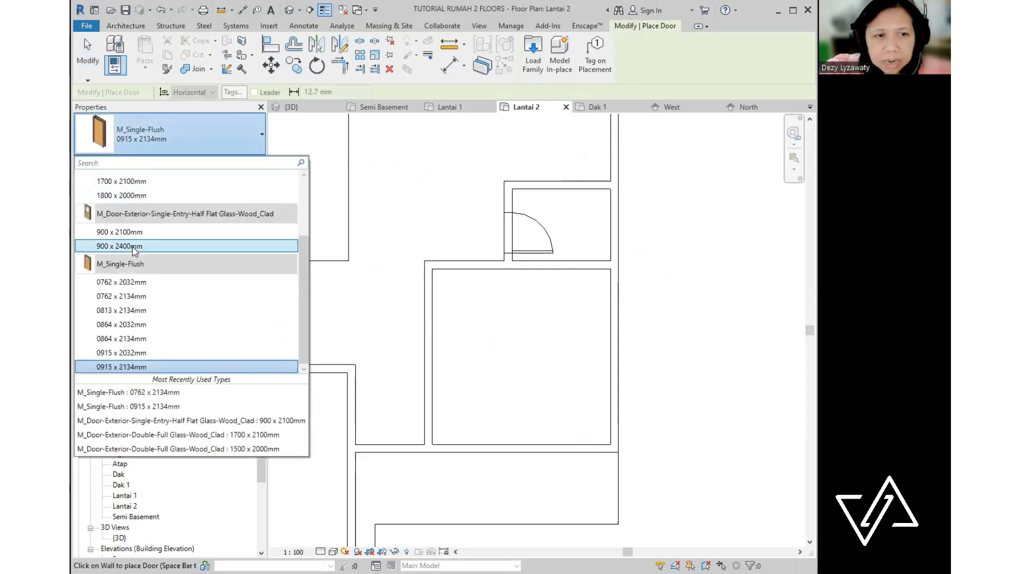
pyautogui.click(143, 232)
pyautogui.scroll(-2, 553, 331)
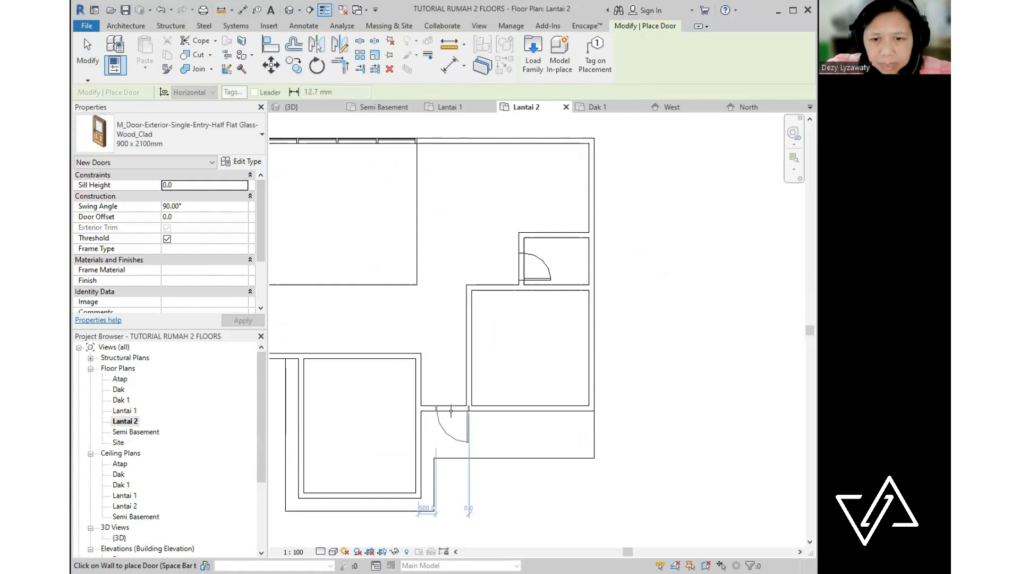
pyautogui.click(445, 410)
pyautogui.moveTo(446, 410); pyautogui.dragTo(543, 368, button='middle')
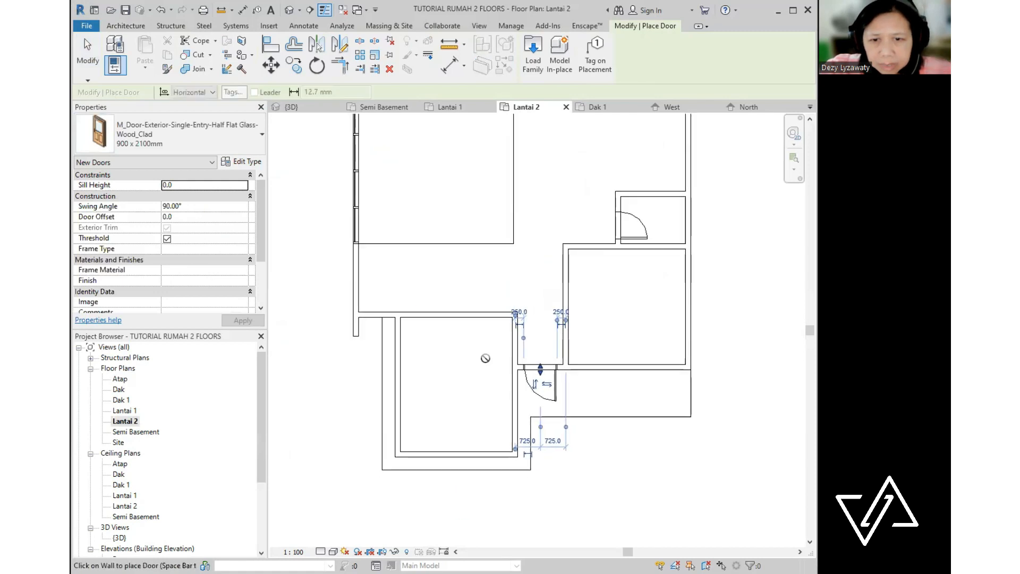
pyautogui.click(494, 318)
pyautogui.scroll(2, 574, 273)
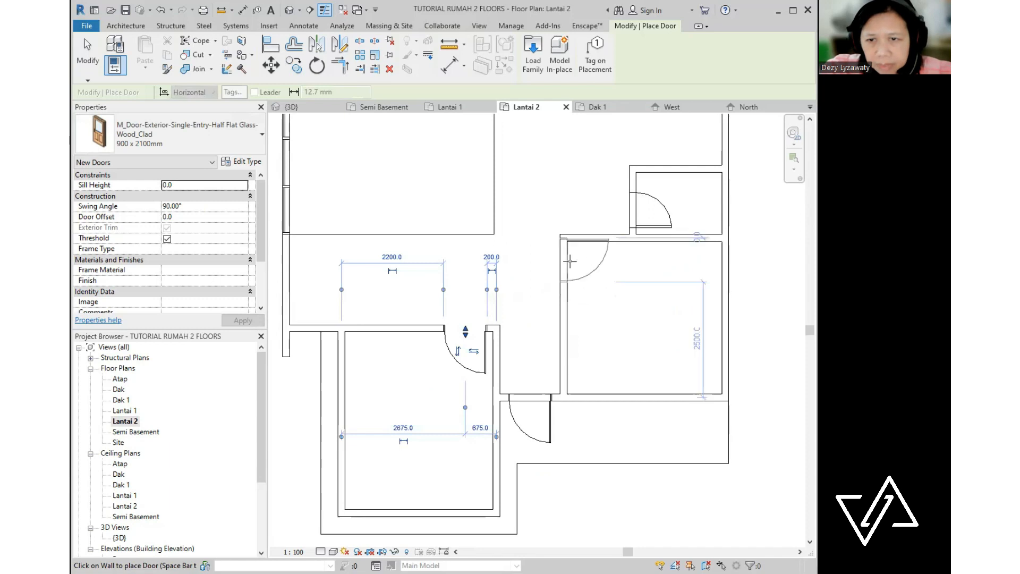
pyautogui.click(567, 274)
pyautogui.scroll(-3, 567, 274)
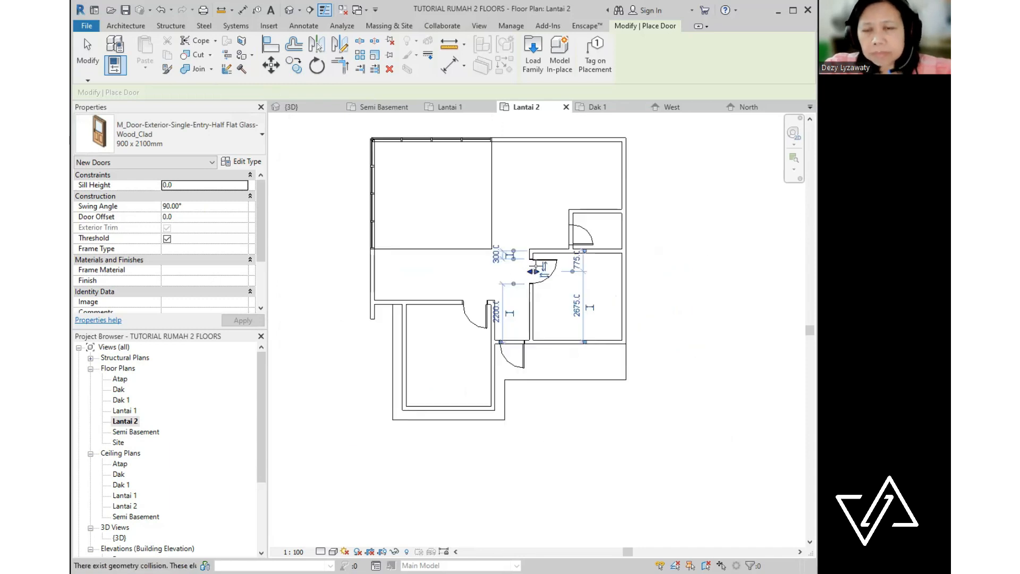
pyautogui.press('Escape')
pyautogui.press('Escape')
# - Move the southeast room's door north along its wall to about 175 mm from the north wall's centreline
pyautogui.scroll(3, 557, 278)
pyautogui.moveTo(557, 278); pyautogui.dragTo(500, 256, button='middle')
pyautogui.click(490, 248)
pyautogui.scroll(4, 490, 249)
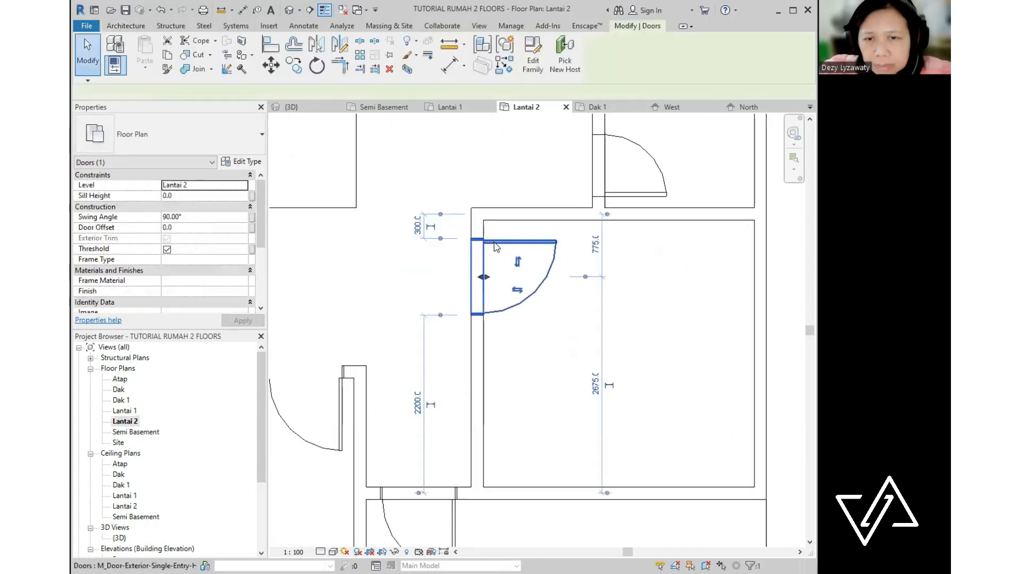
pyautogui.scroll(-5, 496, 223)
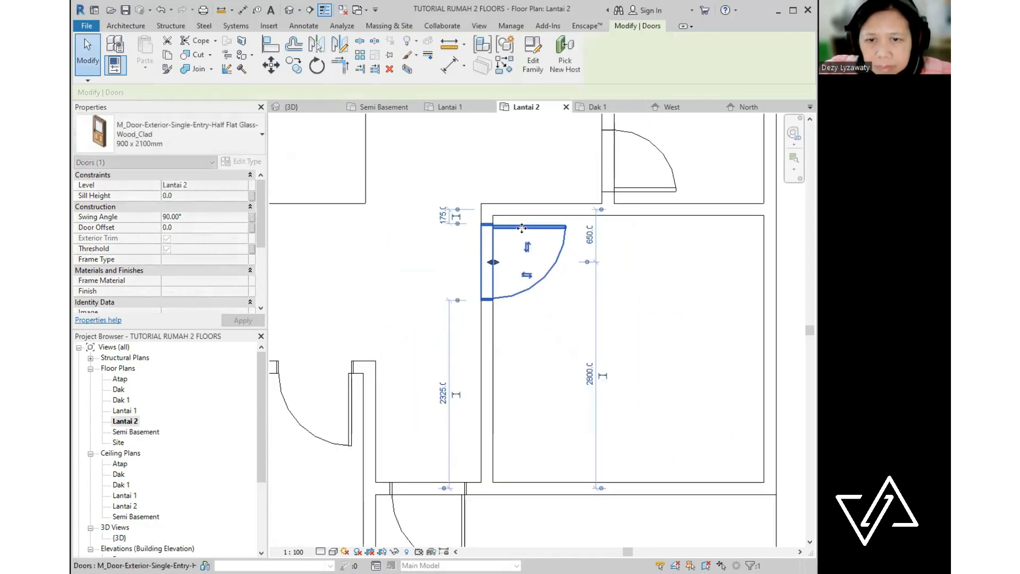
# - Set the southwest room's door on Lantai 2 to 100 mm from the east wall's centreline along its north wall
pyautogui.click(438, 321)
pyautogui.scroll(3, 449, 298)
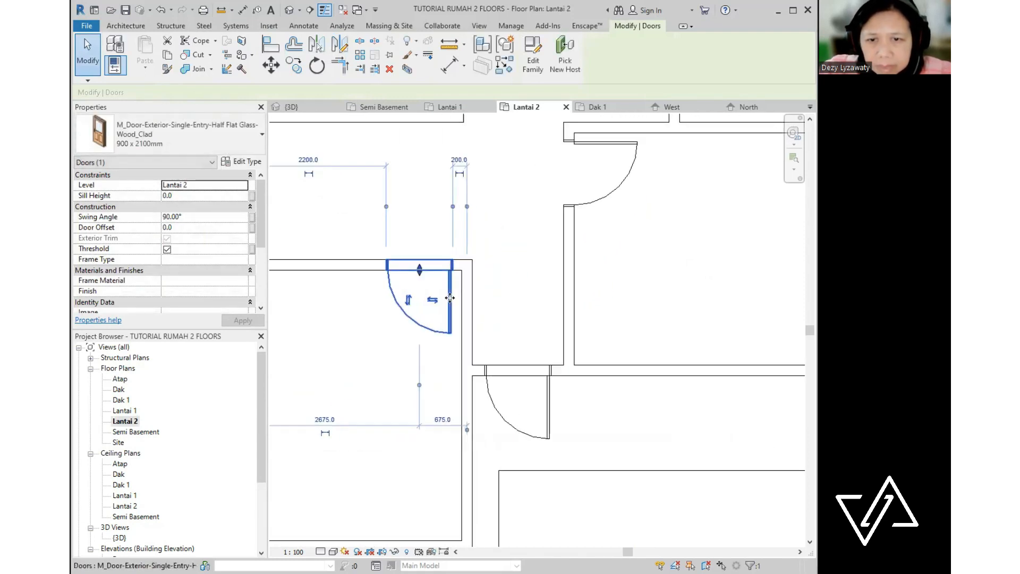
pyautogui.click(519, 269)
pyautogui.click(451, 298)
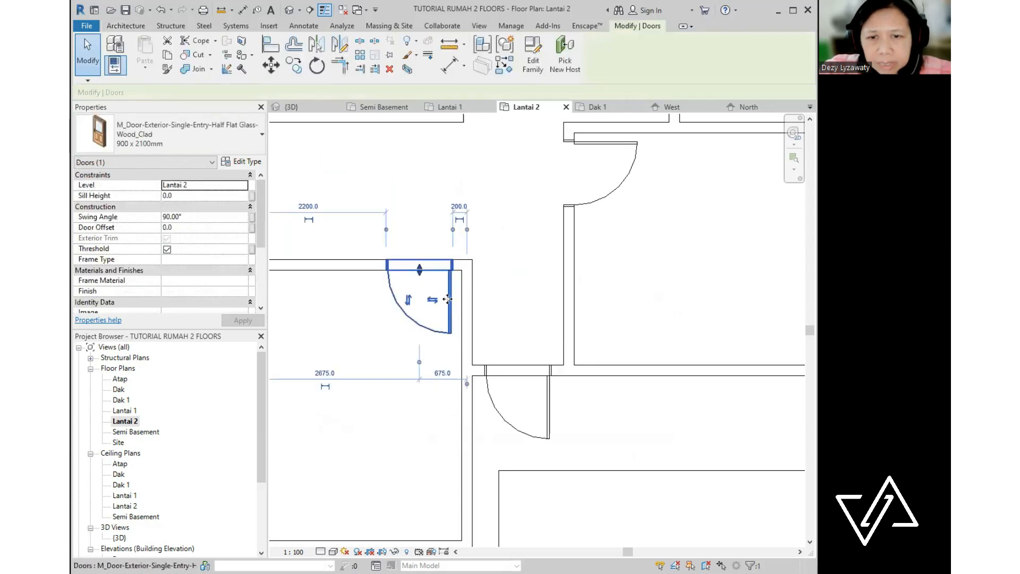
pyautogui.scroll(1, 451, 295)
pyautogui.moveTo(450, 295); pyautogui.dragTo(449, 291)
pyautogui.click(596, 268)
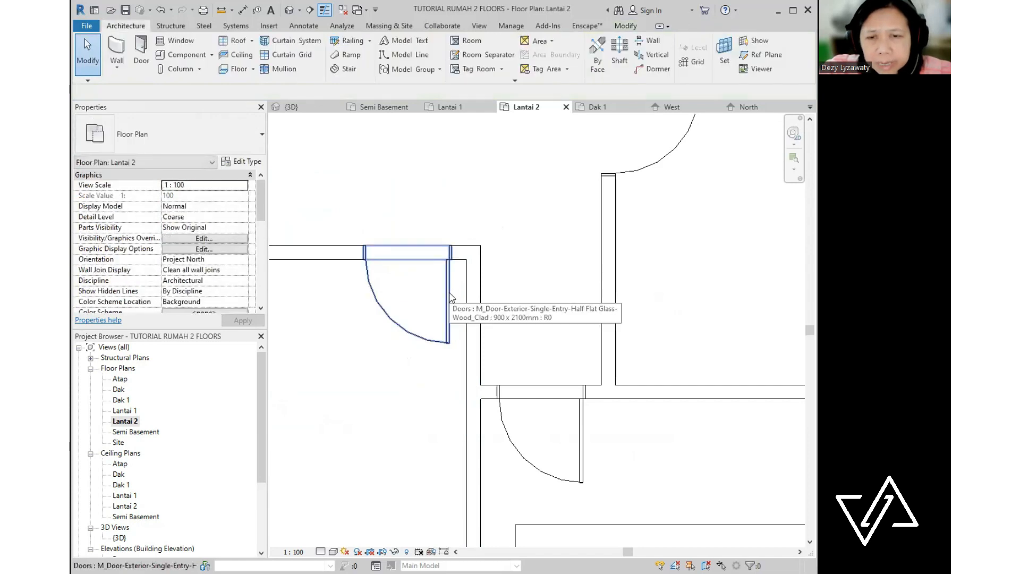
pyautogui.click(449, 295)
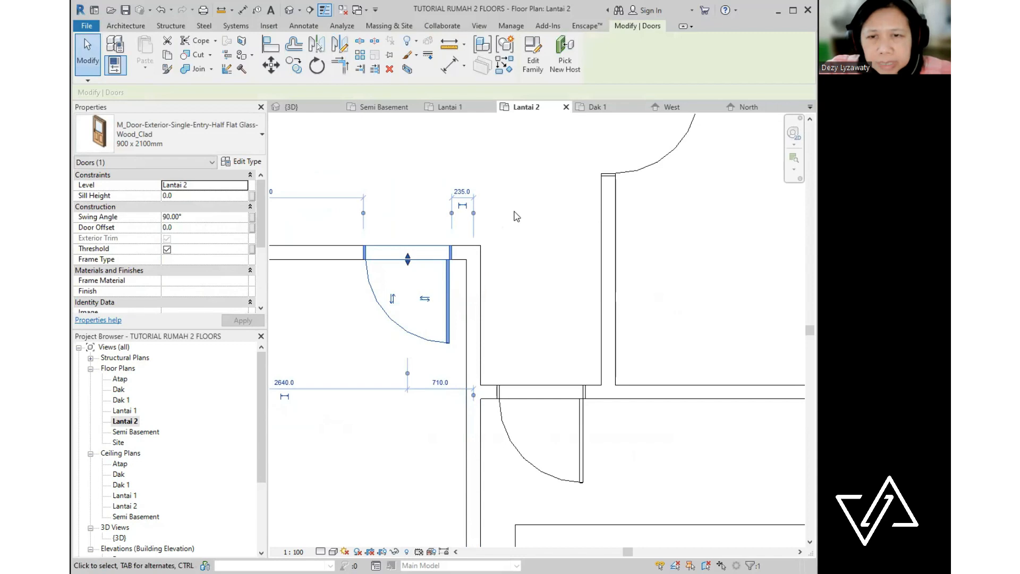
pyautogui.click(460, 191)
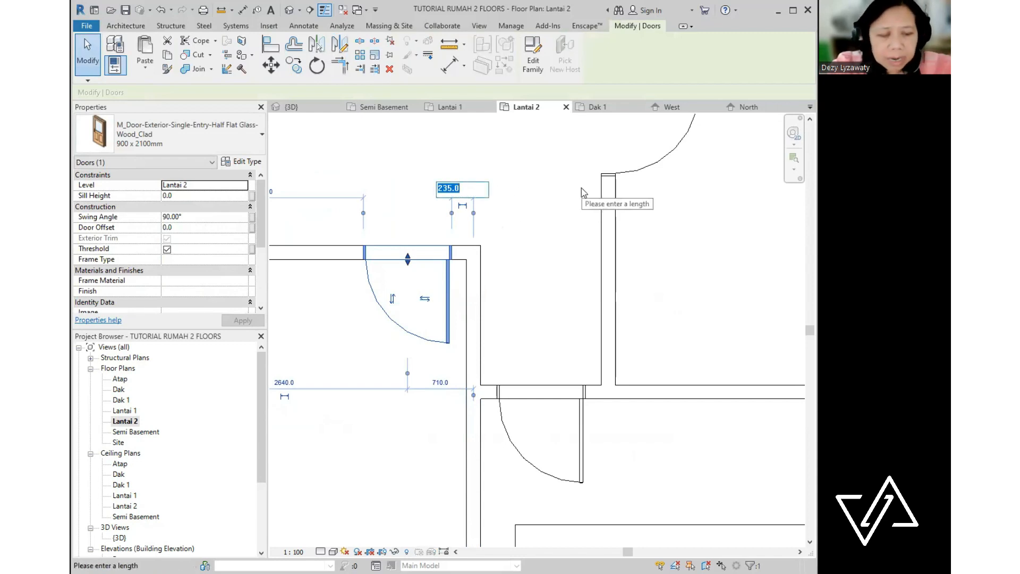
pyautogui.write('100')
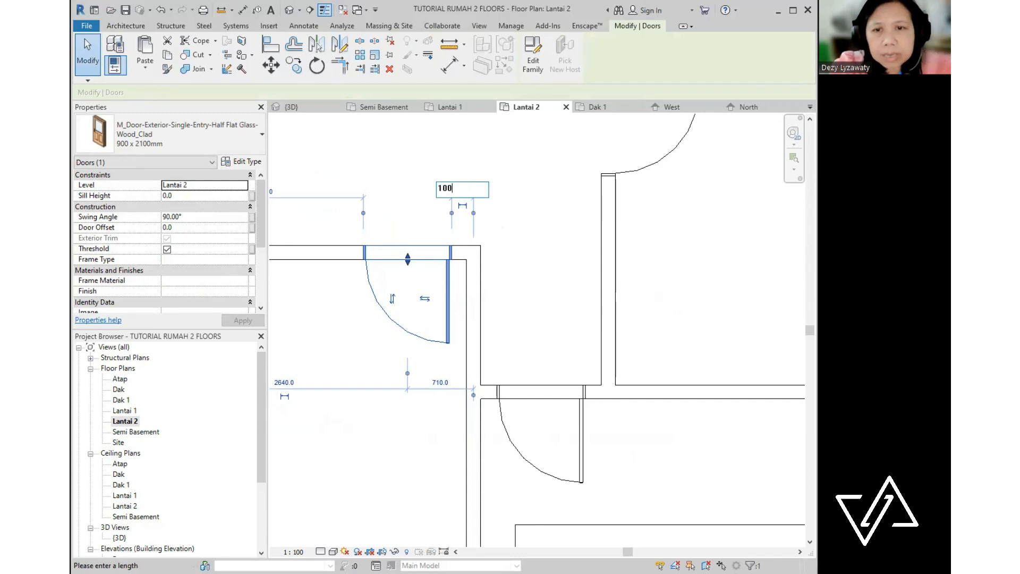
pyautogui.press('Return')
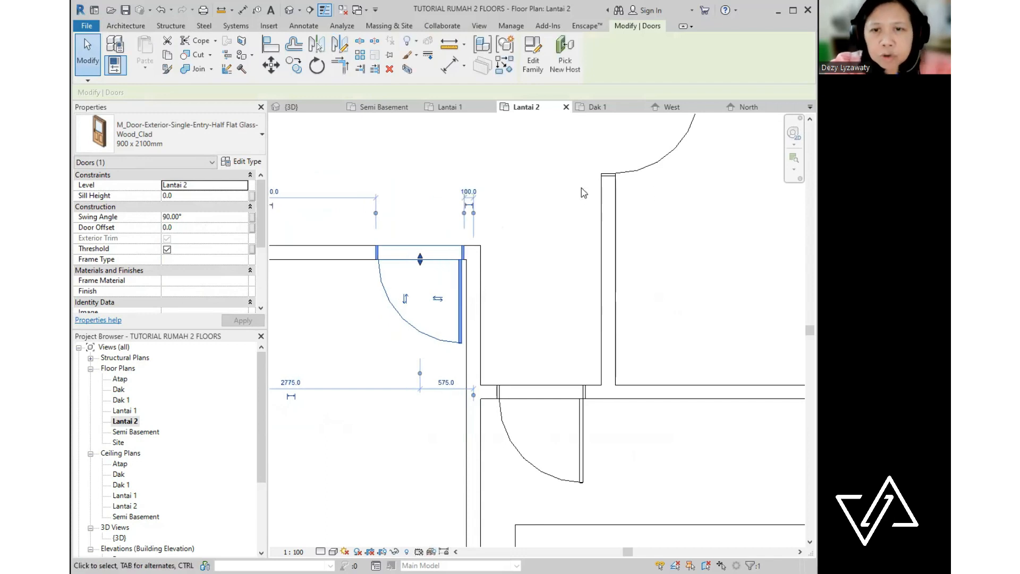
pyautogui.click(512, 219)
# - Flip the door in the passage's south wall so that it swings north into the passage
pyautogui.scroll(-2, 511, 219)
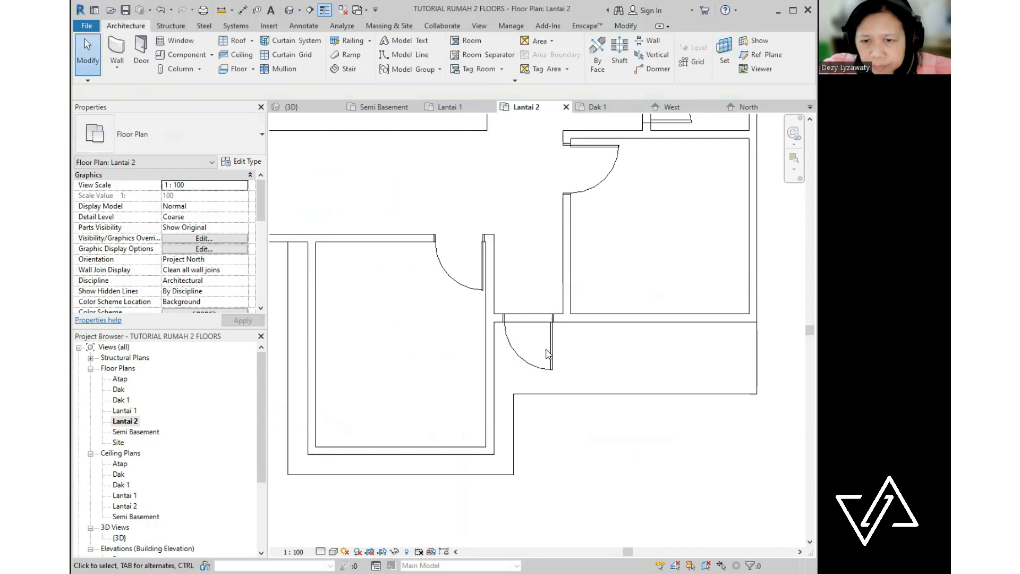
pyautogui.click(550, 353)
pyautogui.click(541, 348)
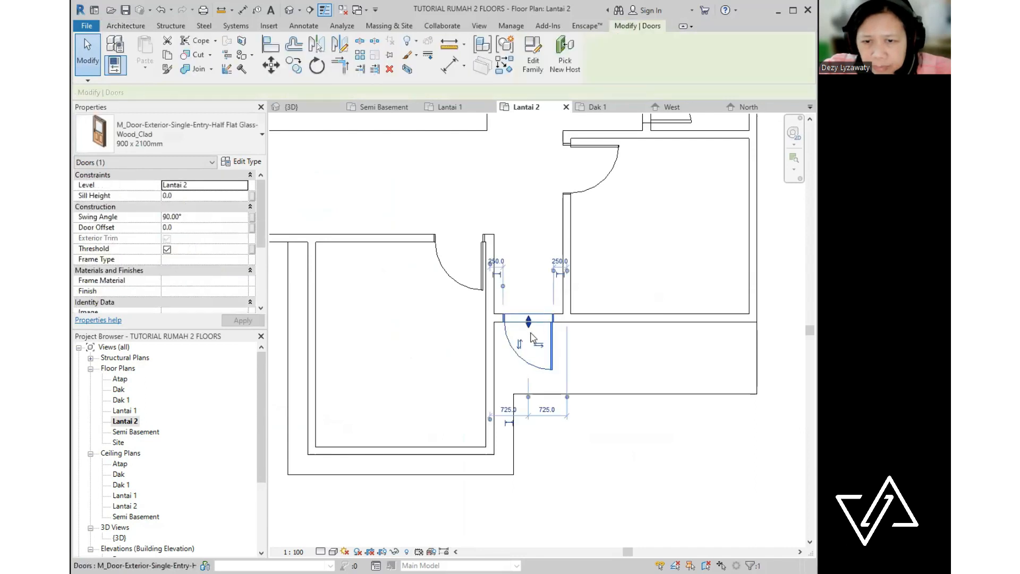
pyautogui.click(592, 353)
pyautogui.scroll(-2, 530, 352)
pyautogui.scroll(-3, 528, 349)
pyautogui.moveTo(597, 341); pyautogui.dragTo(536, 385, button='middle')
pyautogui.scroll(2, 521, 377)
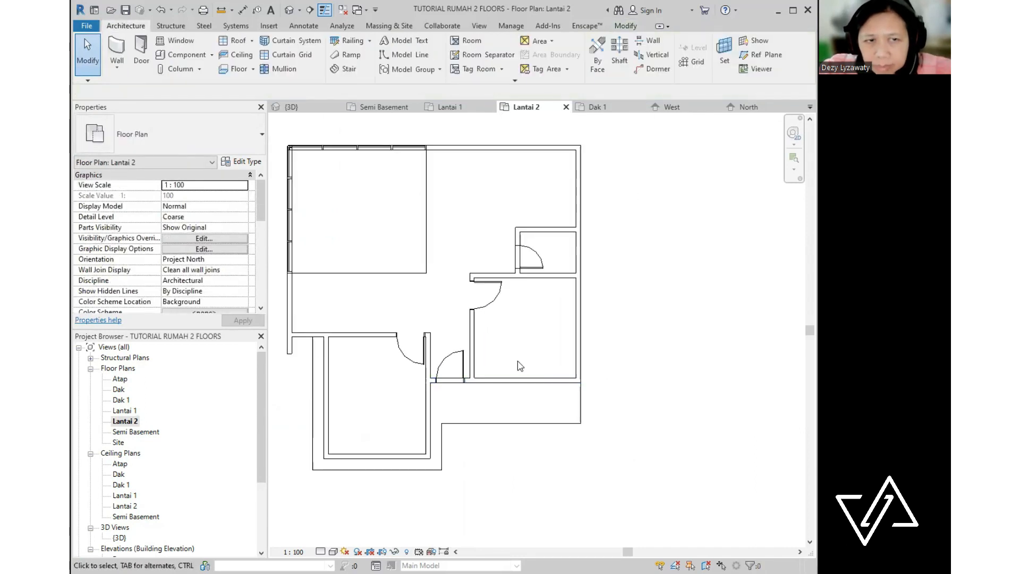
# - Open the 3D view and examine the front of the house with the doors on both floors
pyautogui.click(288, 11)
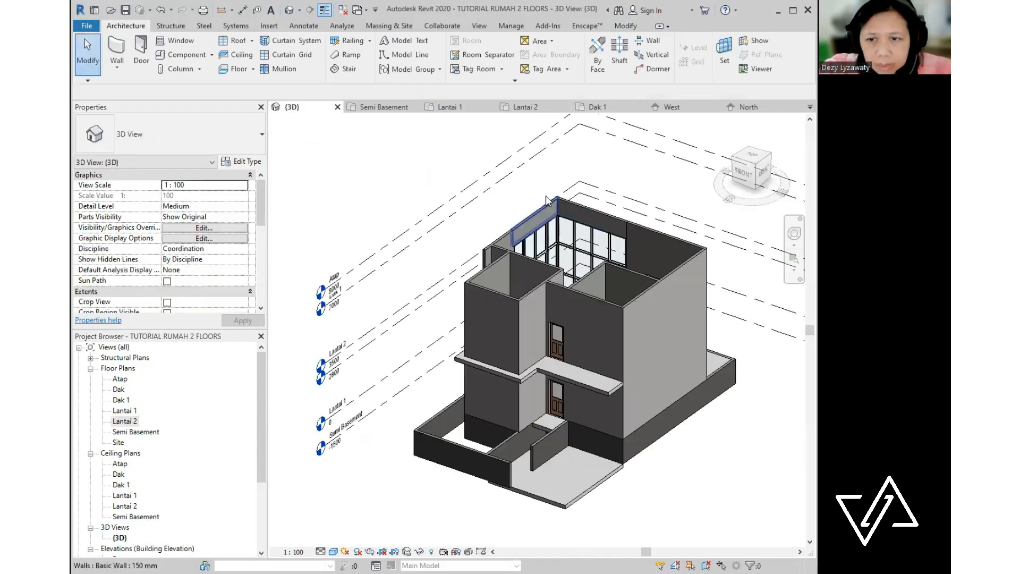
pyautogui.keyDown('shift'); pyautogui.moveTo(520, 316); pyautogui.dragTo(480, 397, button='middle'); pyautogui.keyUp('shift')
pyautogui.scroll(5, 524, 361)
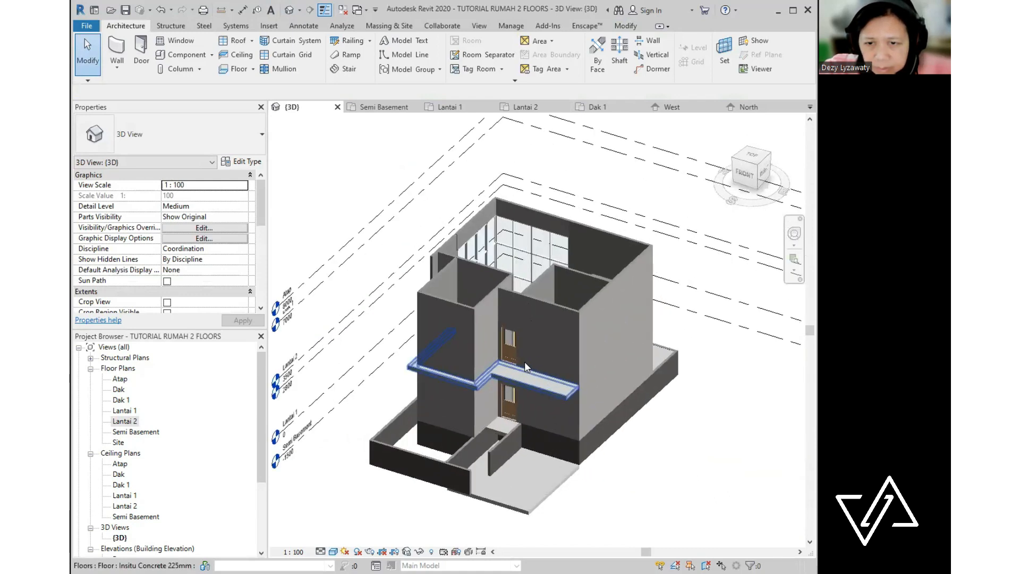
pyautogui.moveTo(494, 399); pyautogui.dragTo(518, 397, button='middle')
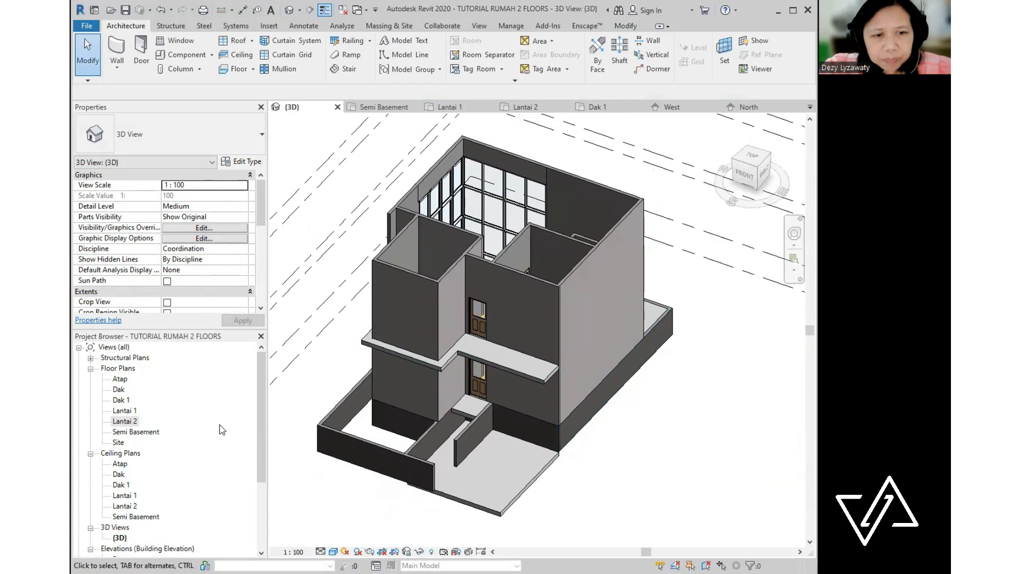
# - Open the Lantai 1 floor plan, start the Window command and list the available window types
pyautogui.doubleClick(128, 410)
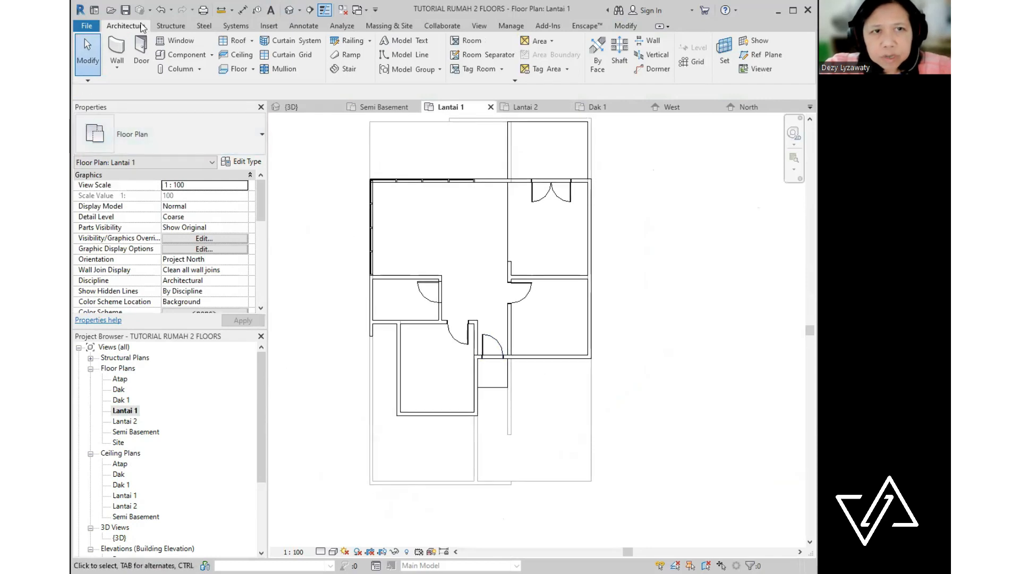
pyautogui.click(180, 41)
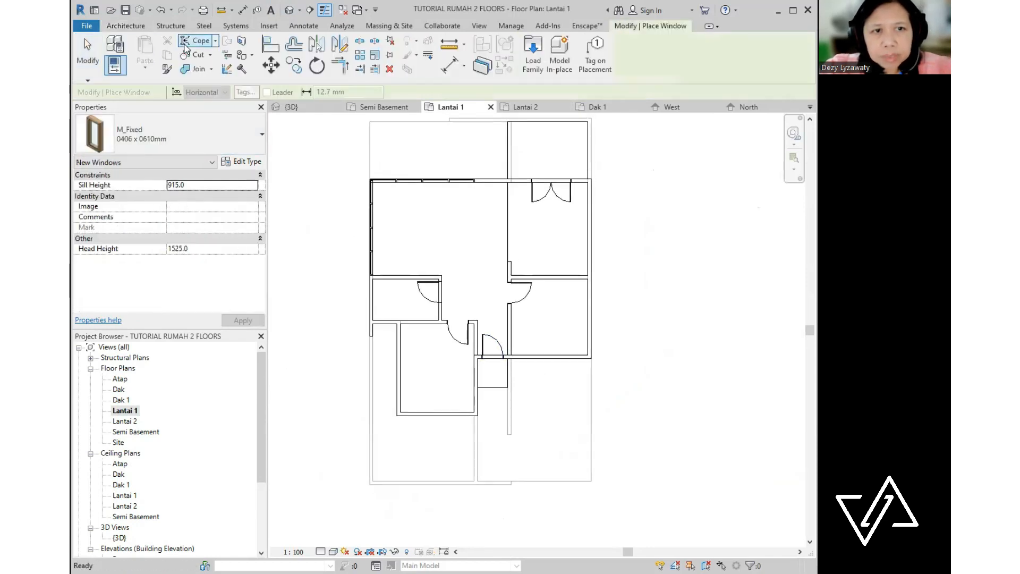
pyautogui.click(186, 137)
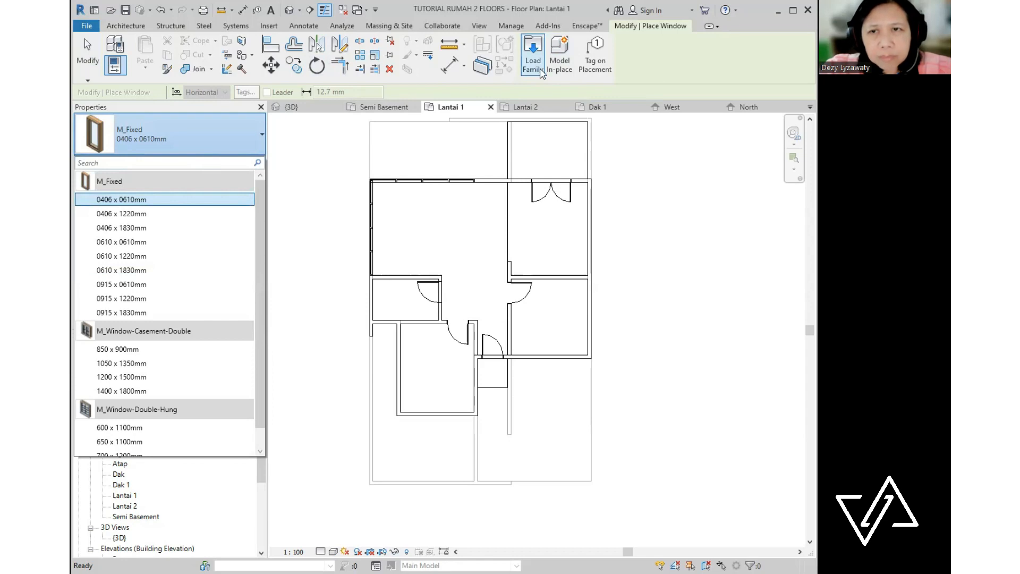
# - Start loading a family and browse the Windows folder of the US Metric library for a window family
pyautogui.click(533, 55)
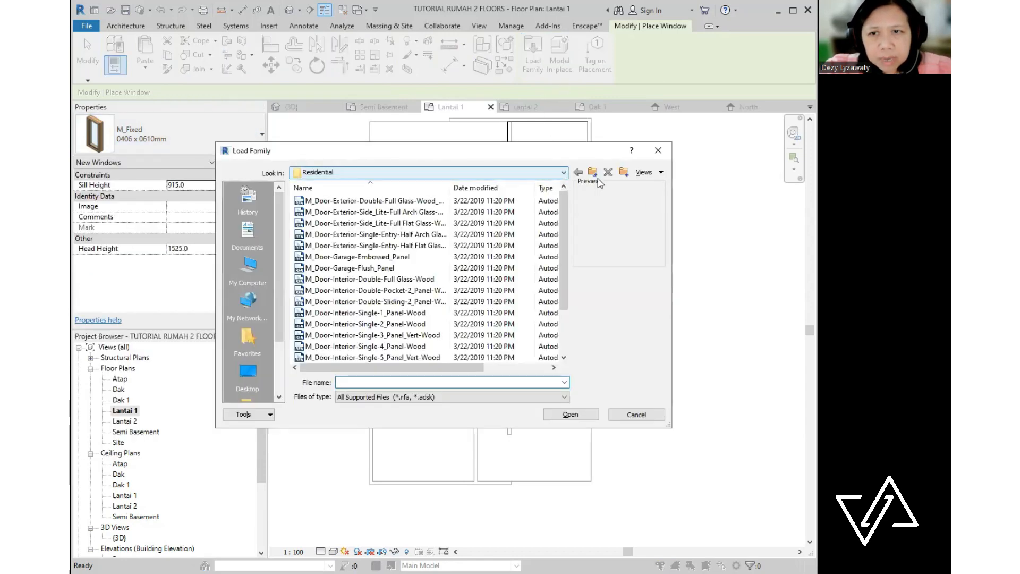
pyautogui.click(593, 172)
pyautogui.click(557, 173)
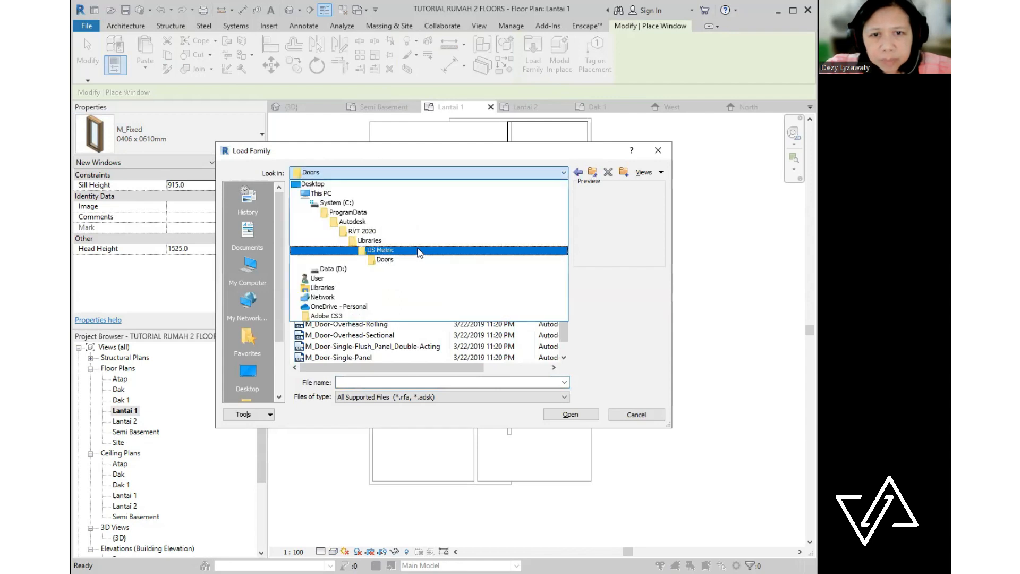
pyautogui.click(419, 253)
pyautogui.scroll(-10, 375, 321)
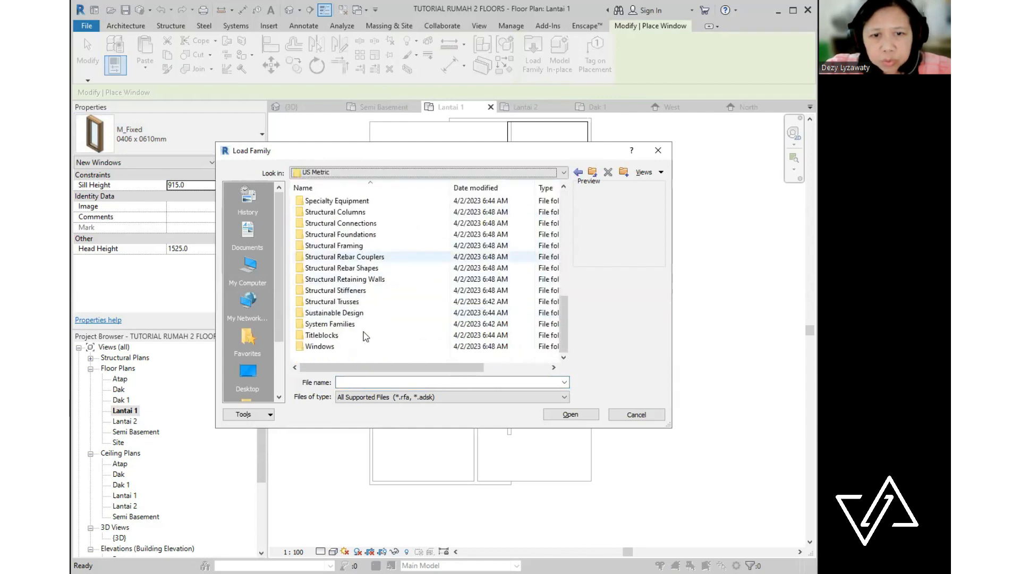
pyautogui.doubleClick(340, 345)
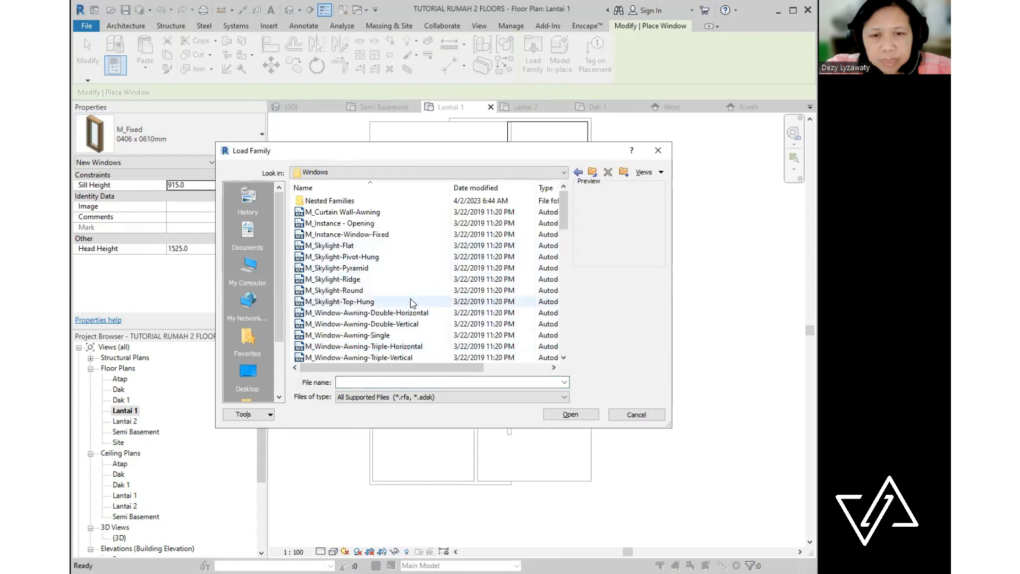
pyautogui.scroll(-2, 412, 303)
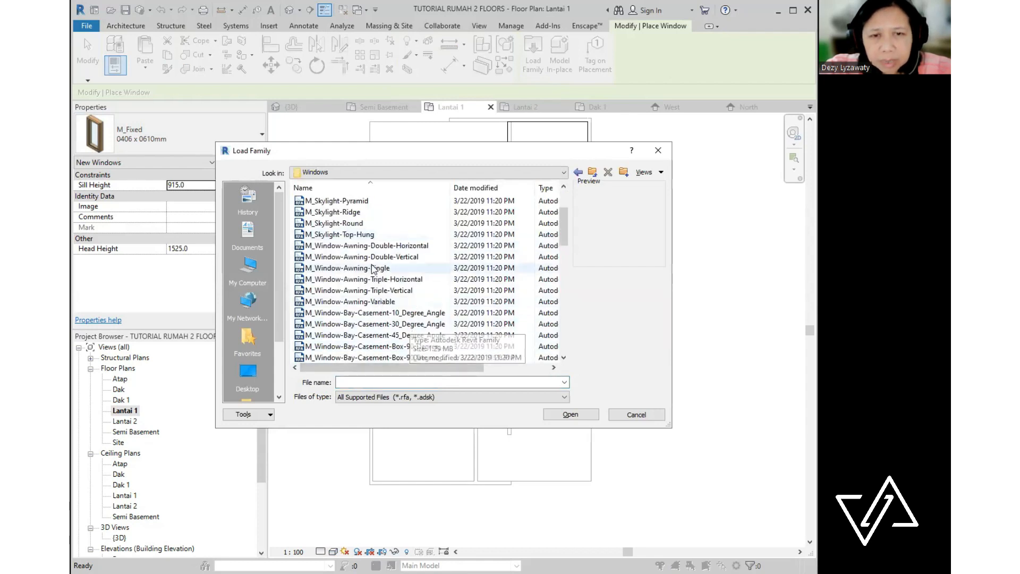
pyautogui.scroll(2, 373, 269)
pyautogui.scroll(-8, 373, 268)
pyautogui.scroll(-5, 373, 269)
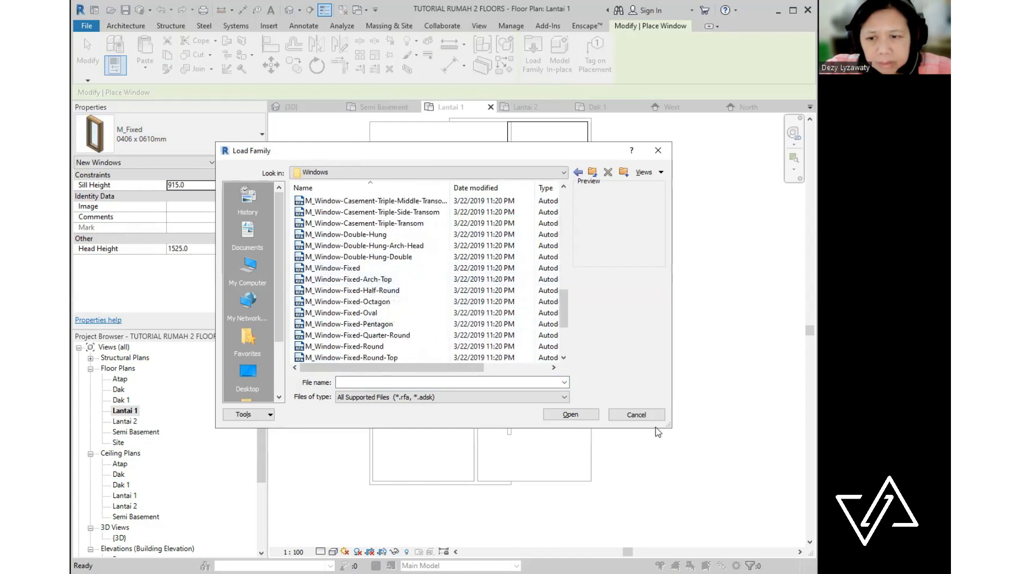
# - Close the Load Family dialog without loading a family and leave window placement
pyautogui.click(636, 414)
pyautogui.press('Escape')
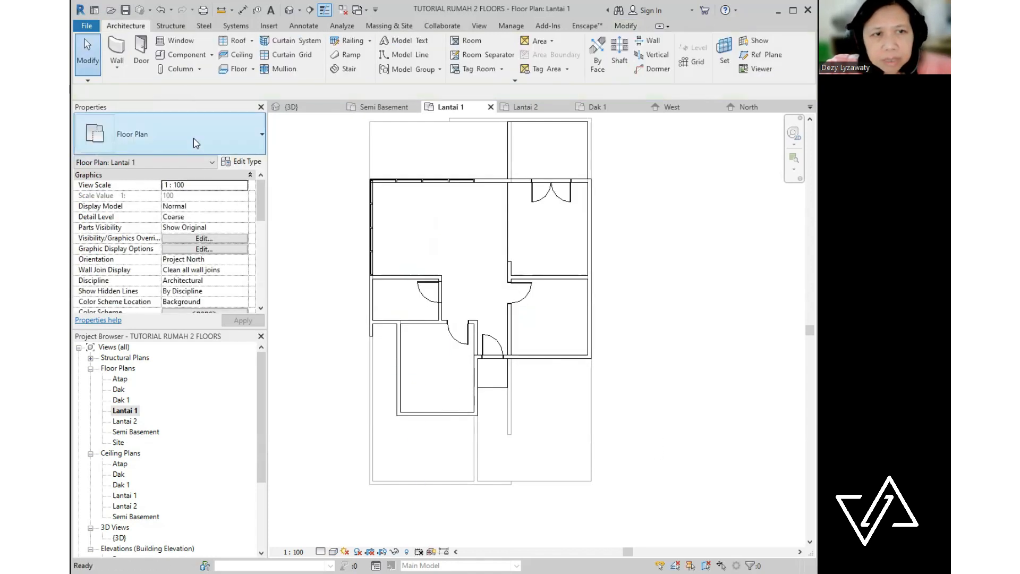
pyautogui.click(194, 139)
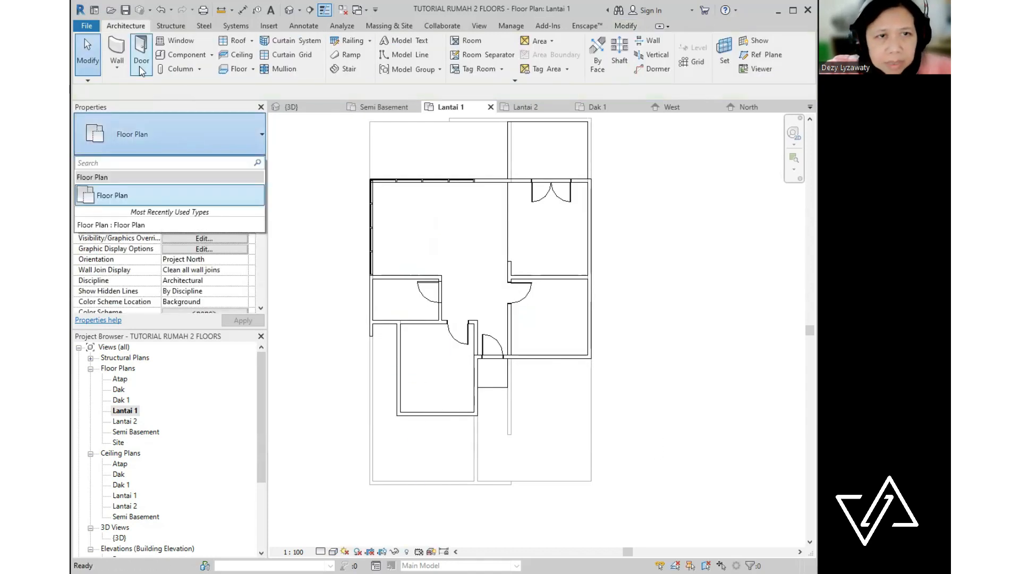
# - Place an M_Fixed 0406 x 1830mm window at the middle of the lower-left room's bottom exterior wall
pyautogui.click(180, 41)
pyautogui.click(166, 133)
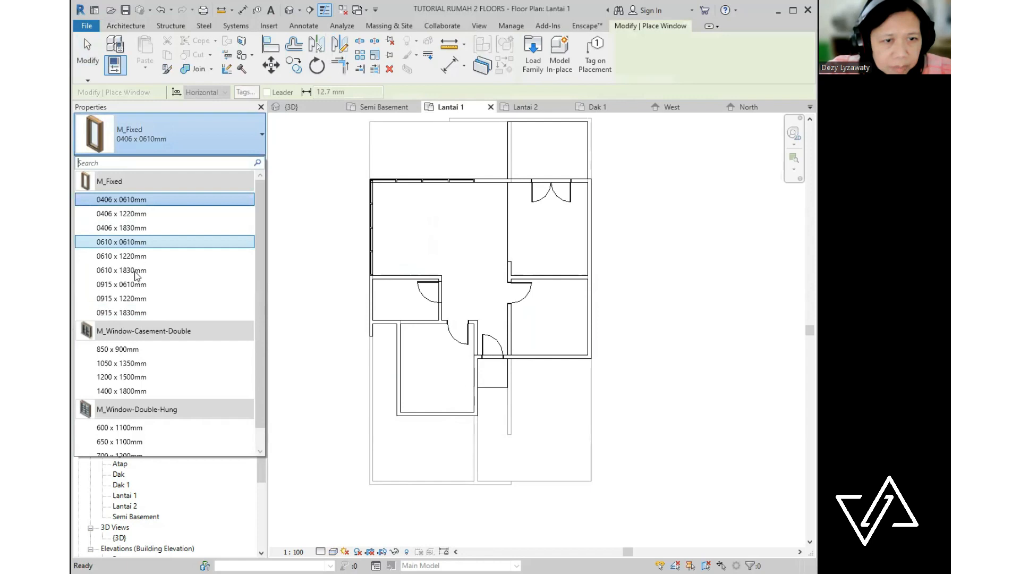
pyautogui.click(137, 228)
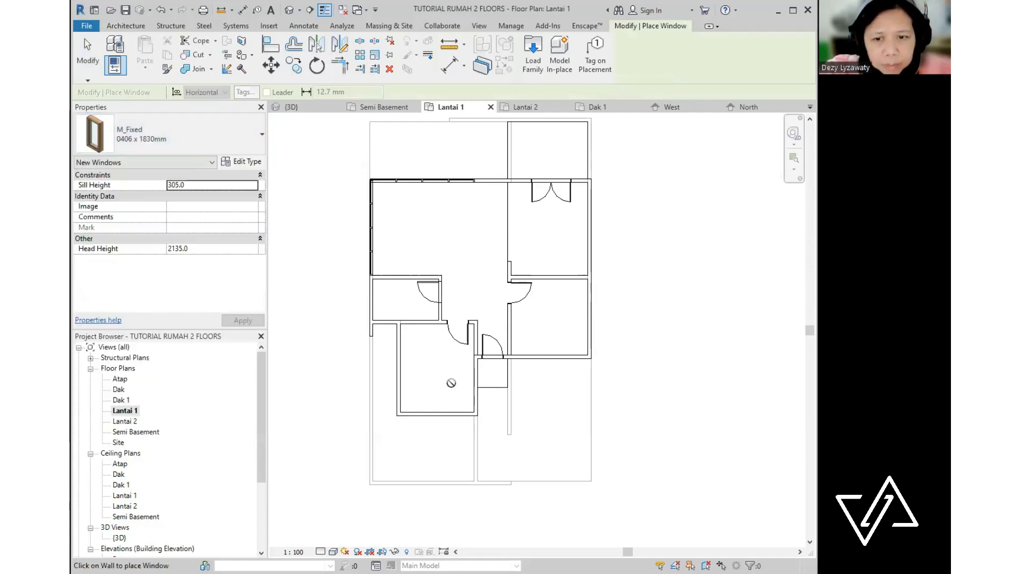
pyautogui.scroll(3, 436, 418)
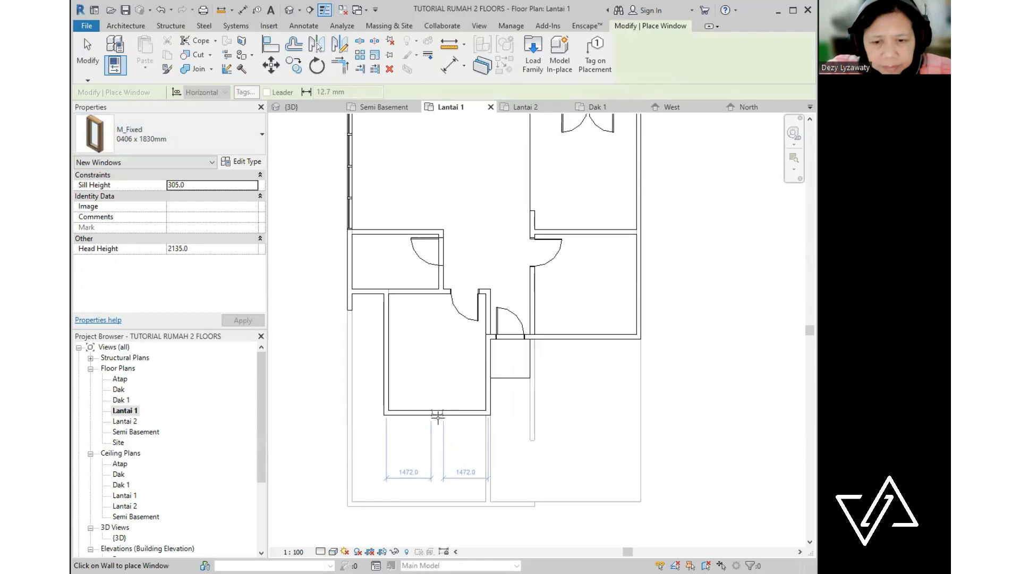
pyautogui.click(437, 418)
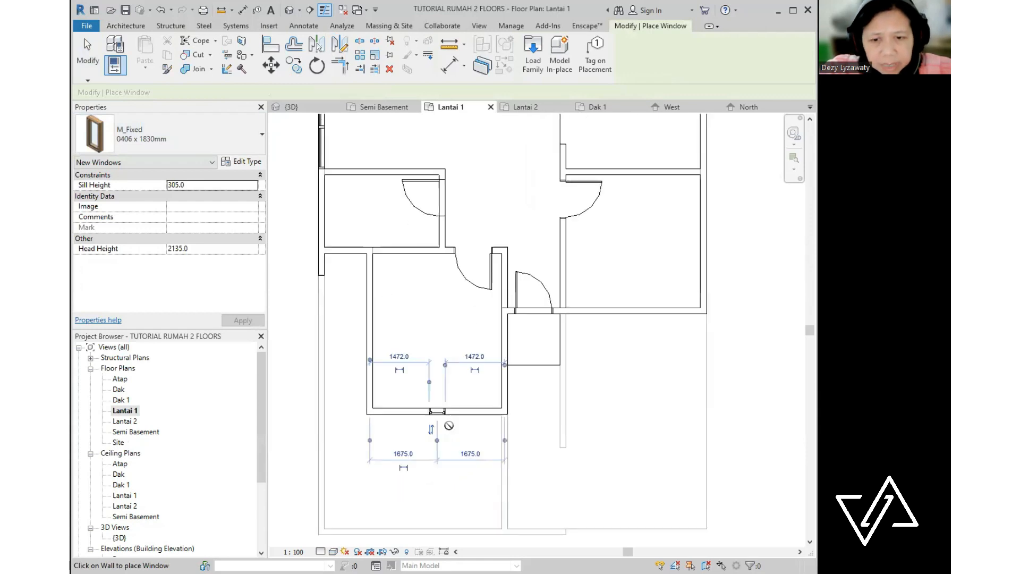
pyautogui.scroll(2, 437, 418)
pyautogui.press('Escape')
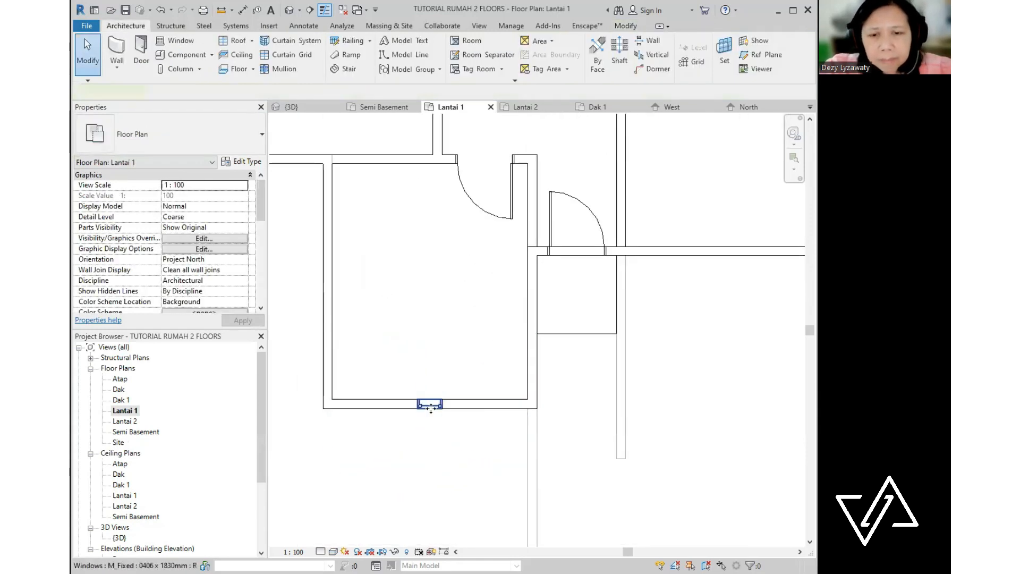
# - Set the head height of the newly placed window to 2100
pyautogui.click(431, 408)
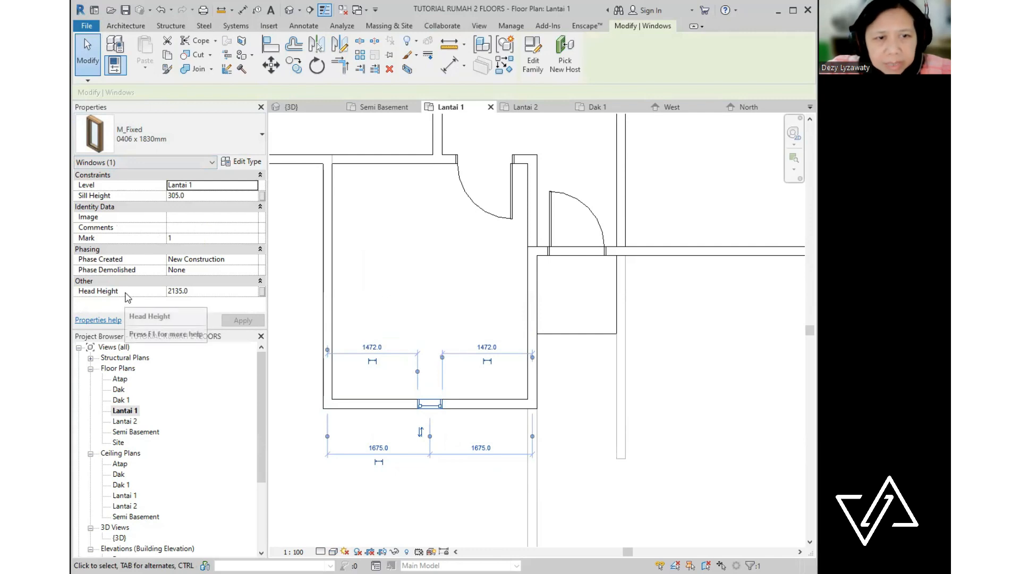
pyautogui.click(202, 291)
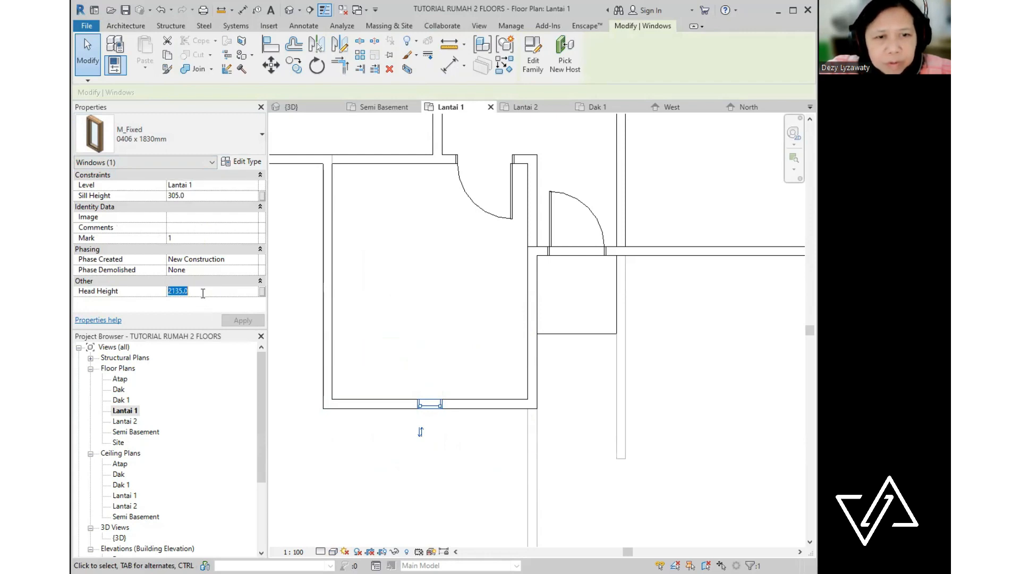
pyautogui.write('21')
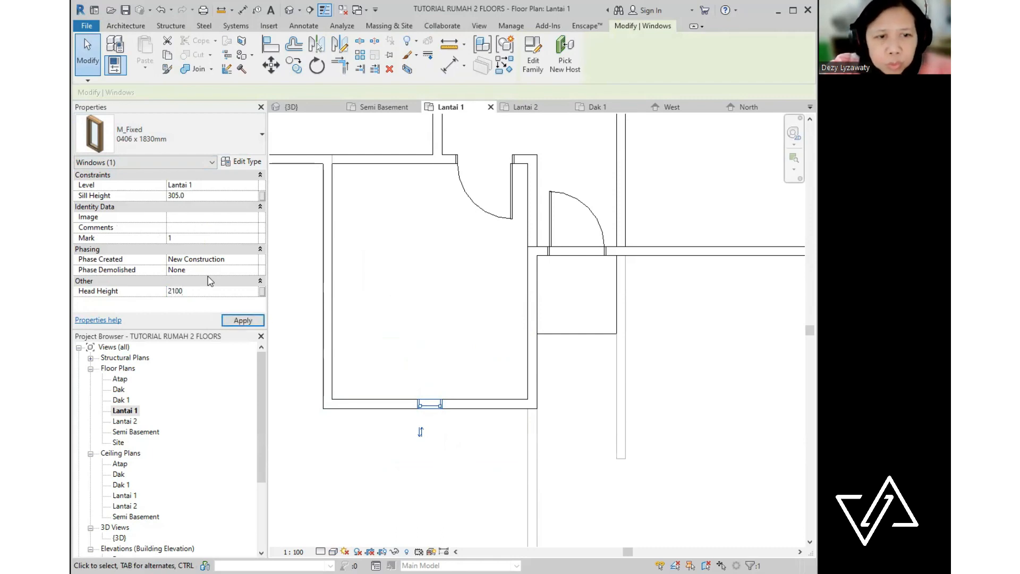
pyautogui.click(451, 268)
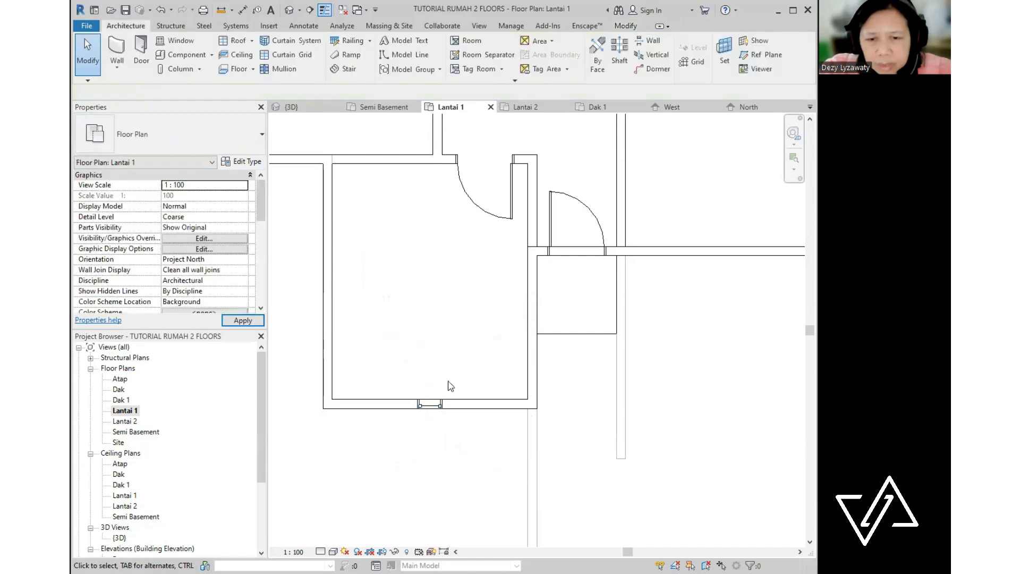
# - Change the window in the lower-left room's bottom wall to the M_Fixed 0610 x 1830mm type
pyautogui.click(435, 405)
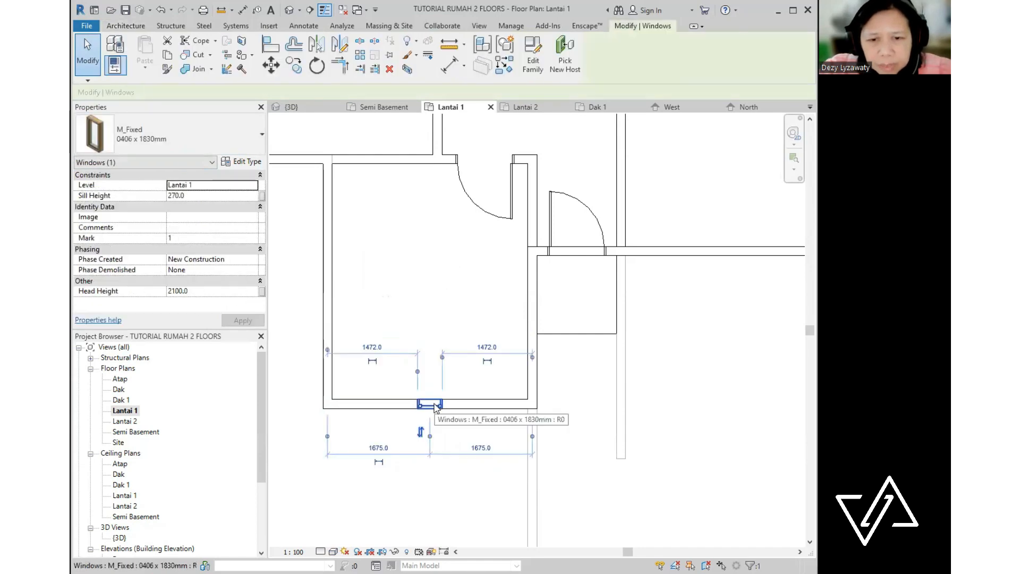
pyautogui.click(216, 148)
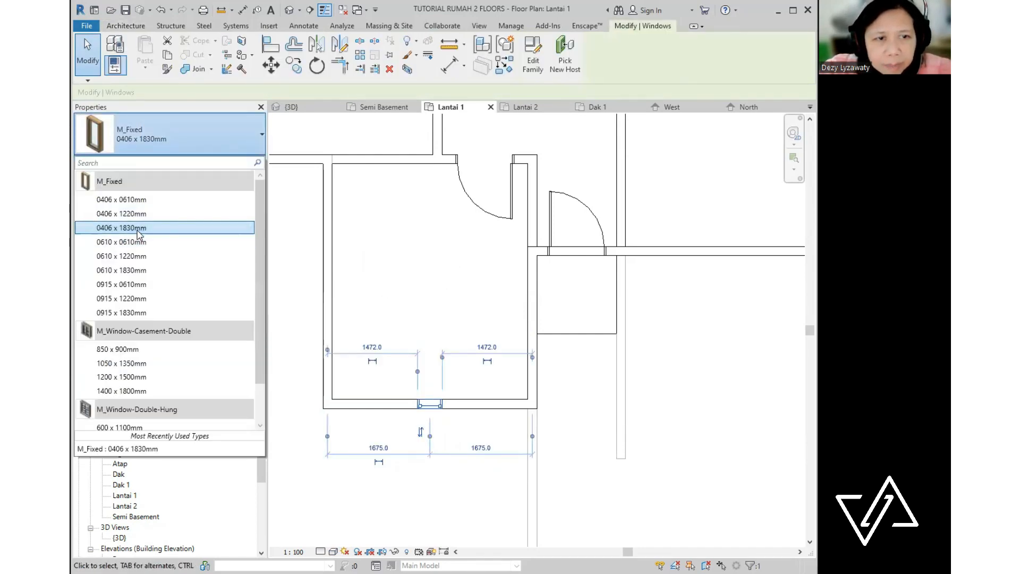
pyautogui.click(121, 269)
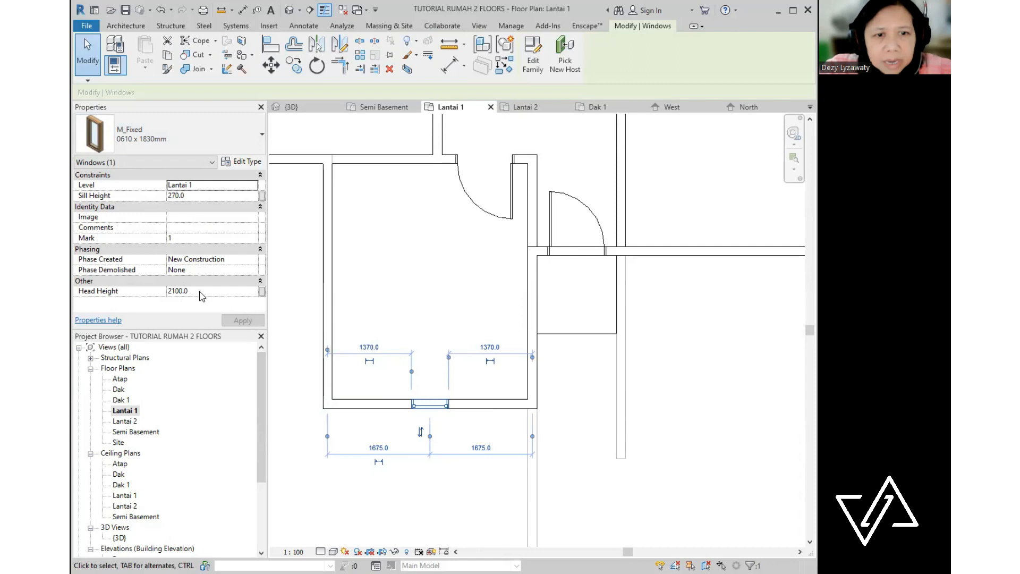
pyautogui.click(574, 440)
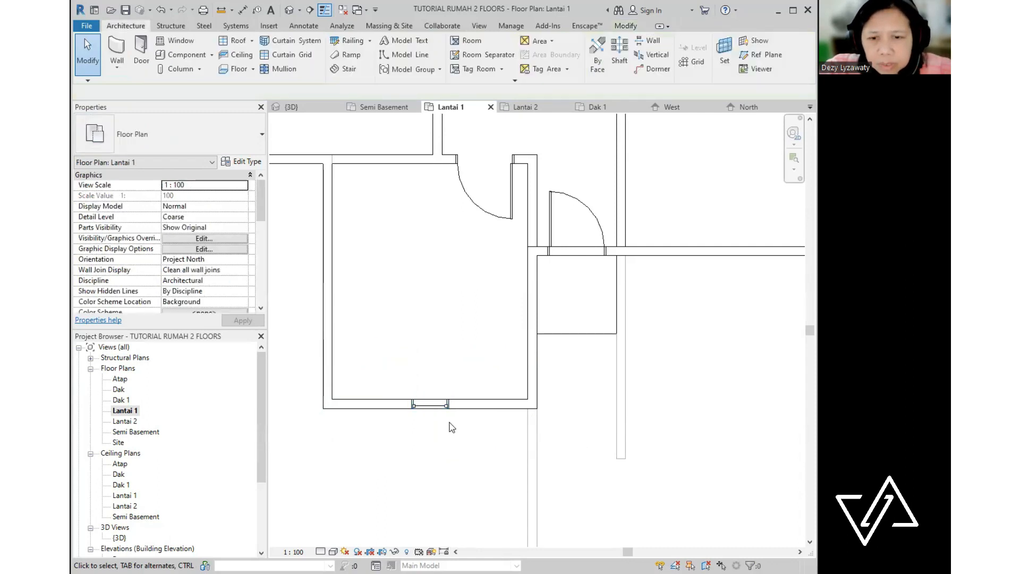
pyautogui.click(427, 406)
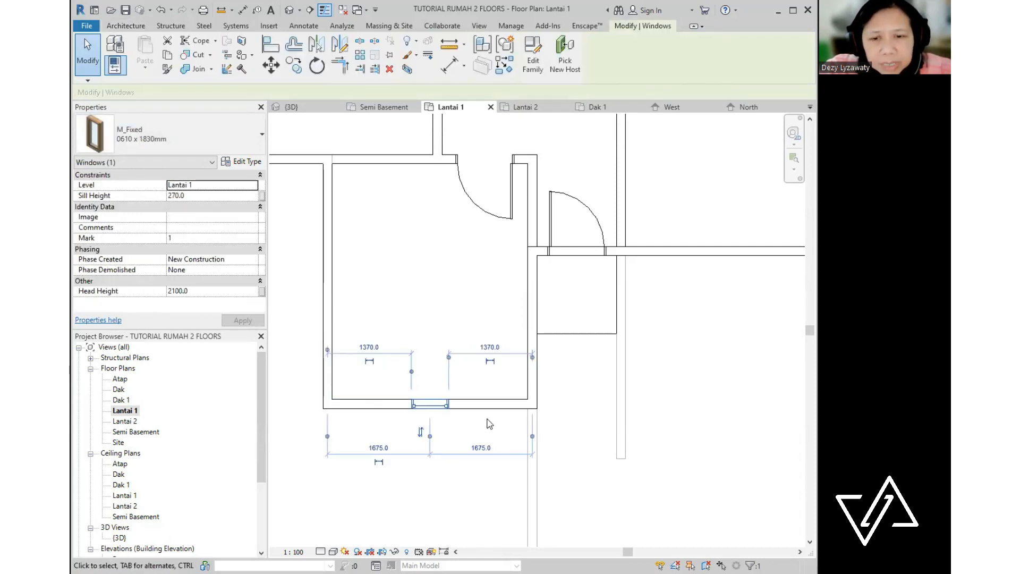
pyautogui.click(483, 425)
pyautogui.scroll(-4, 473, 398)
pyautogui.scroll(3, 494, 406)
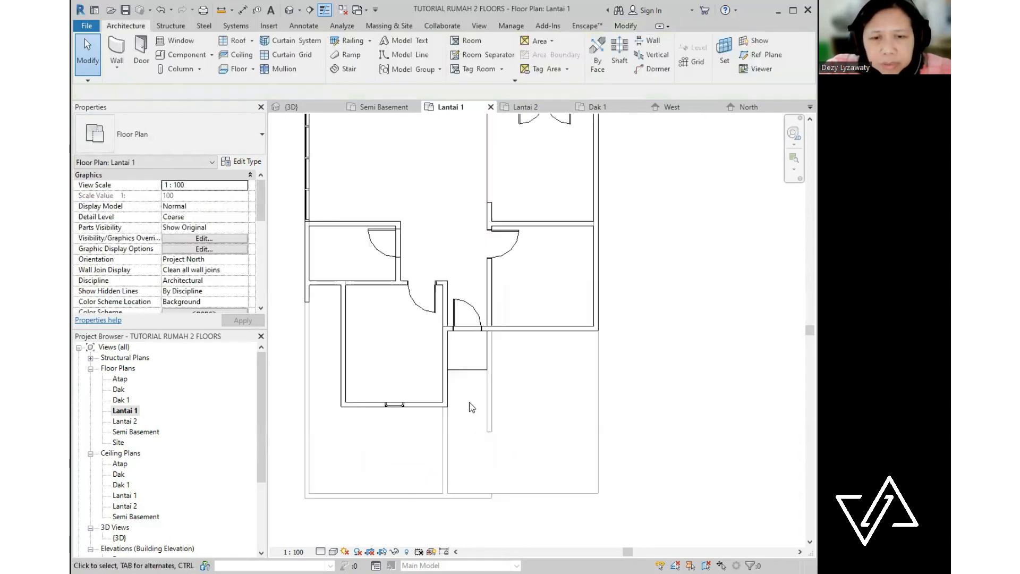
pyautogui.click(401, 407)
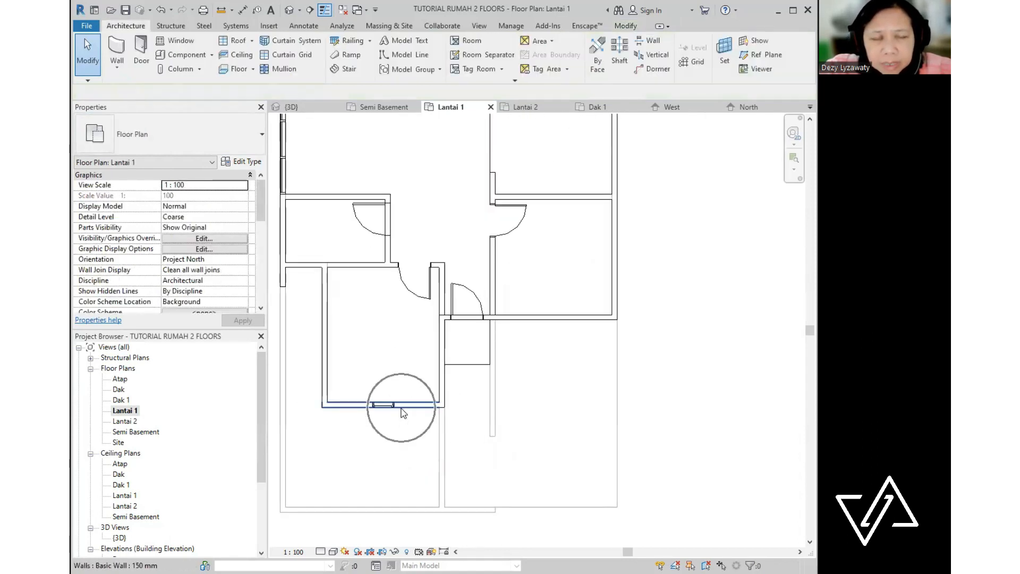
pyautogui.scroll(-2, 401, 406)
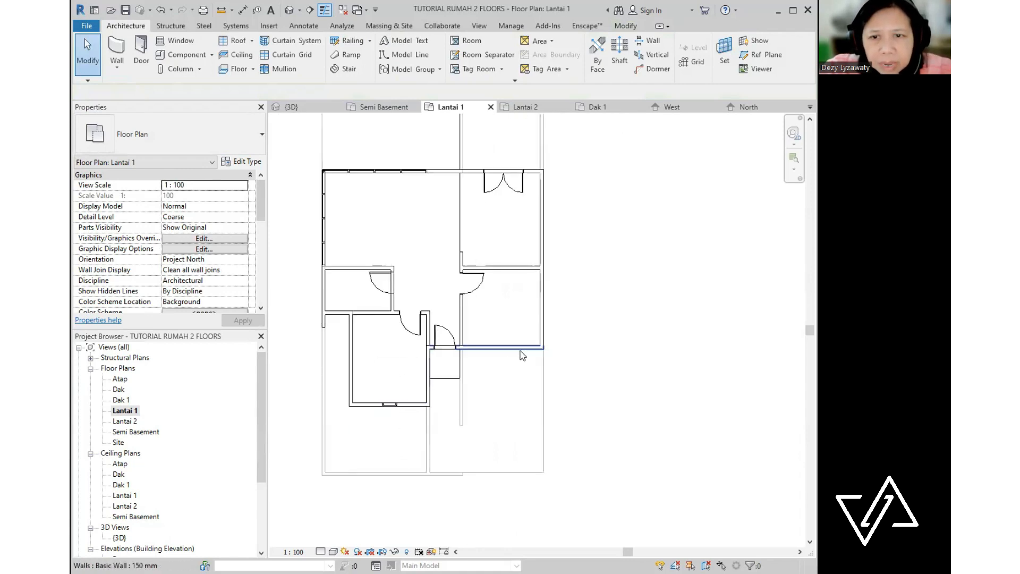
pyautogui.scroll(1, 510, 345)
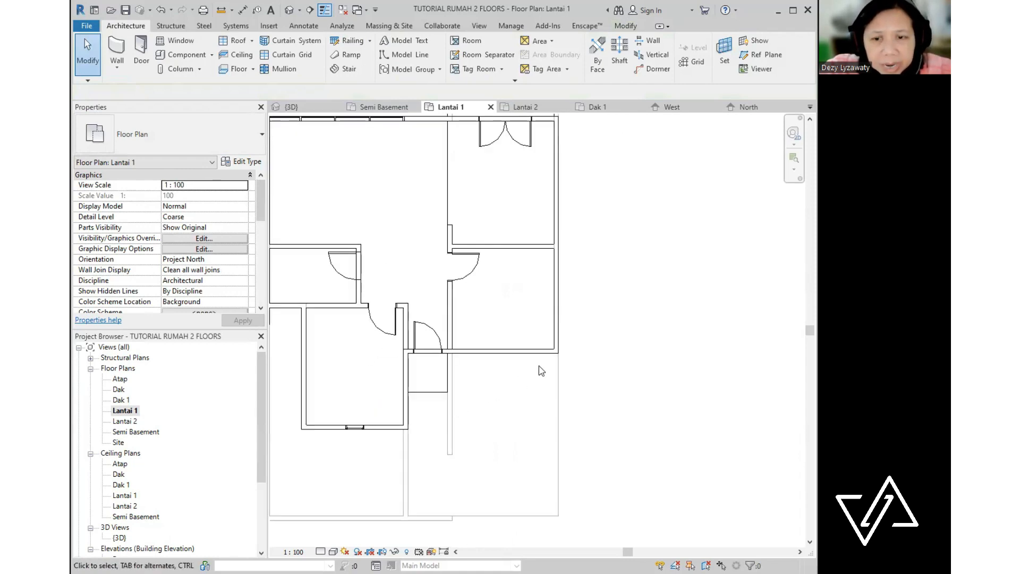
pyautogui.moveTo(382, 420); pyautogui.dragTo(465, 379, button='middle')
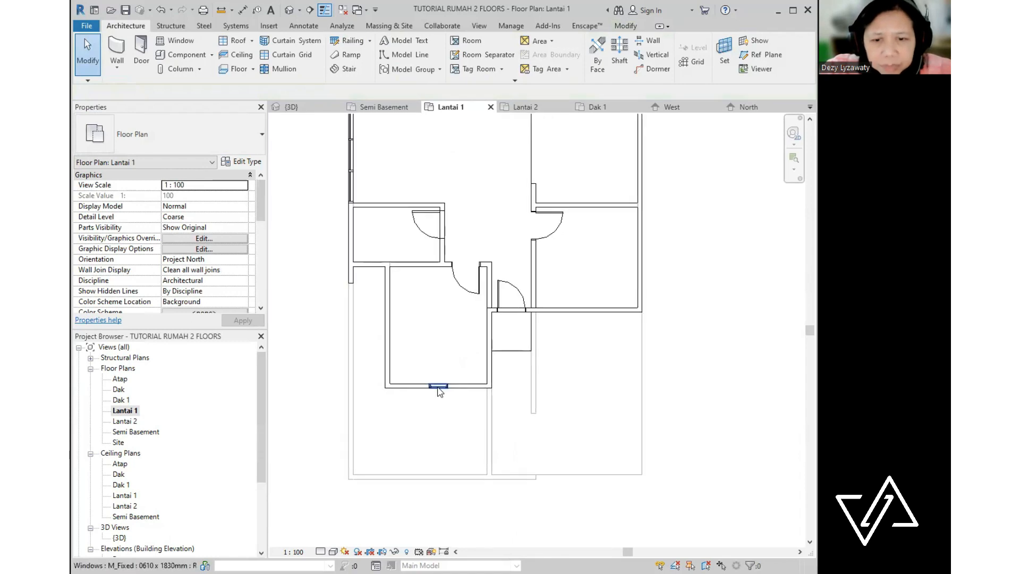
# - Copy the 0610 x 1830mm window along the wall to the right side of the original
pyautogui.click(438, 386)
pyautogui.scroll(3, 468, 395)
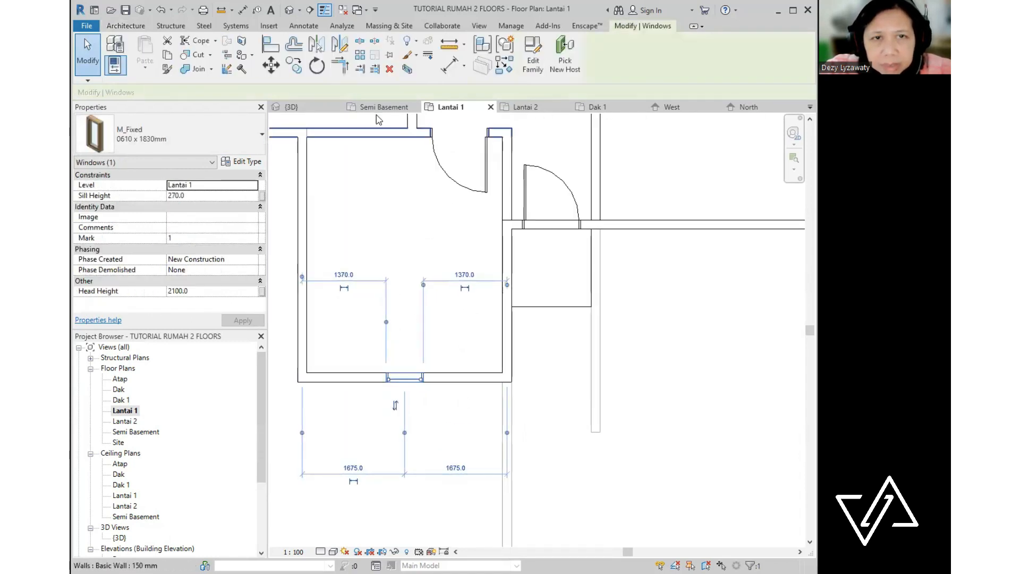
pyautogui.click(294, 65)
pyautogui.scroll(3, 414, 377)
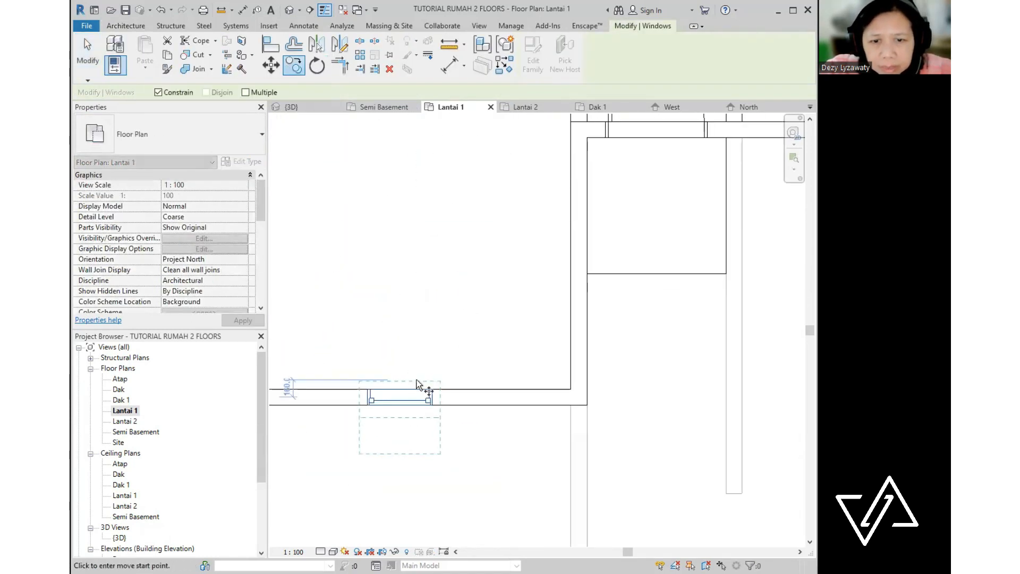
pyautogui.click(296, 68)
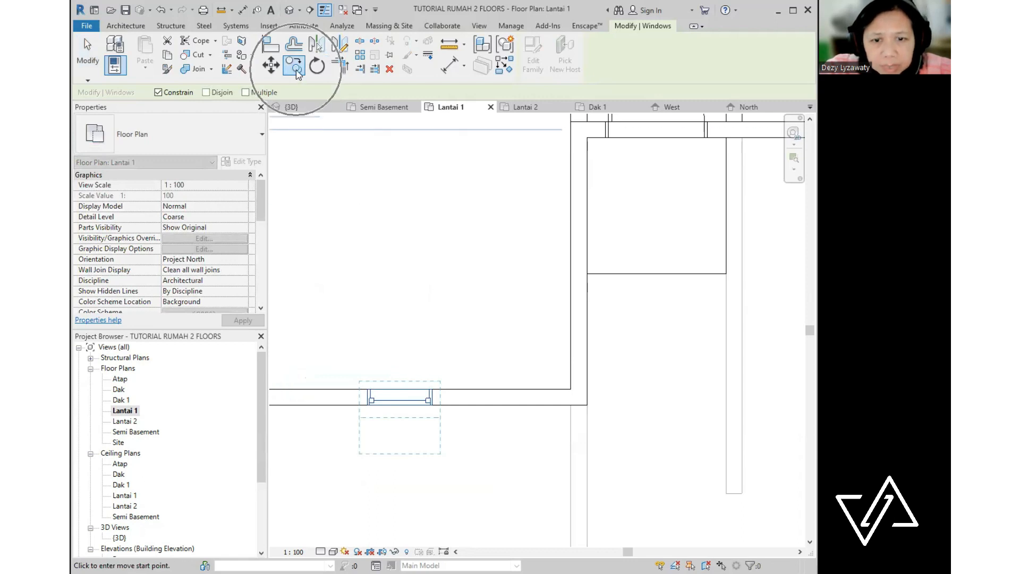
pyautogui.click(367, 391)
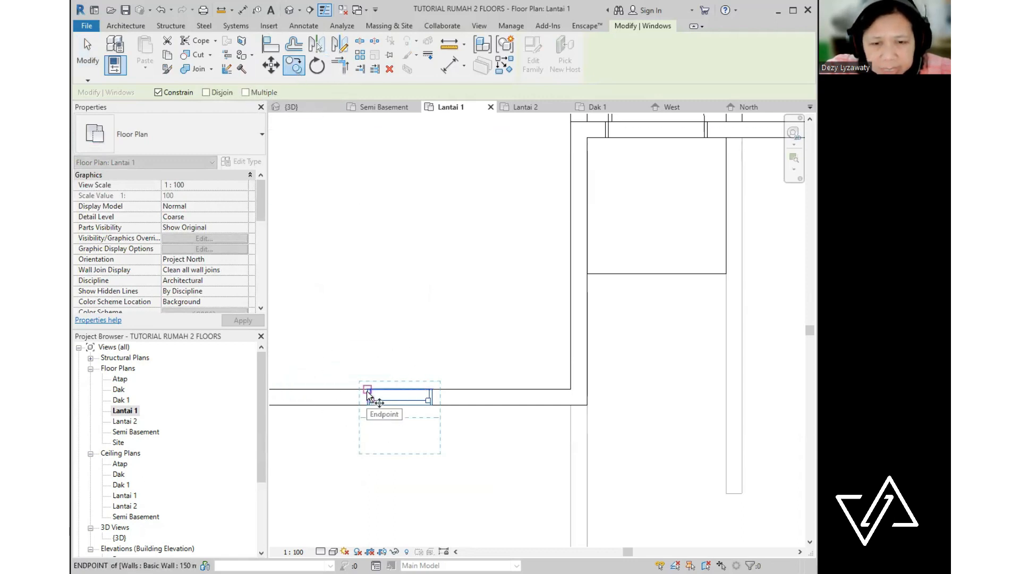
pyautogui.click(429, 391)
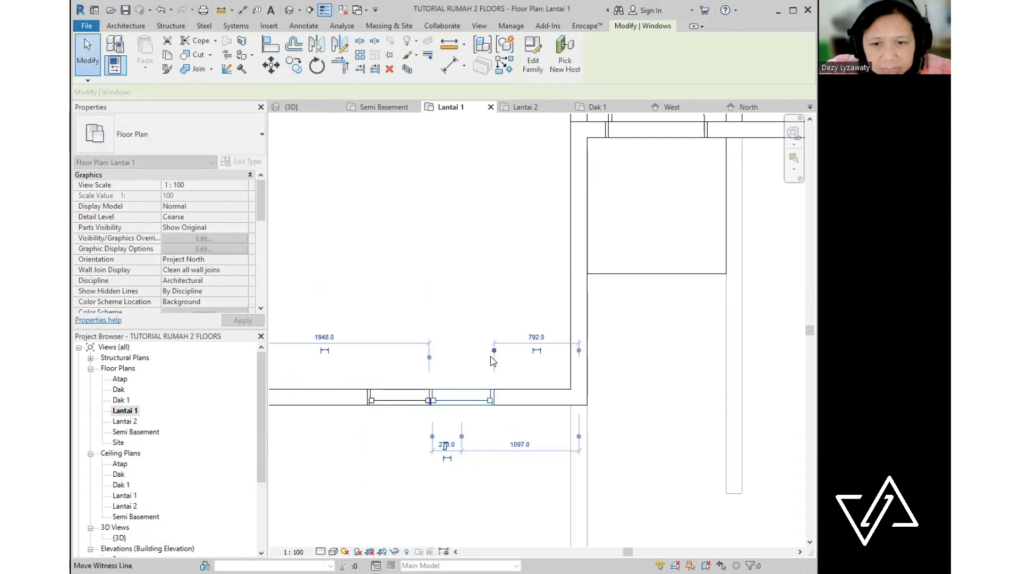
pyautogui.click(468, 359)
# - Move the copied window slightly right along the wall so its outer edge meets the original window's edge without overlap
pyautogui.scroll(3, 447, 416)
pyautogui.click(451, 399)
pyautogui.scroll(3, 450, 398)
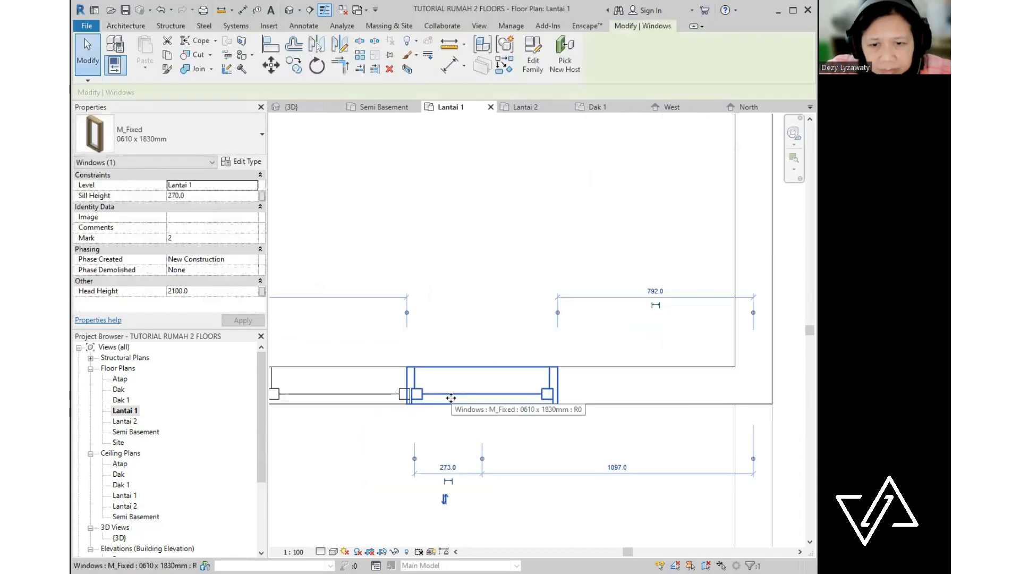
pyautogui.click(271, 65)
pyautogui.scroll(3, 393, 366)
pyautogui.click(404, 355)
pyautogui.click(419, 352)
pyautogui.click(455, 277)
# - Copy the right-hand window to the left side of the middle one, forming a row of three adjoining windows
pyautogui.scroll(-2, 455, 279)
pyautogui.scroll(-2, 531, 351)
pyautogui.click(571, 377)
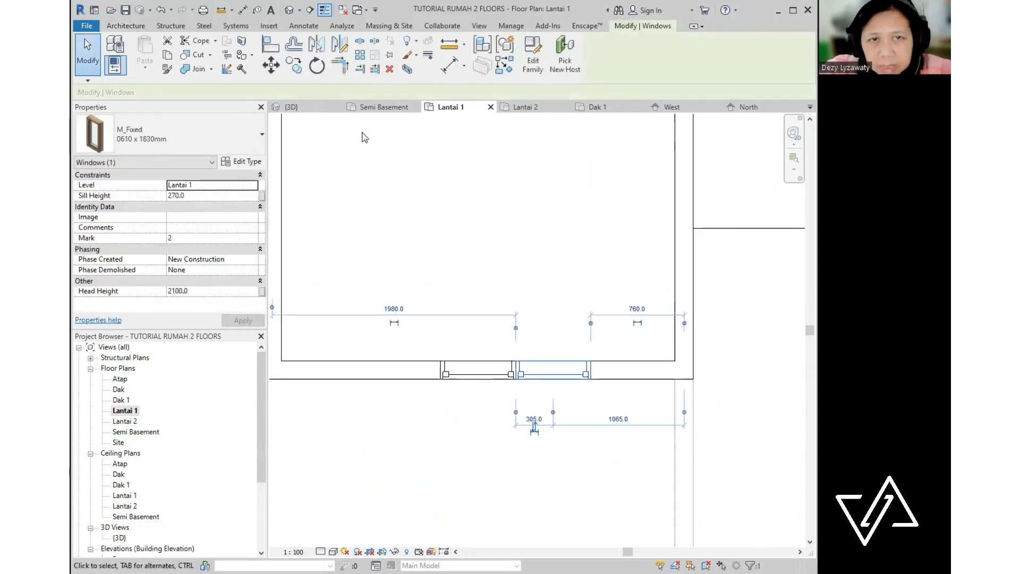
pyautogui.click(294, 65)
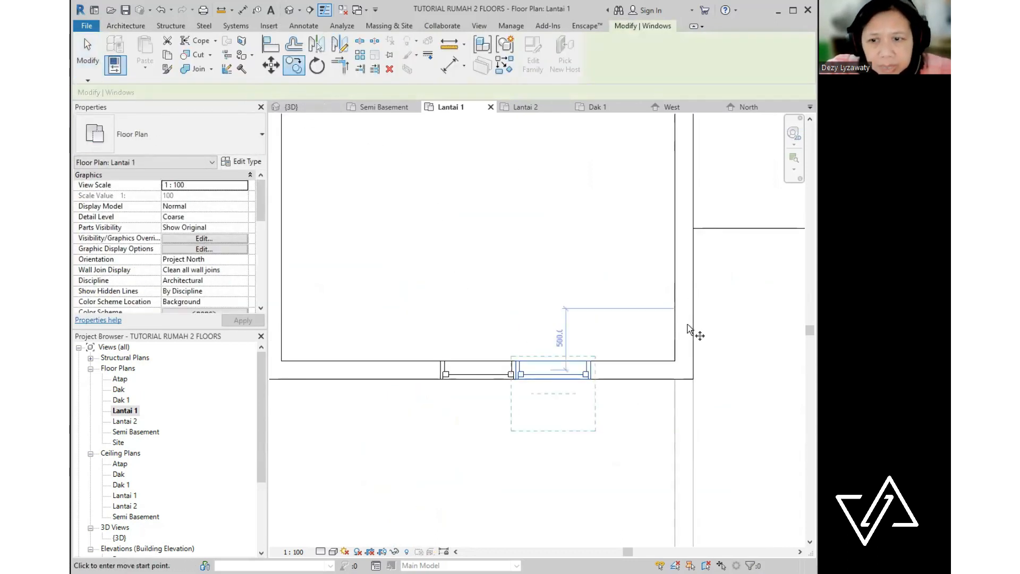
pyautogui.click(592, 359)
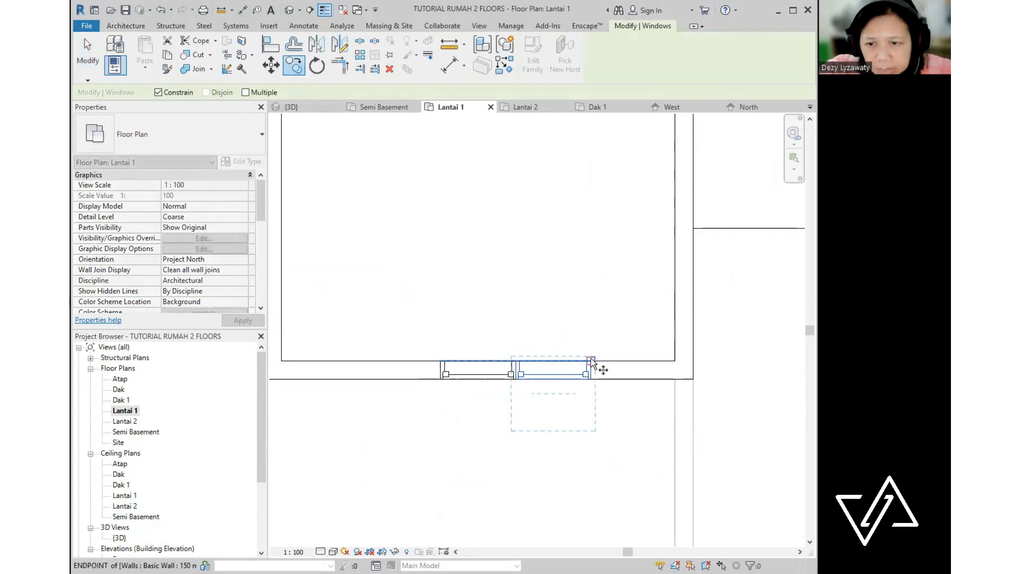
pyautogui.click(440, 361)
pyautogui.click(451, 250)
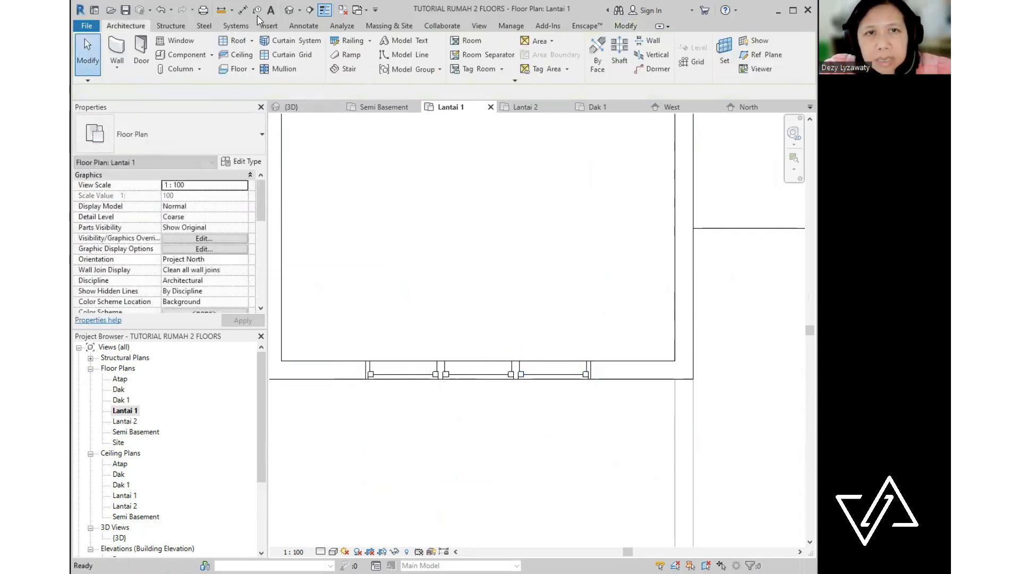
# - Examine the row of three windows on the house's front facade in the 3D view
pyautogui.click(291, 11)
pyautogui.keyDown('shift'); pyautogui.moveTo(462, 446); pyautogui.dragTo(474, 389, button='middle'); pyautogui.keyUp('shift')
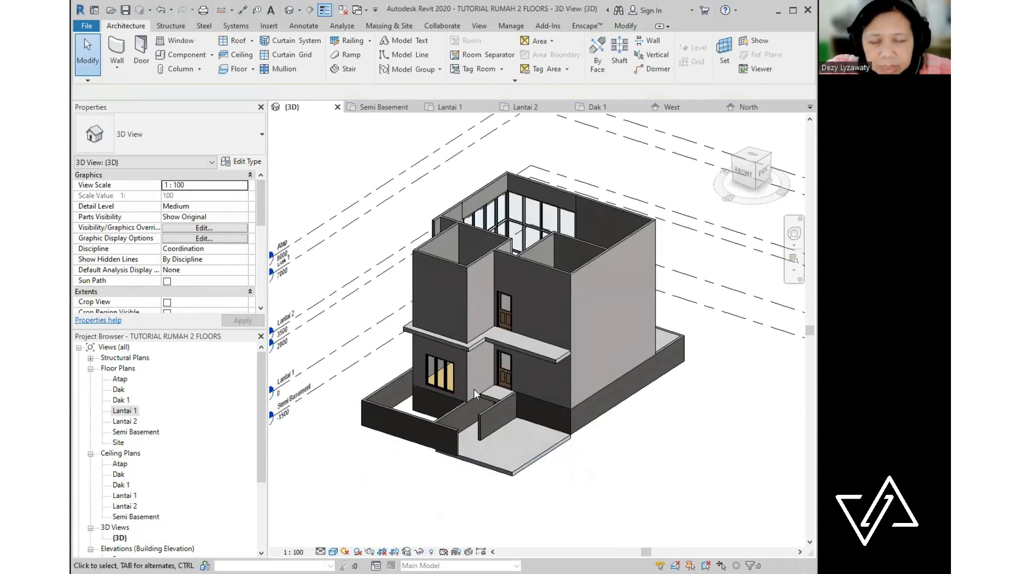
pyautogui.scroll(5, 474, 388)
pyautogui.moveTo(516, 414); pyautogui.dragTo(514, 427, button='middle')
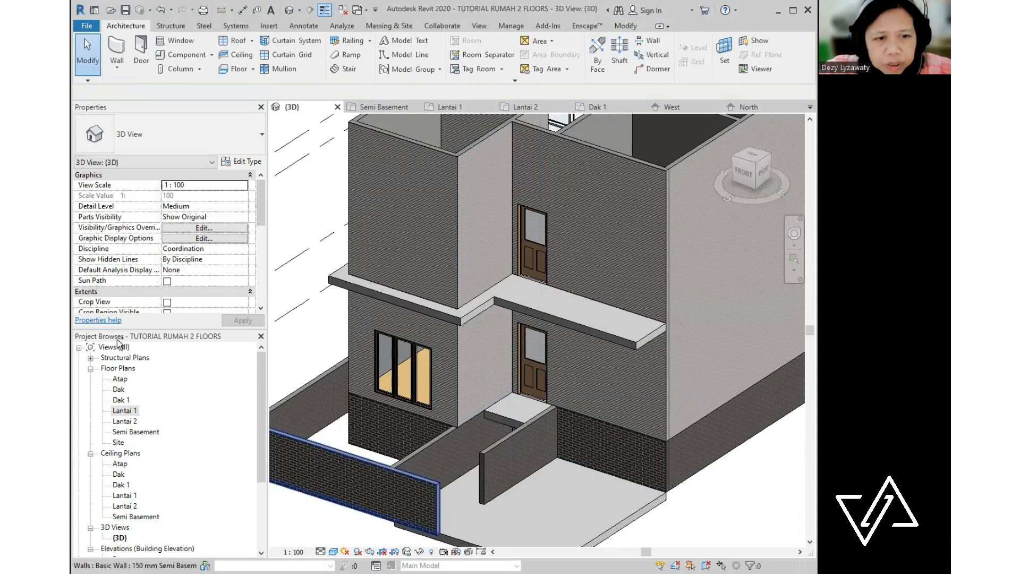
# - Open the Lantai 2 floor plan and show the whole upper floor
pyautogui.doubleClick(134, 424)
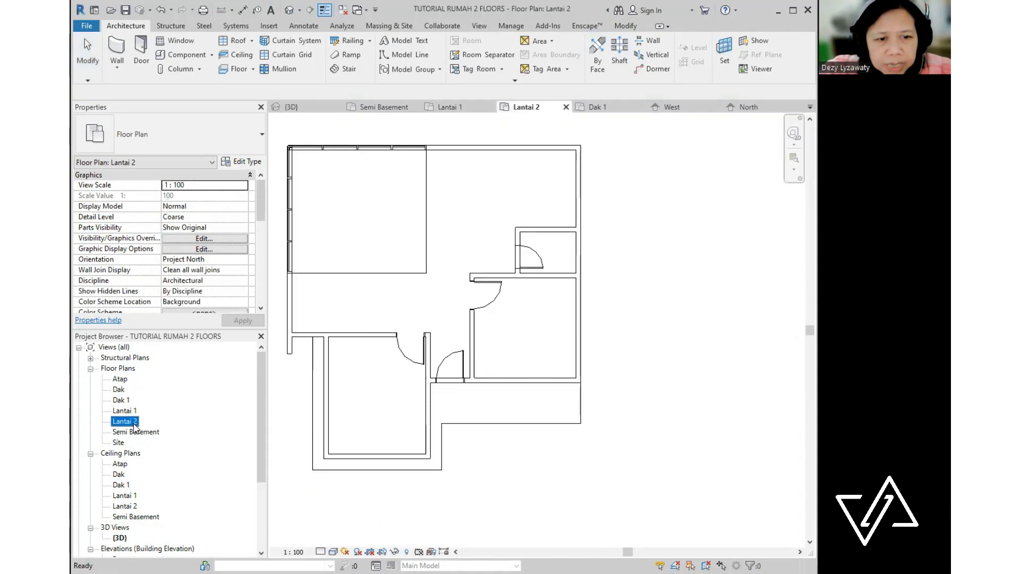
pyautogui.scroll(-4, 494, 404)
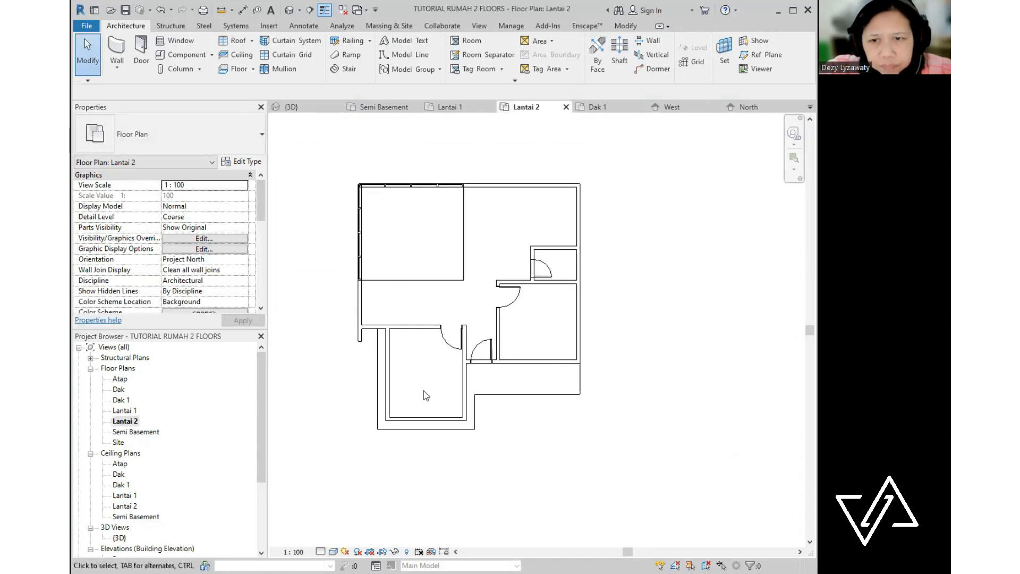
# - Set the Lantai 2 floor plan's underlay base level to Lantai 1
pyautogui.scroll(2, 425, 393)
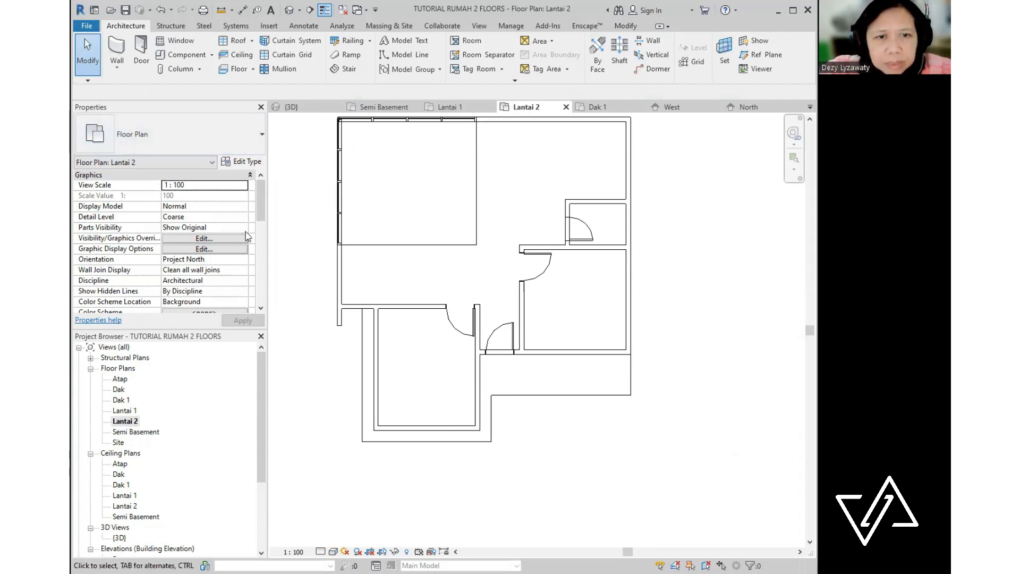
pyautogui.scroll(-2, 263, 219)
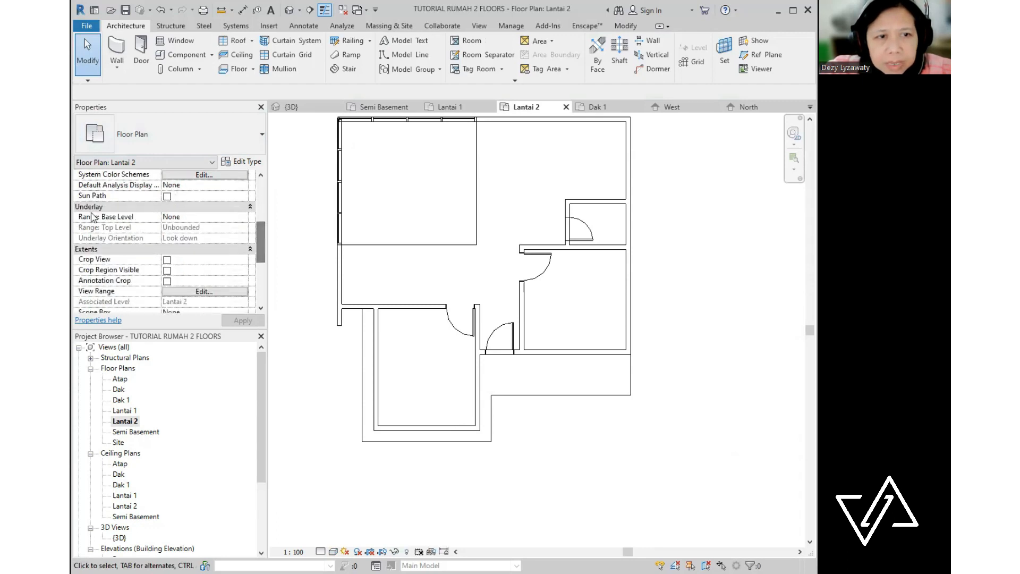
pyautogui.click(242, 217)
pyautogui.click(243, 217)
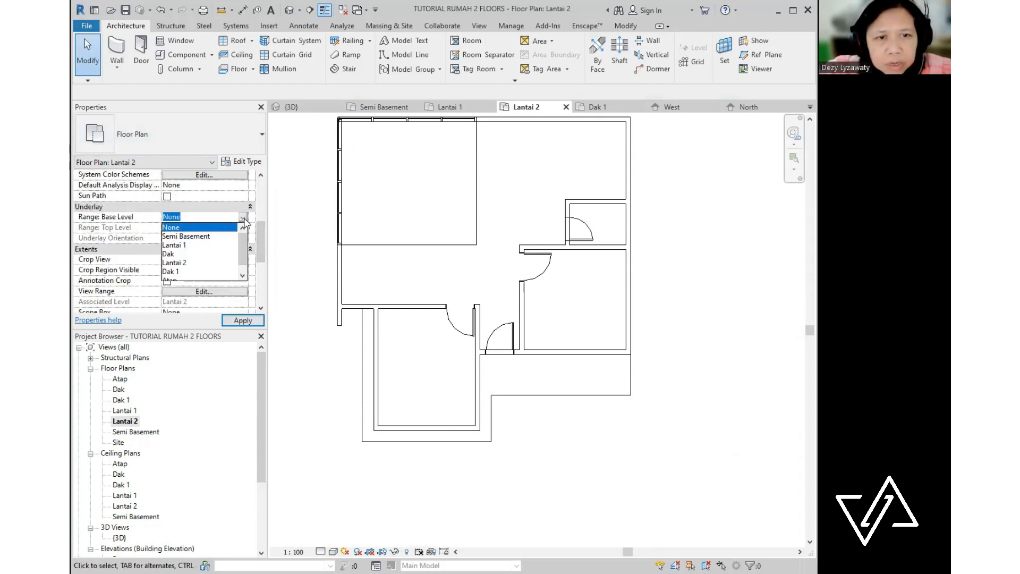
pyautogui.click(179, 245)
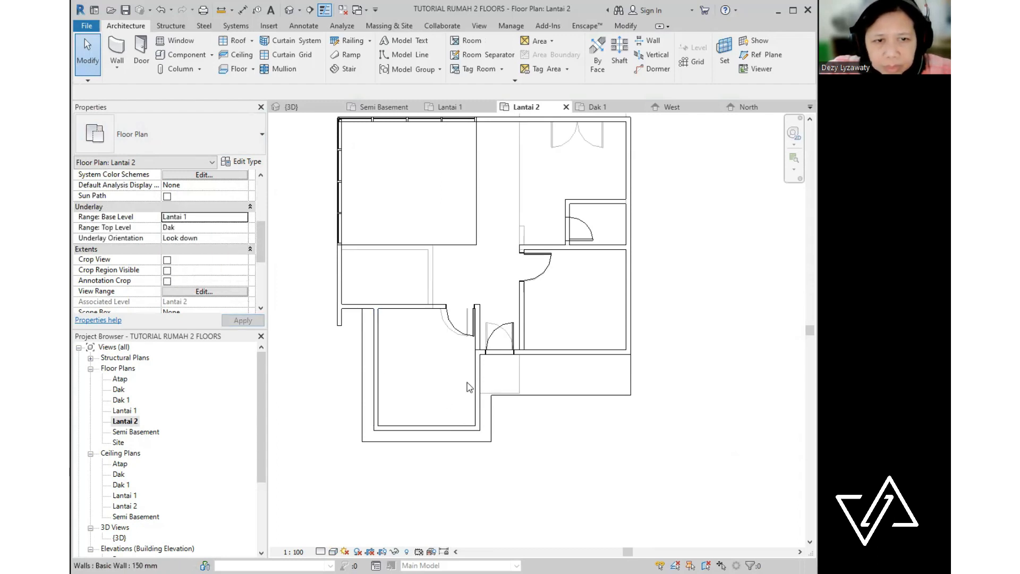
pyautogui.click(236, 218)
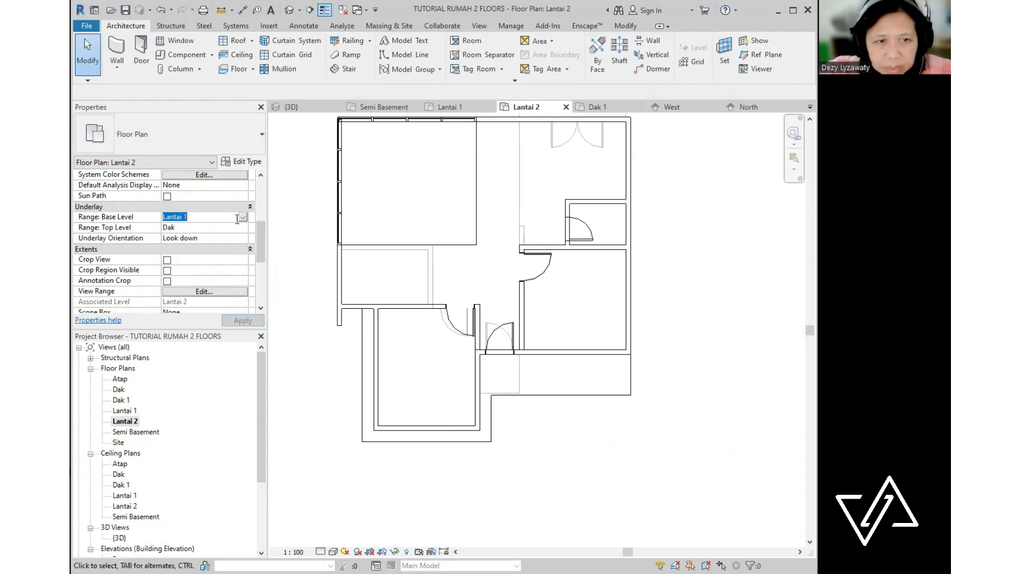
pyautogui.click(242, 218)
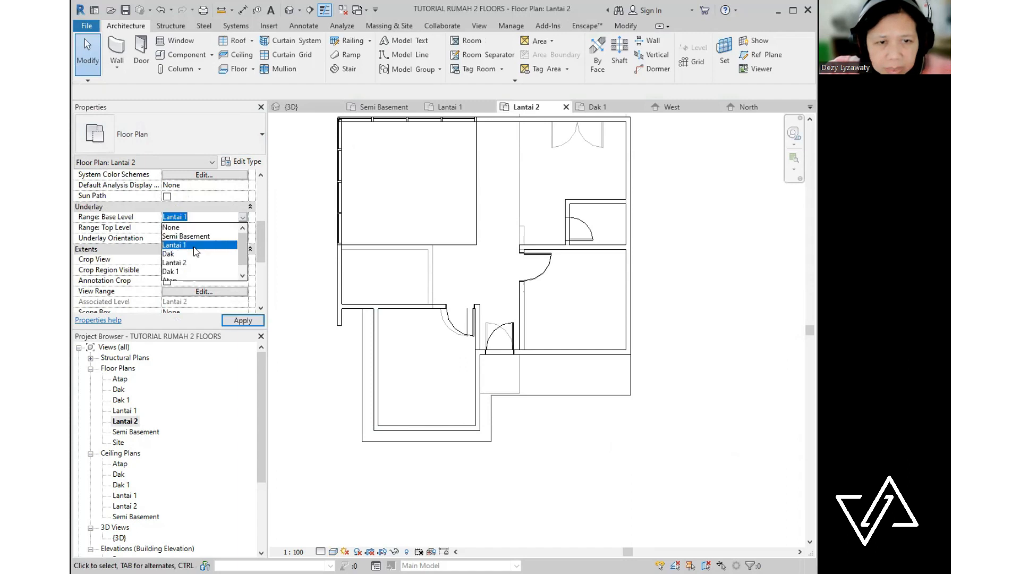
pyautogui.click(195, 245)
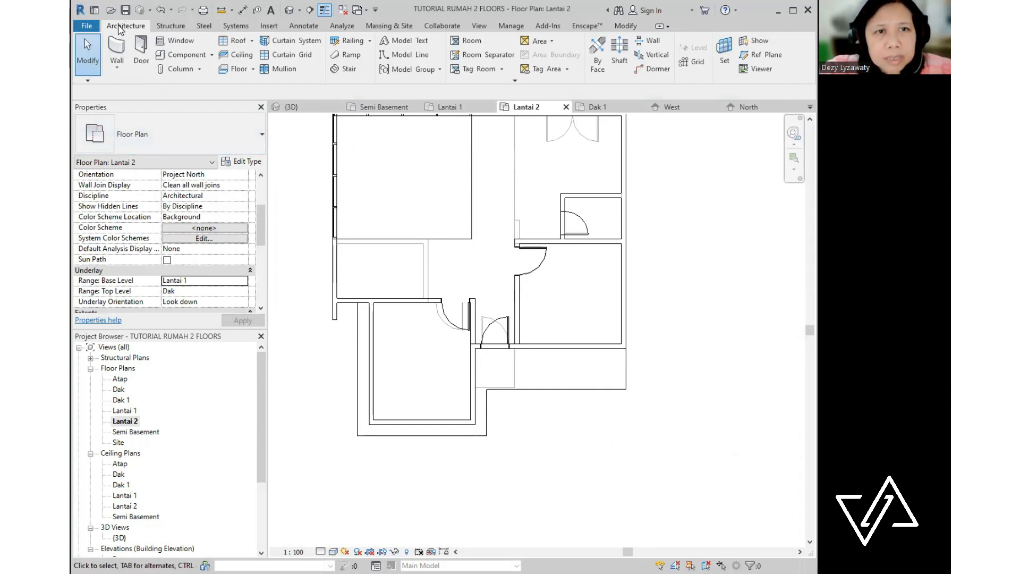
# - Place an M_Fixed 0610 x 1830mm window at the middle of the projecting front room's outer wall on Lantai 2
pyautogui.click(179, 41)
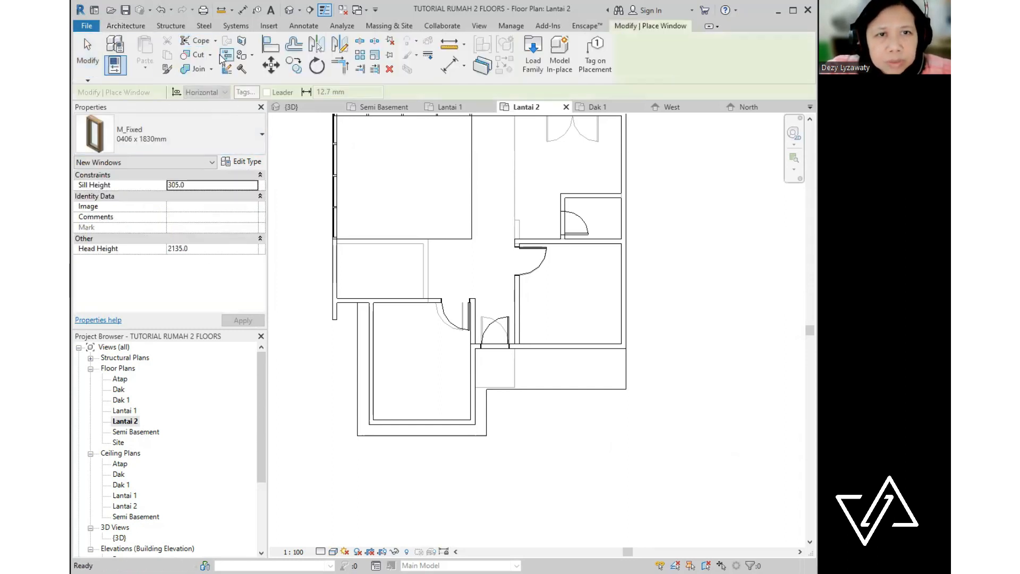
pyautogui.click(153, 138)
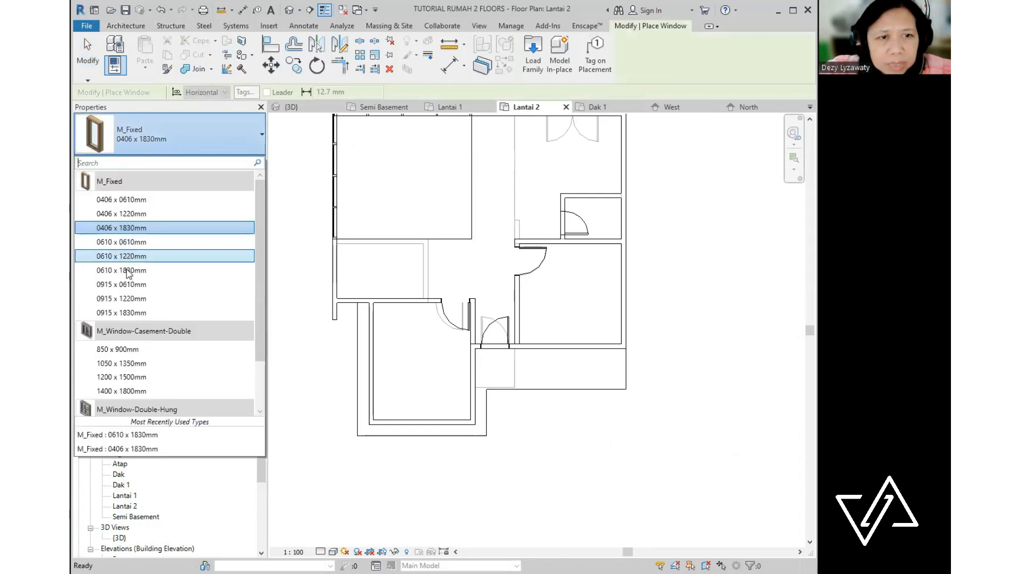
pyautogui.moveTo(133, 274)
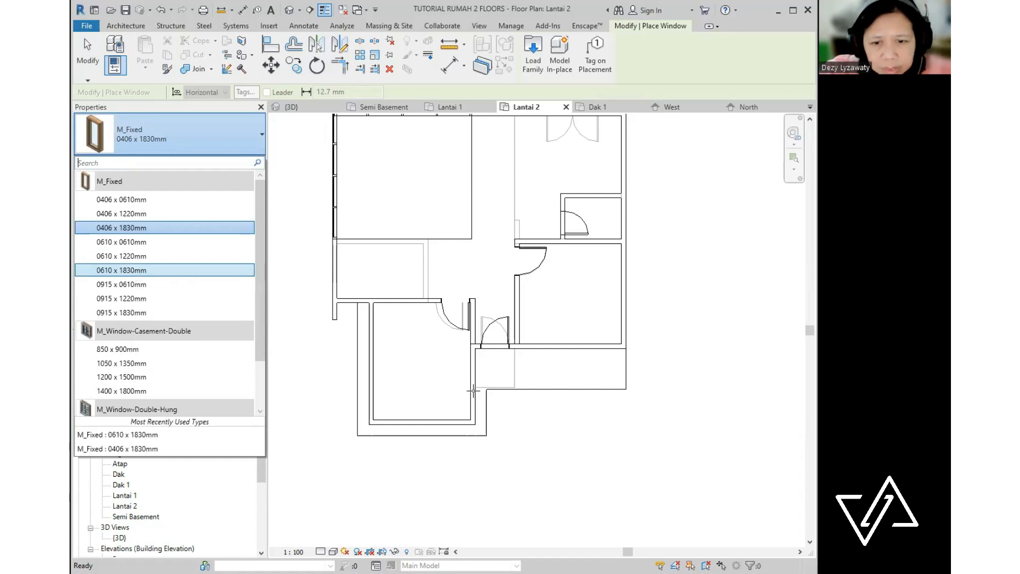
pyautogui.click(133, 270)
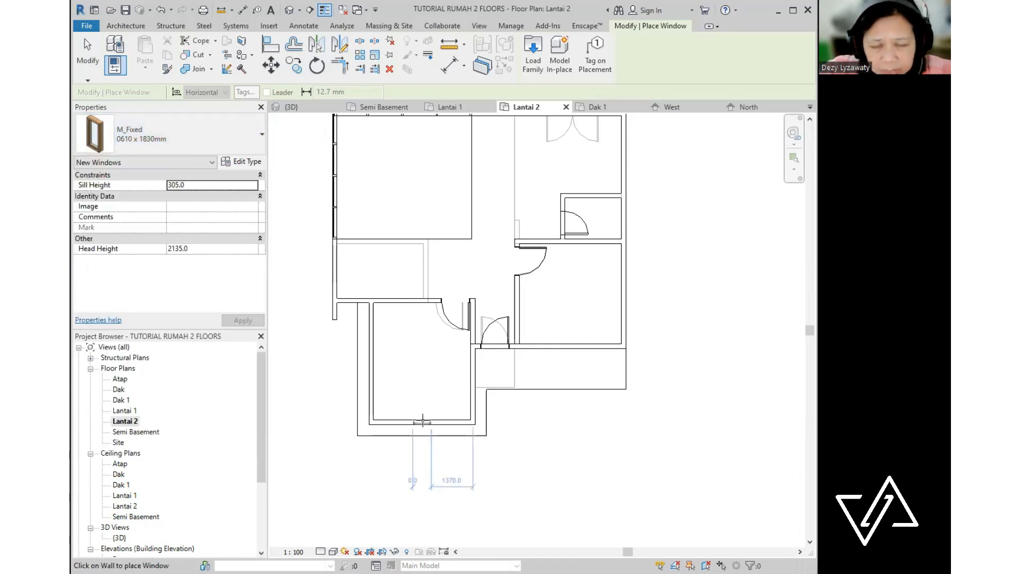
pyautogui.scroll(3, 417, 425)
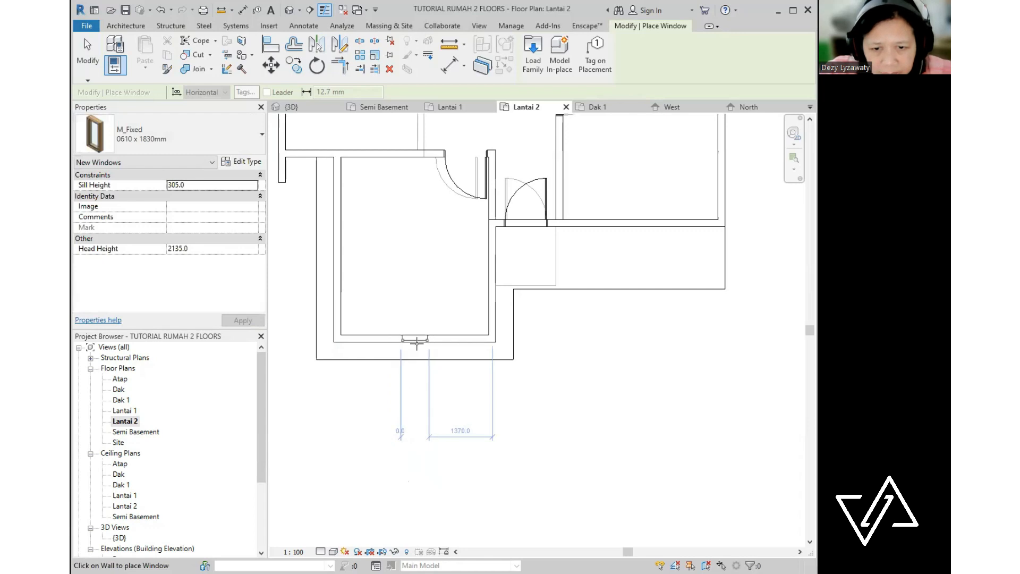
pyautogui.click(417, 341)
pyautogui.scroll(3, 418, 343)
pyautogui.press('Escape')
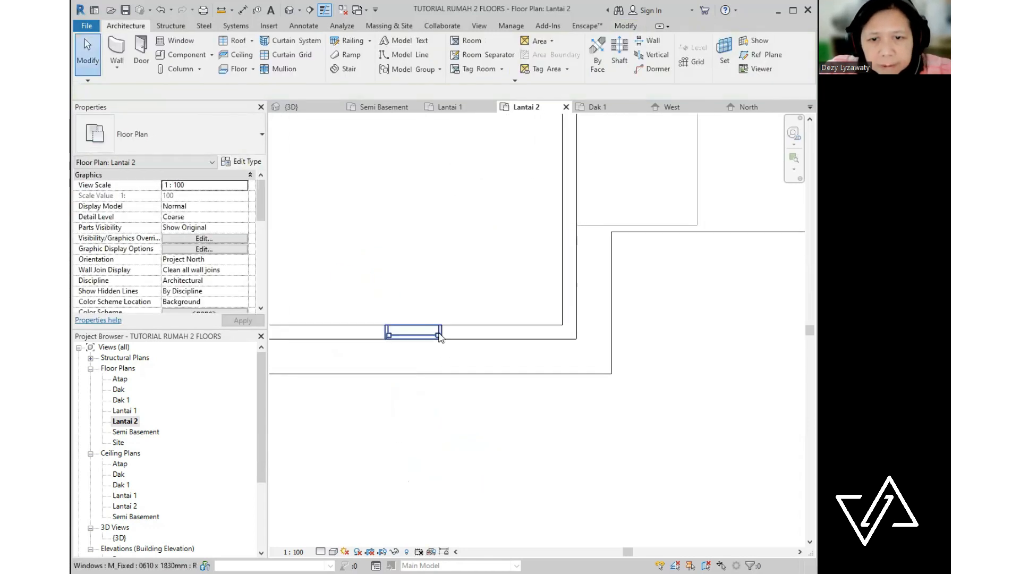
# - Copy the front wall window along the wall to the right so the copy adjoins the original's edge
pyautogui.click(440, 335)
pyautogui.moveTo(424, 340); pyautogui.dragTo(432, 339, button='middle')
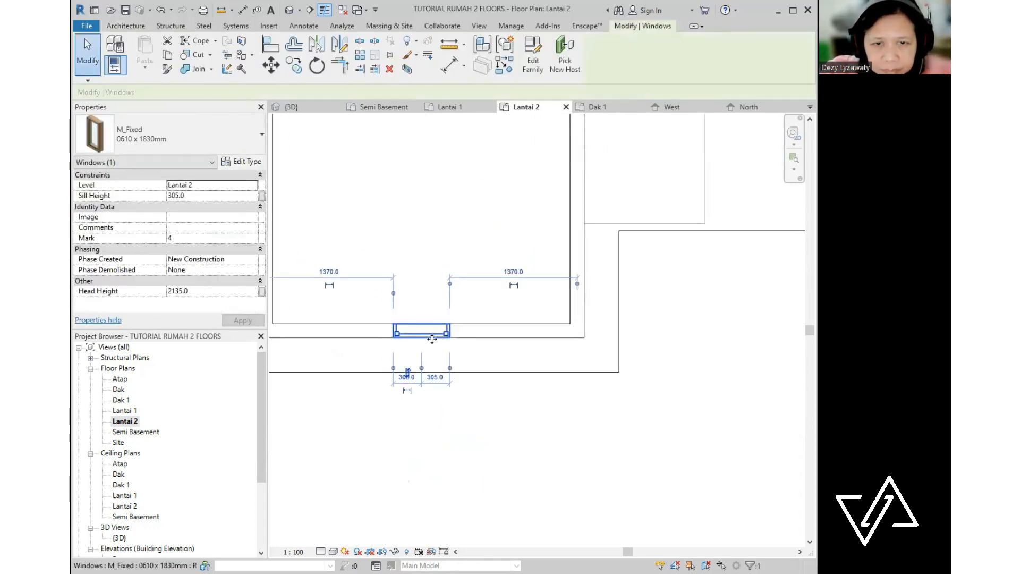
pyautogui.scroll(1, 432, 338)
pyautogui.click(425, 290)
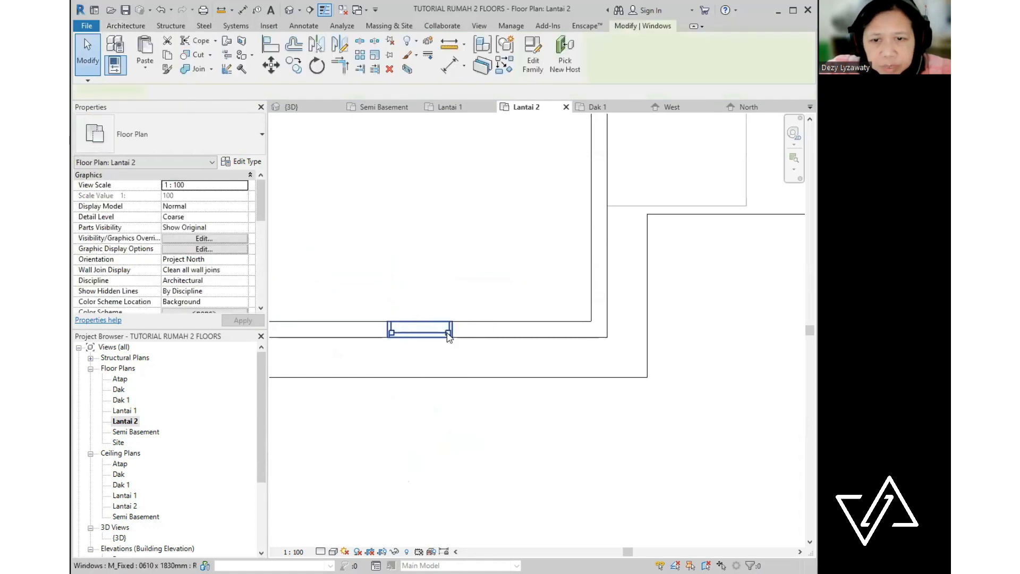
pyautogui.click(448, 337)
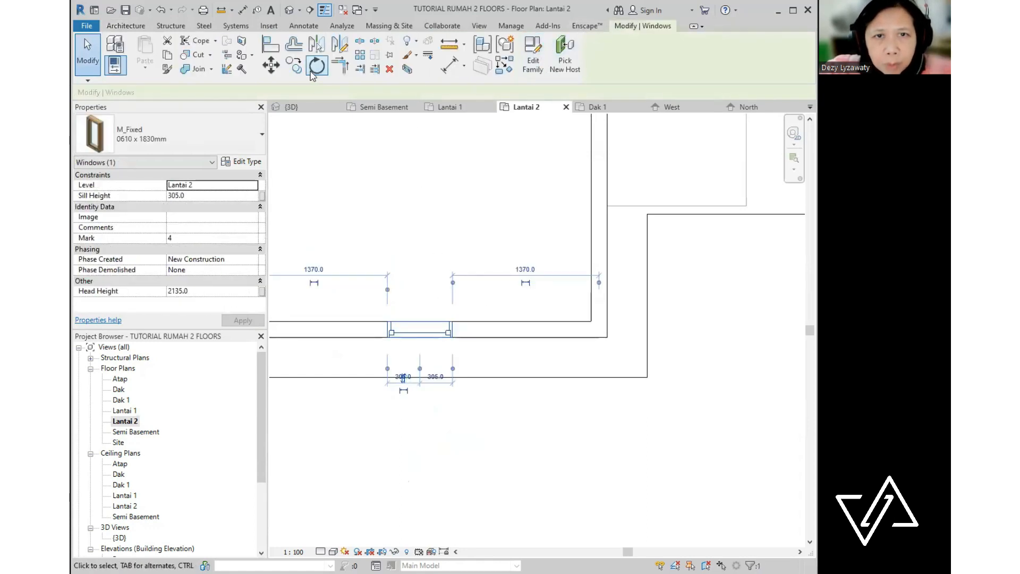
pyautogui.click(294, 65)
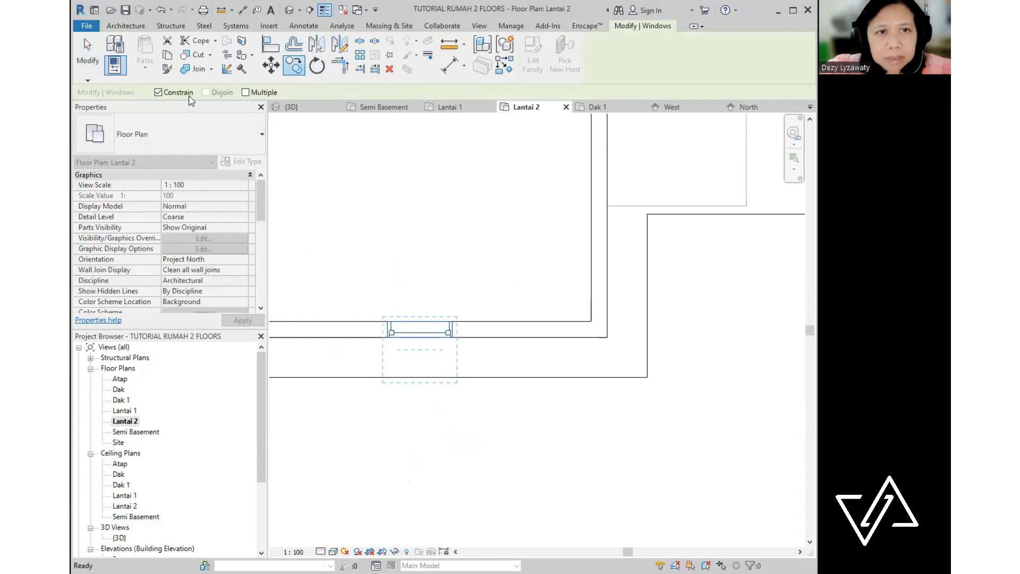
pyautogui.click(393, 322)
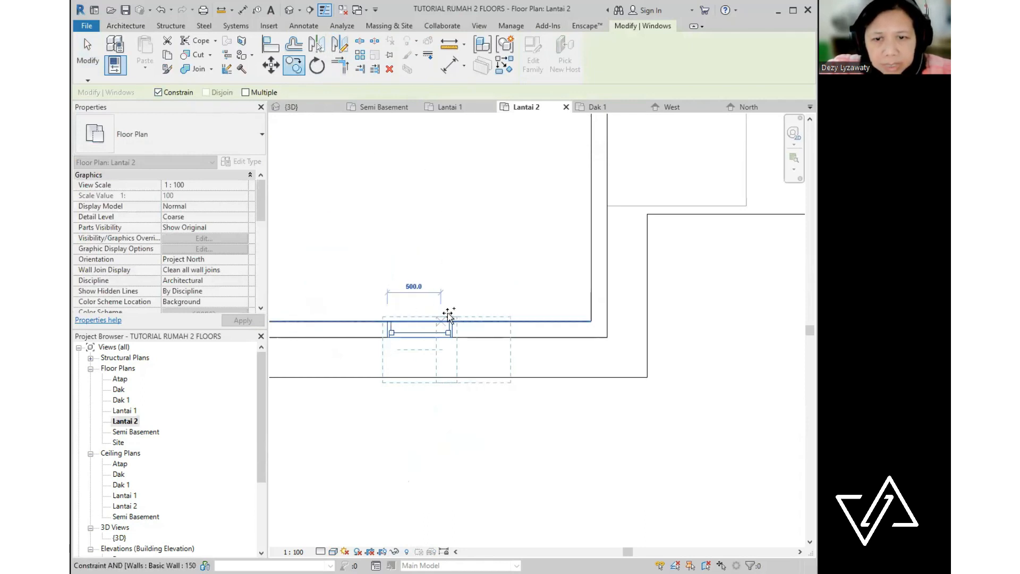
pyautogui.click(452, 318)
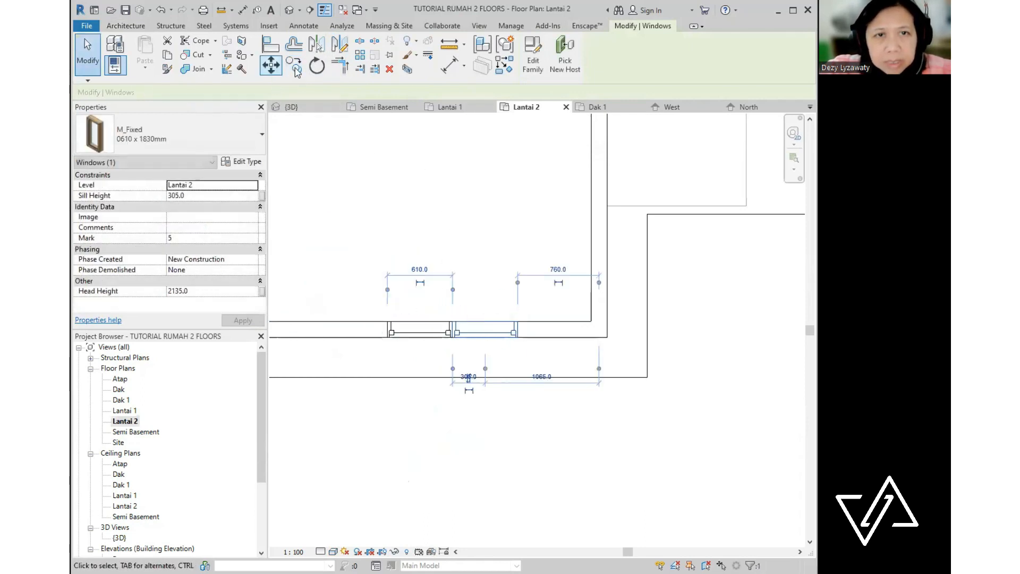
# - Copy the right-hand window to the left side of the original, completing a row of three adjoining windows on Lantai 2
pyautogui.click(519, 329)
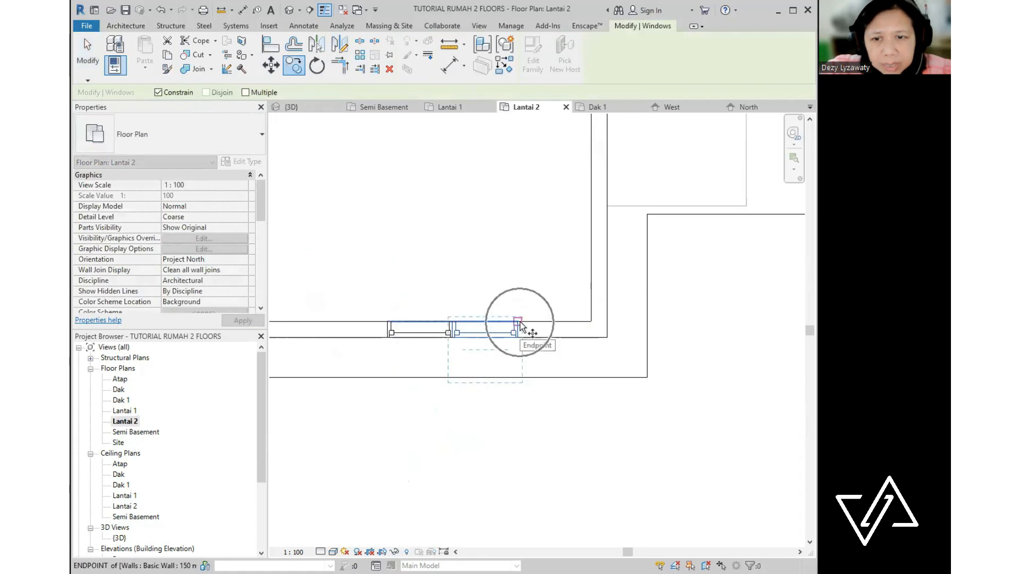
pyautogui.click(378, 321)
pyautogui.scroll(-2, 471, 273)
pyautogui.press('Escape')
# - Examine the window rows on both floors of the front facade in the 3D view
pyautogui.click(289, 9)
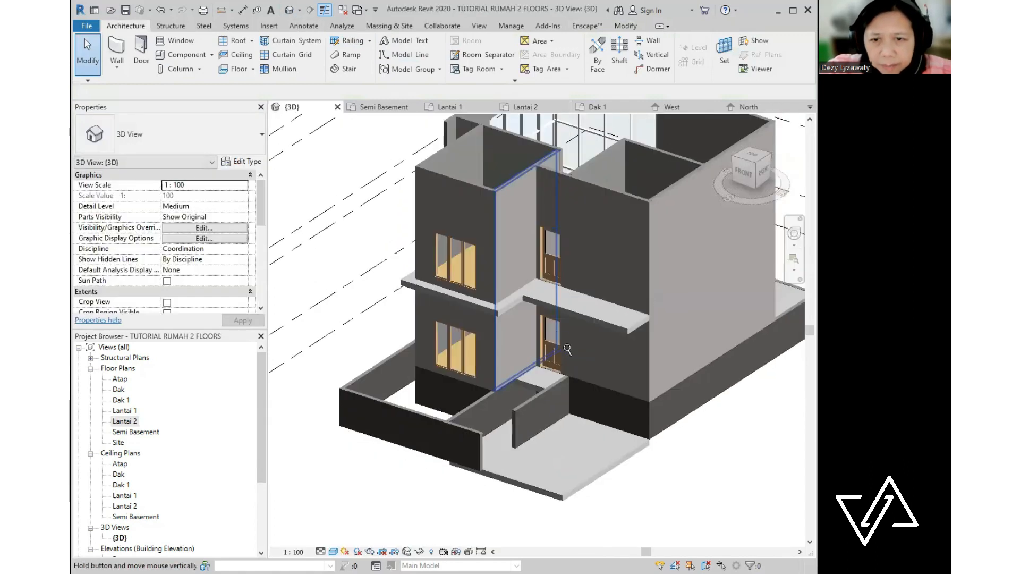
pyautogui.keyDown('shift'); pyautogui.moveTo(507, 336); pyautogui.dragTo(466, 314, button='middle'); pyautogui.keyUp('shift')
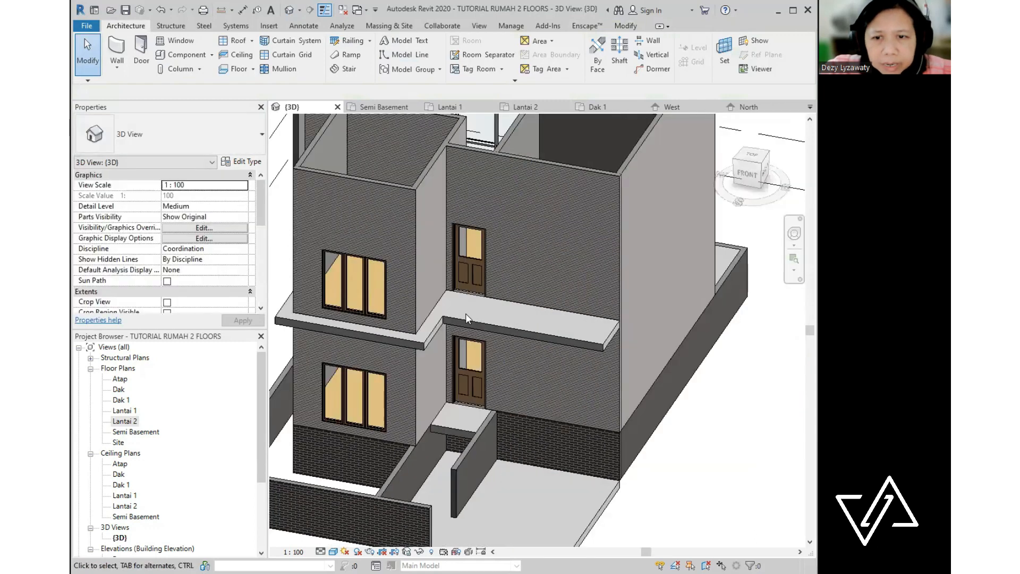
pyautogui.scroll(-4, 465, 313)
pyautogui.scroll(3, 574, 337)
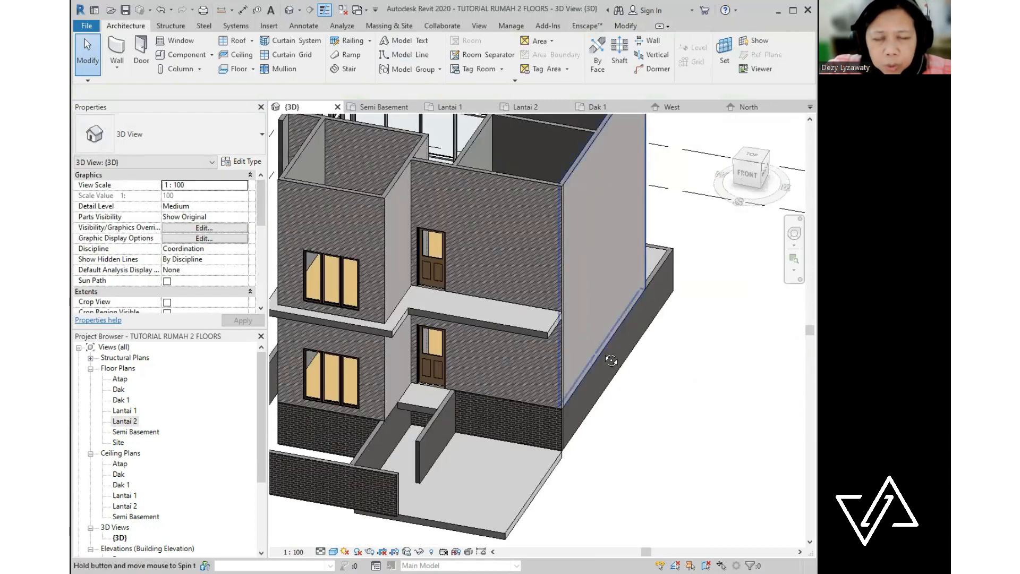
pyautogui.keyDown('shift'); pyautogui.moveTo(607, 340); pyautogui.dragTo(566, 346, button='middle'); pyautogui.keyUp('shift')
pyautogui.scroll(-3, 610, 325)
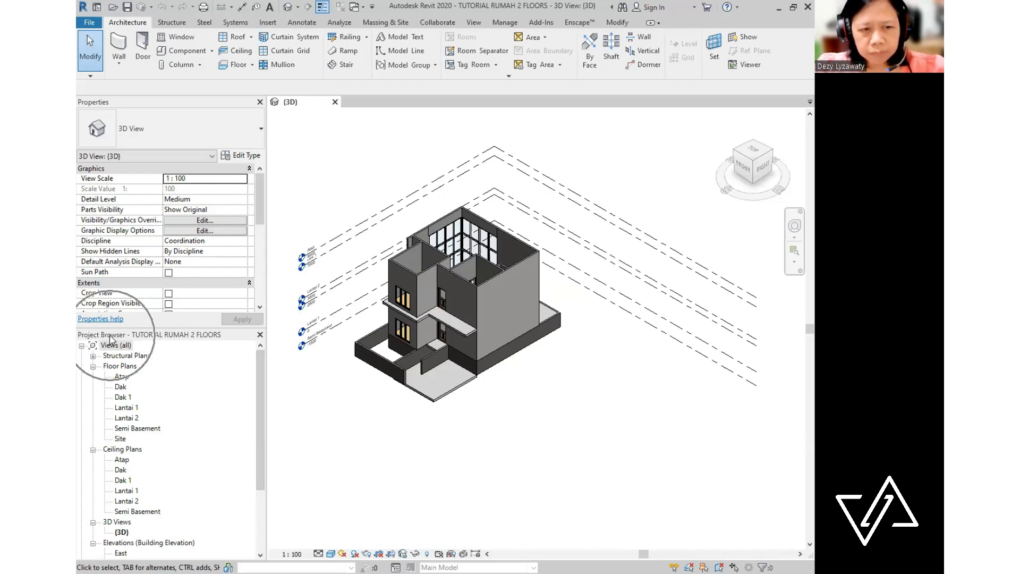
# - Open the Semi Basement floor plan and start a stair of type Assembled Stair 190mm max riser 250mm going
pyautogui.doubleClick(151, 432)
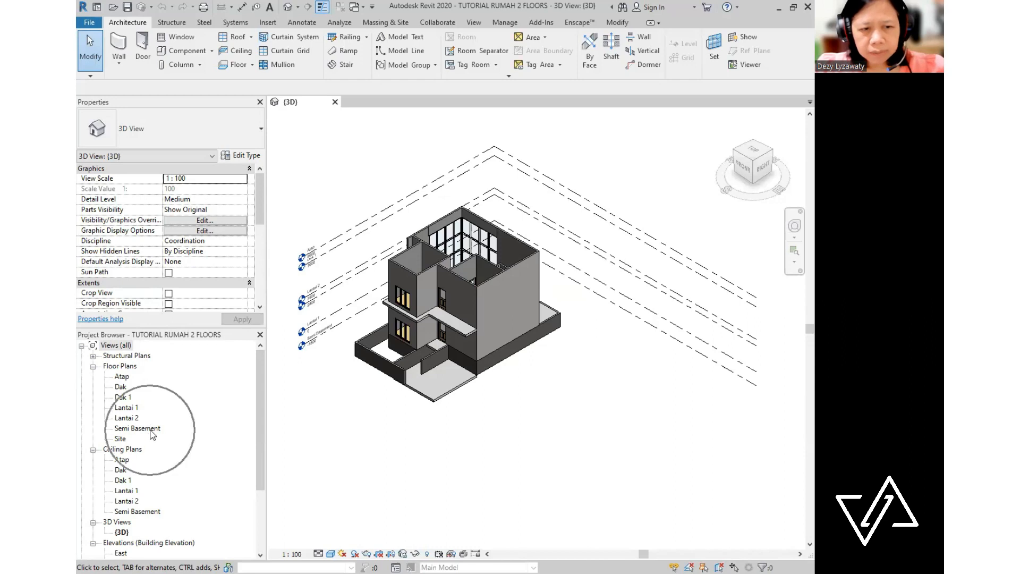
pyautogui.scroll(4, 504, 398)
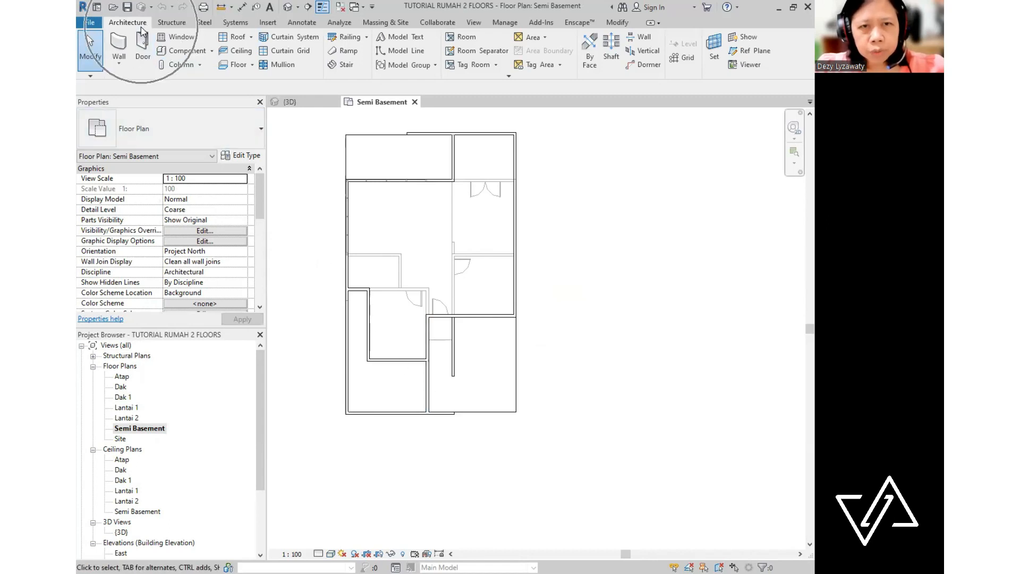
pyautogui.click(347, 66)
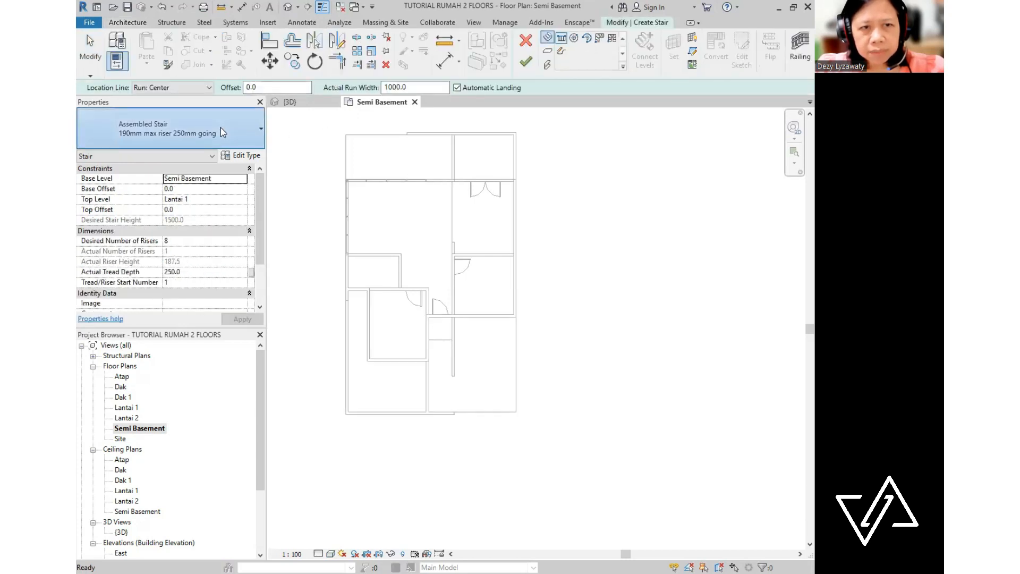
pyautogui.click(221, 128)
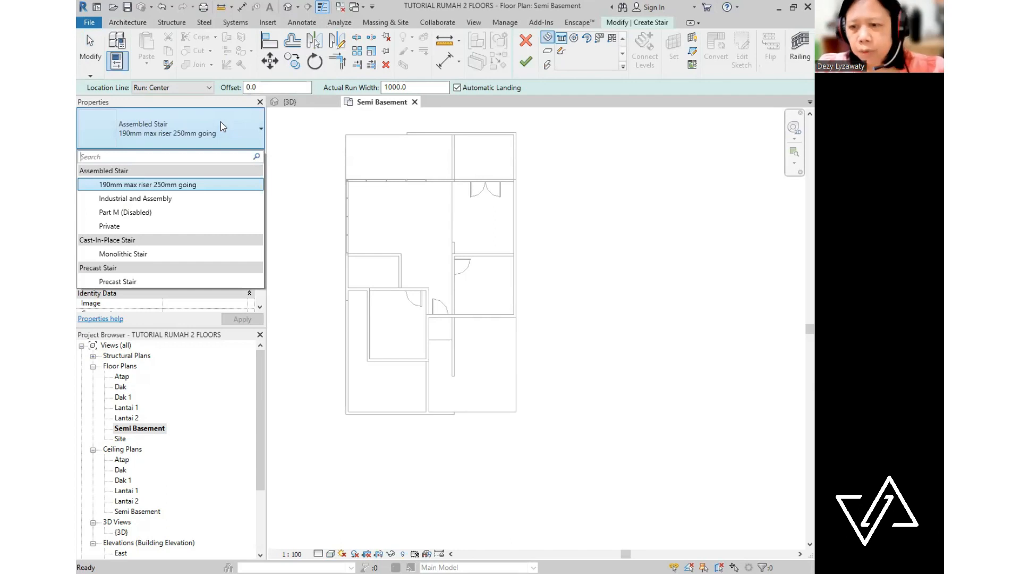
pyautogui.click(187, 185)
pyautogui.scroll(2, 451, 384)
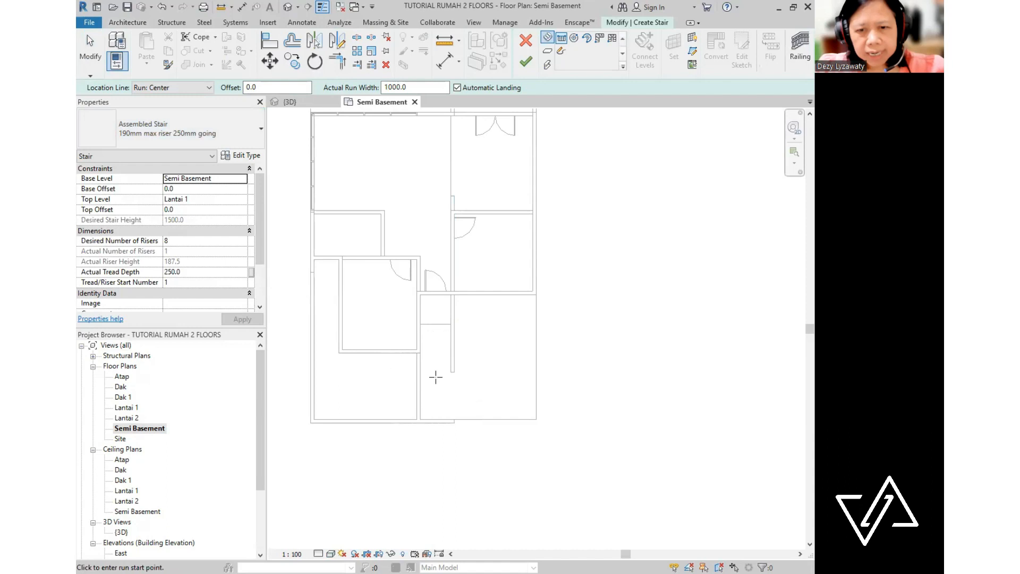
# - Draw a straight 1000 mm wide stair run with 8 risers toward the entrance landing, between the two parallel walls
pyautogui.click(435, 377)
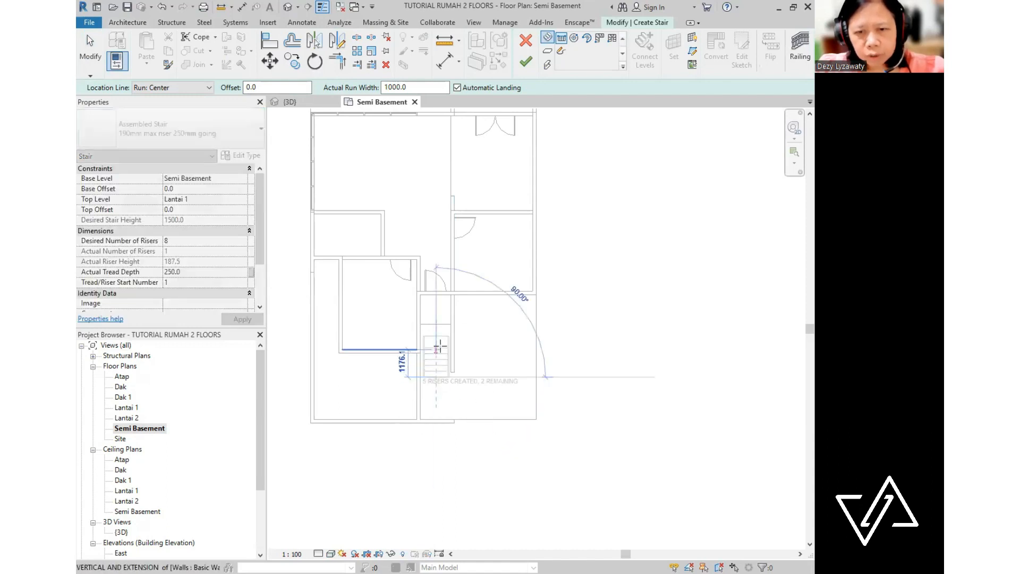
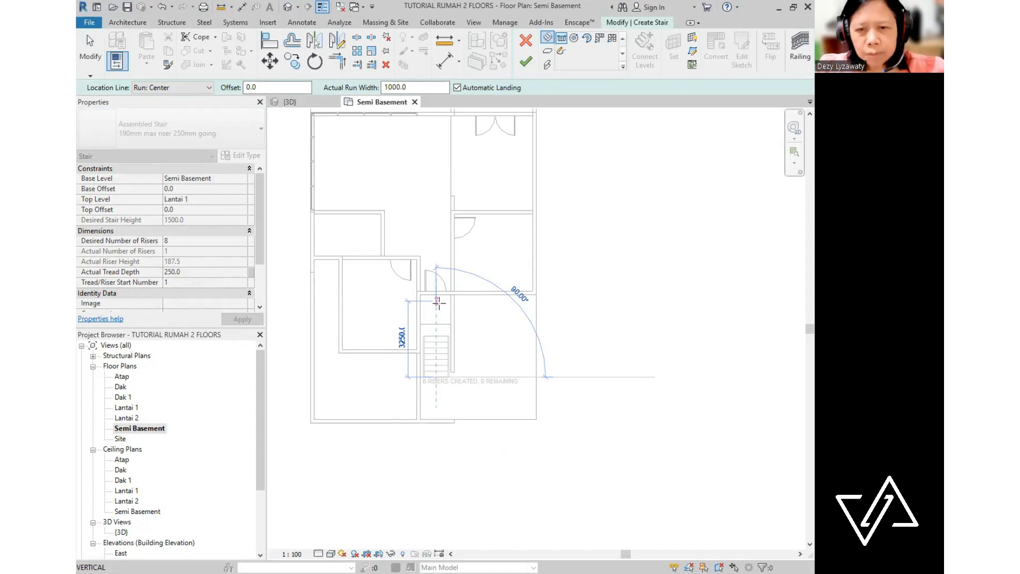
pyautogui.click(438, 303)
pyautogui.press('Escape')
# - Move the whole entrance stair so its upper corner meets the corner of the landing edge and the adjacent wall
pyautogui.scroll(3, 434, 345)
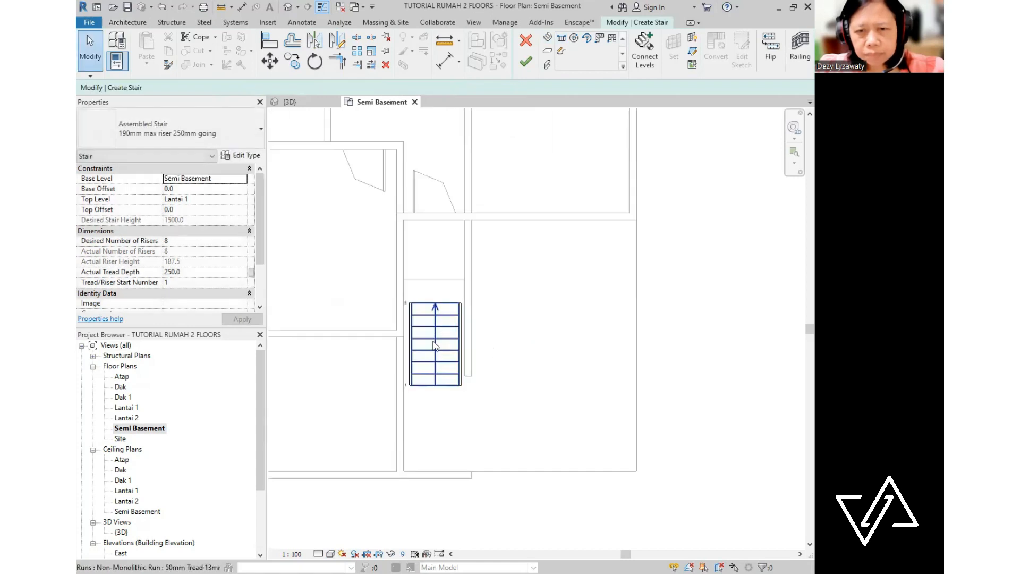
pyautogui.scroll(2, 434, 345)
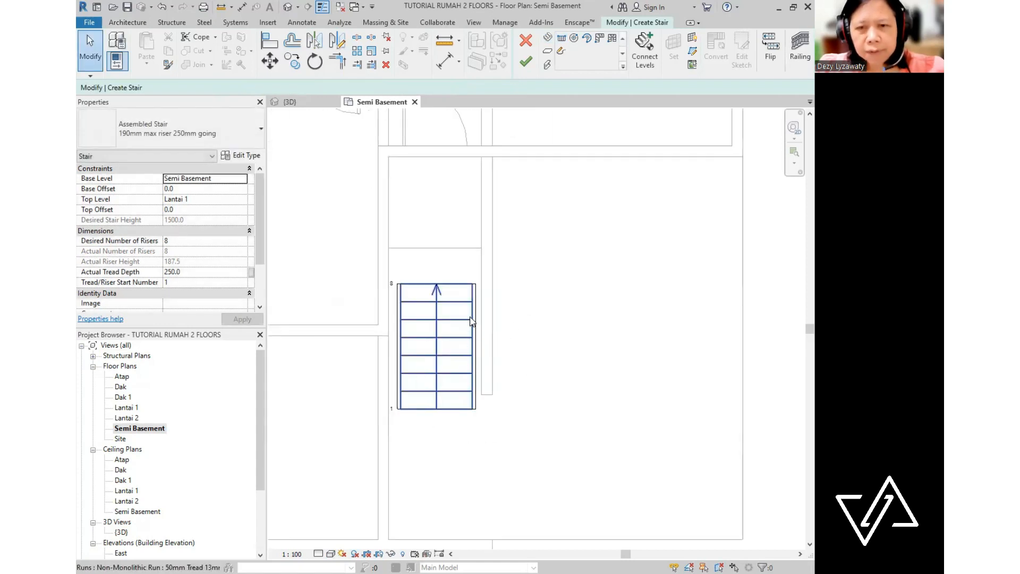
pyautogui.moveTo(346, 250); pyautogui.dragTo(515, 420)
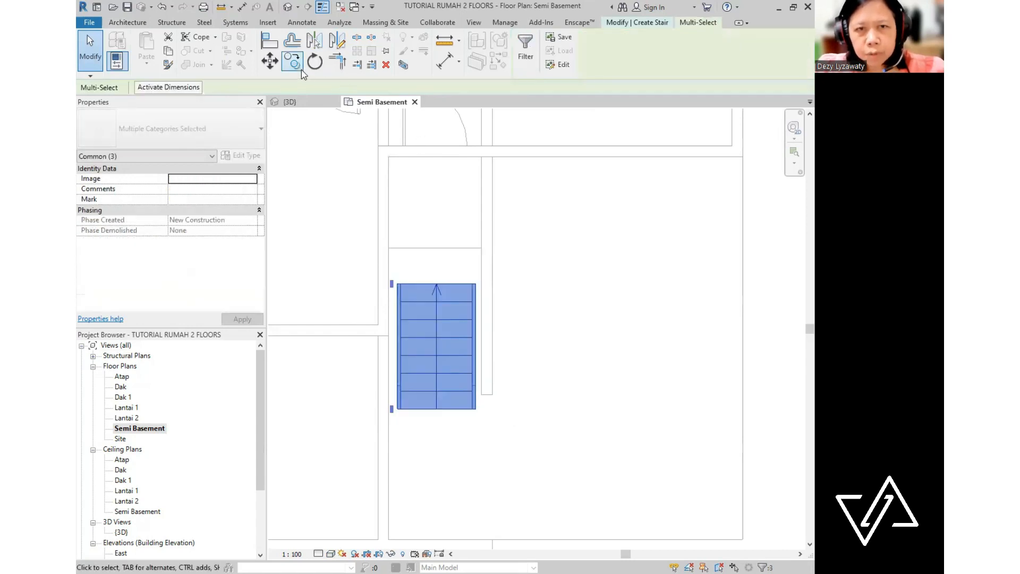
pyautogui.click(267, 66)
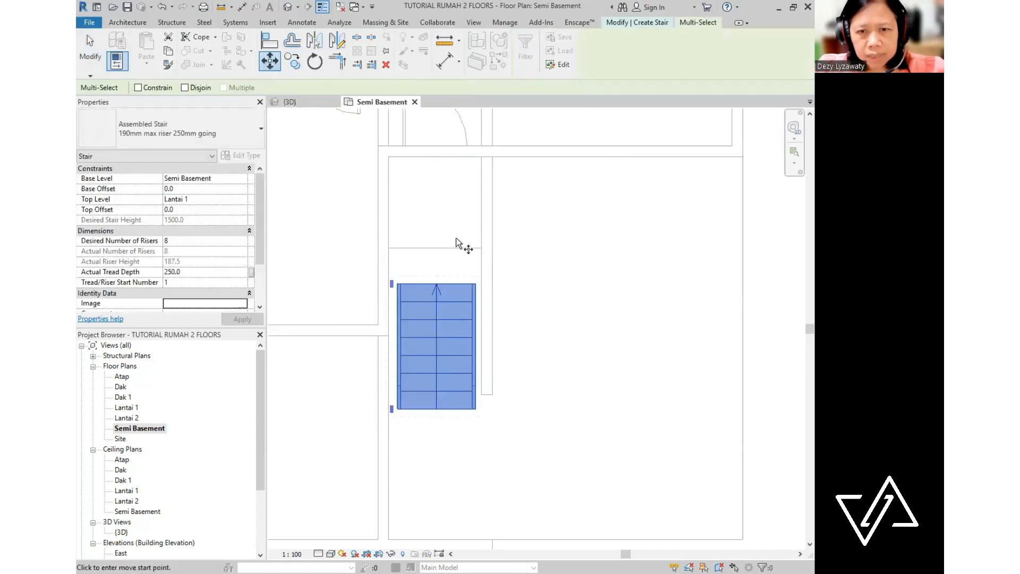
pyautogui.click(400, 283)
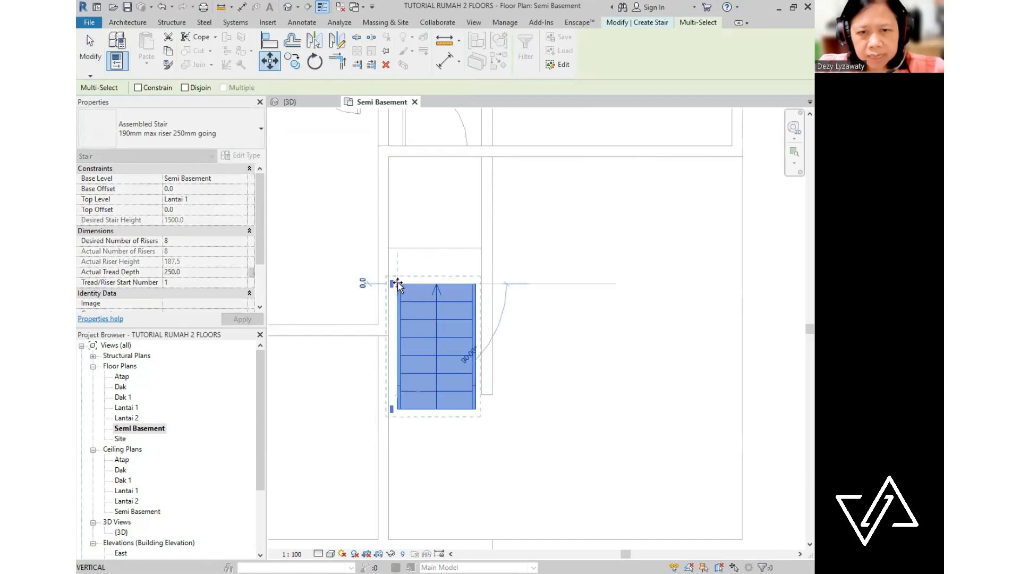
pyautogui.click(386, 249)
pyautogui.click(553, 324)
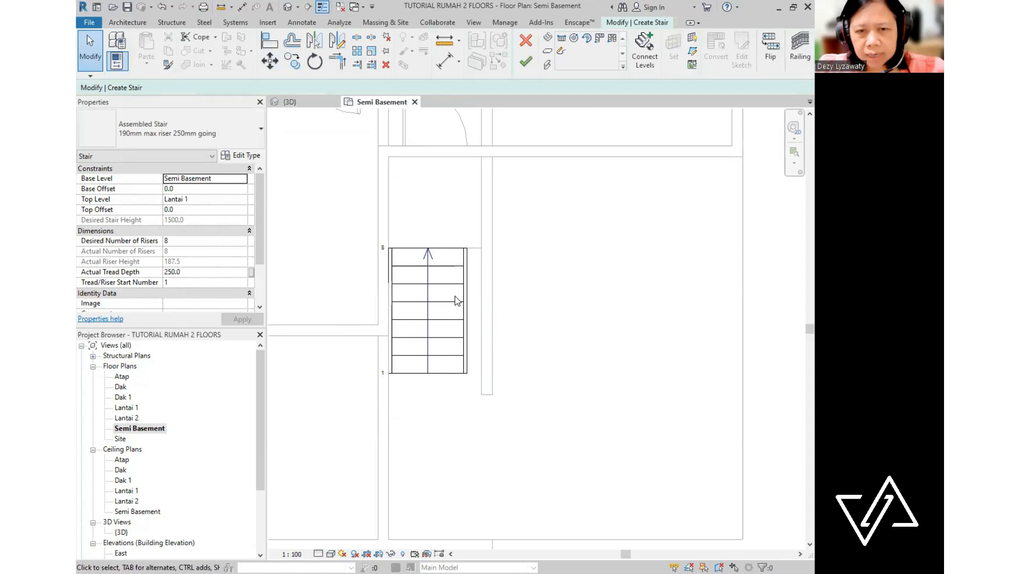
# - Widen the stair run to 1300 mm so it spans between the two parallel walls, and finish the stair
pyautogui.click(456, 264)
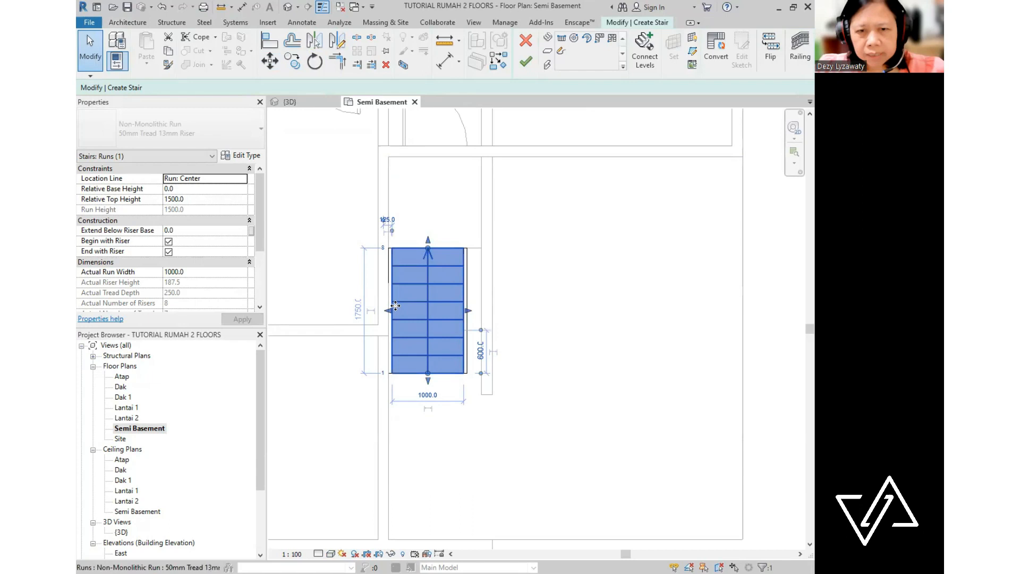
pyautogui.click(468, 314)
pyautogui.moveTo(468, 313); pyautogui.dragTo(482, 314)
pyautogui.click(562, 331)
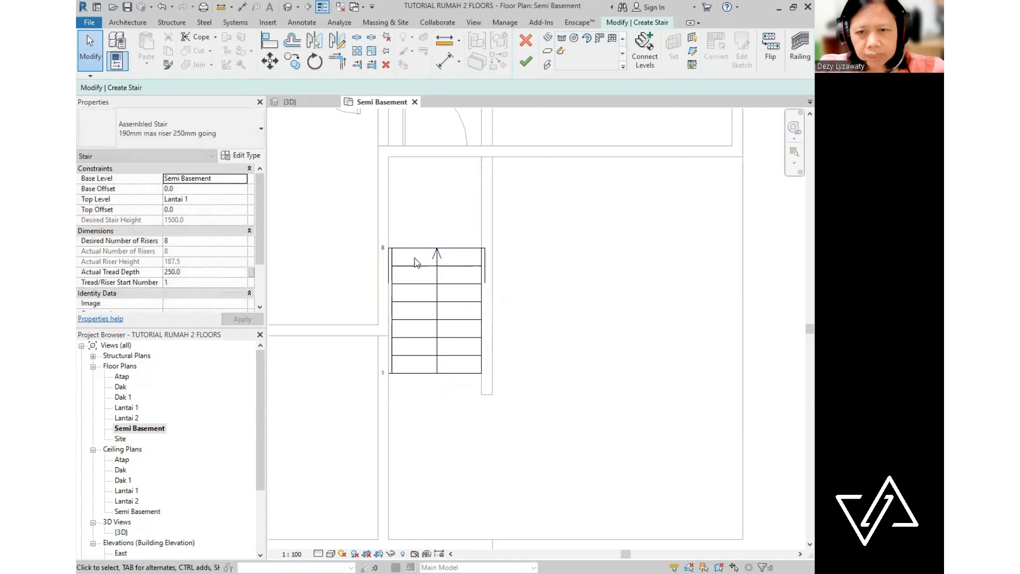
pyautogui.click(430, 277)
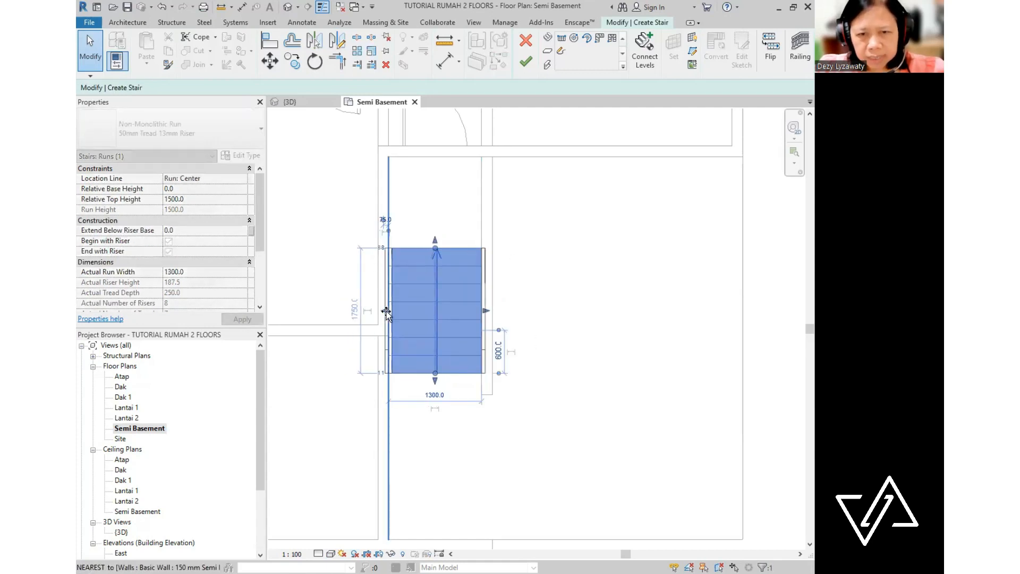
pyautogui.click(606, 302)
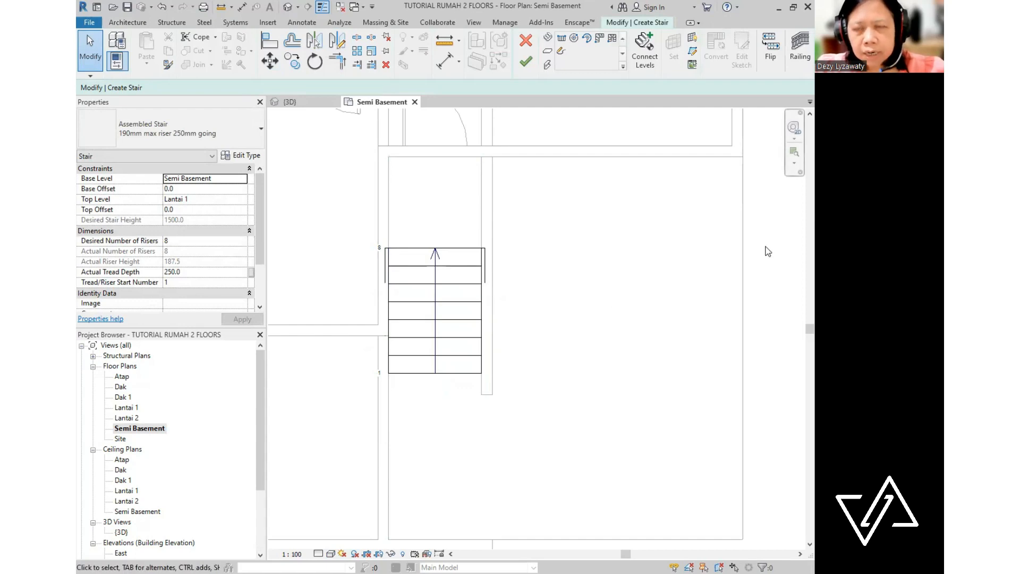
pyautogui.click(524, 64)
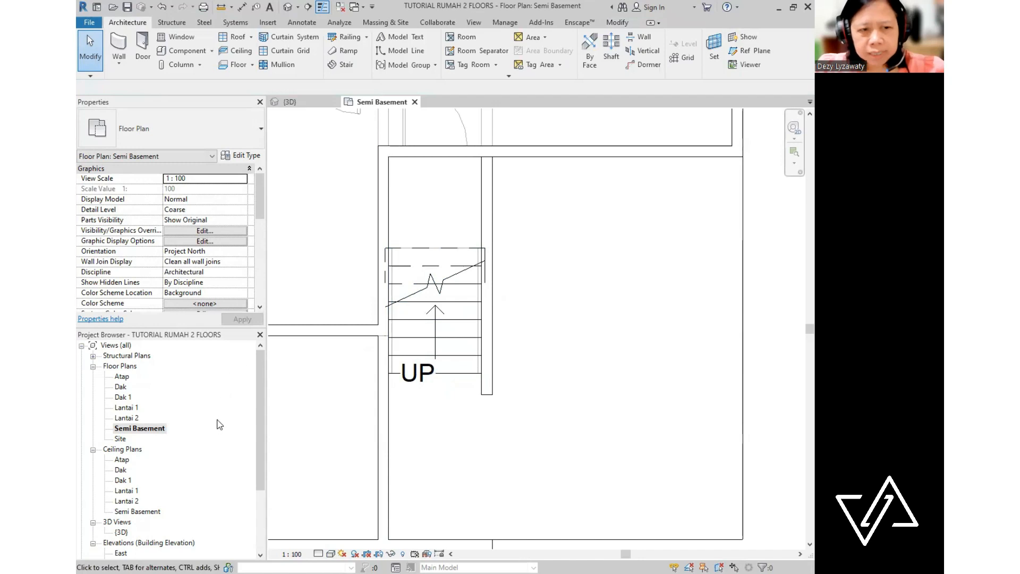
# - Move the UP label of the entrance stair below its first riser on the Semi Basement plan
pyautogui.click(455, 257)
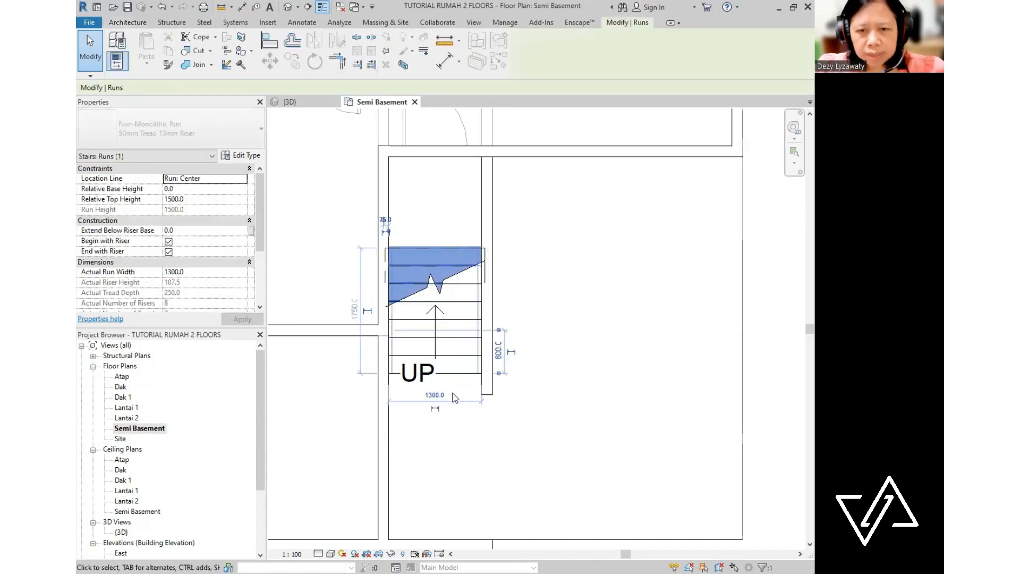
pyautogui.click(587, 380)
pyautogui.click(418, 381)
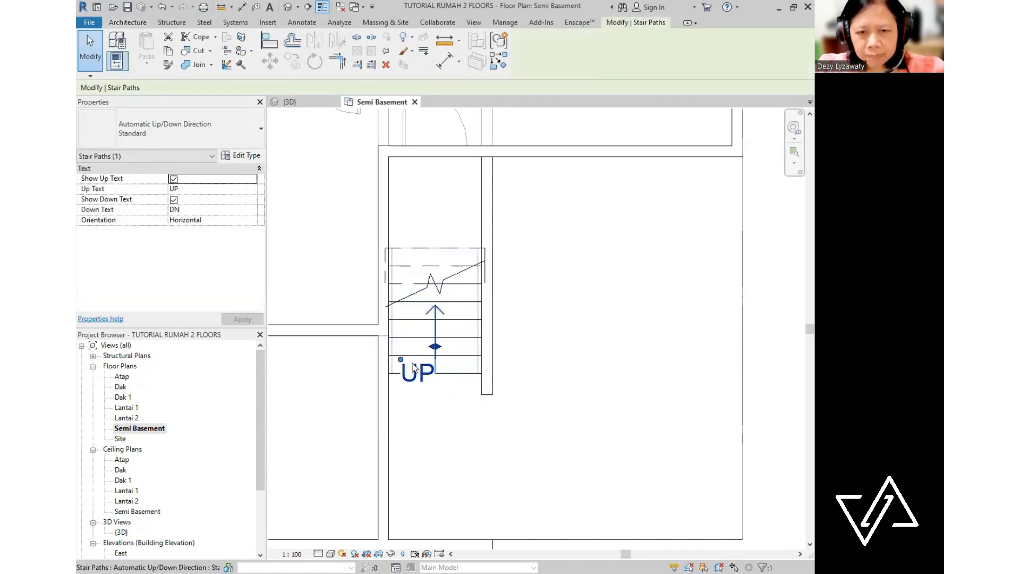
pyautogui.moveTo(401, 360); pyautogui.dragTo(420, 386)
pyautogui.click(553, 365)
pyautogui.press('ctrl')
pyautogui.press('ctrl')
# - Open the Lantai 1 floor plan and move the stair's DN label onto the landing above the top riser
pyautogui.click(122, 407)
pyautogui.click(123, 407)
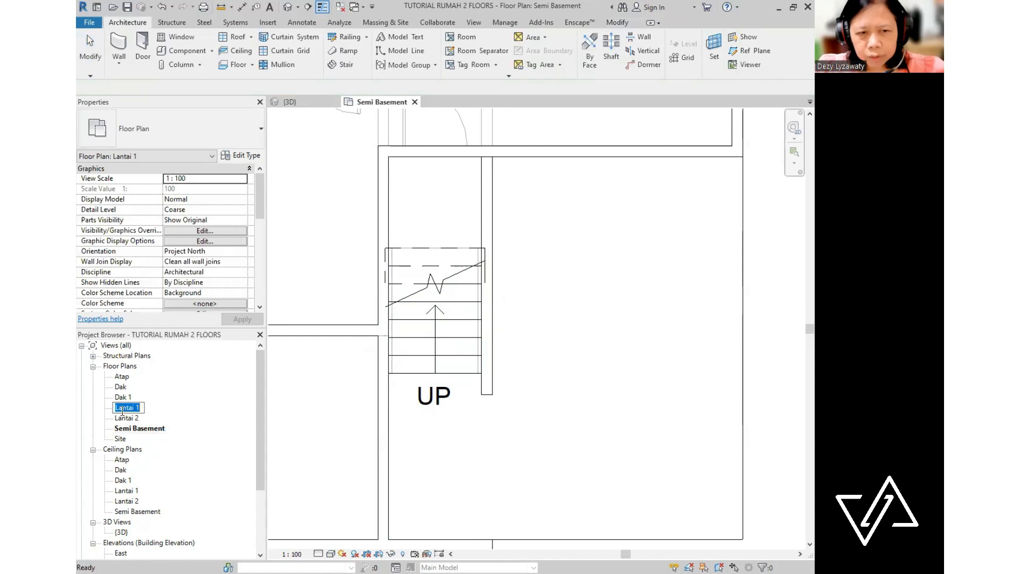
pyautogui.doubleClick(128, 408)
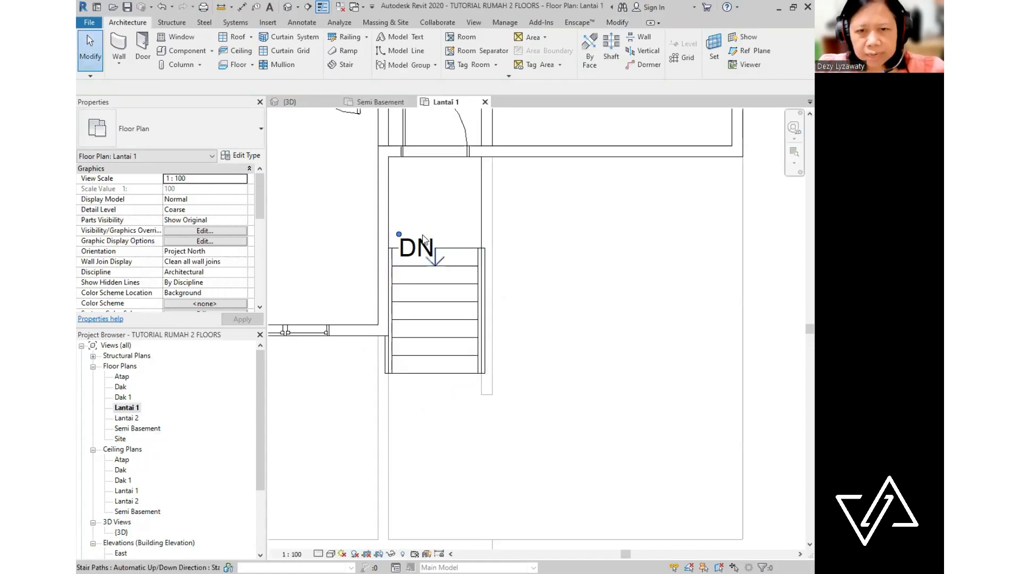
pyautogui.click(424, 239)
pyautogui.moveTo(401, 236); pyautogui.dragTo(417, 219)
pyautogui.click(576, 323)
pyautogui.moveTo(575, 324); pyautogui.dragTo(583, 357, button='middle')
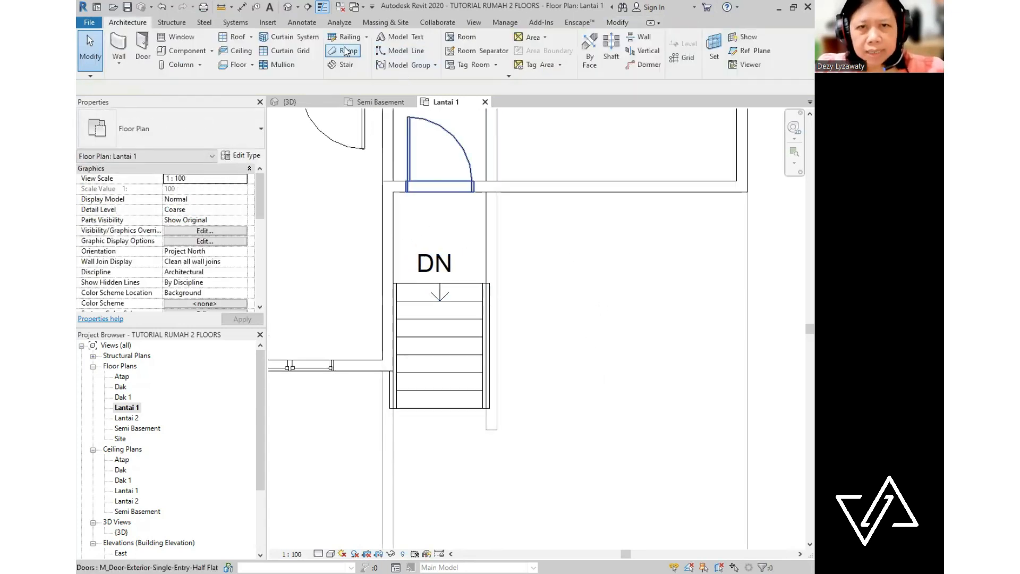
# - Delete both railings of the entrance stair in the 3D view
pyautogui.click(287, 7)
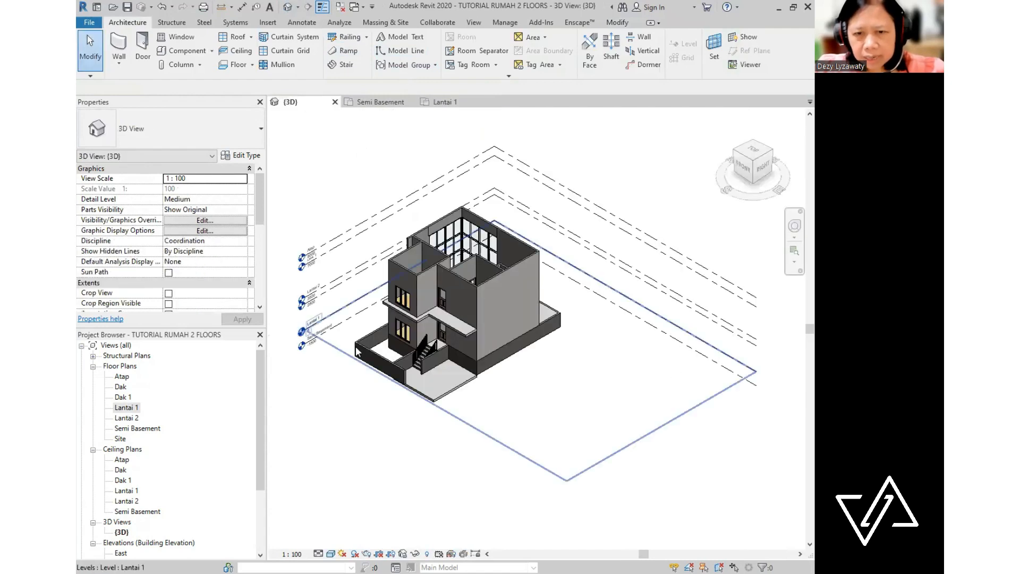
pyautogui.scroll(5, 357, 351)
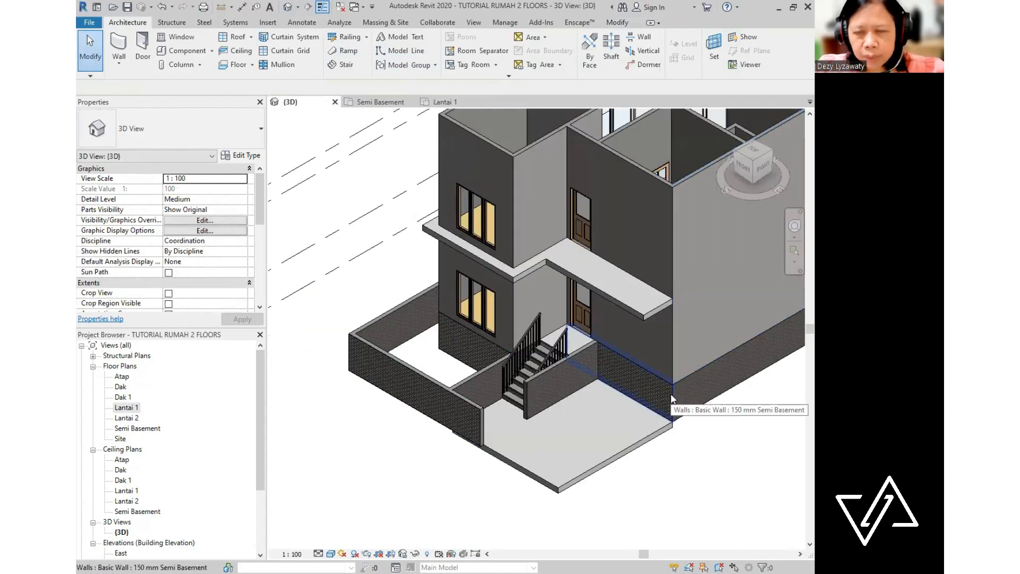
pyautogui.click(530, 335)
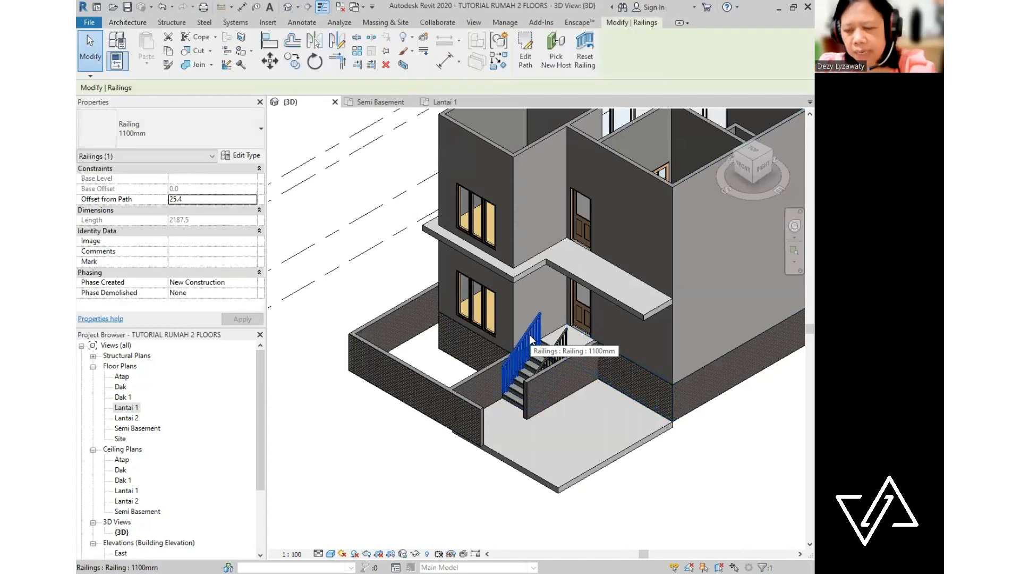
pyautogui.press('Escape')
pyautogui.click(562, 344)
pyautogui.press('Escape')
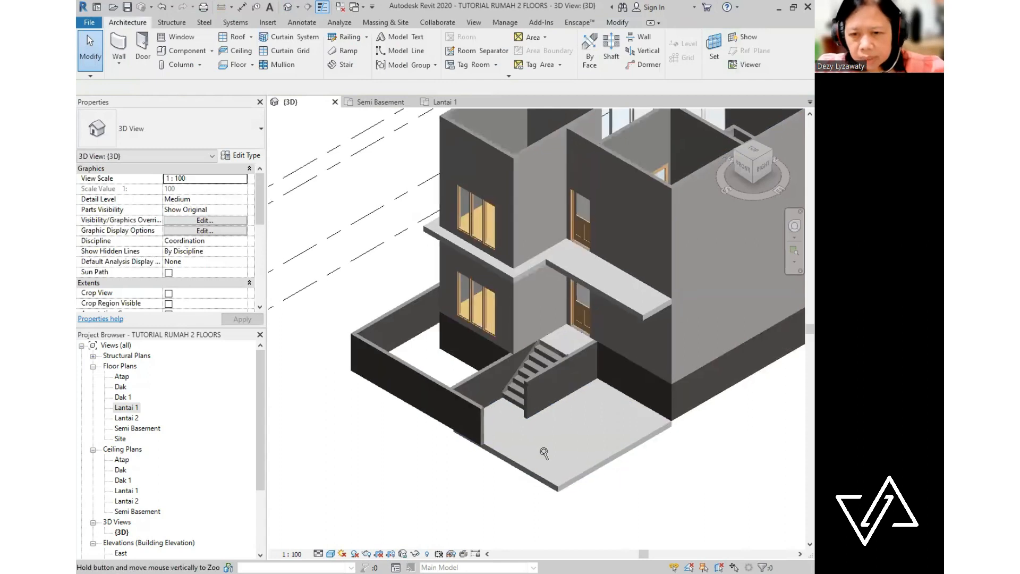
pyautogui.scroll(5, 540, 390)
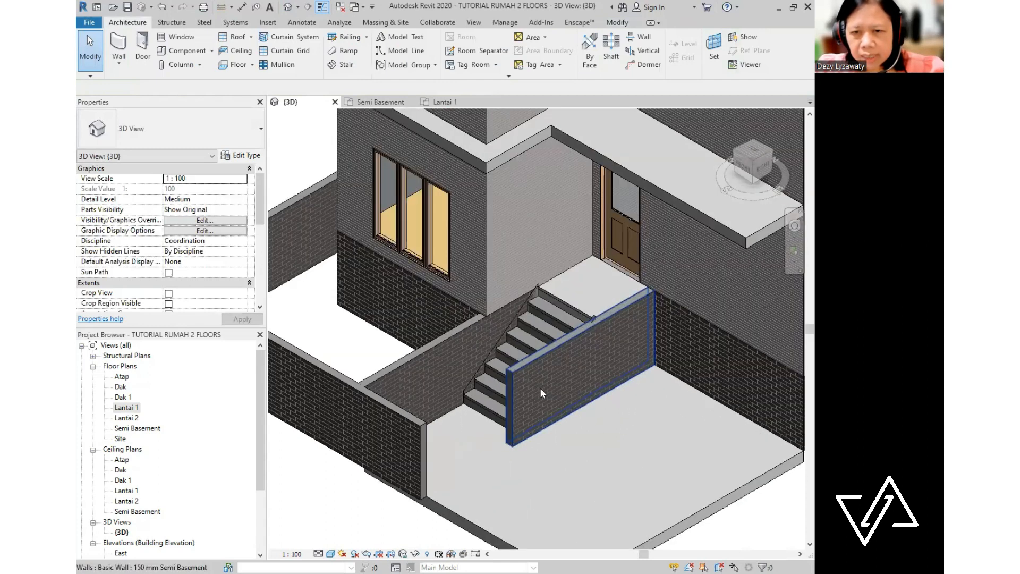
pyautogui.scroll(-4, 540, 387)
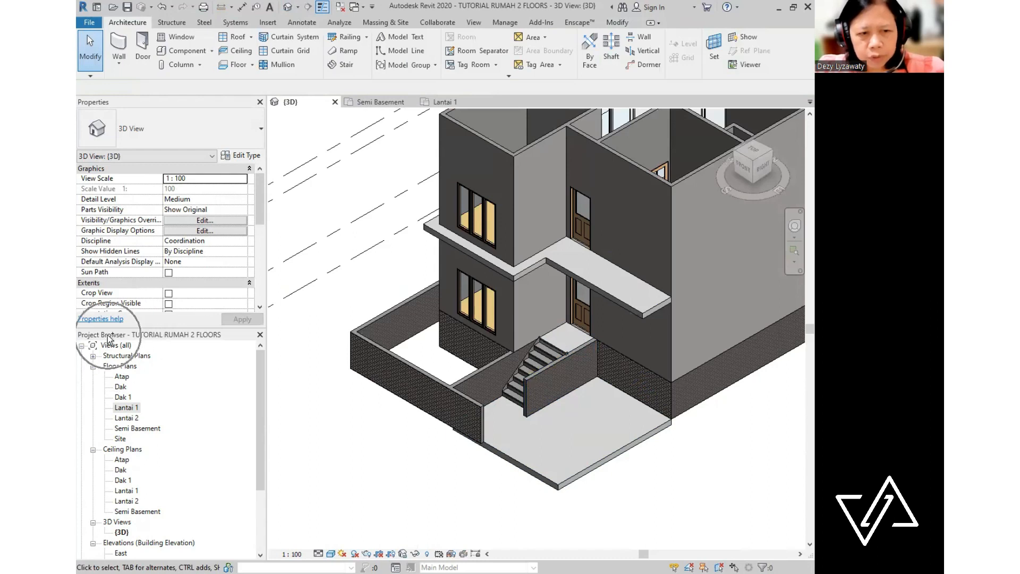
# - Return to the Lantai 1 floor plan and set its underlay base level to Lantai 2
pyautogui.click(127, 407)
pyautogui.doubleClick(127, 407)
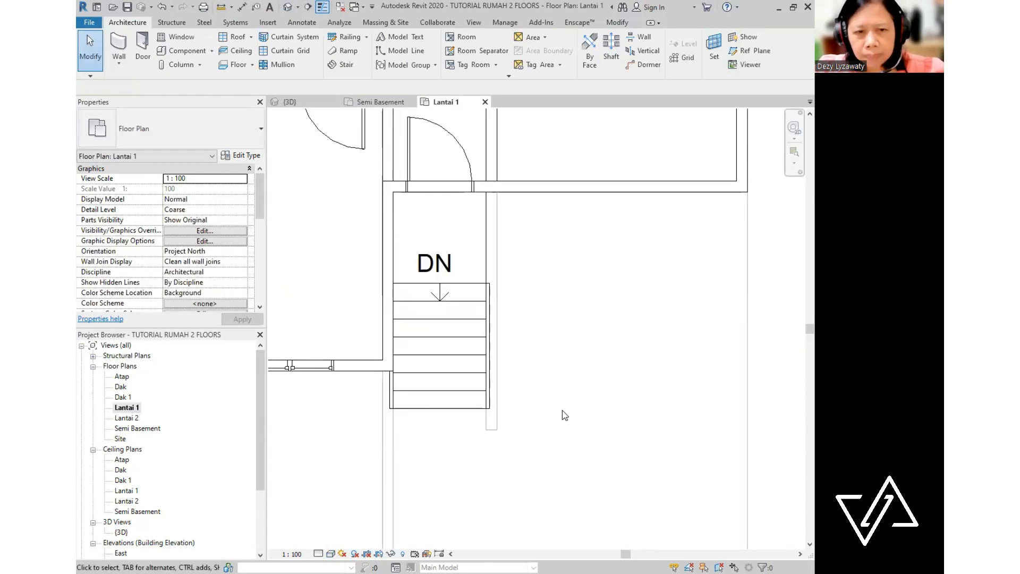
pyautogui.scroll(-5, 553, 393)
pyautogui.scroll(4, 464, 369)
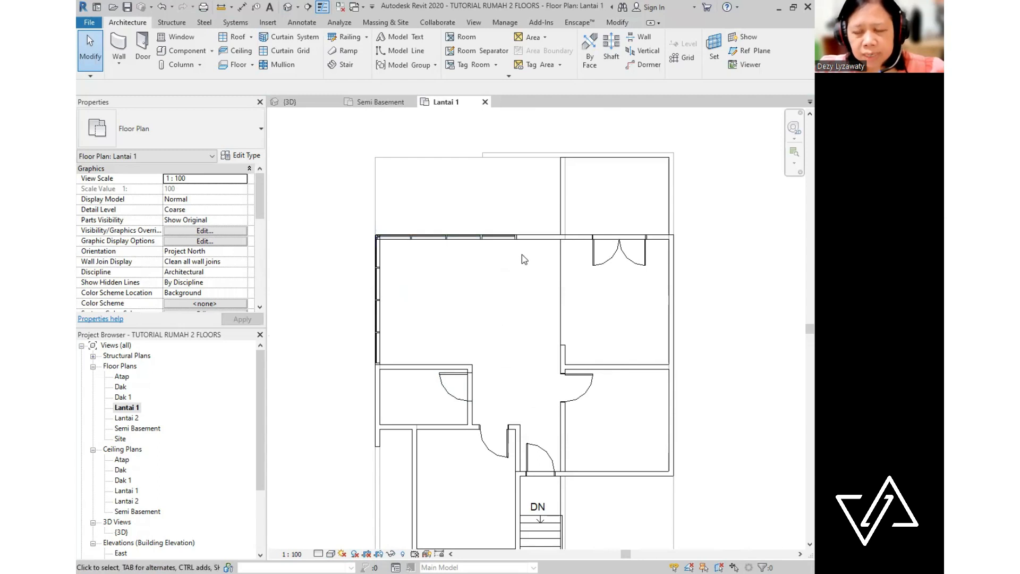
pyautogui.scroll(-2, 523, 258)
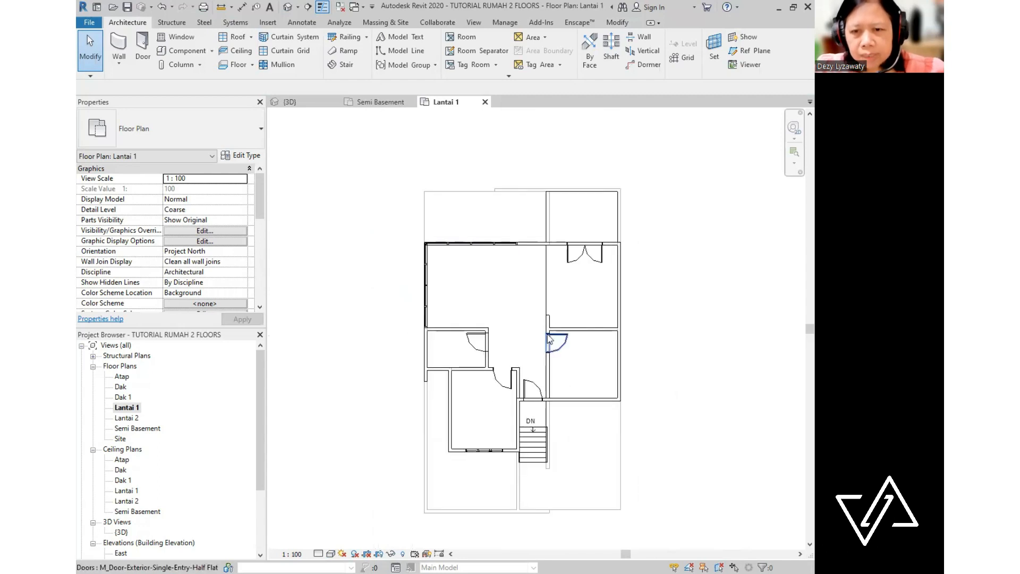
pyautogui.scroll(1, 542, 324)
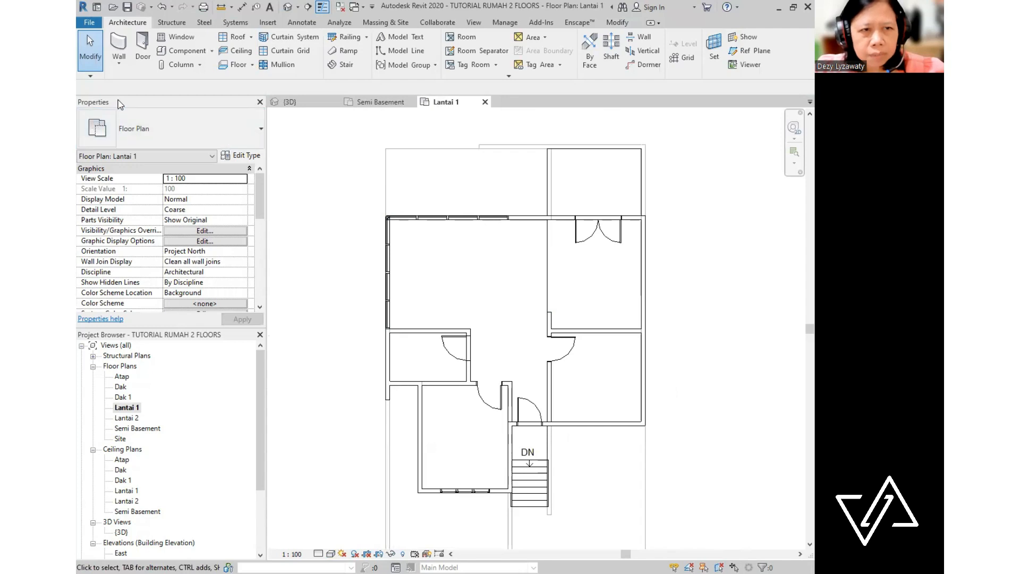
pyautogui.moveTo(259, 196); pyautogui.dragTo(258, 240)
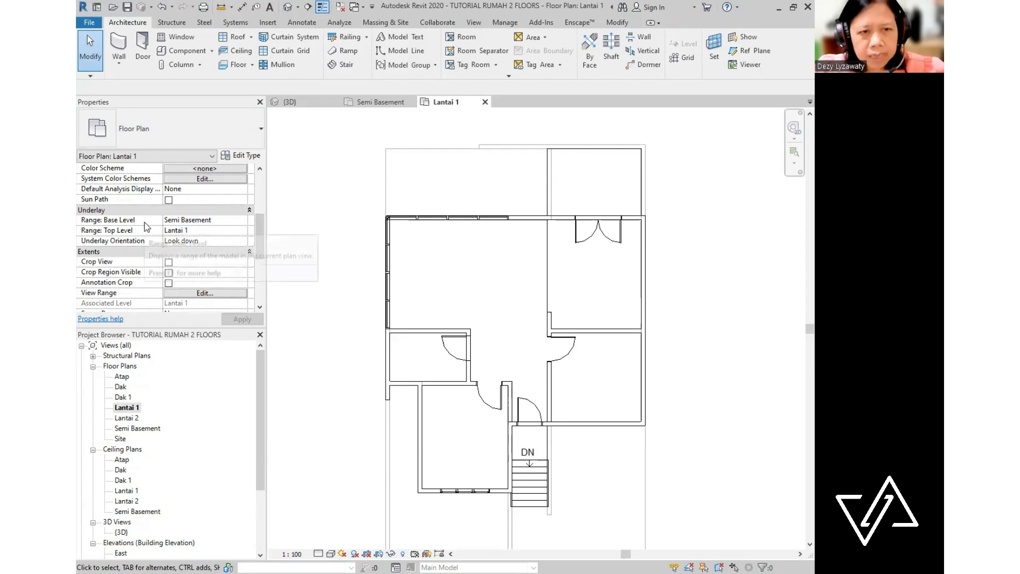
pyautogui.click(245, 219)
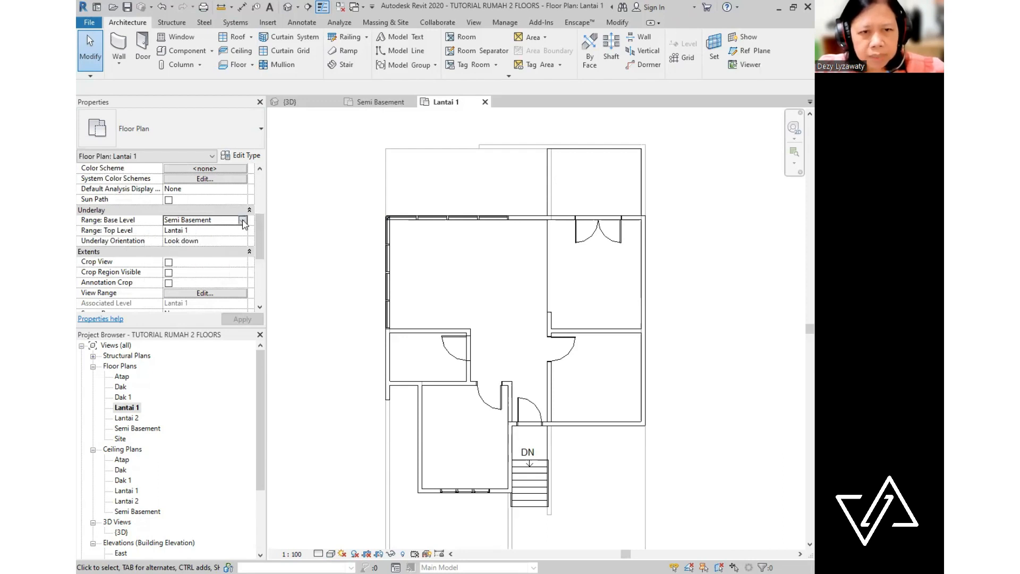
pyautogui.click(242, 220)
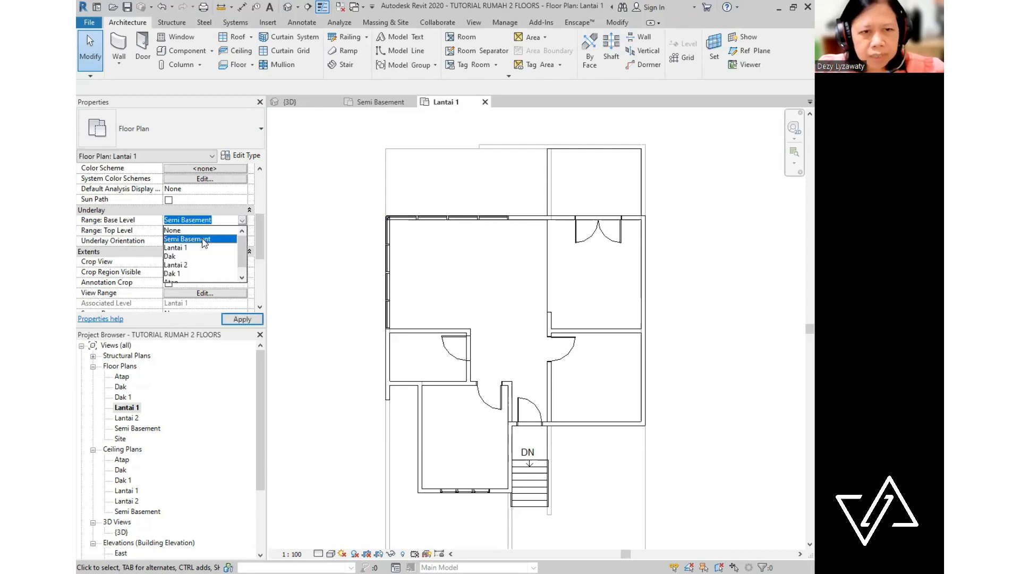
pyautogui.click(178, 266)
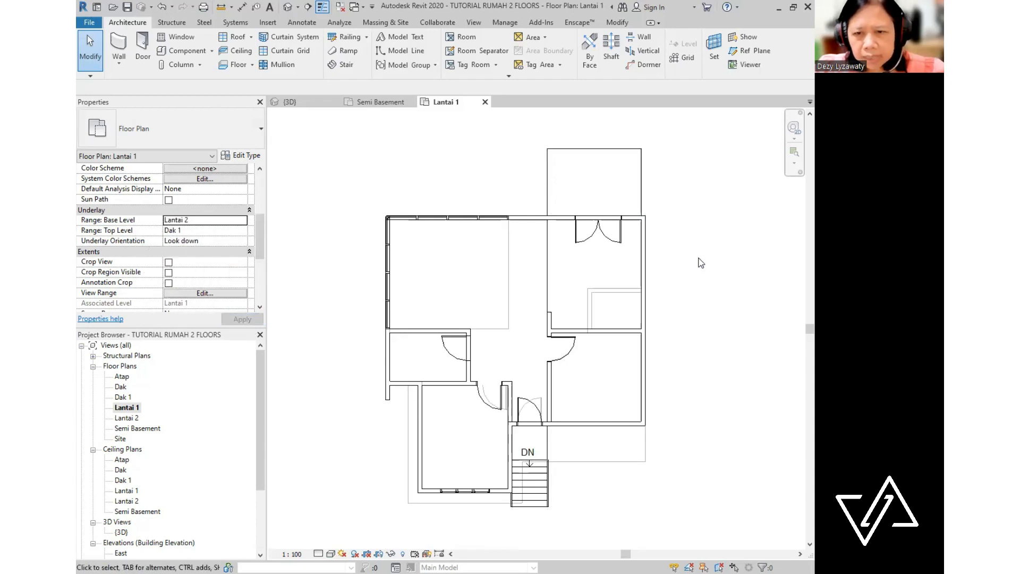
# - Start a Cast-In-Place Monolithic Stair on the Lantai 1 plan with its top level set to Lantai 2
pyautogui.moveTo(700, 291); pyautogui.dragTo(679, 255, button='middle')
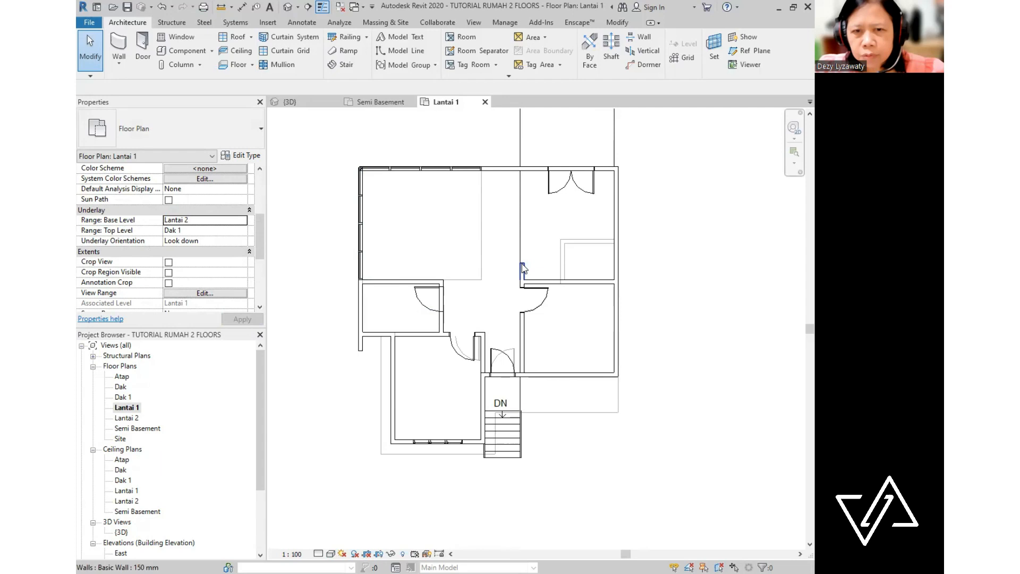
pyautogui.scroll(3, 400, 255)
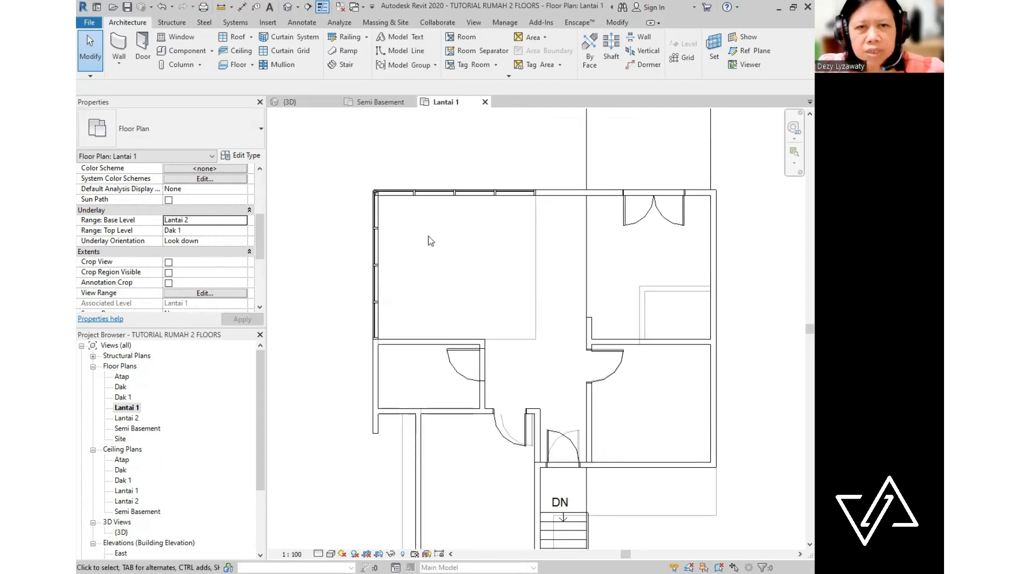
pyautogui.click(340, 64)
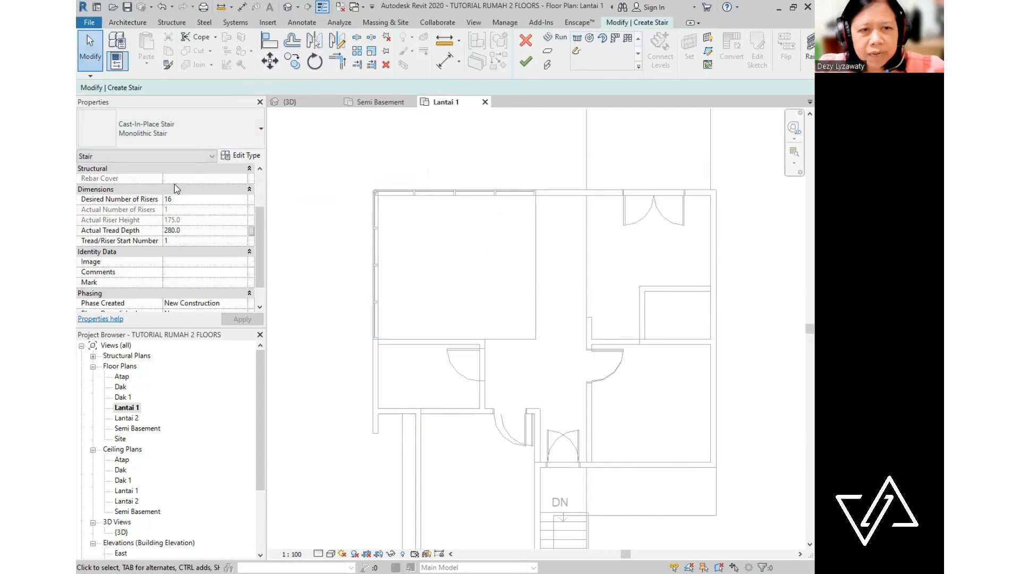
pyautogui.click(209, 134)
pyautogui.click(141, 254)
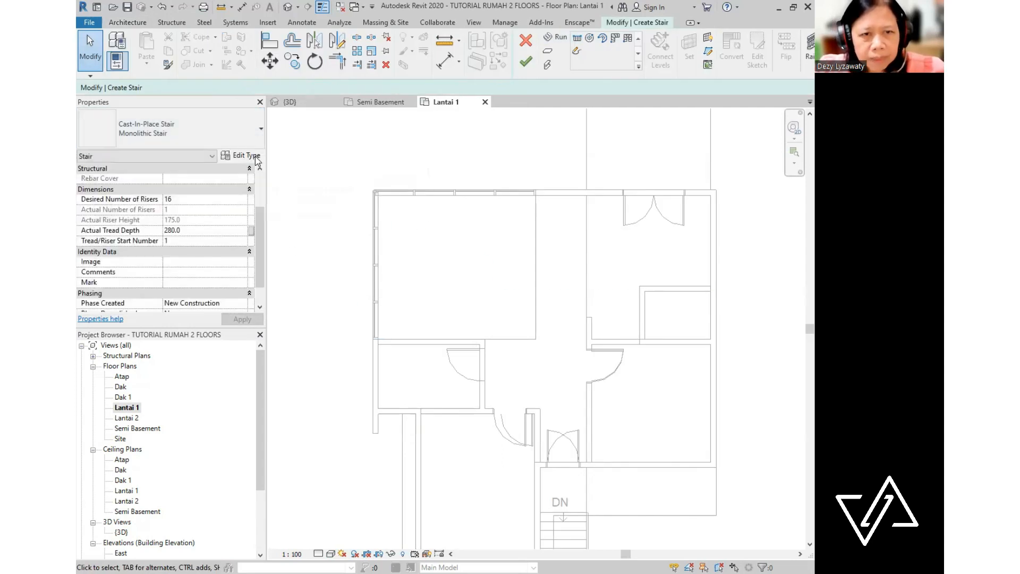
pyautogui.scroll(3, 263, 223)
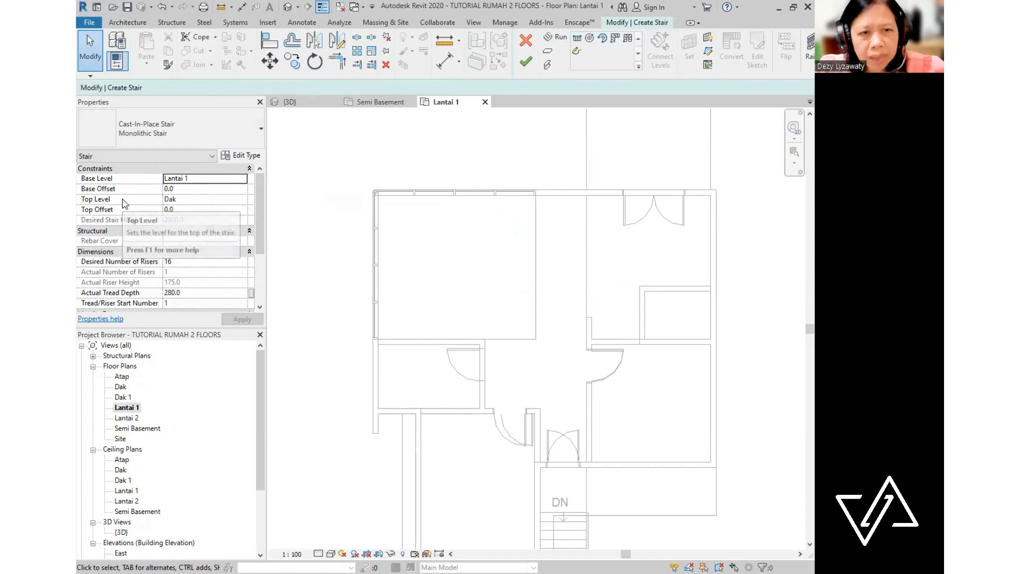
pyautogui.click(244, 200)
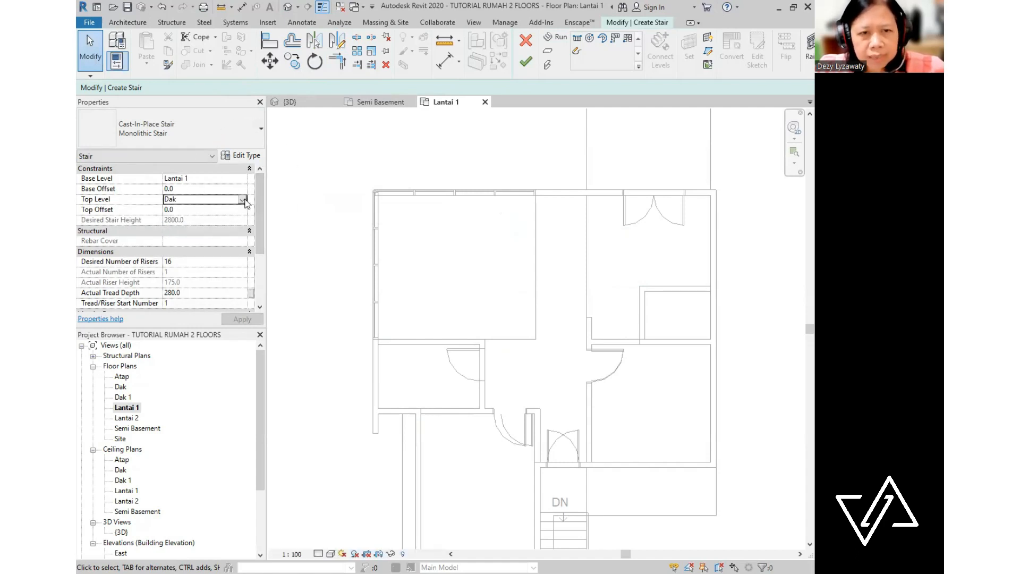
pyautogui.click(243, 200)
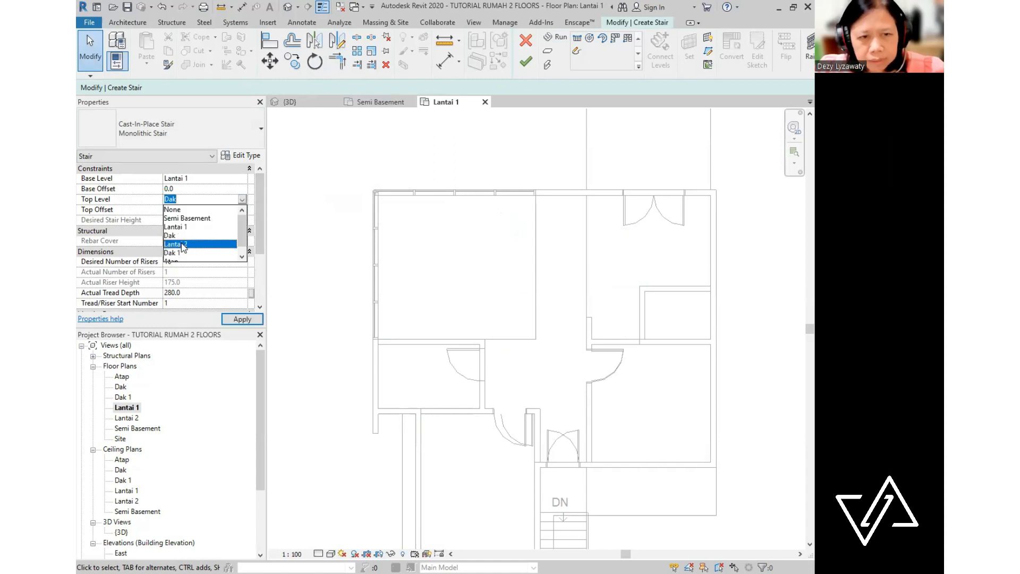
pyautogui.click(183, 245)
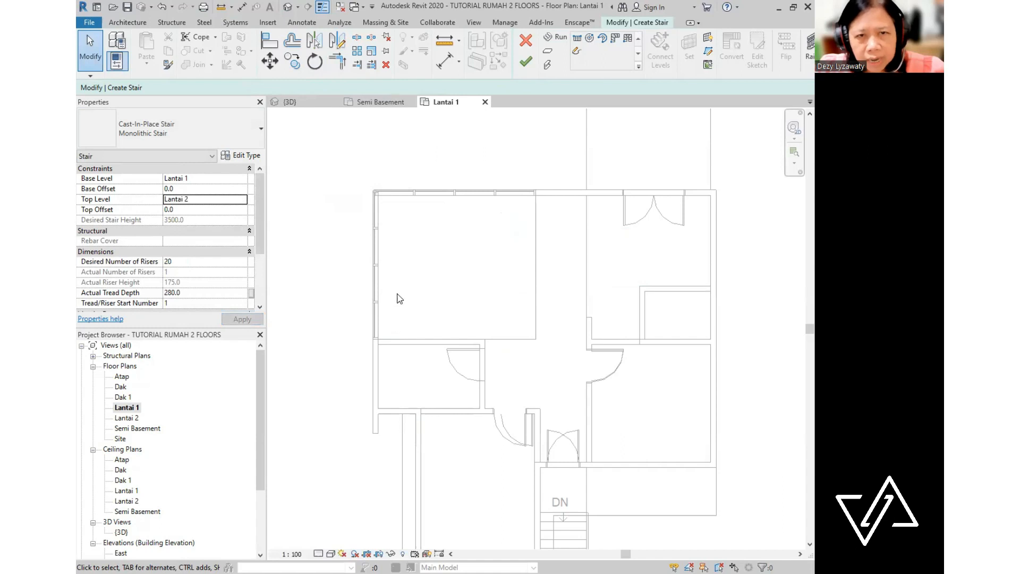
# - Draw an L-shaped stair along the curtain walls with two perpendicular 10-riser runs, 1000 mm wide, joined by a corner landing
pyautogui.click(559, 38)
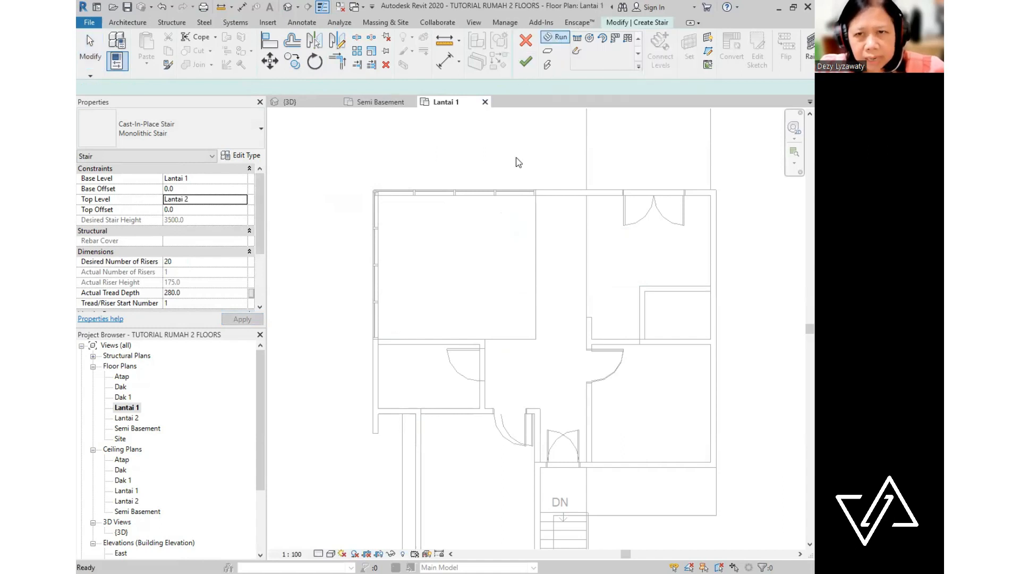
pyautogui.click(400, 338)
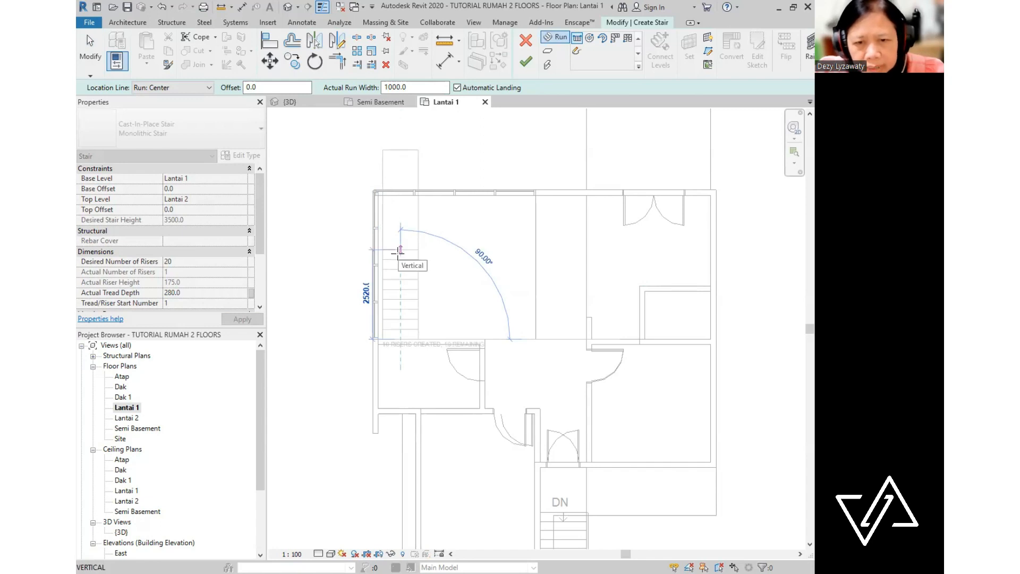
pyautogui.click(400, 249)
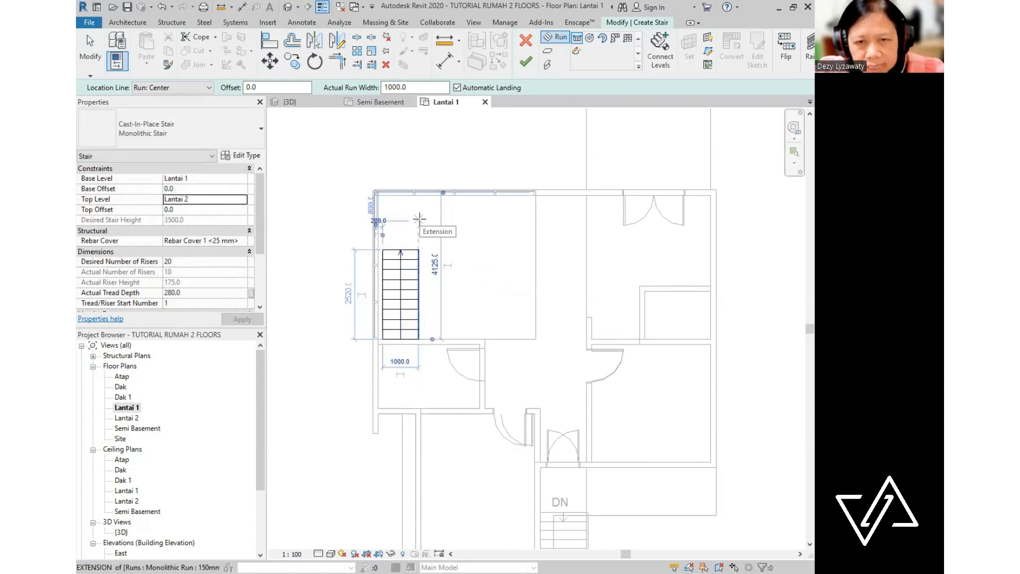
pyautogui.click(418, 220)
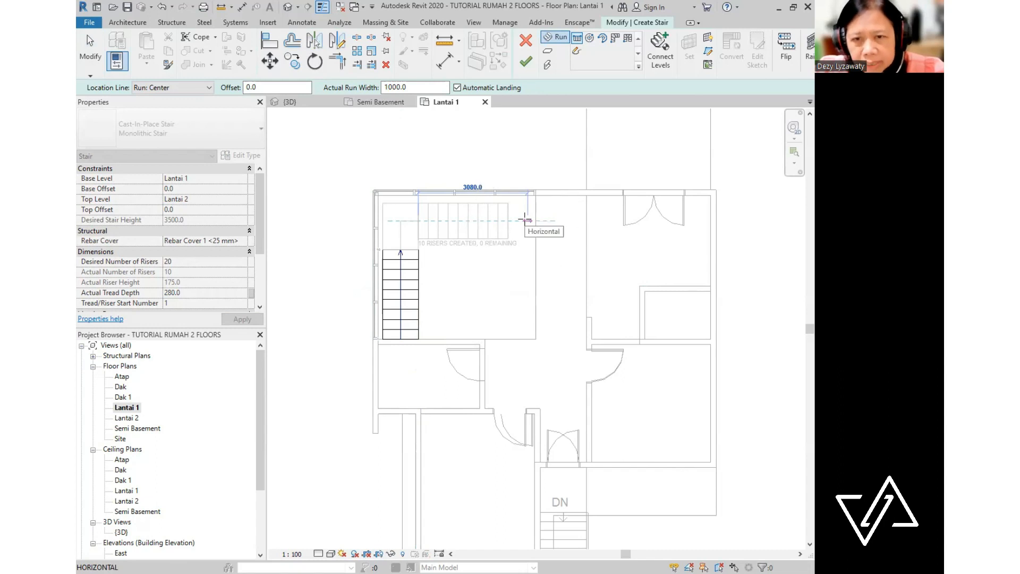
pyautogui.click(525, 220)
pyautogui.press('Escape')
pyautogui.scroll(4, 404, 231)
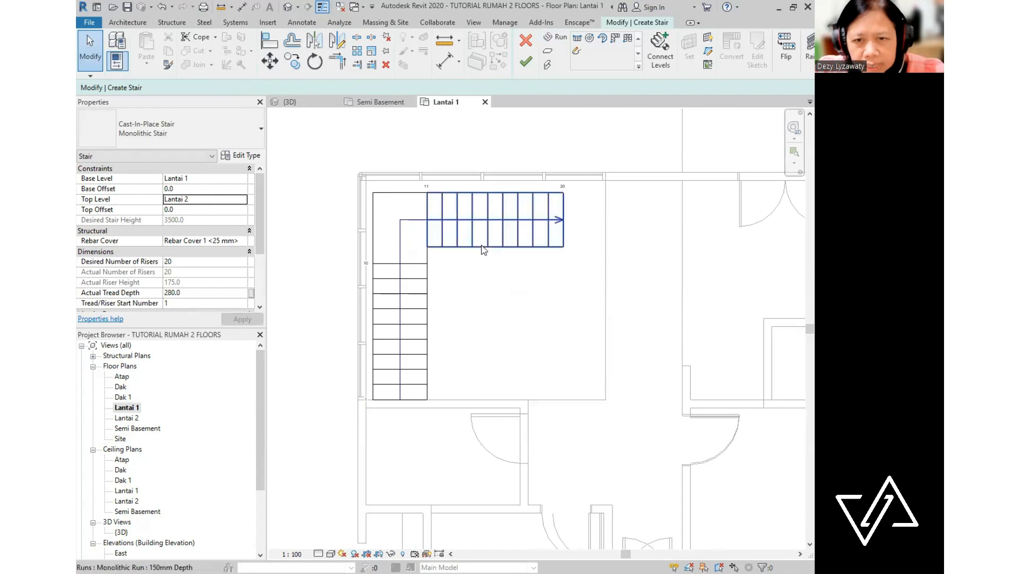
# - Move both runs and the landing together so the landing's outer corner meets the inner corner of the curtain walls
pyautogui.click(481, 246)
pyautogui.click(546, 333)
pyautogui.moveTo(534, 344); pyautogui.dragTo(367, 193)
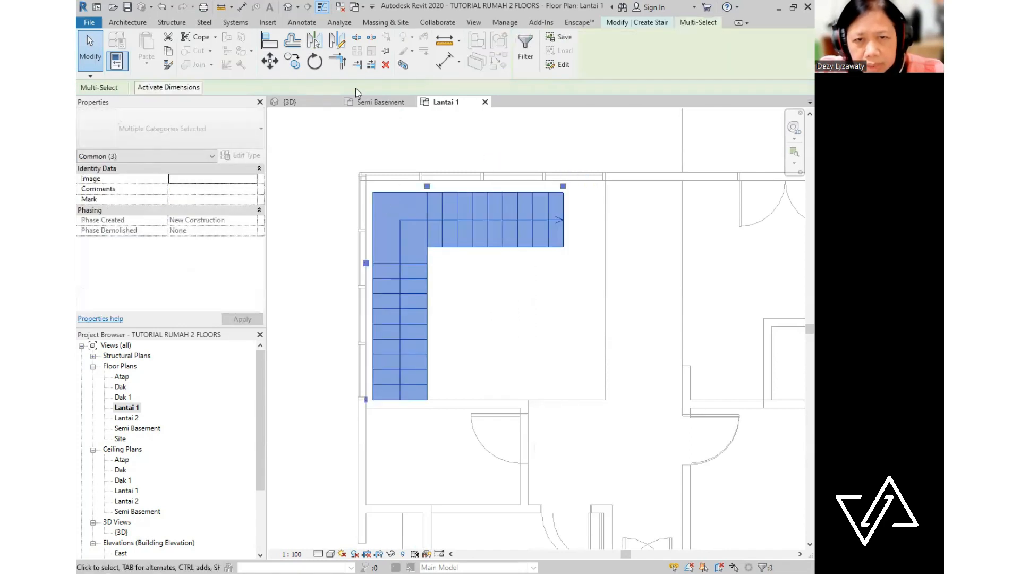
pyautogui.click(268, 68)
pyautogui.scroll(3, 361, 180)
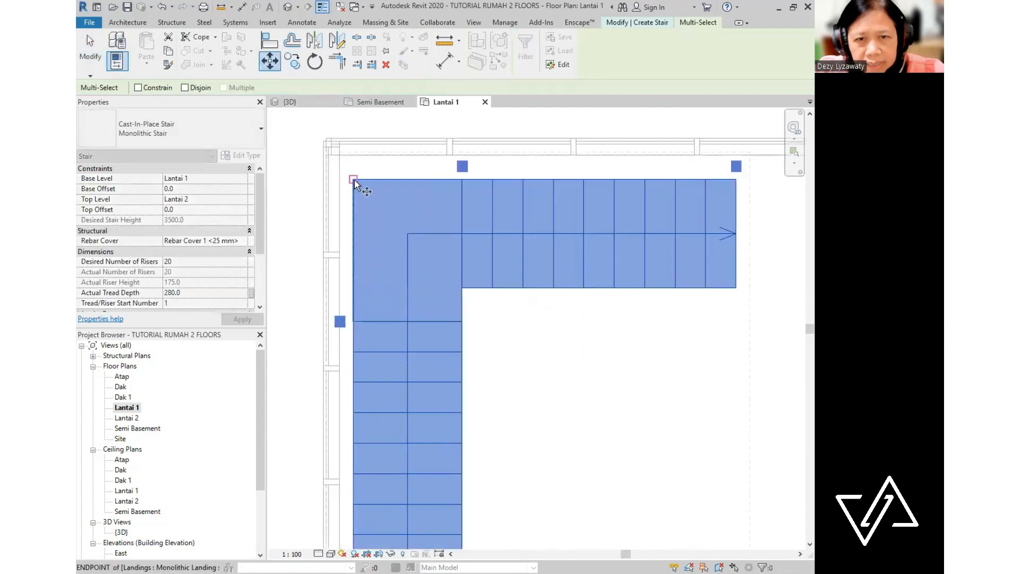
pyautogui.click(340, 156)
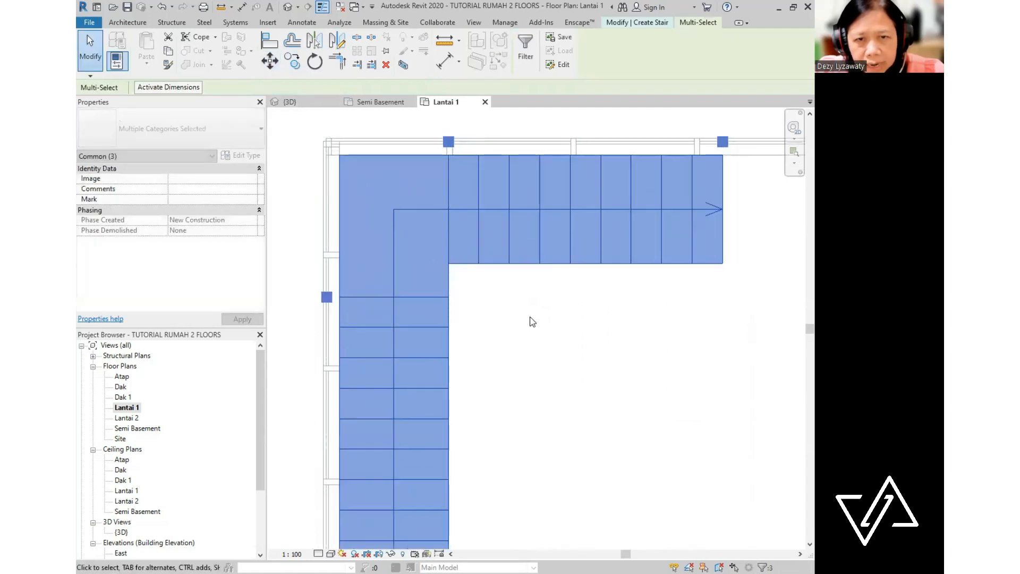
pyautogui.scroll(-3, 526, 313)
pyautogui.click(614, 334)
pyautogui.moveTo(497, 281); pyautogui.dragTo(419, 299, button='middle')
pyautogui.scroll(1, 418, 300)
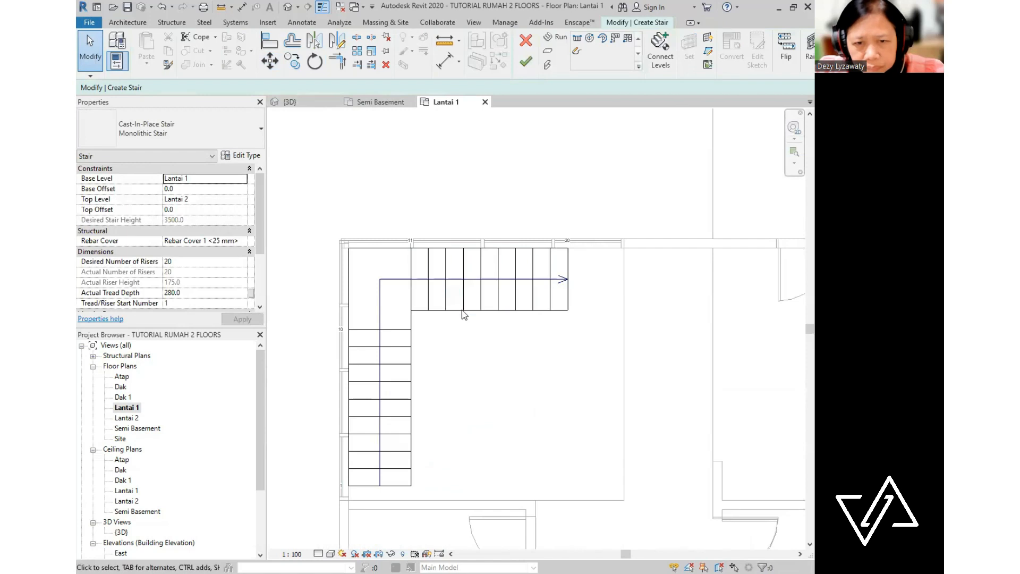
# - Move the upper run so its inner corner meets the end of the lower run, making the landing square
pyautogui.click(463, 311)
pyautogui.click(270, 60)
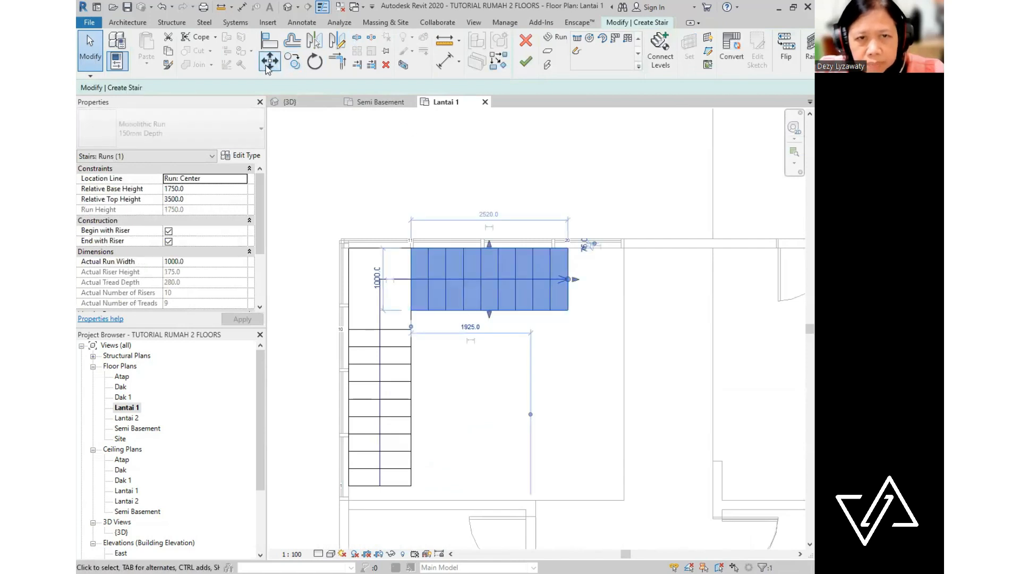
pyautogui.click(411, 310)
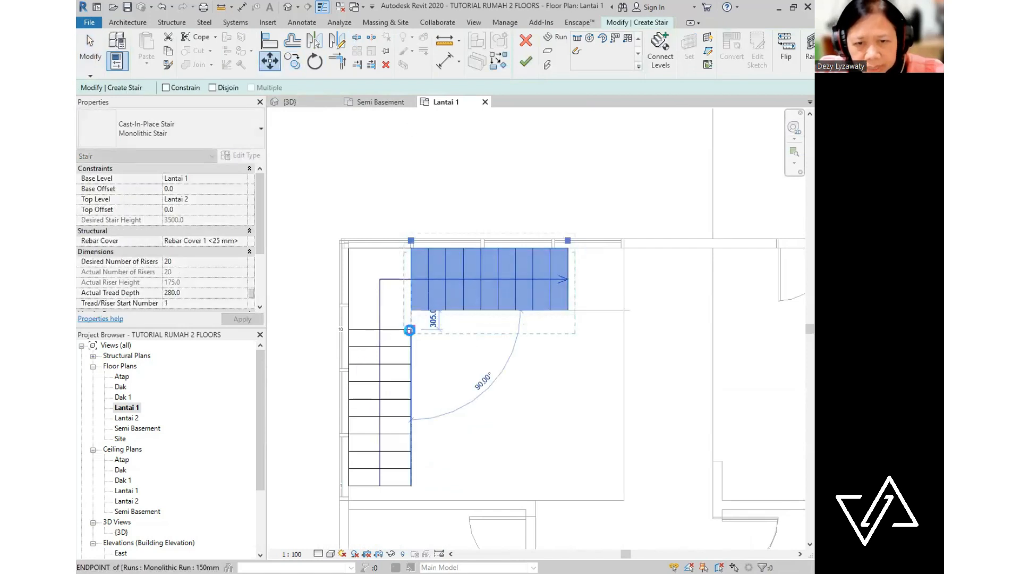
pyautogui.click(411, 330)
pyautogui.click(590, 361)
pyautogui.moveTo(557, 455); pyautogui.dragTo(559, 369, button='middle')
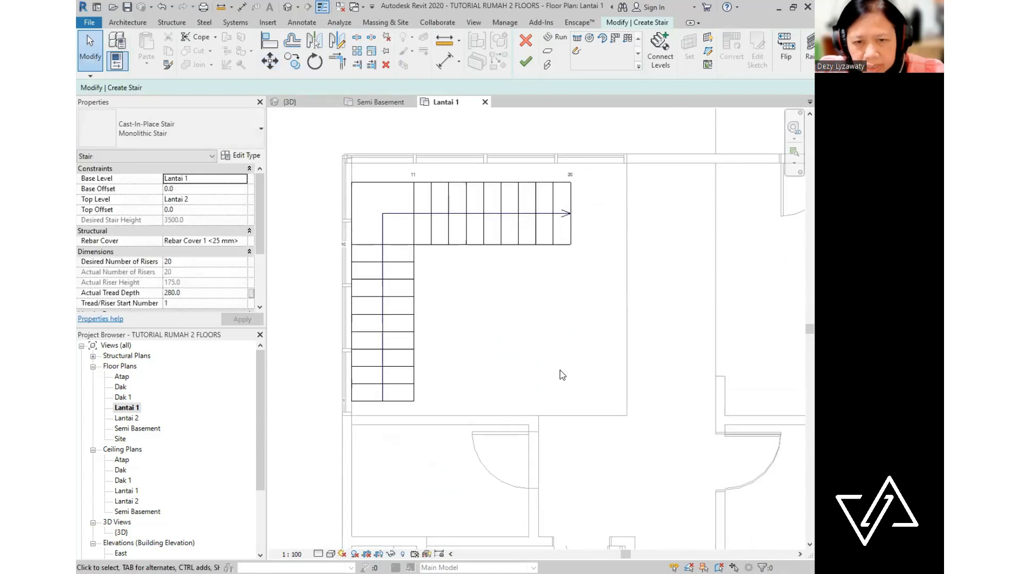
# - Move the whole stair back so the upper run sits against the inner face of the rear wall
pyautogui.moveTo(593, 404); pyautogui.dragTo(355, 177)
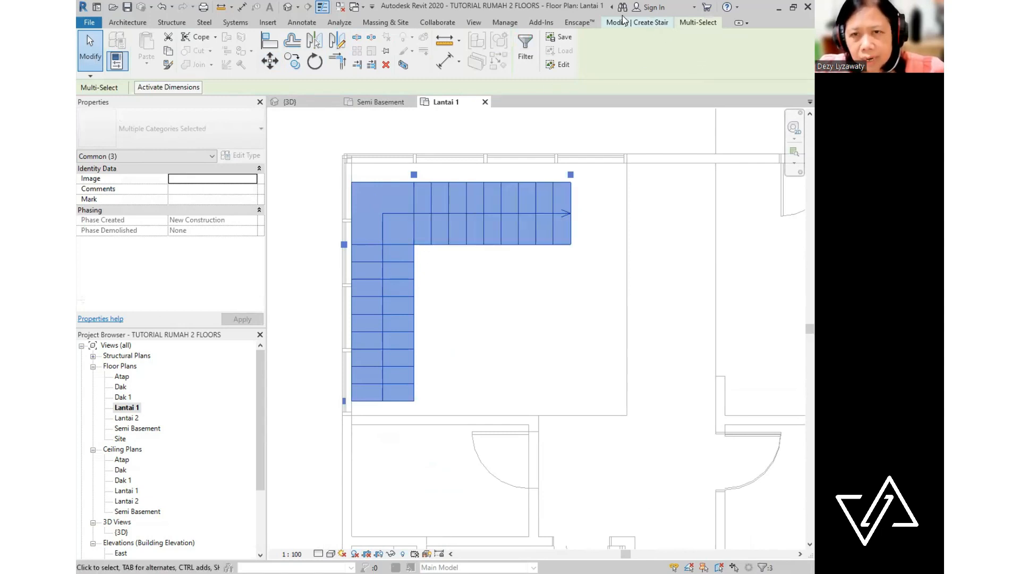
pyautogui.click(269, 63)
pyautogui.click(270, 62)
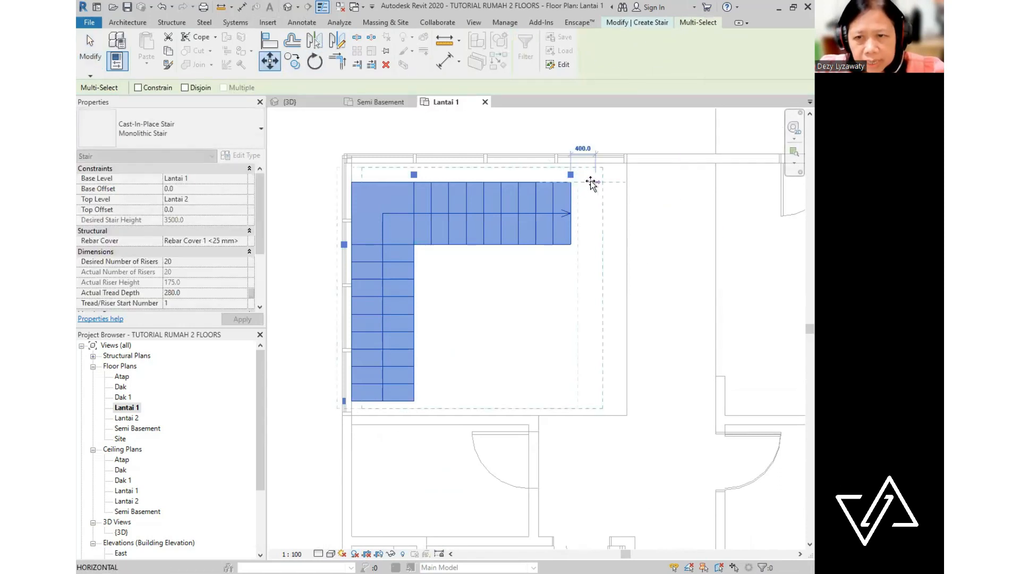
pyautogui.click(570, 182)
pyautogui.click(571, 164)
pyautogui.click(603, 269)
pyautogui.moveTo(620, 303); pyautogui.dragTo(616, 323, button='middle')
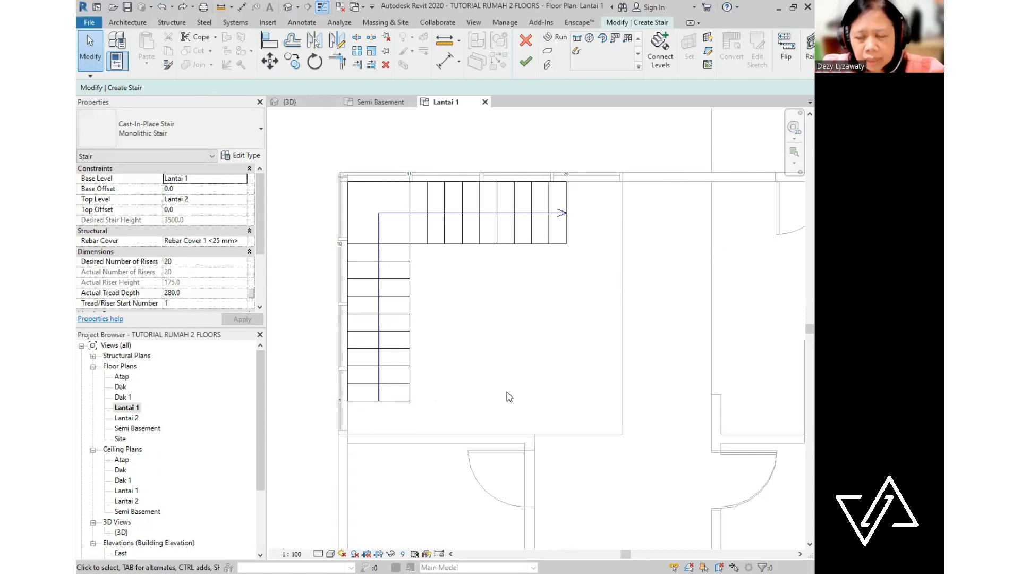
# - Shorten the lower run to 7 risers from its starting end and finish the stair
pyautogui.click(404, 400)
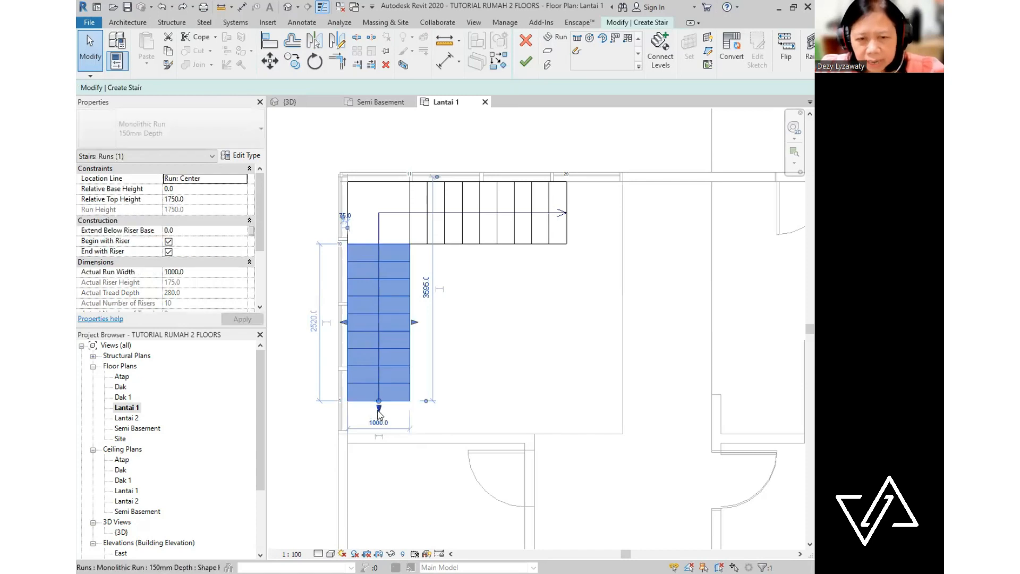
pyautogui.moveTo(380, 410); pyautogui.dragTo(379, 348)
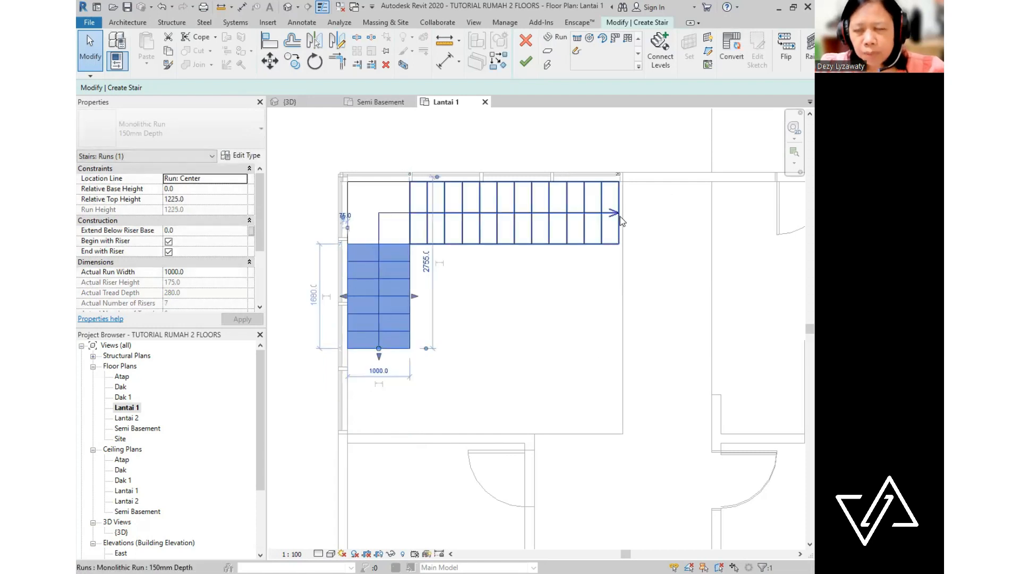
pyautogui.press('ctrl')
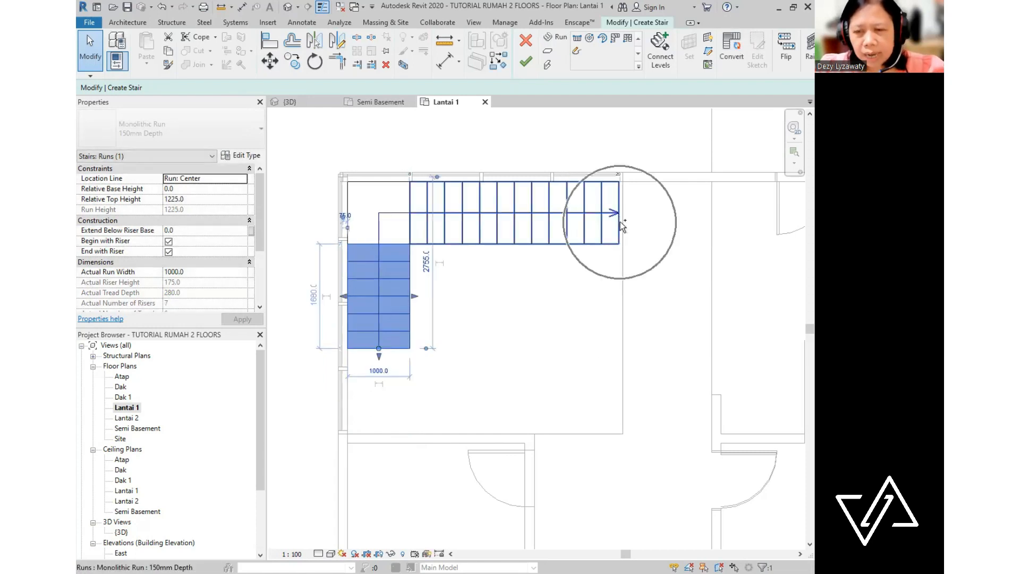
pyautogui.click(558, 349)
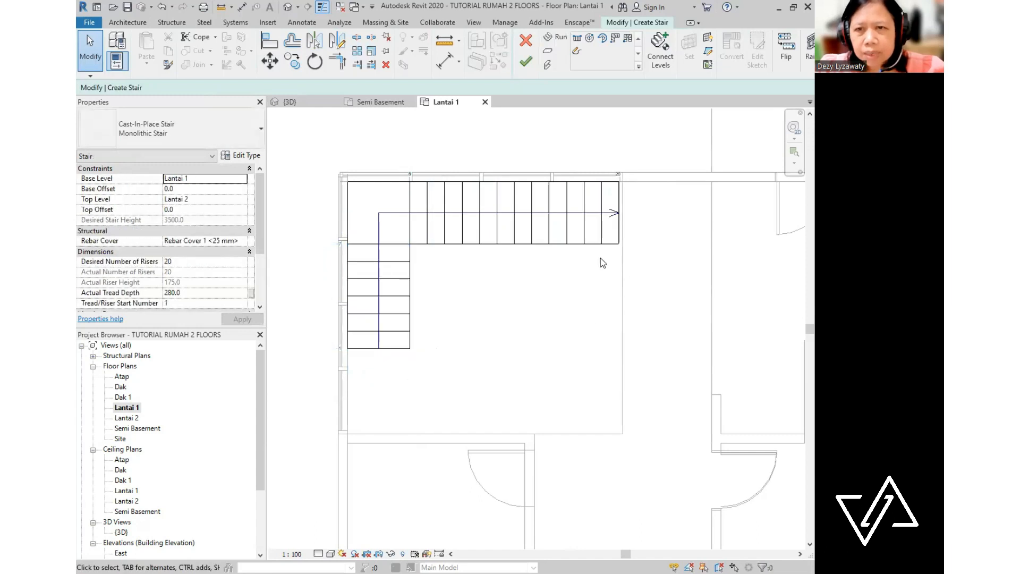
pyautogui.click(523, 68)
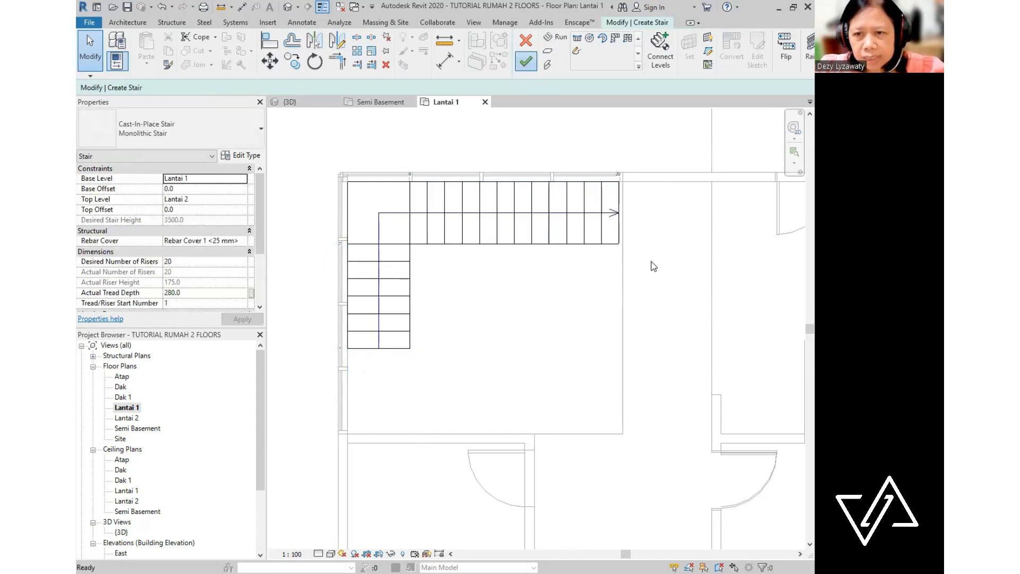
# - Open the 3D view and examine the new interior stair and its railings through the curtain walls
pyautogui.click(288, 6)
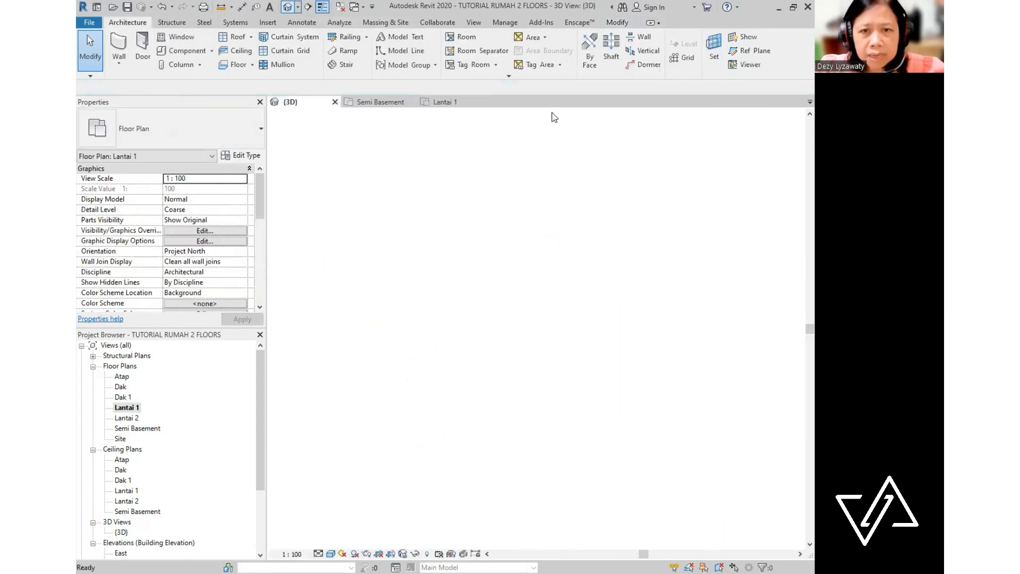
pyautogui.keyDown('shift'); pyautogui.moveTo(527, 328); pyautogui.dragTo(703, 417, button='middle'); pyautogui.keyUp('shift')
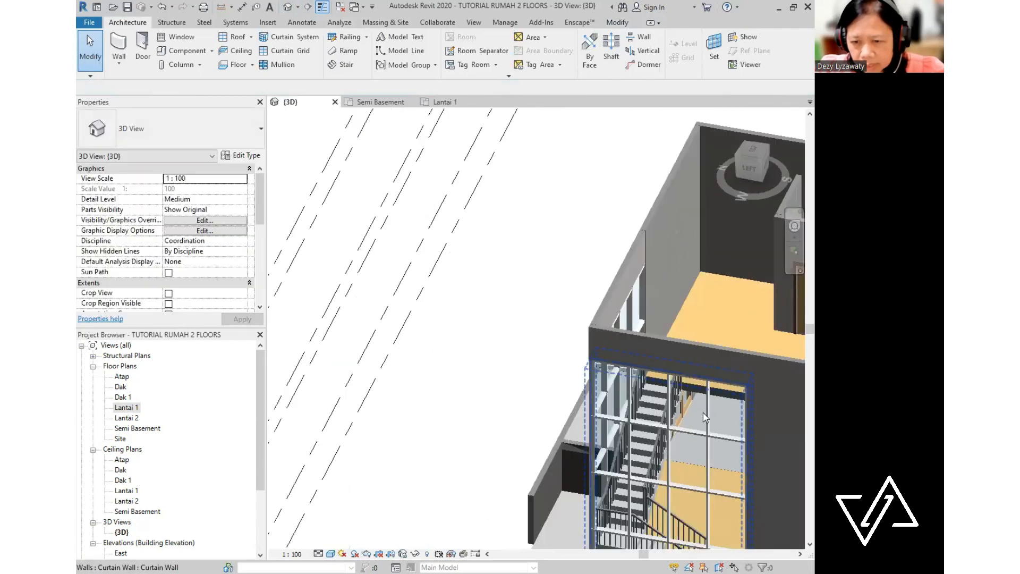
pyautogui.scroll(-3, 629, 223)
pyautogui.scroll(3, 584, 445)
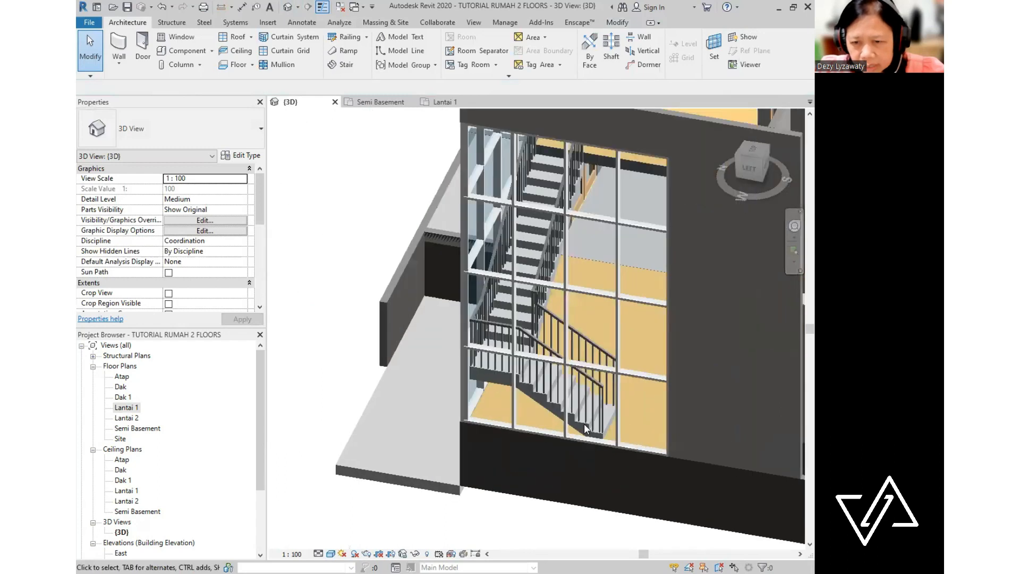
pyautogui.scroll(-3, 562, 382)
pyautogui.keyDown('shift'); pyautogui.moveTo(562, 381); pyautogui.dragTo(382, 394, button='middle'); pyautogui.keyUp('shift')
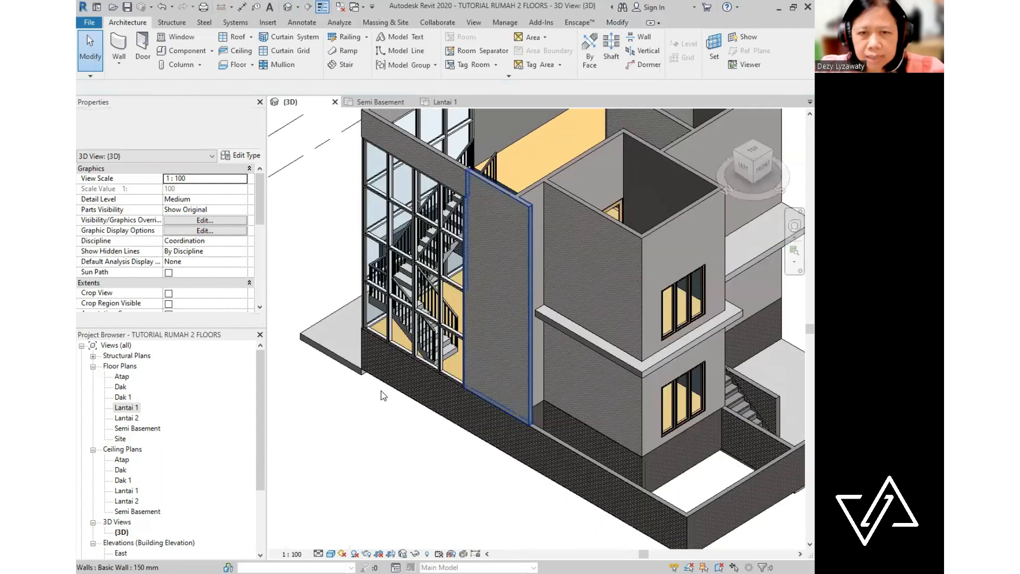
# - Open the Lantai 2 floor plan and examine where the stair's upper run meets the edge of the floor opening
pyautogui.doubleClick(134, 409)
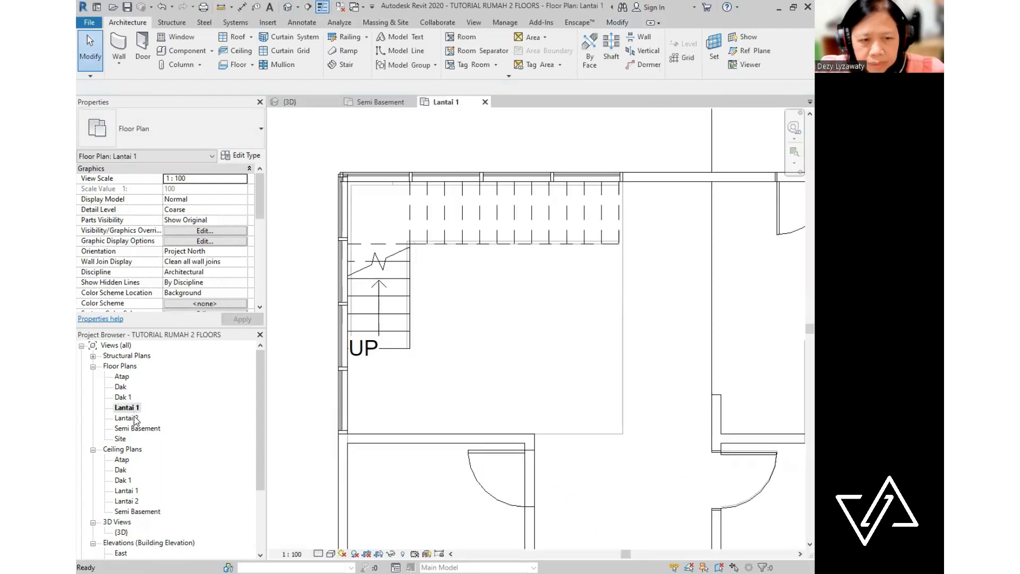
pyautogui.scroll(-3, 598, 320)
pyautogui.moveTo(595, 318); pyautogui.dragTo(518, 336, button='middle')
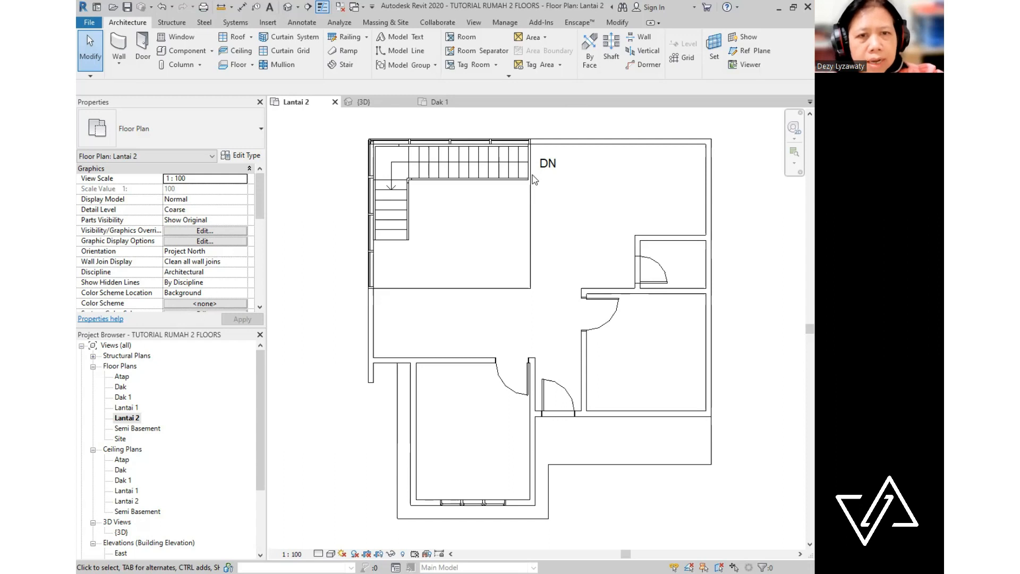
pyautogui.scroll(4, 534, 177)
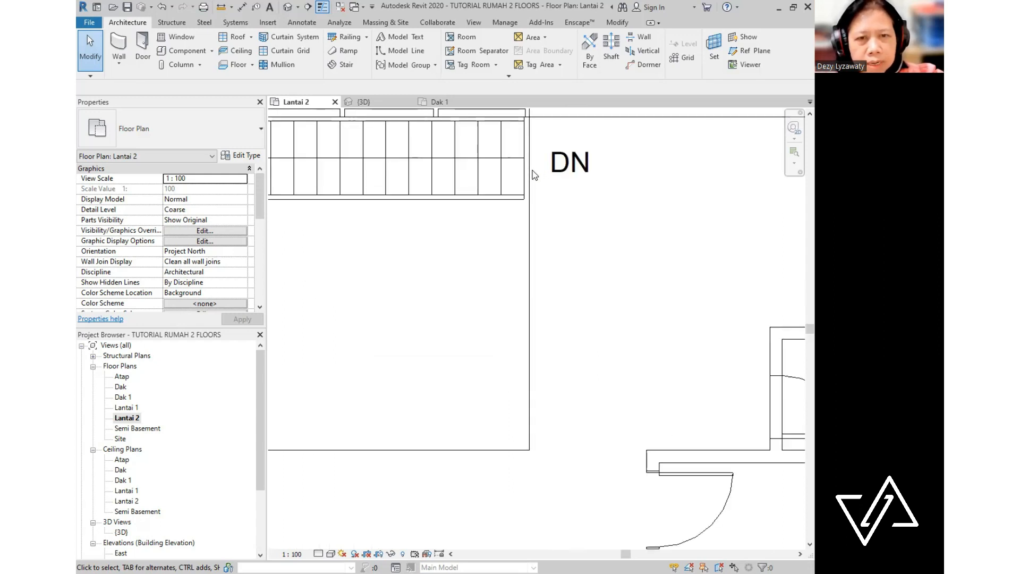
pyautogui.scroll(-2, 557, 302)
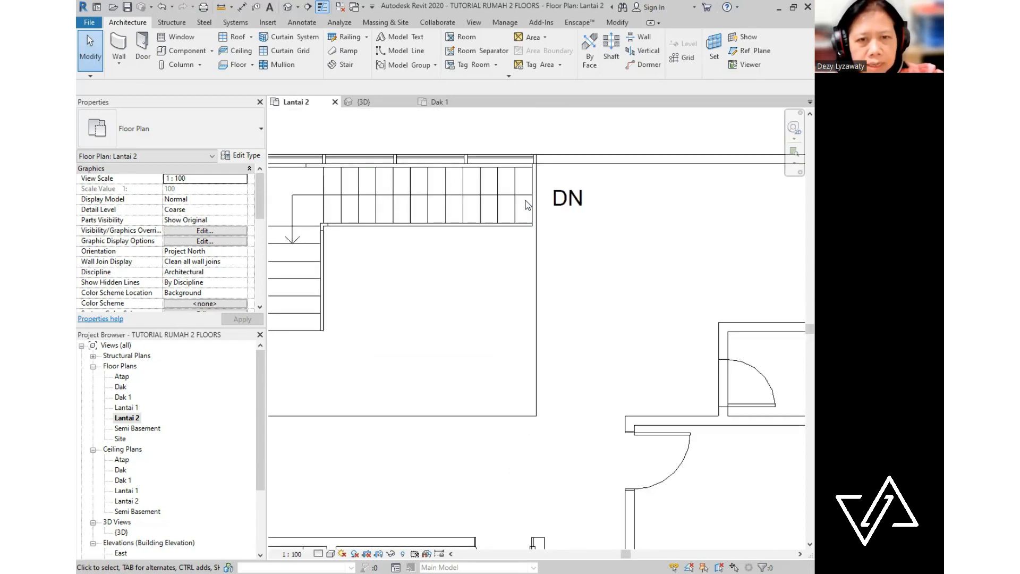
pyautogui.scroll(2, 529, 199)
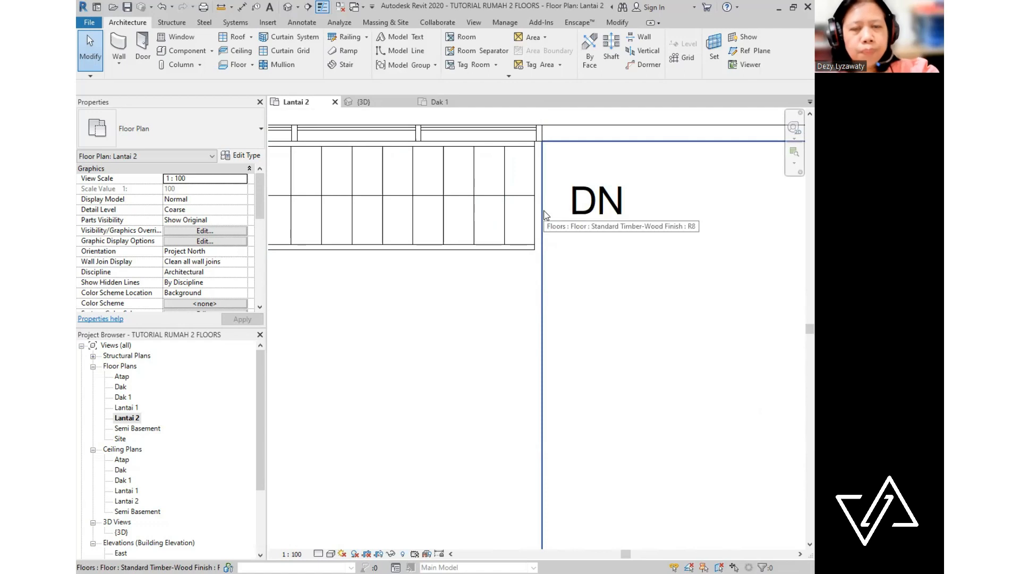
pyautogui.scroll(-4, 632, 269)
# - Select only the stair and its railings, filtering out the curtain panels, curtain wall grids, curtain wall mullions and walls
pyautogui.moveTo(439, 311); pyautogui.dragTo(614, 401)
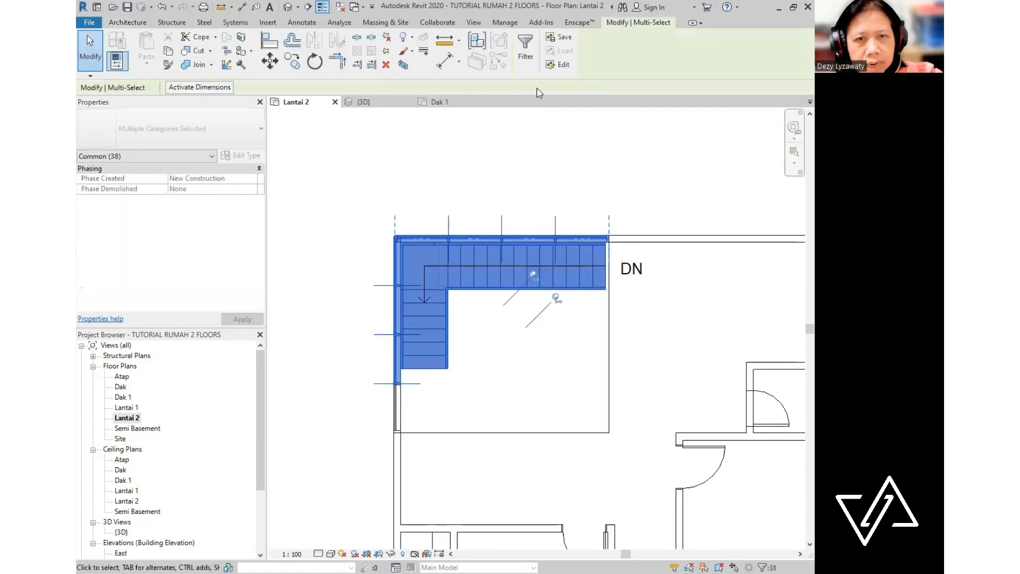
pyautogui.click(524, 53)
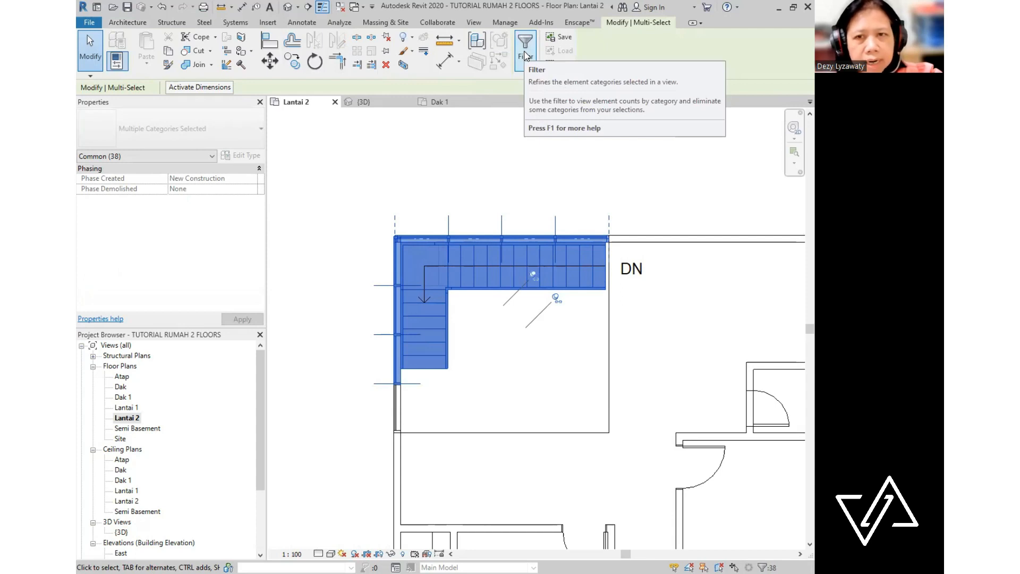
pyautogui.click(525, 53)
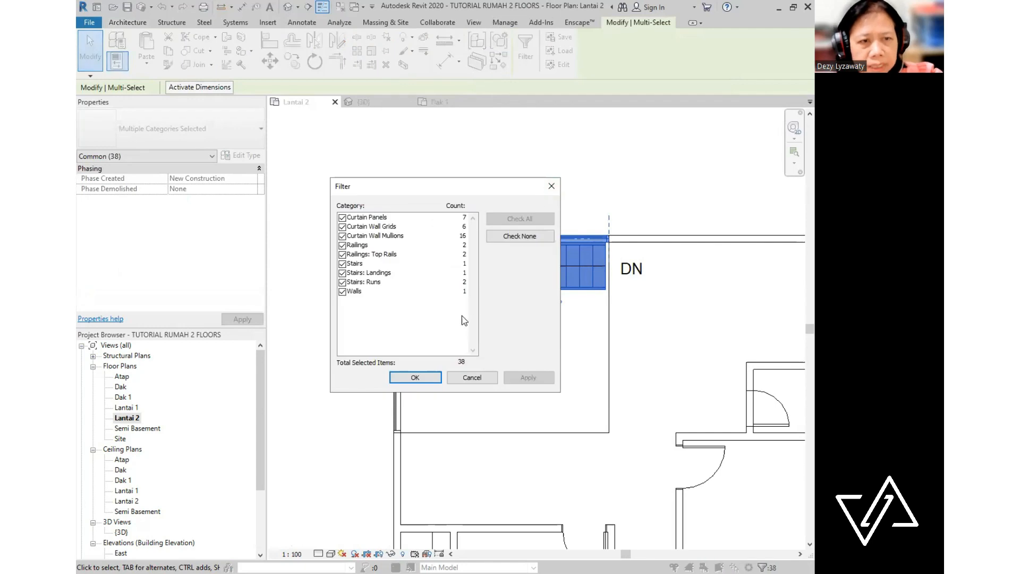
pyautogui.click(342, 218)
pyautogui.click(342, 227)
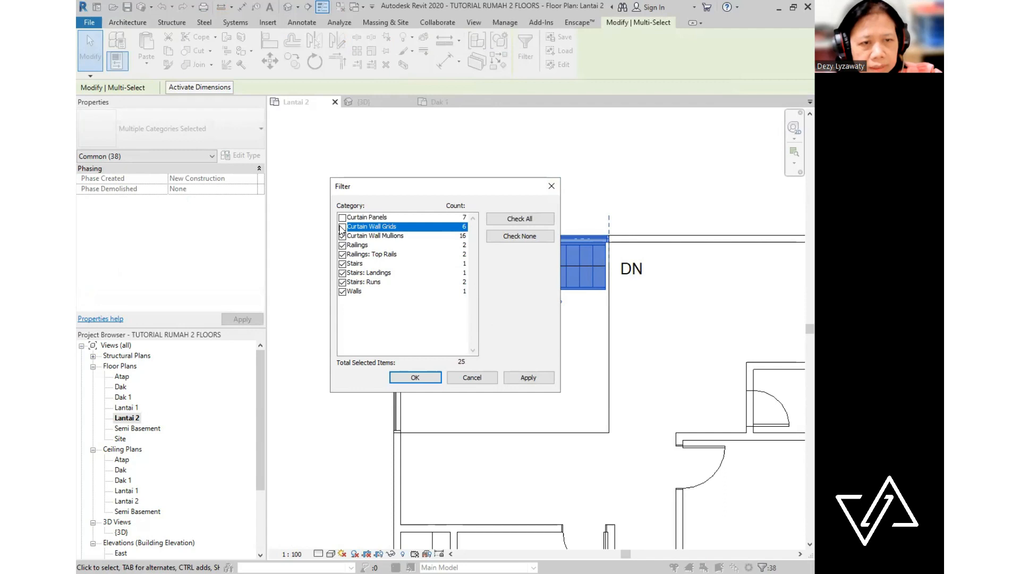
pyautogui.click(342, 236)
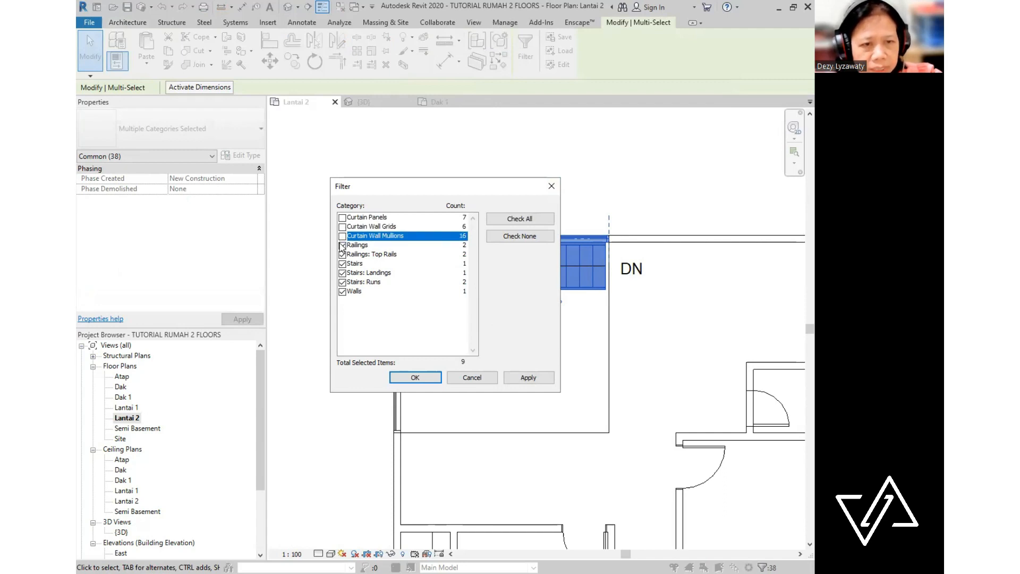
pyautogui.click(342, 291)
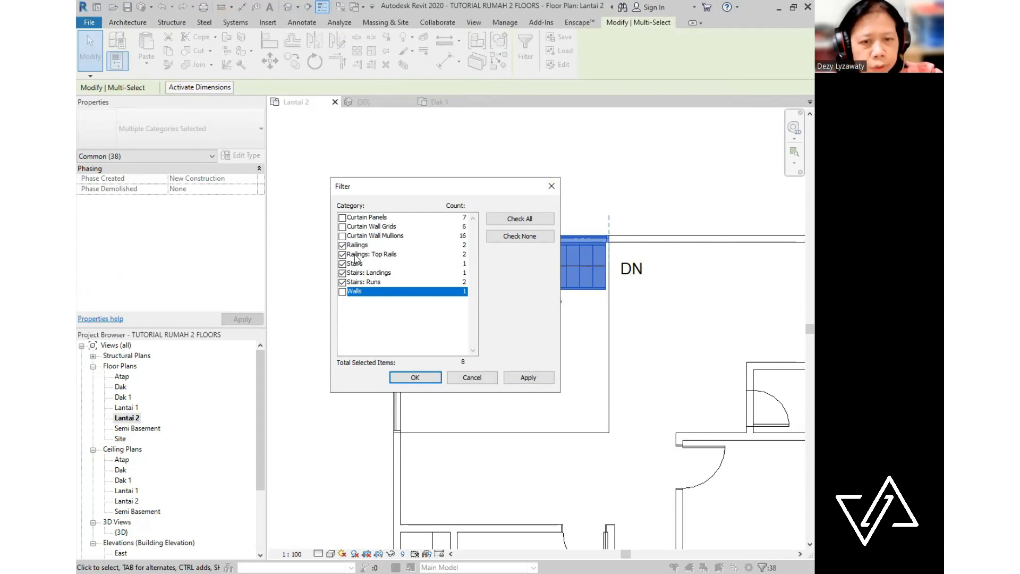
pyautogui.click(540, 378)
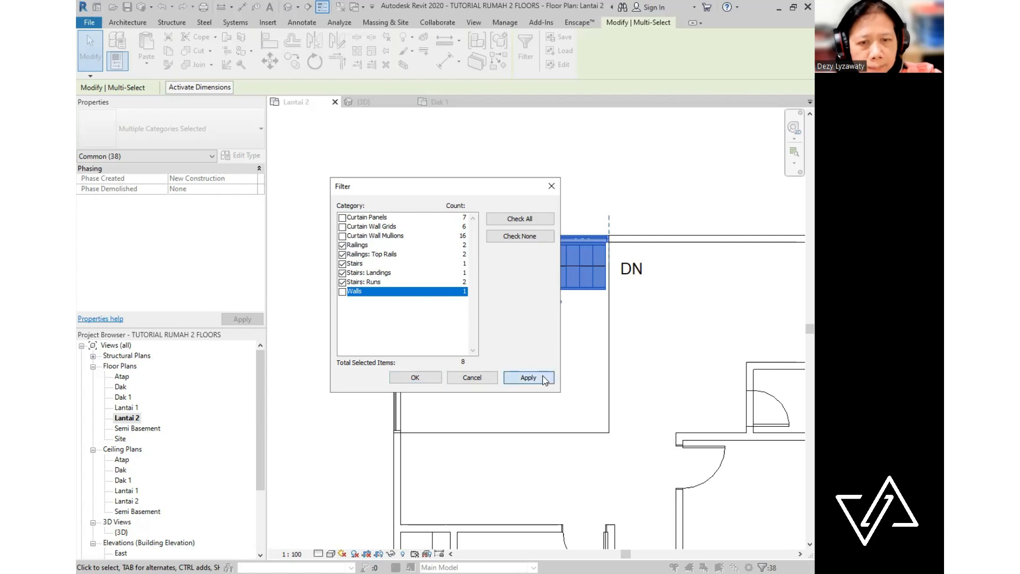
pyautogui.click(417, 377)
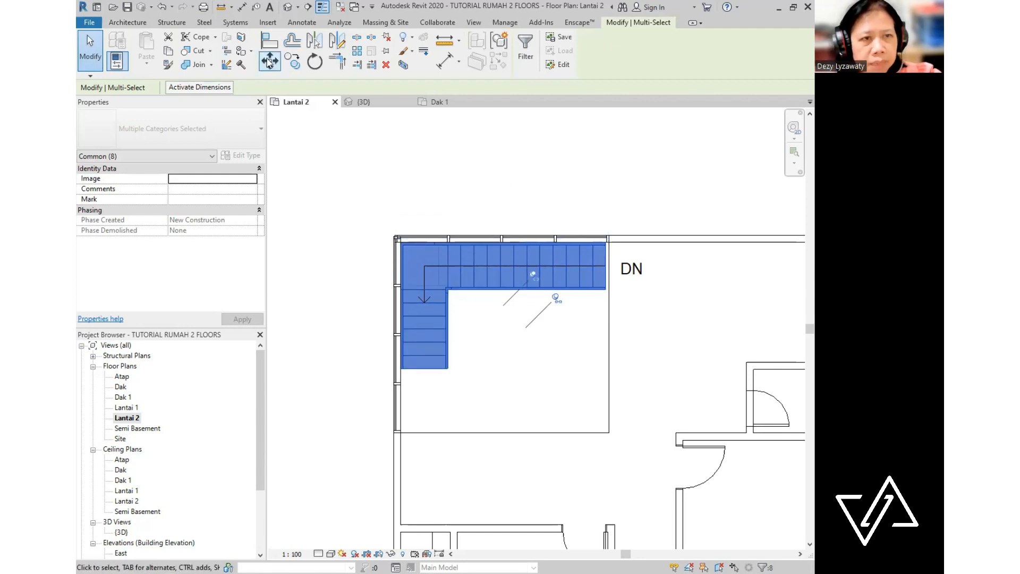
# - Move the selected stair and railings 55 mm so the upper run's end meets the edge of the floor opening
pyautogui.click(269, 61)
pyautogui.scroll(2, 628, 241)
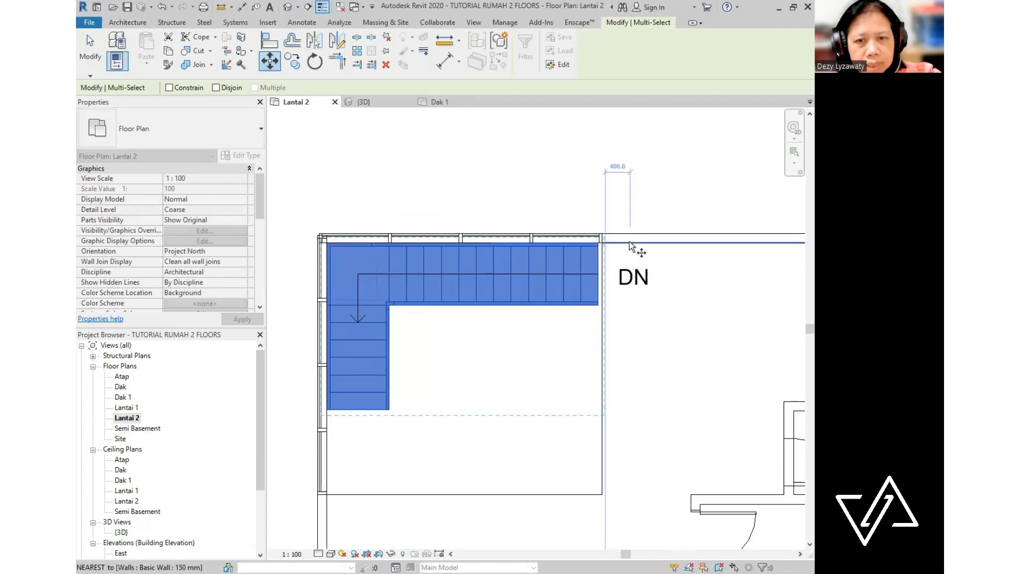
pyautogui.scroll(3, 628, 241)
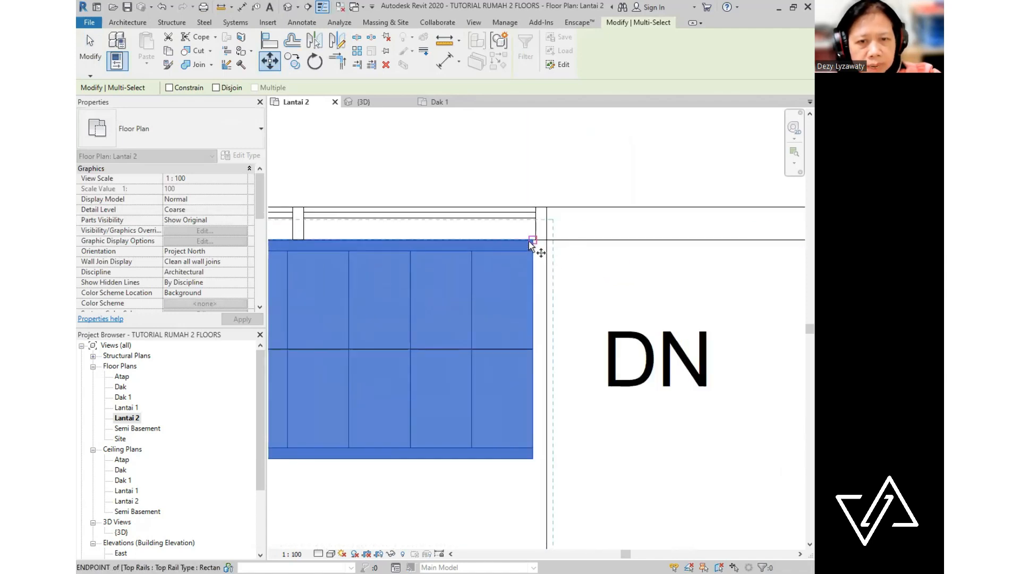
pyautogui.click(532, 240)
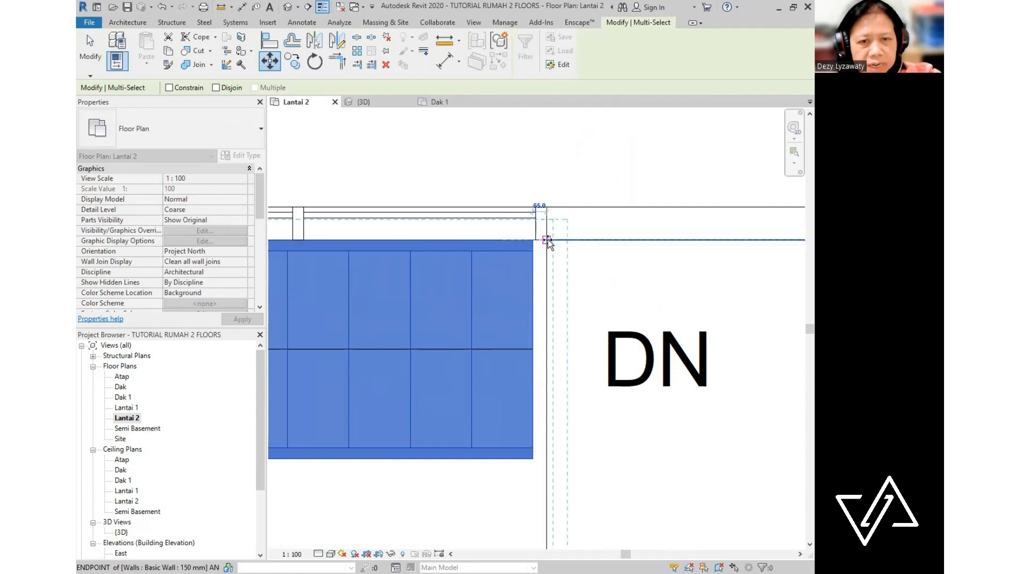
pyautogui.click(545, 243)
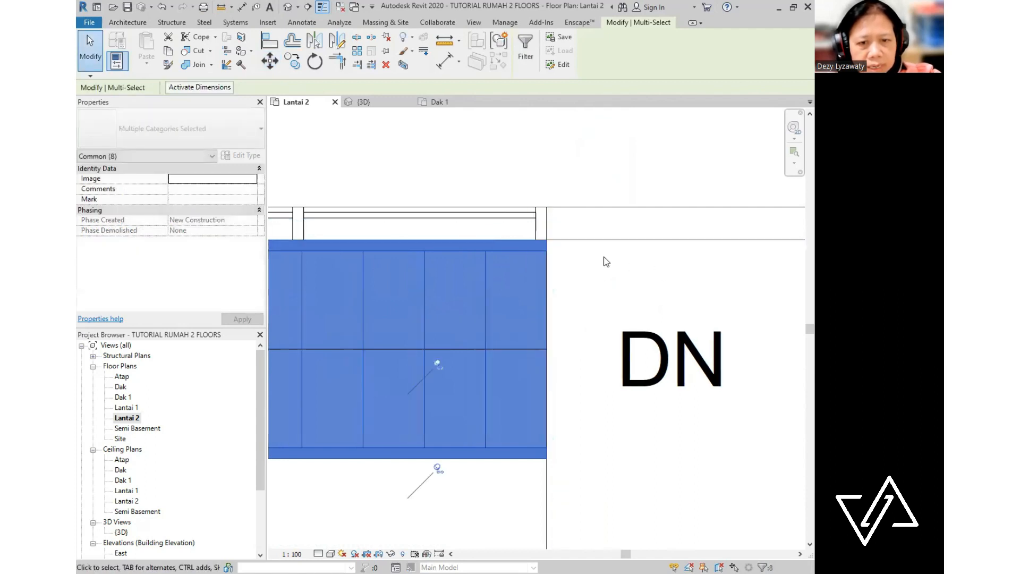
# - Move the stair and its railings 100 mm away from the rear wall, keeping the upper run's end on the floor edge
pyautogui.scroll(-2, 602, 281)
pyautogui.scroll(-2, 611, 324)
pyautogui.scroll(1, 621, 355)
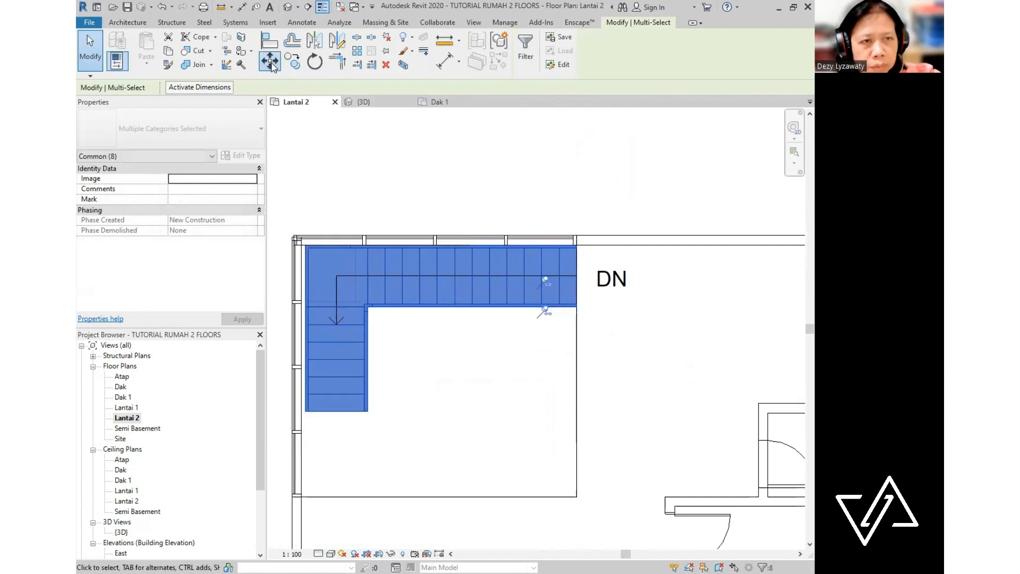
pyautogui.click(269, 61)
pyautogui.scroll(4, 568, 241)
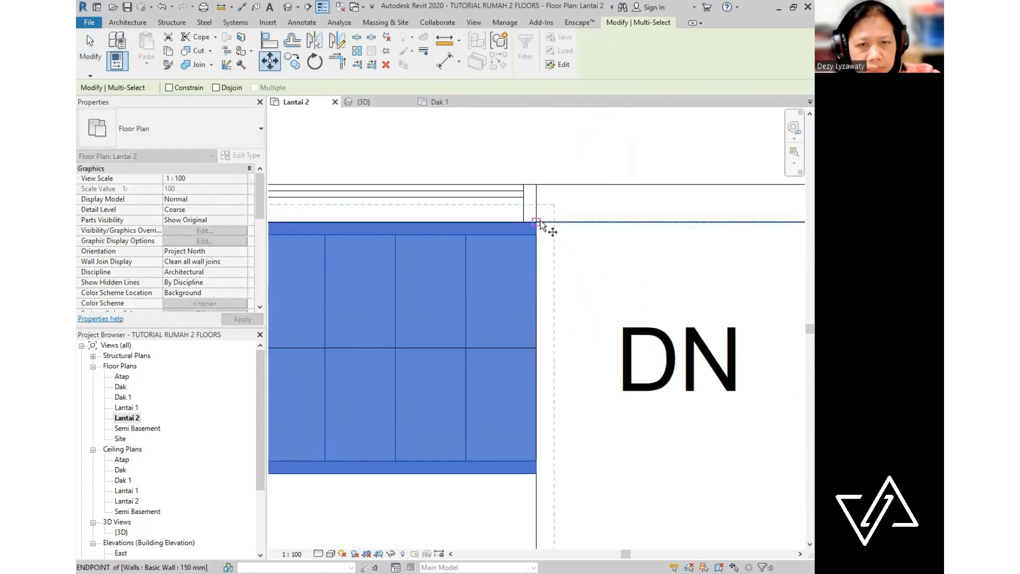
pyautogui.click(539, 220)
pyautogui.click(537, 247)
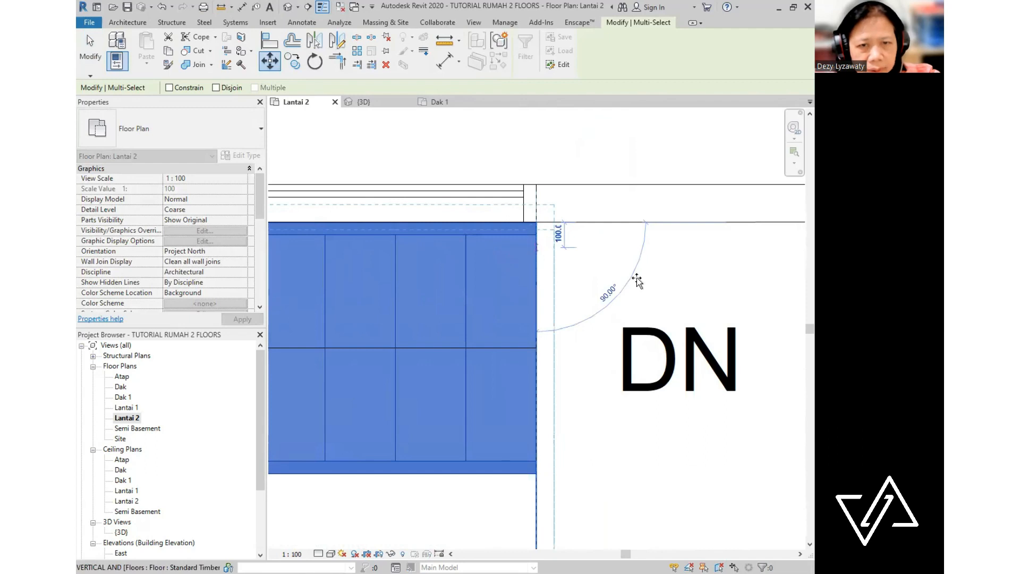
pyautogui.press('Escape')
pyautogui.scroll(-5, 540, 263)
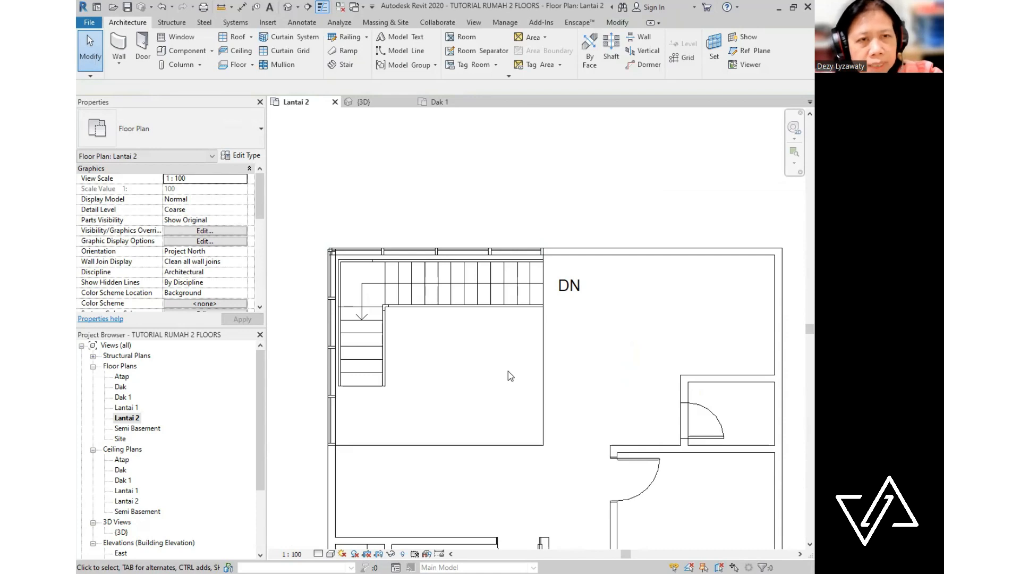
# - In the 3D view, change the stair's outer railing along the curtain walls to the Glass Panel - Bottom Fill type
pyautogui.click(288, 7)
pyautogui.scroll(-2, 546, 320)
pyautogui.keyDown('shift'); pyautogui.moveTo(478, 433); pyautogui.dragTo(487, 508, button='middle'); pyautogui.keyUp('shift')
pyautogui.scroll(5, 611, 441)
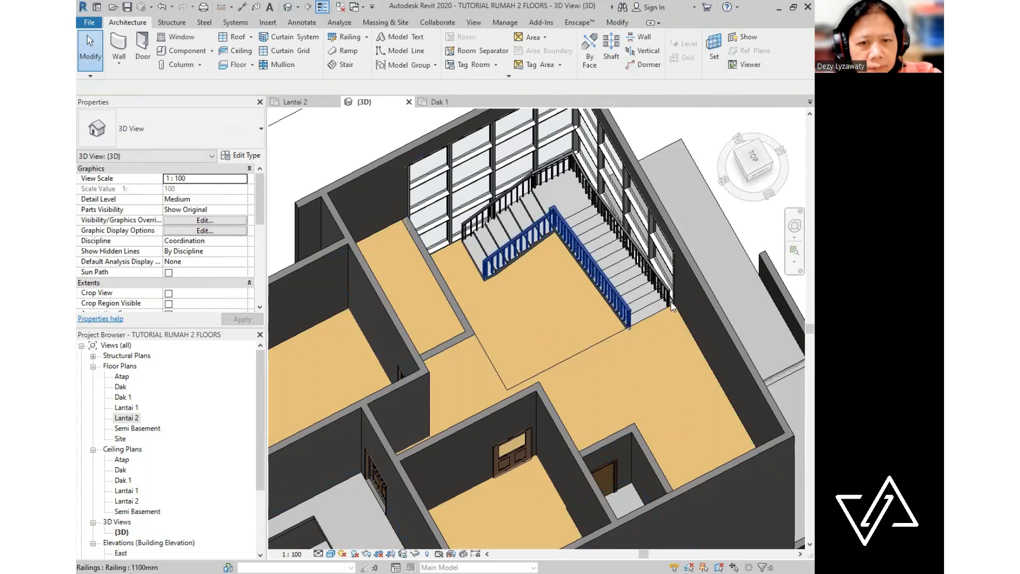
pyautogui.scroll(5, 584, 318)
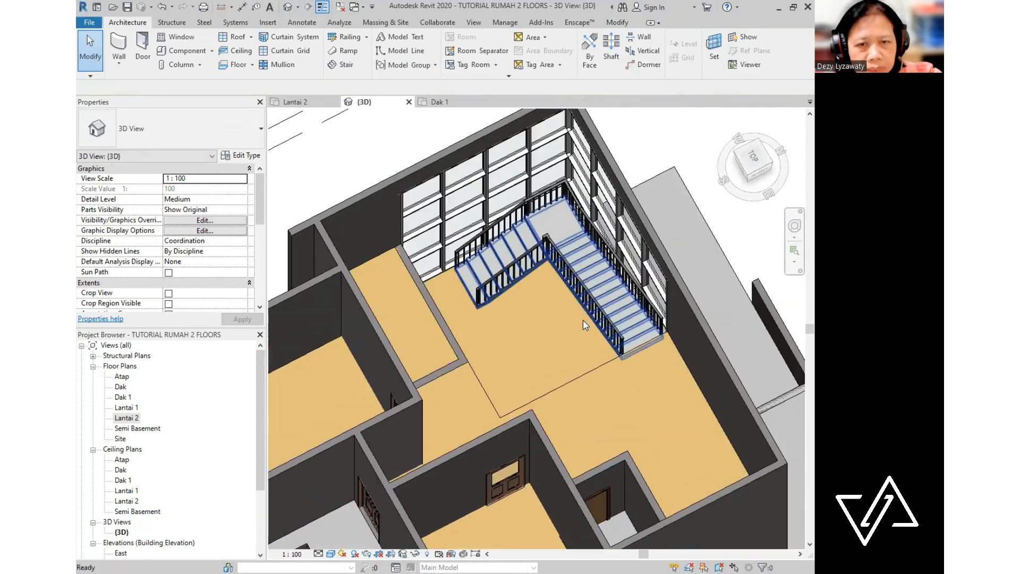
pyautogui.moveTo(589, 313); pyautogui.dragTo(552, 361, button='middle')
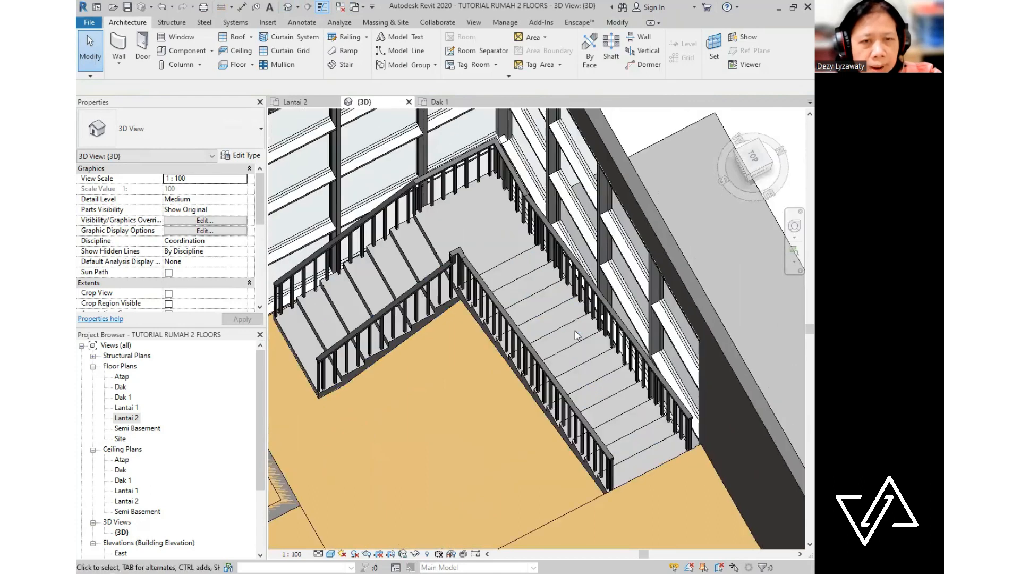
pyautogui.click(511, 183)
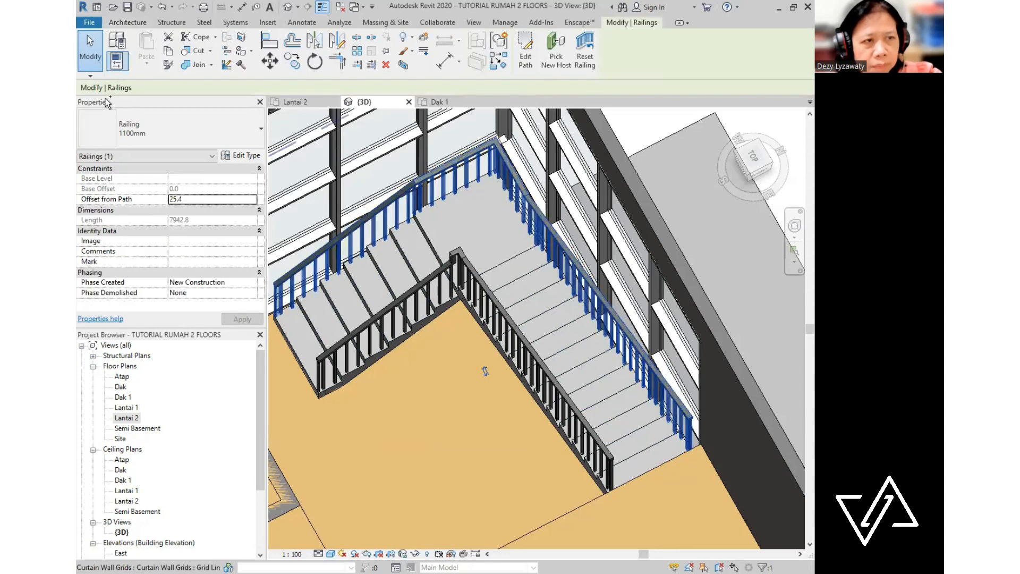
pyautogui.click(233, 132)
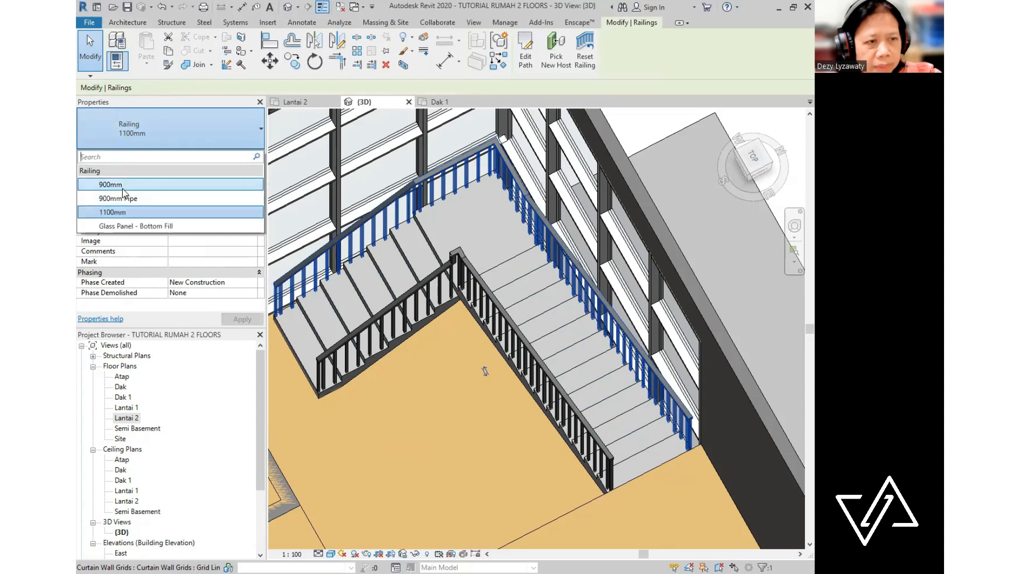
pyautogui.click(131, 227)
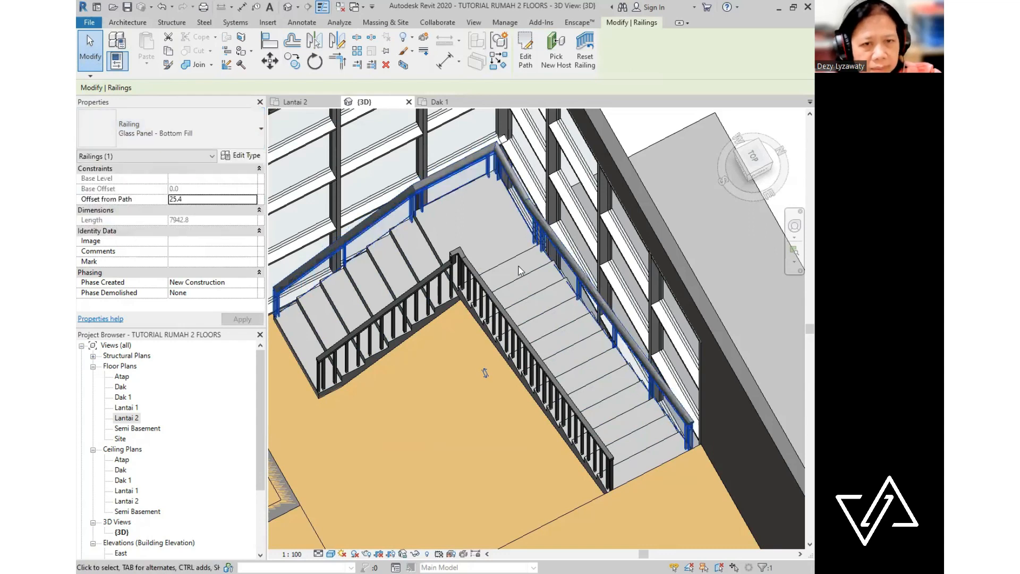
# - Change the stair's inner railing to Glass Panel - Bottom Fill and examine both railings
pyautogui.click(458, 256)
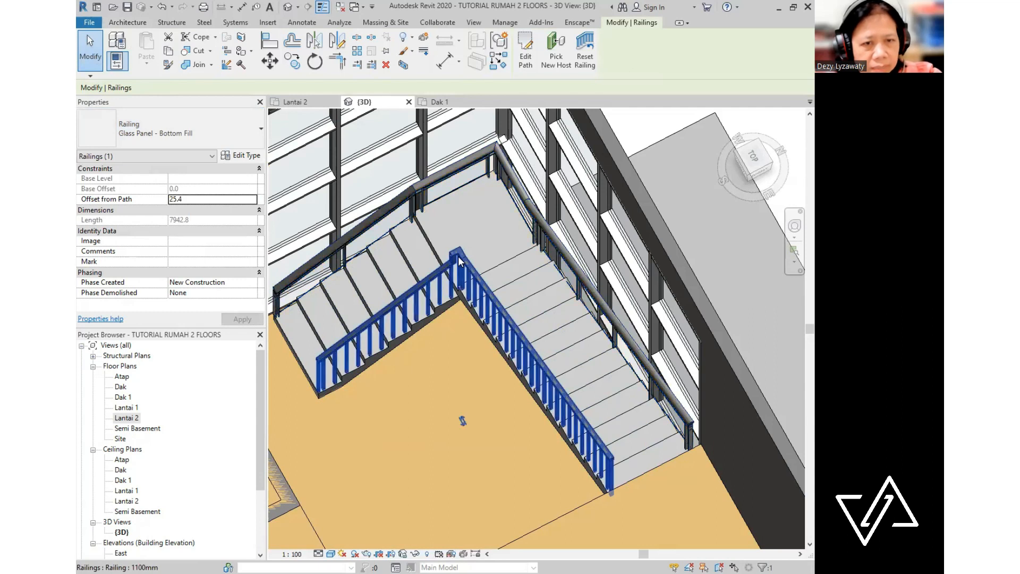
pyautogui.click(186, 131)
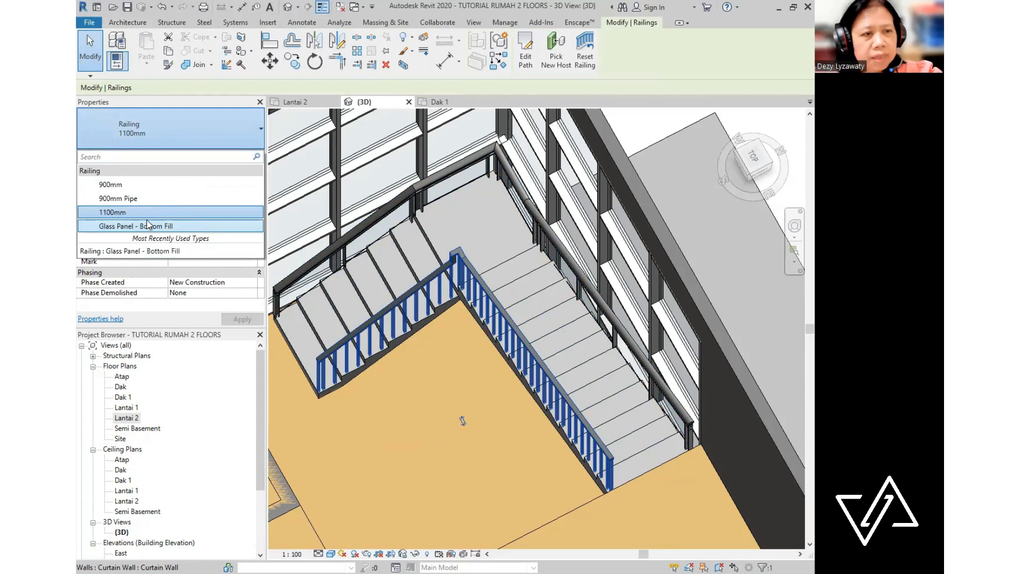
pyautogui.click(147, 226)
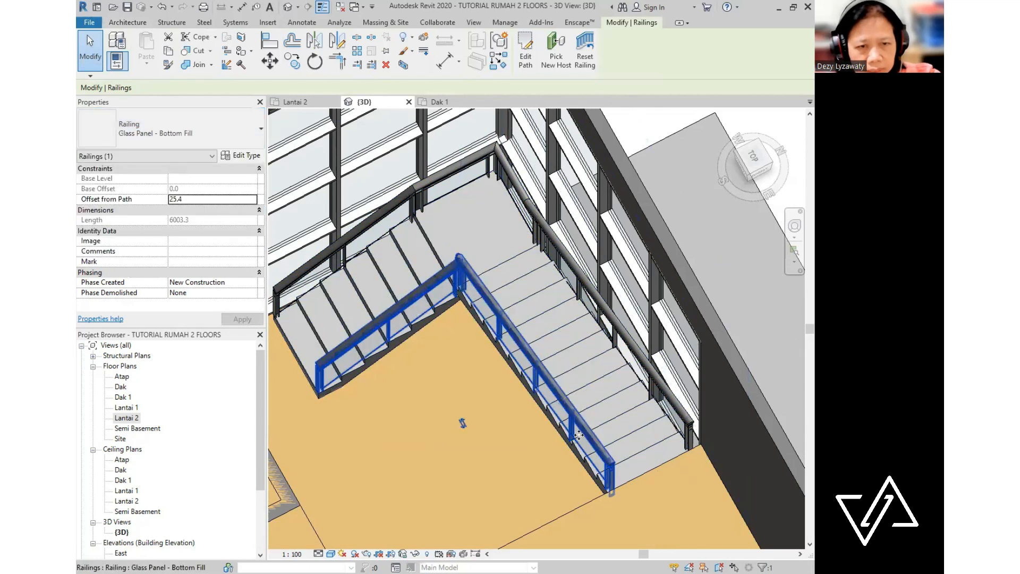
pyautogui.press('Escape')
pyautogui.scroll(-1, 625, 406)
pyautogui.keyDown('shift'); pyautogui.moveTo(623, 374); pyautogui.dragTo(632, 333, button='middle'); pyautogui.keyUp('shift')
pyautogui.moveTo(565, 461); pyautogui.dragTo(633, 116, button='middle')
pyautogui.keyDown('shift'); pyautogui.moveTo(523, 264); pyautogui.dragTo(563, 300, button='middle'); pyautogui.keyUp('shift')
pyautogui.moveTo(465, 291); pyautogui.dragTo(693, 269, button='middle')
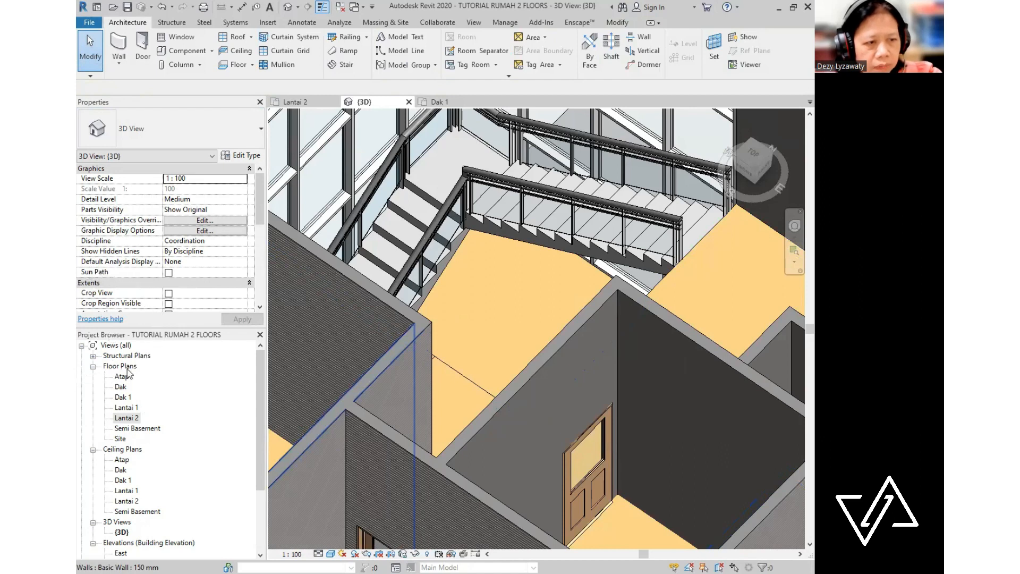
# - On the Lantai 2 plan, edit the inner stair railing's path, adding a straight extension about 140 mm past the floor edge
pyautogui.doubleClick(127, 418)
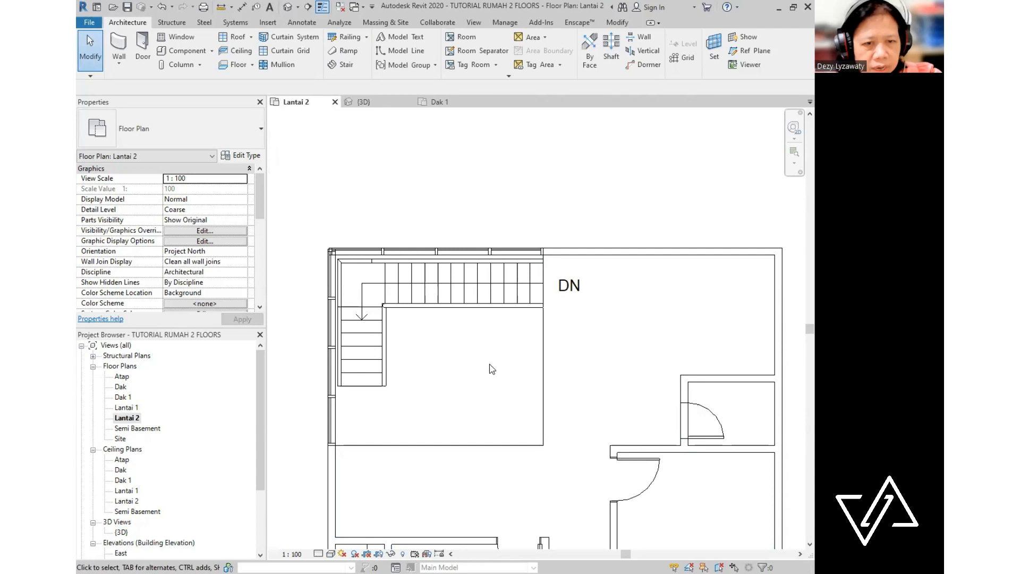
pyautogui.press('ctrl')
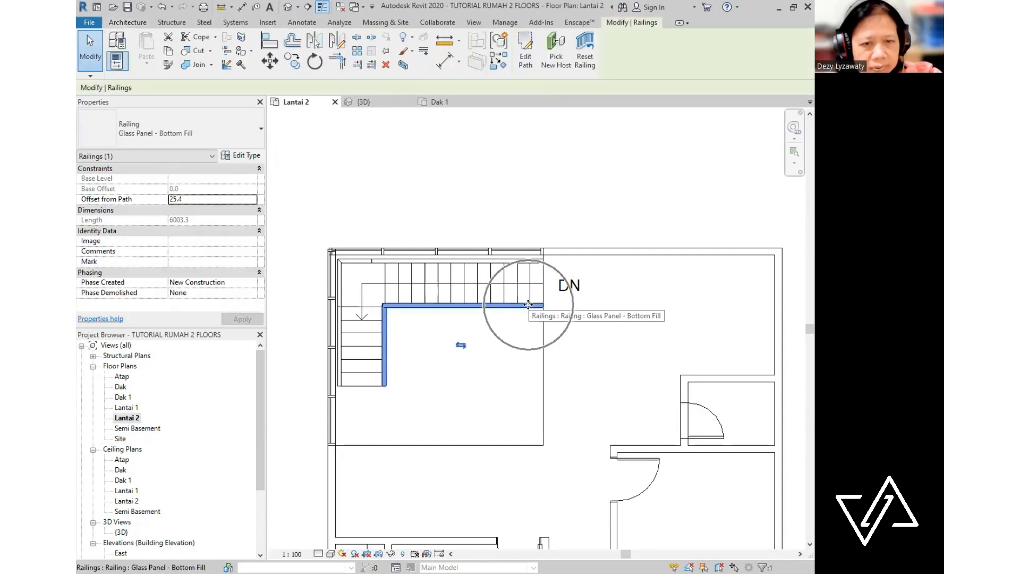
pyautogui.click(528, 60)
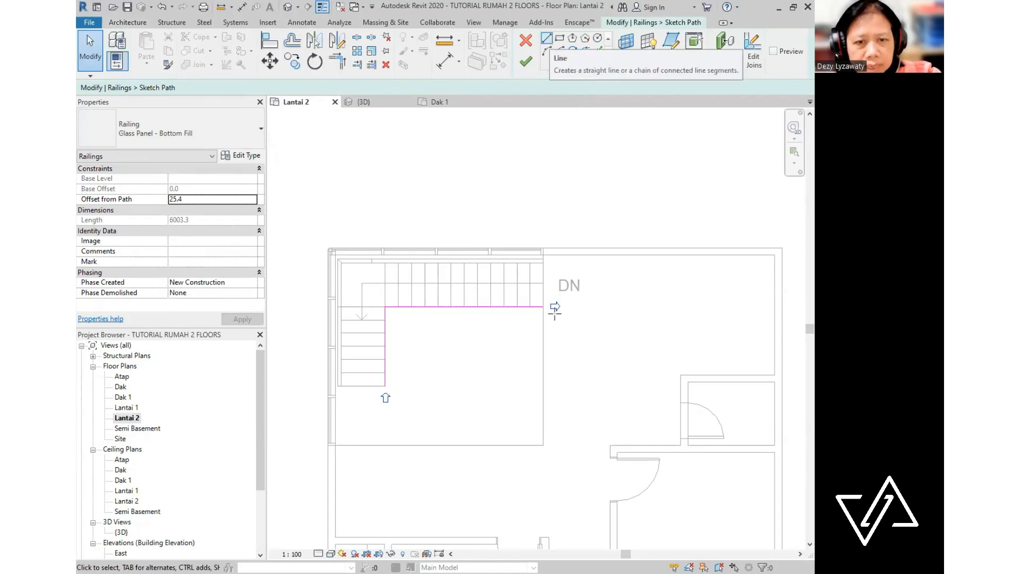
pyautogui.scroll(5, 555, 311)
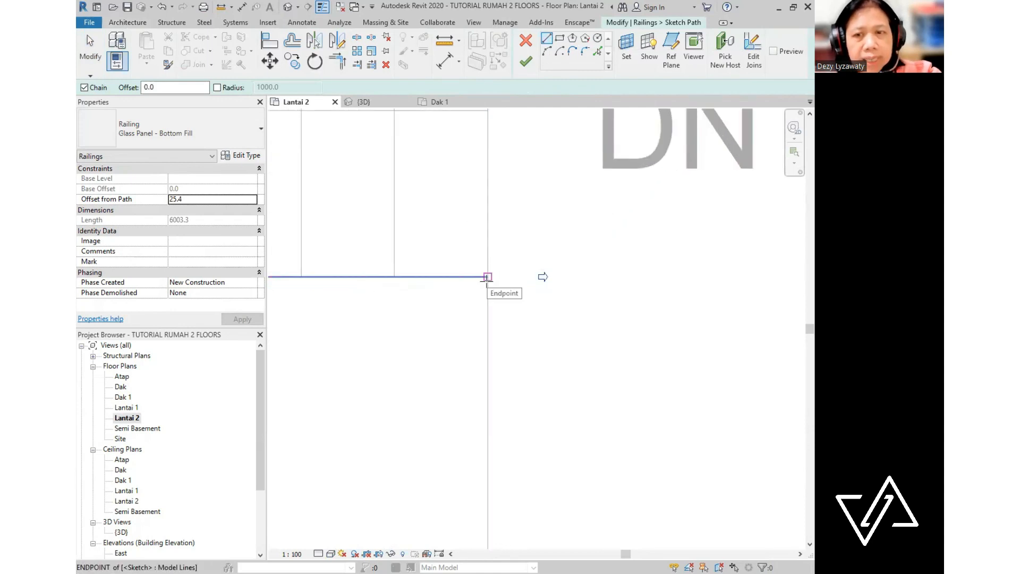
pyautogui.press('ctrl')
pyautogui.press('ctrl')
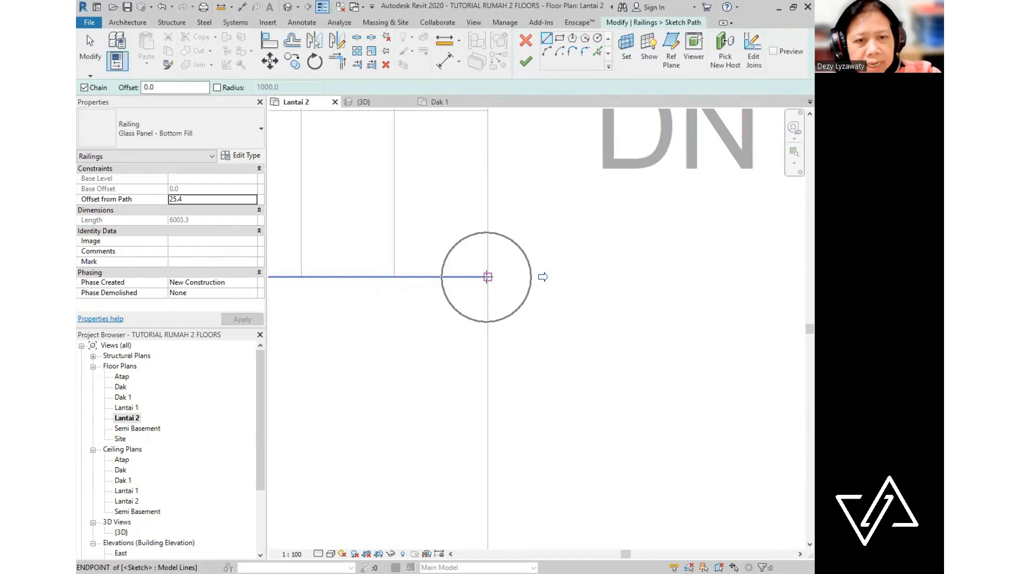
pyautogui.click(487, 276)
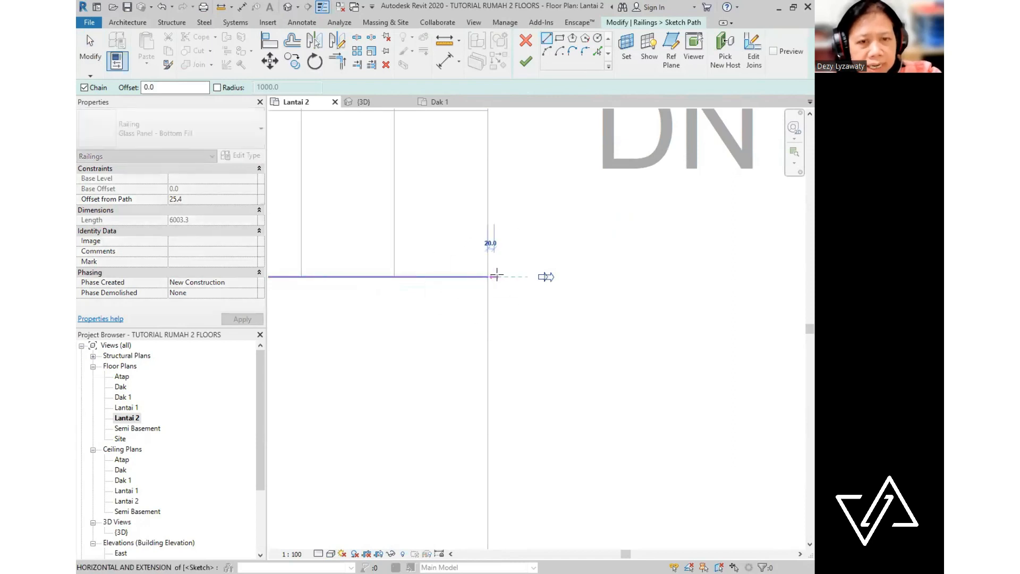
pyautogui.scroll(-1, 525, 276)
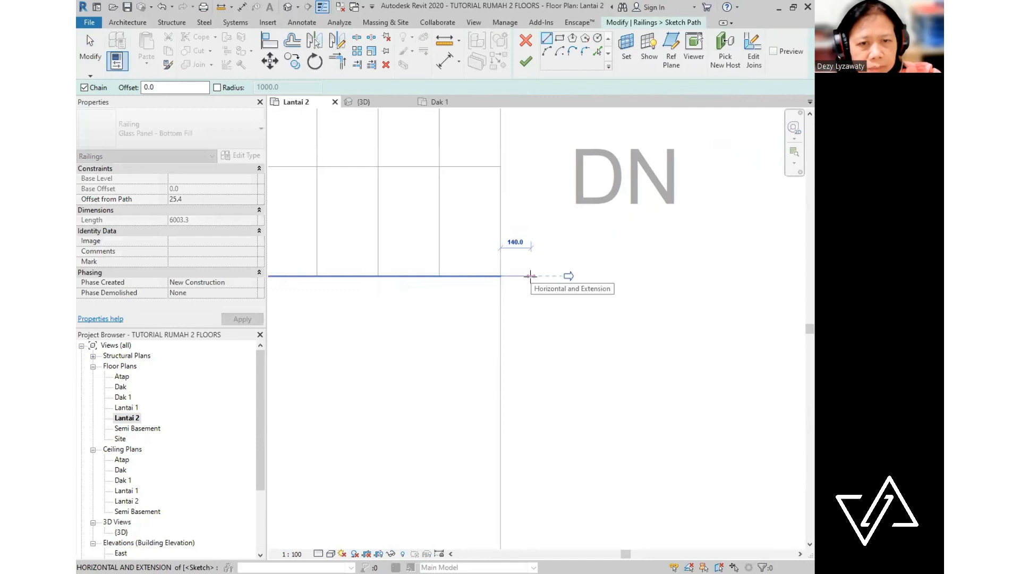
pyautogui.click(531, 275)
# - Continue the railing path about 3100 mm alongside the floor opening and across to the exterior wall, and finish the path
pyautogui.scroll(-3, 535, 270)
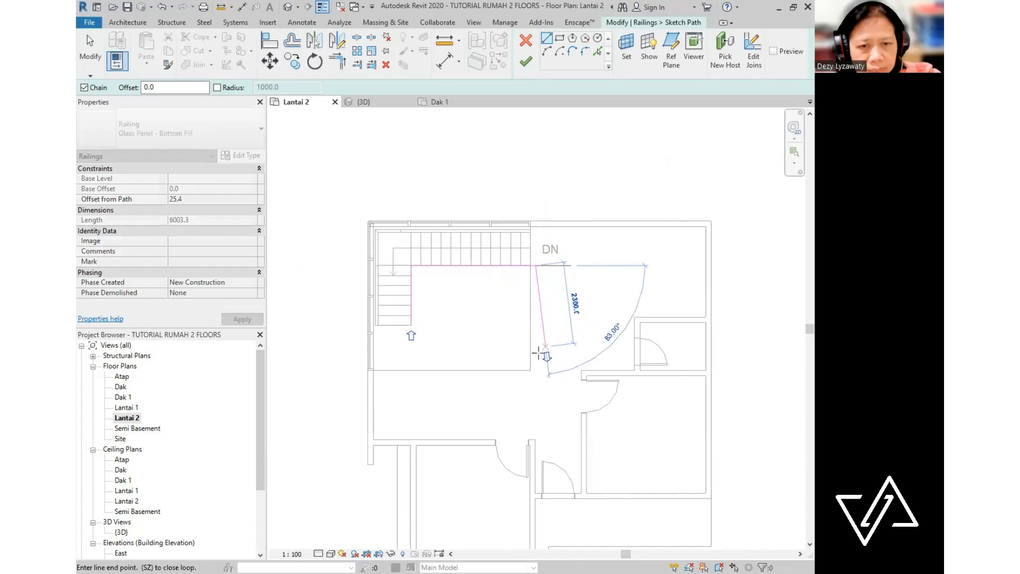
pyautogui.scroll(3, 538, 375)
pyautogui.click(540, 373)
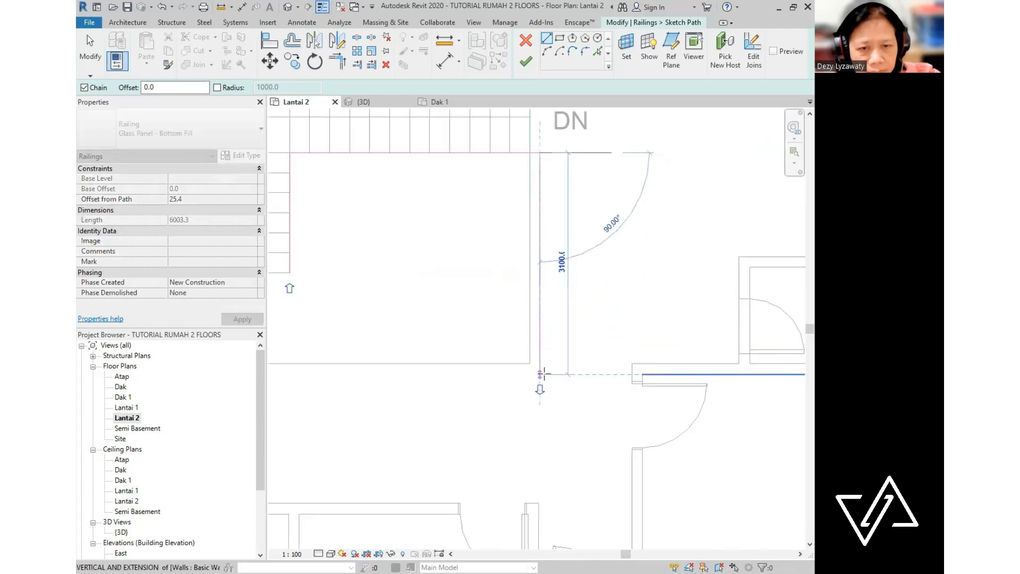
pyautogui.scroll(-2, 540, 372)
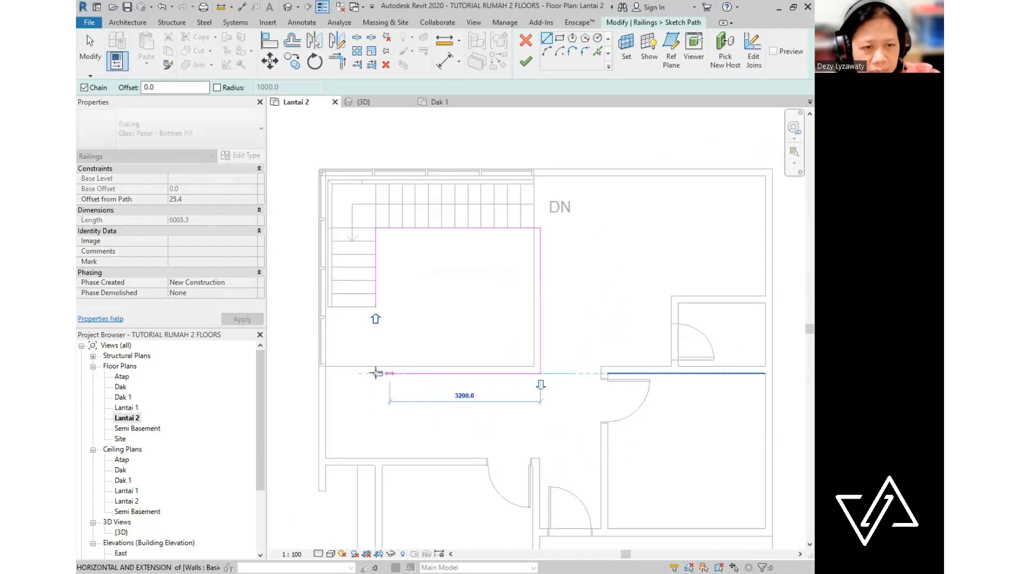
pyautogui.click(325, 374)
pyautogui.press('Escape')
pyautogui.press('Escape')
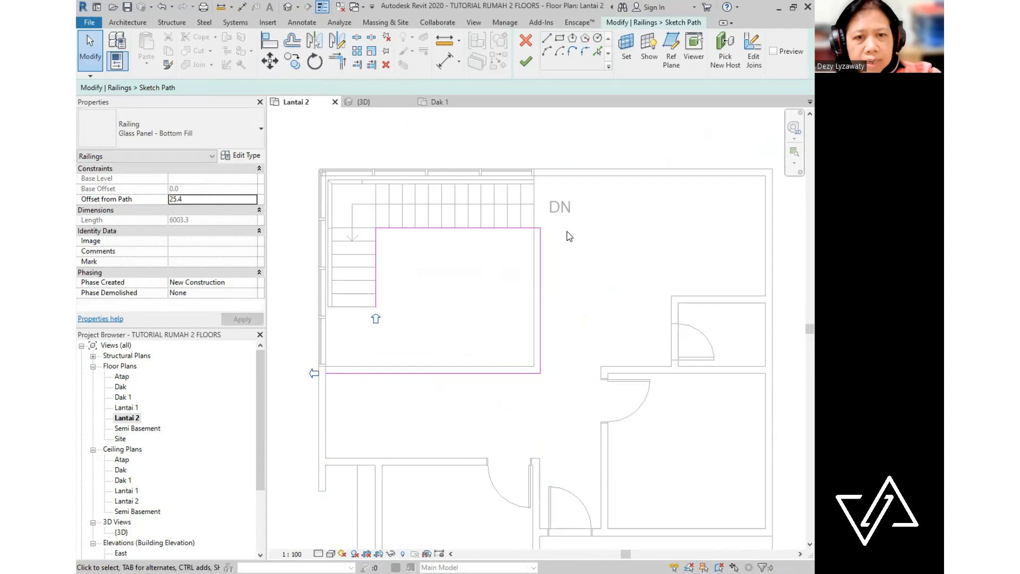
pyautogui.click(525, 64)
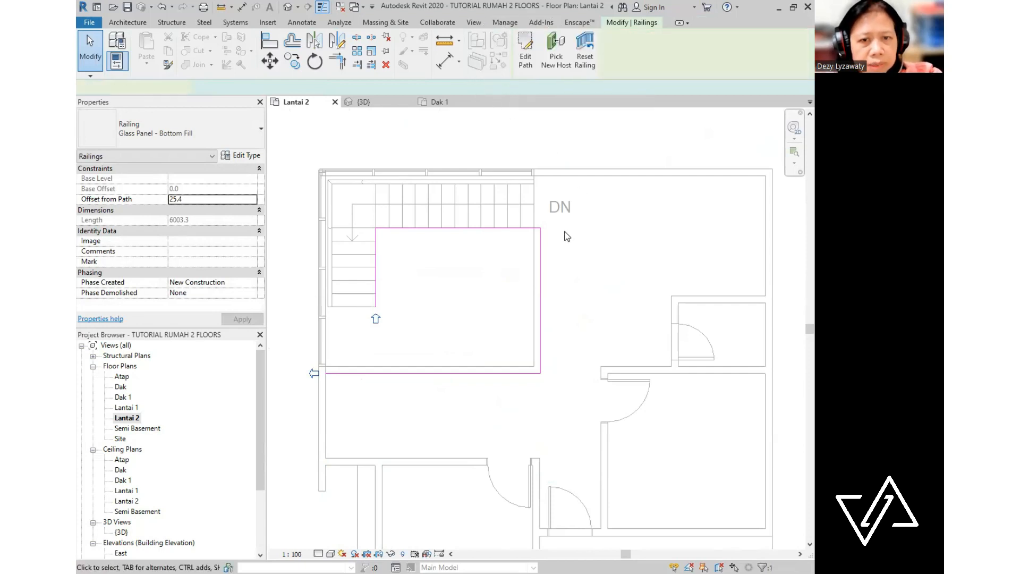
pyautogui.click(569, 264)
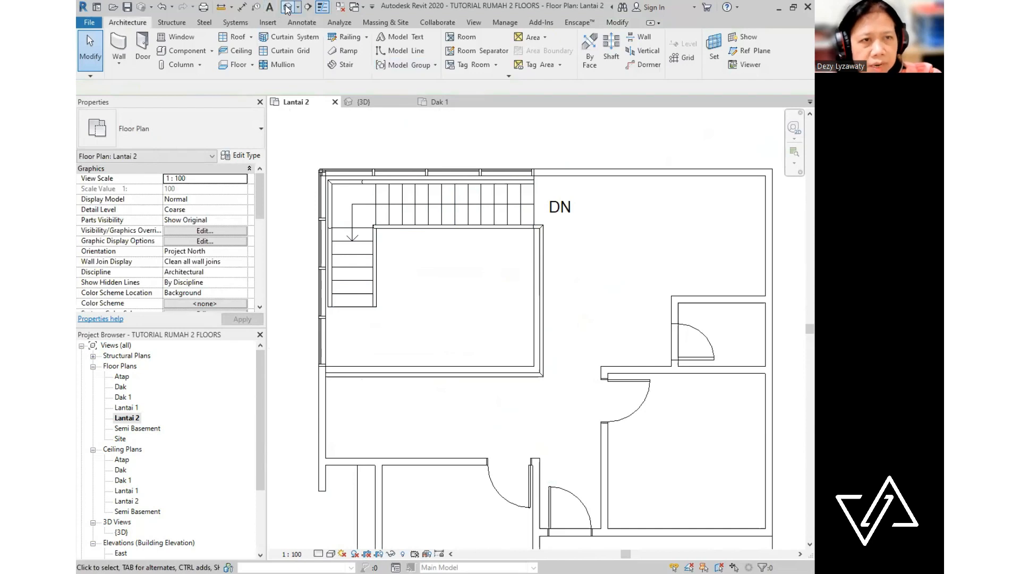
# - Examine the extended glass railing around the stair opening in the 3D view from several angles
pyautogui.click(287, 8)
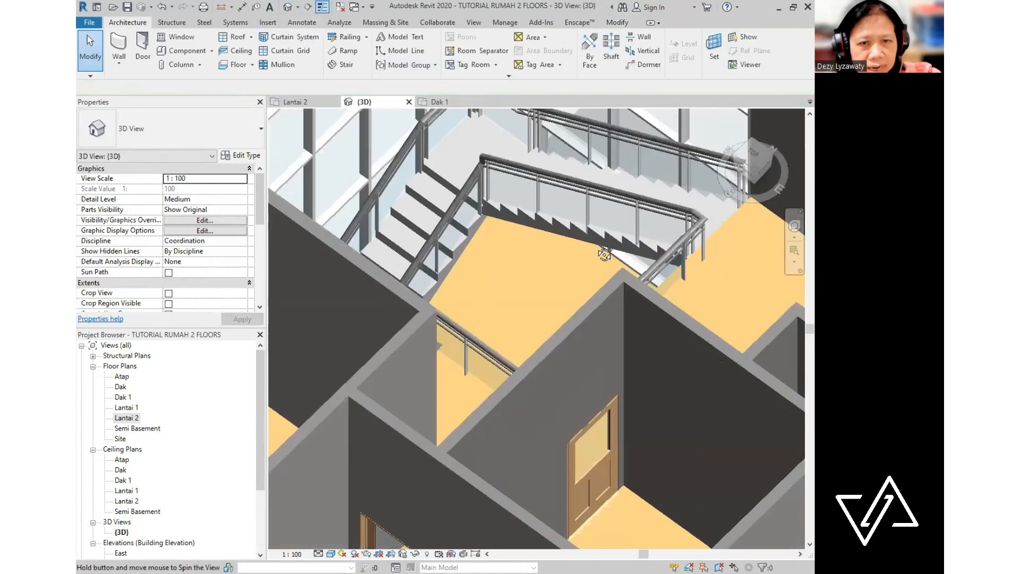
pyautogui.scroll(6, 345, 393)
pyautogui.scroll(-10, 372, 367)
pyautogui.keyDown('shift'); pyautogui.moveTo(603, 348); pyautogui.dragTo(561, 336, button='middle'); pyautogui.keyUp('shift')
pyautogui.moveTo(632, 355); pyautogui.dragTo(553, 306, button='middle')
pyautogui.keyDown('shift'); pyautogui.moveTo(410, 316); pyautogui.dragTo(520, 313, button='middle'); pyautogui.keyUp('shift')
pyautogui.scroll(-5, 408, 344)
pyautogui.scroll(6, 510, 312)
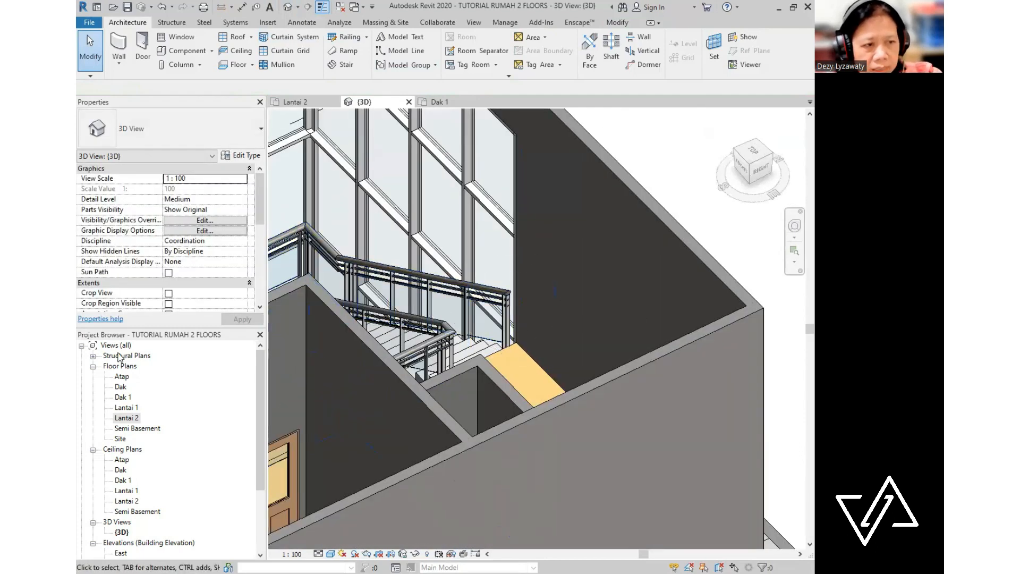
# - On the Lantai 2 plan, extend the outer stair railing's path about 80 mm past the top tread, turn it to meet the wall, and finish
pyautogui.doubleClick(127, 418)
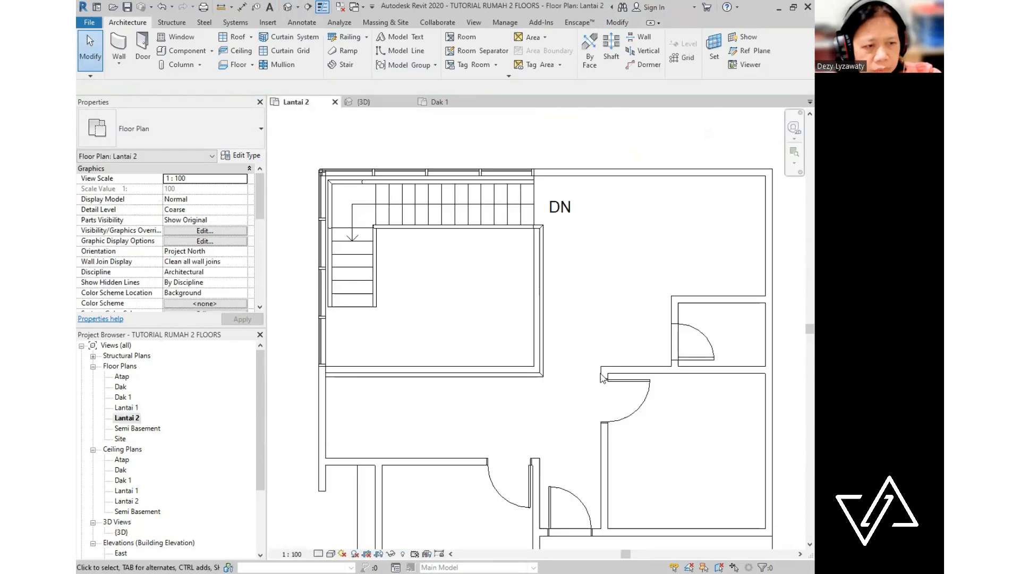
pyautogui.scroll(3, 578, 241)
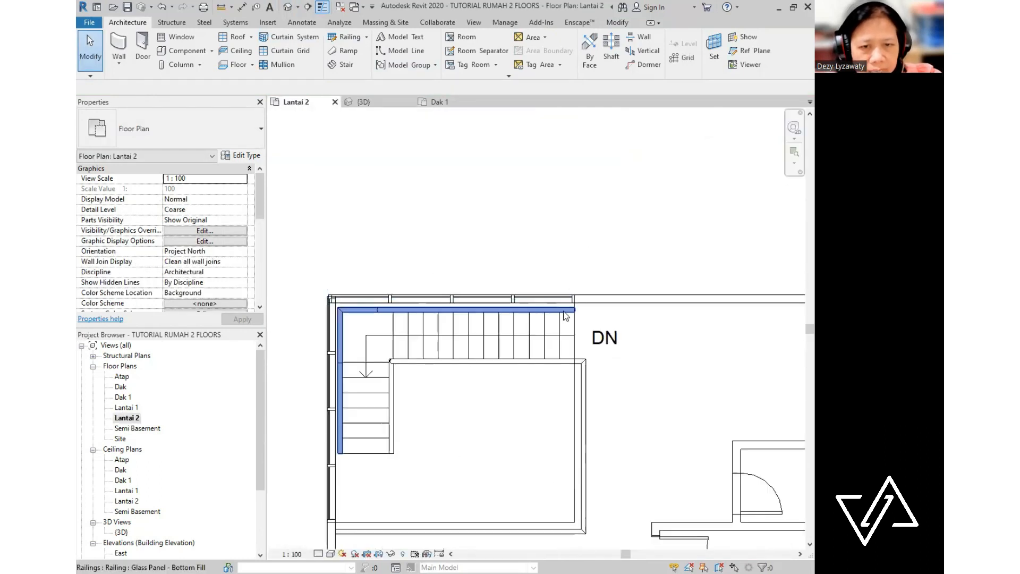
pyautogui.click(565, 315)
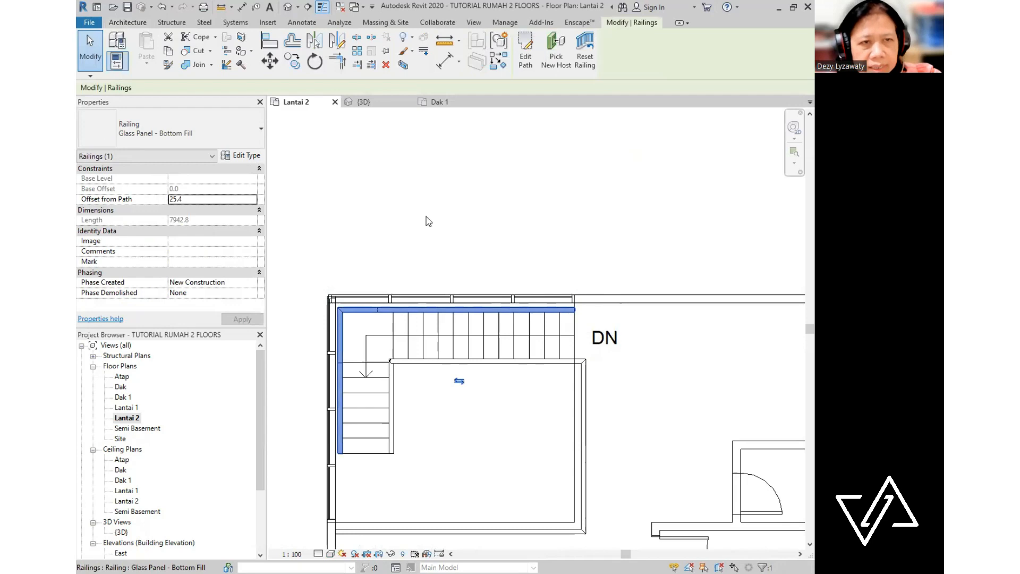
pyautogui.click(526, 62)
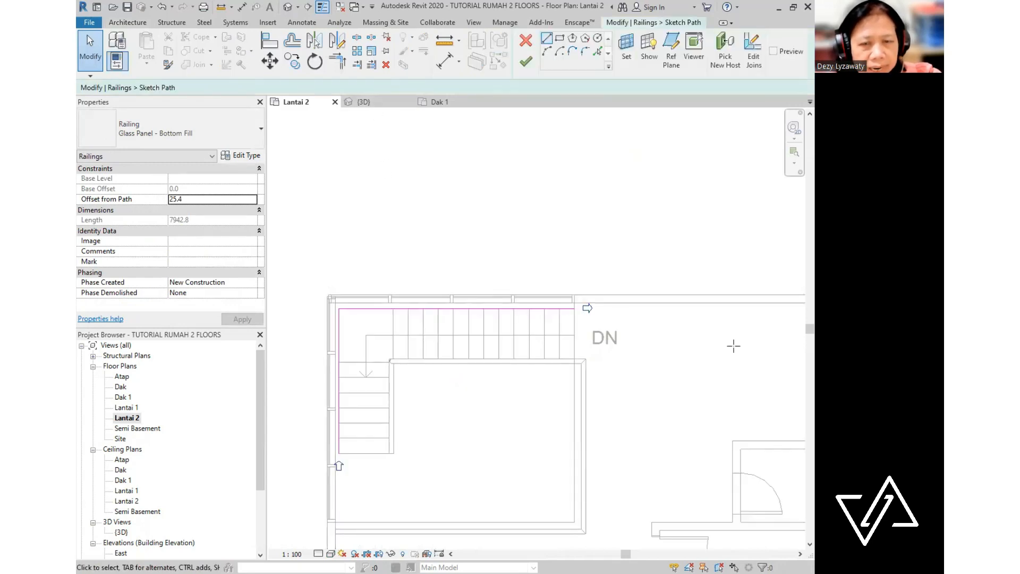
pyautogui.scroll(5, 589, 329)
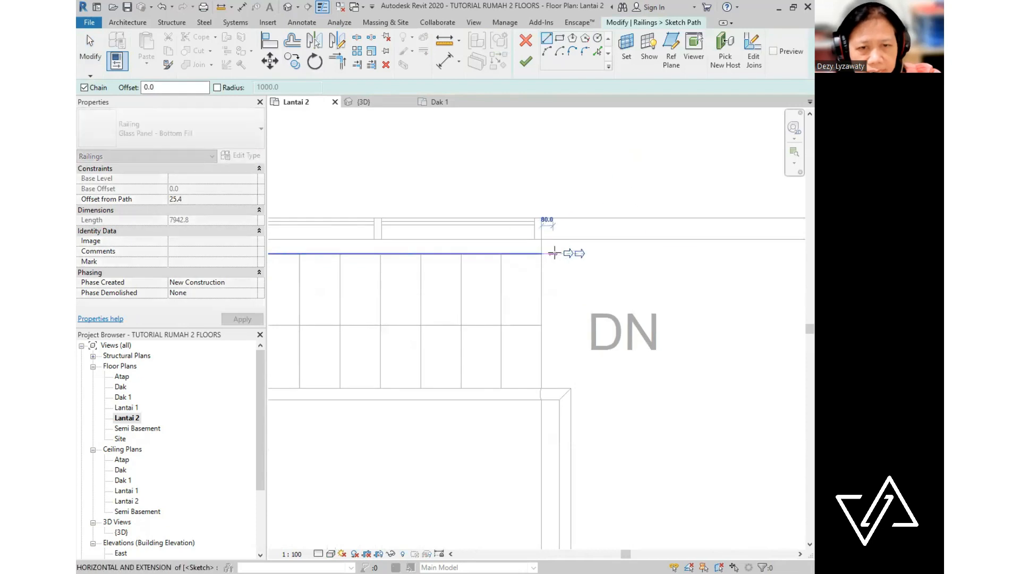
pyautogui.click(554, 252)
pyautogui.click(555, 239)
pyautogui.press('Escape')
pyautogui.press('Escape')
pyautogui.click(526, 61)
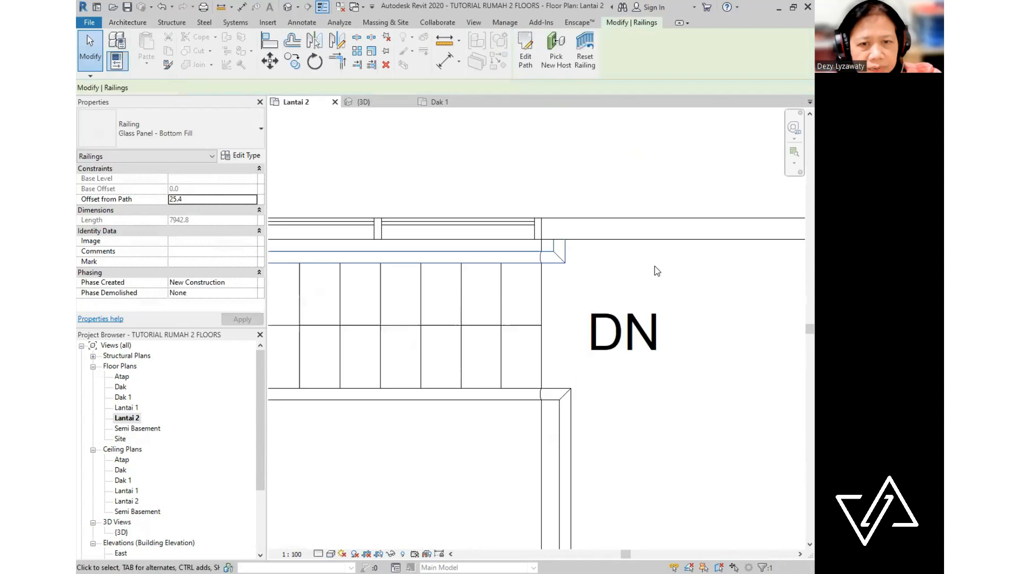
pyautogui.click(640, 262)
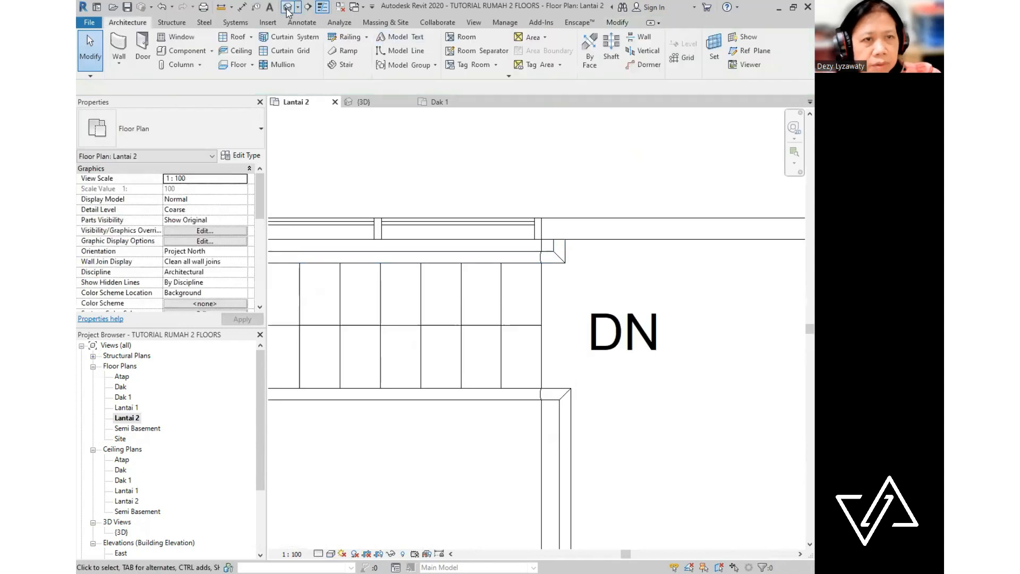
# - Examine the outer railing's end at the stair head and the front balcony in the 3D view
pyautogui.click(287, 9)
pyautogui.scroll(4, 572, 315)
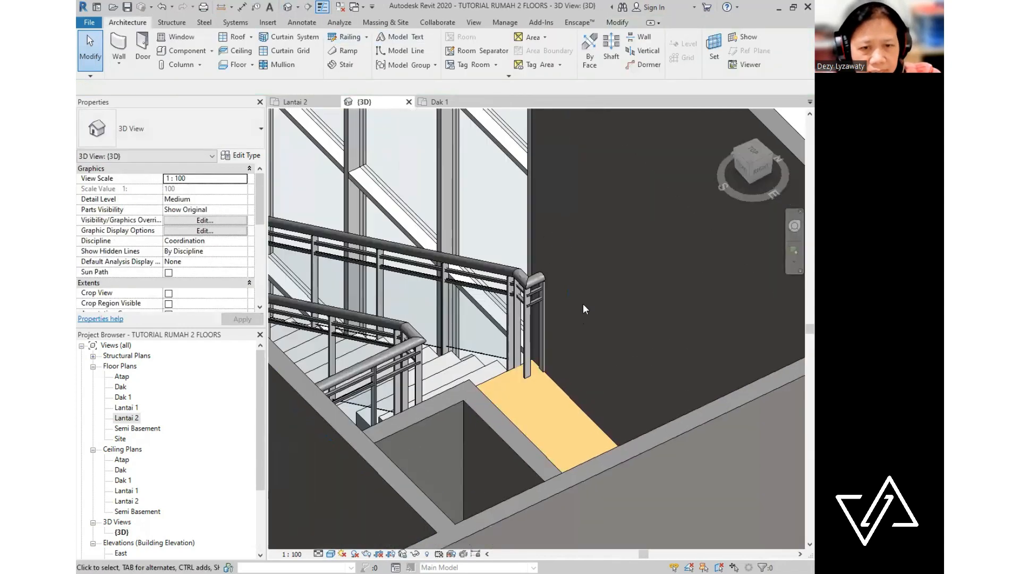
pyautogui.scroll(-5, 582, 298)
pyautogui.keyDown('shift'); pyautogui.moveTo(582, 287); pyautogui.dragTo(608, 253, button='middle'); pyautogui.keyUp('shift')
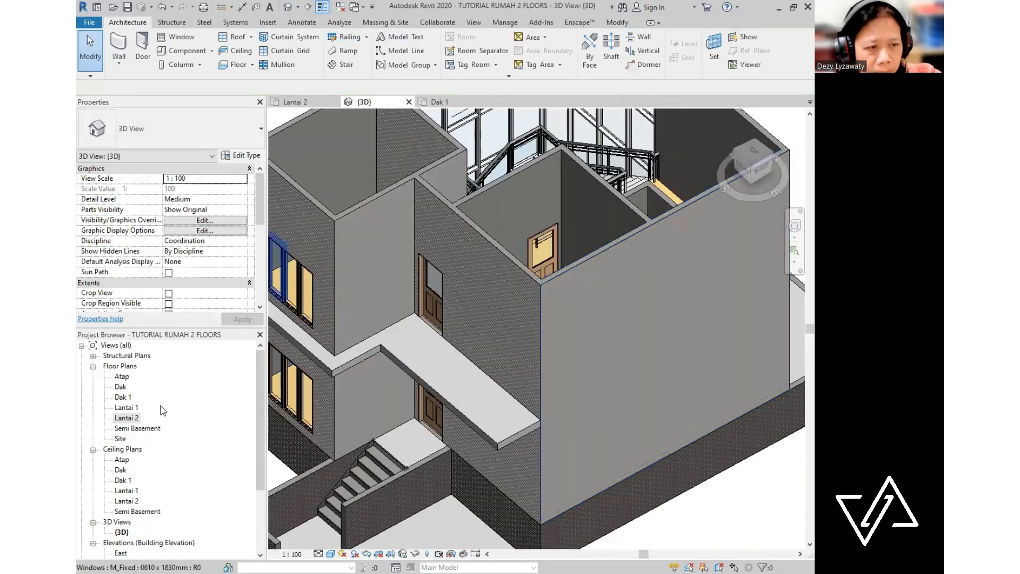
pyautogui.moveTo(573, 437); pyautogui.dragTo(550, 433, button='middle')
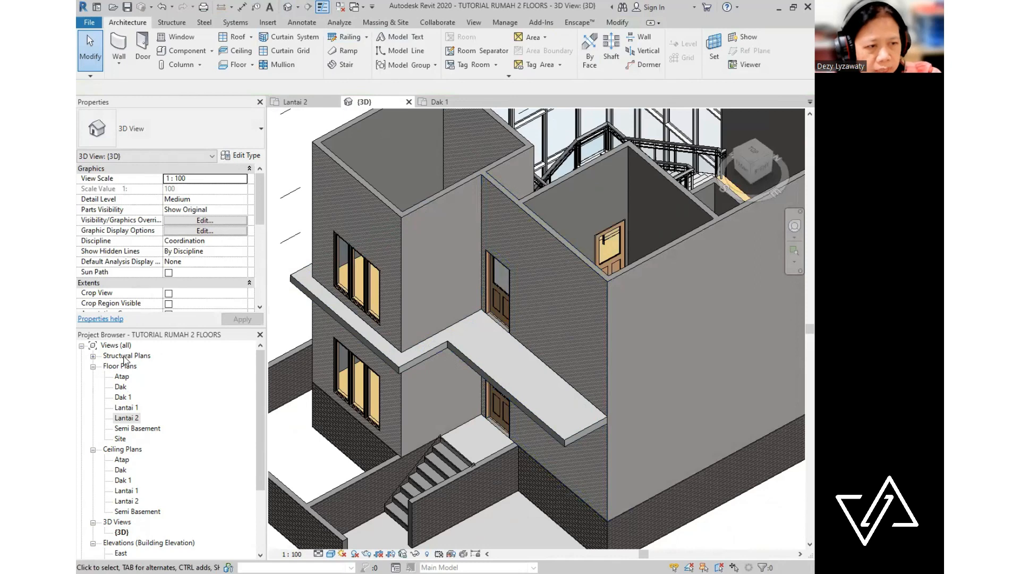
# - On the Lantai 2 plan, sketch a new railing path with a -100 mm offset along the balcony's side and front edges to the wall
pyautogui.doubleClick(126, 418)
pyautogui.scroll(-4, 519, 342)
pyautogui.scroll(5, 557, 447)
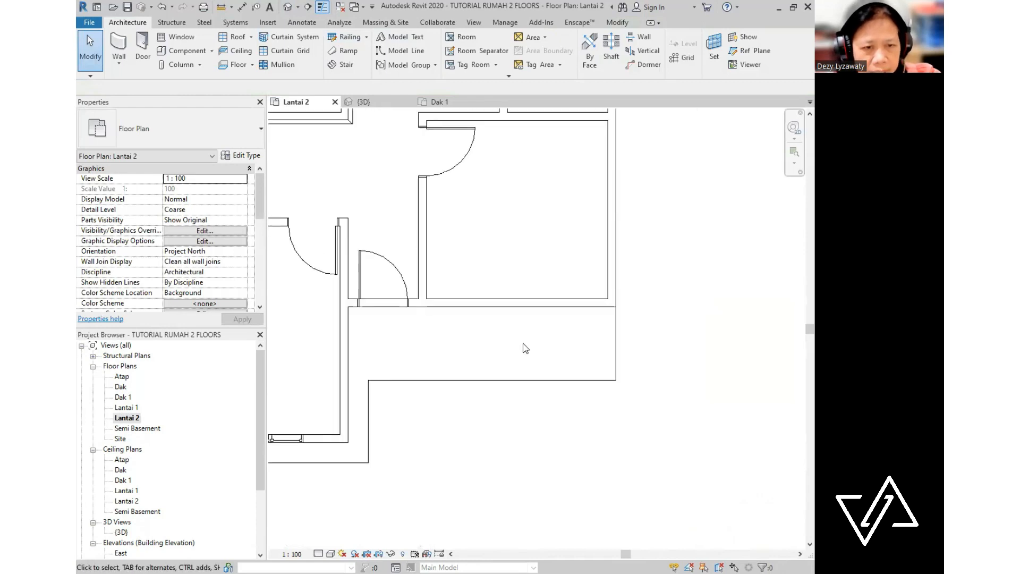
pyautogui.moveTo(526, 348); pyautogui.dragTo(553, 375, button='middle')
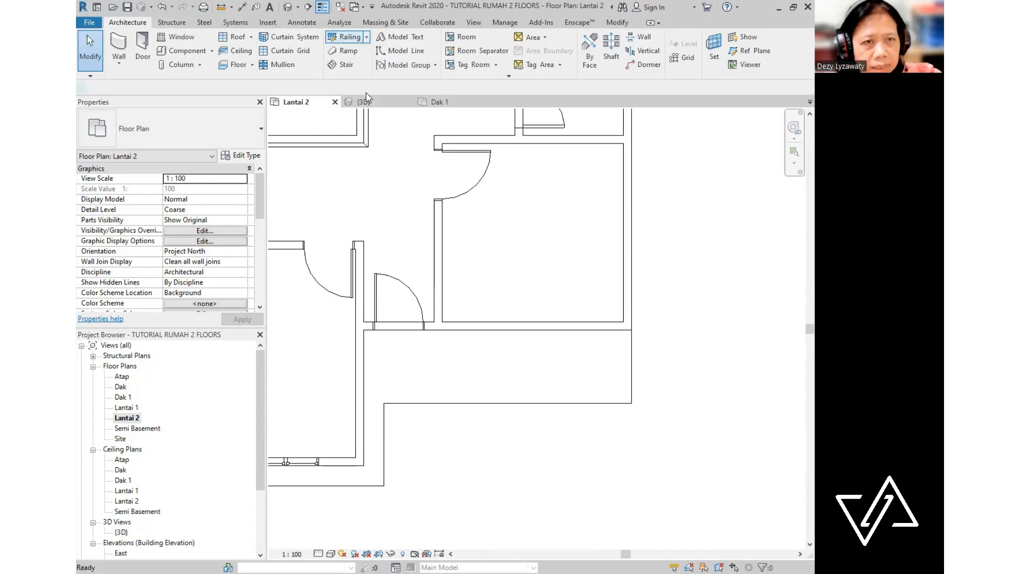
pyautogui.click(346, 36)
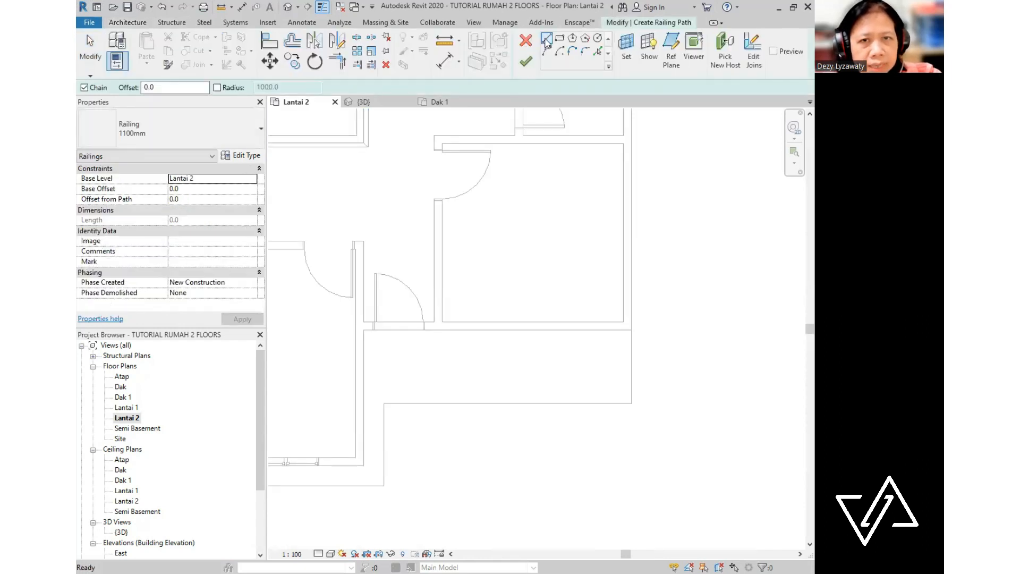
pyautogui.click(546, 39)
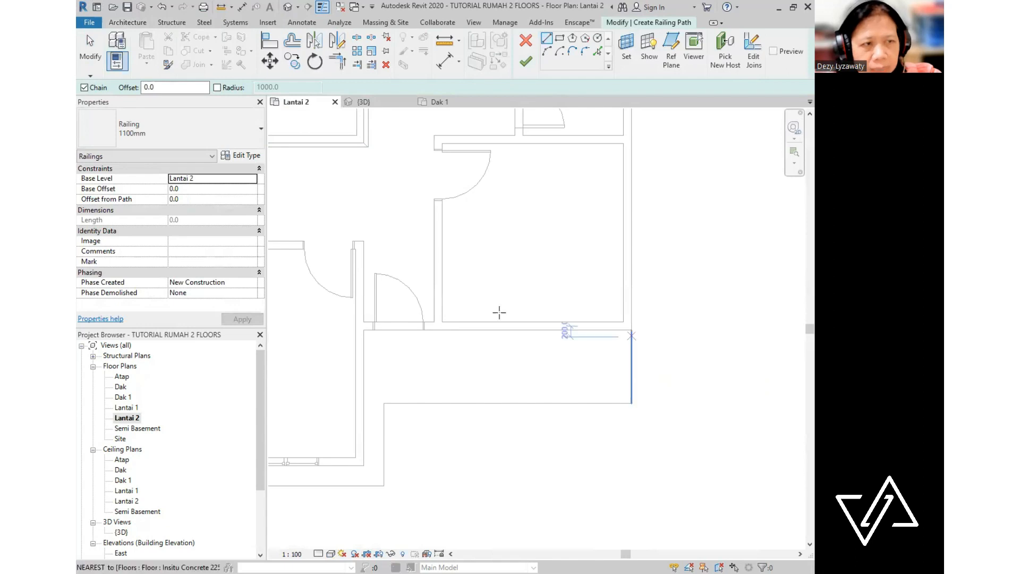
pyautogui.click(160, 86)
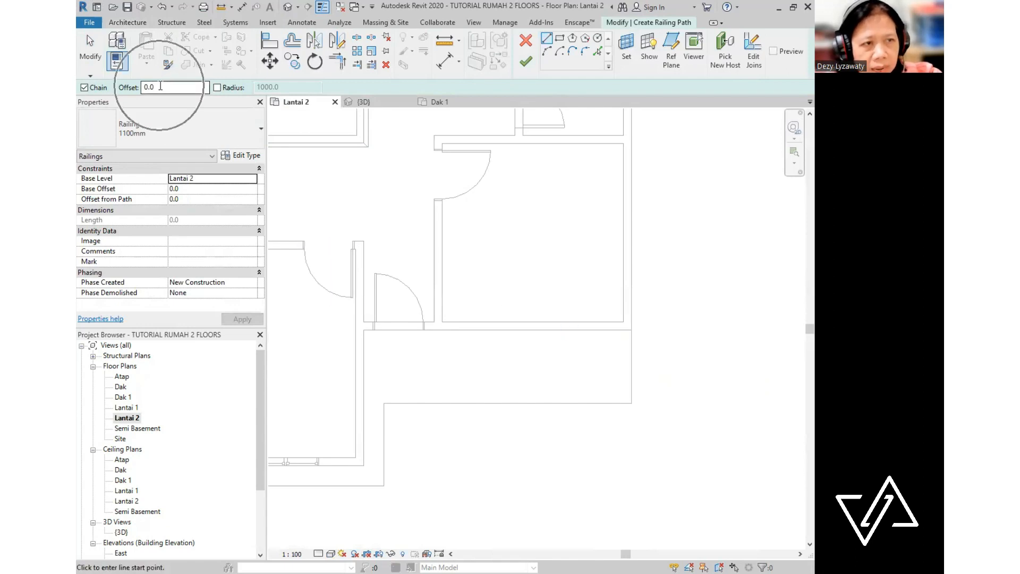
pyautogui.doubleClick(159, 86)
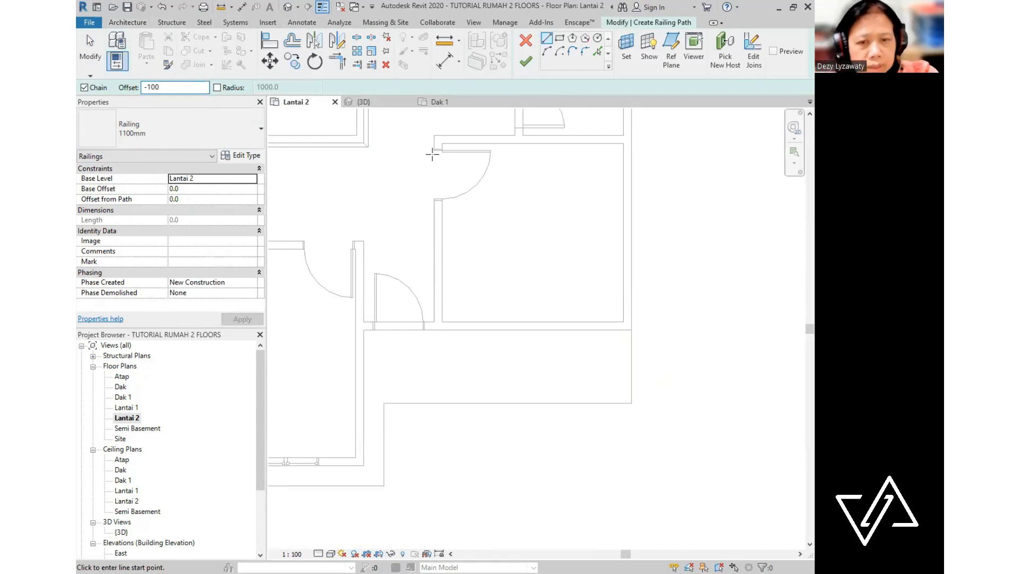
pyautogui.click(630, 329)
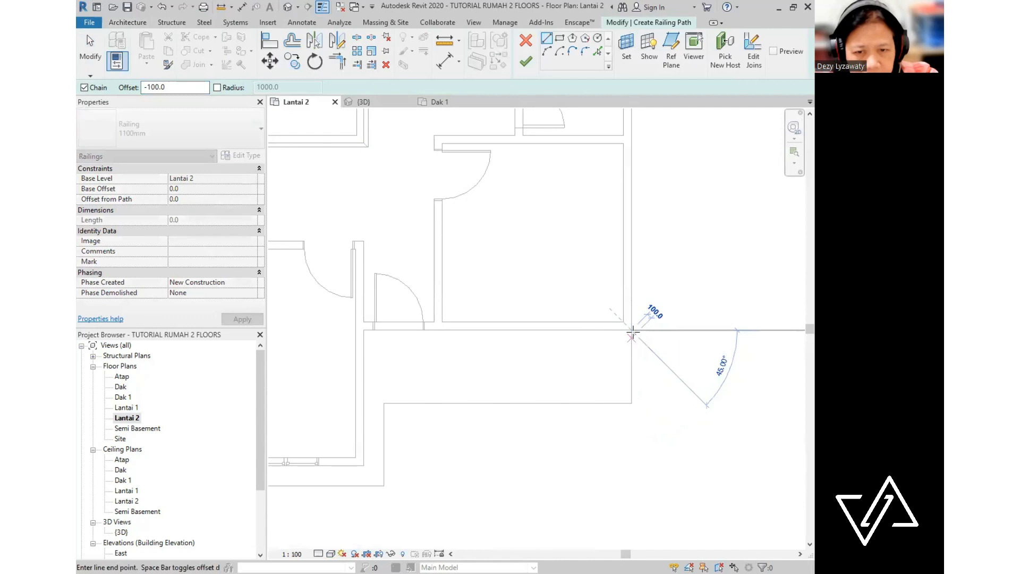
pyautogui.click(631, 403)
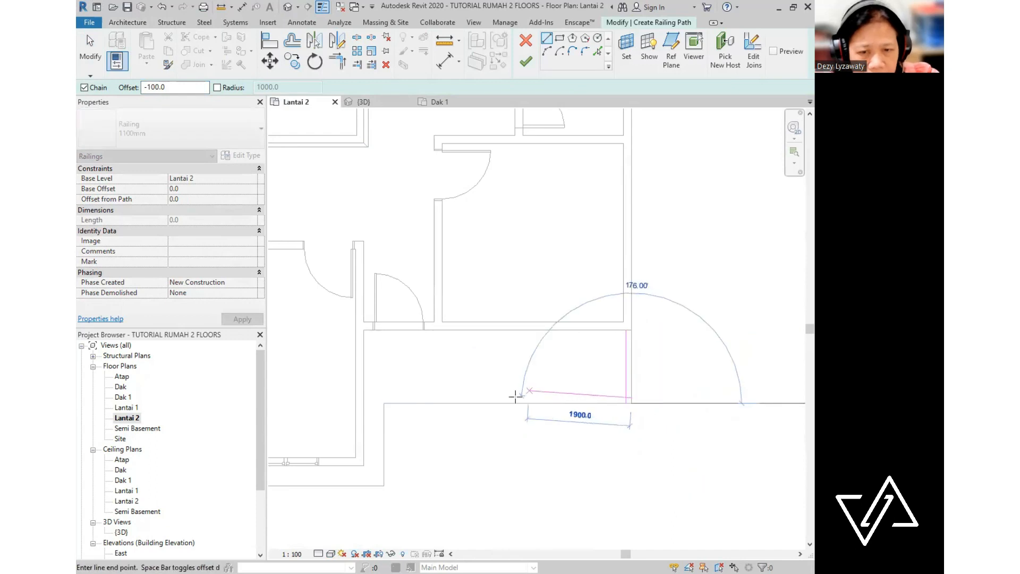
pyautogui.click(363, 402)
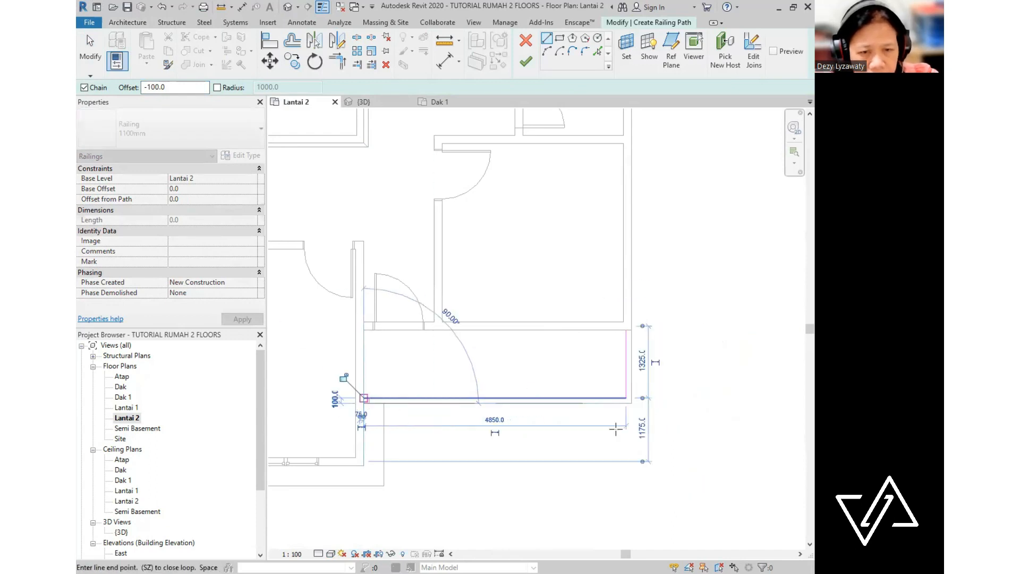
pyautogui.press('Escape')
pyautogui.press('Escape')
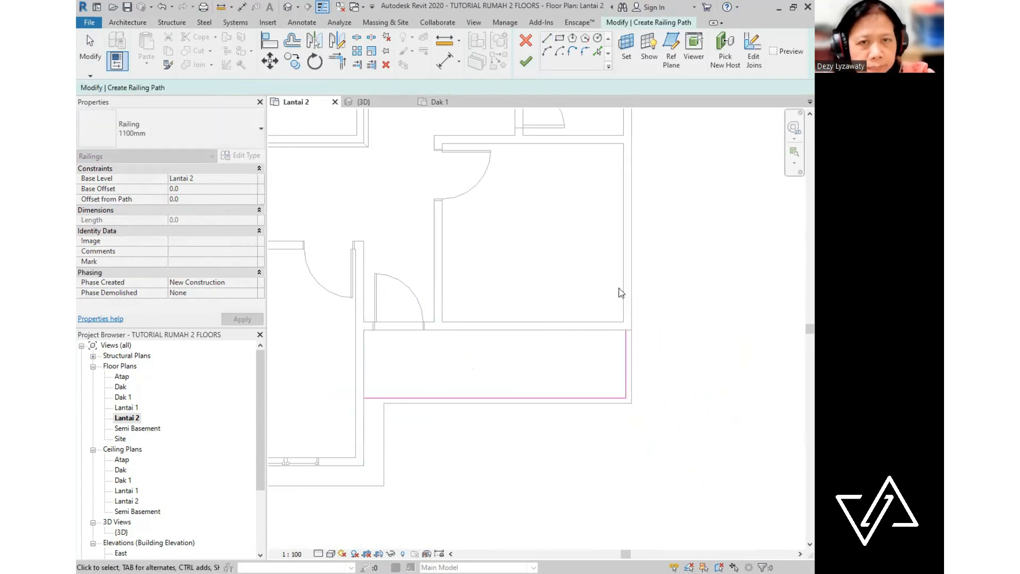
# - Finish the balcony railing sketch and change the railing's type to Glass Panel - Bottom Fill in the 3D view
pyautogui.click(533, 70)
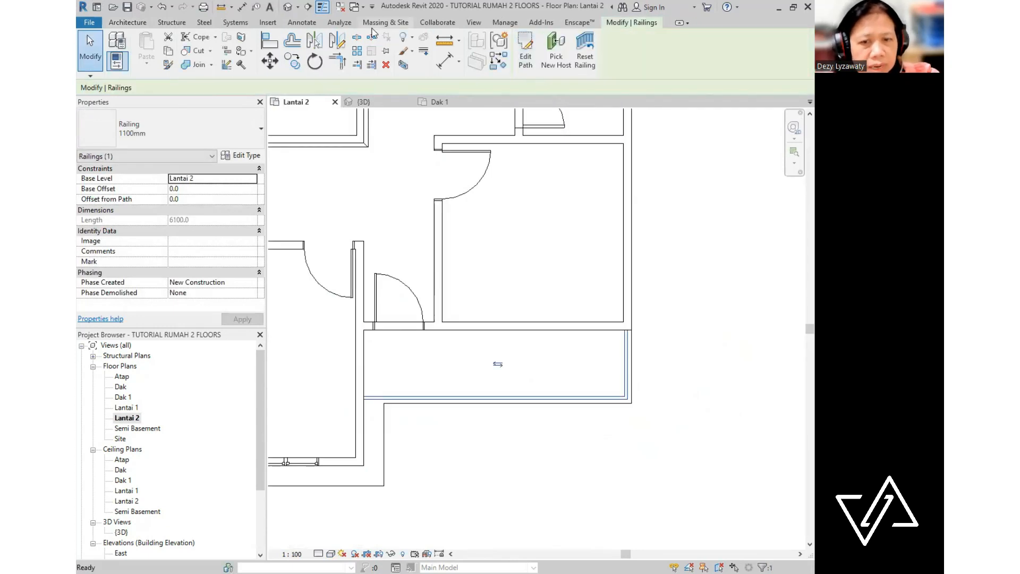
pyautogui.click(288, 6)
pyautogui.press('Escape')
pyautogui.click(562, 409)
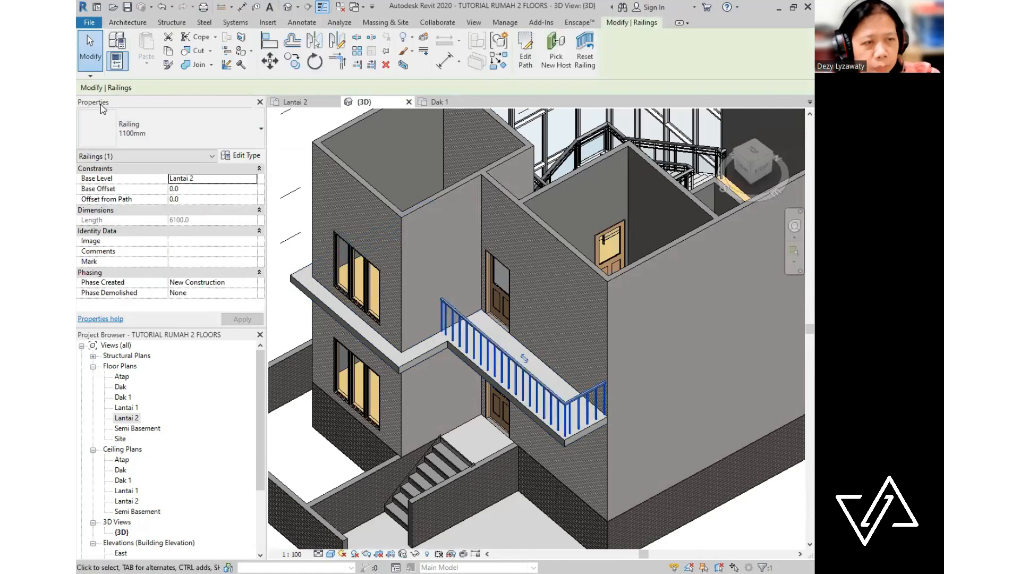
pyautogui.click(232, 137)
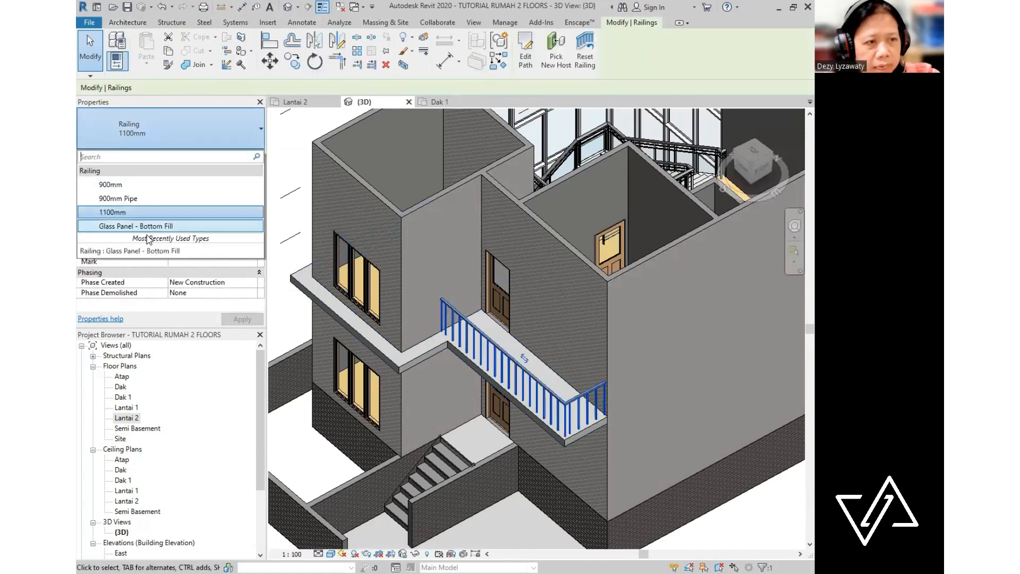
pyautogui.press('ctrl')
pyautogui.press('ctrl')
pyautogui.press('ctrl')
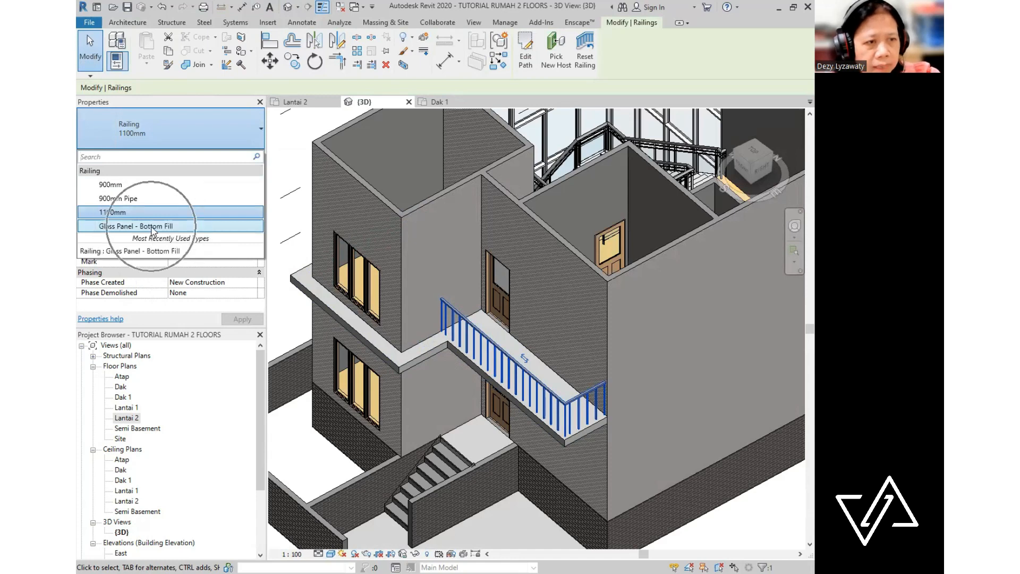
pyautogui.click(151, 228)
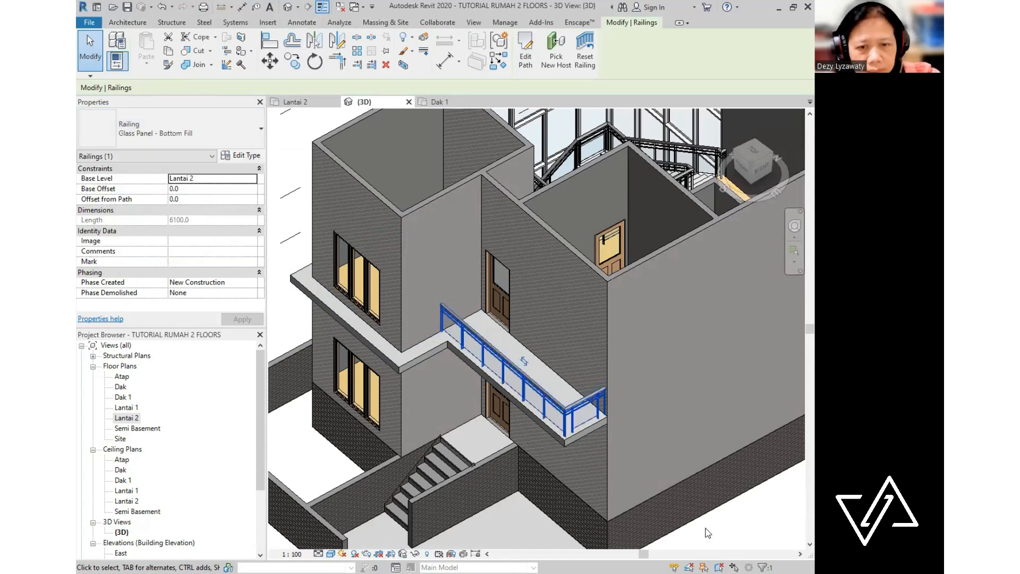
# - Examine the front balcony's glass railing and the whole house in the 3D view from several angles
pyautogui.click(705, 531)
pyautogui.scroll(-1, 544, 355)
pyautogui.keyDown('shift'); pyautogui.moveTo(546, 356); pyautogui.dragTo(724, 392, button='middle'); pyautogui.keyUp('shift')
pyautogui.scroll(-1, 534, 301)
pyautogui.scroll(-1, 534, 301)
pyautogui.keyDown('shift'); pyautogui.moveTo(640, 454); pyautogui.dragTo(438, 390, button='middle'); pyautogui.keyUp('shift')
pyautogui.scroll(3, 417, 387)
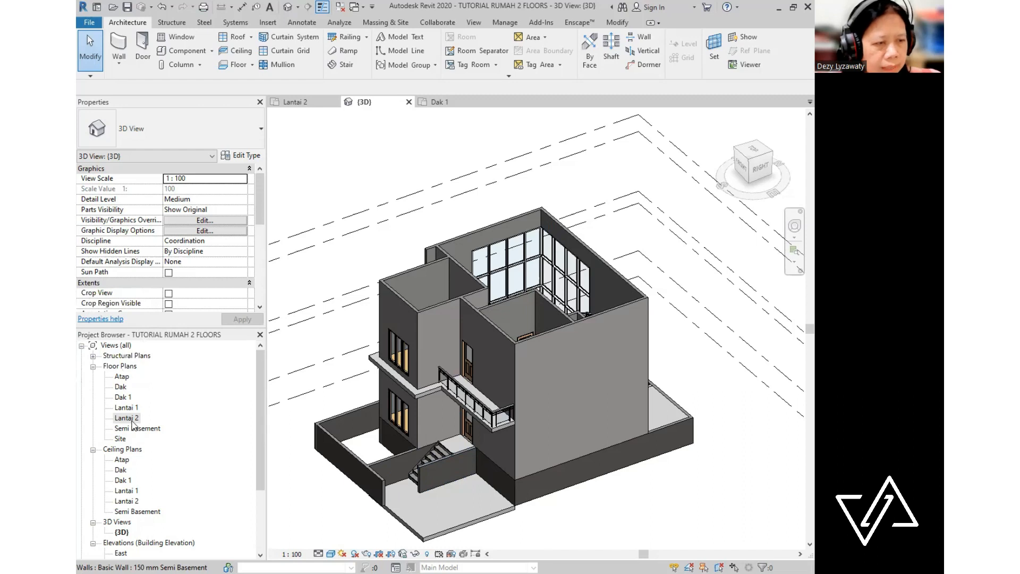
# - Open the Dak floor plan and set its underlay range base level to Semi Basement
pyautogui.doubleClick(120, 386)
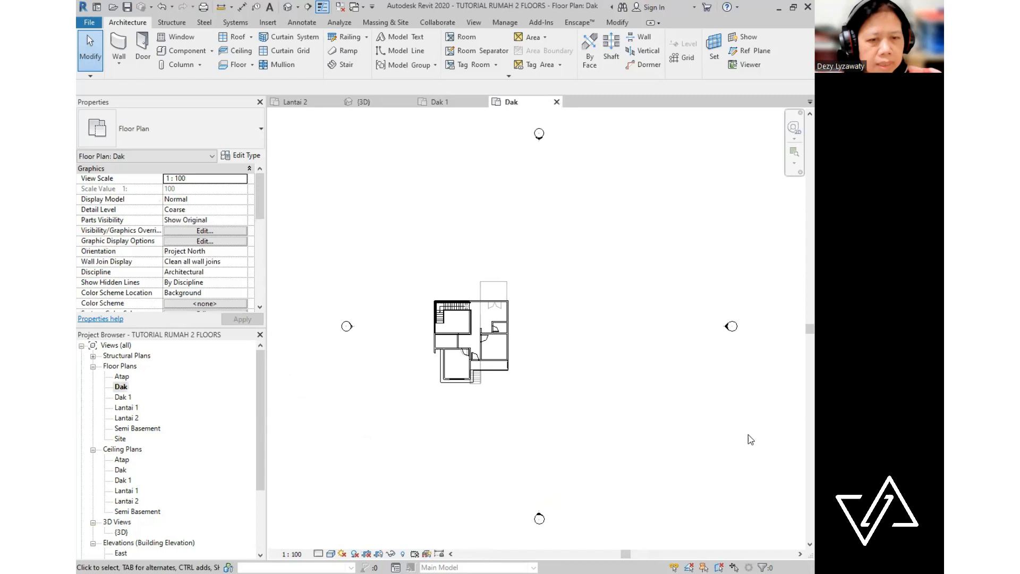
pyautogui.scroll(3, 452, 387)
pyautogui.moveTo(598, 376); pyautogui.dragTo(539, 380, button='middle')
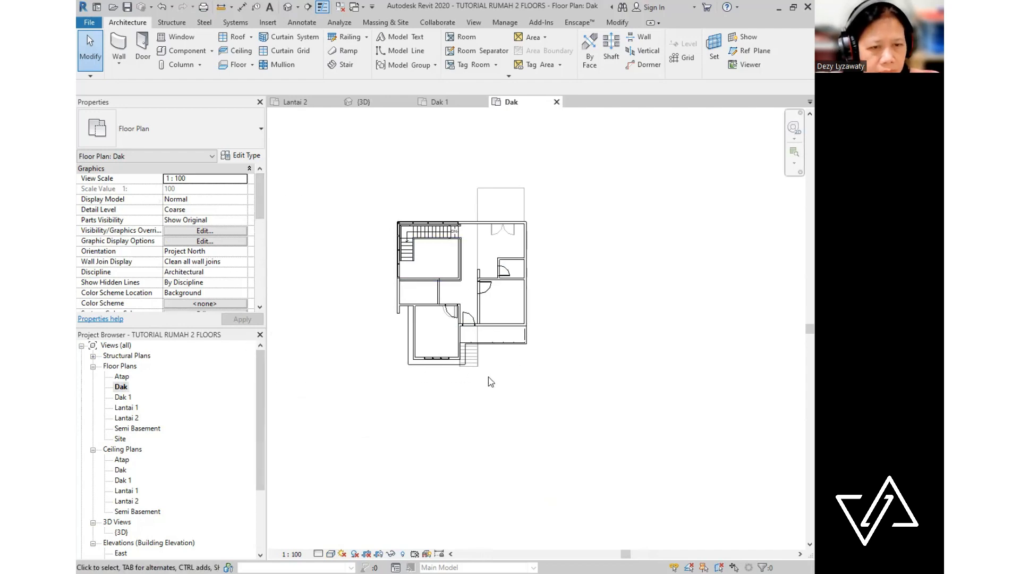
pyautogui.scroll(2, 483, 378)
pyautogui.scroll(-1, 466, 381)
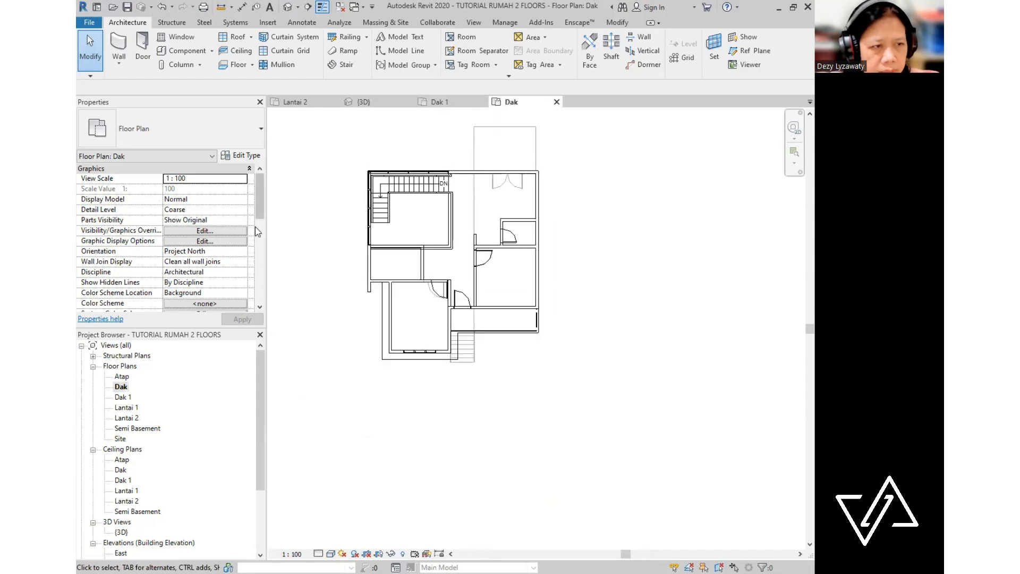
pyautogui.moveTo(261, 211); pyautogui.dragTo(262, 257)
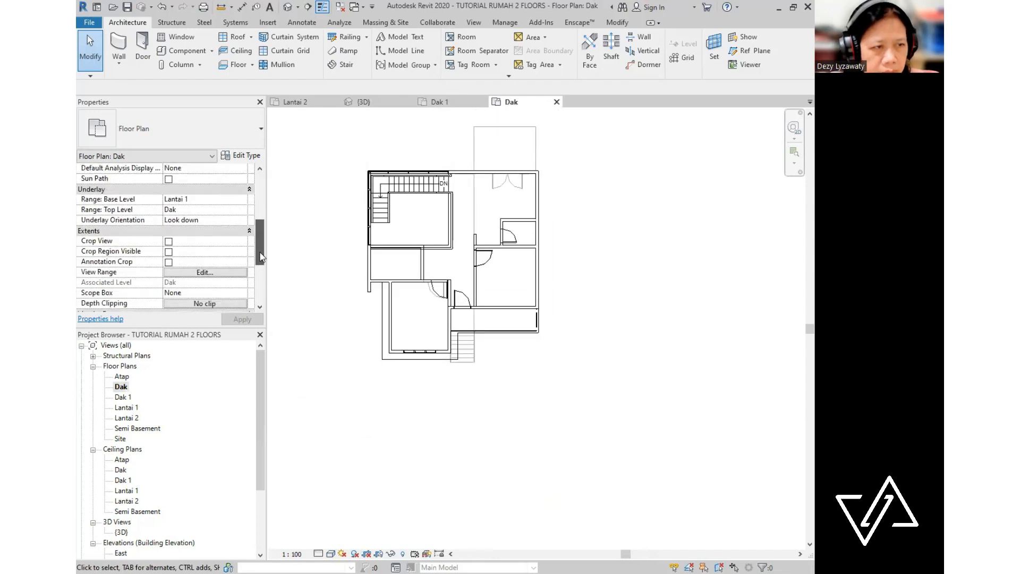
pyautogui.click(95, 104)
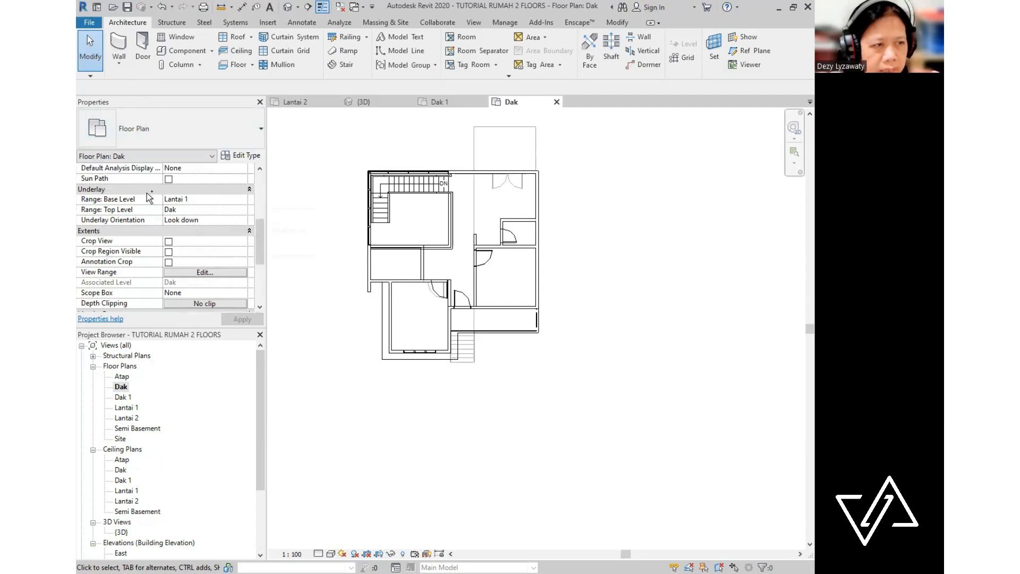
pyautogui.click(244, 200)
pyautogui.click(243, 200)
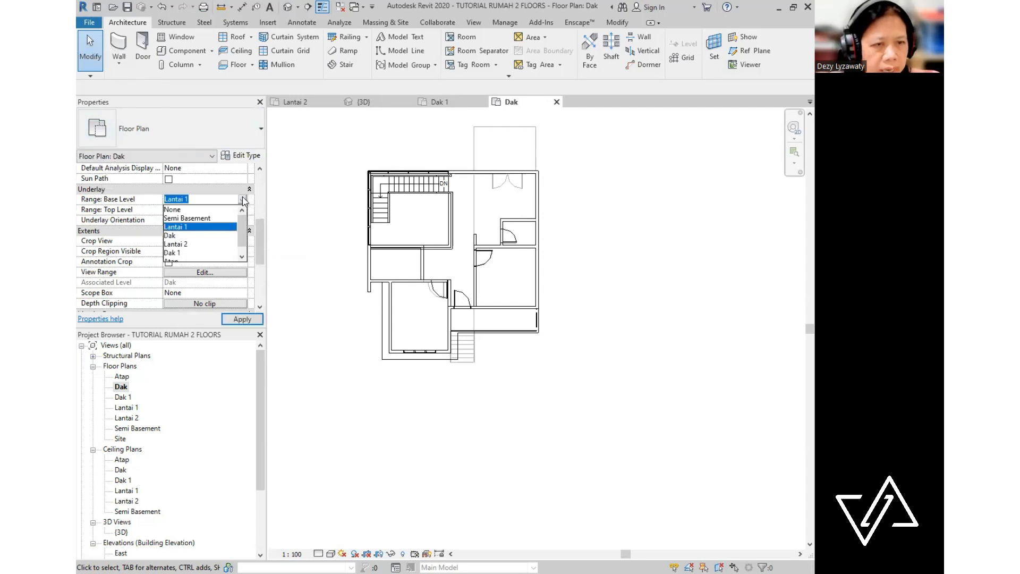
pyautogui.click(205, 219)
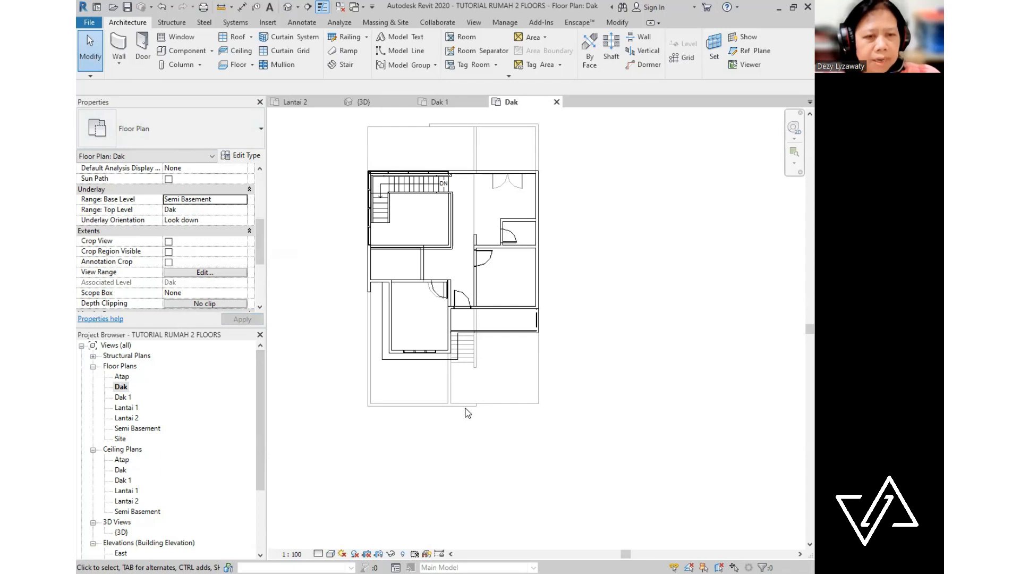
pyautogui.press('ctrl')
pyautogui.press('ctrl')
pyautogui.press('ctrl')
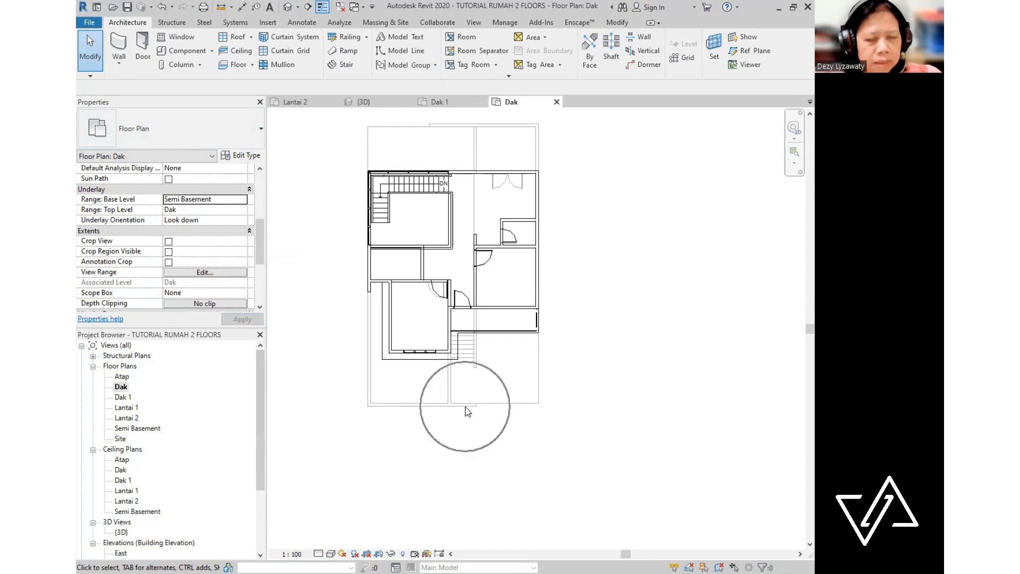
pyautogui.press('ctrl')
pyautogui.press('ctrl')
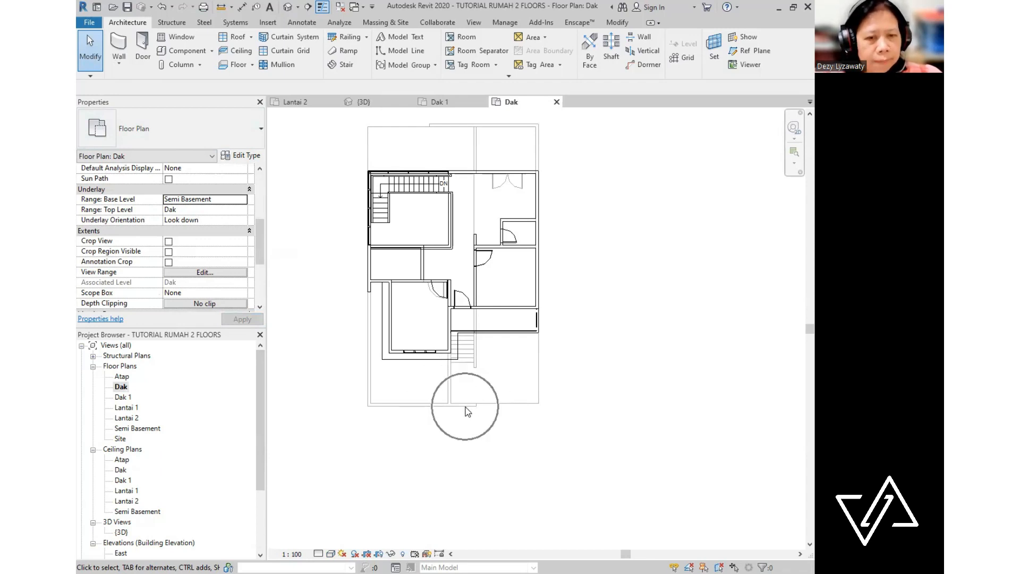
# - Start a roof by footprint on the Dak plan without a defined slope, using the Sloped Glazing type
pyautogui.moveTo(482, 394); pyautogui.dragTo(513, 384, button='middle')
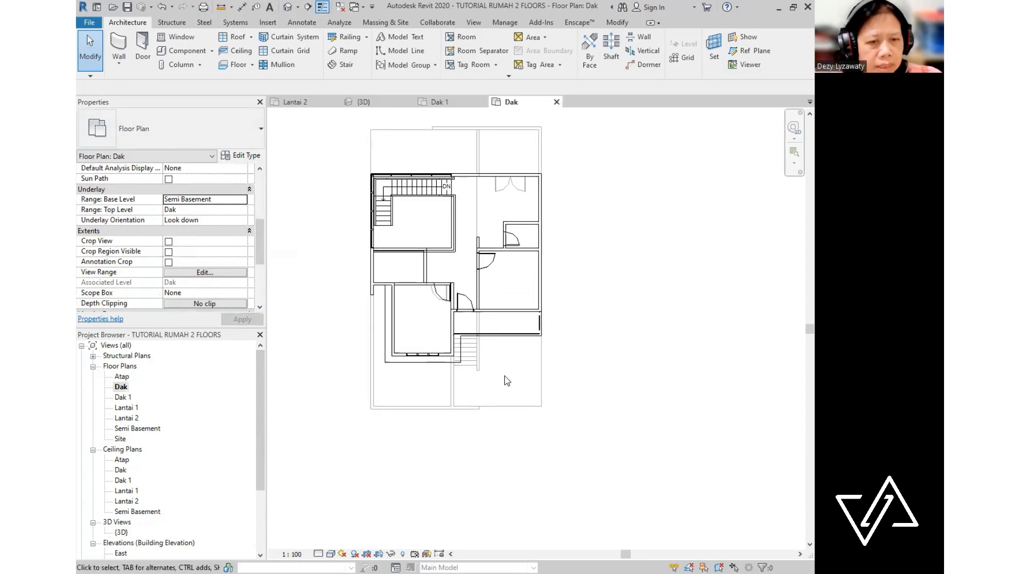
pyautogui.scroll(1, 512, 383)
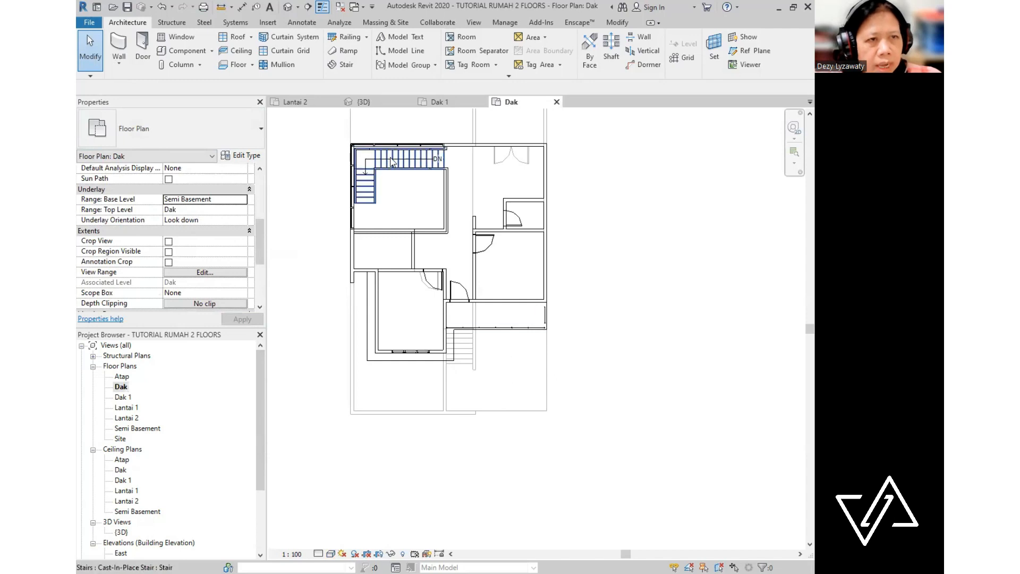
pyautogui.press('ctrl')
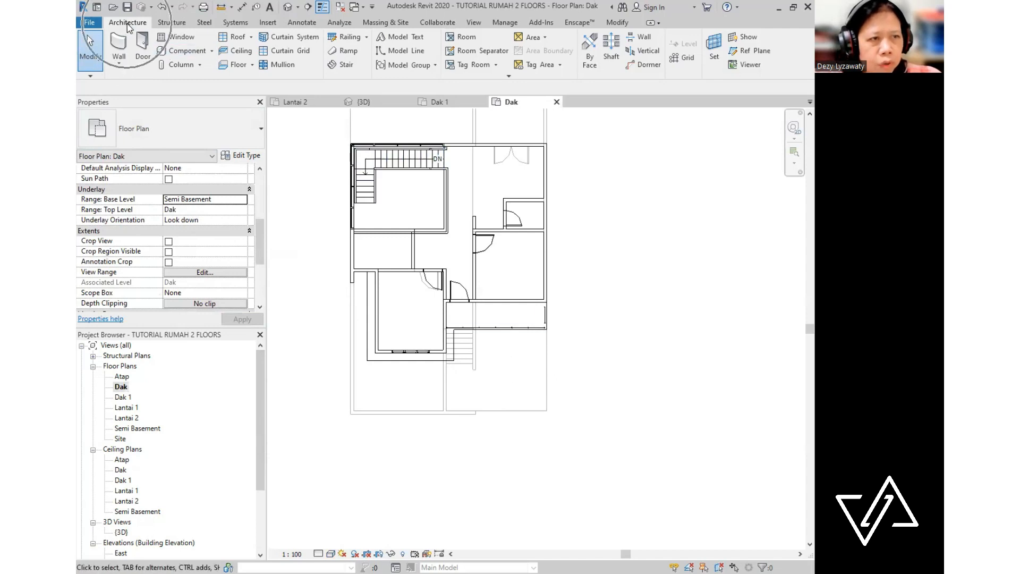
pyautogui.click(251, 40)
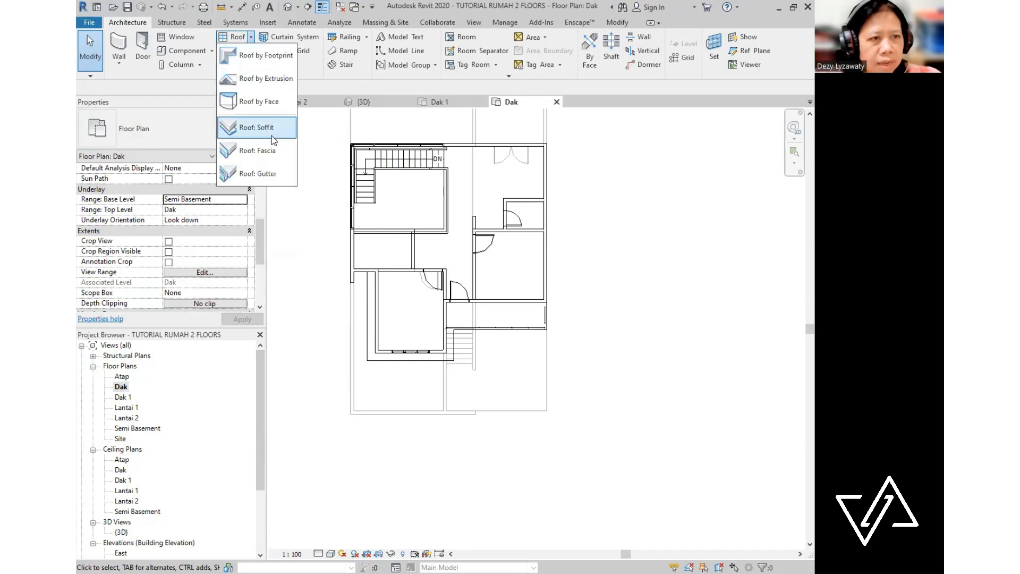
pyautogui.click(278, 56)
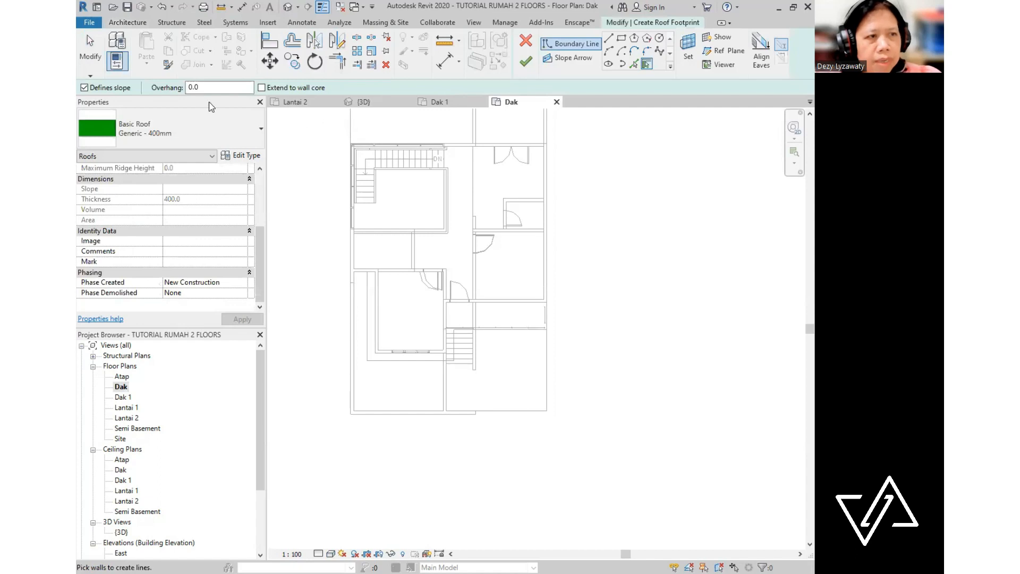
pyautogui.click(84, 88)
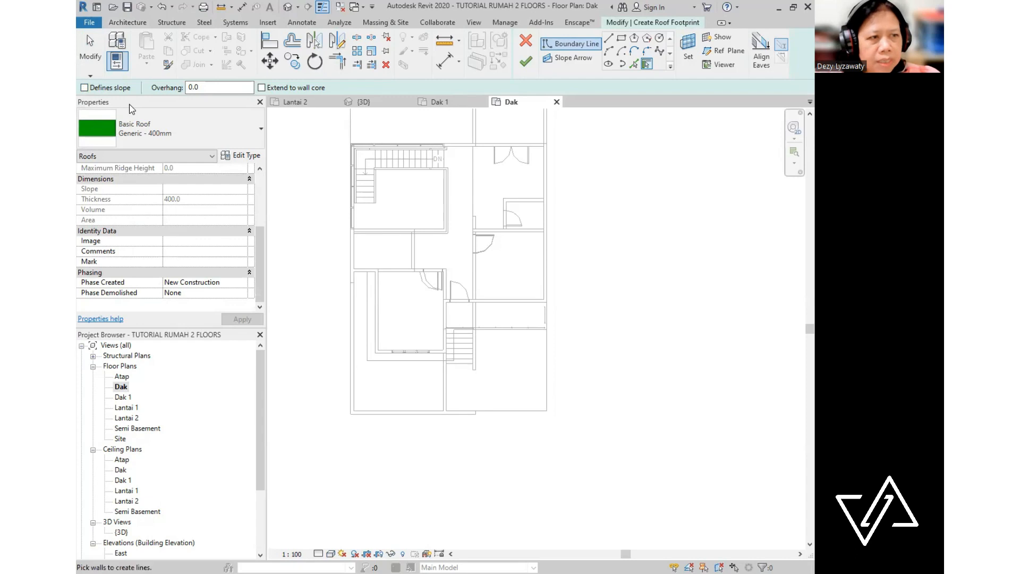
pyautogui.click(260, 130)
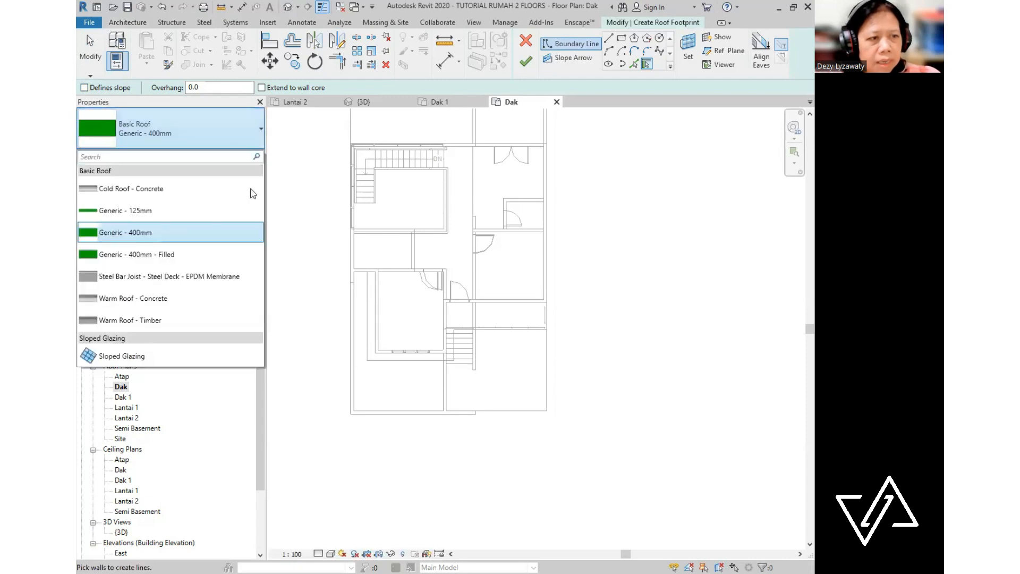
pyautogui.click(126, 355)
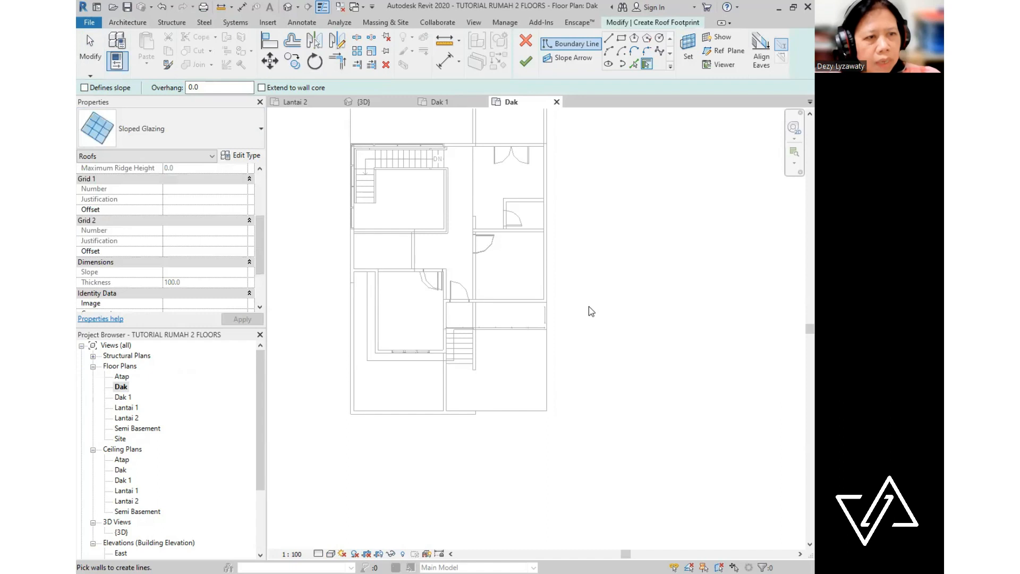
# - Sketch a rectangular roof boundary about 1450 by 5500 mm over the entrance stair, from the house wall to the front fence, and finish
pyautogui.click(622, 39)
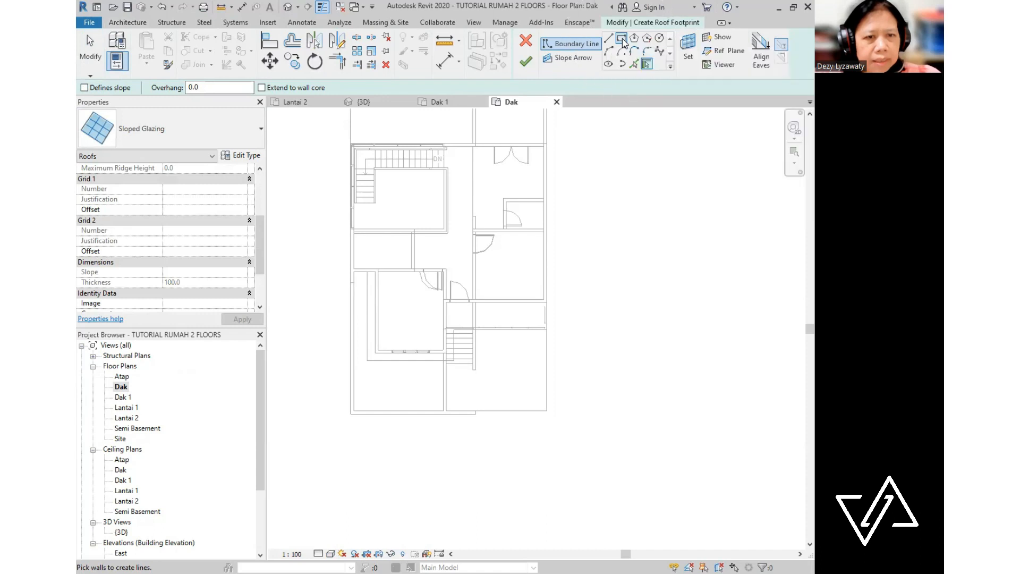
pyautogui.scroll(3, 473, 316)
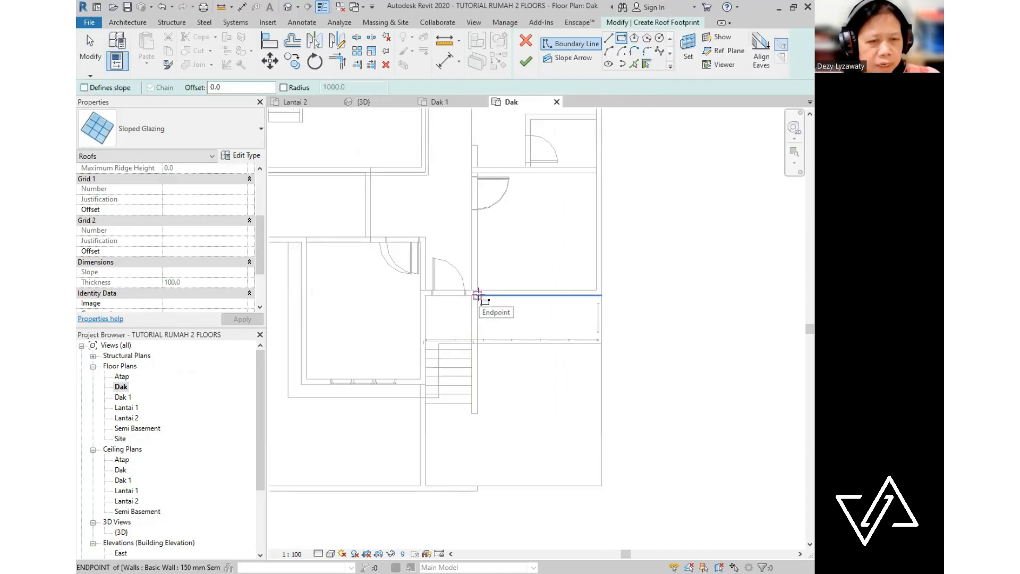
pyautogui.click(477, 295)
pyautogui.scroll(-2, 472, 319)
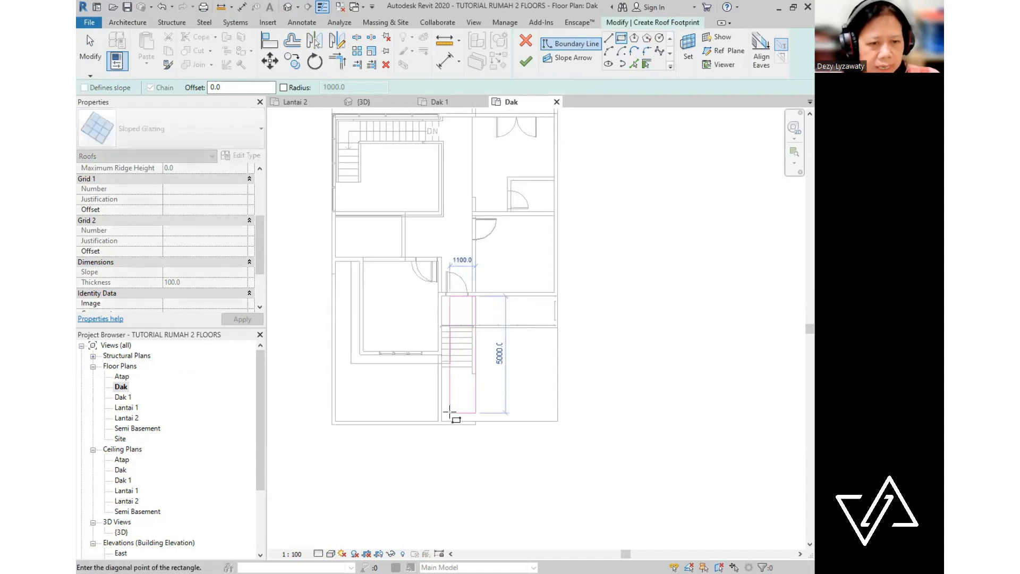
pyautogui.scroll(1, 448, 411)
pyautogui.scroll(1, 448, 411)
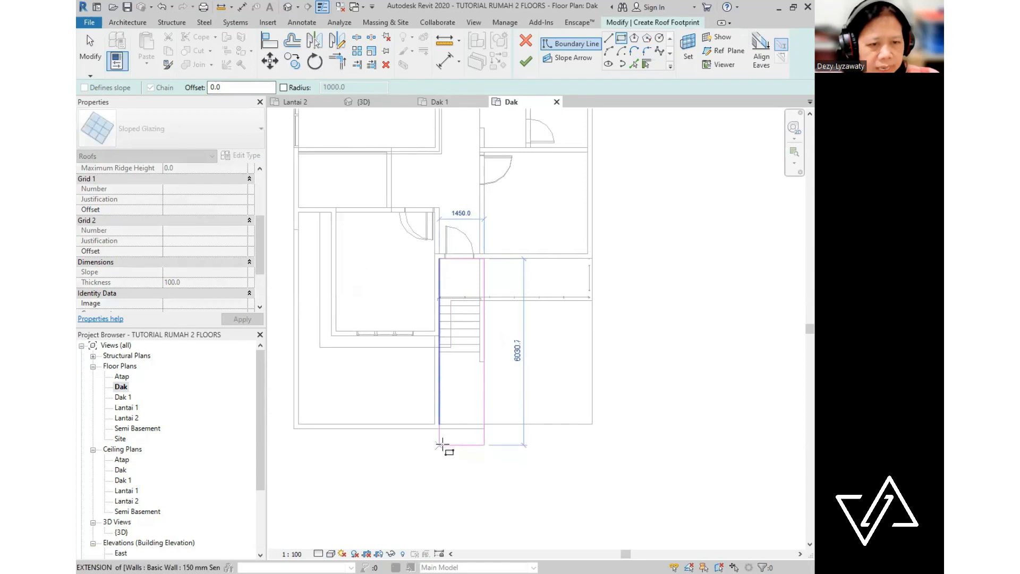
pyautogui.click(439, 428)
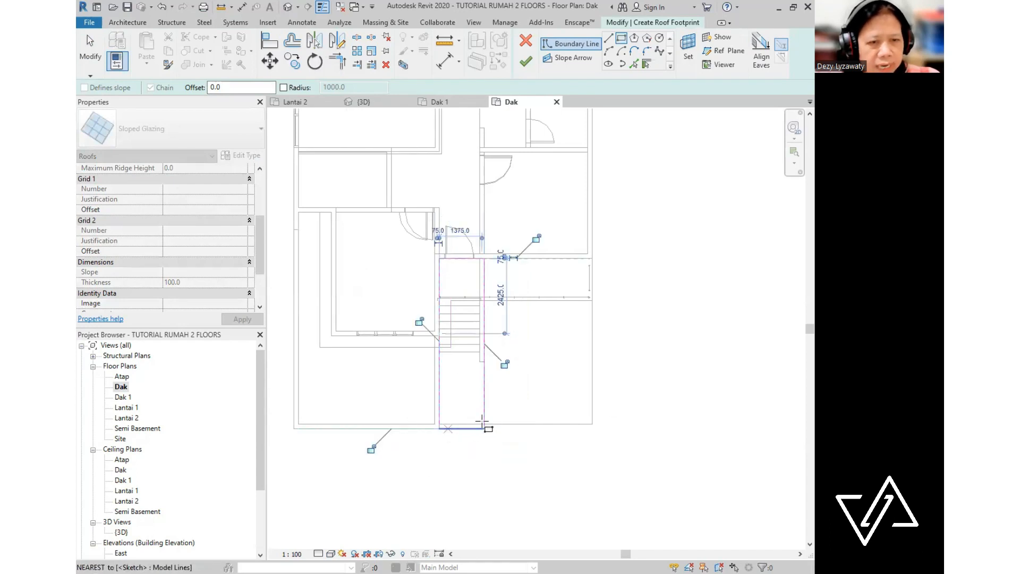
pyautogui.click(521, 65)
pyautogui.click(542, 387)
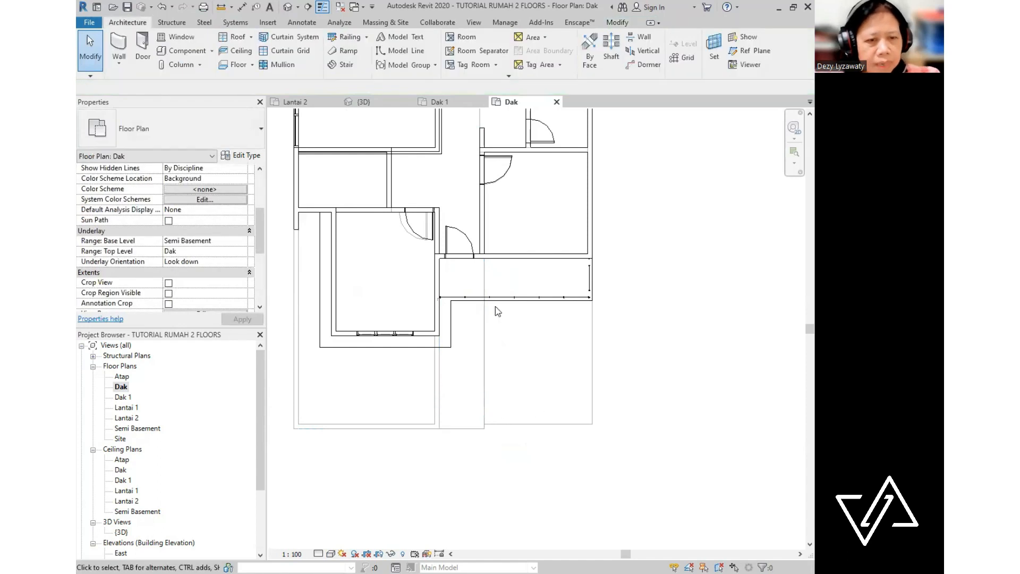
# - Examine the glazed canopy above the entrance stair in the 3D view
pyautogui.click(287, 7)
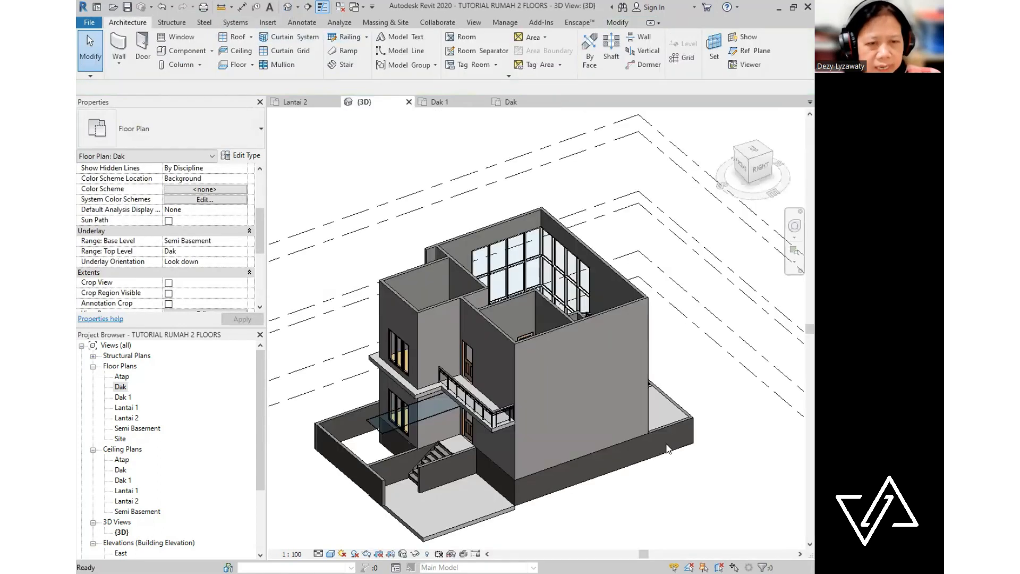
pyautogui.scroll(5, 470, 454)
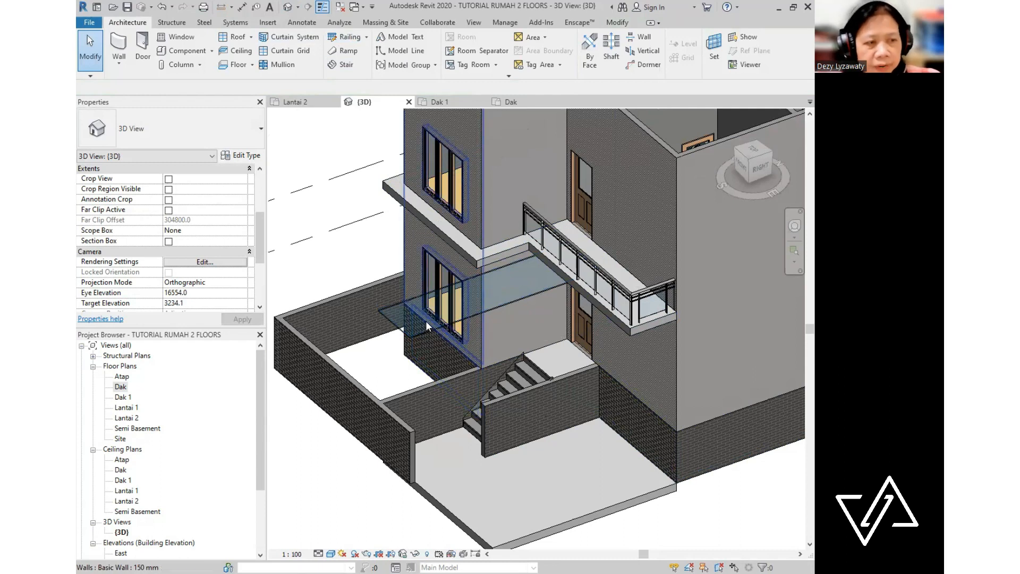
pyautogui.click(113, 343)
# - On the Dak plan, place a curtain grid line across the glazed canopy at the midpoint of its long side
pyautogui.doubleClick(122, 387)
pyautogui.moveTo(533, 406); pyautogui.dragTo(535, 392, button='middle')
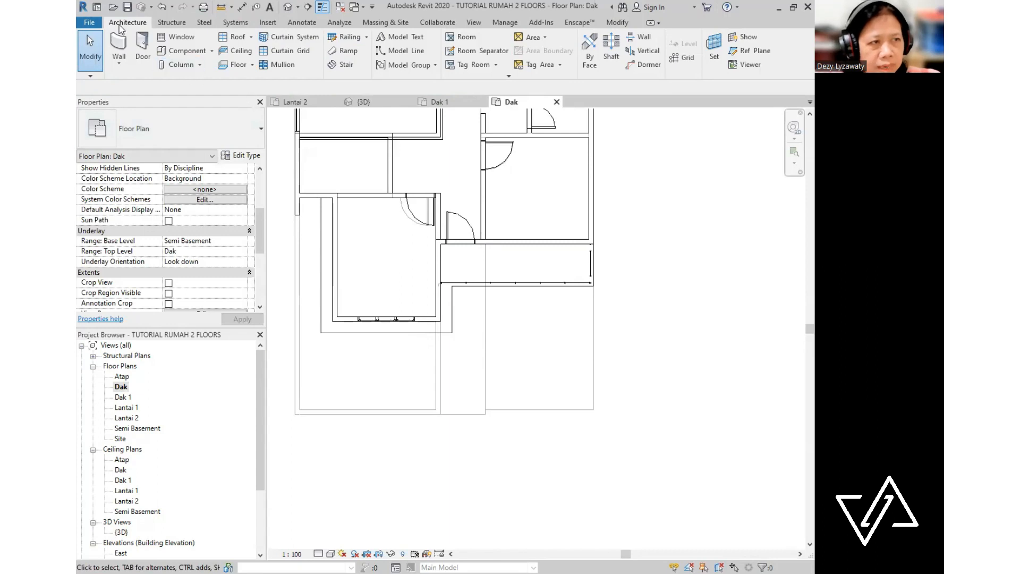
pyautogui.click(280, 50)
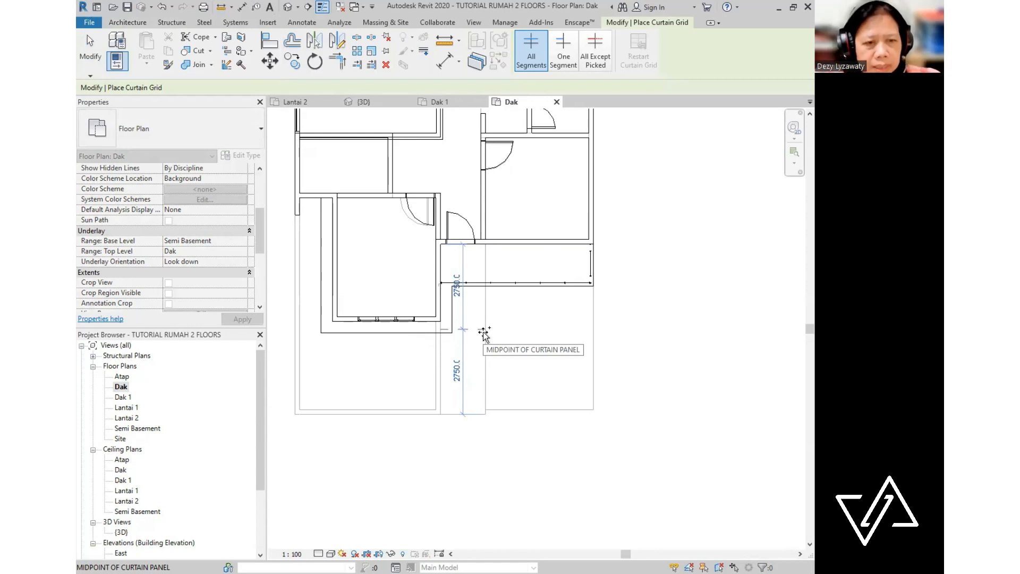
pyautogui.press('ctrl')
pyautogui.press('ctrl')
pyautogui.press('ctrl')
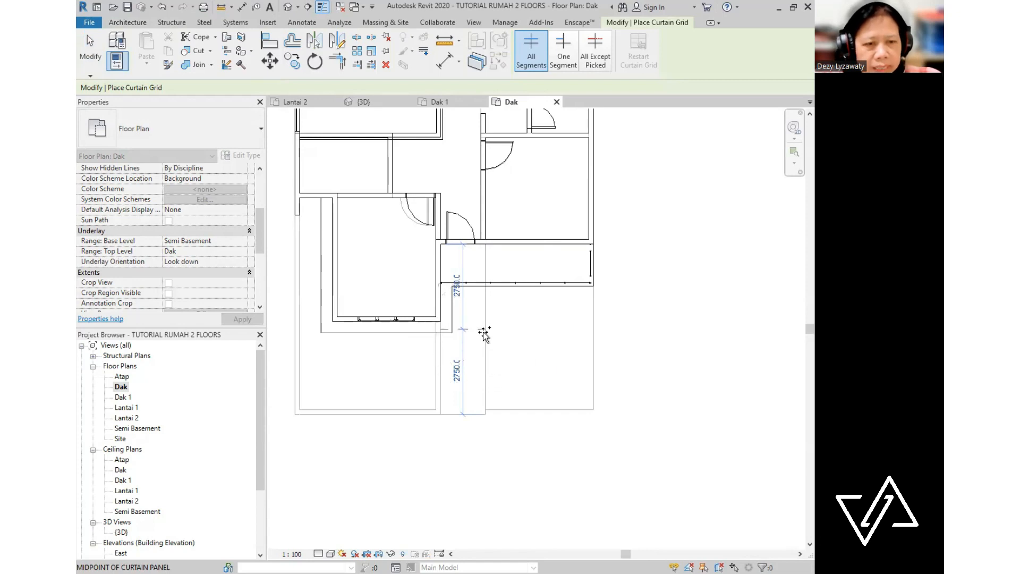
pyautogui.click(484, 333)
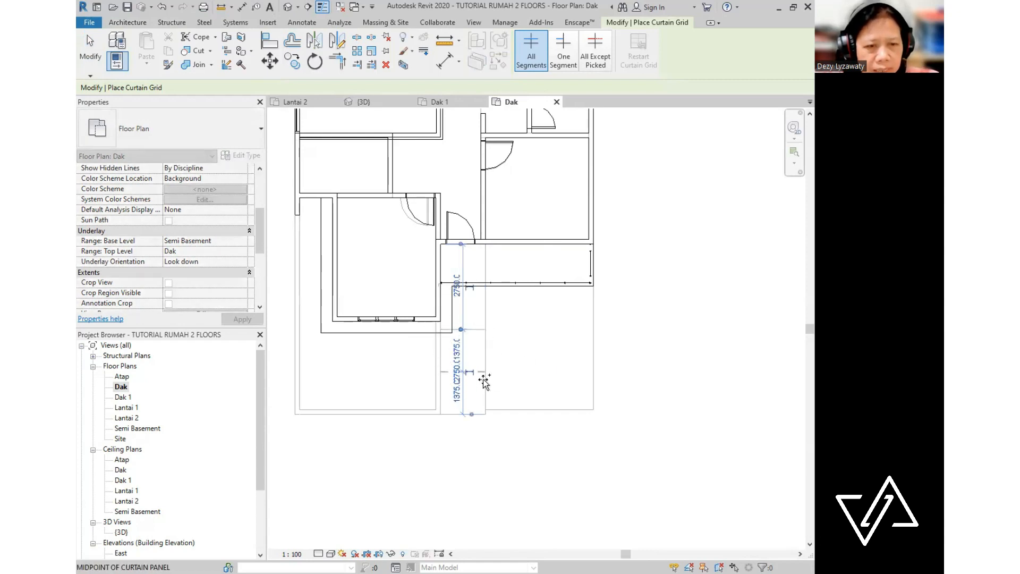
# - Place two more curtain grid lines across the entrance canopy, each at the midpoint of one of its 2750 mm halves
pyautogui.click(484, 372)
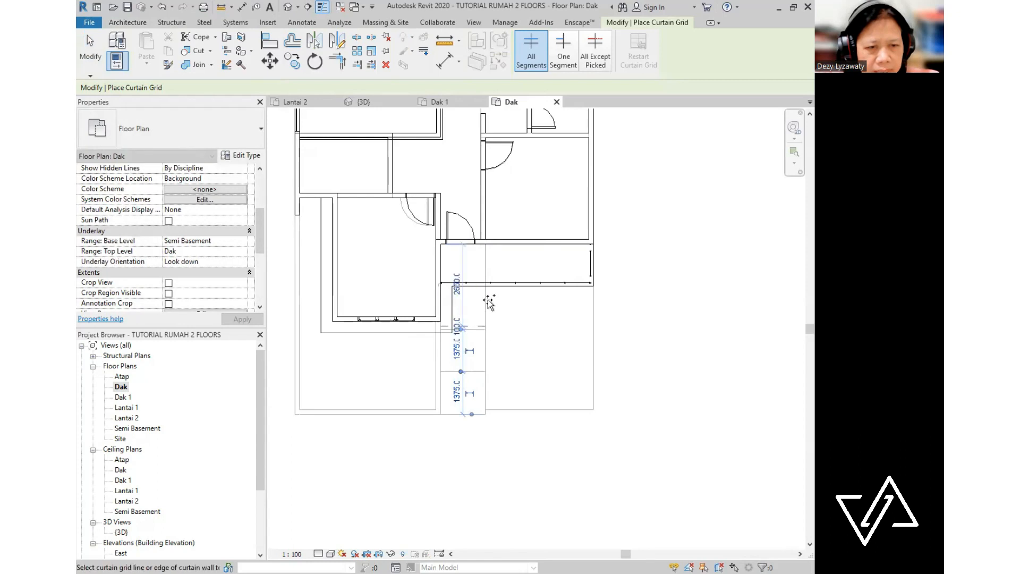
pyautogui.click(489, 295)
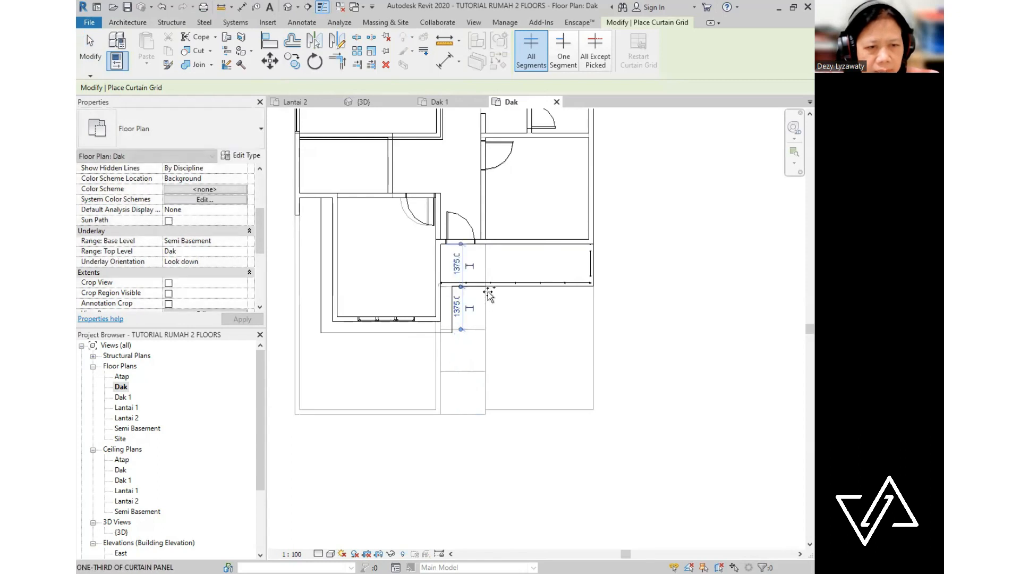
pyautogui.press('Escape')
pyautogui.press('Escape')
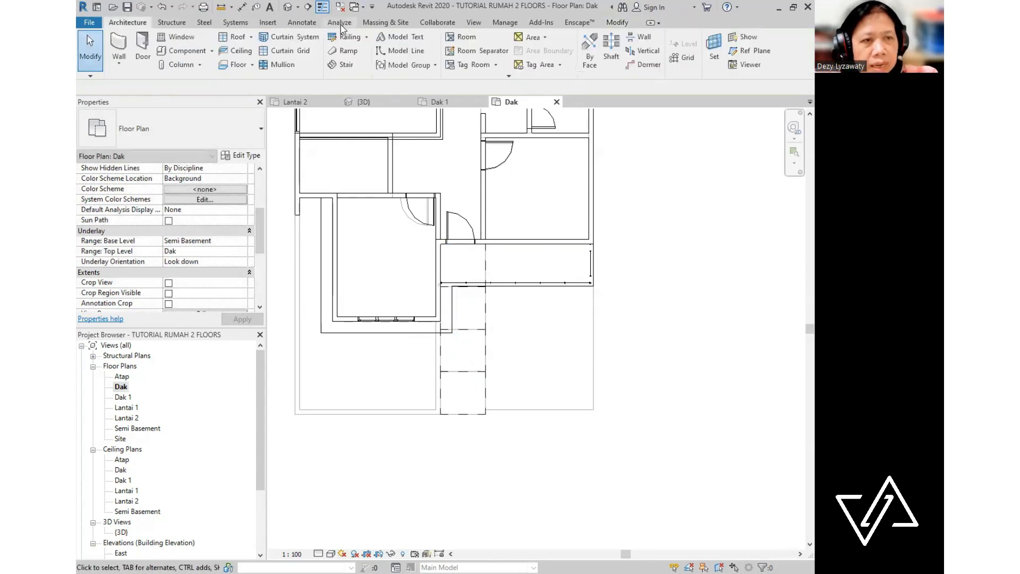
# - In the 3D view, add 50 x 150mm rectangular mullions along all grid lines and outer edges of the entrance canopy
pyautogui.click(287, 9)
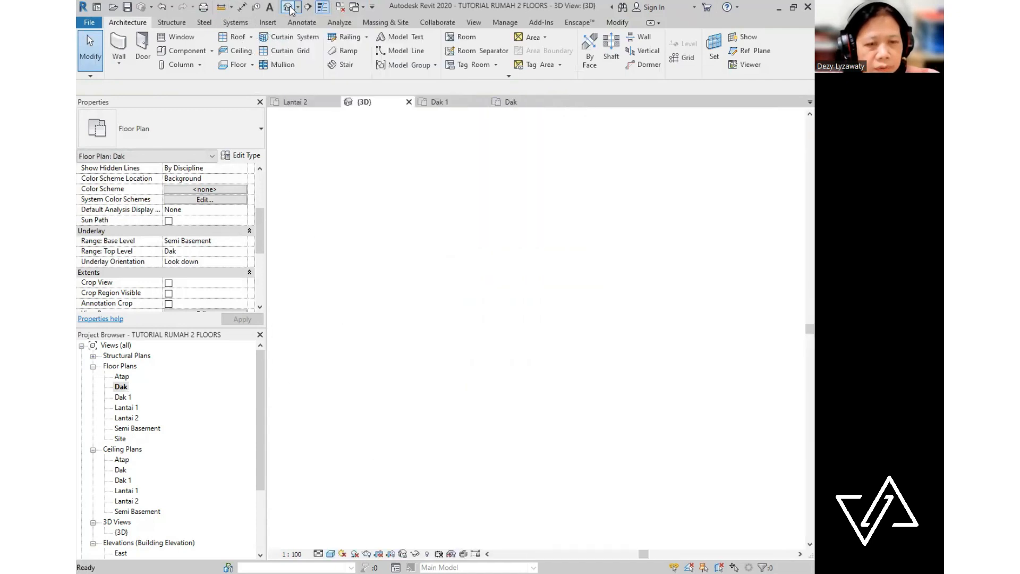
pyautogui.scroll(3, 340, 468)
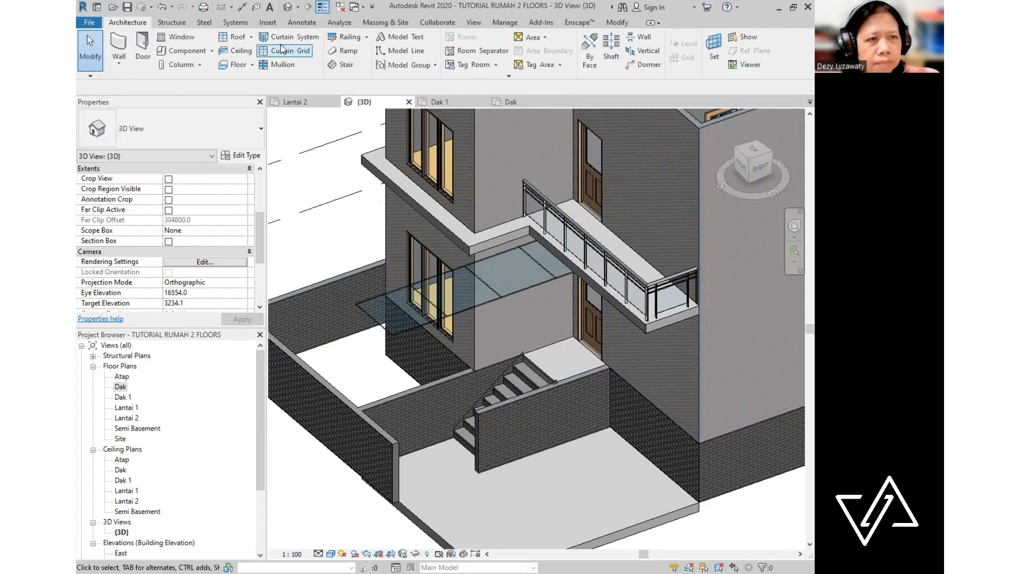
pyautogui.click(289, 66)
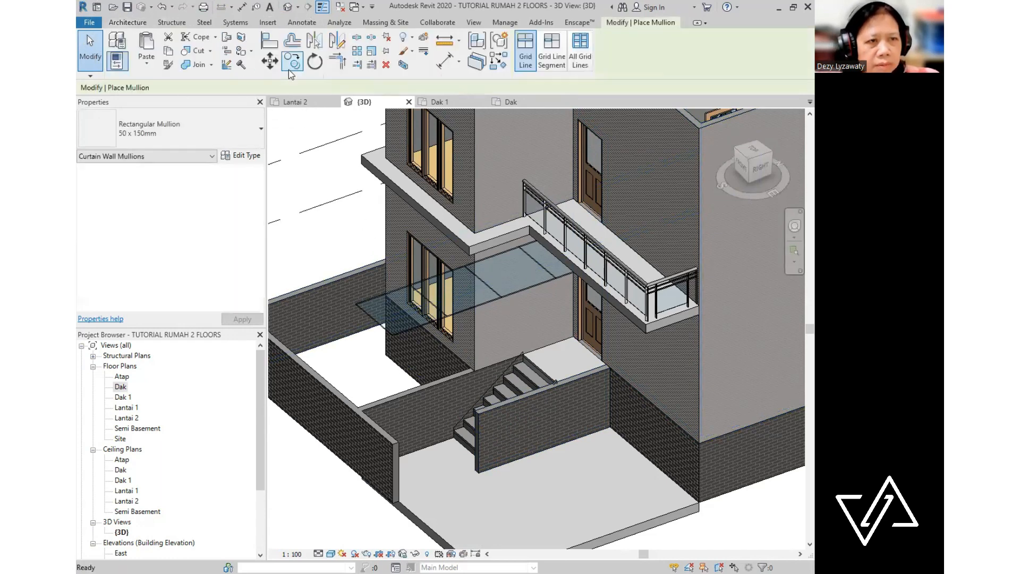
pyautogui.click(173, 135)
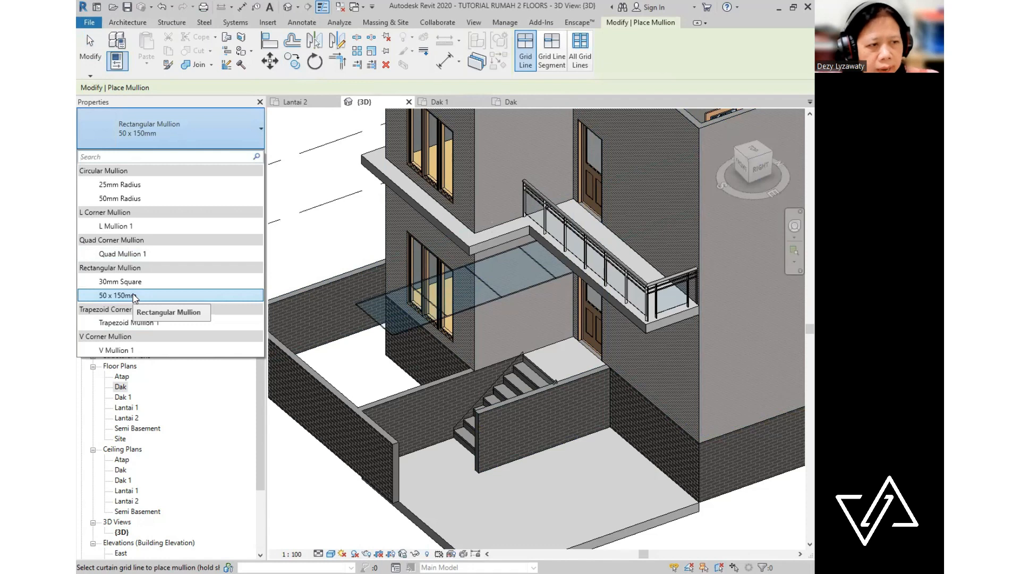
pyautogui.click(133, 296)
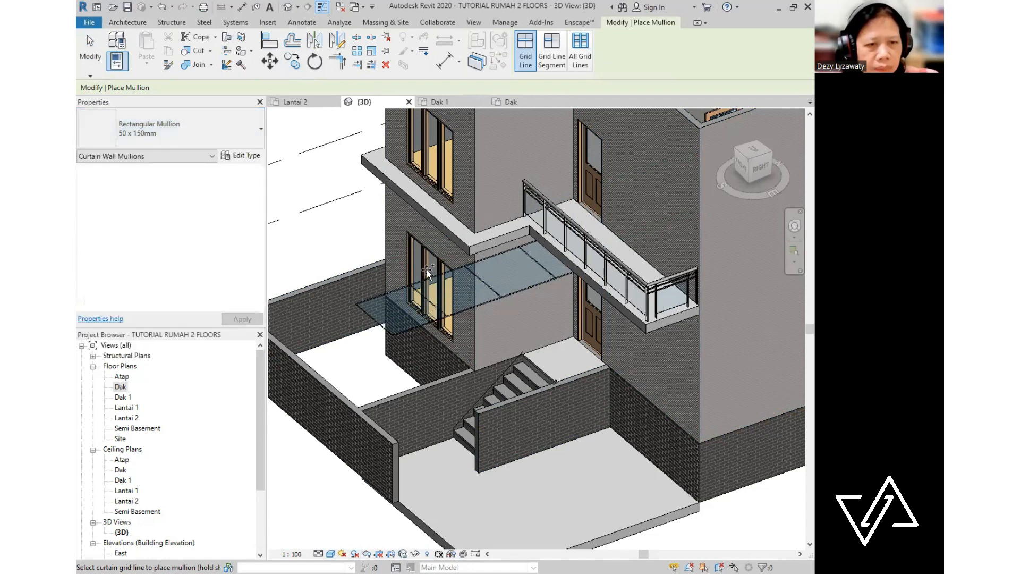
pyautogui.click(425, 298)
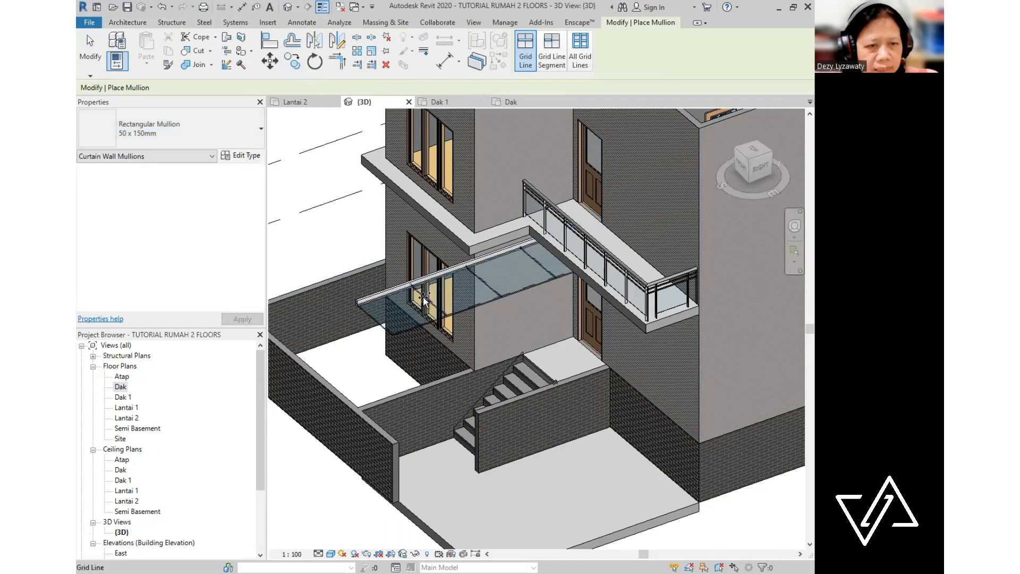
pyautogui.click(486, 286)
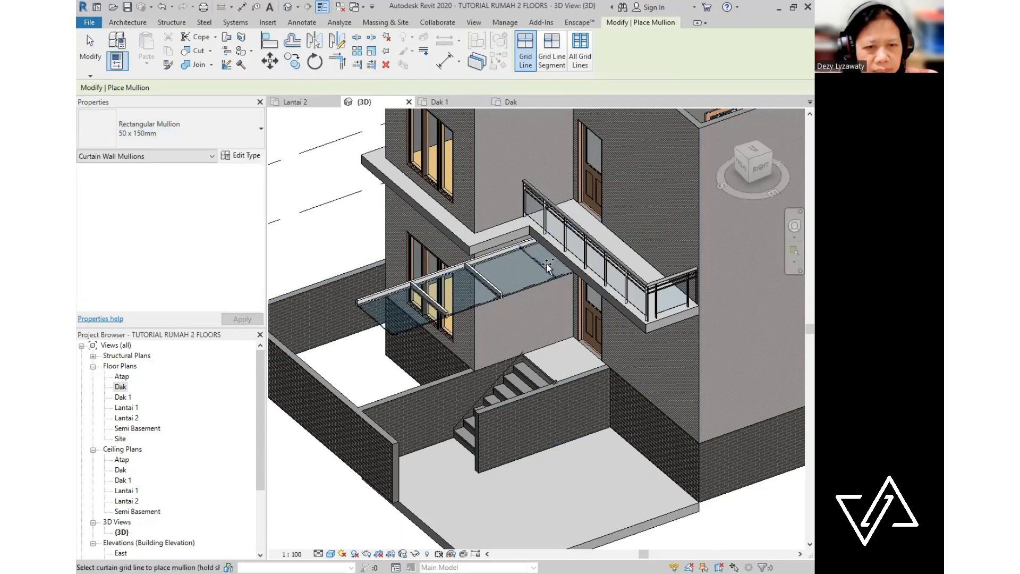
pyautogui.click(526, 289)
pyautogui.click(377, 320)
pyautogui.keyDown('shift'); pyautogui.moveTo(554, 343); pyautogui.dragTo(582, 275, button='middle'); pyautogui.keyUp('shift')
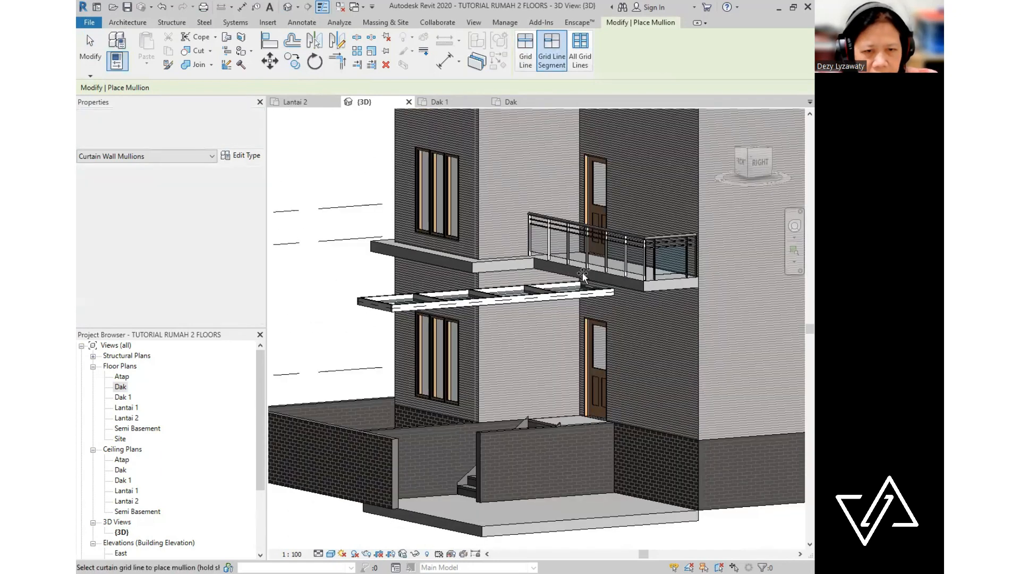
pyautogui.press('Escape')
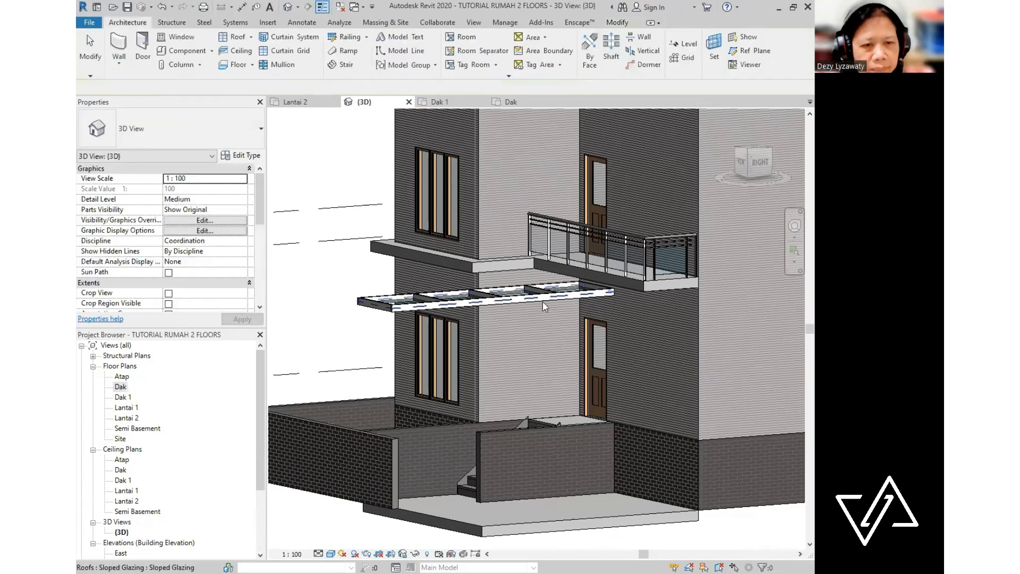
pyautogui.keyDown('shift'); pyautogui.moveTo(505, 320); pyautogui.dragTo(503, 388, button='middle'); pyautogui.keyUp('shift')
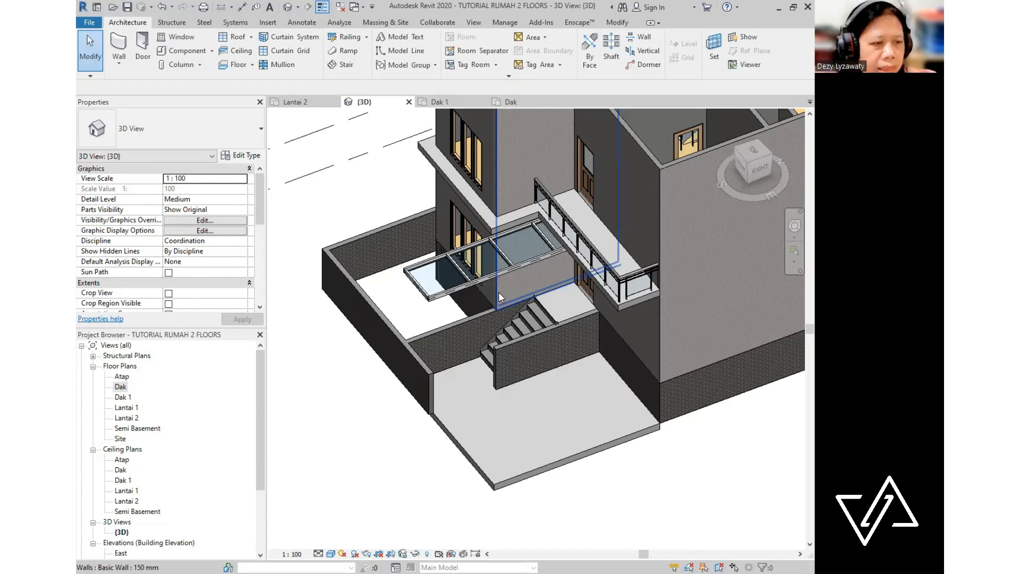
# - Open the Lantai 2 floor plan and set its underlay base level to Semi Basement
pyautogui.doubleClick(128, 418)
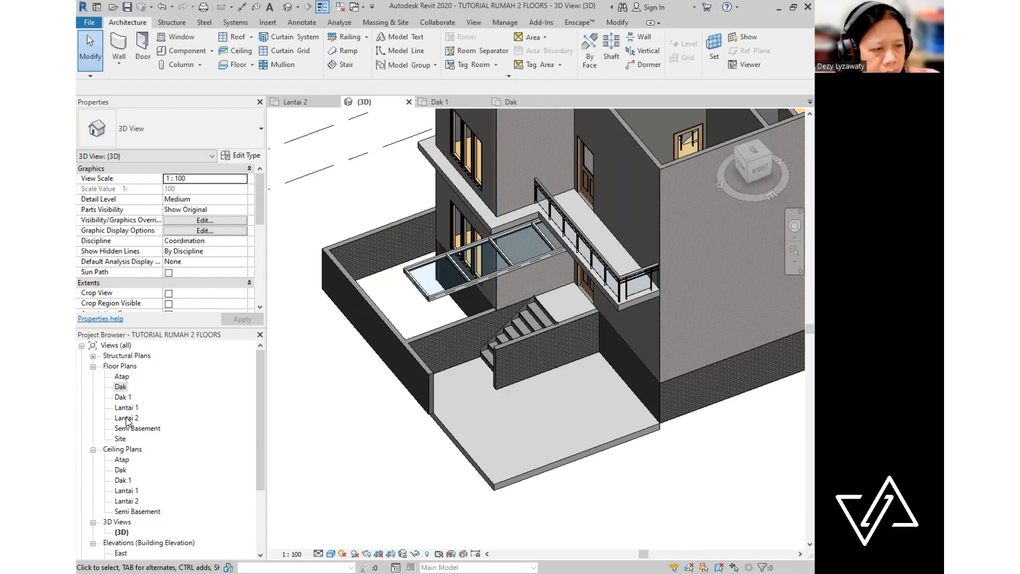
pyautogui.scroll(-1, 669, 319)
pyautogui.scroll(3, 590, 309)
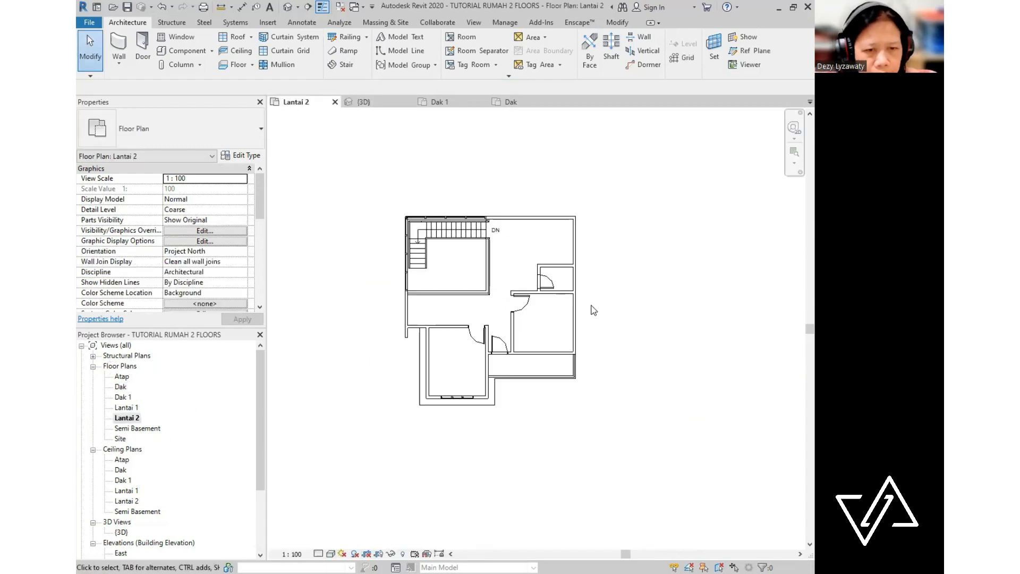
pyautogui.scroll(-1, 575, 294)
pyautogui.moveTo(558, 238); pyautogui.dragTo(533, 241, button='middle')
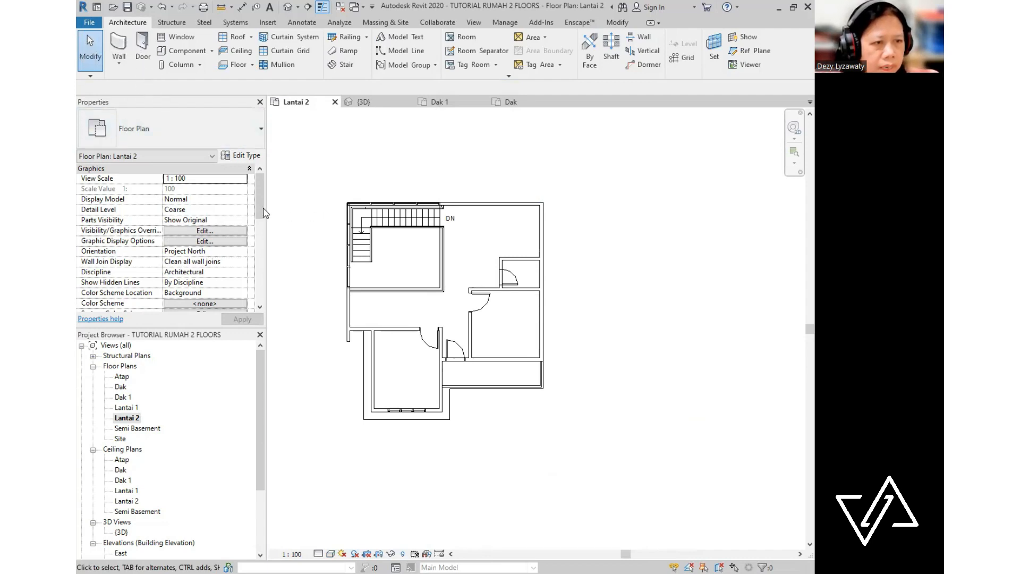
pyautogui.moveTo(261, 210); pyautogui.dragTo(261, 249)
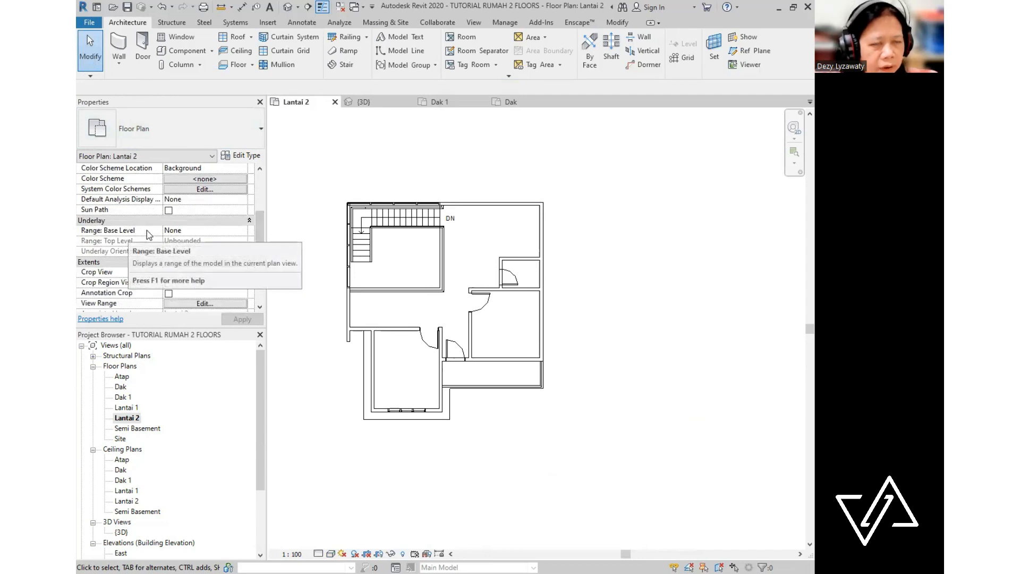
pyautogui.click(212, 230)
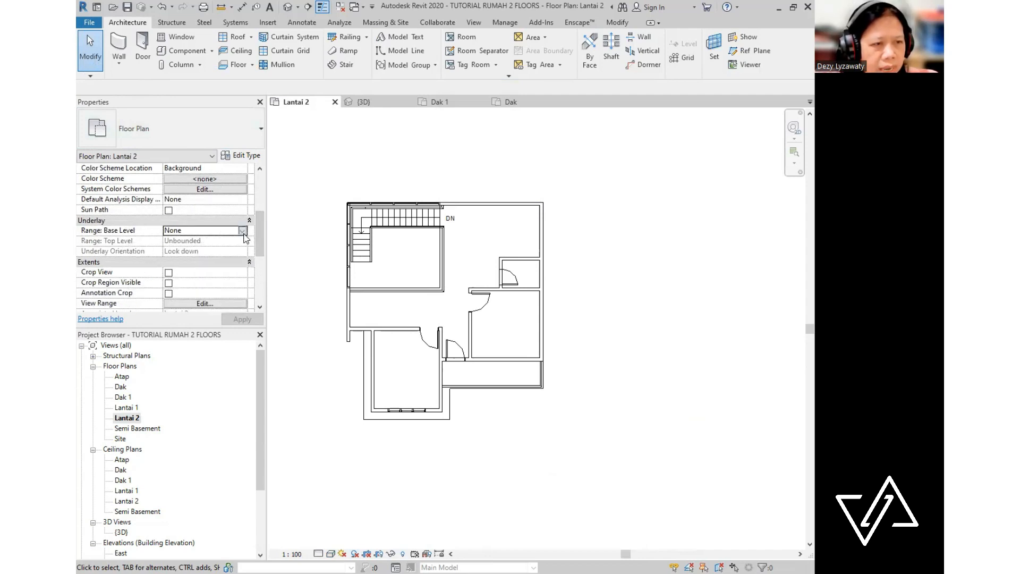
pyautogui.click(199, 230)
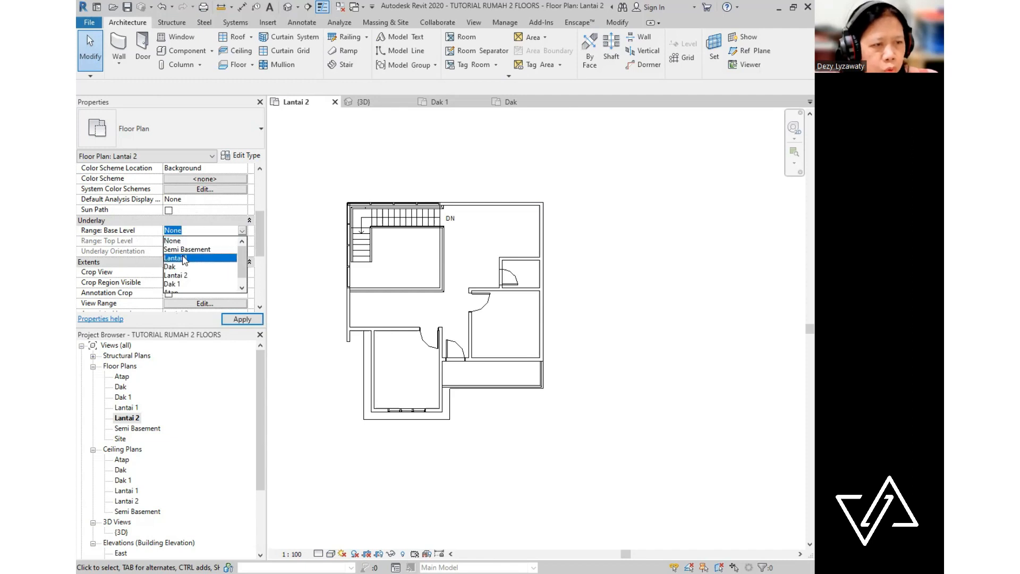
pyautogui.click(184, 258)
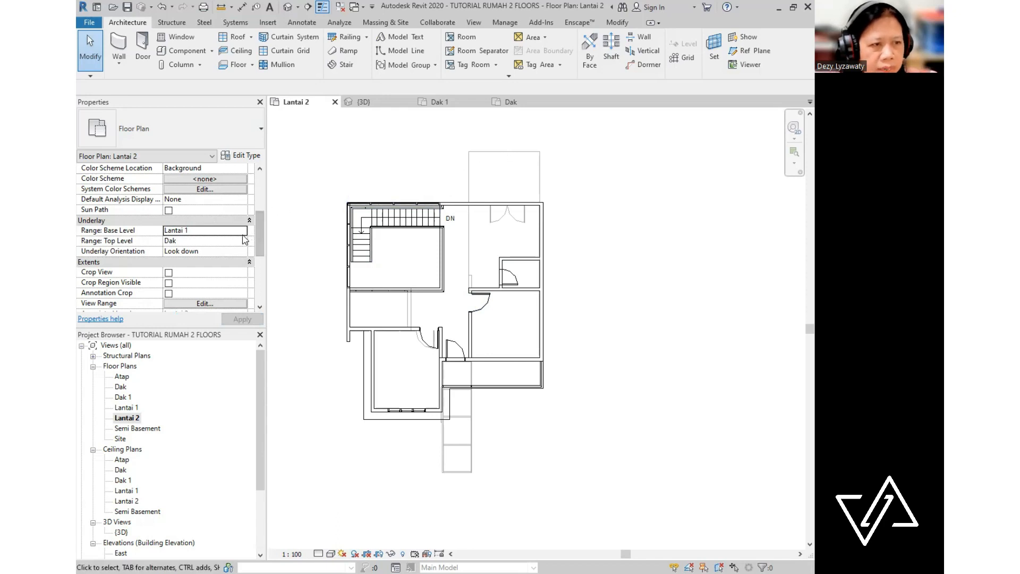
pyautogui.click(242, 232)
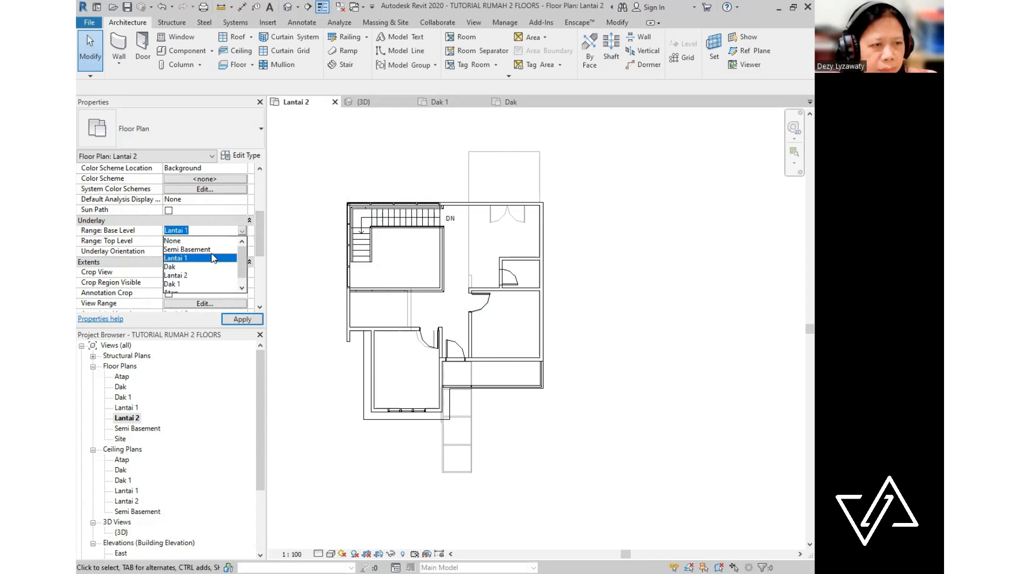
pyautogui.click(212, 251)
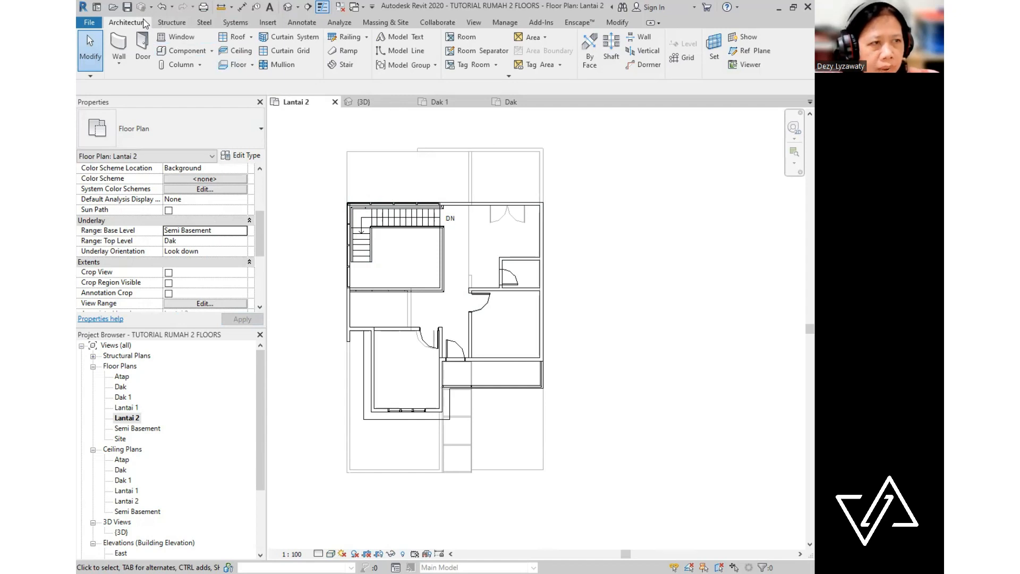
# - Start a roof by footprint on the Lantai 2 plan without a defined slope, using the Sloped Glazing type
pyautogui.click(250, 37)
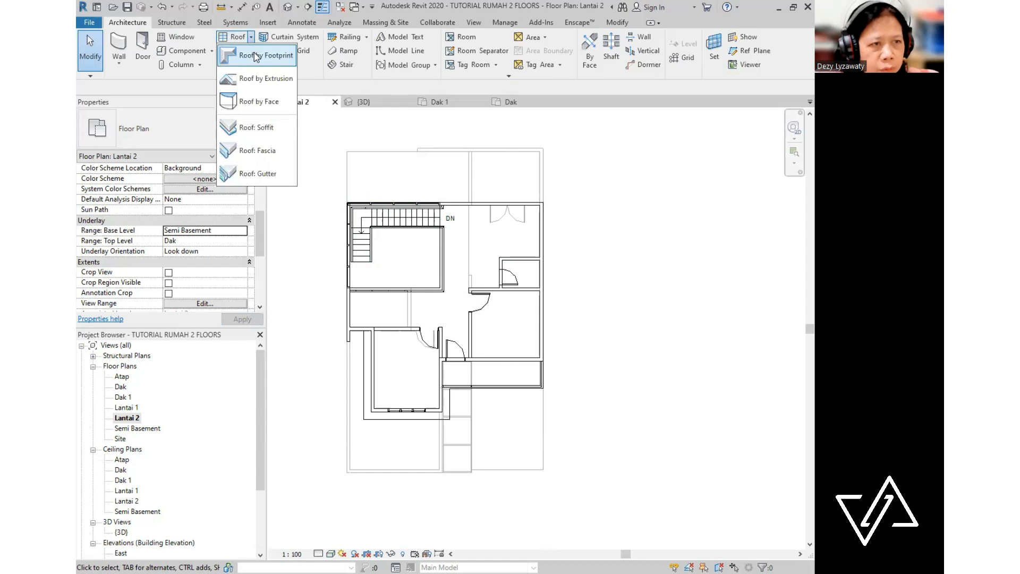
pyautogui.click(256, 56)
pyautogui.press('ctrl')
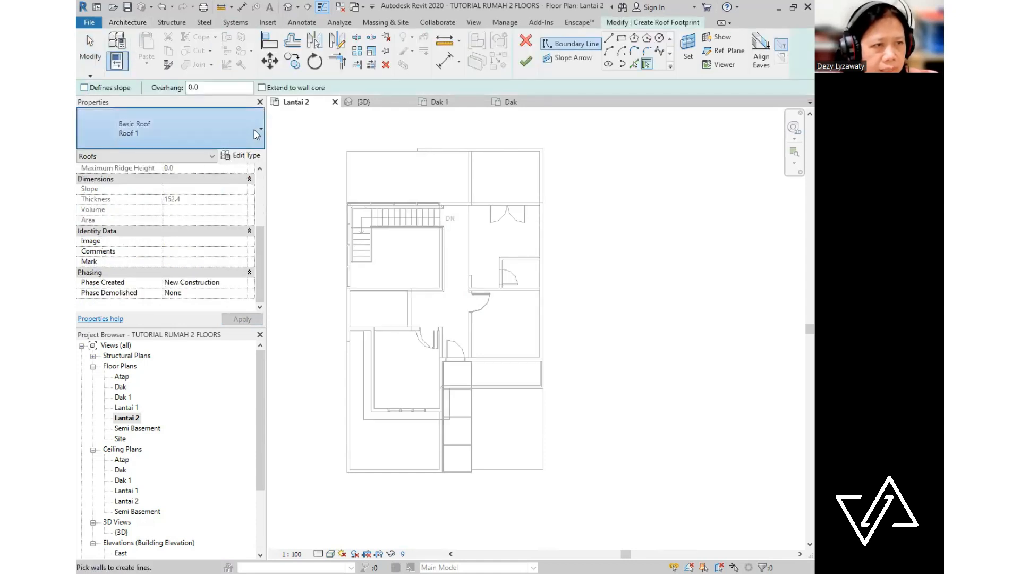
pyautogui.click(254, 130)
pyautogui.press('ctrl')
pyautogui.click(154, 371)
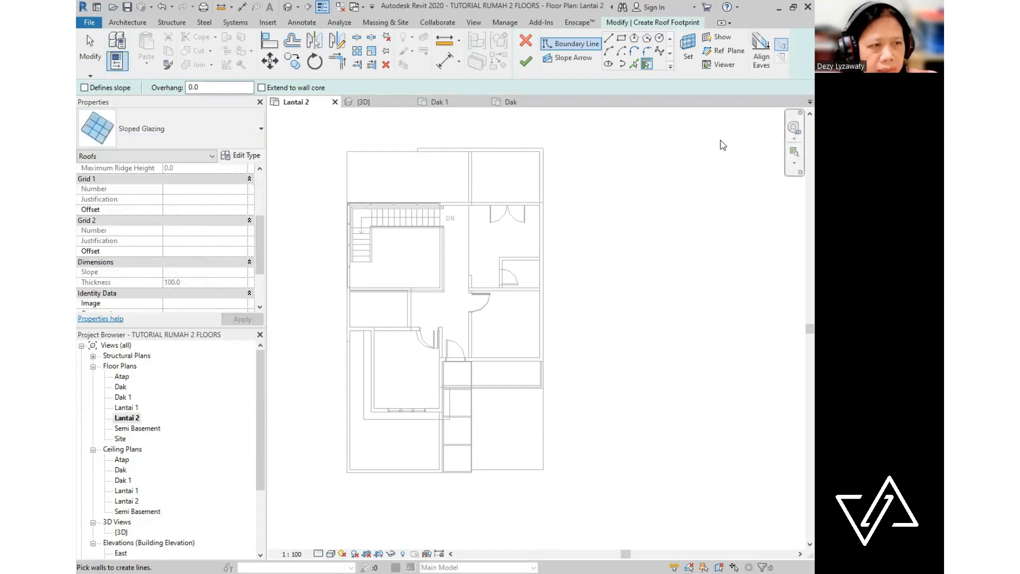
pyautogui.press('ctrl')
# - Sketch a rectangular roof boundary about 3650 by 2800 mm over the rear area outside the double door
pyautogui.click(622, 43)
pyautogui.scroll(4, 540, 170)
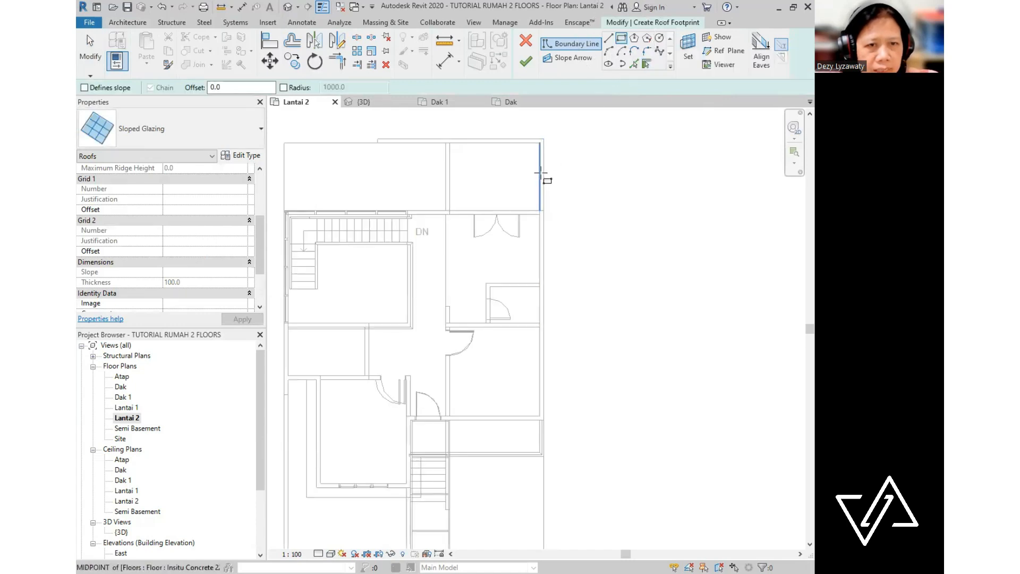
pyautogui.click(542, 136)
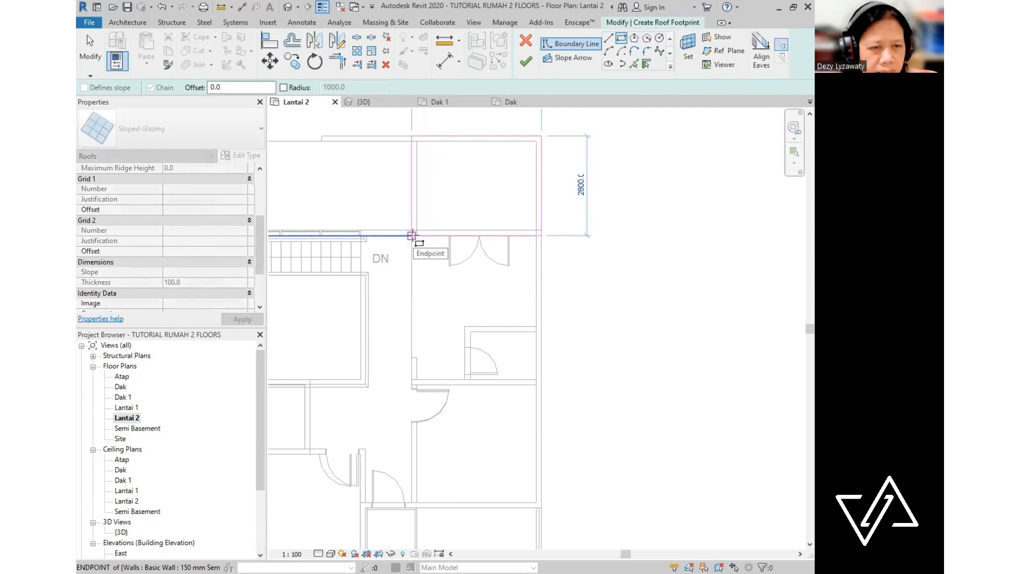
pyautogui.click(413, 235)
pyautogui.press('Escape')
pyautogui.press('Escape')
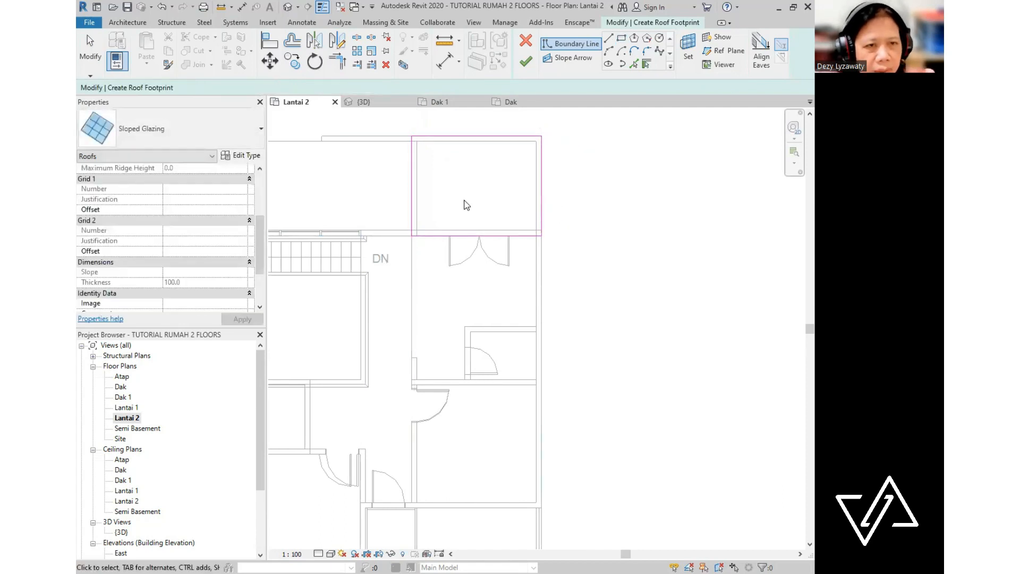
# - Move the boundary edge along the house to the outer face of the wall and finish the glazed roof
pyautogui.moveTo(465, 205); pyautogui.dragTo(530, 222, button='middle')
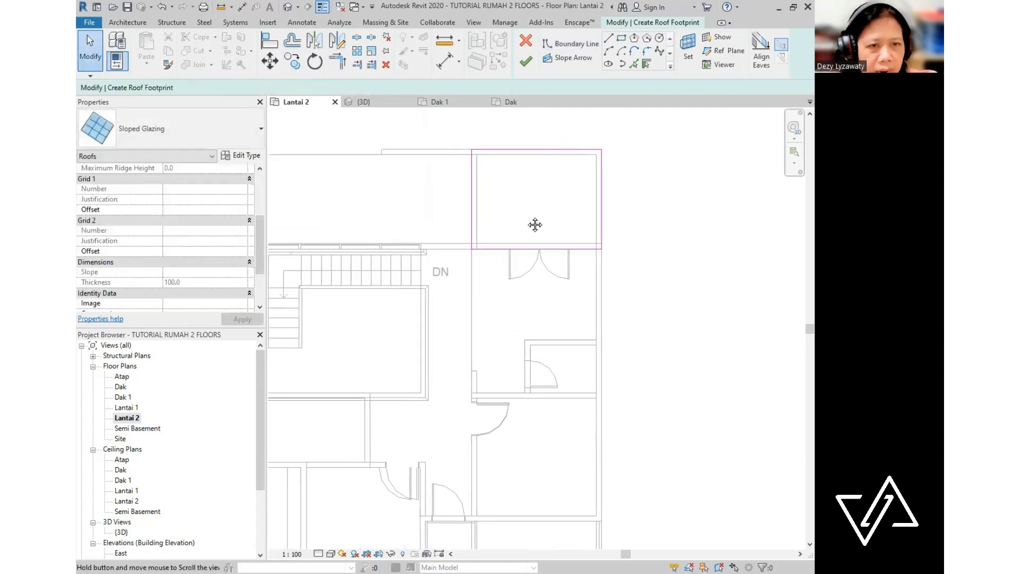
pyautogui.click(553, 250)
pyautogui.moveTo(549, 250); pyautogui.dragTo(553, 246)
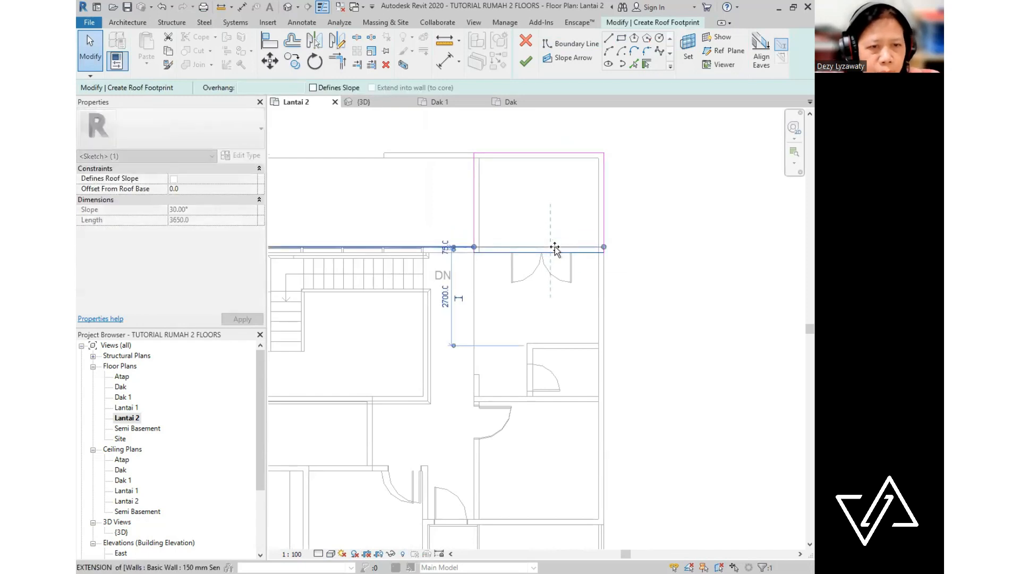
pyautogui.click(346, 152)
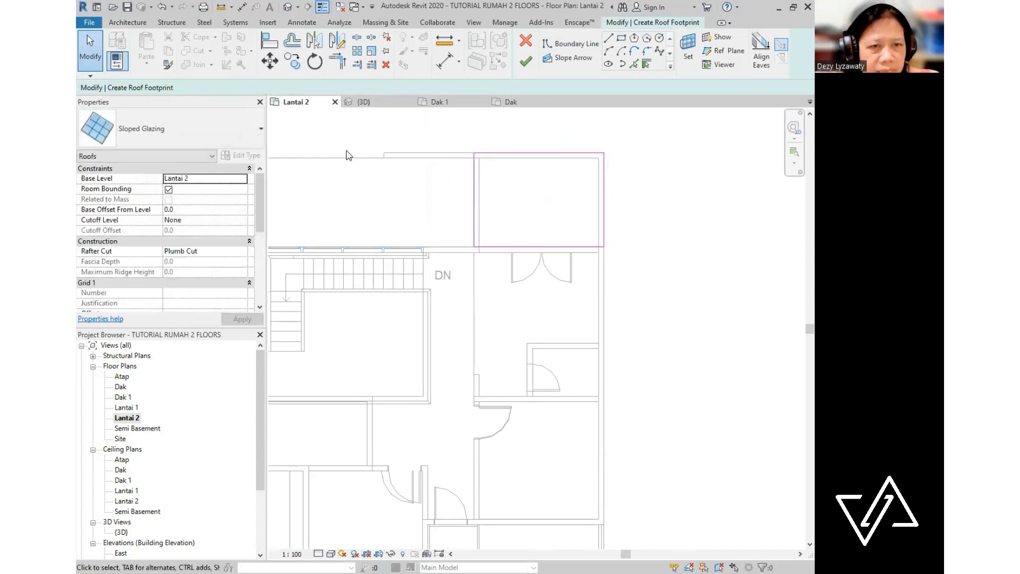
pyautogui.moveTo(541, 217); pyautogui.dragTo(512, 237, button='middle')
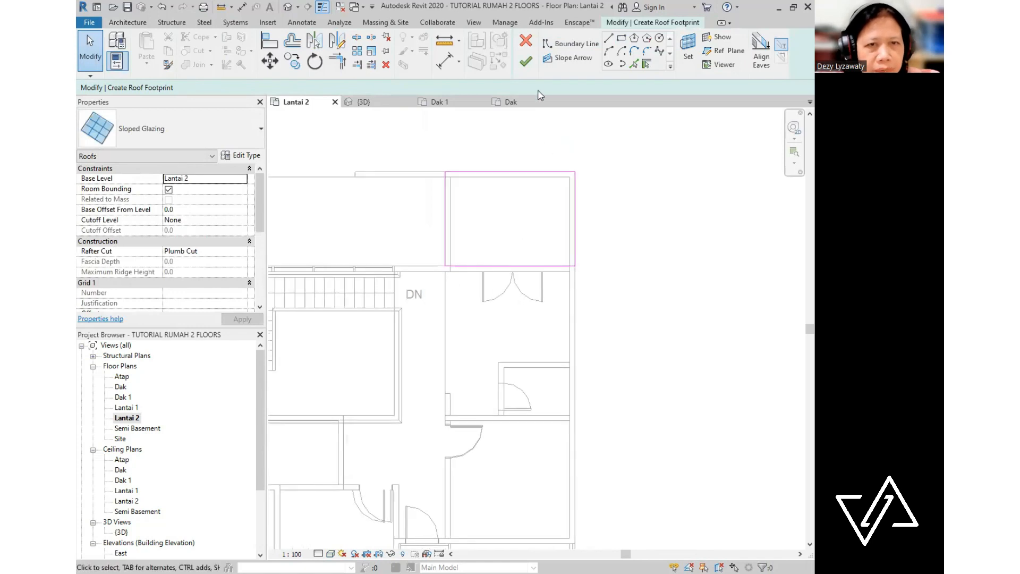
pyautogui.click(527, 63)
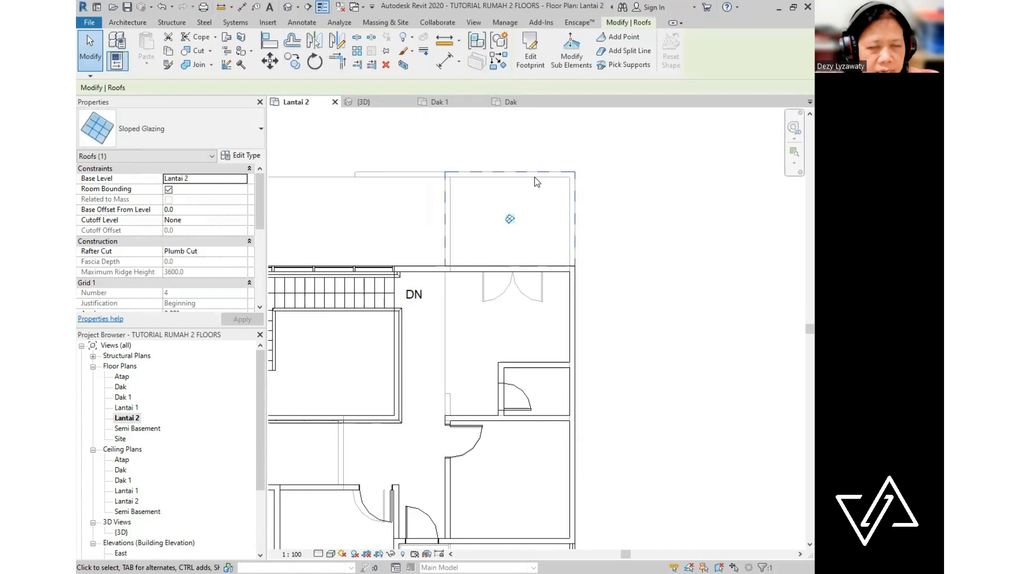
pyautogui.press('Escape')
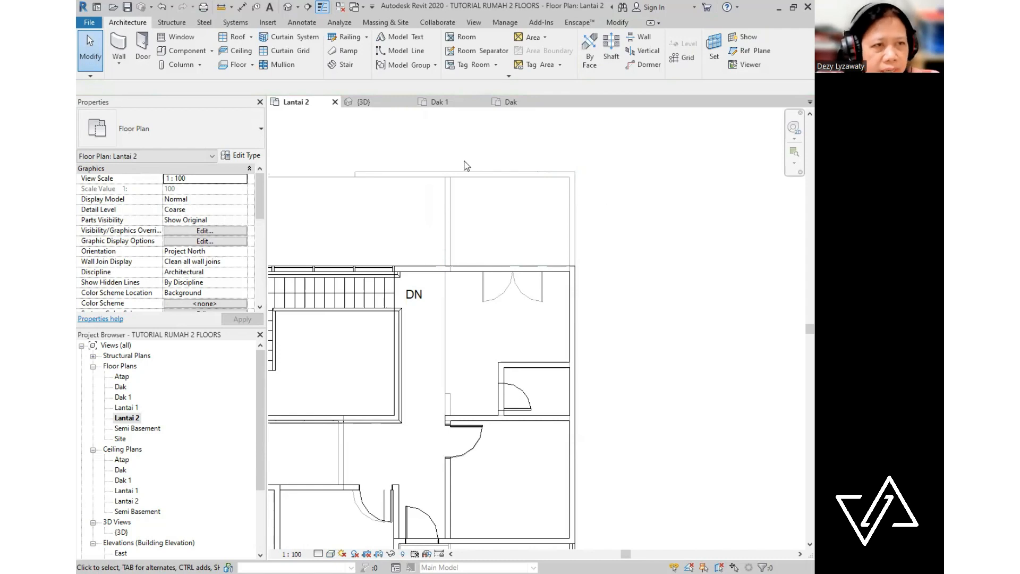
# - Divide the rear glazed roof with curtain grids into four equal 912.5 mm bays and two equal rows
pyautogui.click(282, 53)
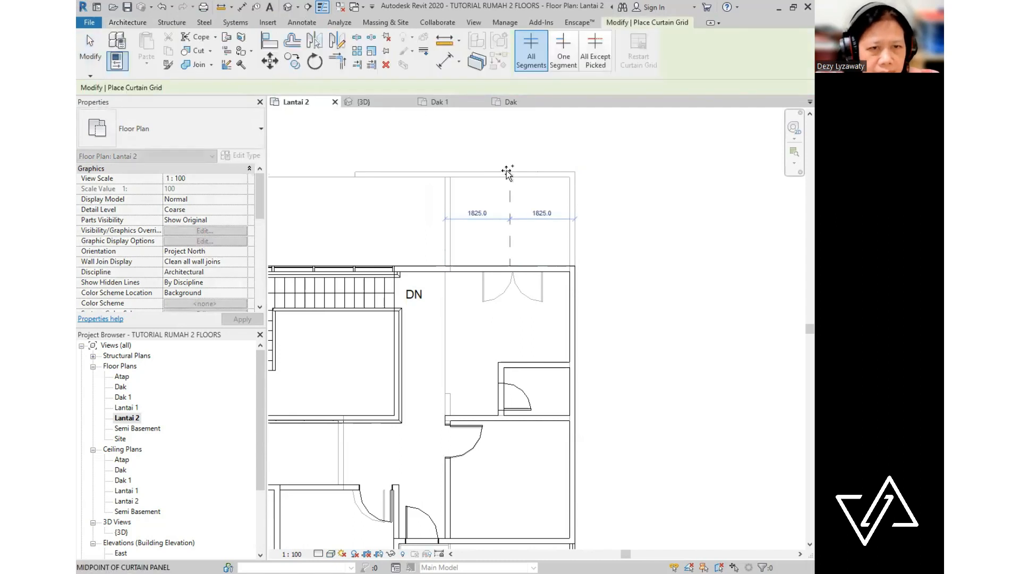
pyautogui.click(507, 172)
pyautogui.click(541, 171)
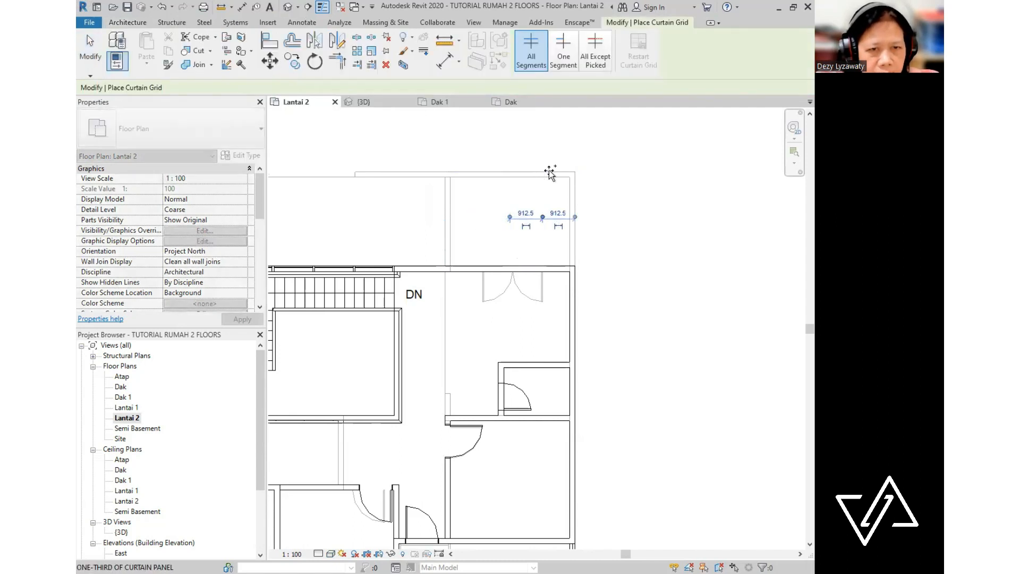
pyautogui.click(480, 174)
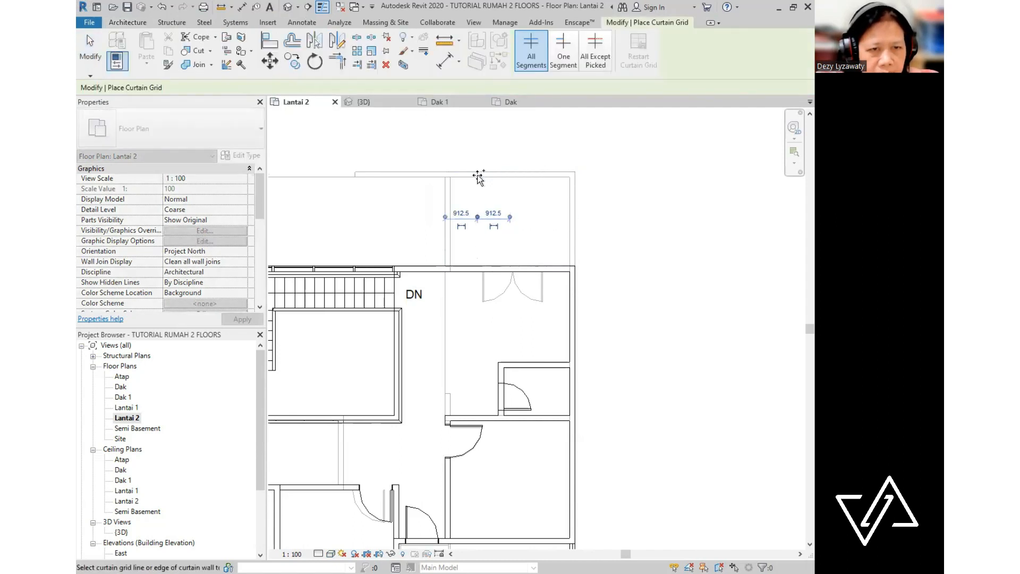
pyautogui.click(443, 223)
pyautogui.press('Escape')
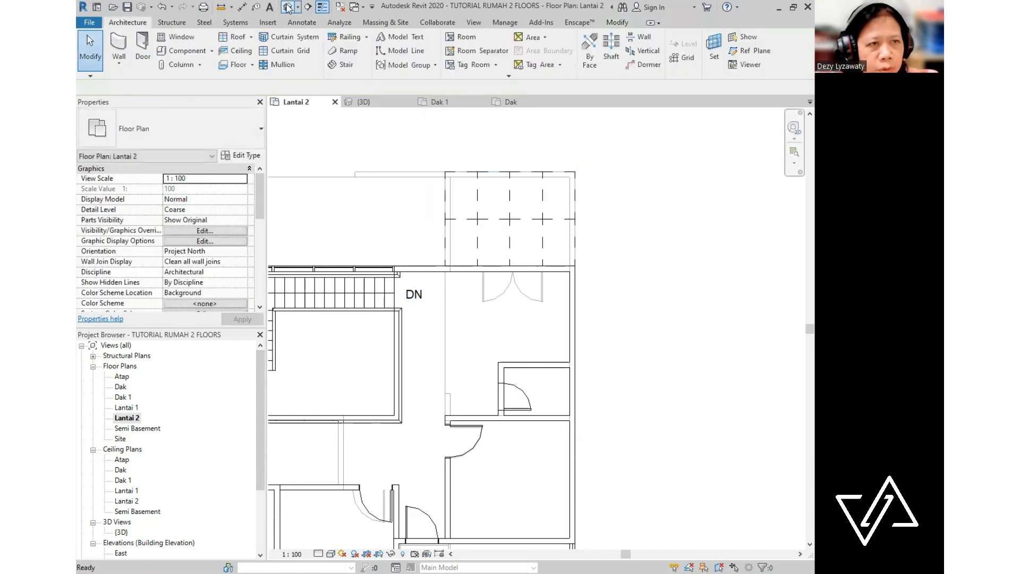
# - Place 50 x 150mm rectangular mullions along the grid lines and outer edges of the rear glazed roof in the 3D view
pyautogui.click(287, 8)
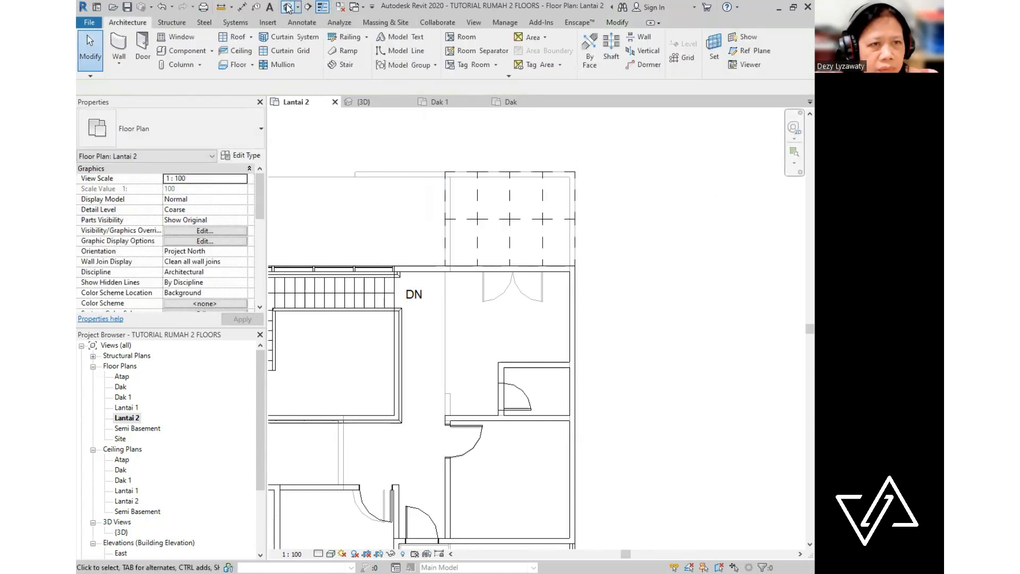
pyautogui.keyDown('shift'); pyautogui.moveTo(372, 326); pyautogui.dragTo(478, 405, button='middle'); pyautogui.keyUp('shift')
pyautogui.scroll(5, 602, 402)
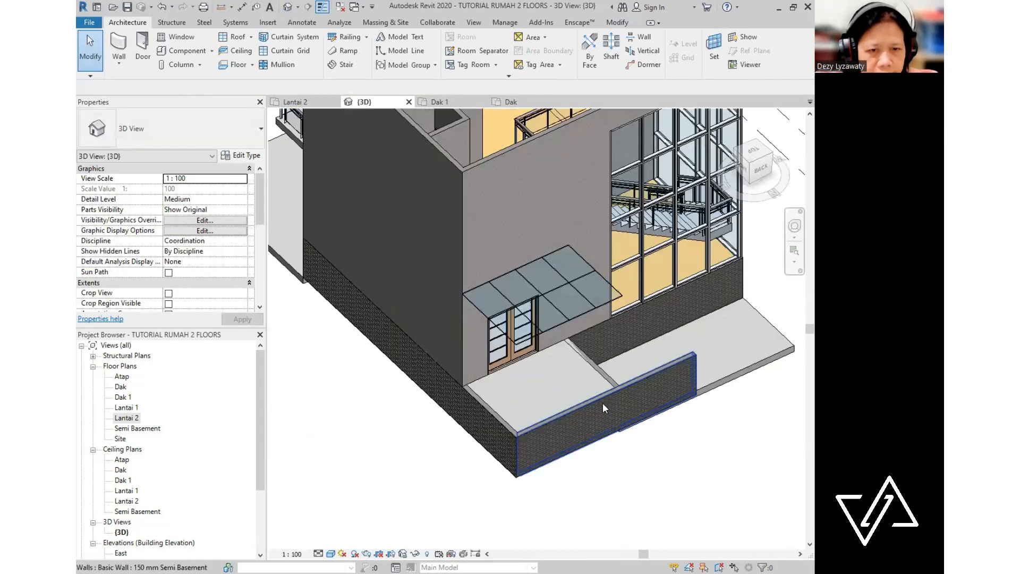
pyautogui.click(280, 66)
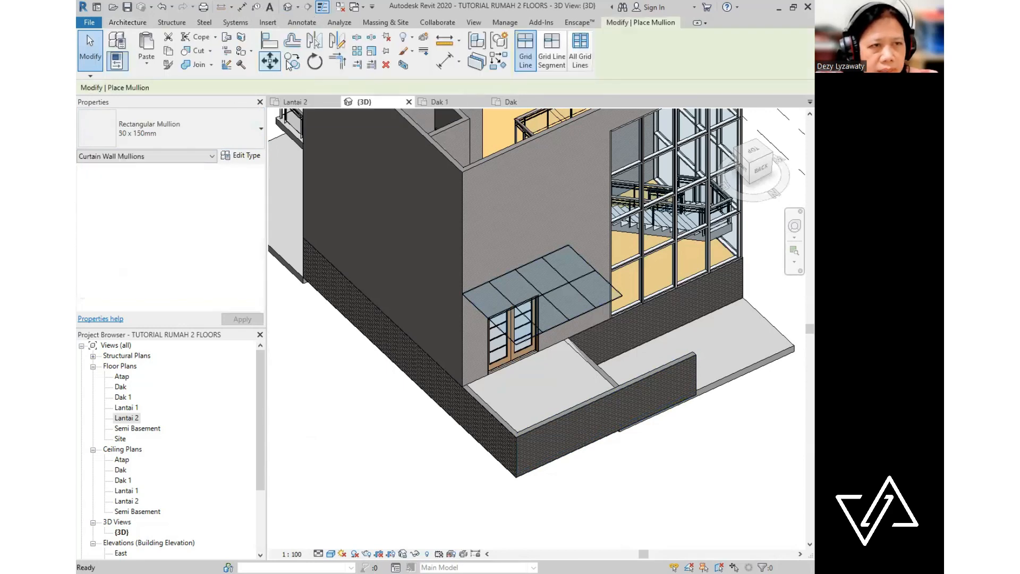
pyautogui.click(561, 253)
pyautogui.click(550, 291)
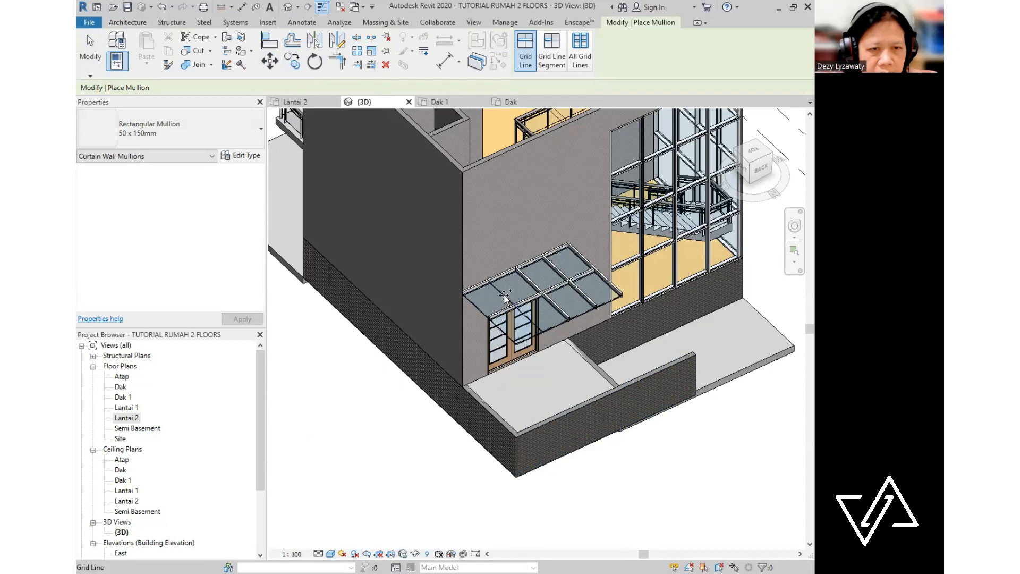
pyautogui.click(472, 302)
pyautogui.click(558, 325)
pyautogui.press('Escape')
pyautogui.press('Escape')
# - Inspect the house in 3D from the side and front, including the entrance canopy, stair and balcony
pyautogui.keyDown('shift'); pyautogui.moveTo(575, 393); pyautogui.dragTo(674, 335, button='middle'); pyautogui.keyUp('shift')
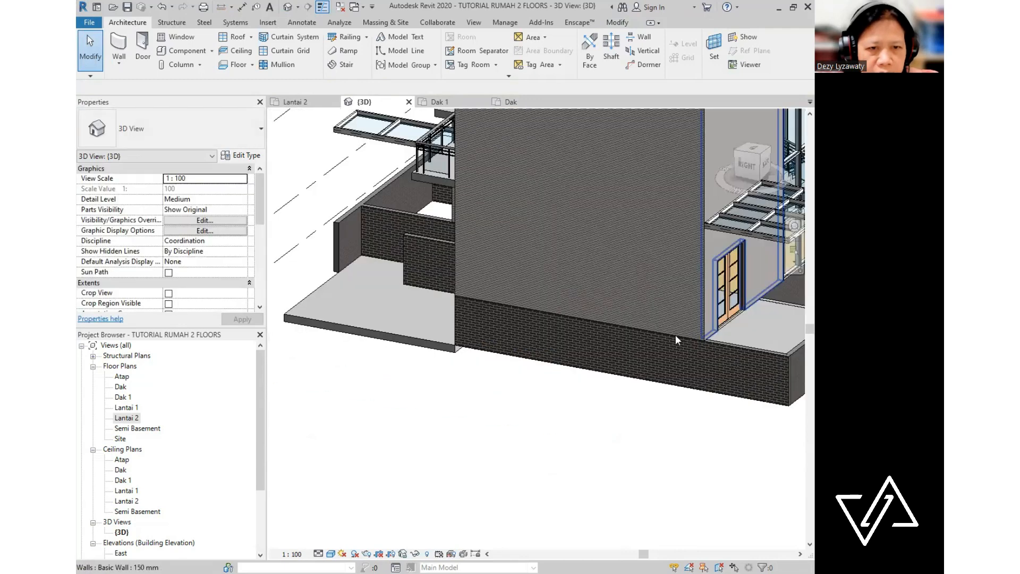
pyautogui.moveTo(542, 344)
pyautogui.keyDown('shift'); pyautogui.mouseDown(button='middle')
pyautogui.moveTo(536, 325)
pyautogui.moveTo(622, 273)
pyautogui.moveTo(614, 263)
pyautogui.moveTo(544, 345)
pyautogui.mouseUp(button='middle'); pyautogui.keyUp('shift')
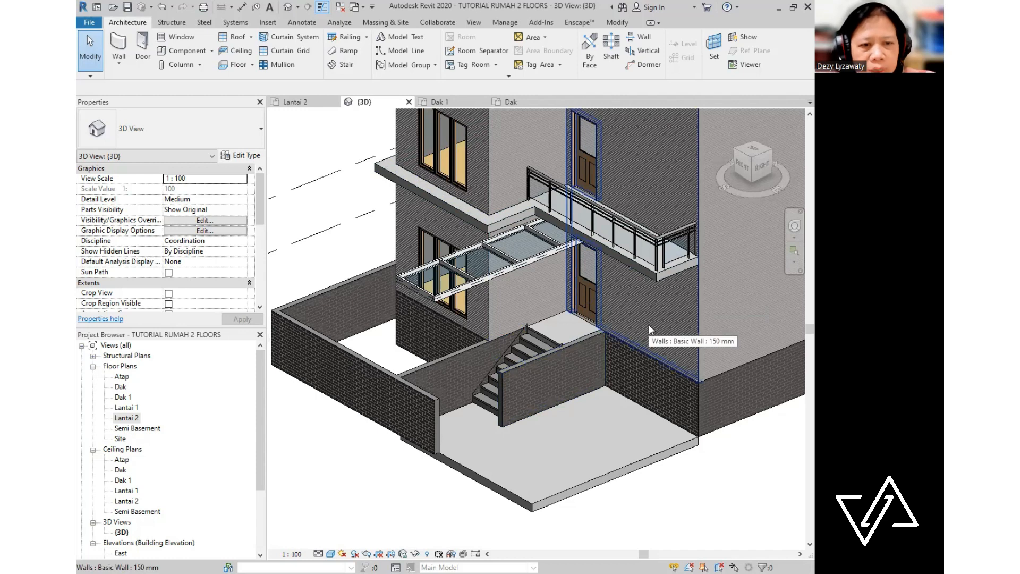
pyautogui.keyDown('shift'); pyautogui.moveTo(563, 382); pyautogui.dragTo(578, 434, button='middle'); pyautogui.keyUp('shift')
pyautogui.scroll(1, 572, 380)
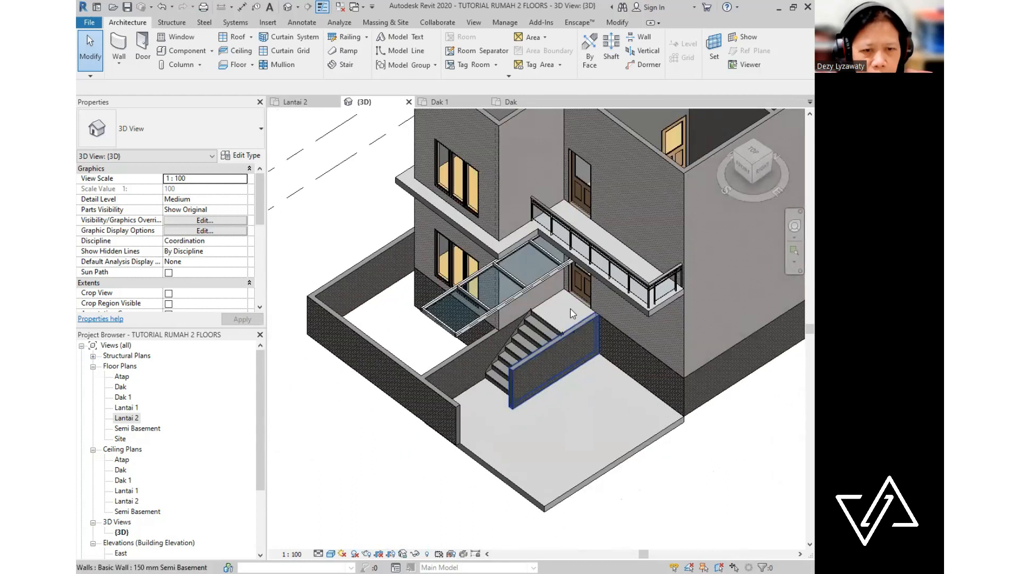
pyautogui.scroll(-3, 438, 294)
pyautogui.keyDown('shift'); pyautogui.moveTo(451, 293); pyautogui.dragTo(684, 280, button='middle'); pyautogui.keyUp('shift')
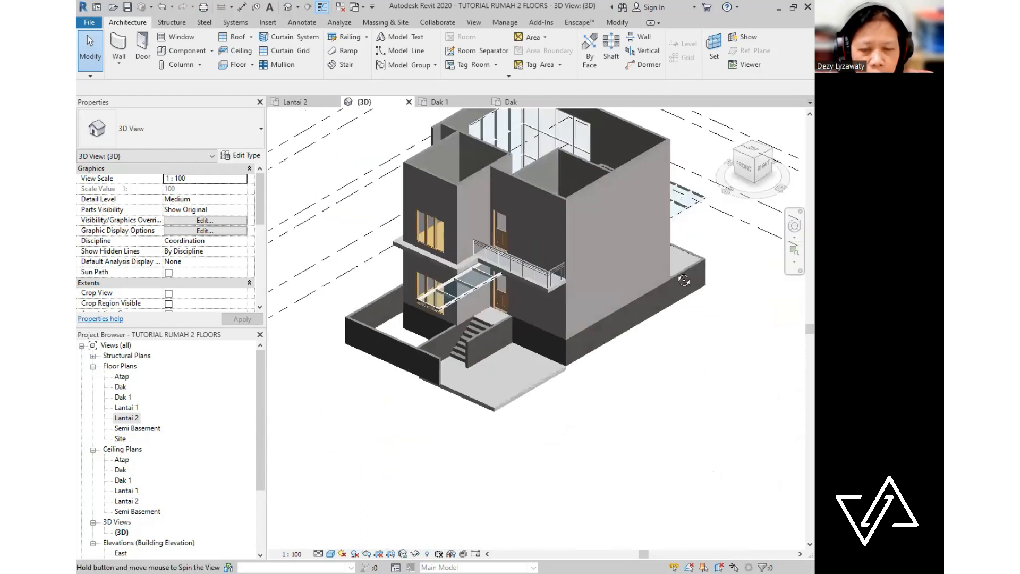
pyautogui.scroll(3, 448, 365)
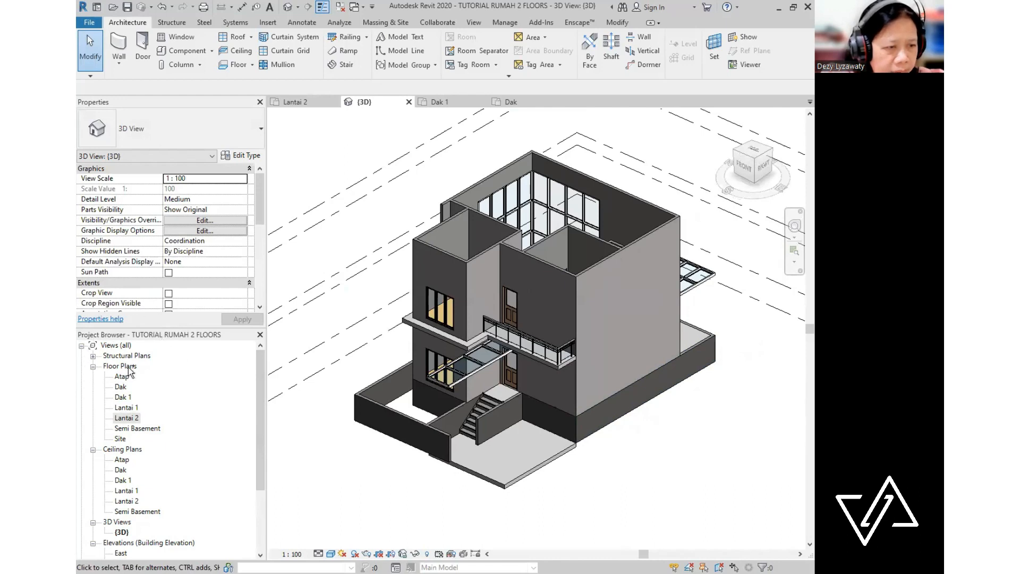
# - Open the Dak 1 floor plan and examine the walls around the projecting front room and balcony
pyautogui.click(125, 398)
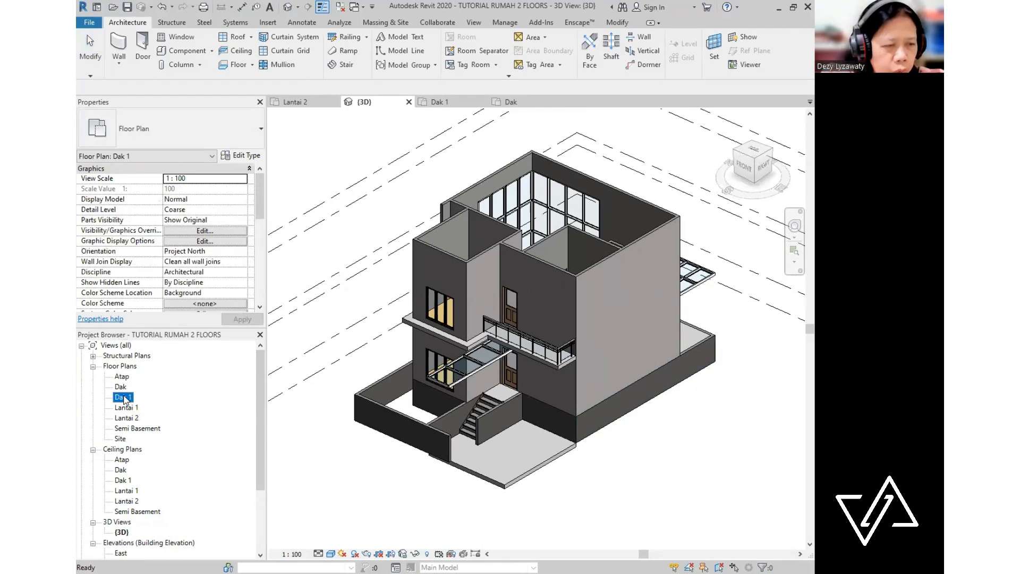
pyautogui.doubleClick(124, 395)
pyautogui.scroll(-4, 498, 362)
pyautogui.moveTo(531, 420); pyautogui.dragTo(531, 379, button='middle')
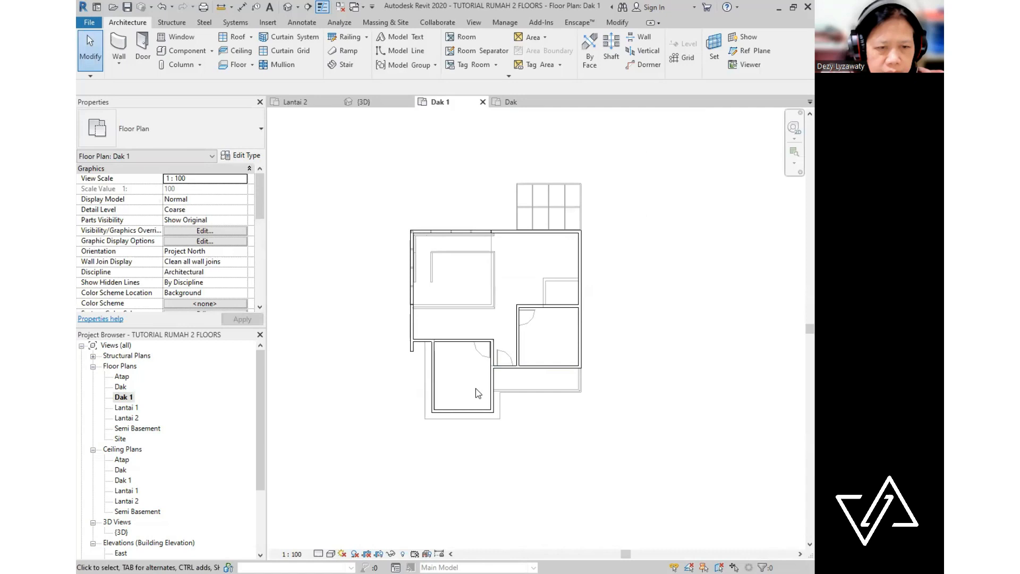
pyautogui.scroll(2, 478, 393)
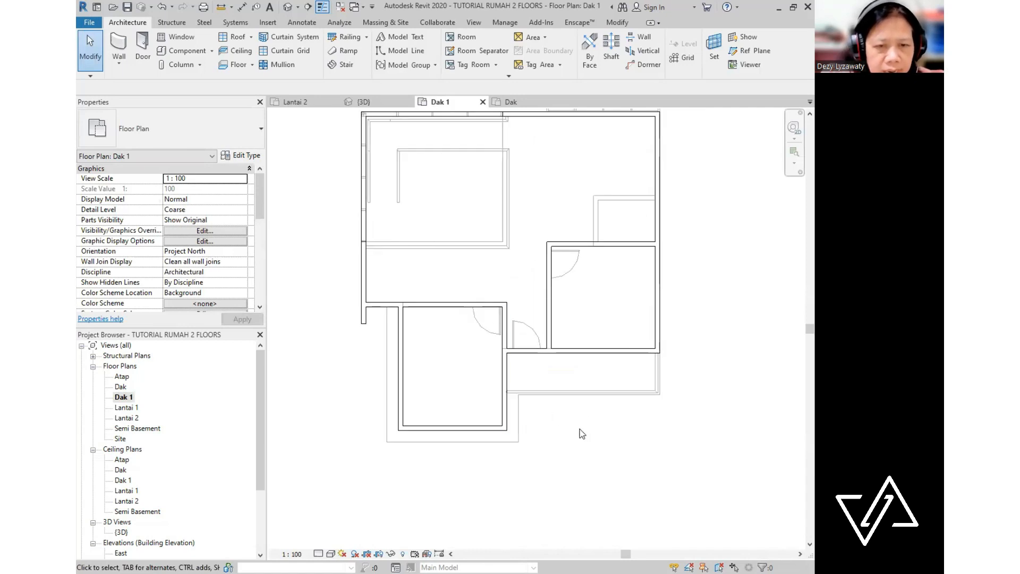
pyautogui.press('ctrl')
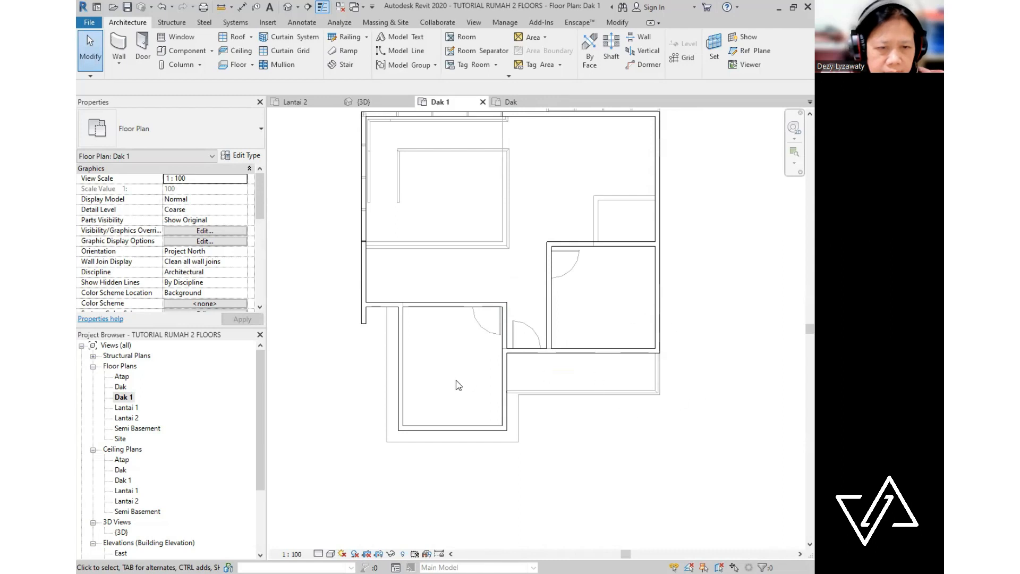
pyautogui.press('ctrl')
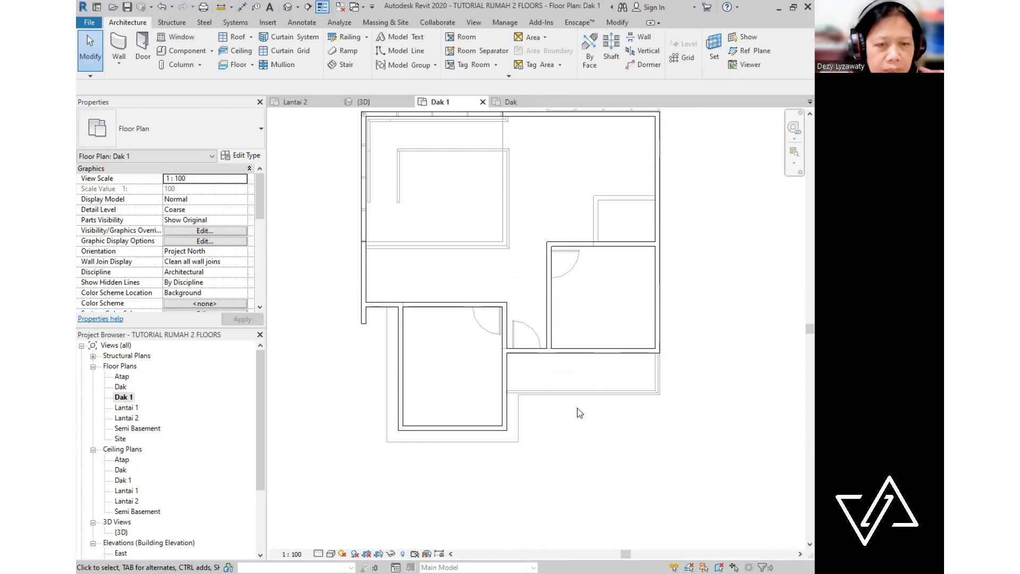
pyautogui.press('ctrl')
pyautogui.press('ctrl')
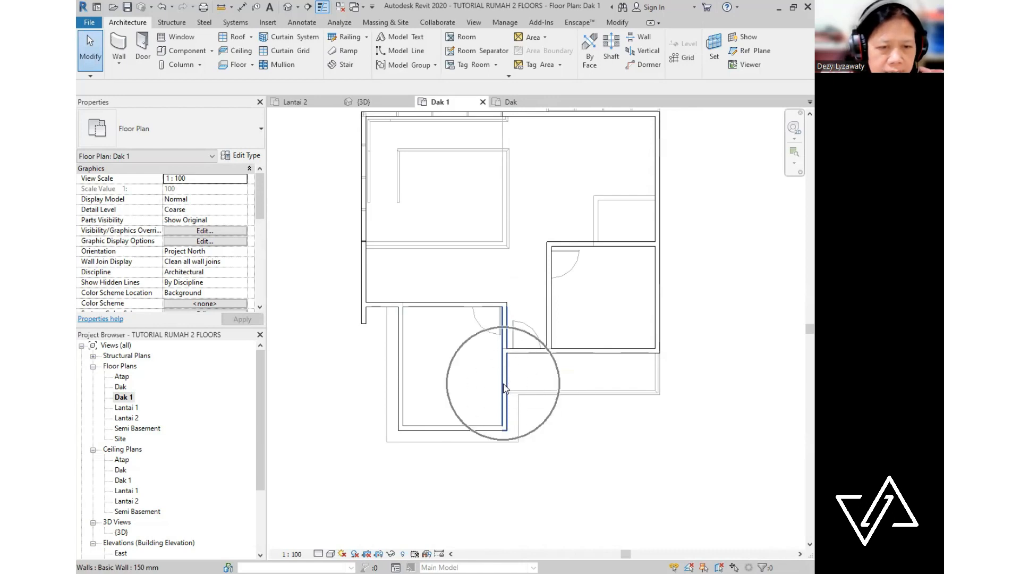
pyautogui.press('ctrl')
pyautogui.press('ctrl')
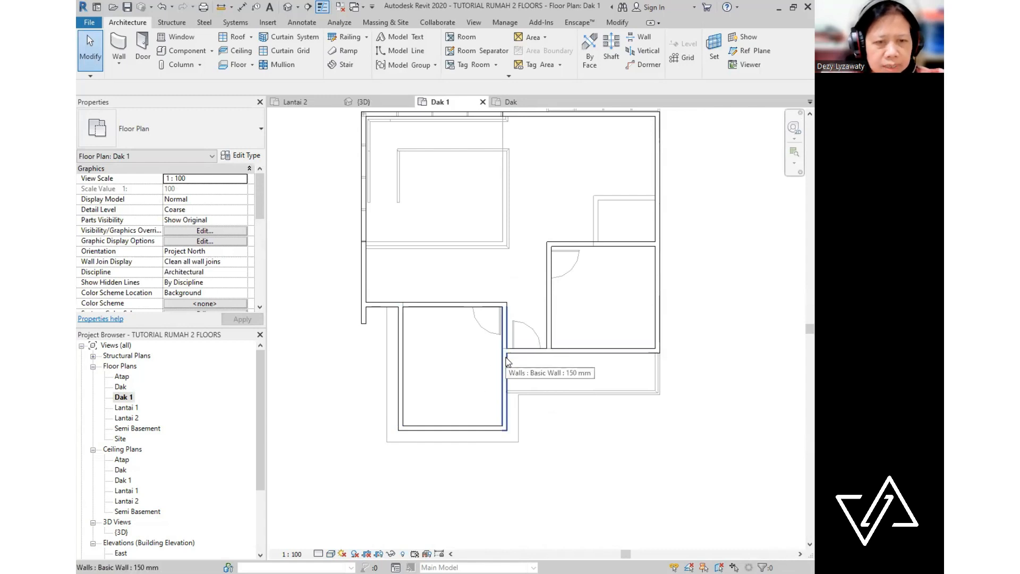
pyautogui.press('ctrl')
pyautogui.press('ctrl')
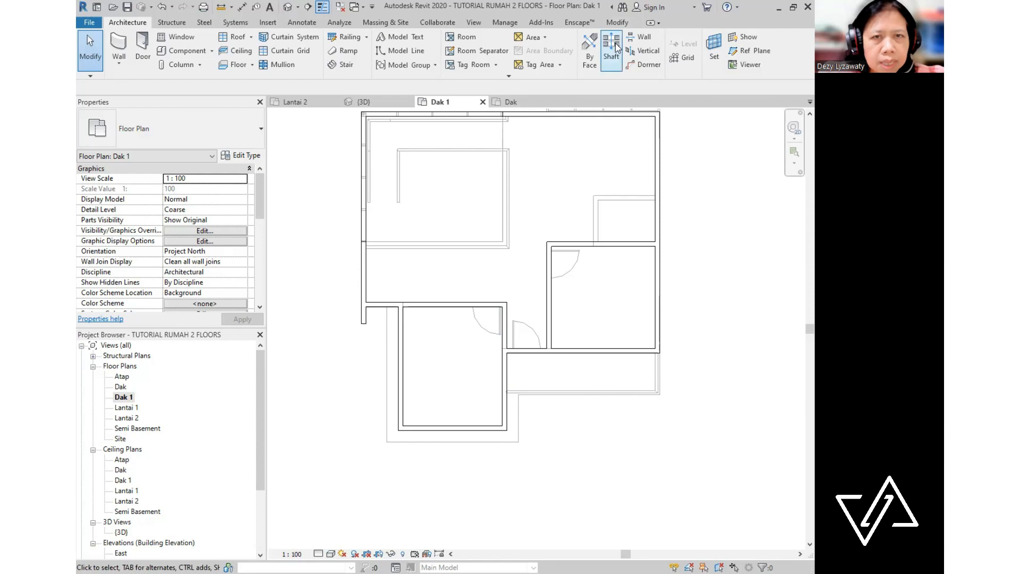
# - Split both side walls of the projecting front room in line with the wall behind the balcony
pyautogui.click(620, 22)
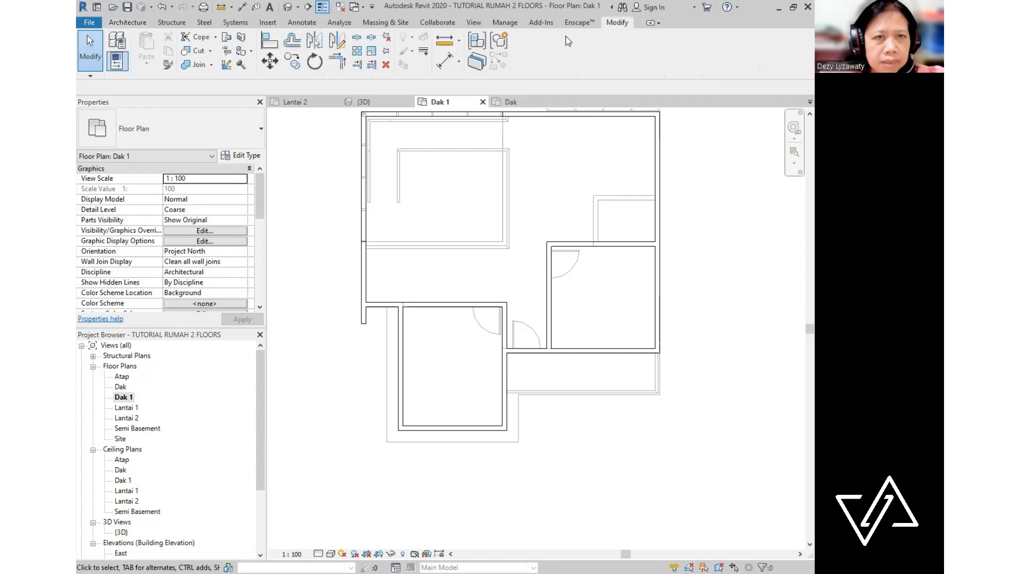
pyautogui.click(356, 39)
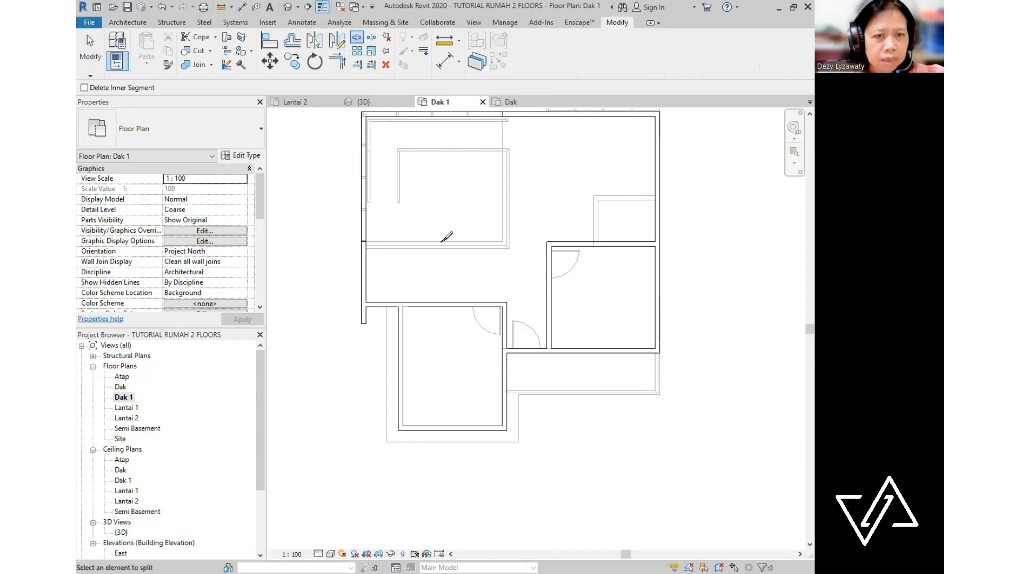
pyautogui.click(504, 347)
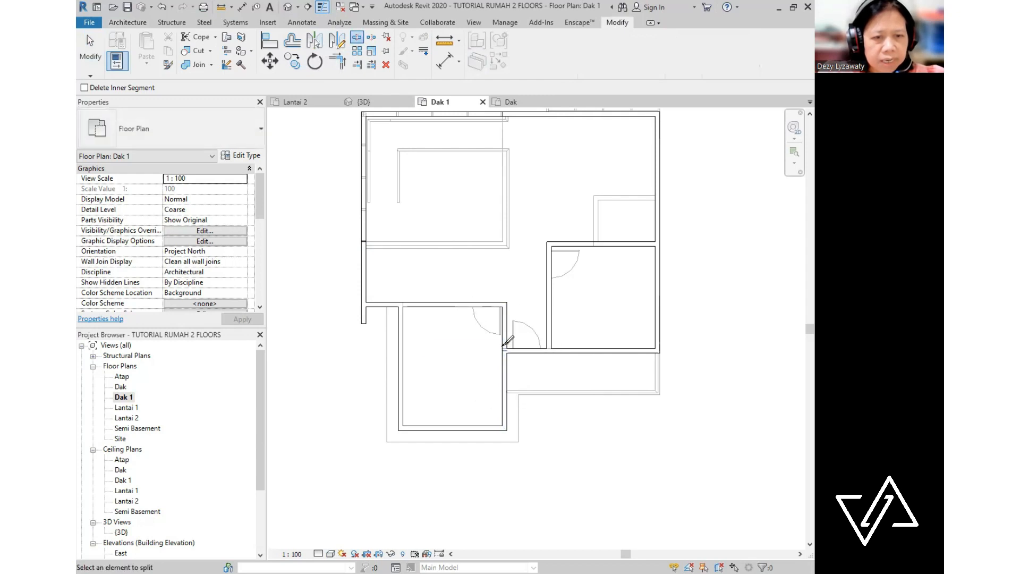
pyautogui.click(405, 350)
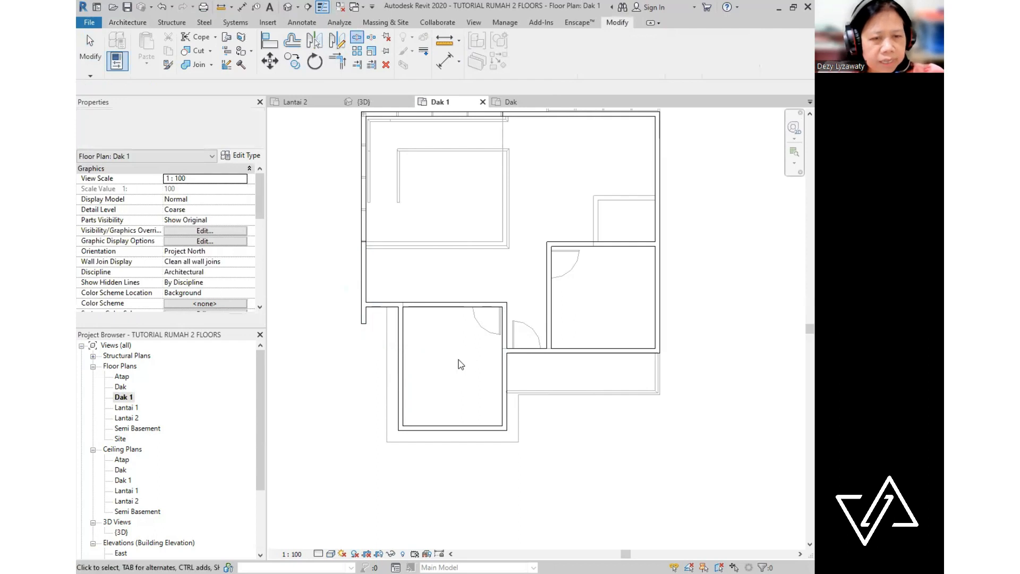
pyautogui.press('Escape')
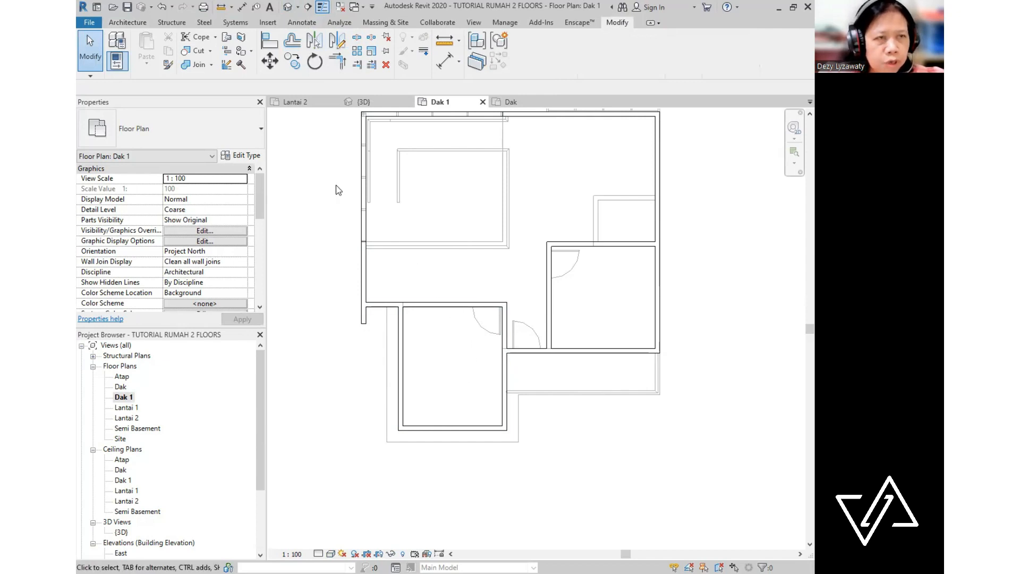
# - Set the top constraint of the projecting front room's front wall and two split side walls to Up to level: Dak 1 in 3D
pyautogui.click(290, 8)
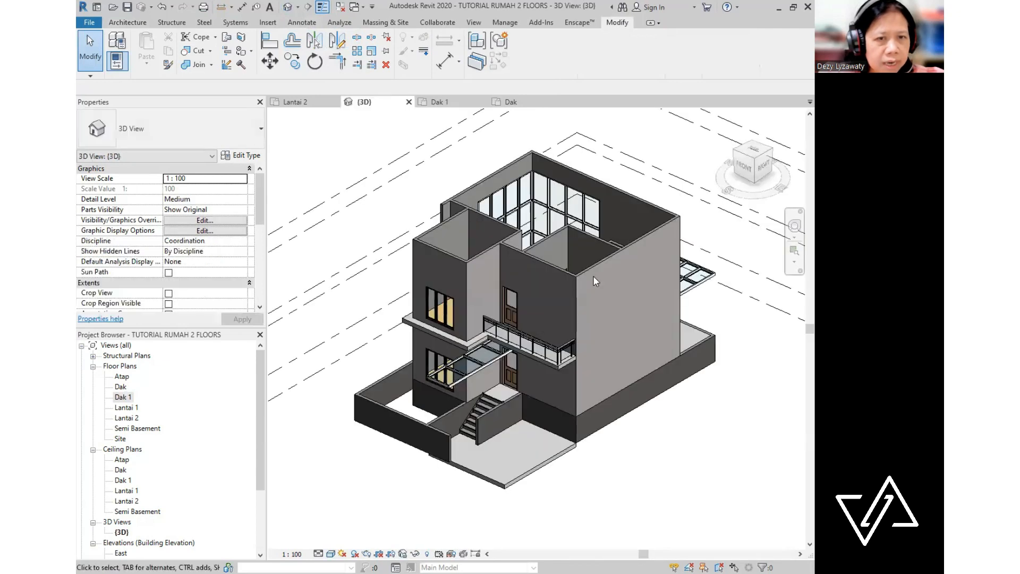
pyautogui.scroll(3, 427, 205)
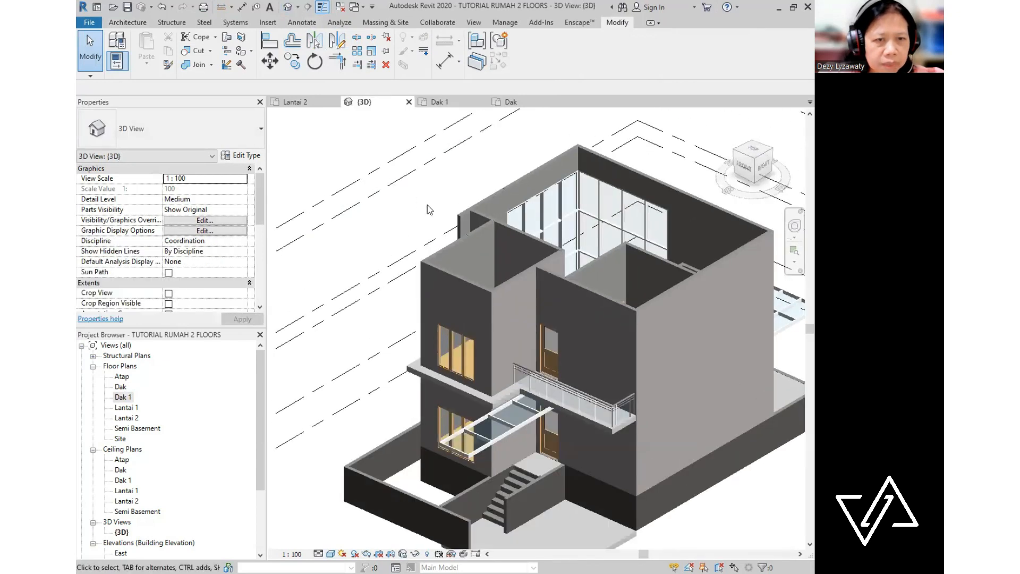
pyautogui.click(451, 253)
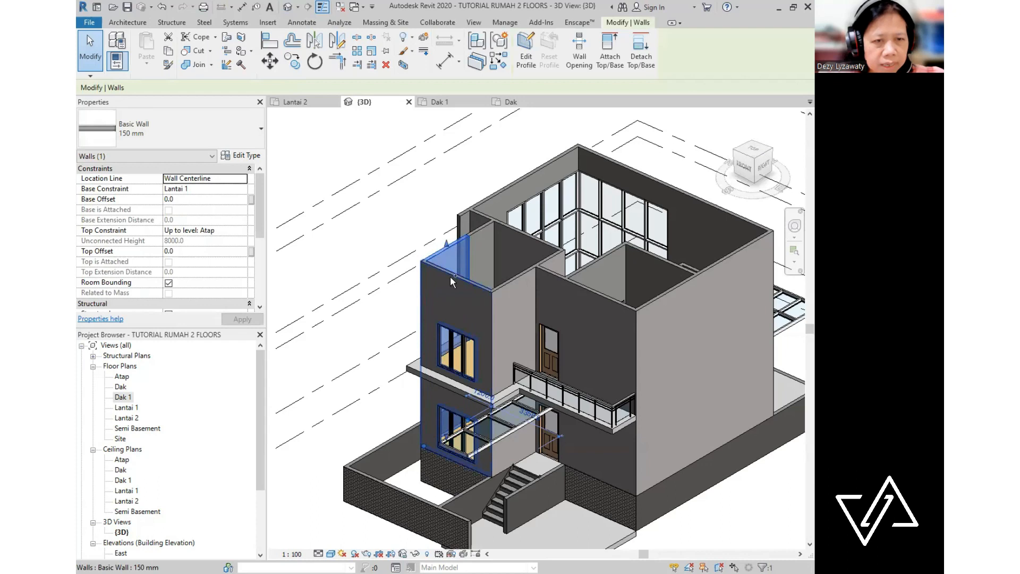
pyautogui.keyDown('ctrl'); pyautogui.click(450, 275); pyautogui.keyUp('ctrl')
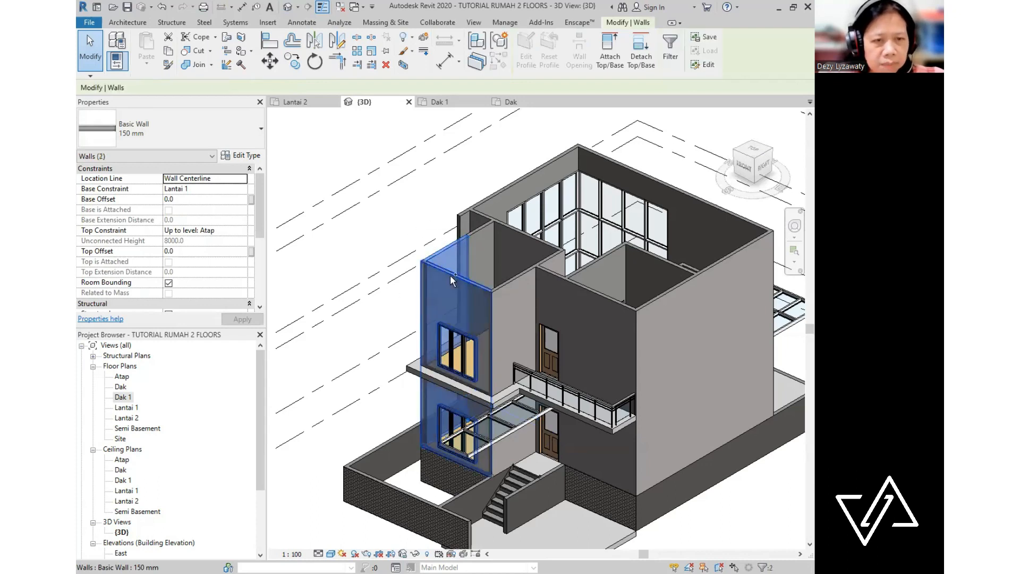
pyautogui.keyDown('ctrl'); pyautogui.click(506, 282); pyautogui.keyUp('ctrl')
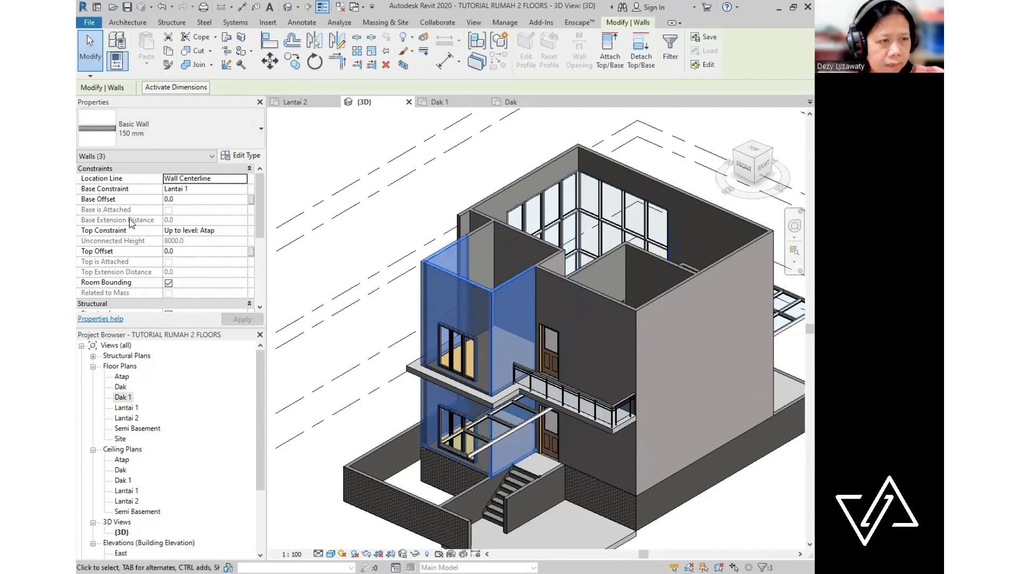
pyautogui.click(212, 231)
pyautogui.click(241, 231)
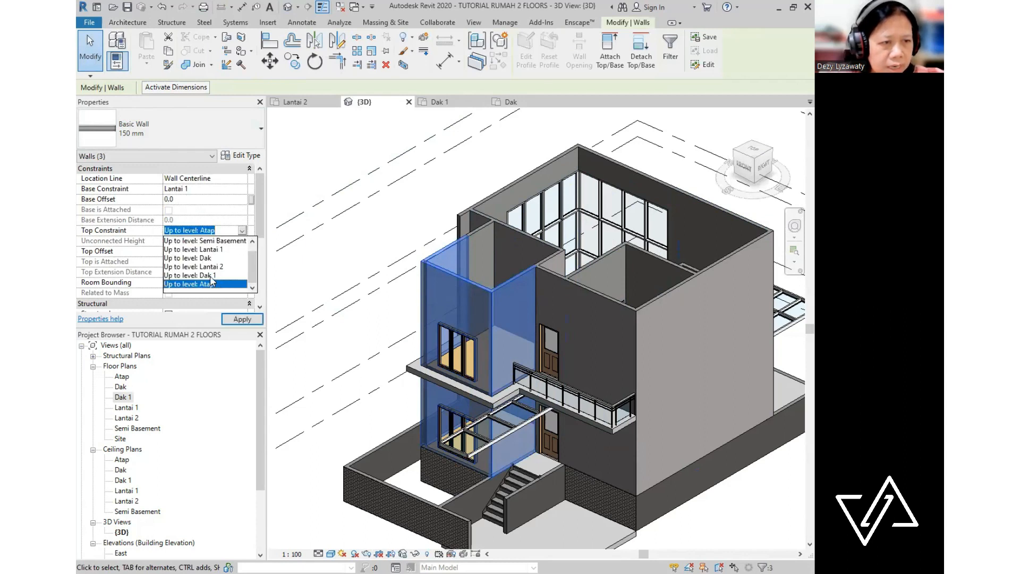
pyautogui.press('Return')
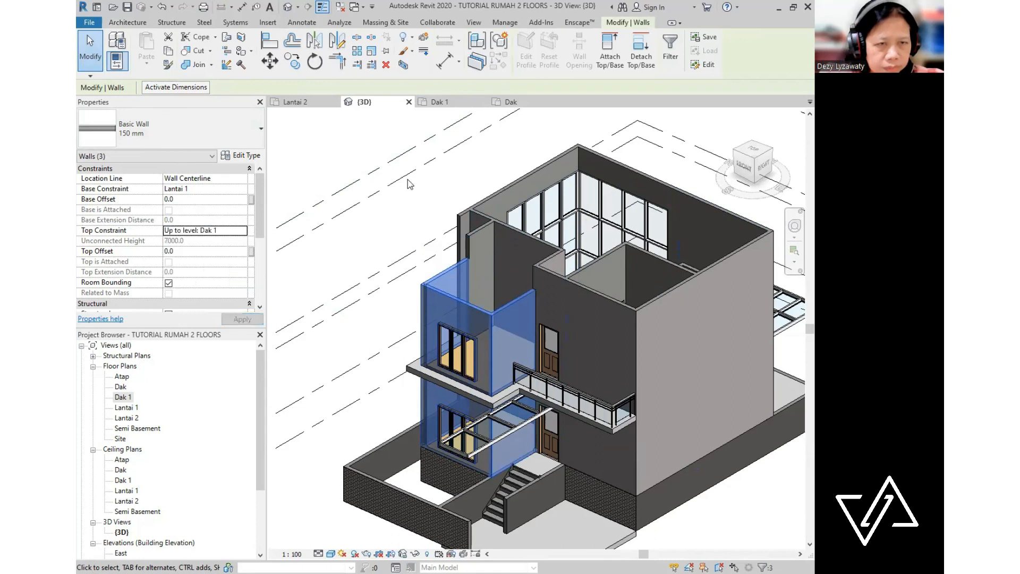
pyautogui.click(414, 198)
# - Set the top constraint of the remaining tall side wall segment on the projecting front room to Up to level: Dak 1
pyautogui.keyDown('shift'); pyautogui.moveTo(496, 324); pyautogui.dragTo(452, 301, button='middle'); pyautogui.keyUp('shift')
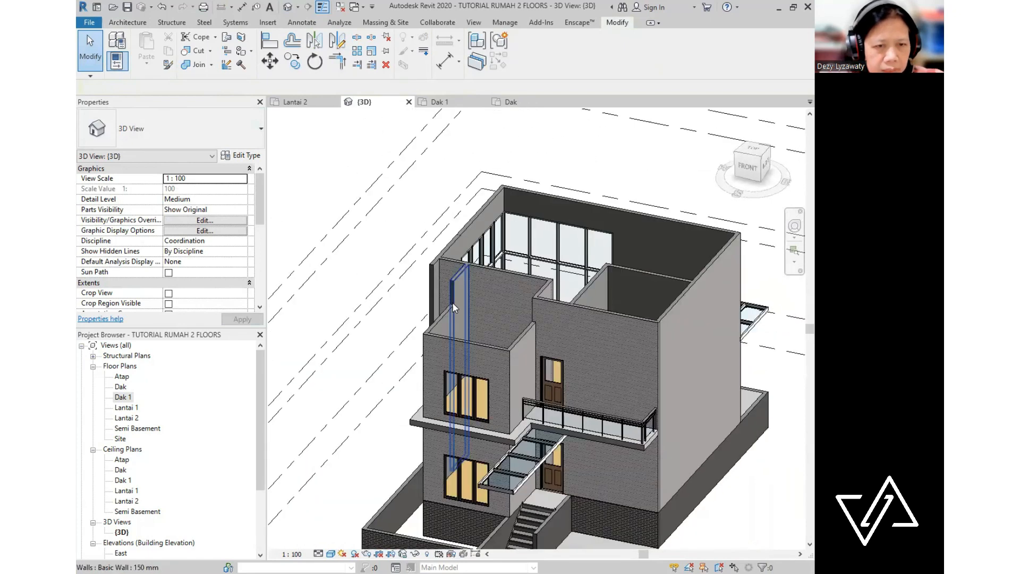
pyautogui.click(457, 284)
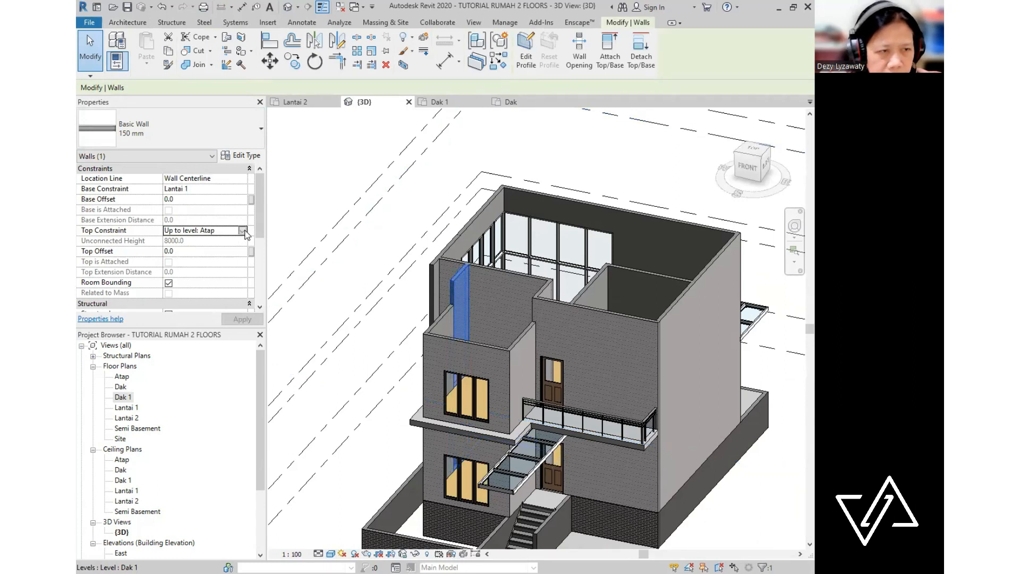
pyautogui.click(244, 231)
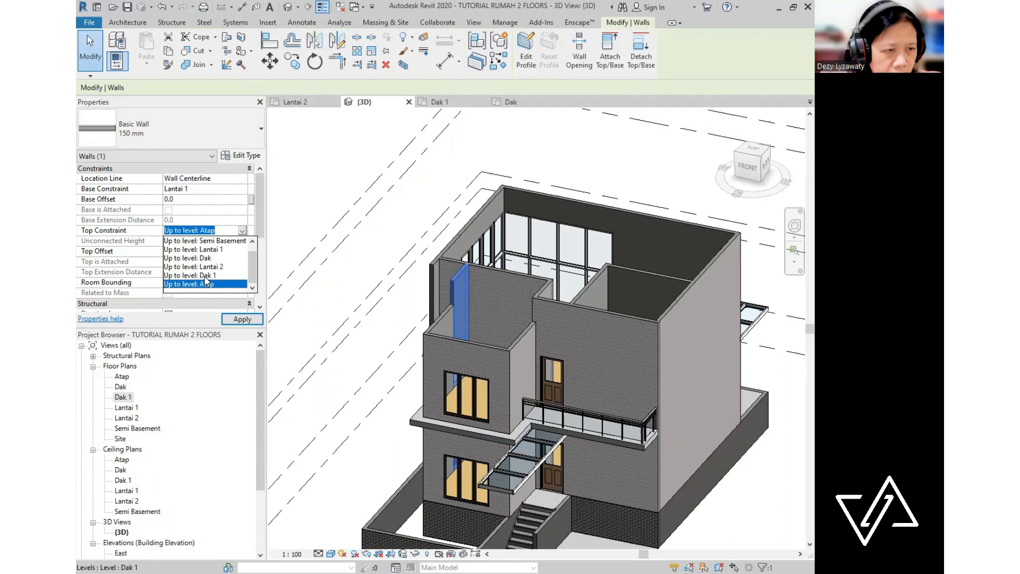
pyautogui.click(336, 201)
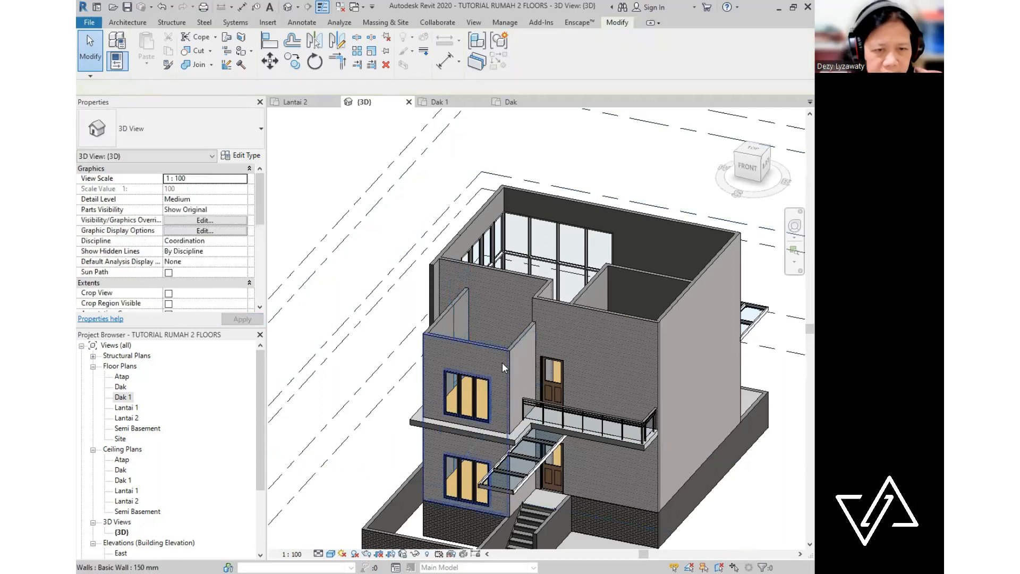
pyautogui.keyDown('shift'); pyautogui.moveTo(486, 352); pyautogui.dragTo(621, 369, button='middle'); pyautogui.keyUp('shift')
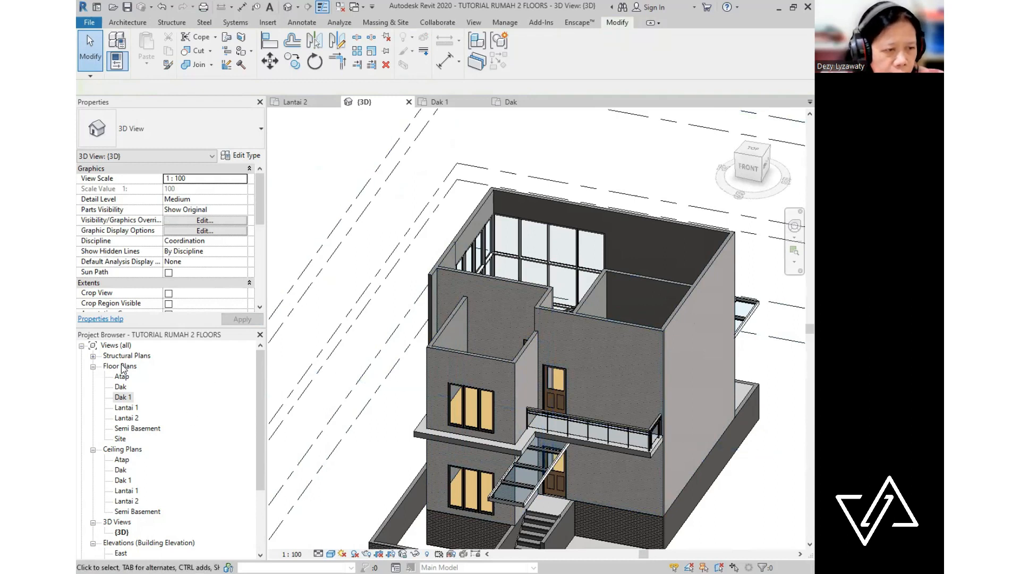
# - Start a Generic - 300mm roof soffit in the Dak 1 floor plan with a height offset of 0
pyautogui.doubleClick(123, 397)
pyautogui.scroll(4, 565, 359)
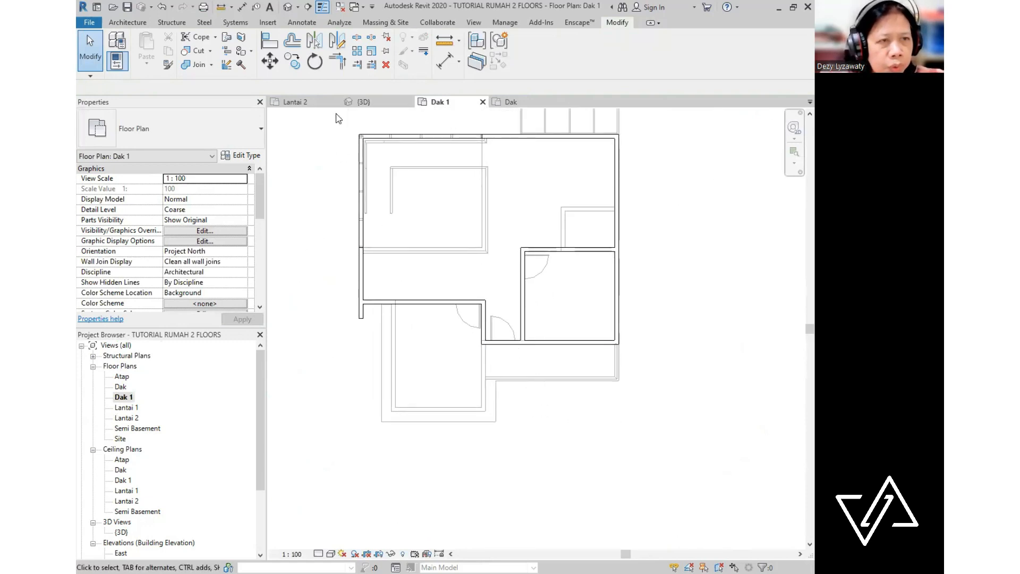
pyautogui.click(126, 23)
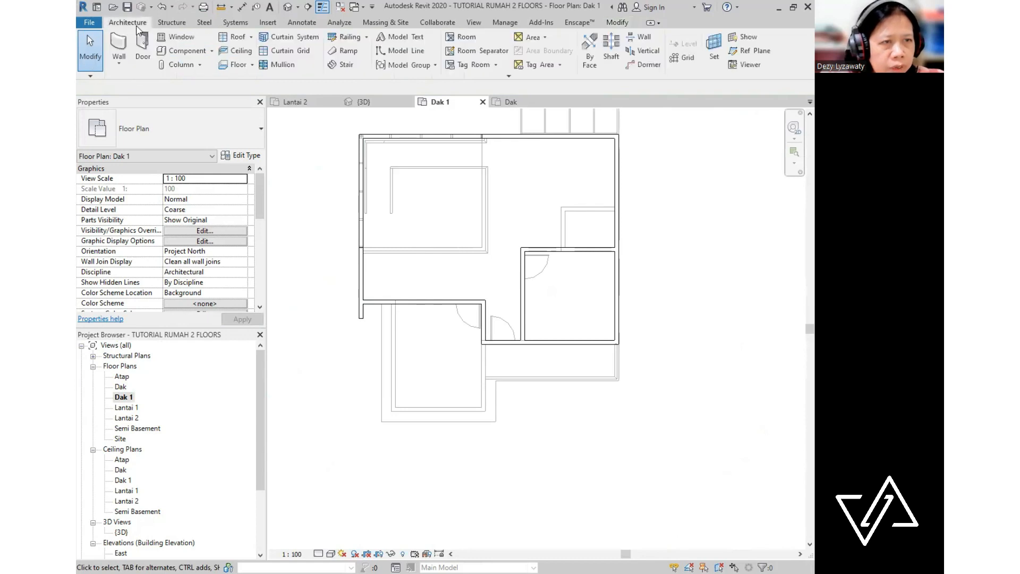
pyautogui.click(252, 38)
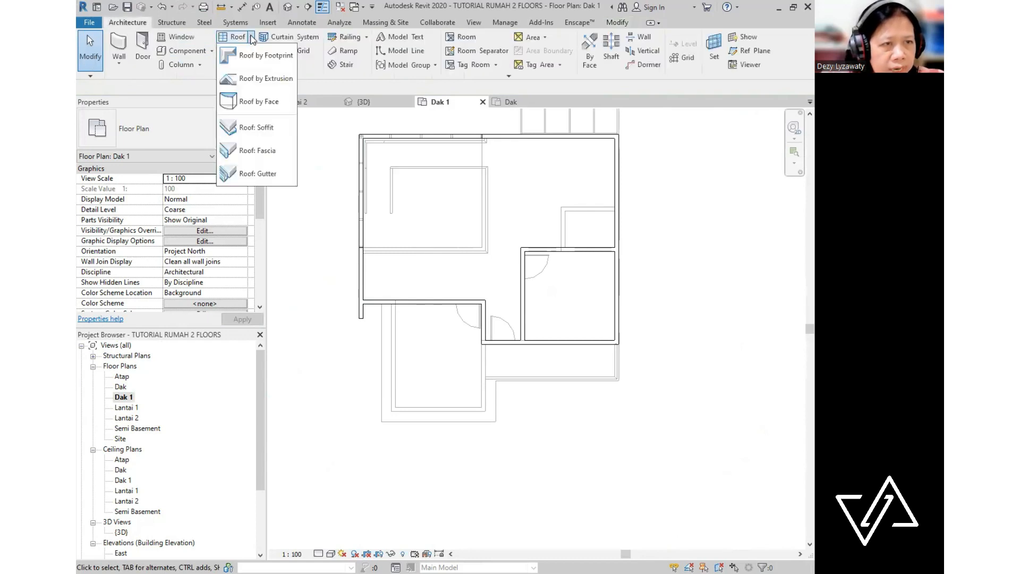
pyautogui.click(254, 128)
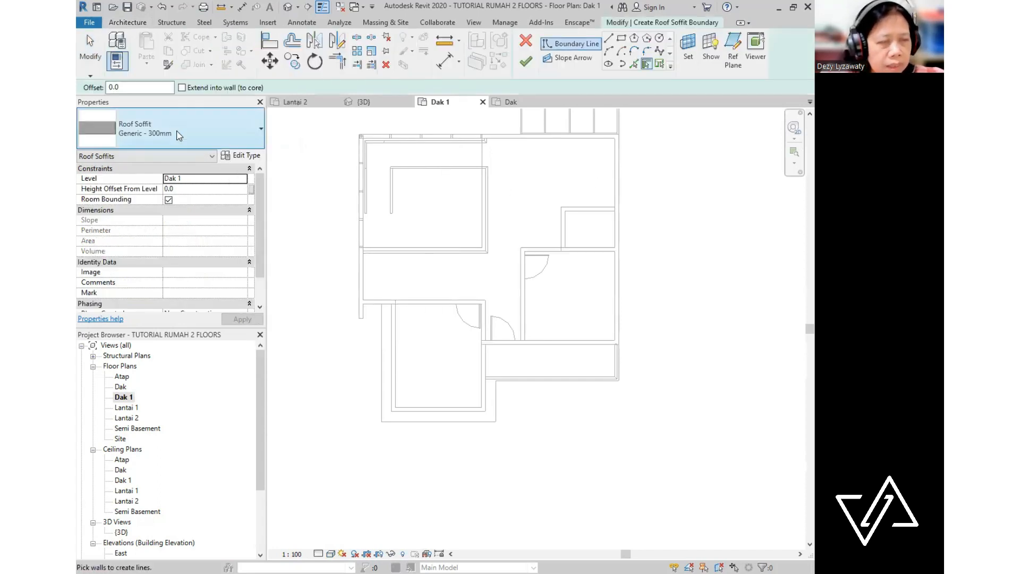
pyautogui.click(177, 131)
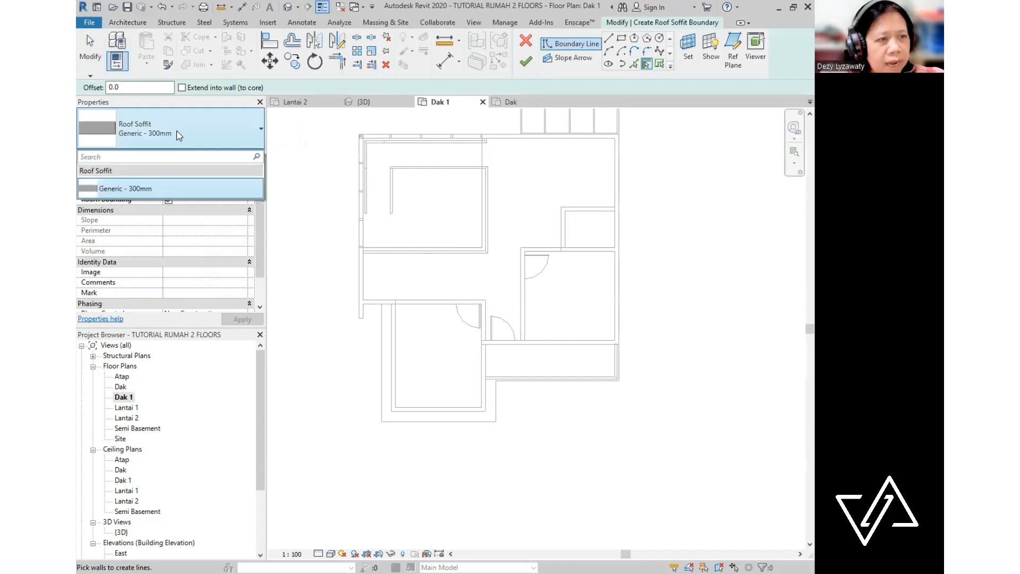
pyautogui.click(183, 127)
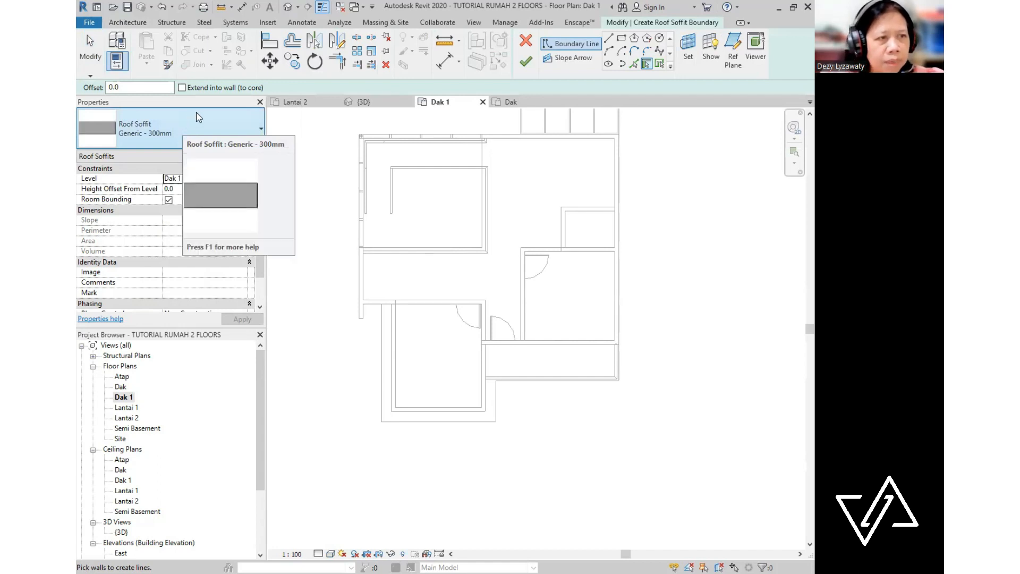
pyautogui.click(194, 128)
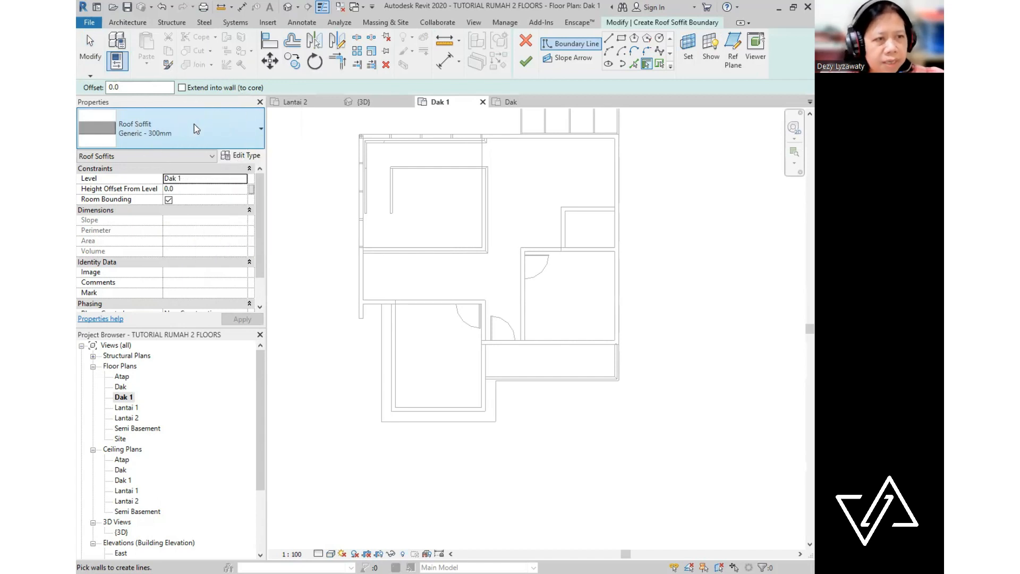
# - Draw the soffit boundary with straight lines along the 3350 mm rear edge, outer side and front of the projecting front room
pyautogui.click(609, 38)
pyautogui.scroll(2, 479, 314)
pyautogui.scroll(3, 479, 313)
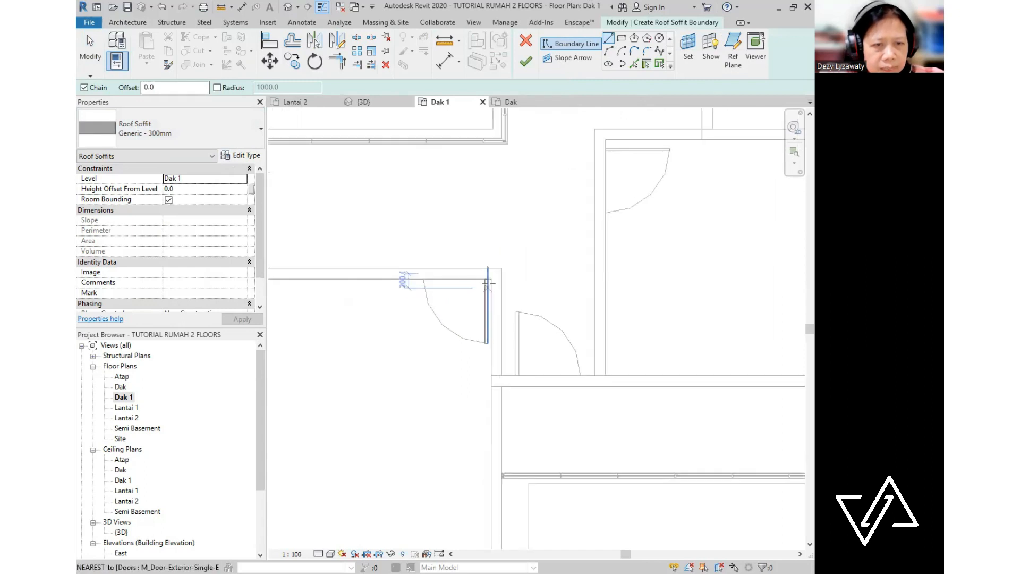
pyautogui.click(491, 278)
pyautogui.scroll(-5, 491, 279)
pyautogui.scroll(2, 377, 276)
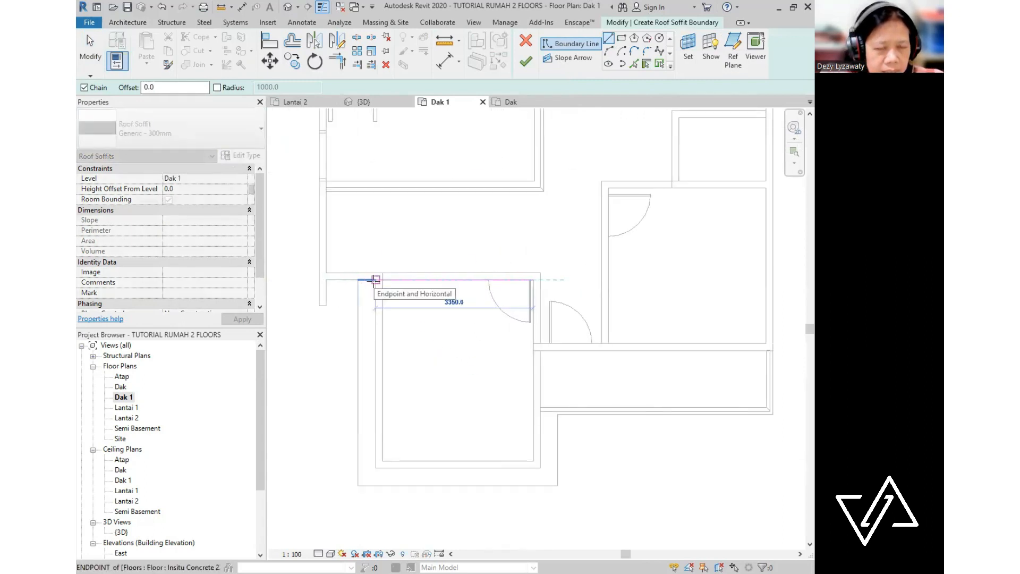
pyautogui.click(375, 279)
pyautogui.moveTo(398, 400); pyautogui.dragTo(348, 301, button='middle')
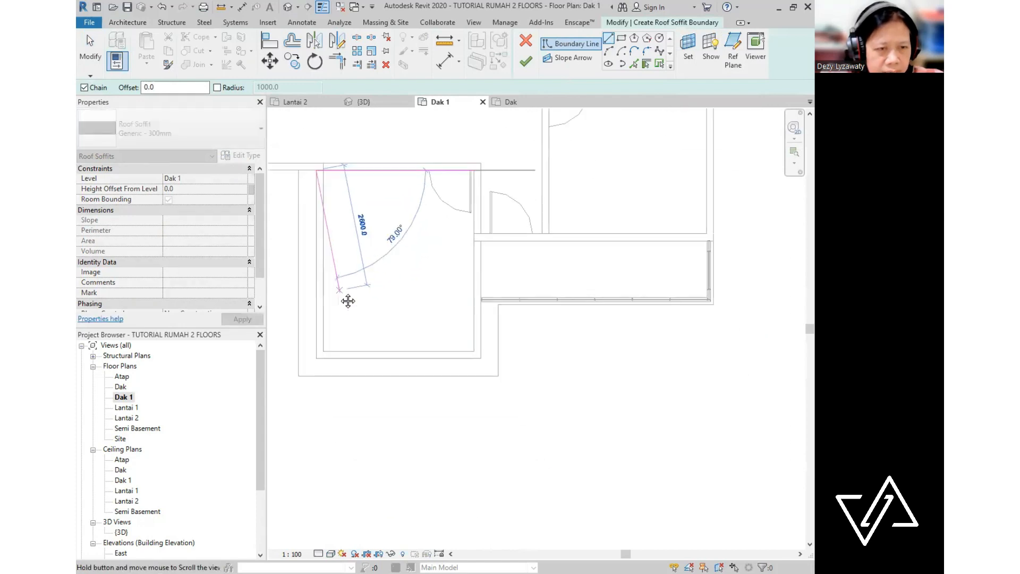
pyautogui.click(316, 357)
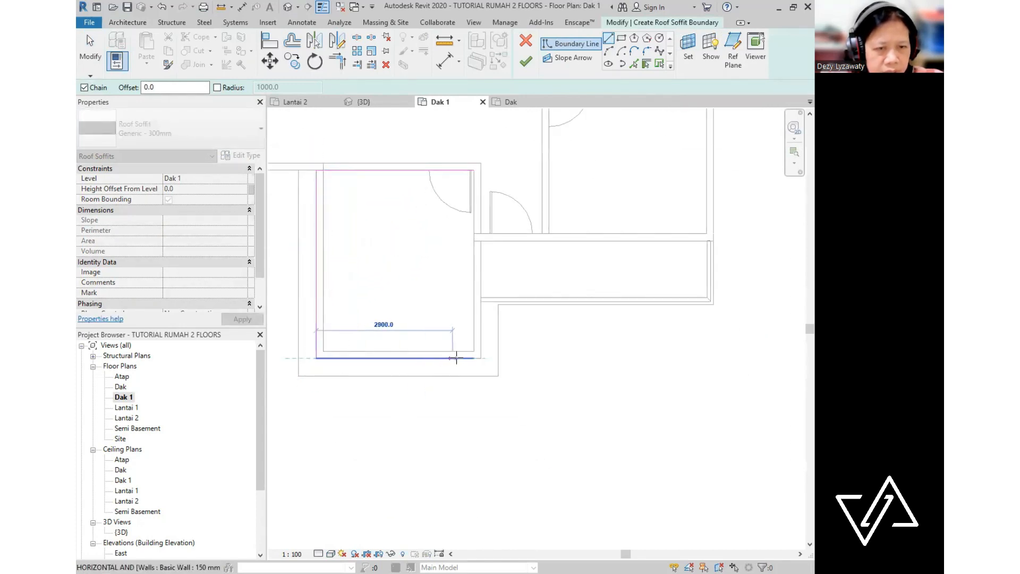
pyautogui.click(480, 358)
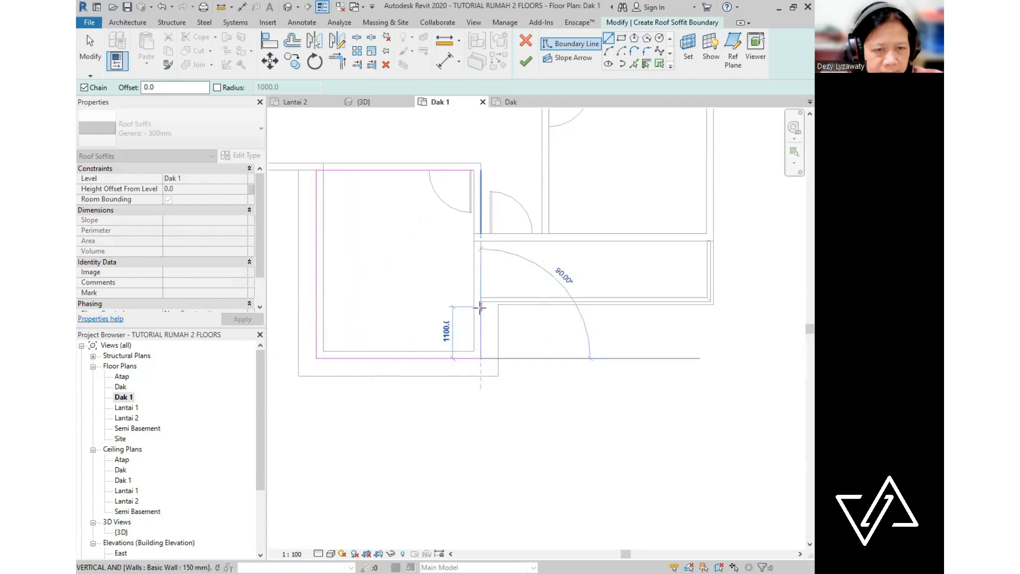
# - Continue the soffit boundary around the balcony, about 5000 by 1400 mm, and close the loop at the front room's rear corner
pyautogui.click(480, 305)
pyautogui.click(714, 306)
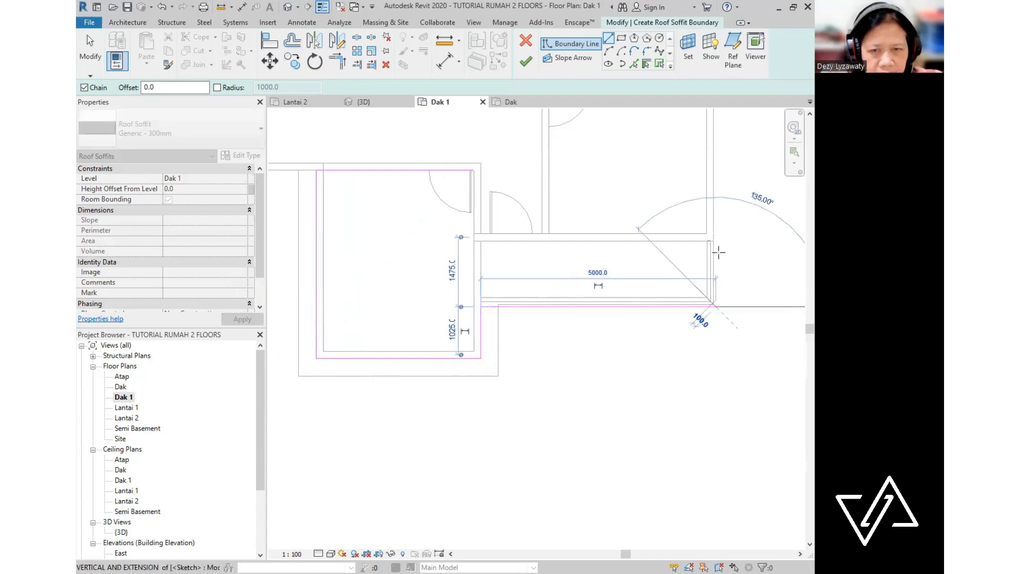
pyautogui.click(715, 240)
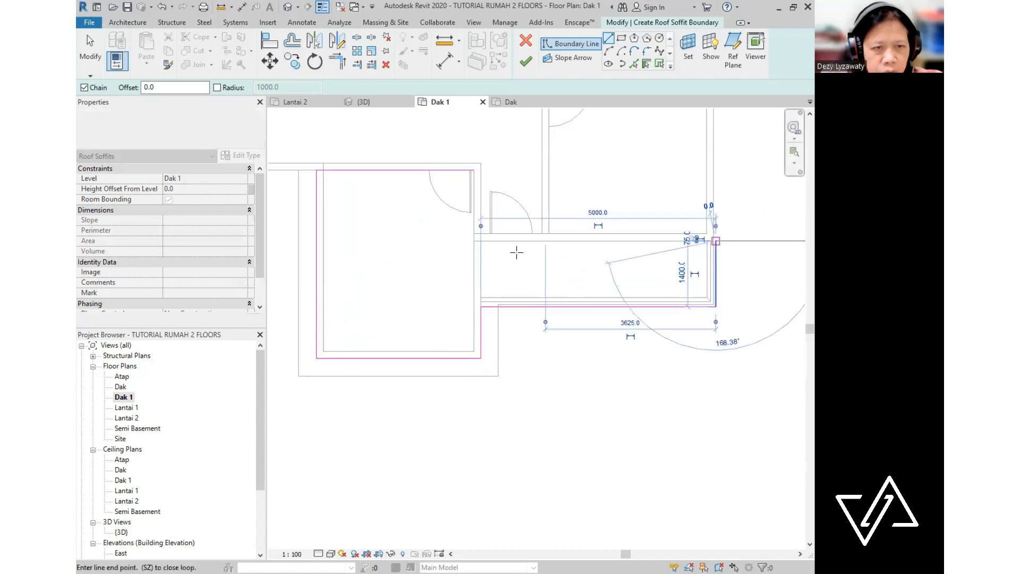
pyautogui.click(473, 241)
pyautogui.click(473, 170)
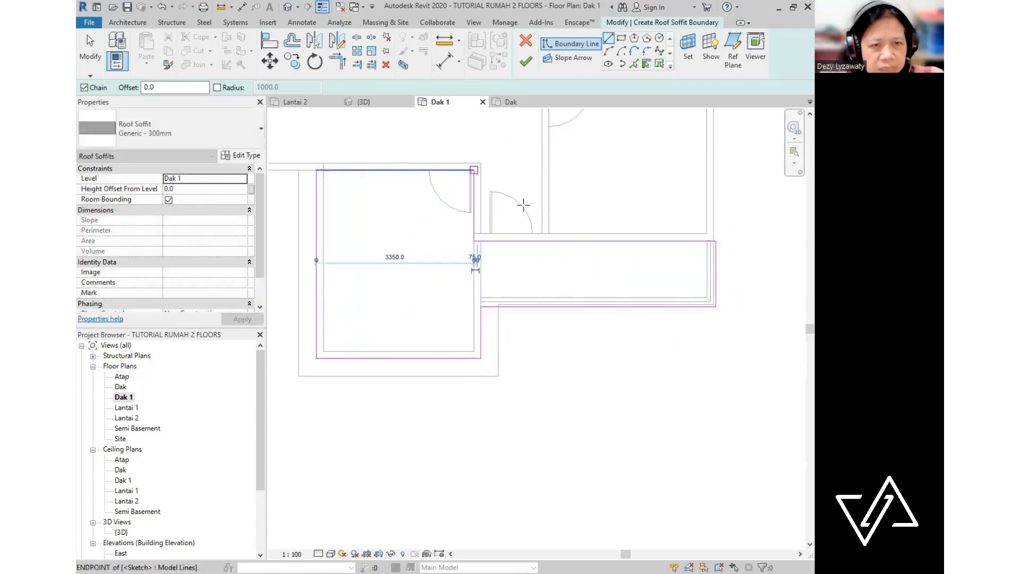
pyautogui.press('Escape')
# - Set the distance between the balcony soffit's front boundary line and the house wall to 1500 mm
pyautogui.scroll(3, 569, 345)
pyautogui.click(547, 265)
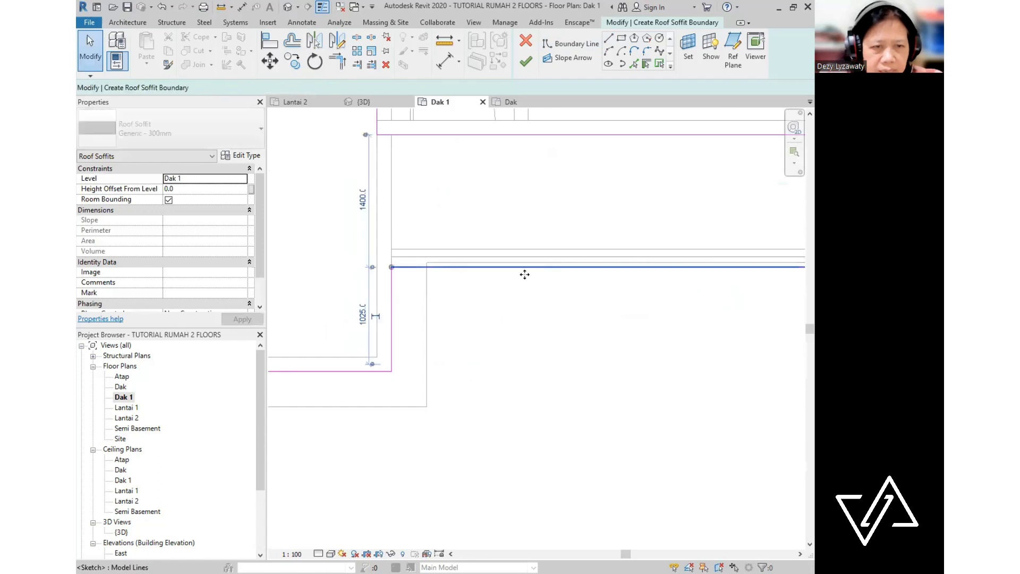
pyautogui.scroll(-2, 478, 287)
pyautogui.click(399, 235)
pyautogui.write('1500')
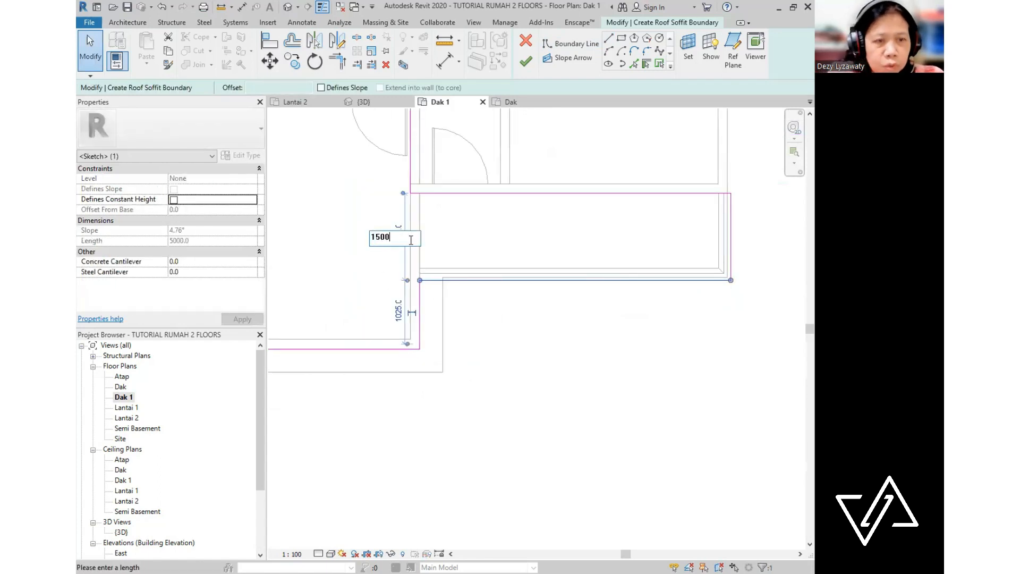
pyautogui.press('Return')
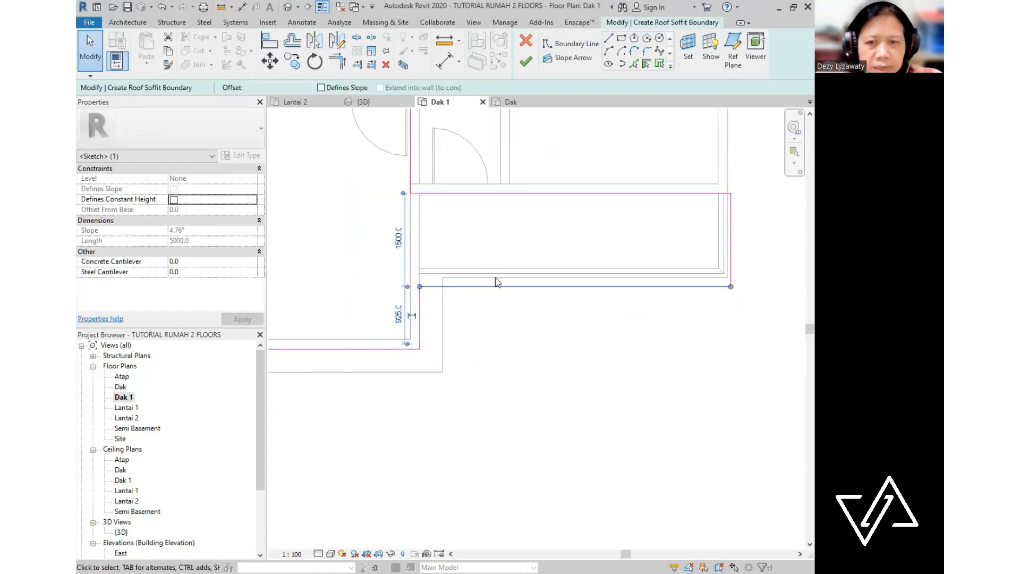
pyautogui.click(755, 287)
# - Move the balcony soffit's short end boundary line onto the outer face of the house's side wall
pyautogui.scroll(2, 758, 287)
pyautogui.moveTo(746, 241); pyautogui.dragTo(629, 339, button='middle')
pyautogui.scroll(2, 621, 332)
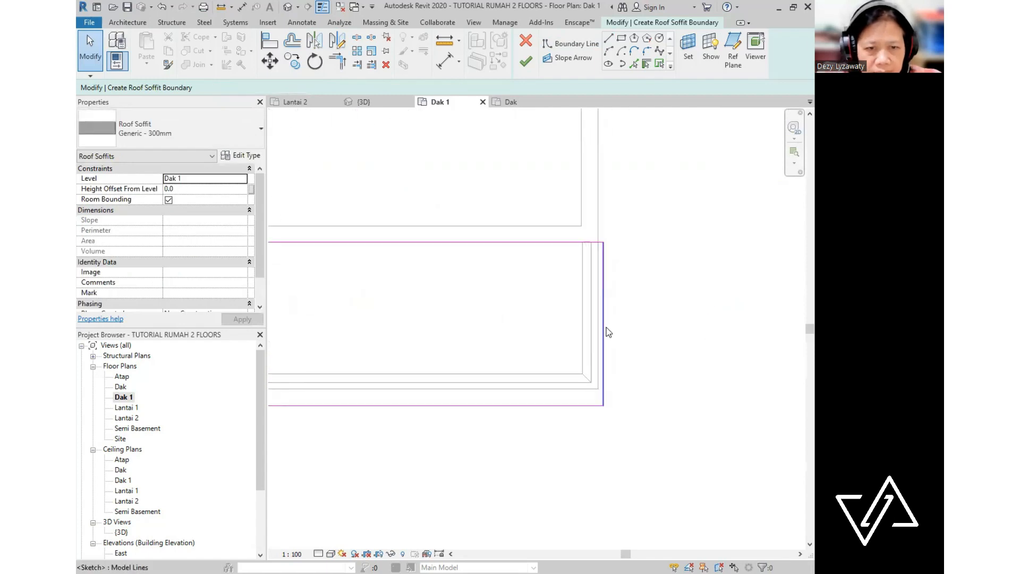
pyautogui.click(605, 328)
pyautogui.click(674, 328)
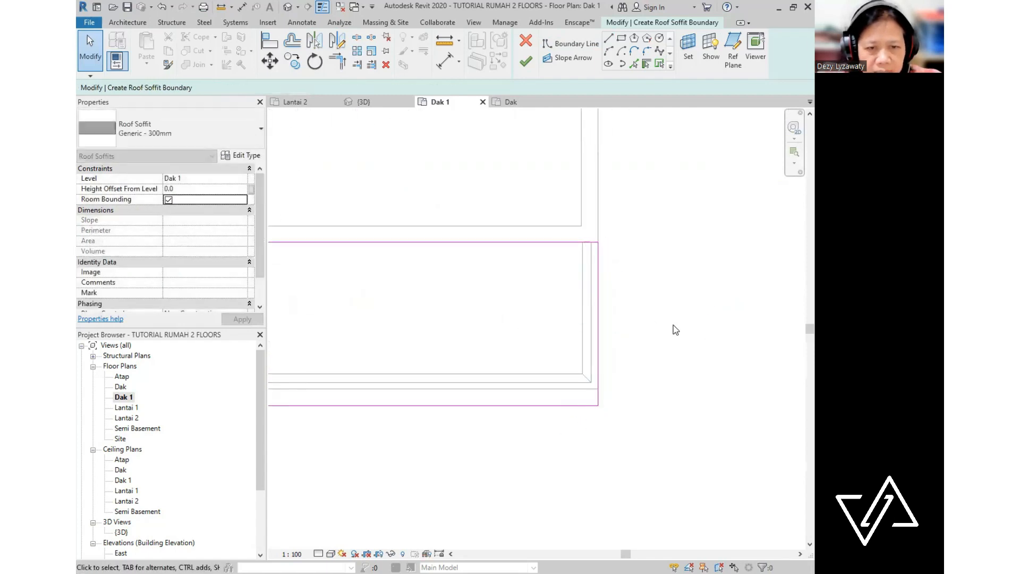
pyautogui.scroll(-5, 674, 327)
pyautogui.scroll(2, 579, 372)
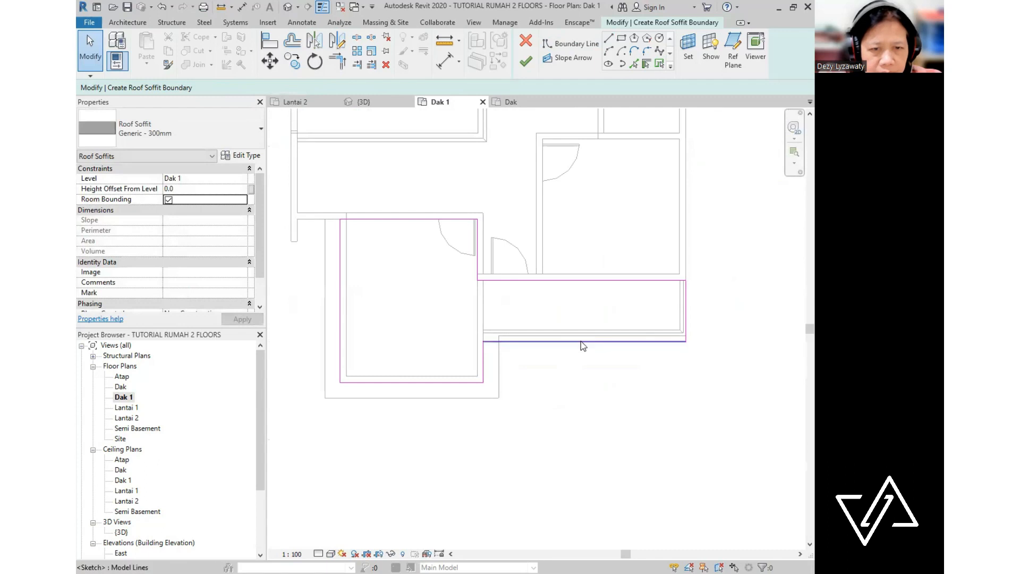
# - Move the balcony soffit's front boundary line back onto the front edge of the balcony slab
pyautogui.click(581, 341)
pyautogui.scroll(2, 581, 341)
pyautogui.scroll(1, 581, 343)
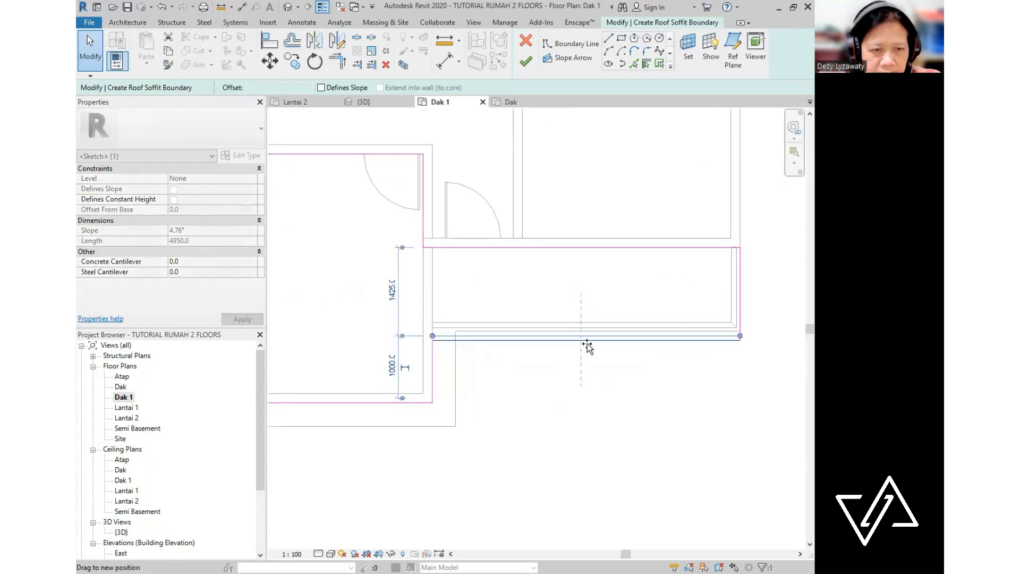
pyautogui.moveTo(582, 342); pyautogui.dragTo(582, 333)
pyautogui.click(612, 412)
# - Finish the roof soffit sketch over the projecting front room and balcony and deselect the result
pyautogui.scroll(-9, 566, 366)
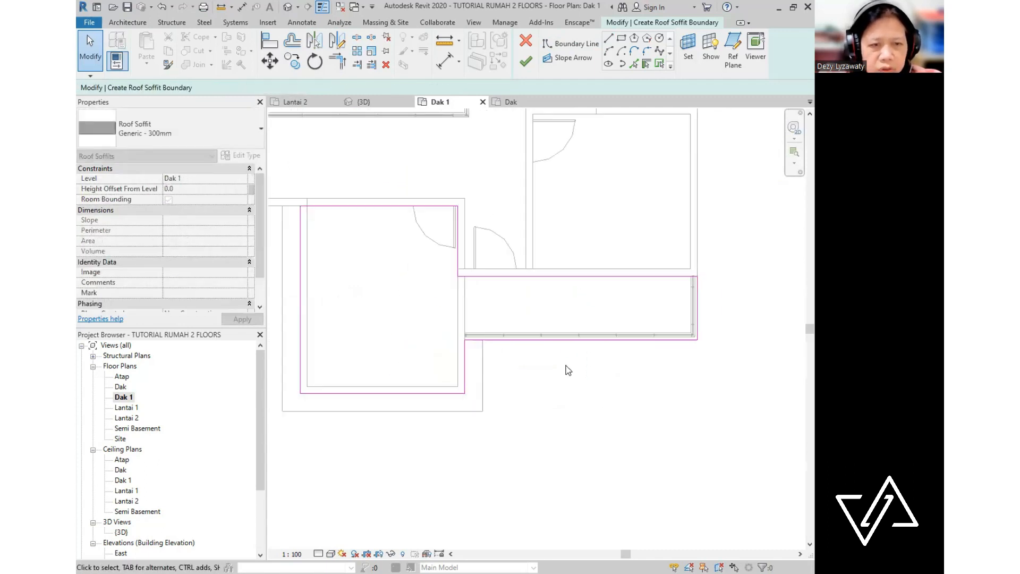
pyautogui.scroll(5, 560, 367)
pyautogui.moveTo(582, 342); pyautogui.dragTo(576, 359, button='middle')
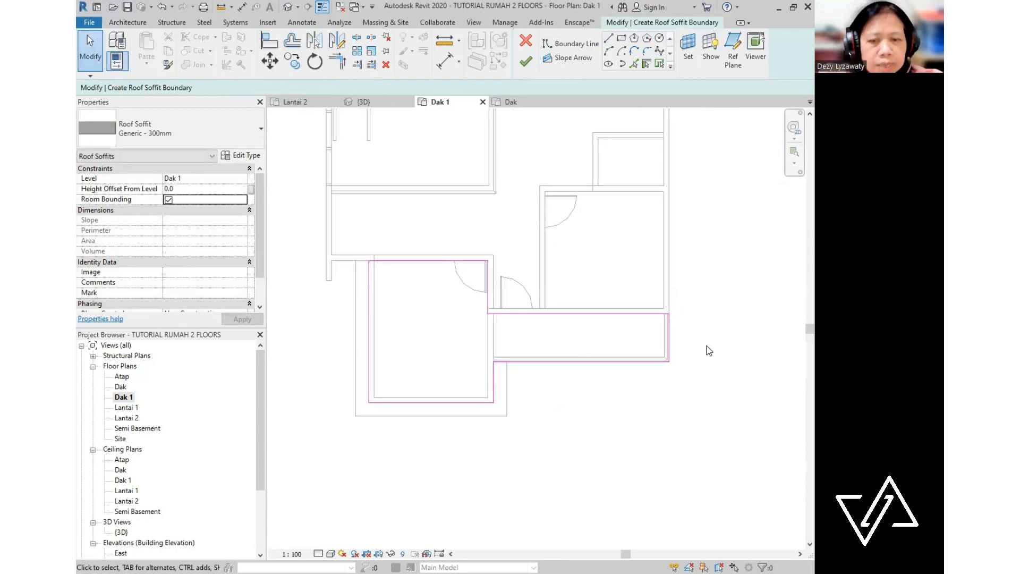
pyautogui.click(528, 62)
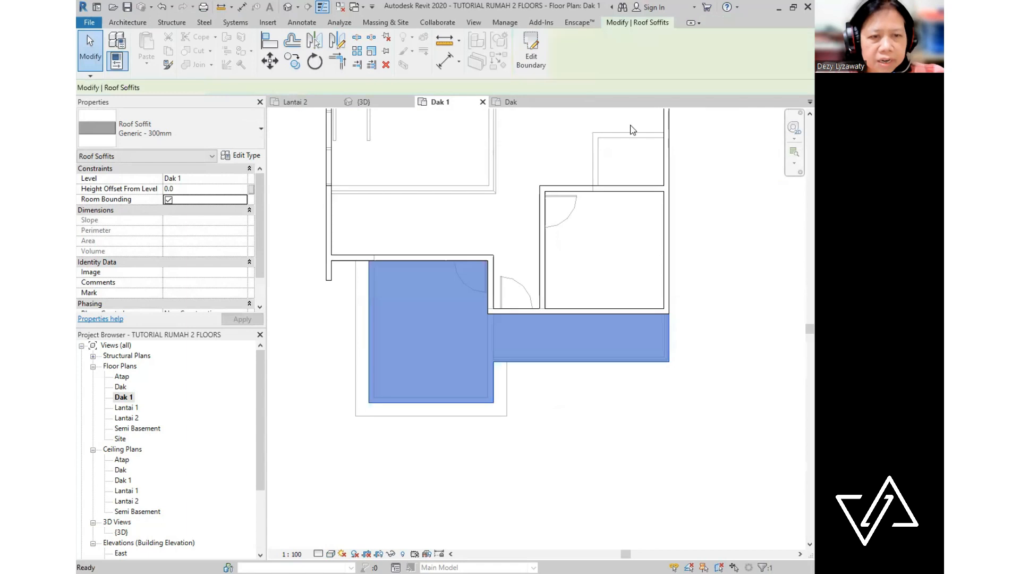
pyautogui.click(716, 235)
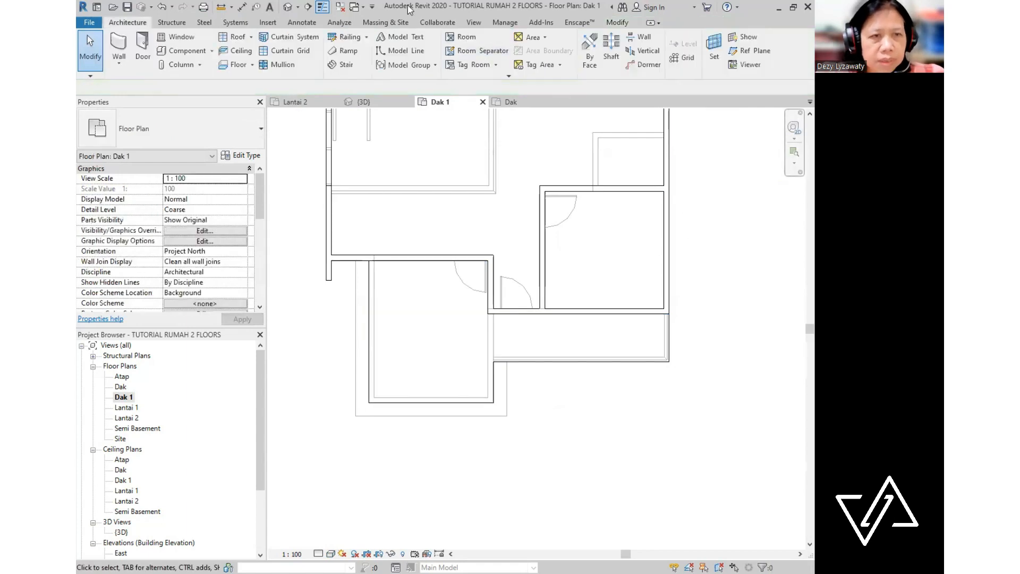
# - Inspect the new roof soffit over the front room and balcony in 3D from the front and side
pyautogui.click(287, 7)
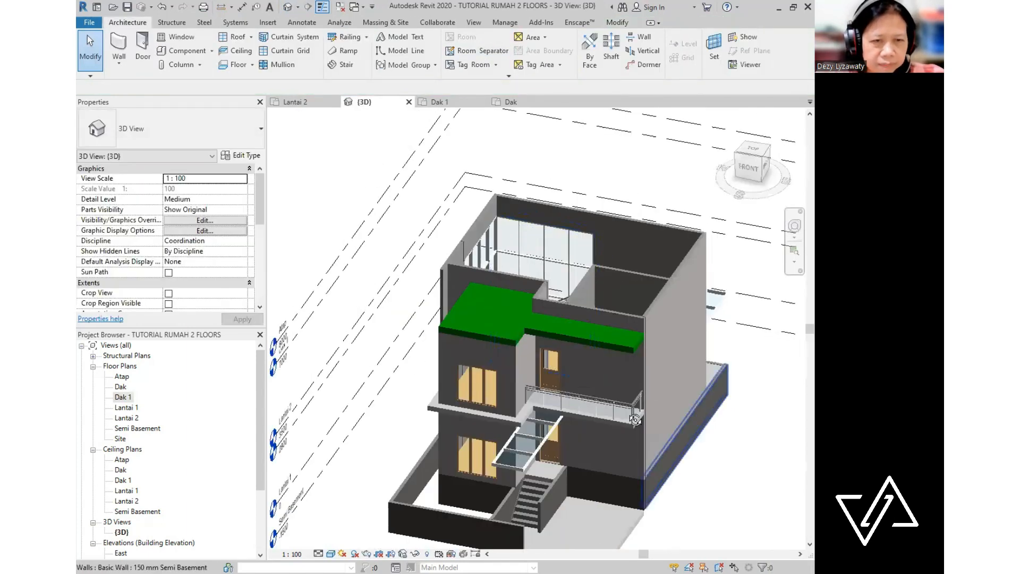
pyautogui.keyDown('shift'); pyautogui.moveTo(554, 407); pyautogui.dragTo(626, 433, button='middle'); pyautogui.keyUp('shift')
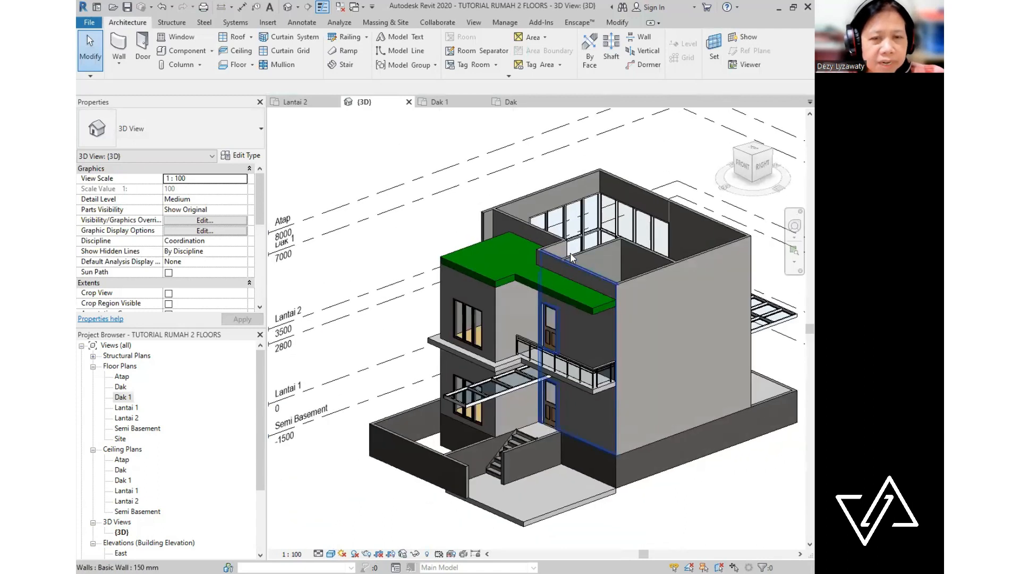
pyautogui.scroll(5, 570, 251)
pyautogui.scroll(-3, 355, 218)
pyautogui.moveTo(566, 342); pyautogui.dragTo(523, 360, button='middle')
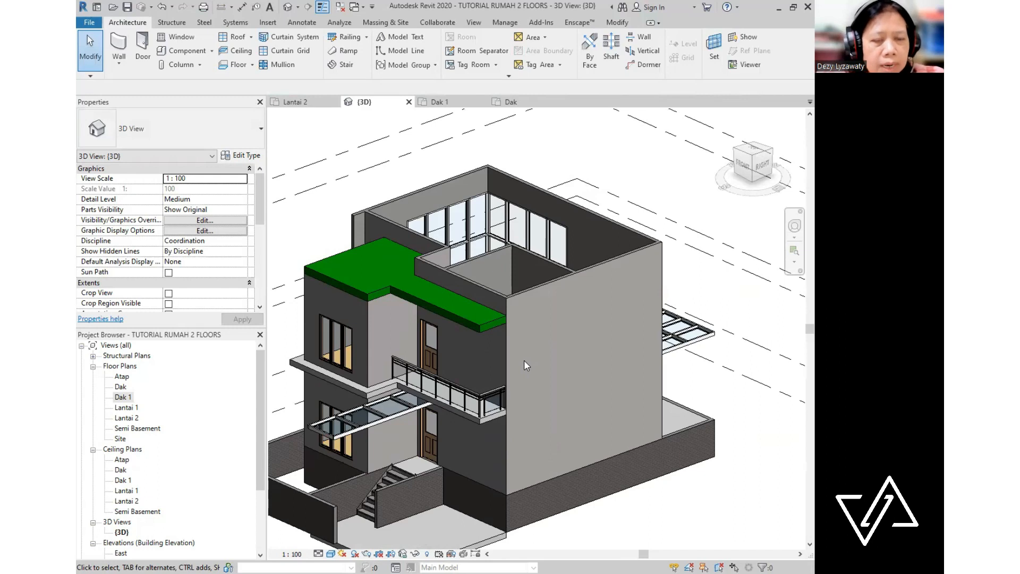
pyautogui.scroll(-2, 548, 373)
pyautogui.keyDown('shift'); pyautogui.moveTo(534, 409); pyautogui.dragTo(547, 423, button='middle'); pyautogui.keyUp('shift')
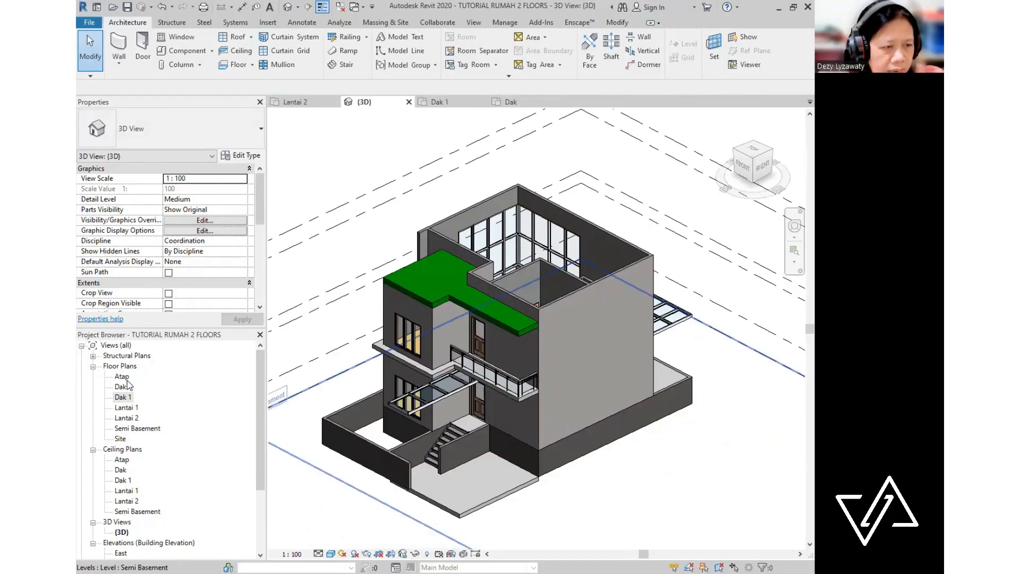
# - Open the Atap floor plan and set its underlay base level to Lantai 2
pyautogui.doubleClick(124, 377)
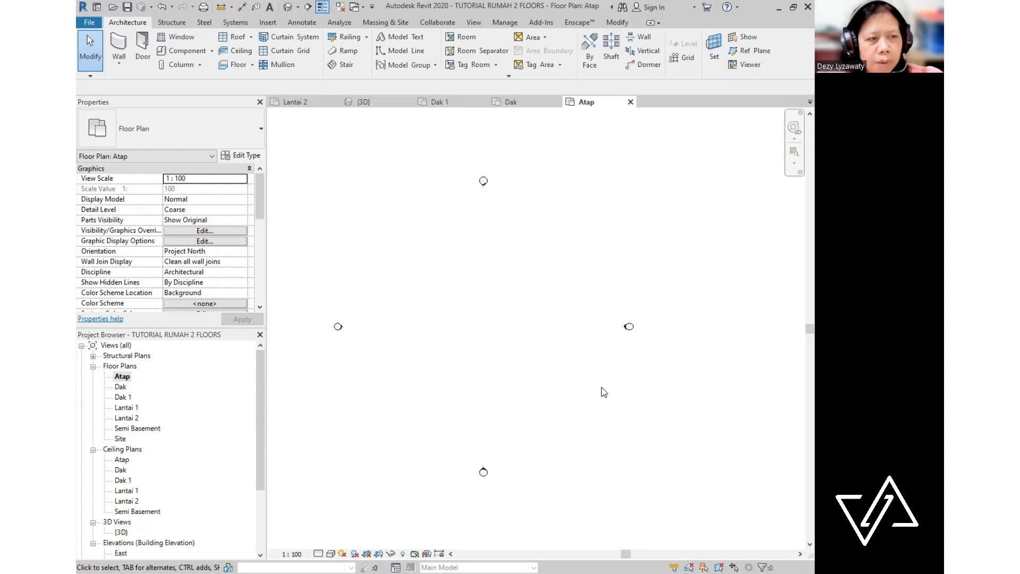
pyautogui.press('ctrl')
pyautogui.press('ctrl')
pyautogui.moveTo(263, 194); pyautogui.dragTo(263, 235)
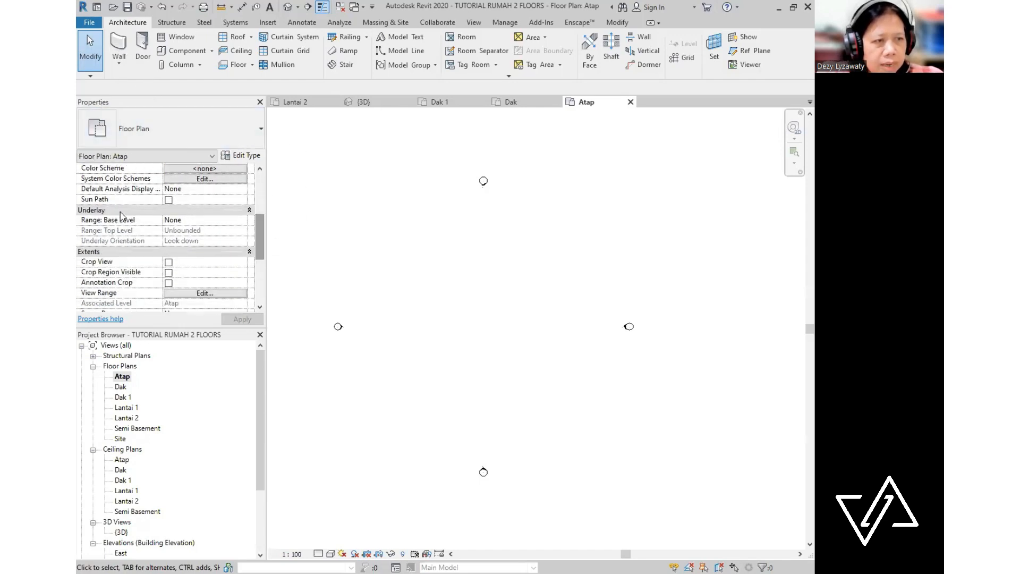
pyautogui.click(243, 221)
pyautogui.click(242, 220)
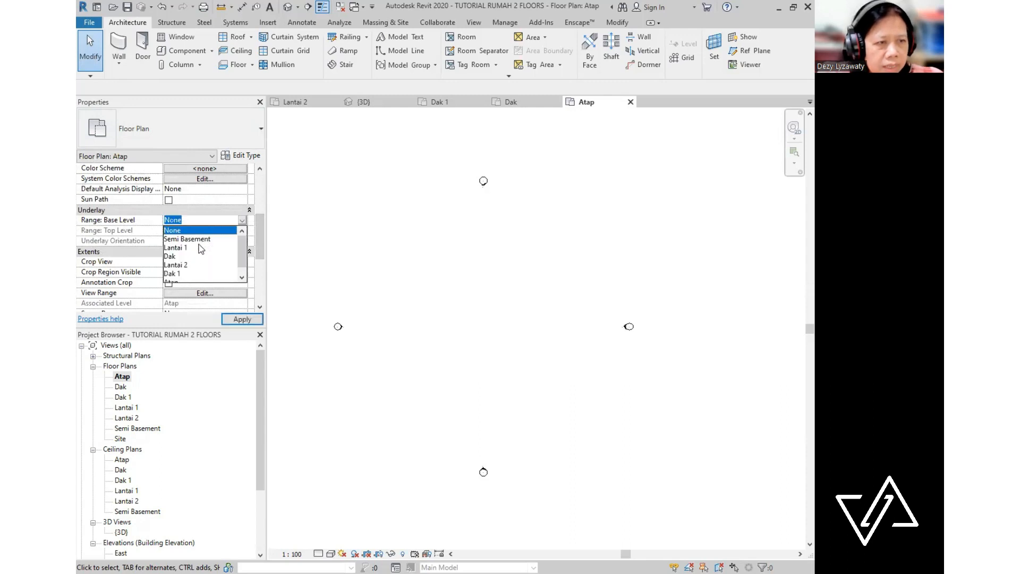
pyautogui.click(186, 265)
pyautogui.scroll(6, 394, 349)
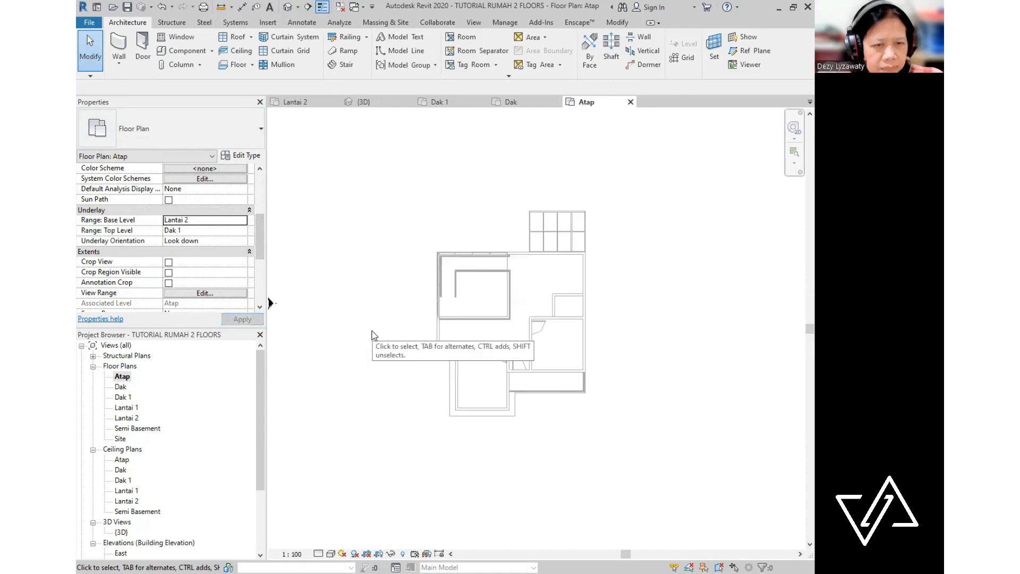
pyautogui.scroll(2, 595, 317)
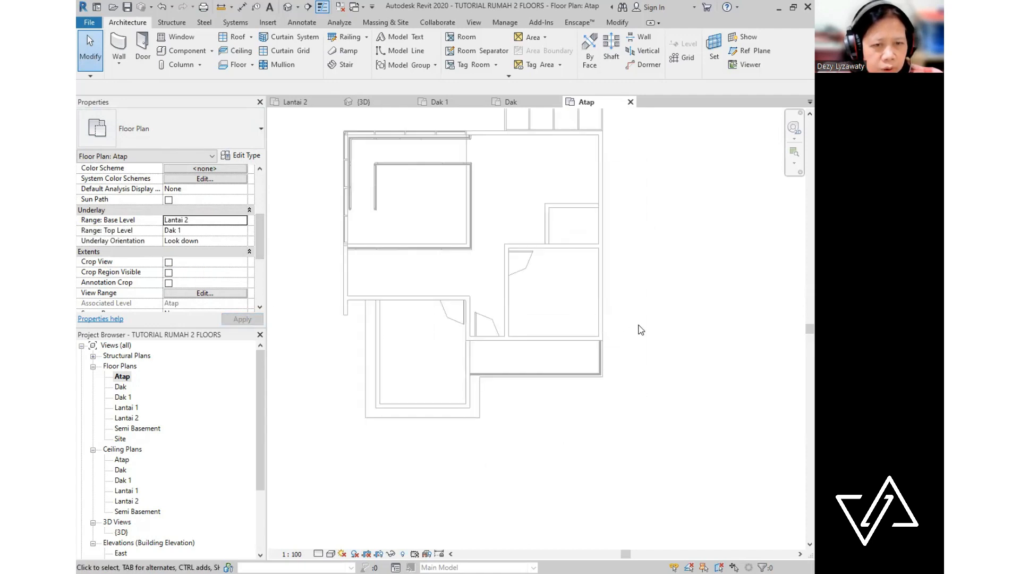
pyautogui.scroll(-2, 640, 330)
pyautogui.moveTo(629, 334); pyautogui.dragTo(619, 346, button='middle')
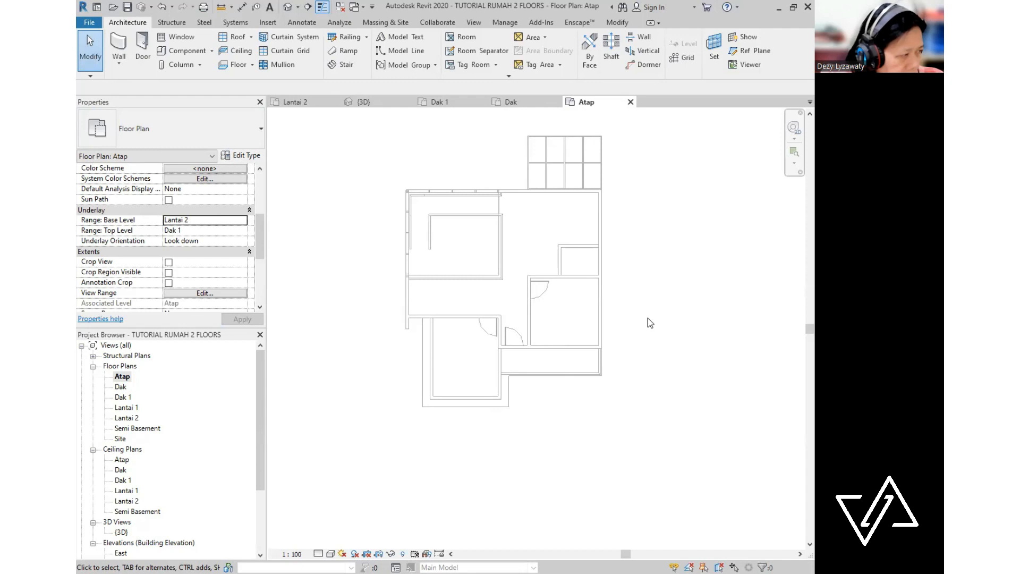
pyautogui.moveTo(584, 309); pyautogui.dragTo(583, 310, button='middle')
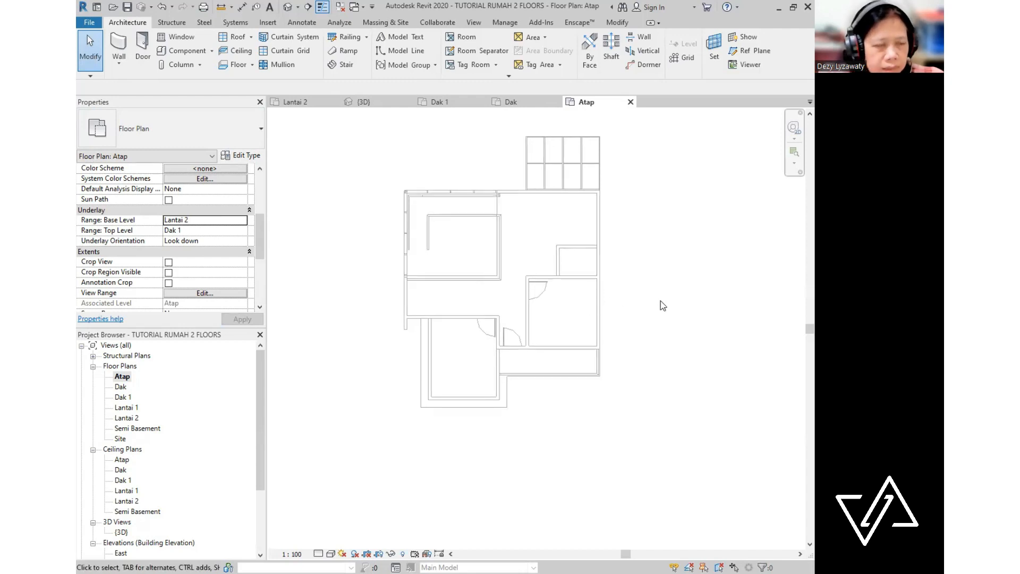
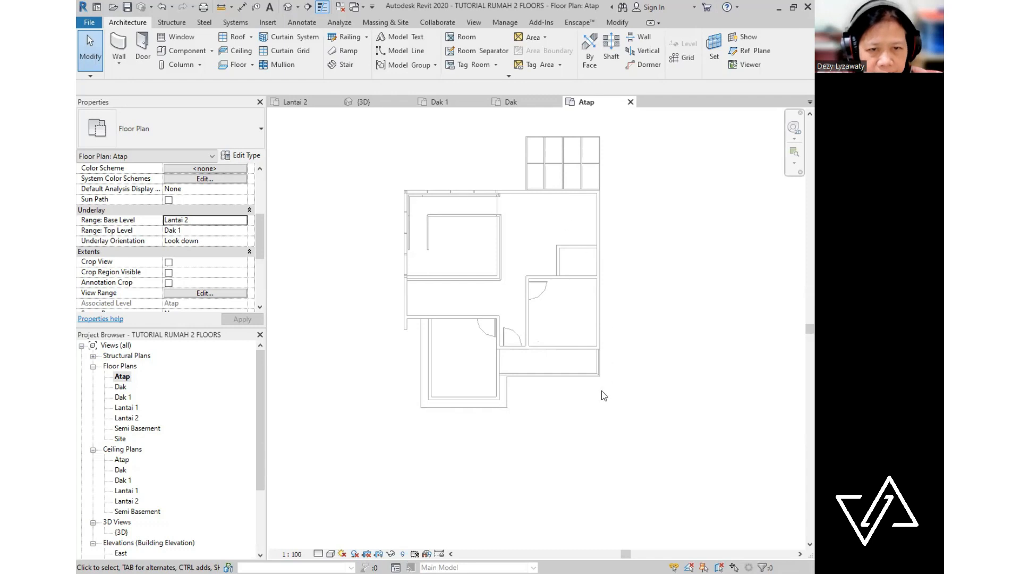
pyautogui.moveTo(632, 339); pyautogui.dragTo(653, 353, button='middle')
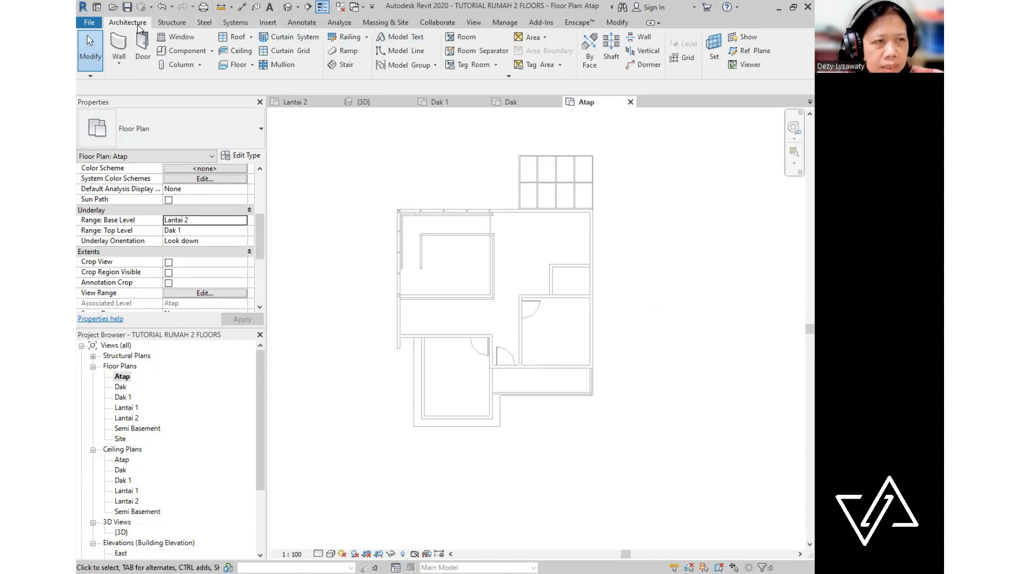
# - Start a roof by footprint on Atap with slope-defining edges and the Basic Roof type Warm Roof - Timber
pyautogui.click(251, 37)
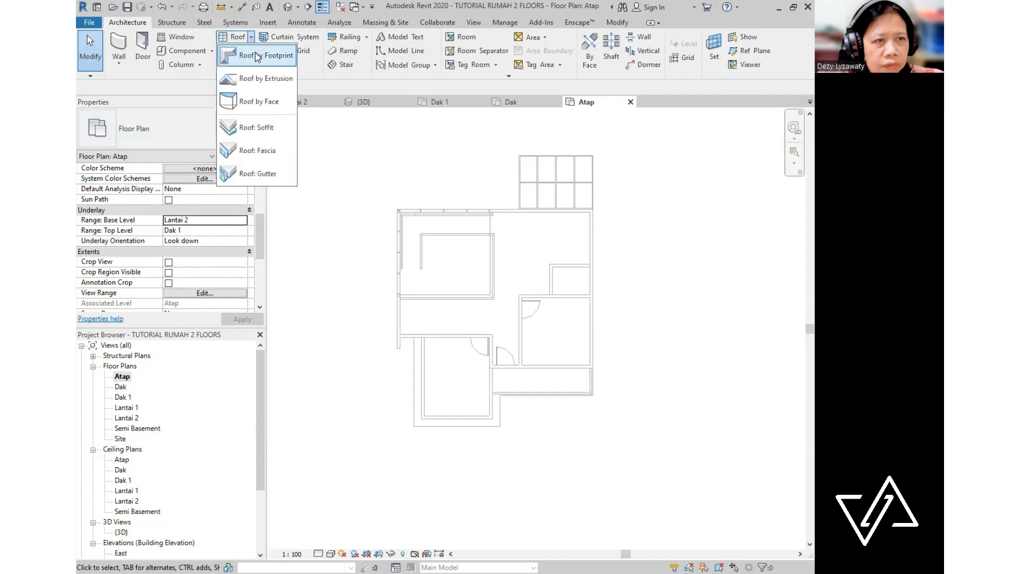
pyautogui.click(255, 56)
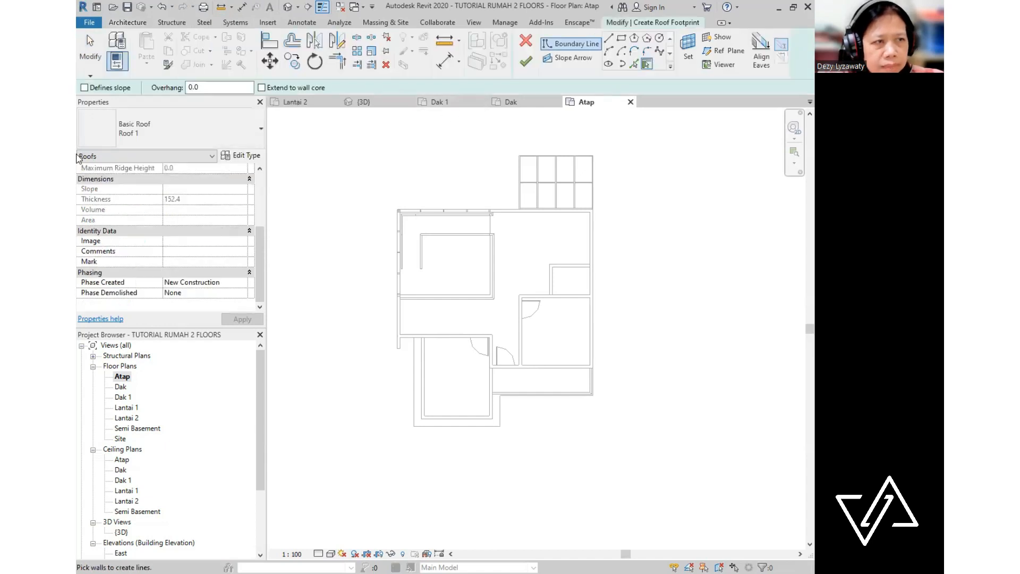
pyautogui.click(84, 88)
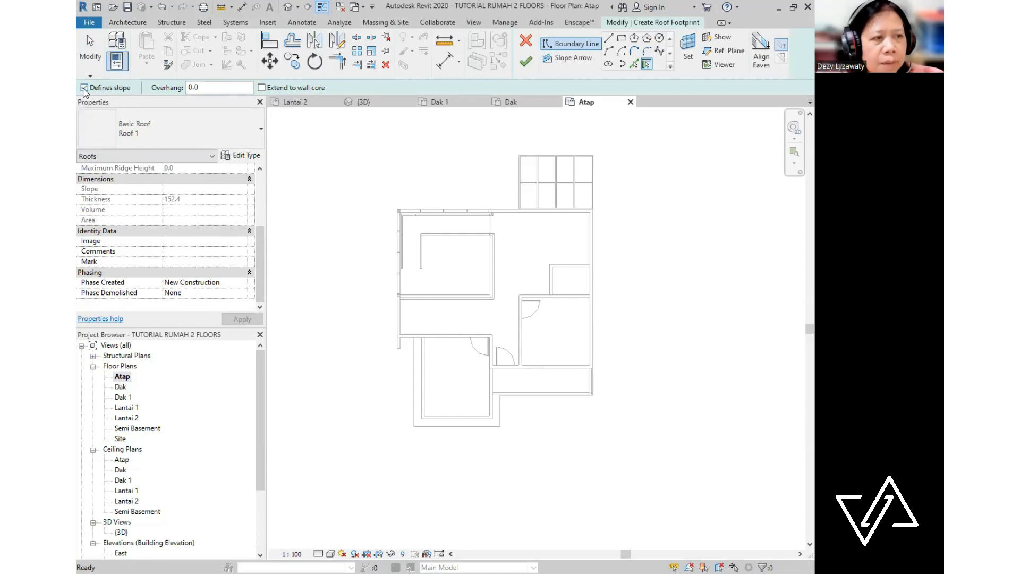
pyautogui.click(237, 133)
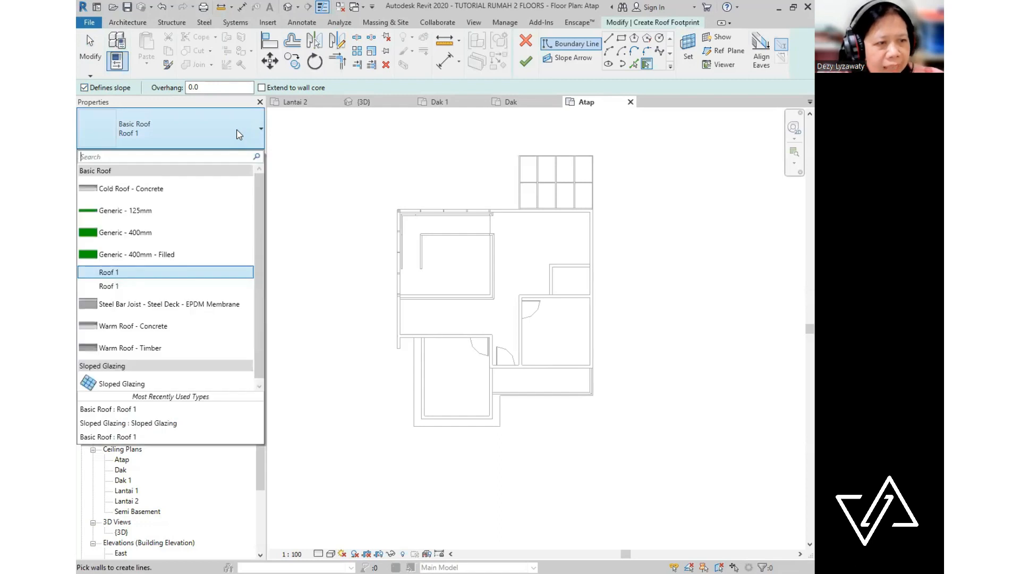
pyautogui.moveTo(260, 206); pyautogui.dragTo(261, 259)
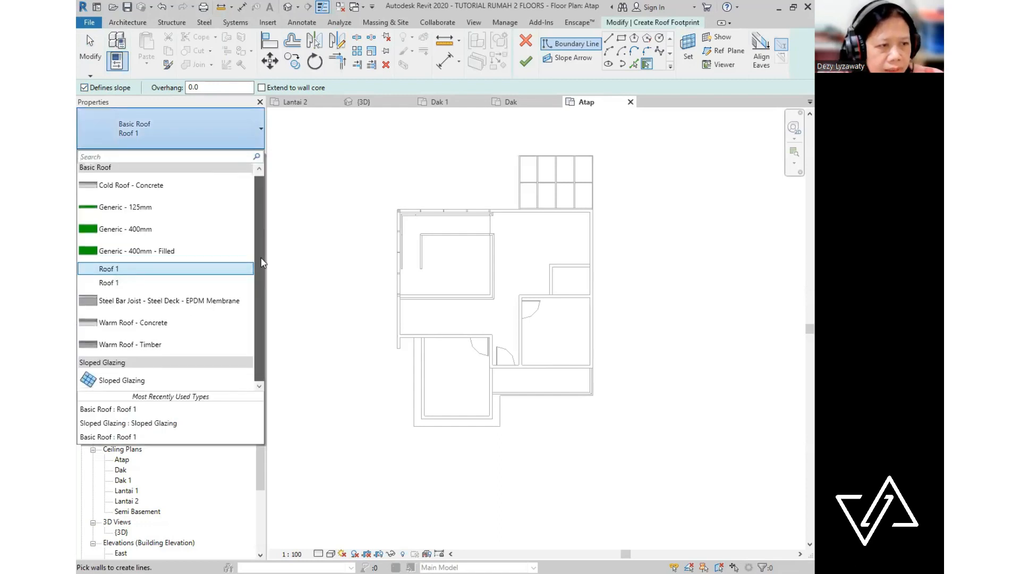
pyautogui.click(144, 346)
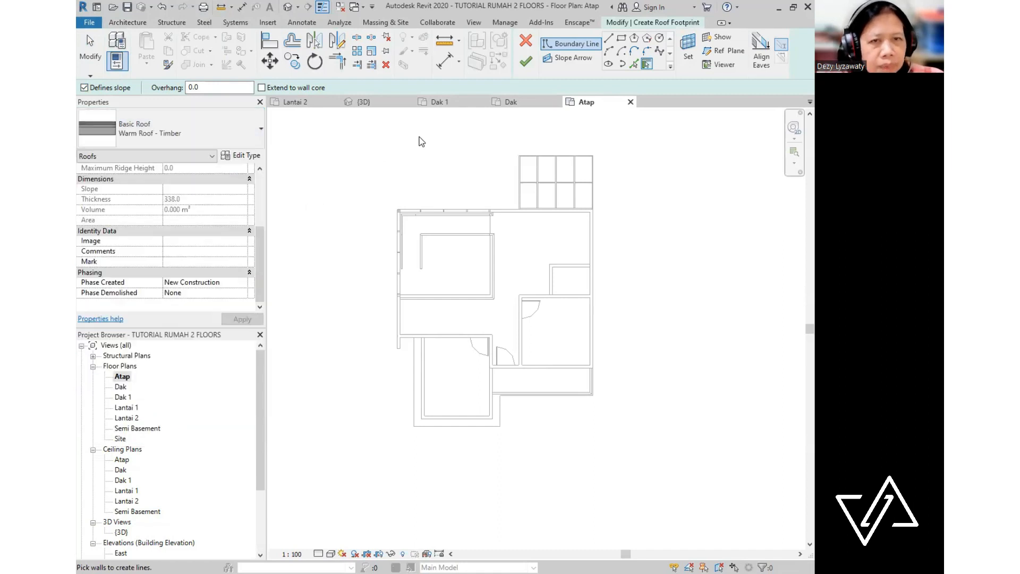
# - Sketch the roof boundary line along the outer face of the house's right wall with a 1000 mm outward offset
pyautogui.click(610, 39)
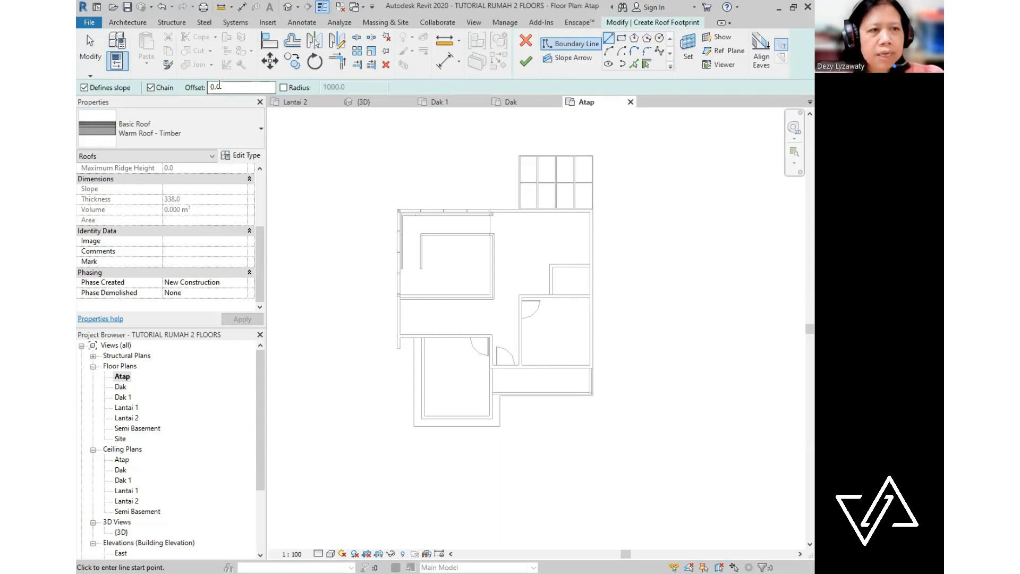
pyautogui.doubleClick(223, 87)
pyautogui.write('1000')
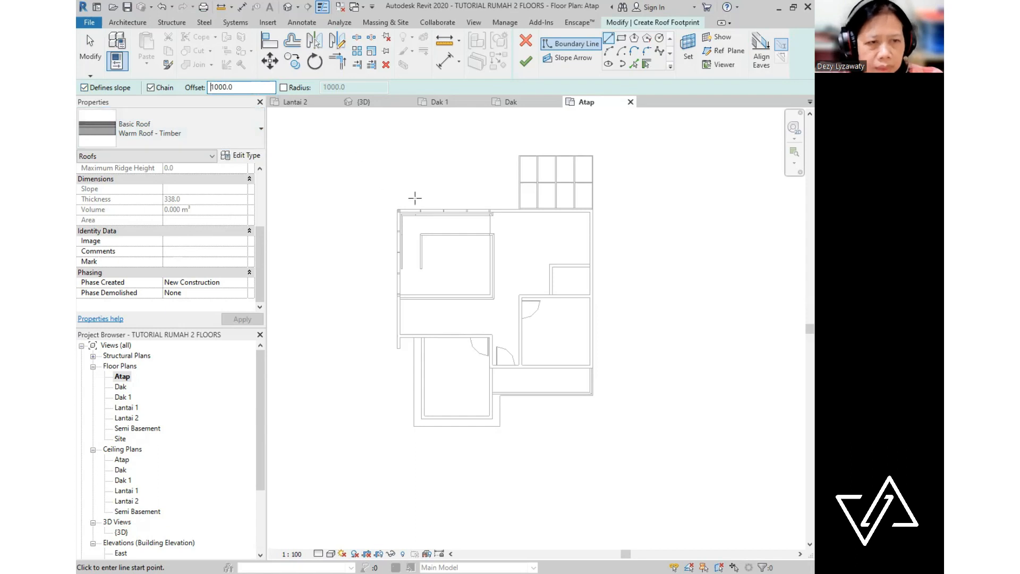
pyautogui.scroll(2, 402, 213)
pyautogui.scroll(2, 402, 213)
pyautogui.scroll(-5, 402, 213)
pyautogui.scroll(2, 646, 213)
pyautogui.scroll(-1, 634, 205)
pyautogui.scroll(2, 610, 189)
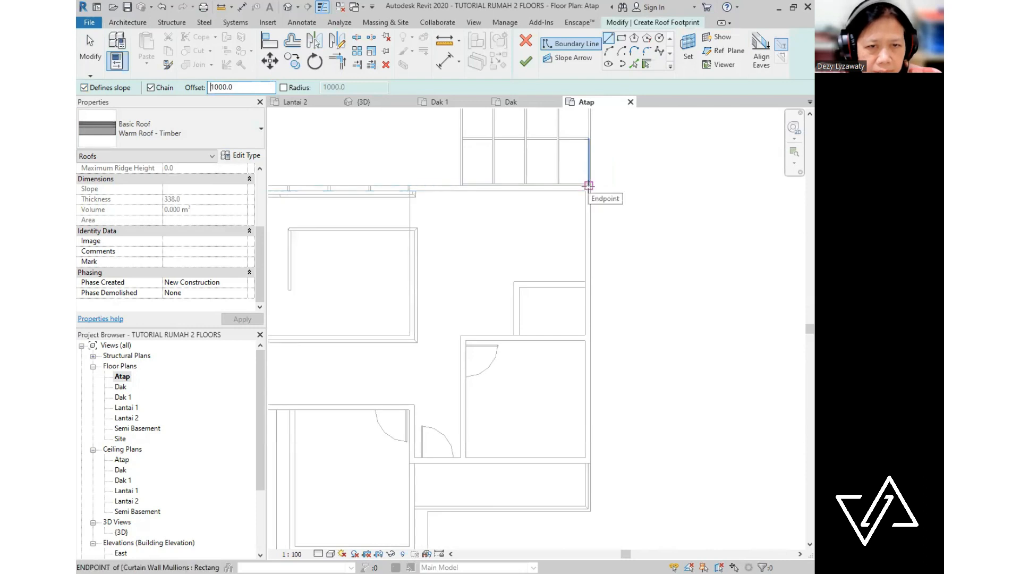
pyautogui.click(587, 189)
pyautogui.scroll(-1, 581, 194)
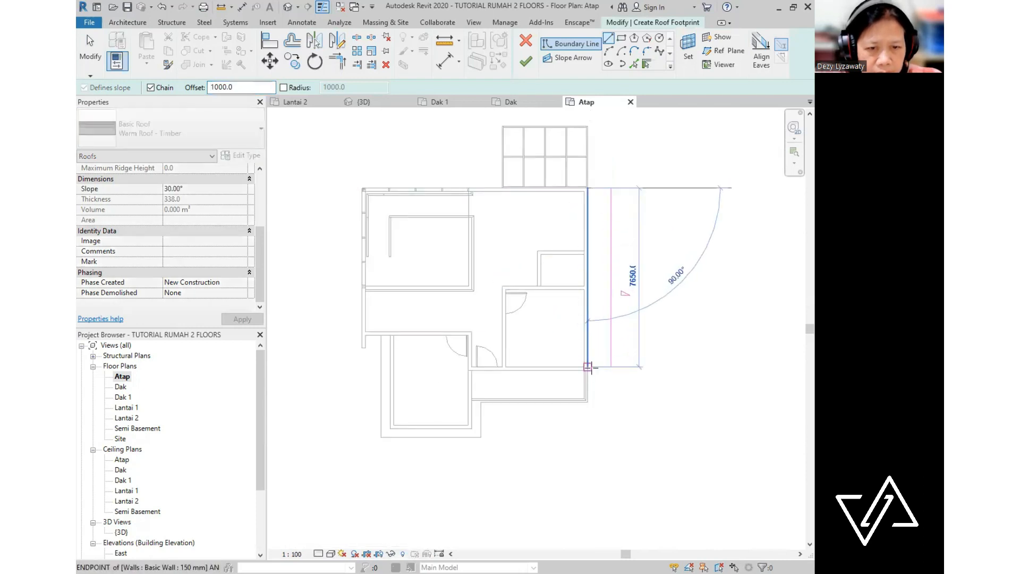
pyautogui.scroll(2, 587, 430)
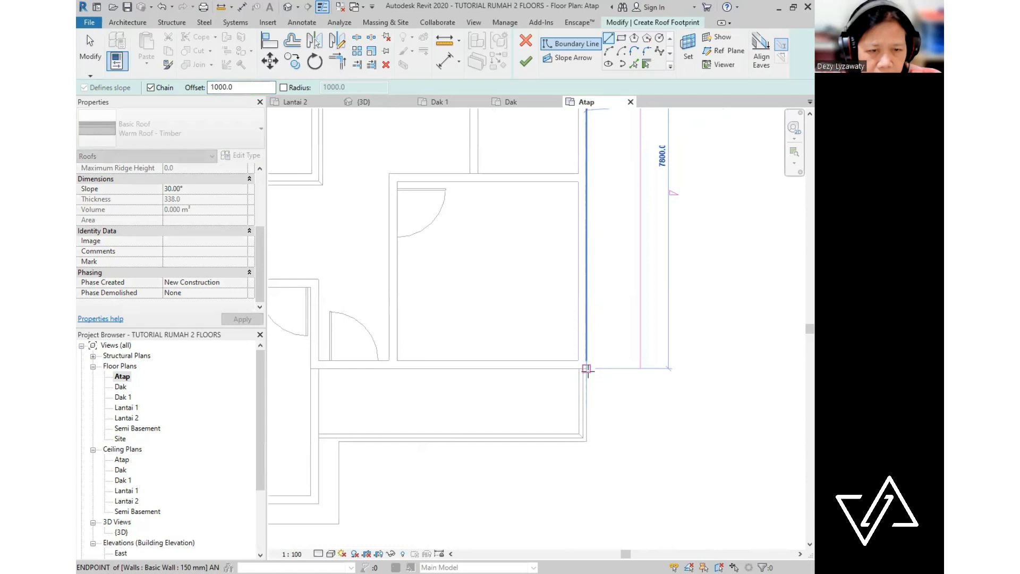
pyautogui.click(586, 368)
# - Continue the offset roof boundary along the stepped front walls, excluding the projecting front room, to the left outer wall face
pyautogui.scroll(-2, 587, 368)
pyautogui.scroll(1, 420, 372)
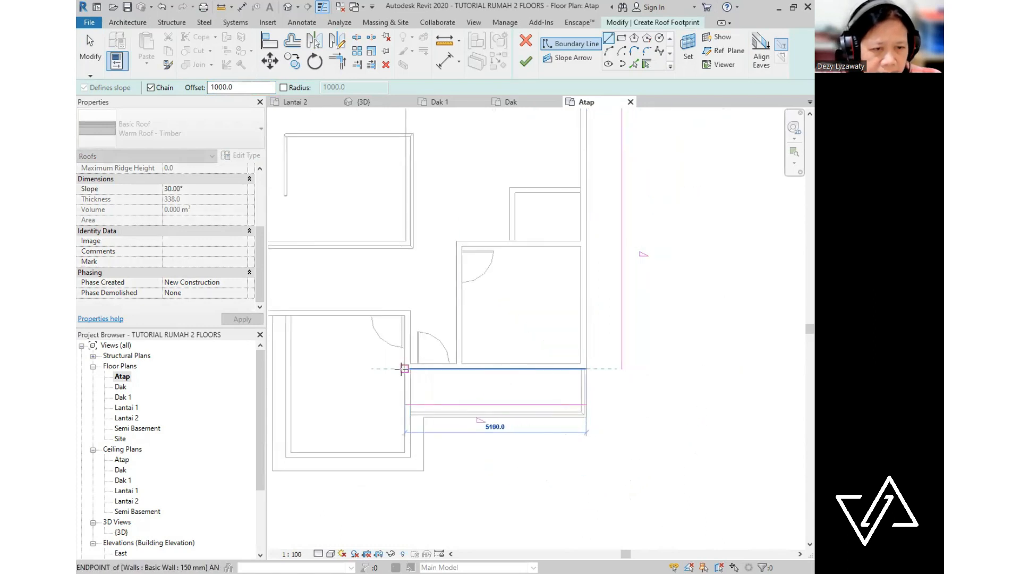
pyautogui.click(404, 368)
pyautogui.click(404, 315)
pyautogui.moveTo(342, 330); pyautogui.dragTo(447, 326, button='middle')
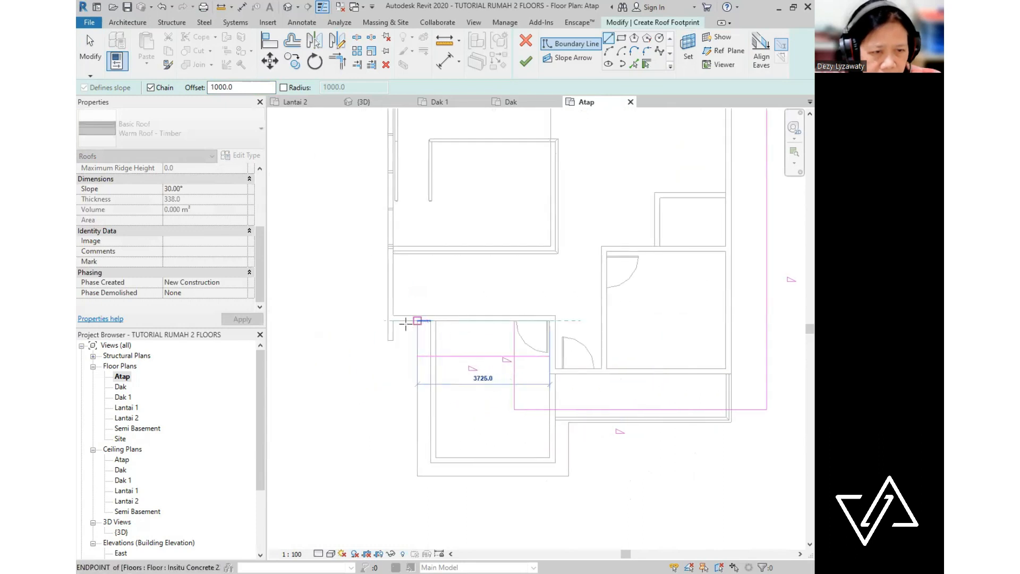
pyautogui.click(388, 320)
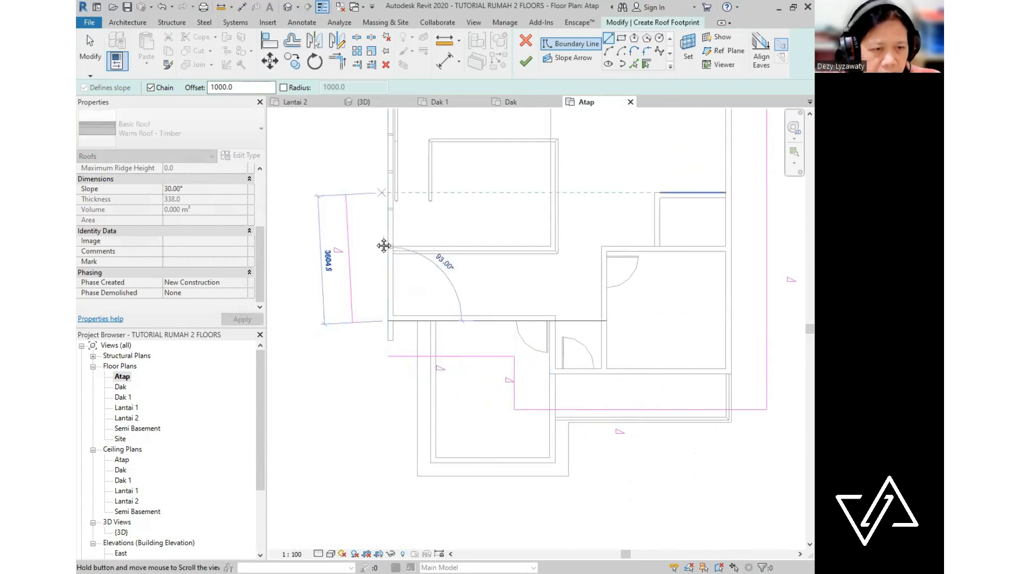
# - Continue the offset roof boundary along the left wall and the back wall, ending the line chain beyond the right wall
pyautogui.moveTo(384, 245); pyautogui.dragTo(360, 423, button='middle')
pyautogui.scroll(5, 358, 292)
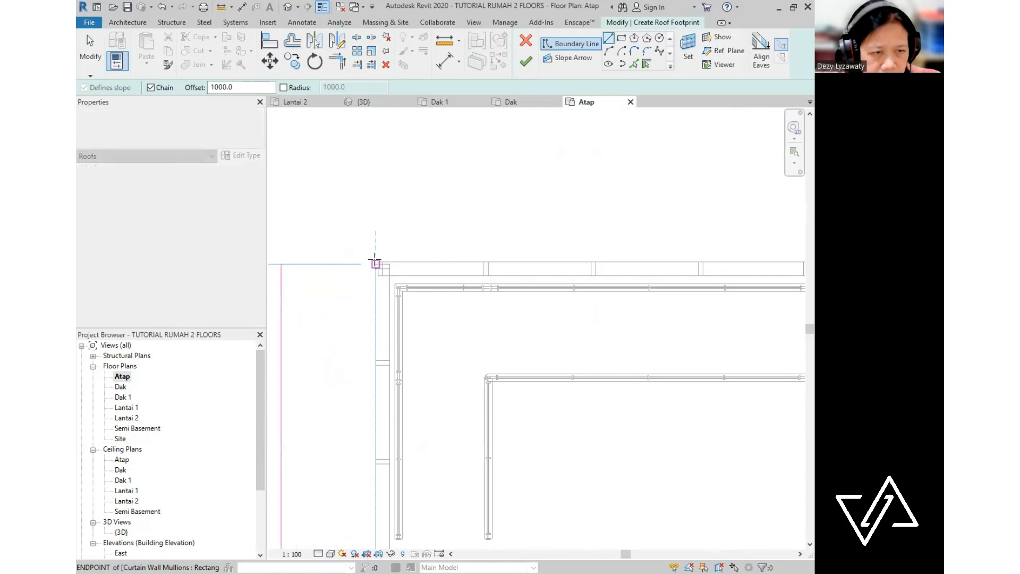
pyautogui.click(374, 263)
pyautogui.scroll(-5, 340, 265)
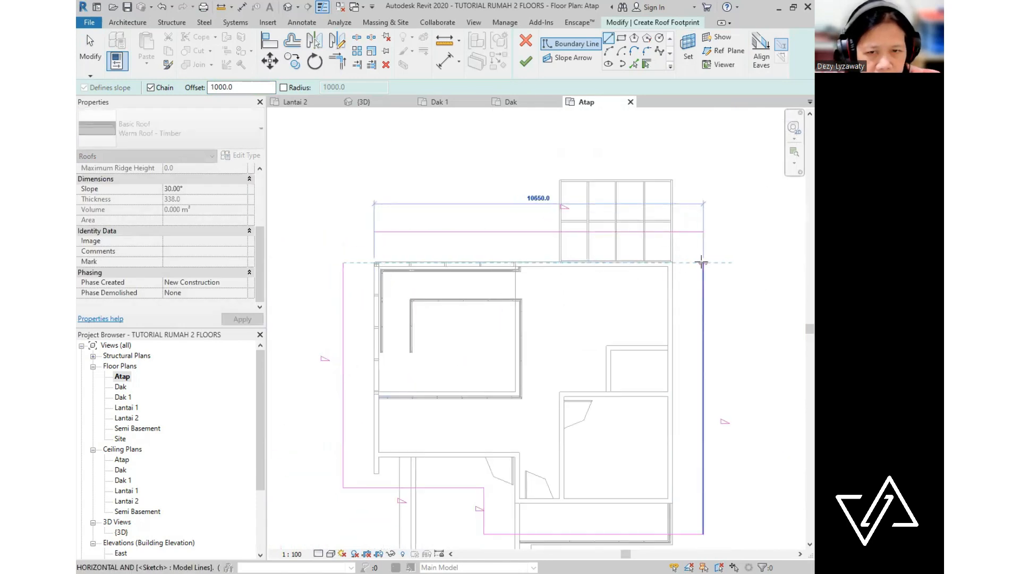
pyautogui.click(701, 262)
pyautogui.press('Escape')
pyautogui.press('Escape')
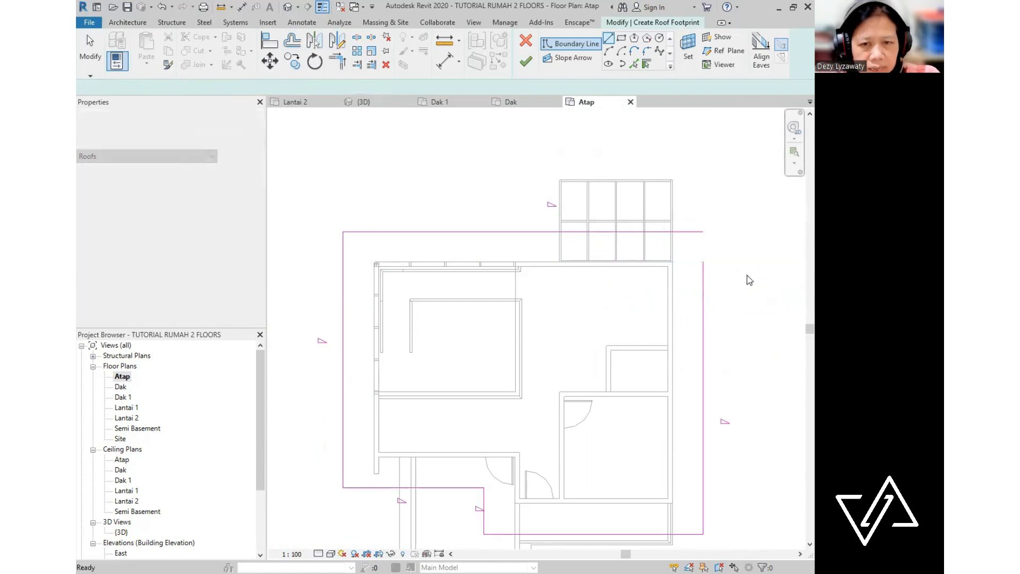
# - Extend the right roof boundary line to meet the back boundary line, closing the footprint
pyautogui.click(702, 274)
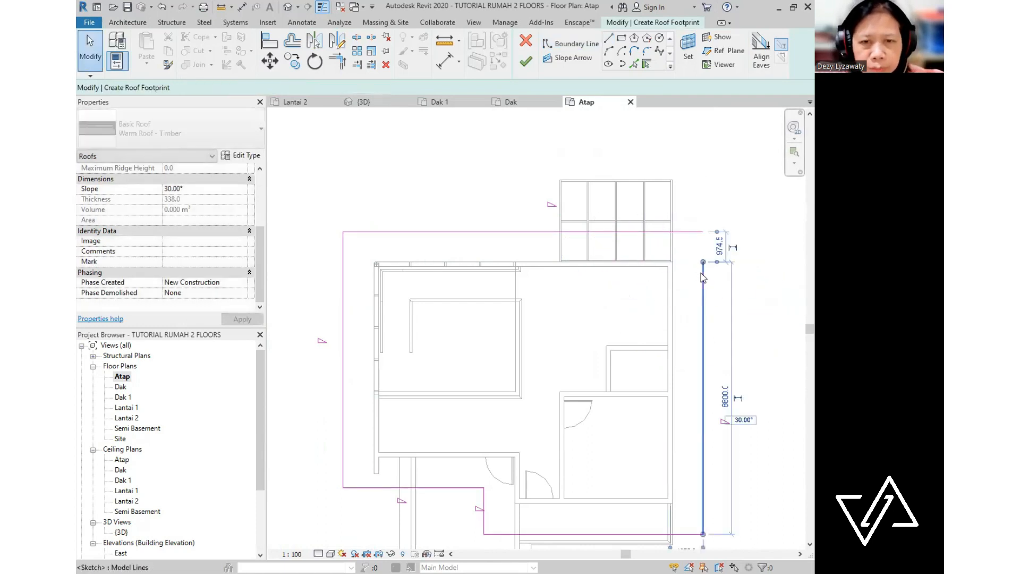
pyautogui.press('Escape')
pyautogui.scroll(-2, 706, 245)
pyautogui.scroll(-2, 705, 243)
pyautogui.moveTo(717, 316); pyautogui.dragTo(648, 273, button='middle')
pyautogui.scroll(3, 550, 347)
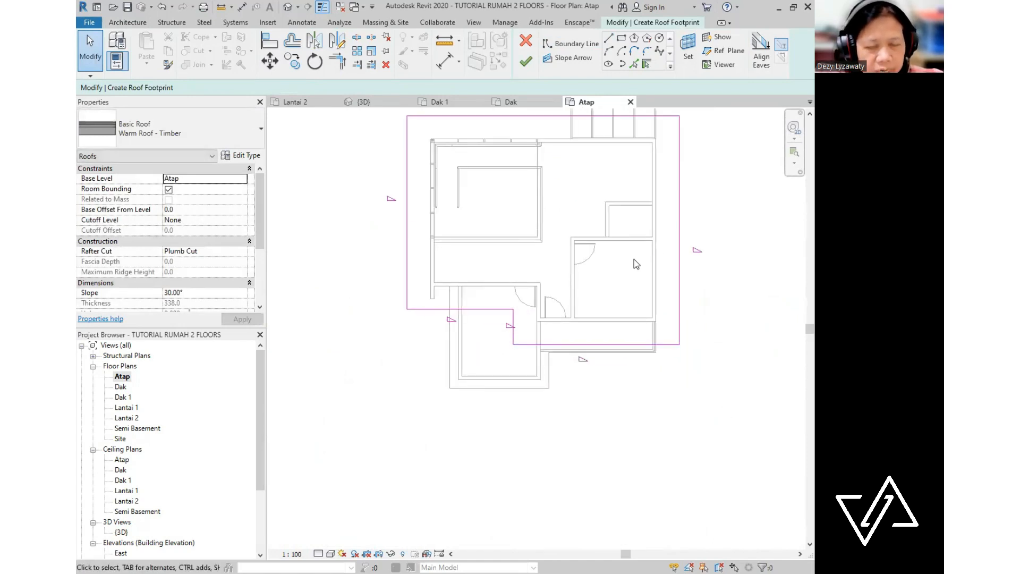
pyautogui.moveTo(703, 311); pyautogui.dragTo(658, 320, button='middle')
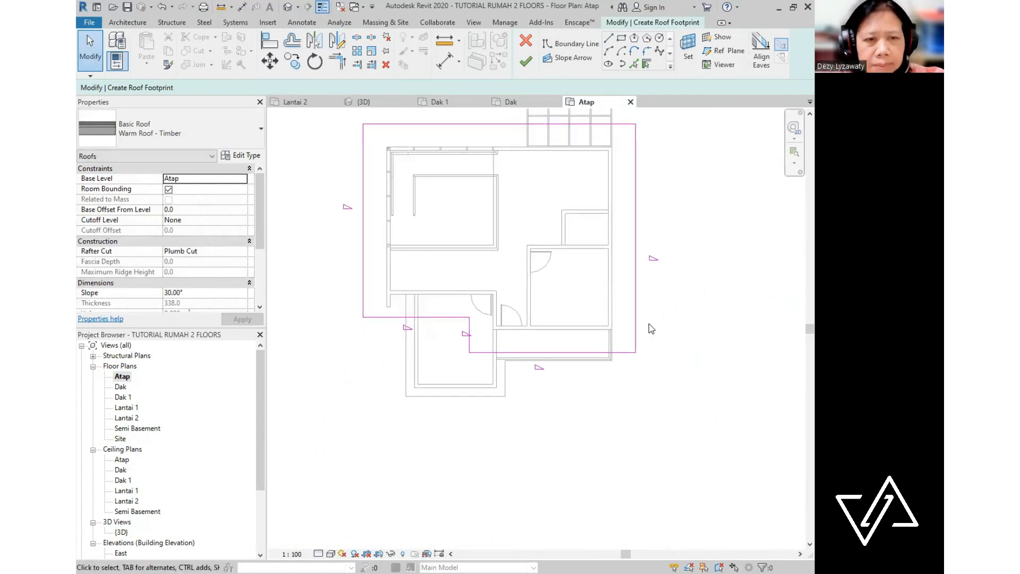
# - Finish the roof footprint and view the sloped roof in 3D from the front
pyautogui.click(526, 63)
pyautogui.click(286, 6)
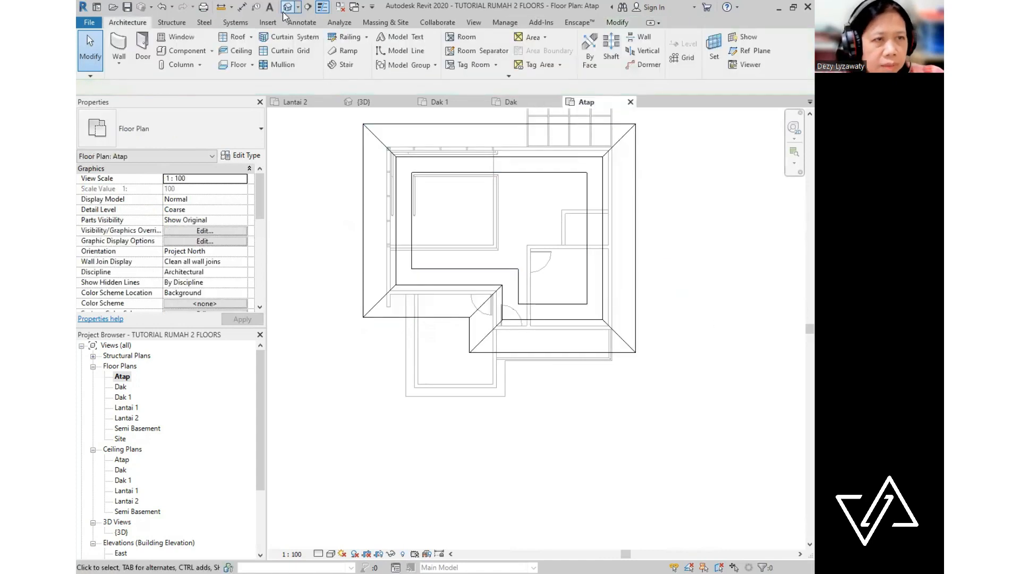
pyautogui.keyDown('shift'); pyautogui.moveTo(599, 282); pyautogui.dragTo(654, 328, button='middle'); pyautogui.keyUp('shift')
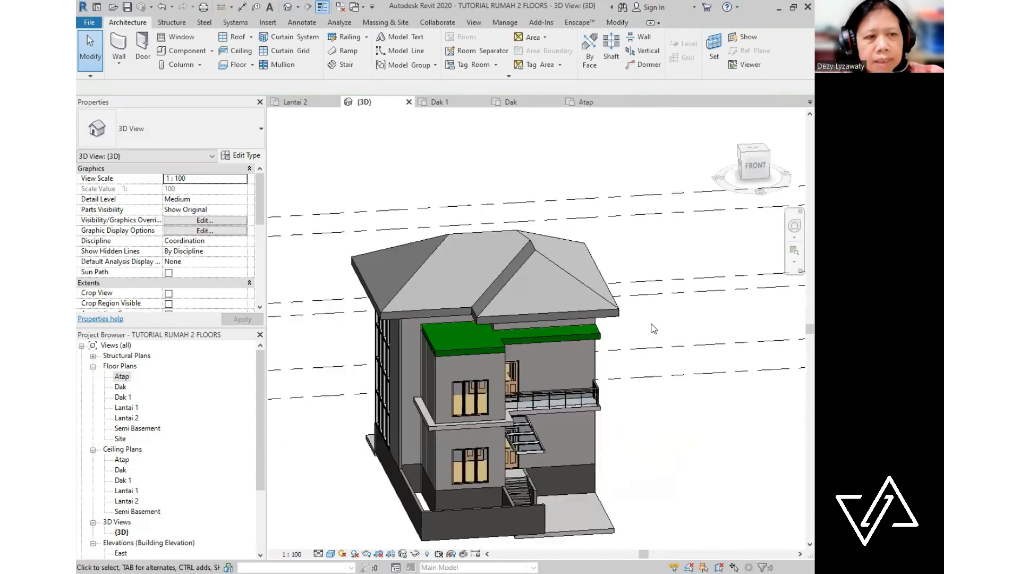
# - Set the main timber roof's slope to 40° and deselect it to view the result in 3D
pyautogui.click(588, 285)
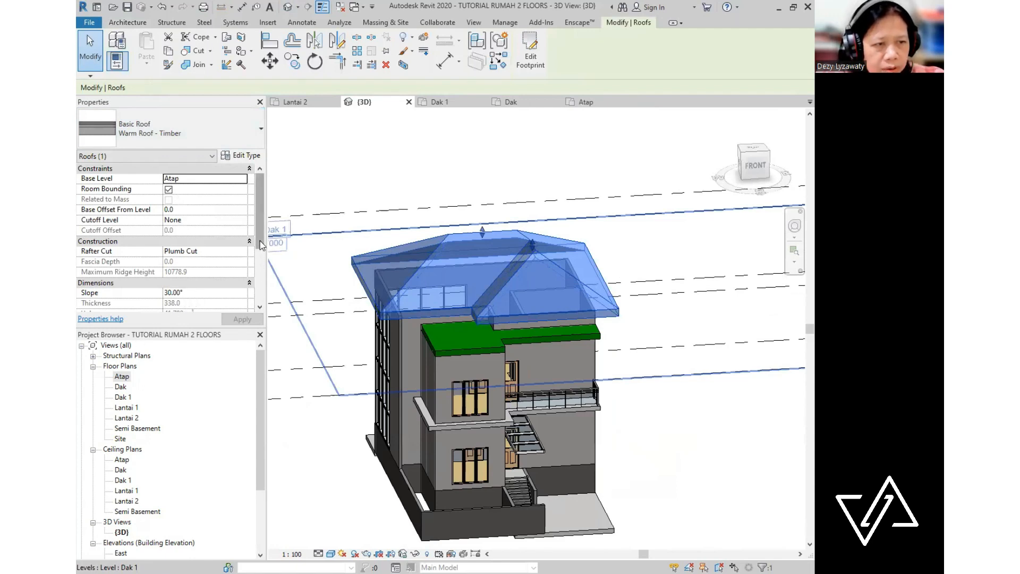
pyautogui.scroll(-1, 263, 252)
pyautogui.click(193, 282)
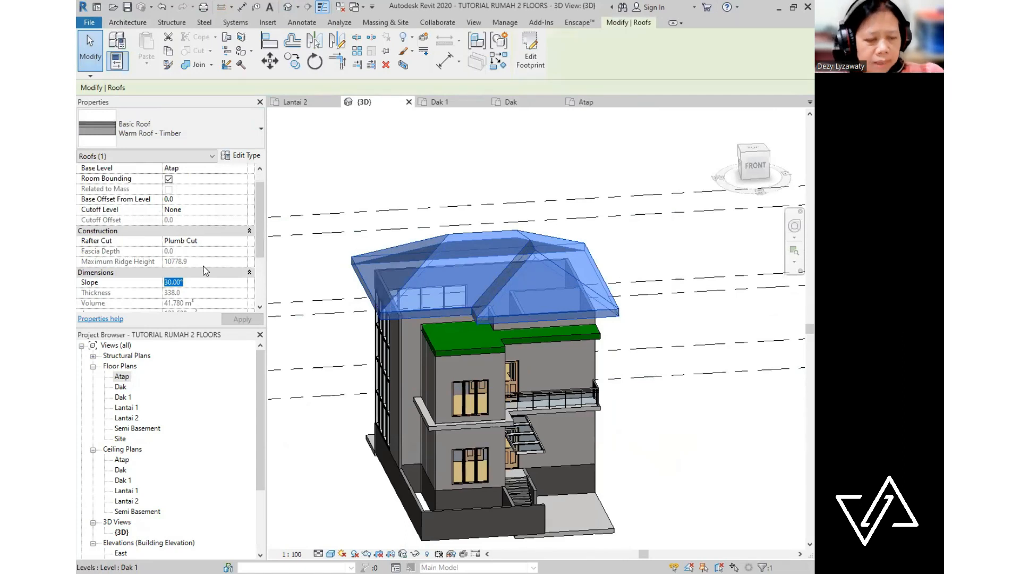
pyautogui.write('40')
pyautogui.press('Return')
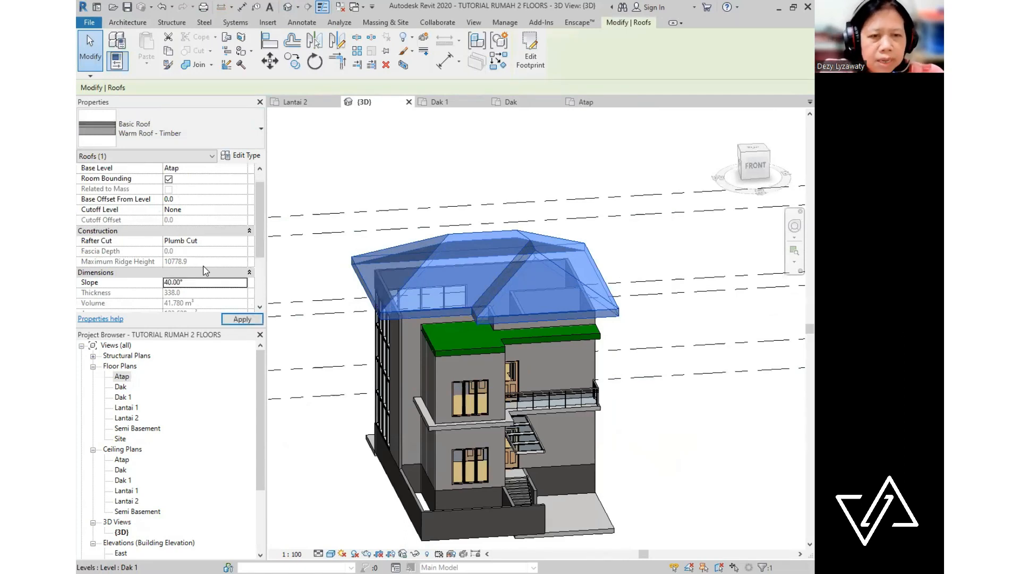
pyautogui.click(506, 166)
pyautogui.keyDown('shift'); pyautogui.moveTo(523, 333); pyautogui.dragTo(604, 326, button='middle'); pyautogui.keyUp('shift')
pyautogui.keyDown('shift'); pyautogui.moveTo(480, 331); pyautogui.dragTo(559, 403, button='middle'); pyautogui.keyUp('shift')
pyautogui.keyDown('shift'); pyautogui.moveTo(549, 313); pyautogui.dragTo(510, 404, button='middle'); pyautogui.keyUp('shift')
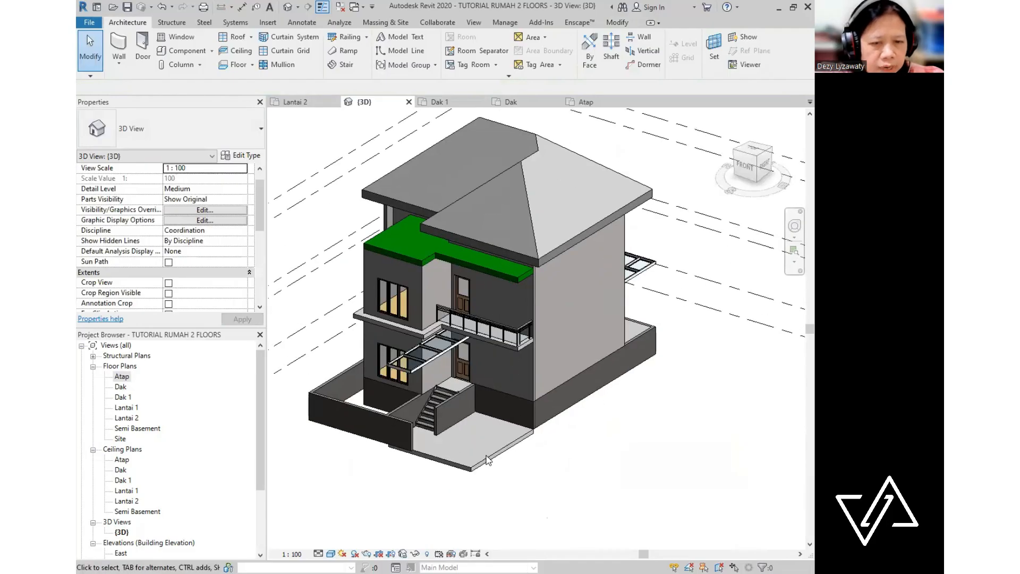
# - Examine the open area inside the front-left semi-basement walls in 3D, and open the Lantai 1 floor plan
pyautogui.moveTo(588, 416); pyautogui.dragTo(619, 403, button='middle')
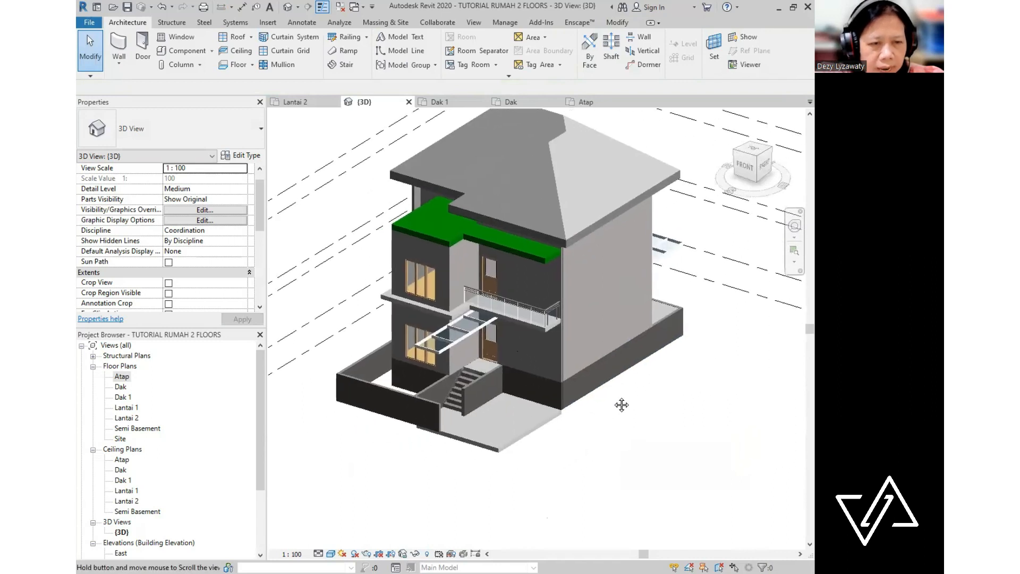
pyautogui.keyDown('shift'); pyautogui.moveTo(421, 433); pyautogui.dragTo(423, 374, button='middle'); pyautogui.keyUp('shift')
pyautogui.scroll(4, 424, 368)
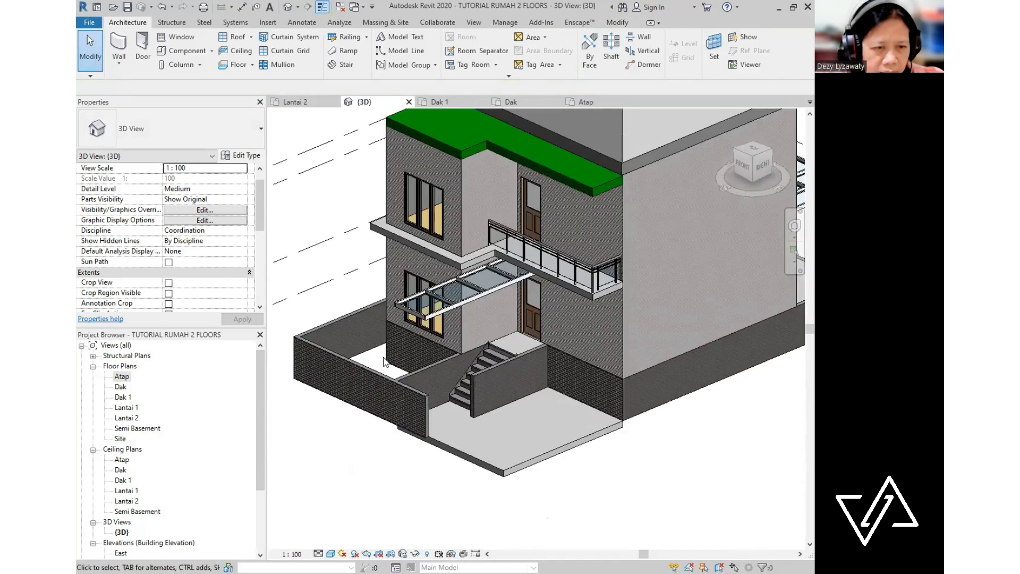
pyautogui.moveTo(425, 387)
pyautogui.keyDown('shift'); pyautogui.mouseDown(button='middle')
pyautogui.moveTo(460, 400)
pyautogui.moveTo(433, 392)
pyautogui.mouseUp(button='middle'); pyautogui.keyUp('shift')
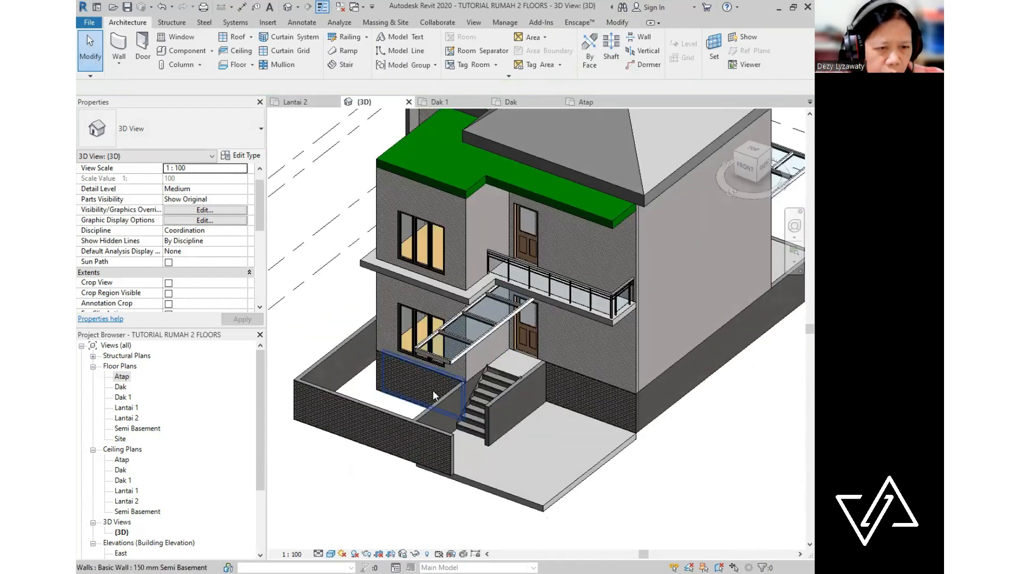
pyautogui.doubleClick(128, 408)
pyautogui.scroll(3, 558, 420)
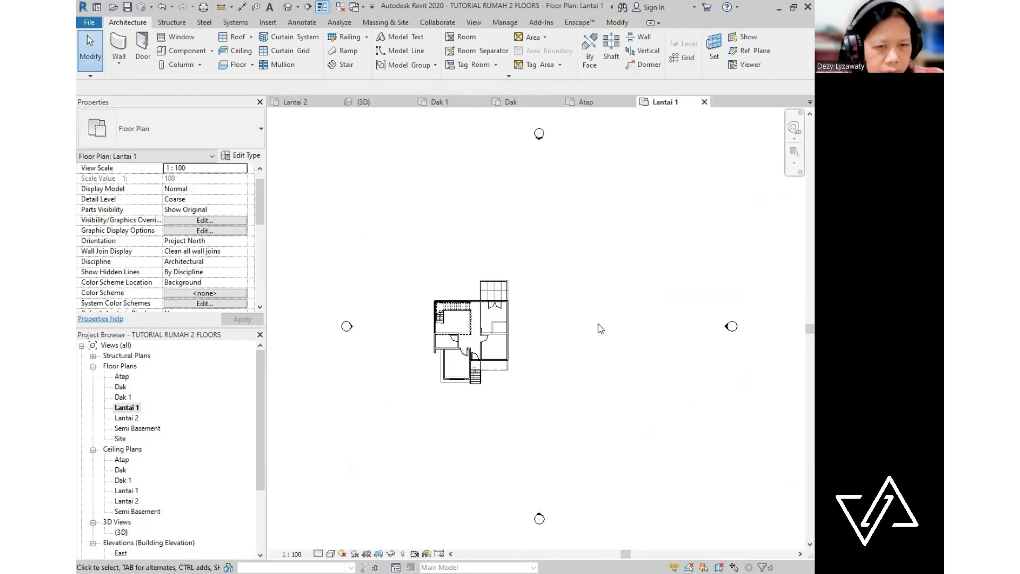
pyautogui.moveTo(559, 420); pyautogui.dragTo(546, 377, button='middle')
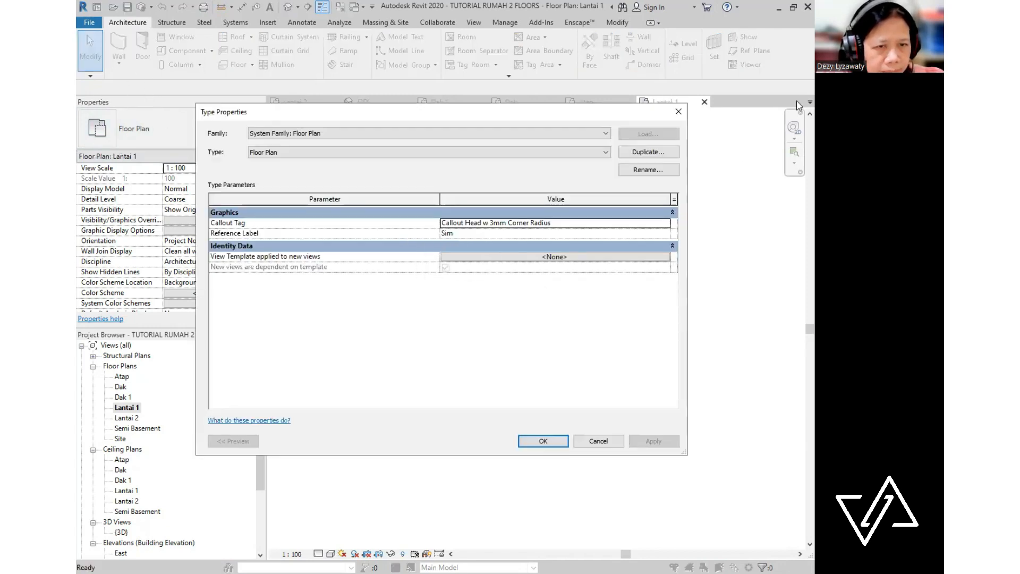
pyautogui.click(677, 113)
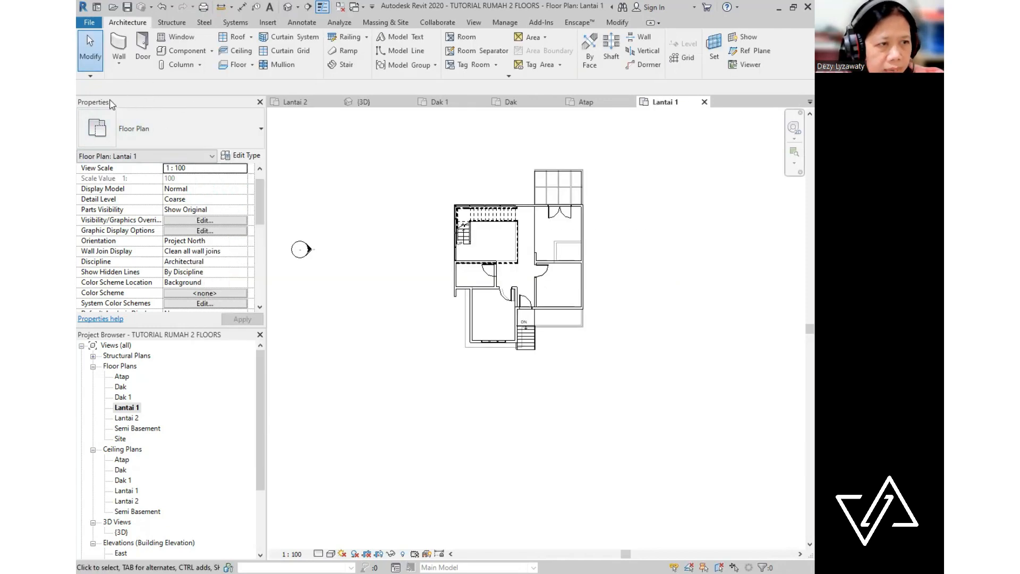
pyautogui.click(232, 134)
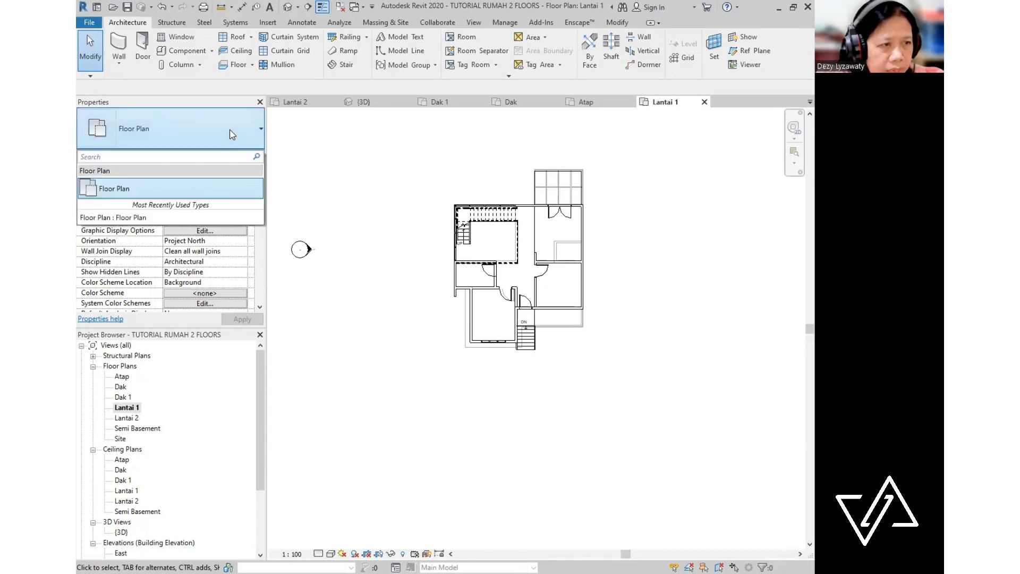
pyautogui.moveTo(505, 377); pyautogui.dragTo(498, 353, button='middle')
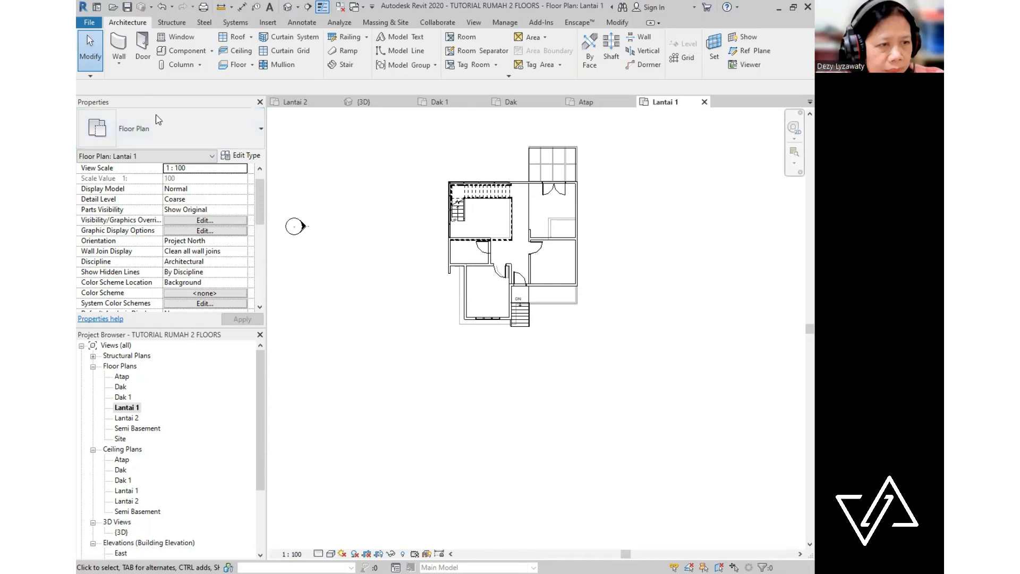
# - Set the Lantai 1 plan's underlay base level to Semi Basement
pyautogui.moveTo(261, 212); pyautogui.dragTo(260, 244)
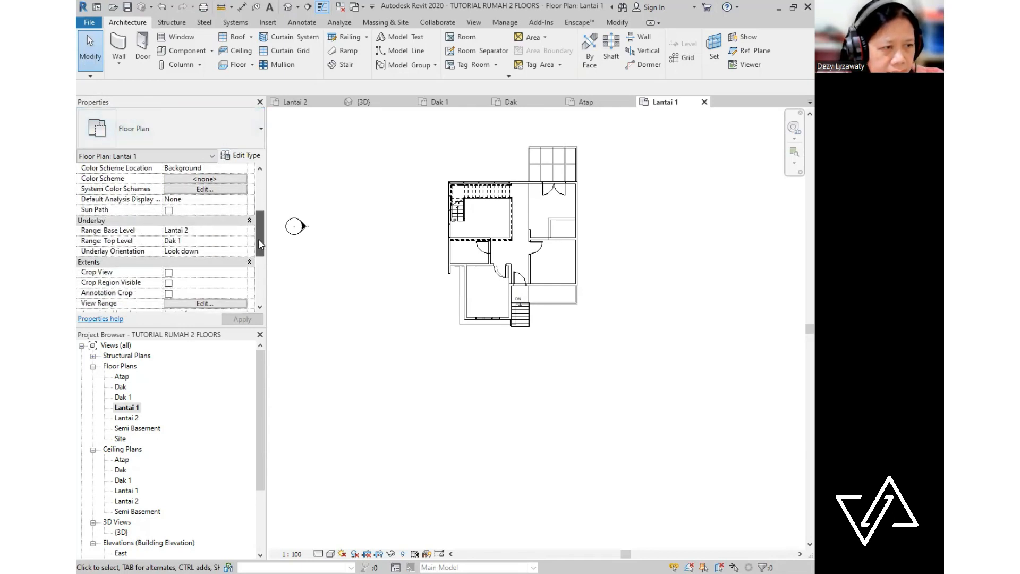
pyautogui.click(234, 231)
pyautogui.click(234, 231)
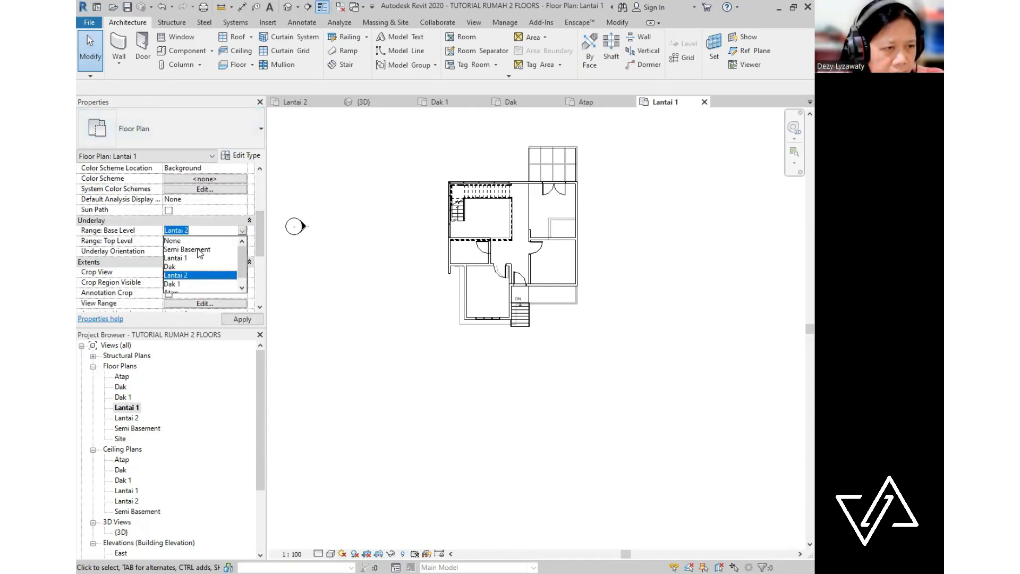
pyautogui.click(199, 254)
pyautogui.scroll(2, 511, 359)
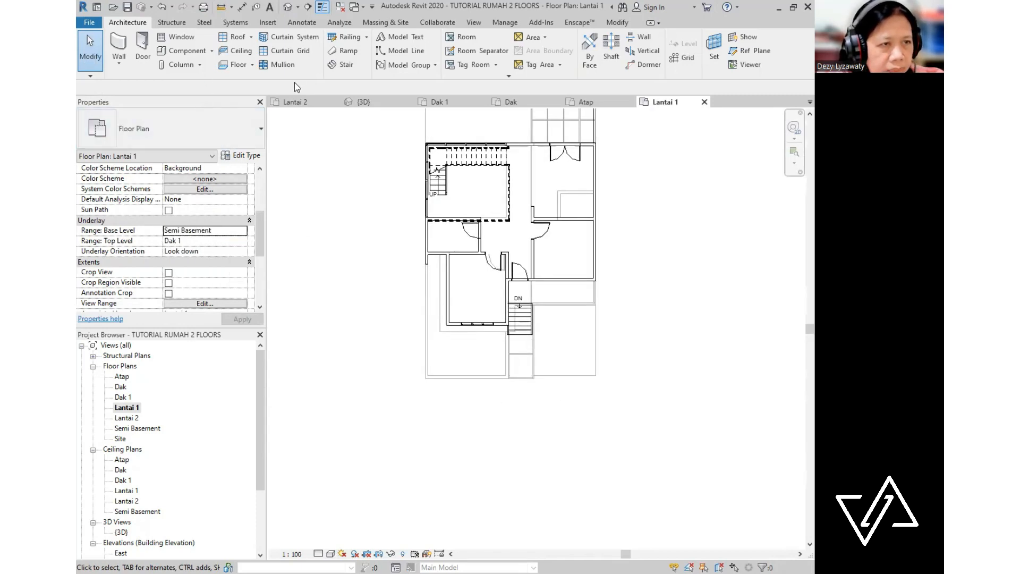
# - Start an architectural floor on Lantai 1 using the Generic 150mm type
pyautogui.click(252, 64)
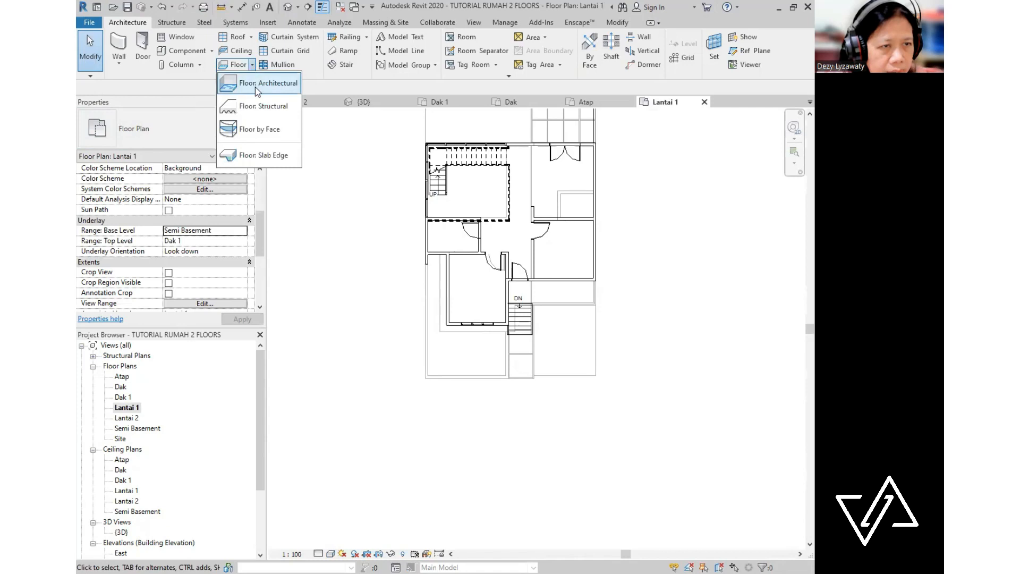
pyautogui.click(255, 85)
pyautogui.click(212, 131)
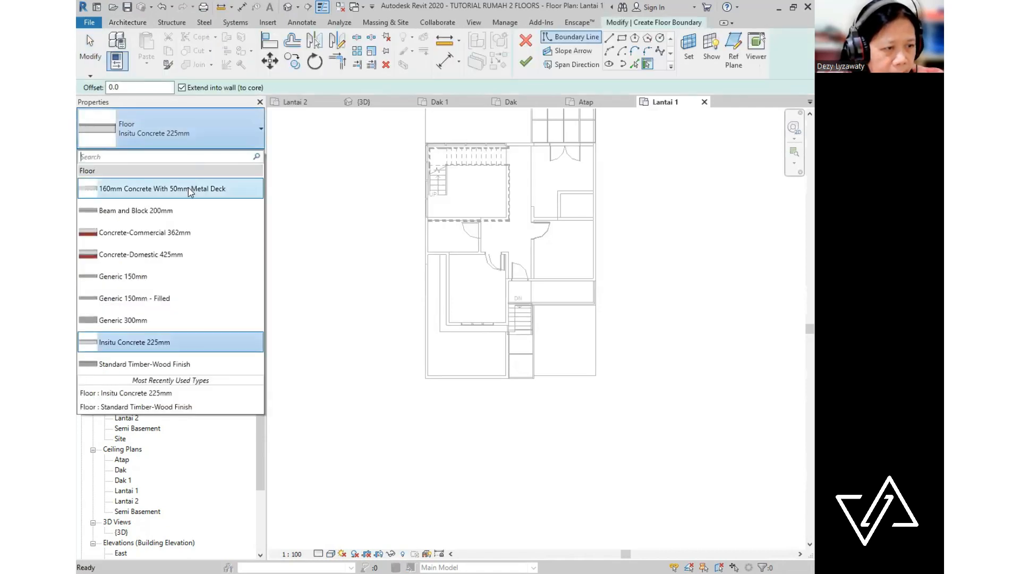
pyautogui.moveTo(187, 193)
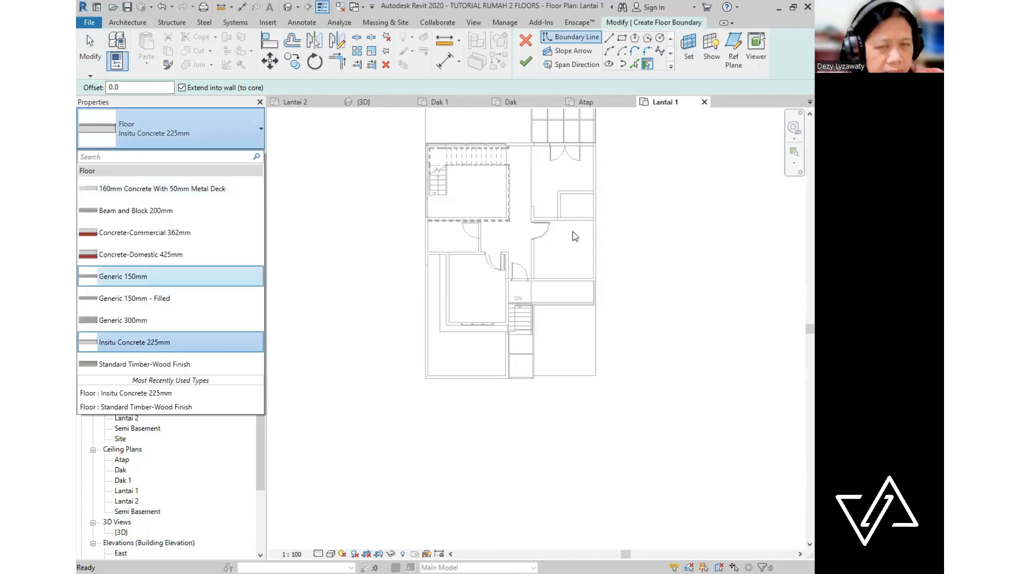
pyautogui.click(133, 276)
# - Sketch the terrace floor boundary along the left perimeter wall's inner face and 4400 mm along the front perimeter wall
pyautogui.click(610, 39)
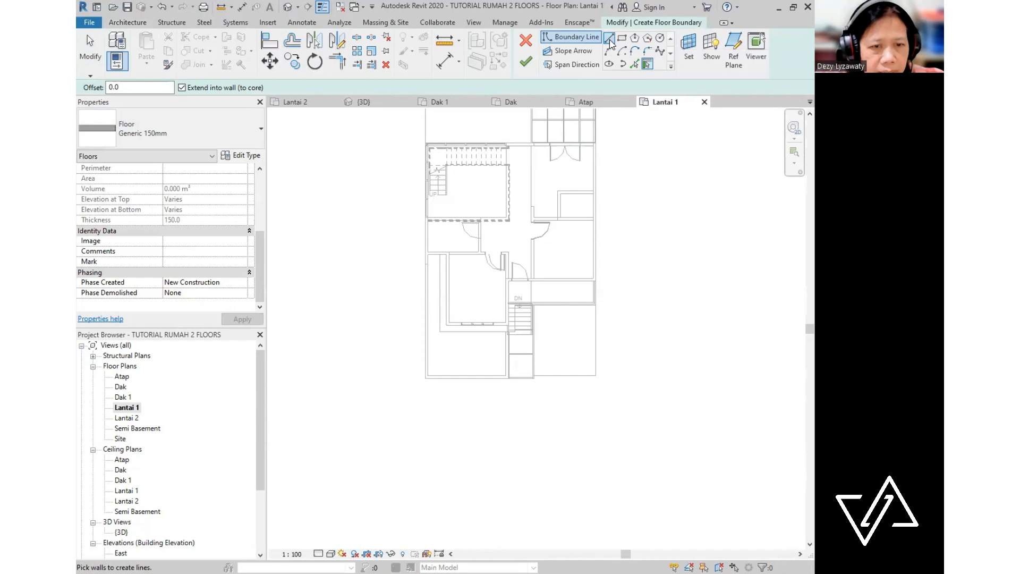
pyautogui.click(448, 324)
pyautogui.scroll(5, 436, 271)
pyautogui.click(466, 229)
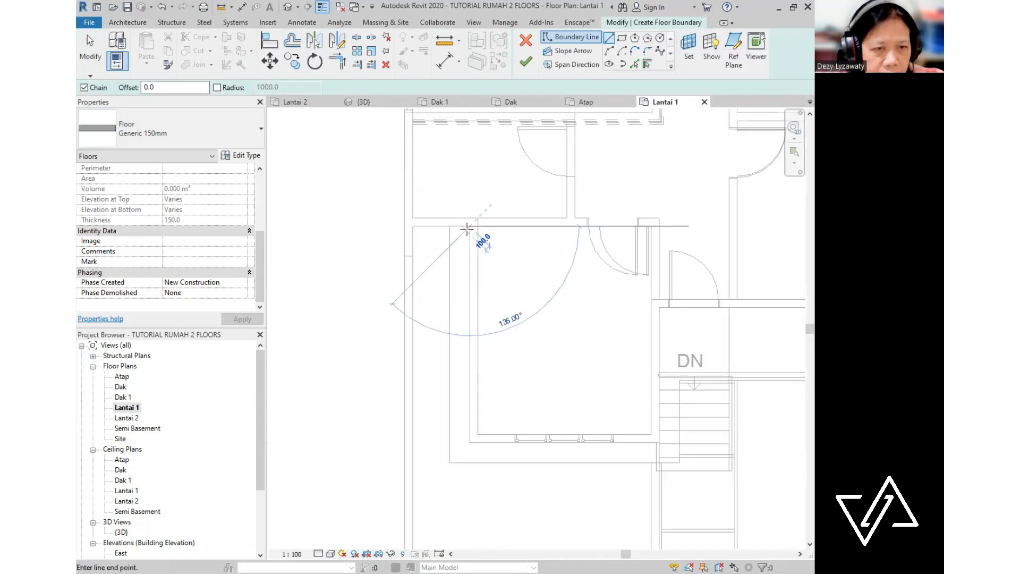
pyautogui.click(413, 227)
pyautogui.scroll(-1, 450, 384)
pyautogui.moveTo(450, 384); pyautogui.dragTo(397, 198, button='middle')
pyautogui.click(364, 382)
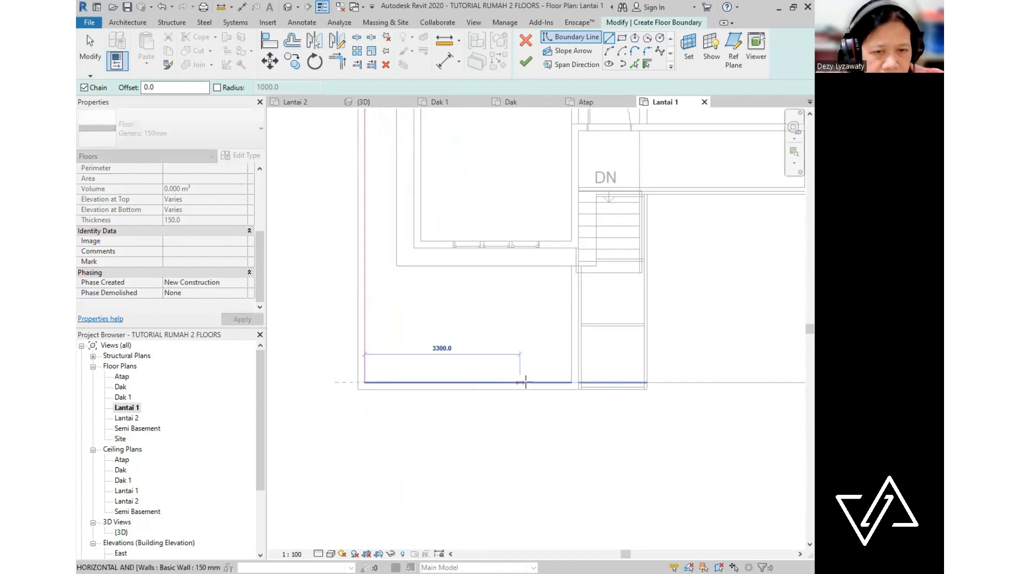
pyautogui.scroll(3, 563, 382)
pyautogui.click(572, 377)
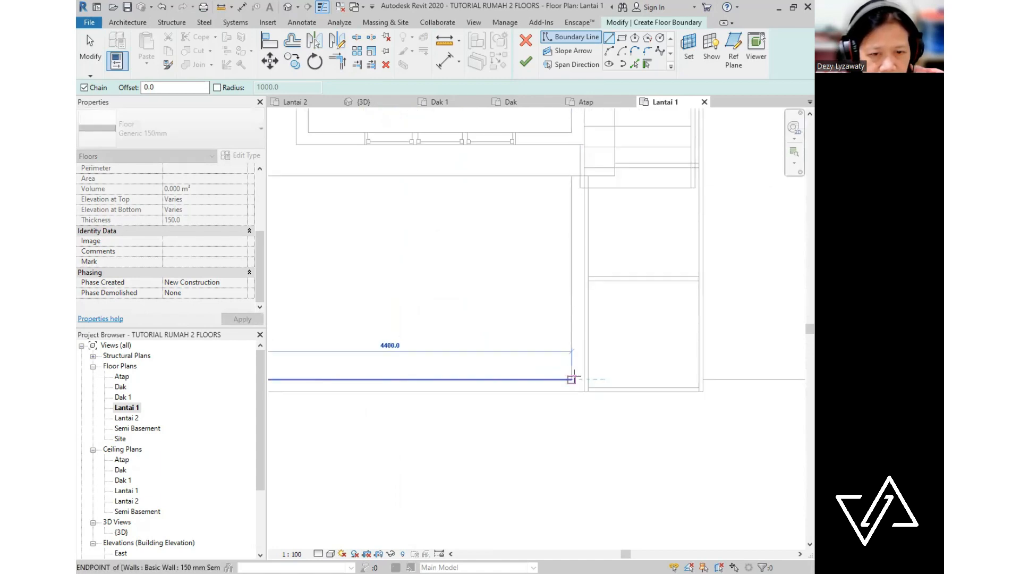
# - Continue the boundary 2850 mm back beside the entrance stair and close it around the front room's outer walls
pyautogui.moveTo(572, 244); pyautogui.dragTo(565, 364, button='middle')
pyautogui.click(557, 274)
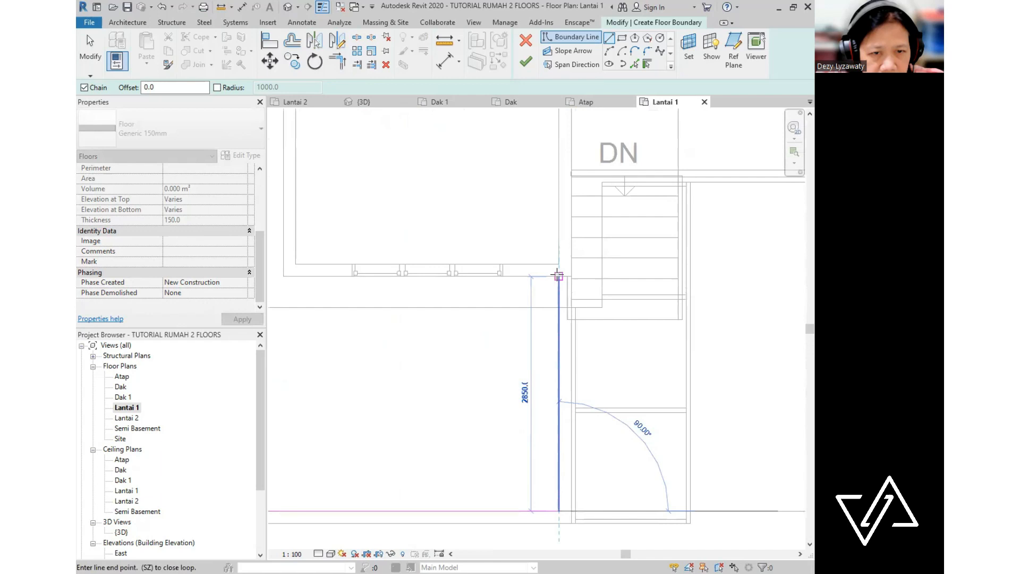
pyautogui.scroll(-4, 565, 306)
pyautogui.click(426, 290)
pyautogui.click(425, 127)
# - Finish the terrace floor without attaching the walls to its bottom, and check it in the 3D view
pyautogui.click(525, 61)
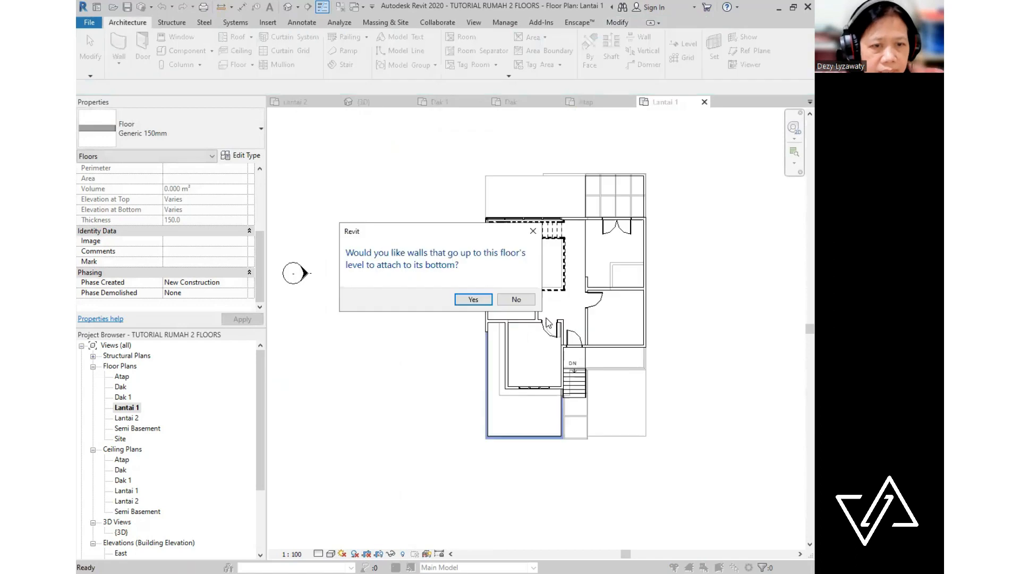
pyautogui.click(516, 299)
pyautogui.click(286, 7)
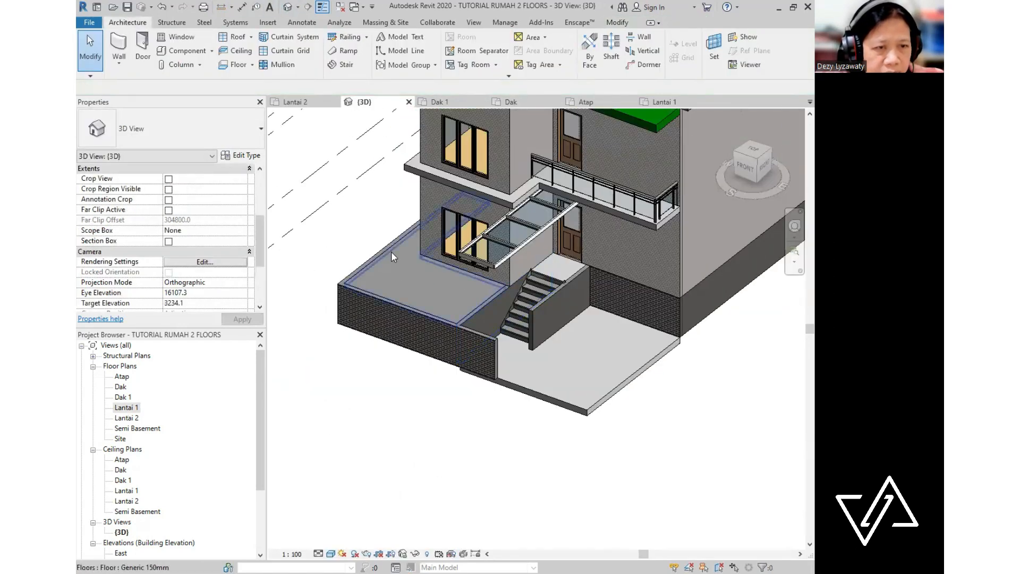
pyautogui.click(391, 250)
pyautogui.click(381, 403)
# - Set the 3D view's visual style to Realistic and view the whole house from the front and right sides
pyautogui.keyDown('shift'); pyautogui.moveTo(381, 403); pyautogui.dragTo(562, 375, button='middle'); pyautogui.keyUp('shift')
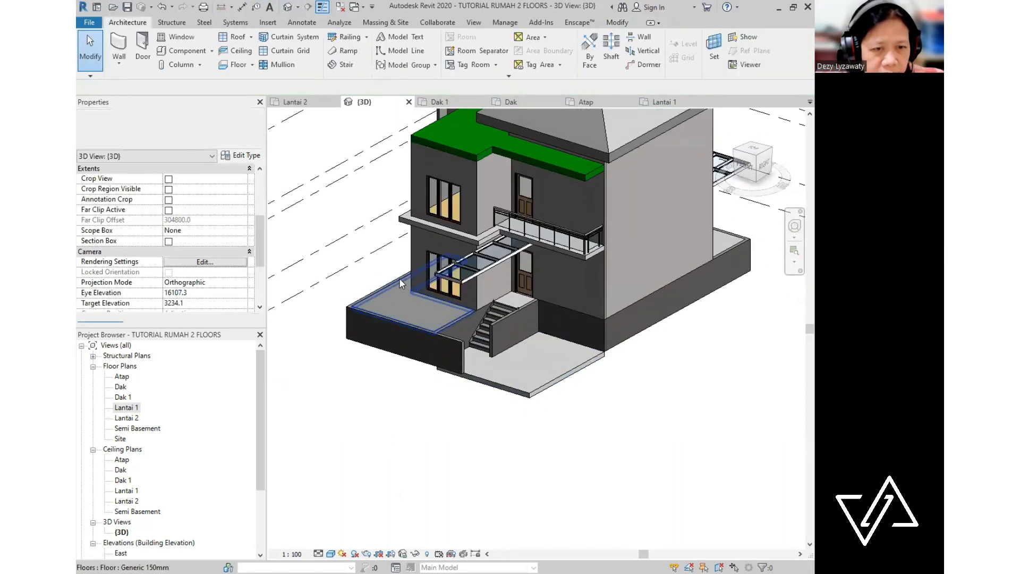
pyautogui.scroll(2, 399, 278)
pyautogui.moveTo(511, 319); pyautogui.dragTo(507, 416, button='middle')
pyautogui.scroll(-2, 456, 337)
pyautogui.scroll(-3, 480, 368)
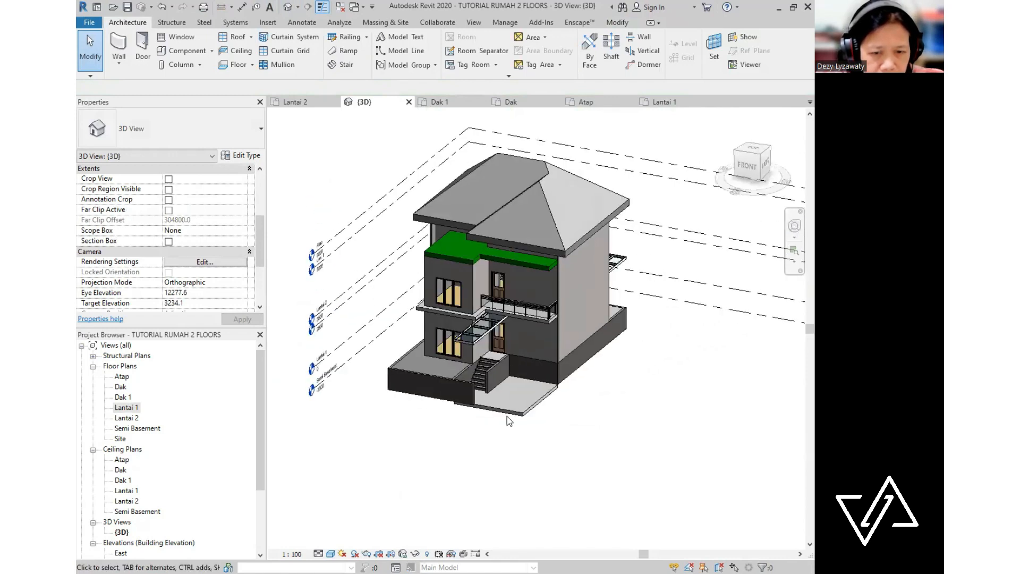
pyautogui.keyDown('shift'); pyautogui.moveTo(569, 363); pyautogui.dragTo(612, 403, button='middle'); pyautogui.keyUp('shift')
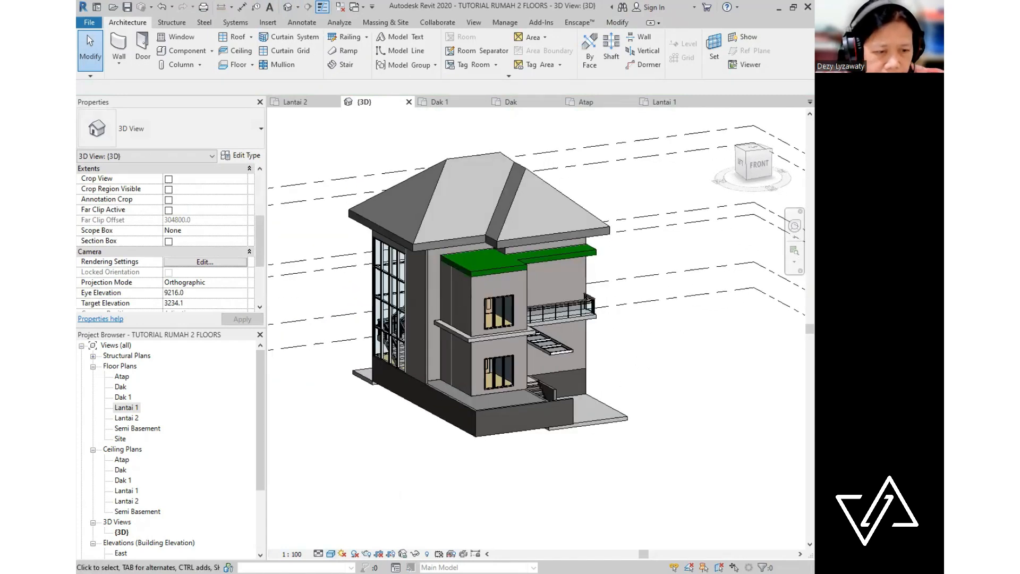
pyautogui.click(331, 554)
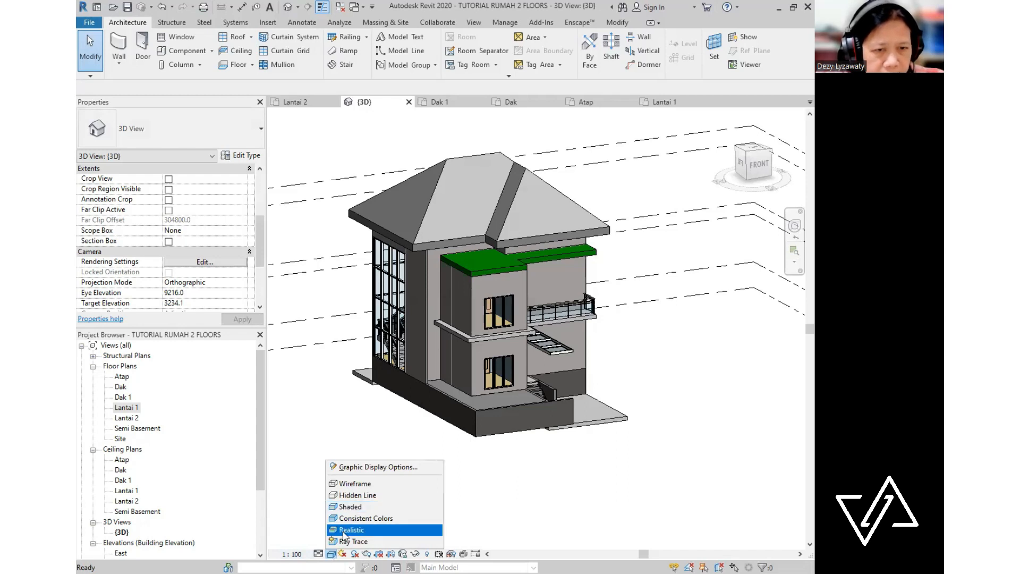
pyautogui.click(638, 441)
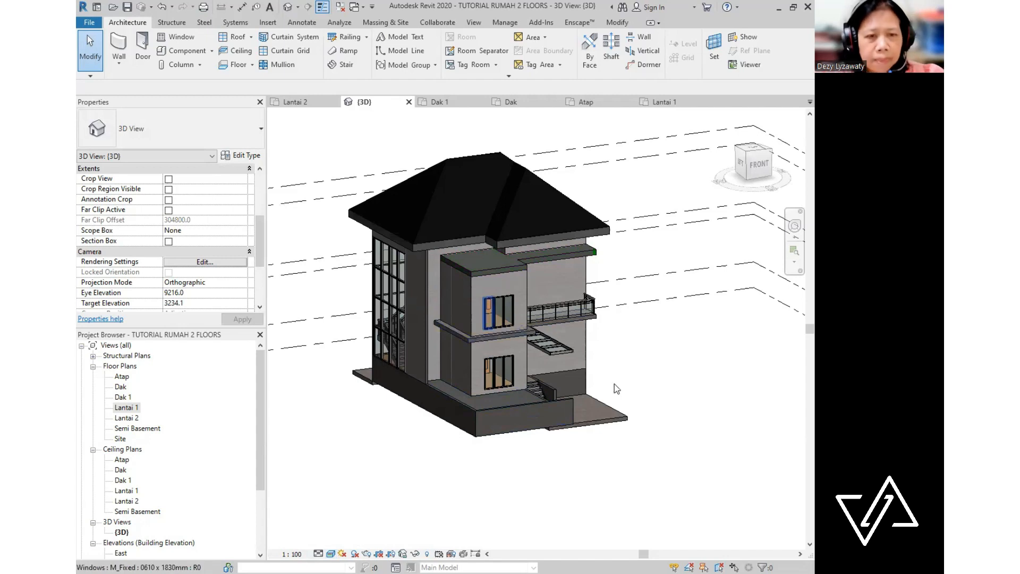
pyautogui.keyDown('shift'); pyautogui.moveTo(522, 402); pyautogui.dragTo(423, 451, button='middle'); pyautogui.keyUp('shift')
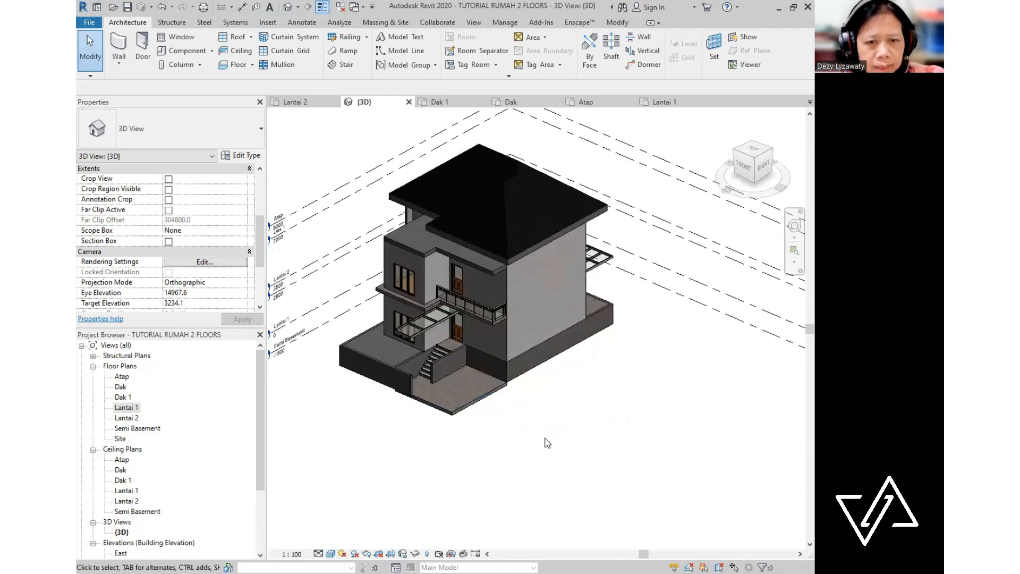